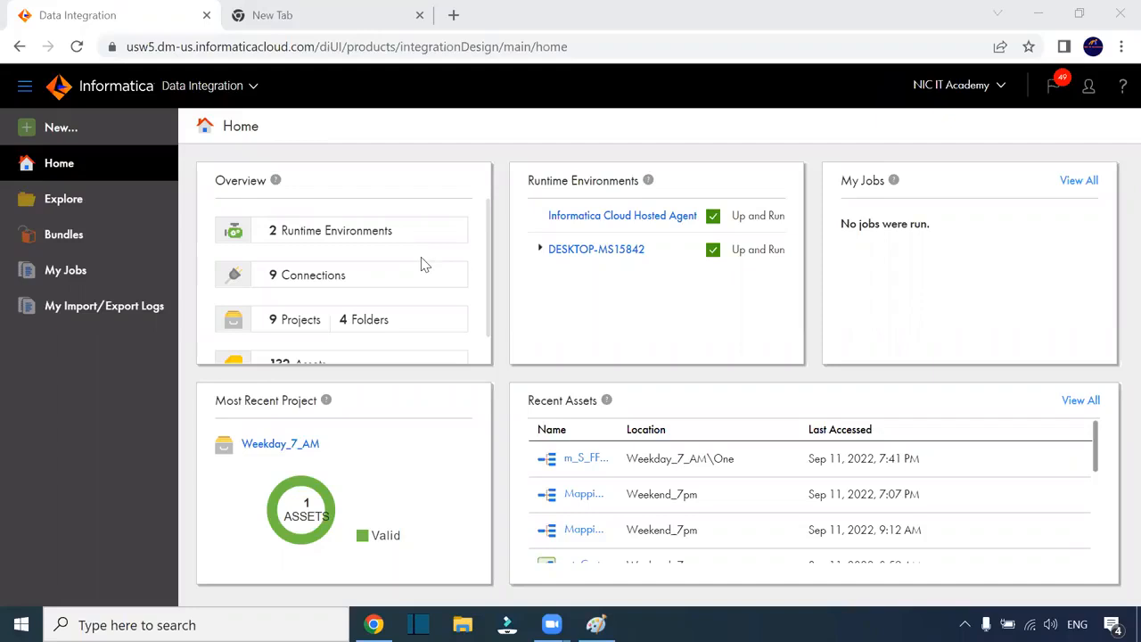
Step: Switch from the Informatica Home page in Chrome to the open Paint window
{"action": "key", "text": "alt+Tab"}
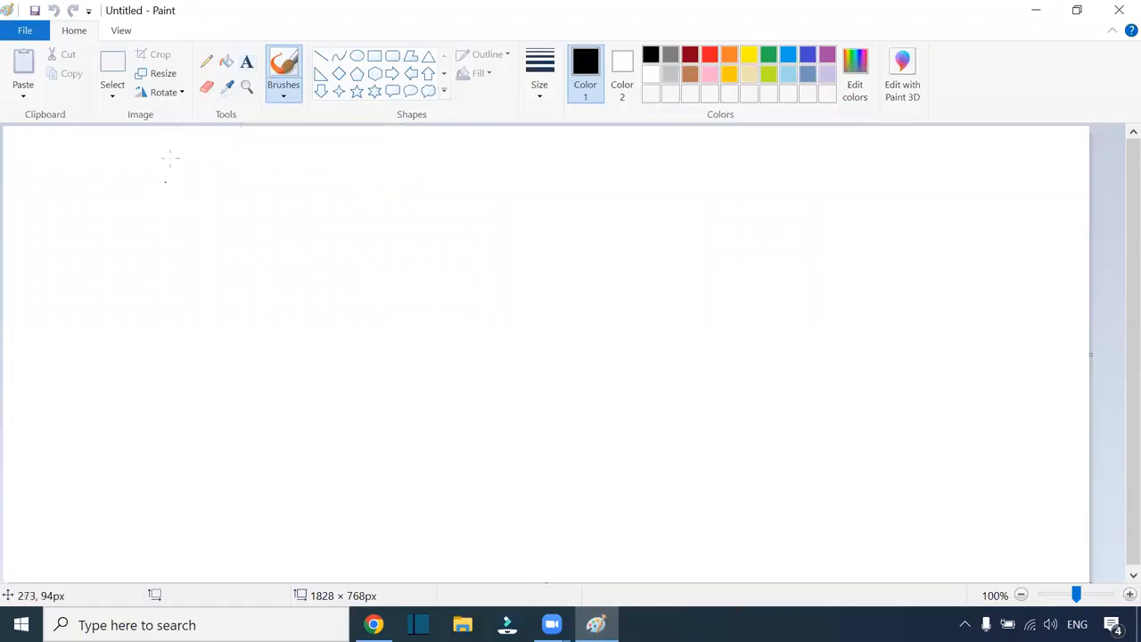
Step: Draw a rounded box on the left of the canvas with a thin outline
{"action": "left_click", "coordinate": [393, 56]}
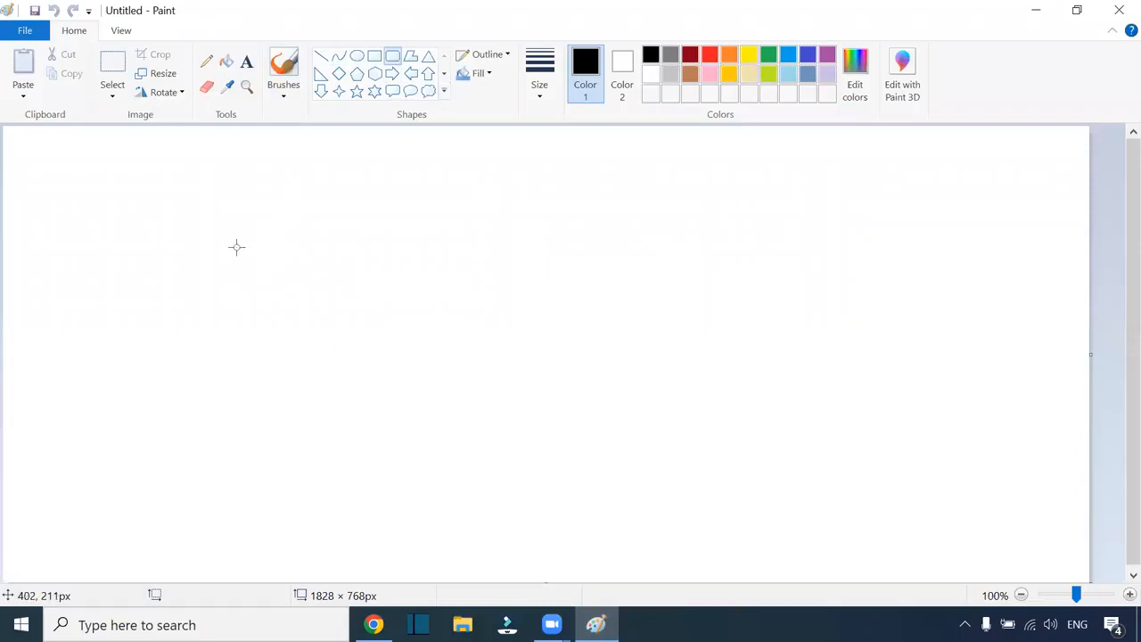
{"action": "left_click_drag", "start_coordinate": [202, 213], "coordinate": [239, 257]}
{"action": "left_click_drag", "start_coordinate": [307, 323], "coordinate": [386, 413]}
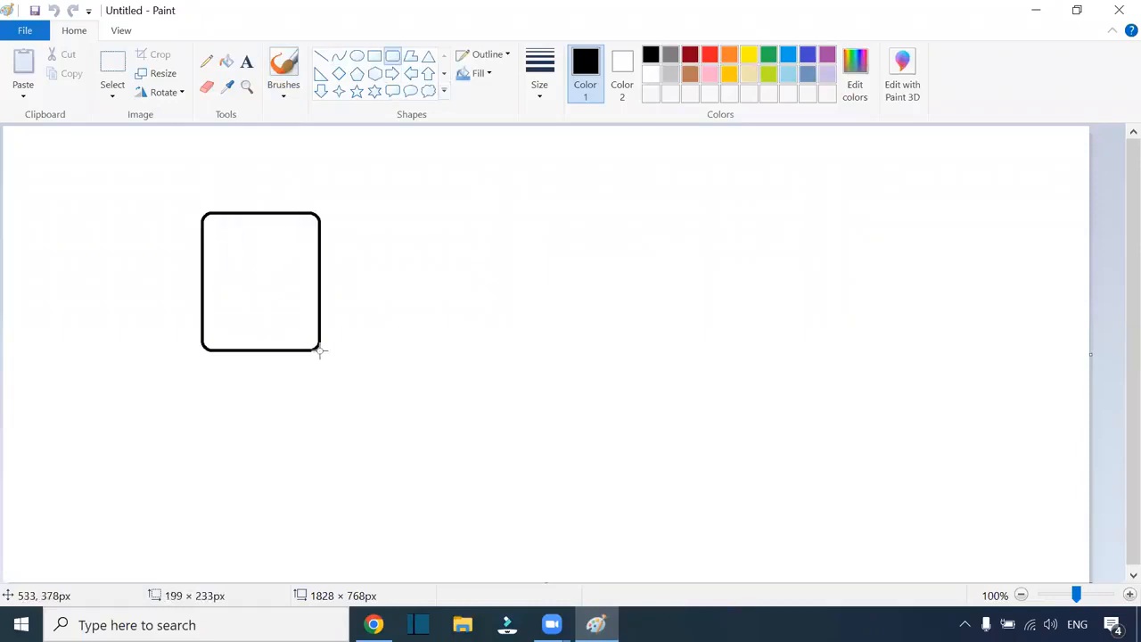
{"action": "left_click", "coordinate": [540, 80]}
{"action": "left_click", "coordinate": [564, 157]}
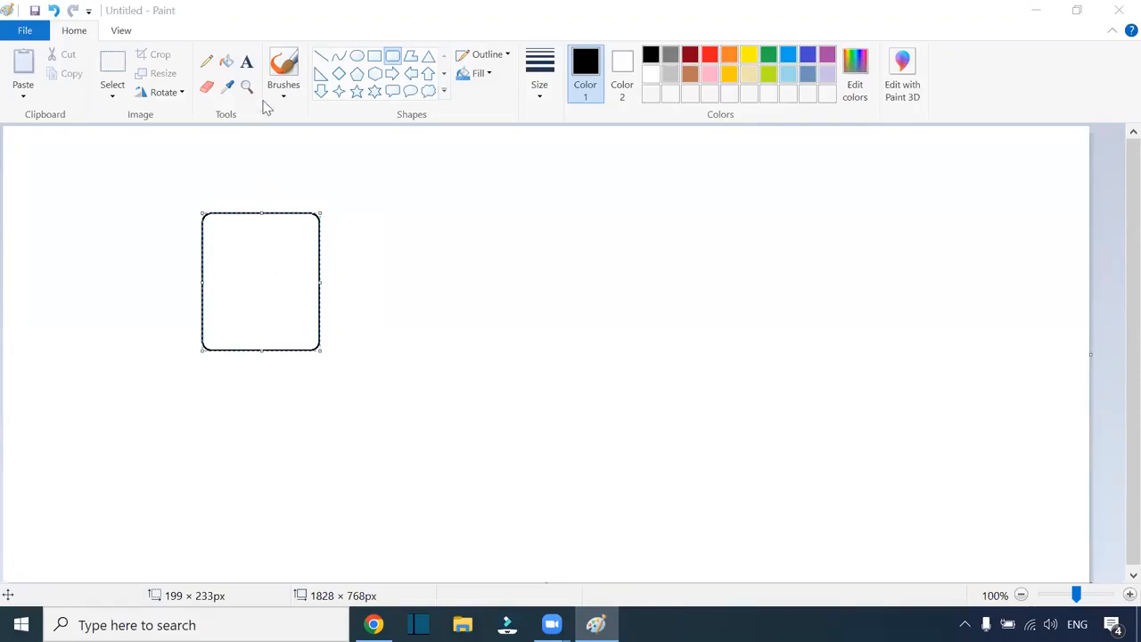
Step: Hand-draw FF inside the left box and add a second rounded box on the right
{"action": "left_click", "coordinate": [207, 62]}
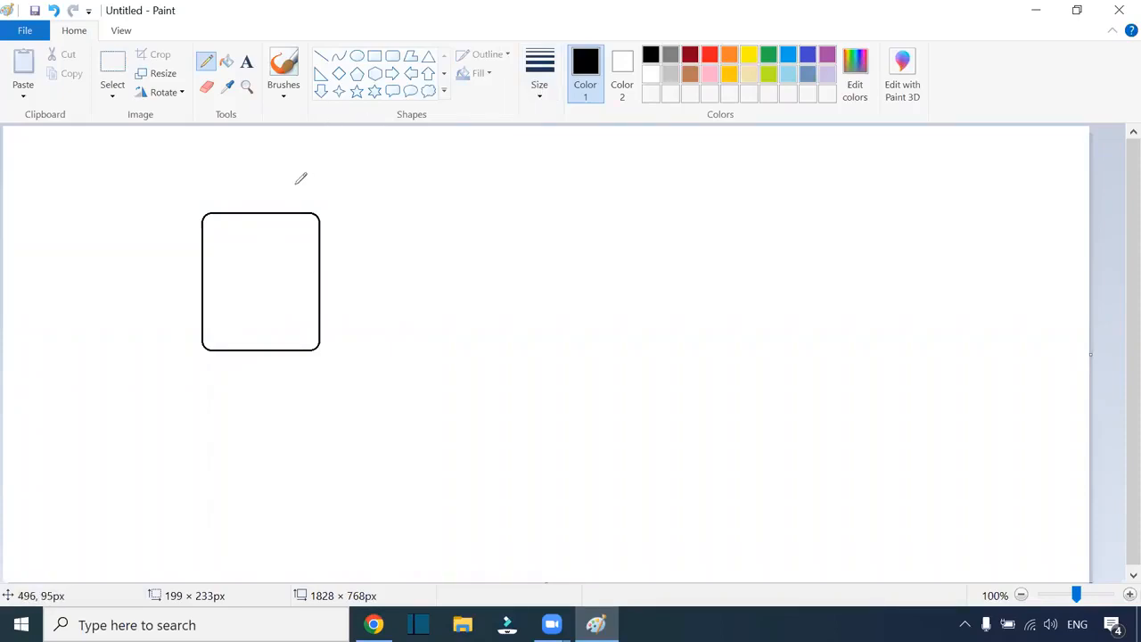
{"action": "mouse_move", "coordinate": [245, 264]}
{"action": "left_mouse_down"}
{"action": "mouse_move", "coordinate": [248, 285]}
{"action": "mouse_move", "coordinate": [263, 255]}
{"action": "mouse_move", "coordinate": [286, 280]}
{"action": "mouse_move", "coordinate": [303, 248]}
{"action": "mouse_move", "coordinate": [300, 267]}
{"action": "mouse_move", "coordinate": [443, 251]}
{"action": "mouse_move", "coordinate": [435, 281]}
{"action": "mouse_move", "coordinate": [479, 227]}
{"action": "mouse_move", "coordinate": [439, 234]}
{"action": "mouse_move", "coordinate": [609, 252]}
{"action": "left_mouse_up"}
{"action": "left_click", "coordinate": [392, 56]}
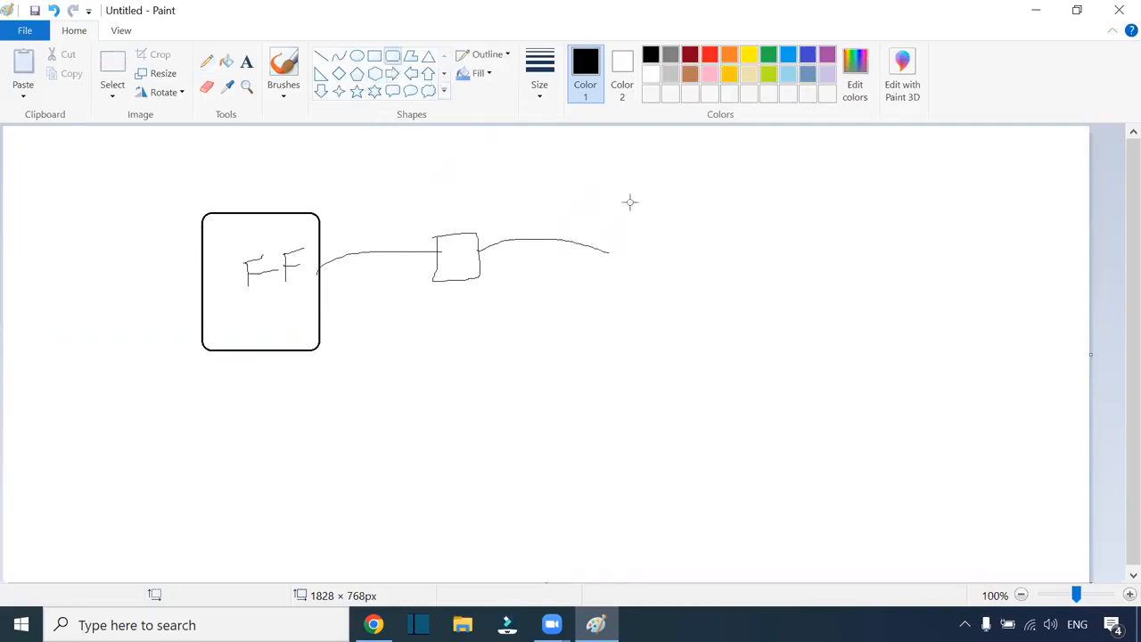
{"action": "left_click_drag", "start_coordinate": [603, 193], "coordinate": [718, 336]}
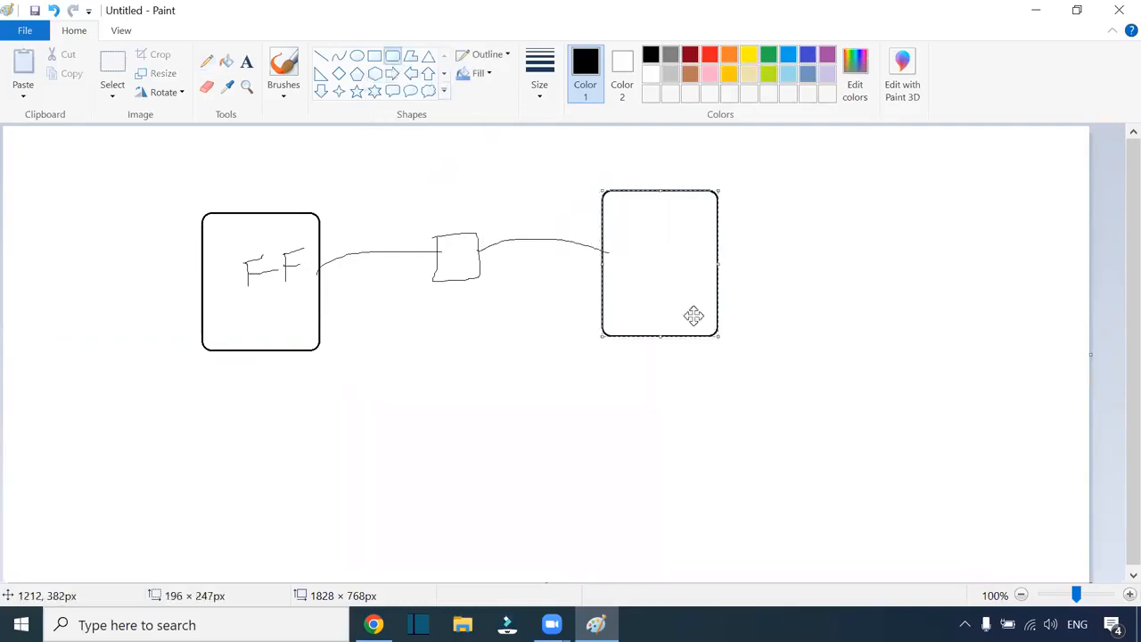
{"action": "left_click", "coordinate": [537, 54]}
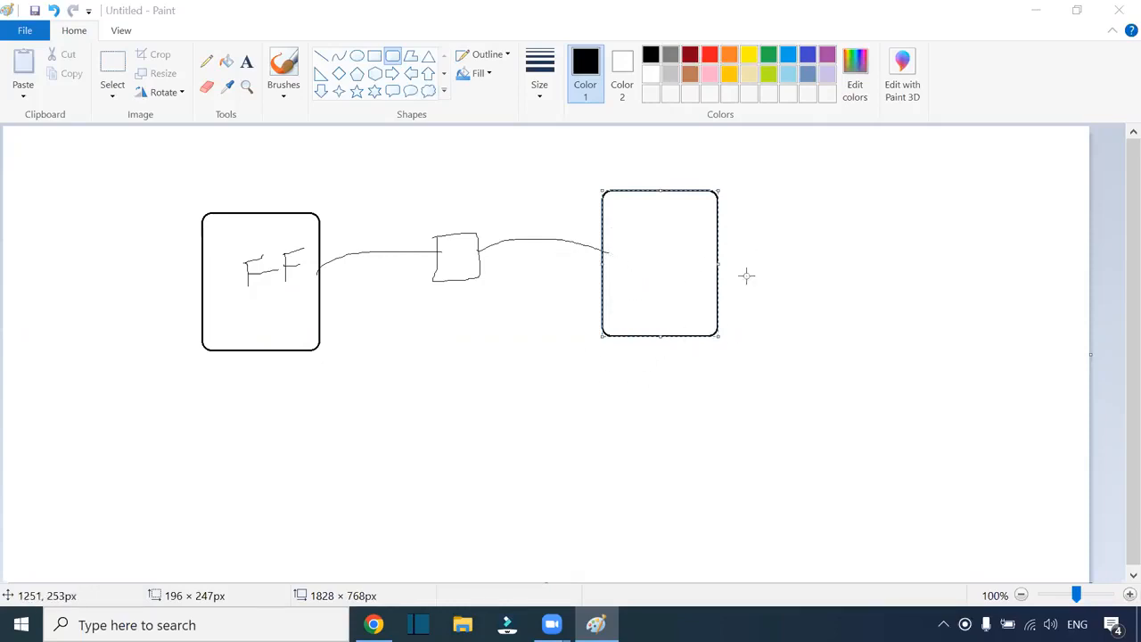
Step: Label the right box Table and write .csv below the FF box
{"action": "left_click", "coordinate": [247, 61]}
{"action": "left_click", "coordinate": [620, 256]}
{"action": "type", "text": "Table"}
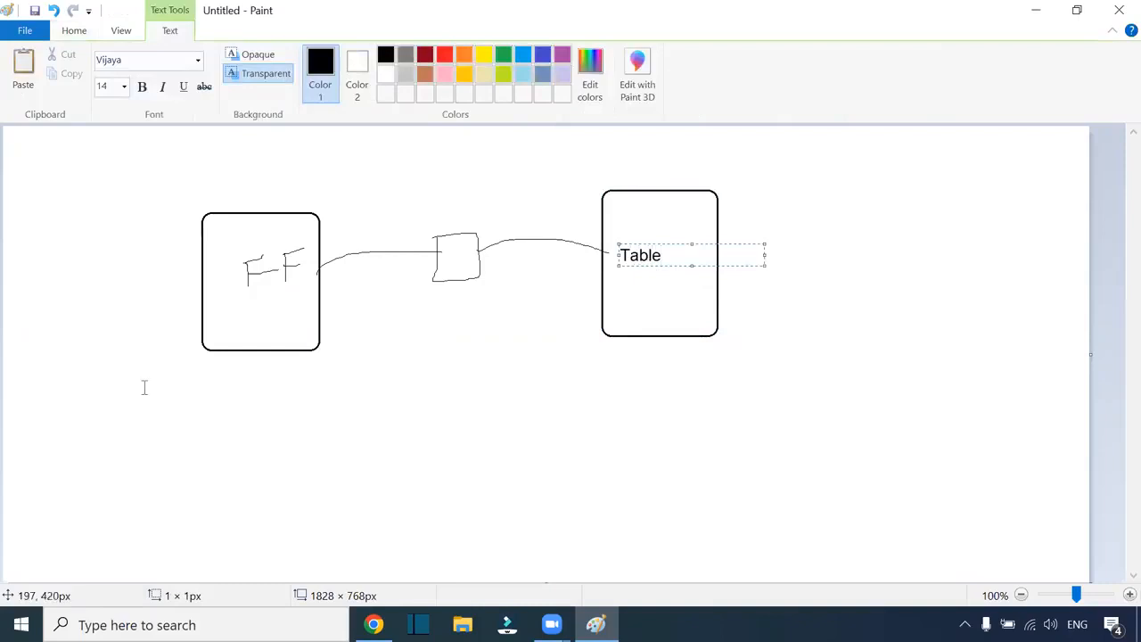
{"action": "left_click", "coordinate": [235, 365]}
{"action": "type", "text": ".csv"}
{"action": "left_click", "coordinate": [237, 375]}
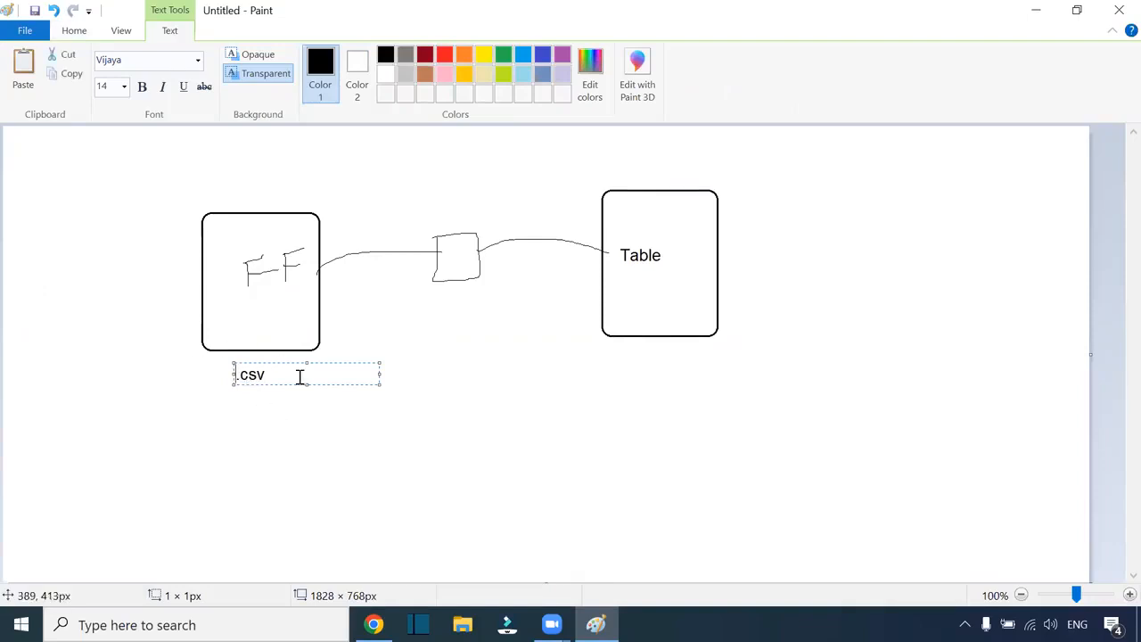
{"action": "left_click_drag", "start_coordinate": [301, 377], "coordinate": [186, 377]}
{"action": "left_click", "coordinate": [196, 402]}
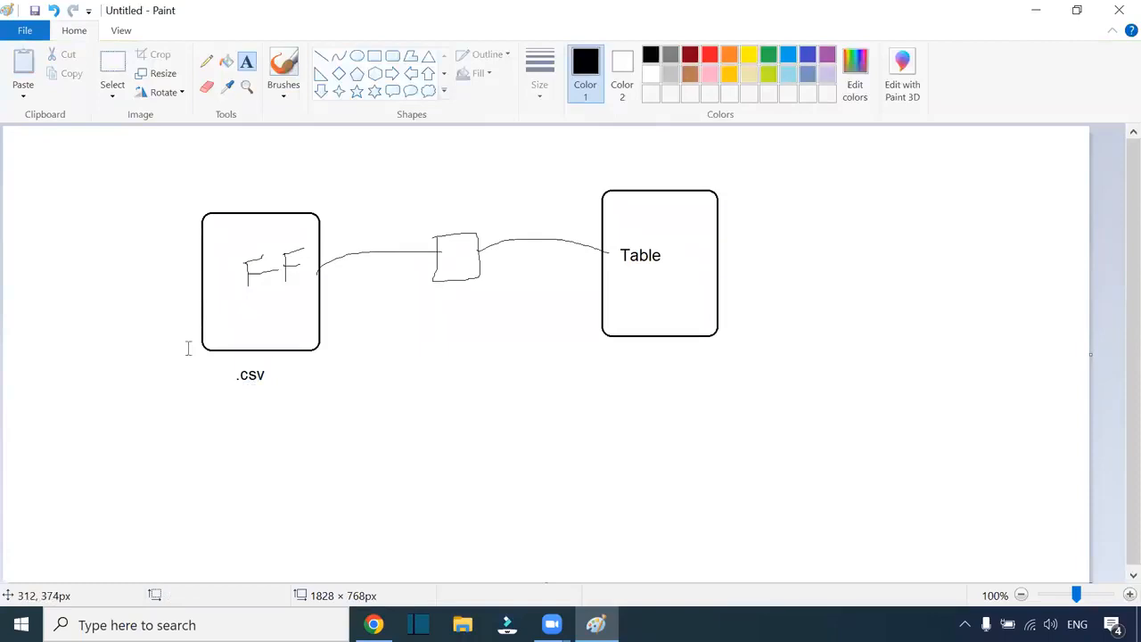
Step: Start a checklist note with '1. File name & File format' on one line
{"action": "left_click", "coordinate": [179, 425]}
{"action": "type", "text": "1"}
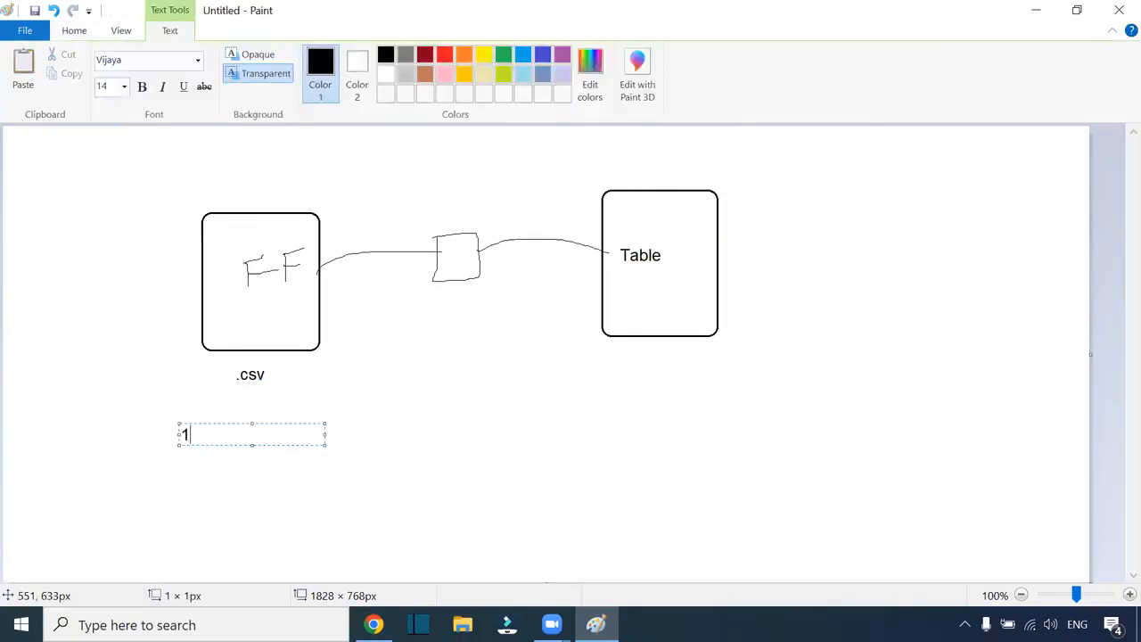
{"action": "type", "text": ". File format"}
{"action": "left_click", "coordinate": [204, 433]}
{"action": "type", "text": "File name "}
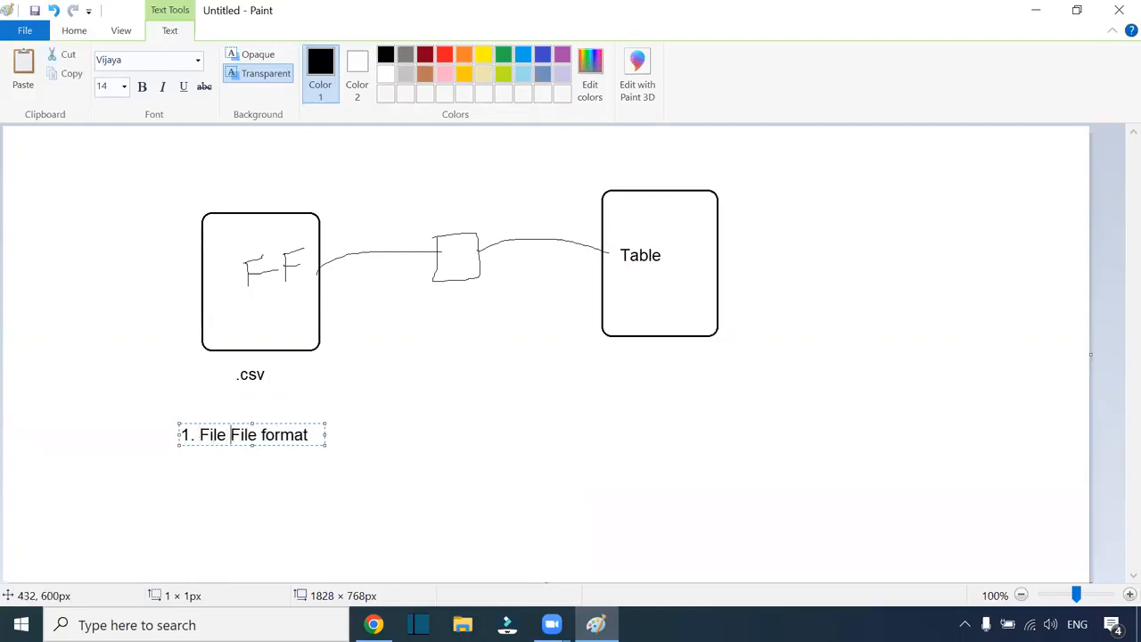
{"action": "type", "text": "&"}
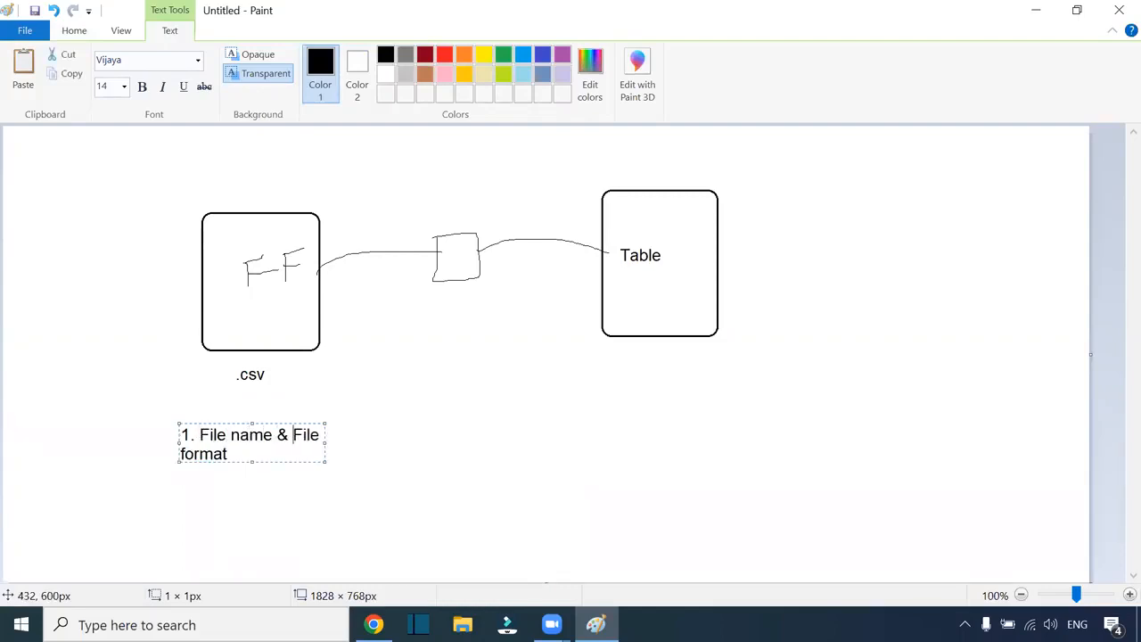
{"action": "left_click_drag", "start_coordinate": [320, 460], "coordinate": [503, 479]}
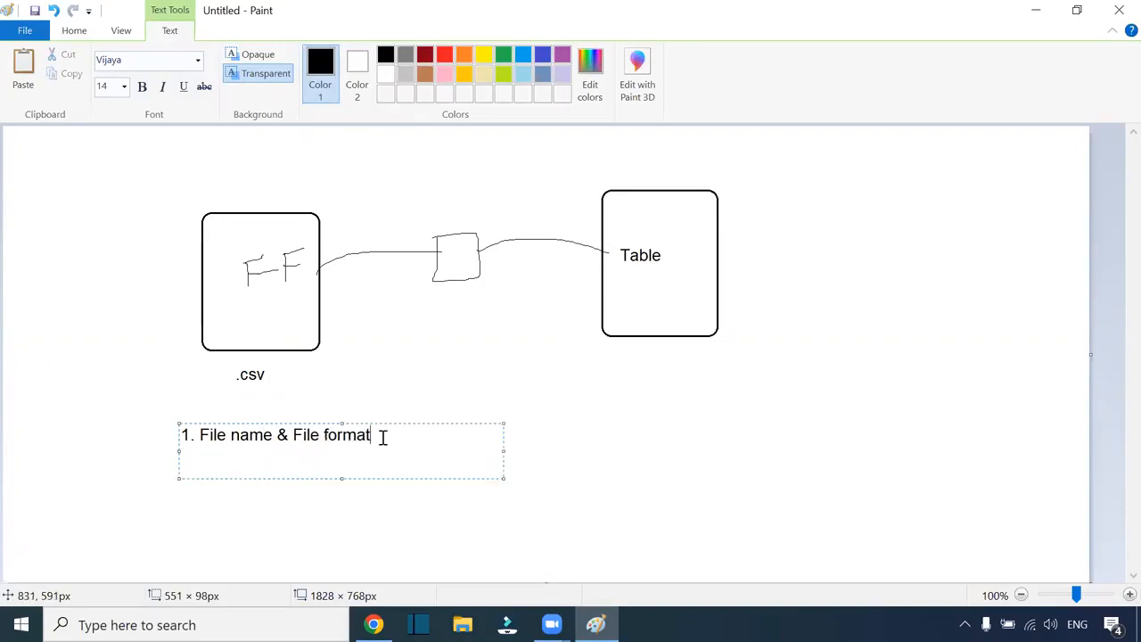
{"action": "left_click", "coordinate": [491, 28]}
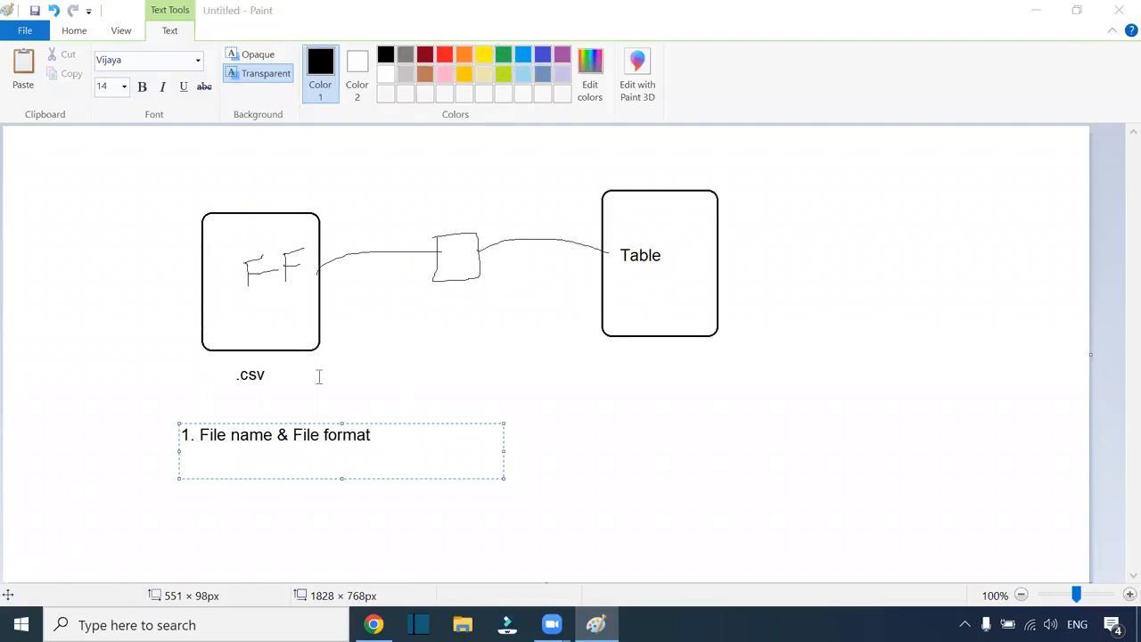
Step: Add checklist items '2. Data Type - Date (Format)' and '3. Data Length - precision, scale'
{"action": "left_click", "coordinate": [380, 433]}
{"action": "key", "text": "Return"}
{"action": "type", "text": "2."}
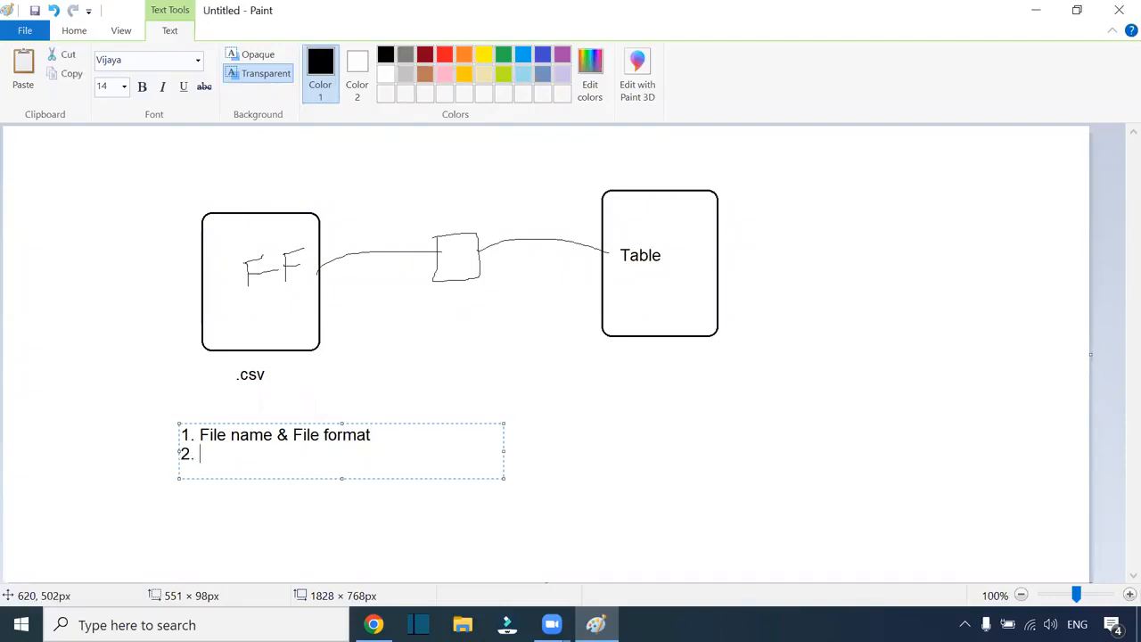
{"action": "type", "text": " F"}
{"action": "key", "text": "BackSpace"}
{"action": "type", "text": "Data Type"}
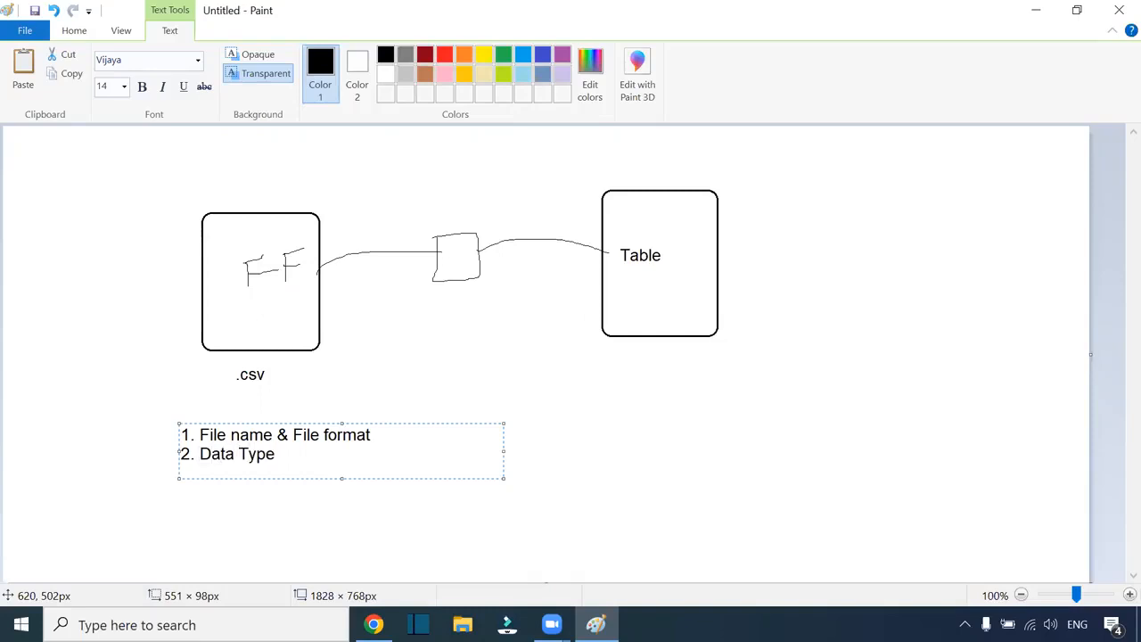
{"action": "type", "text": " - Date (Format)"}
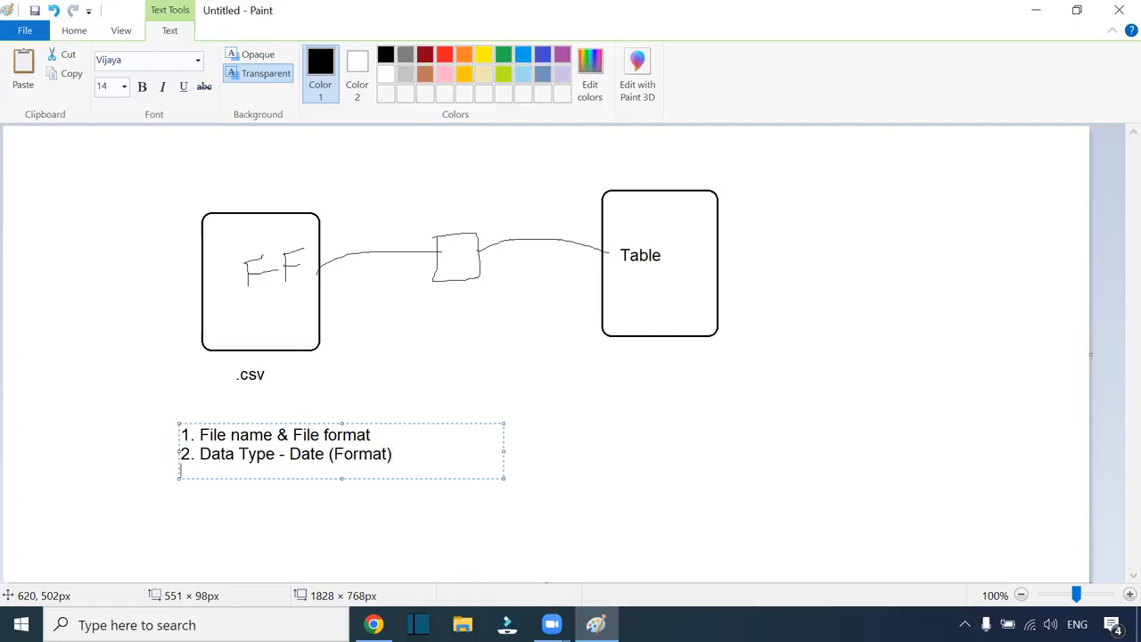
{"action": "type", "text": "3. Data Length - precision"}
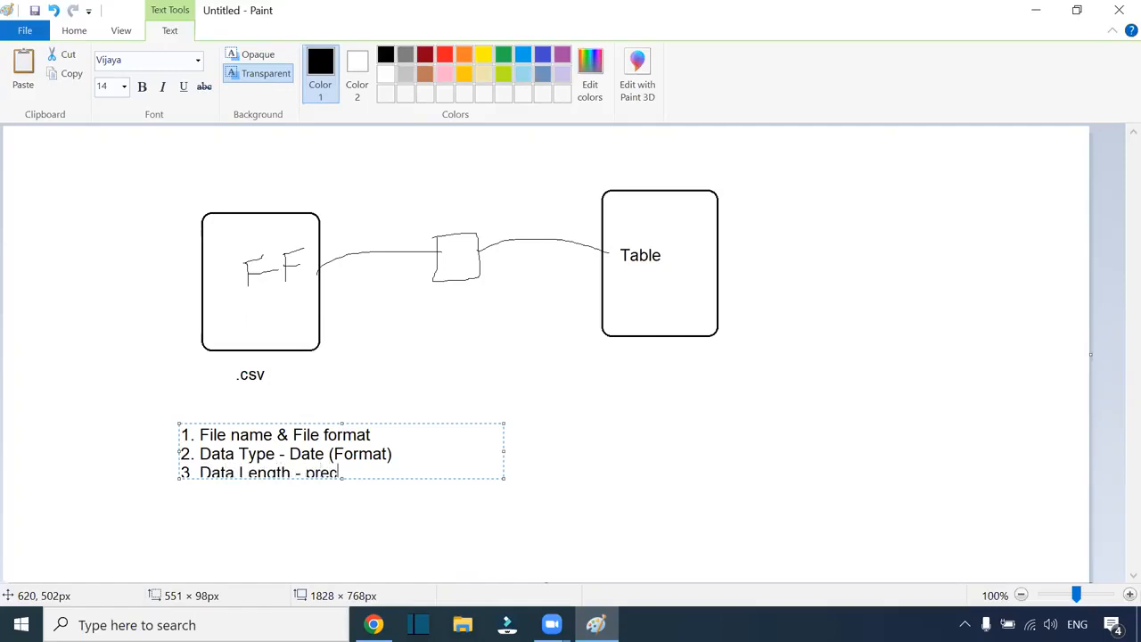
{"action": "key", "text": "BackSpace"}
{"action": "type", "text": ", scale"}
{"action": "key", "text": "Return"}
{"action": "key", "text": "Return"}
{"action": "key", "text": "Return"}
{"action": "left_click", "coordinate": [442, 477]}
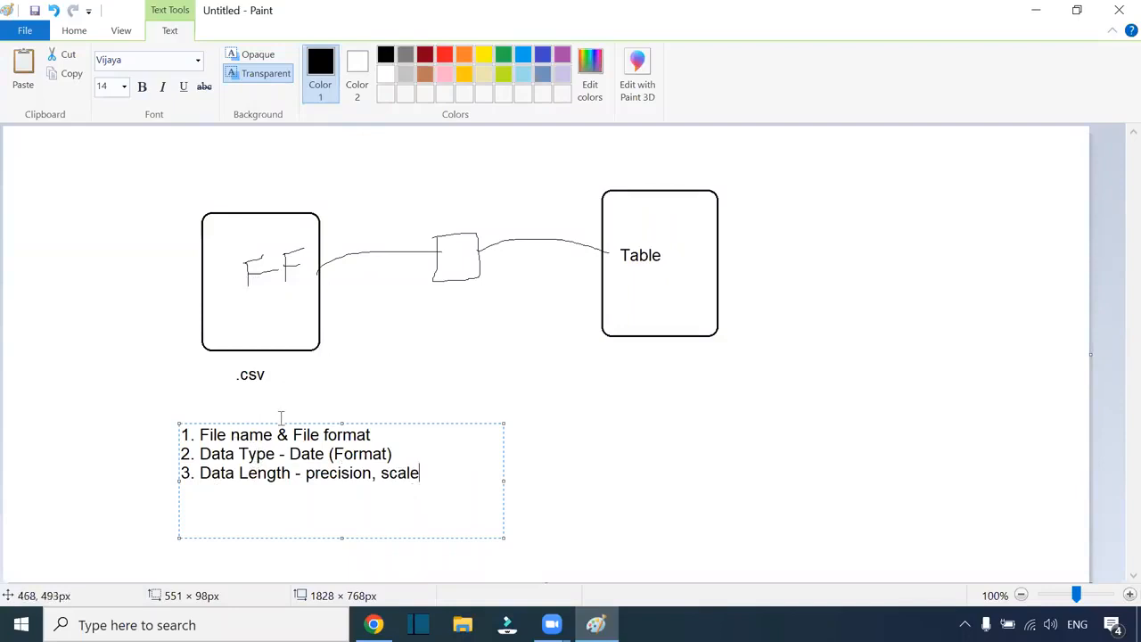
Step: Add checklist items '4. File Path' and '5. Delimiter'
{"action": "key", "text": "Return"}
{"action": "type", "text": "4. File Path"}
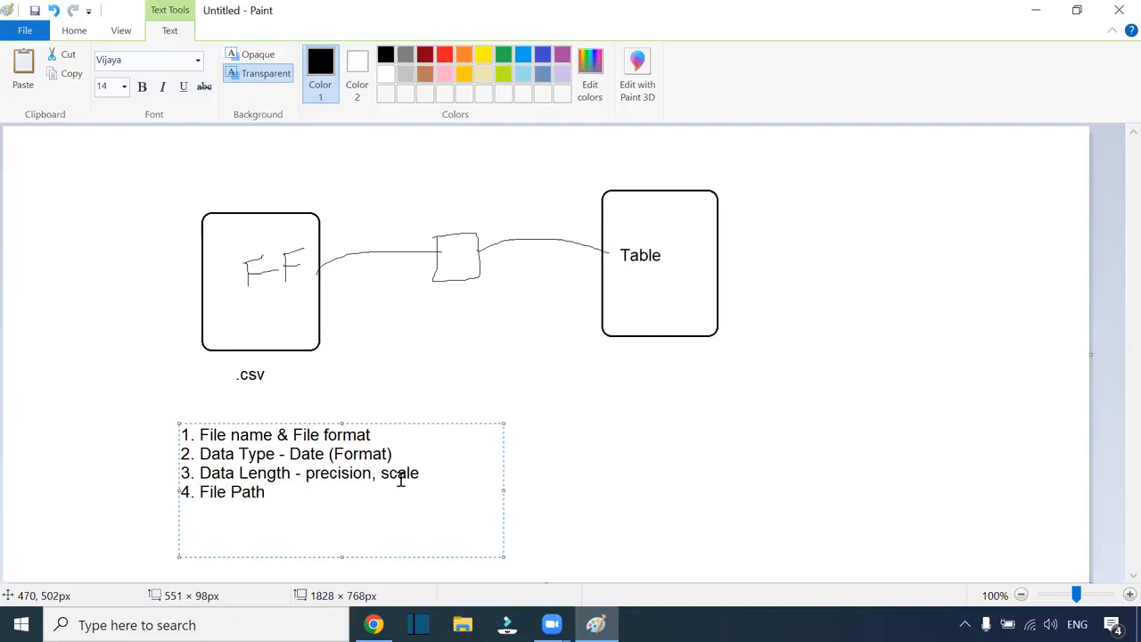
{"action": "left_click", "coordinate": [805, 61]}
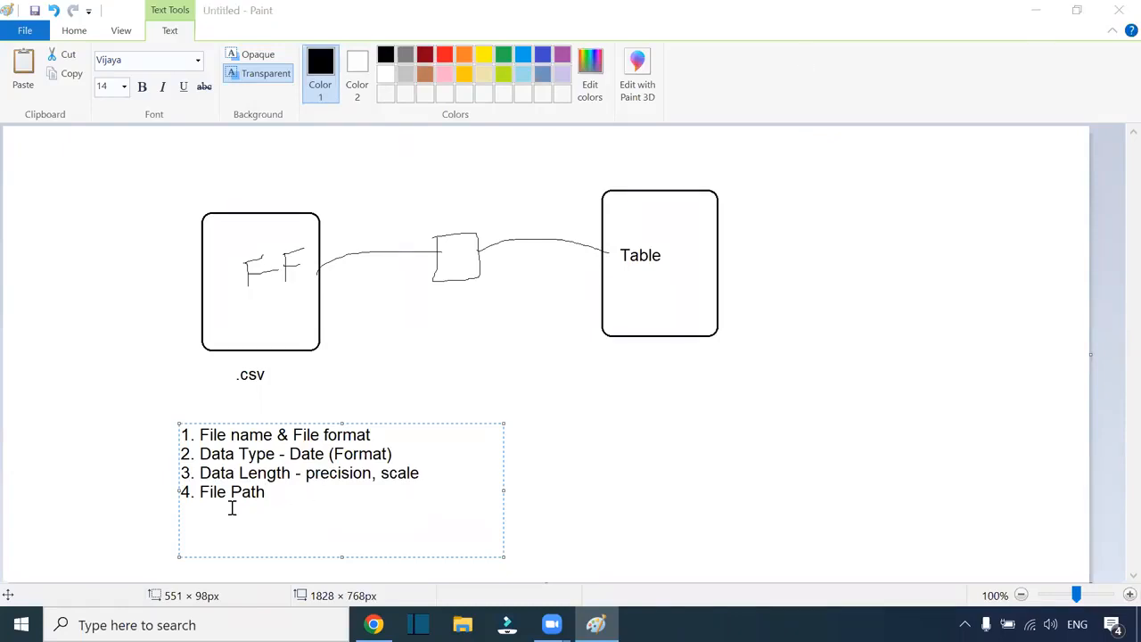
{"action": "left_click", "coordinate": [243, 420]}
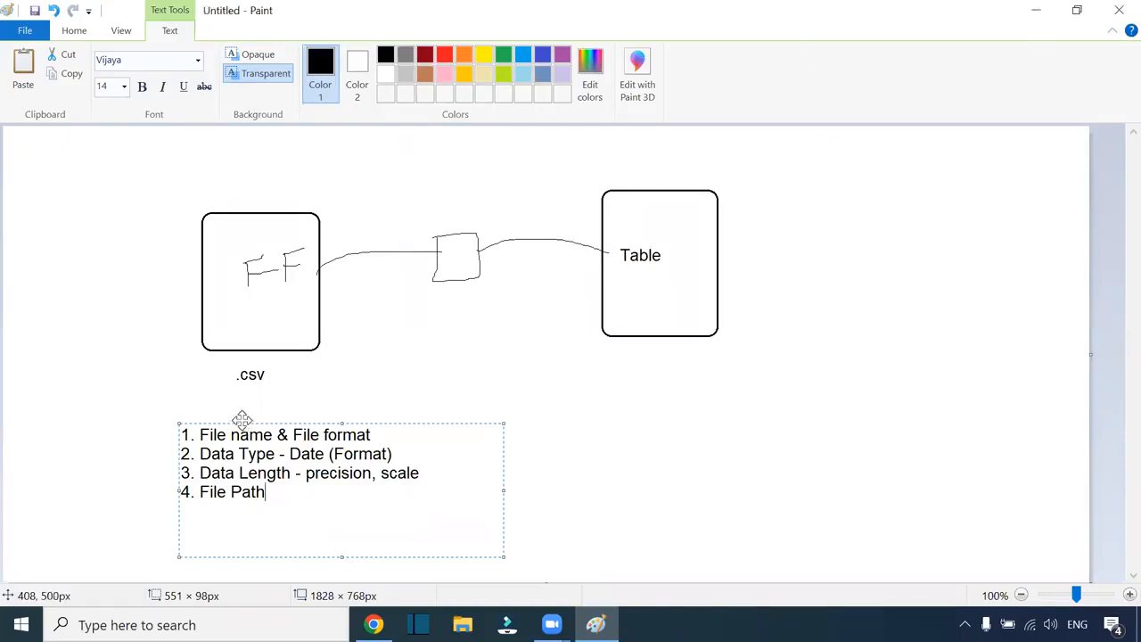
{"action": "left_click_drag", "start_coordinate": [243, 420], "coordinate": [229, 405]}
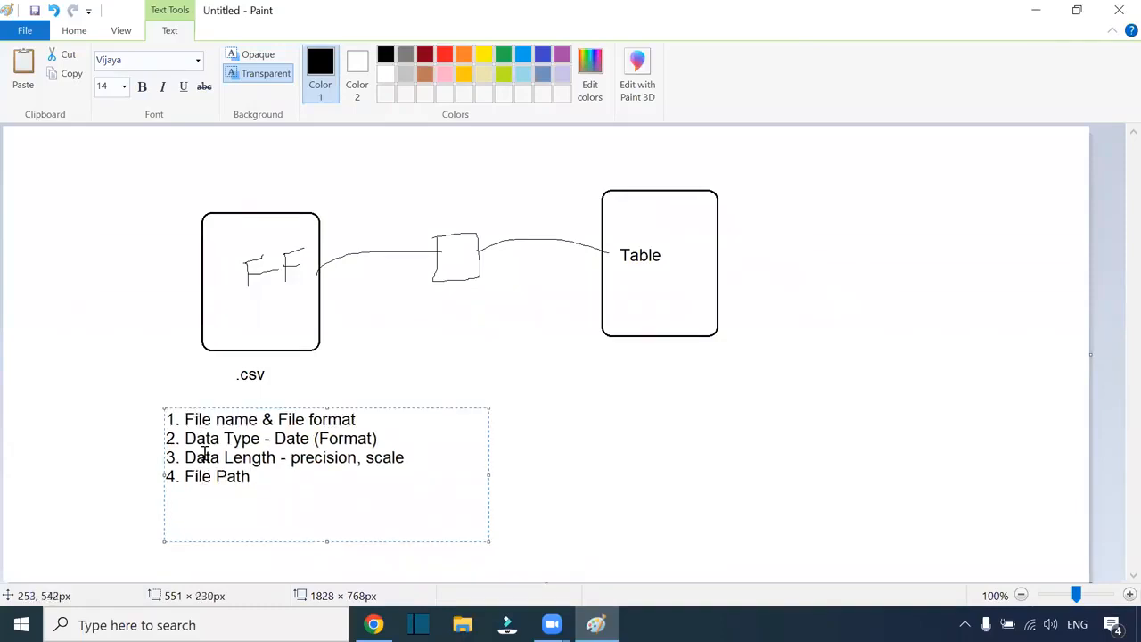
{"action": "key", "text": "Return"}
{"action": "type", "text": "5. Delimiter"}
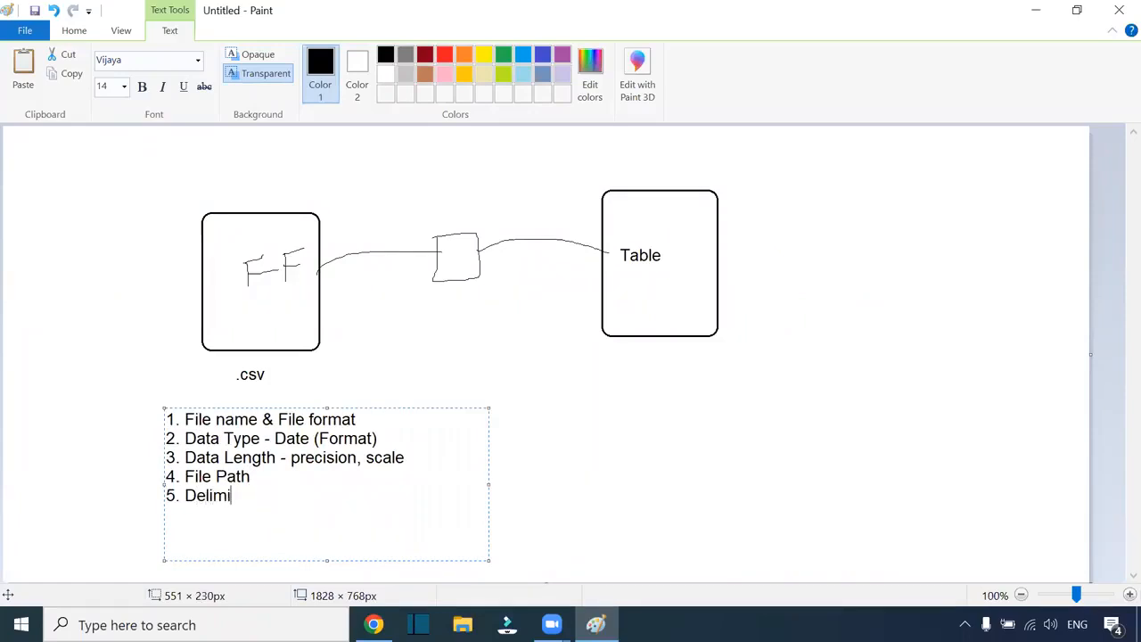
{"action": "left_click", "coordinate": [428, 529]}
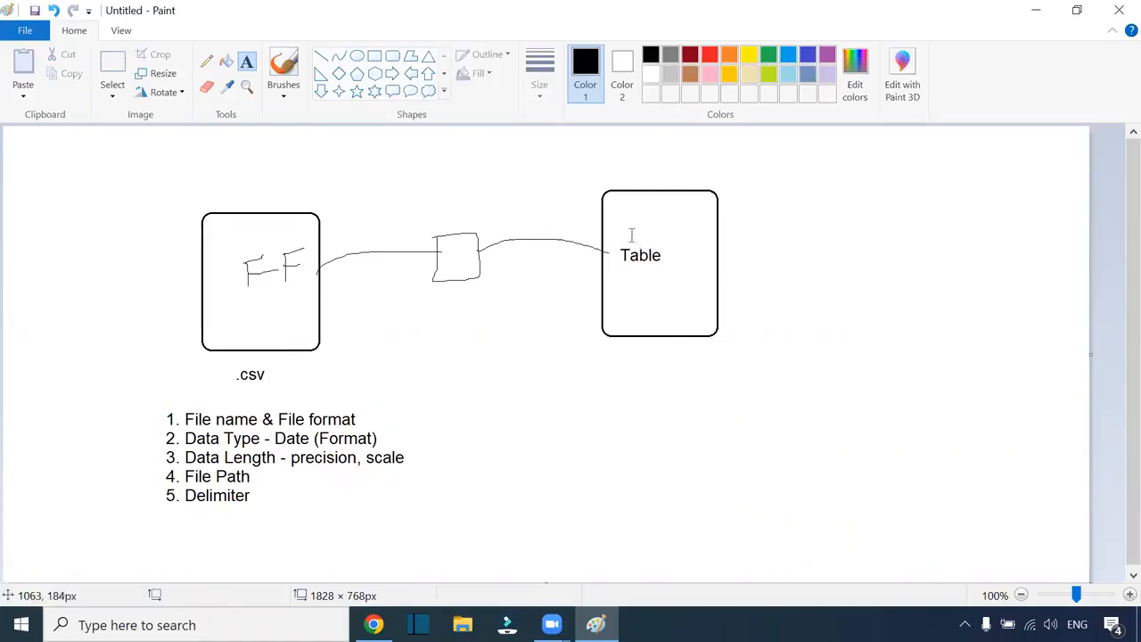
Step: Add a red iics label below the small middle box, then return to Informatica
{"action": "left_click", "coordinate": [205, 87]}
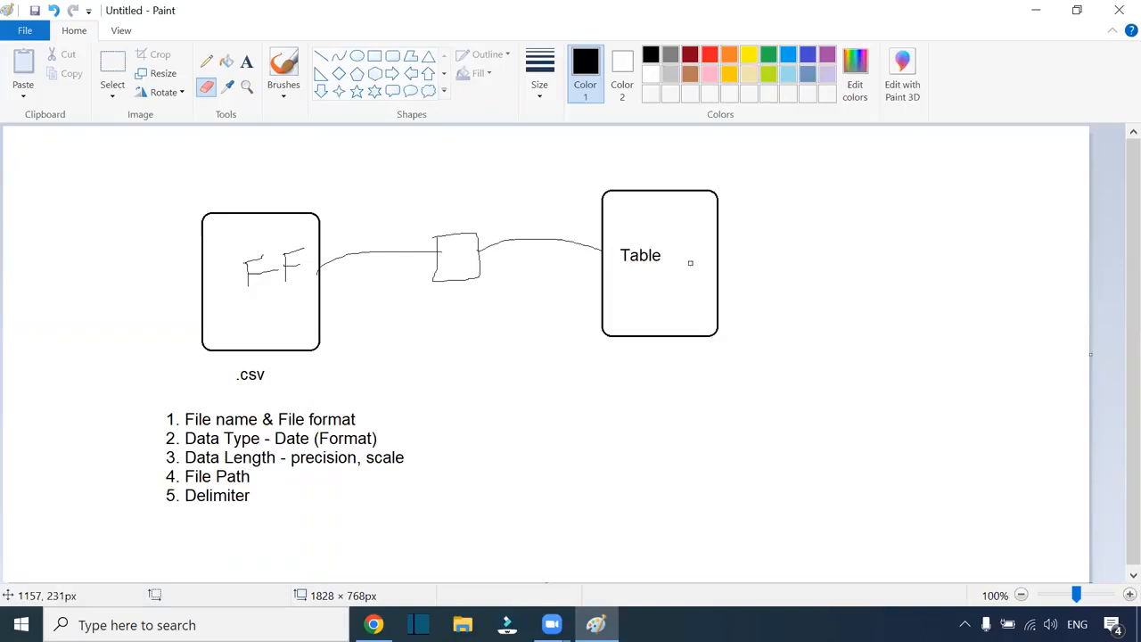
{"action": "left_click", "coordinate": [206, 61]}
{"action": "left_click", "coordinate": [247, 62]}
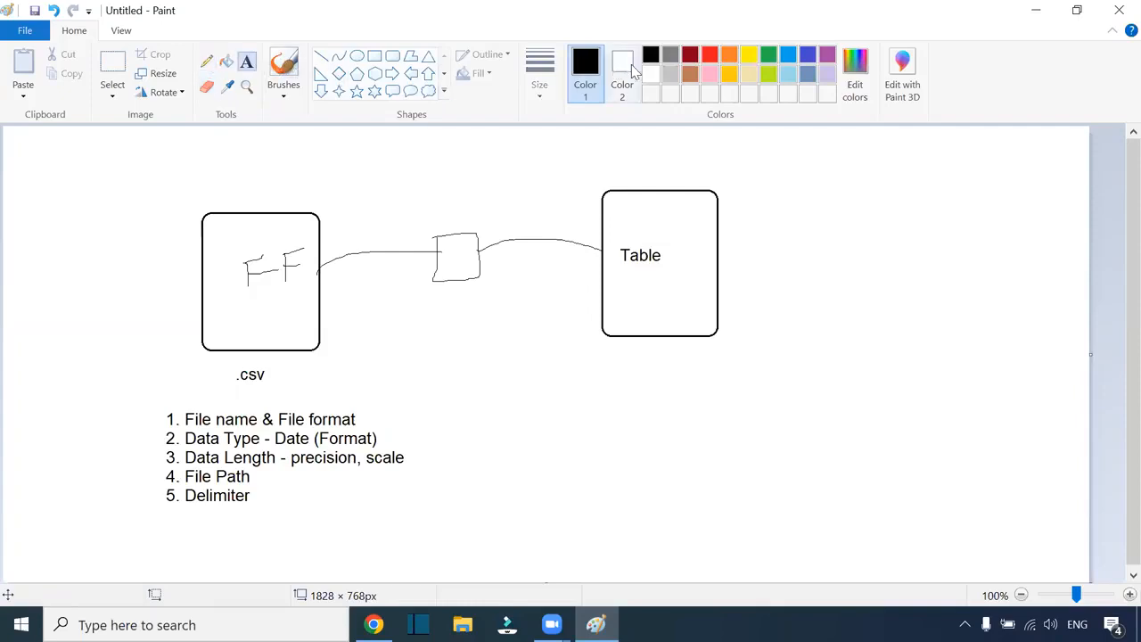
{"action": "left_click", "coordinate": [710, 55]}
{"action": "left_click", "coordinate": [441, 294]}
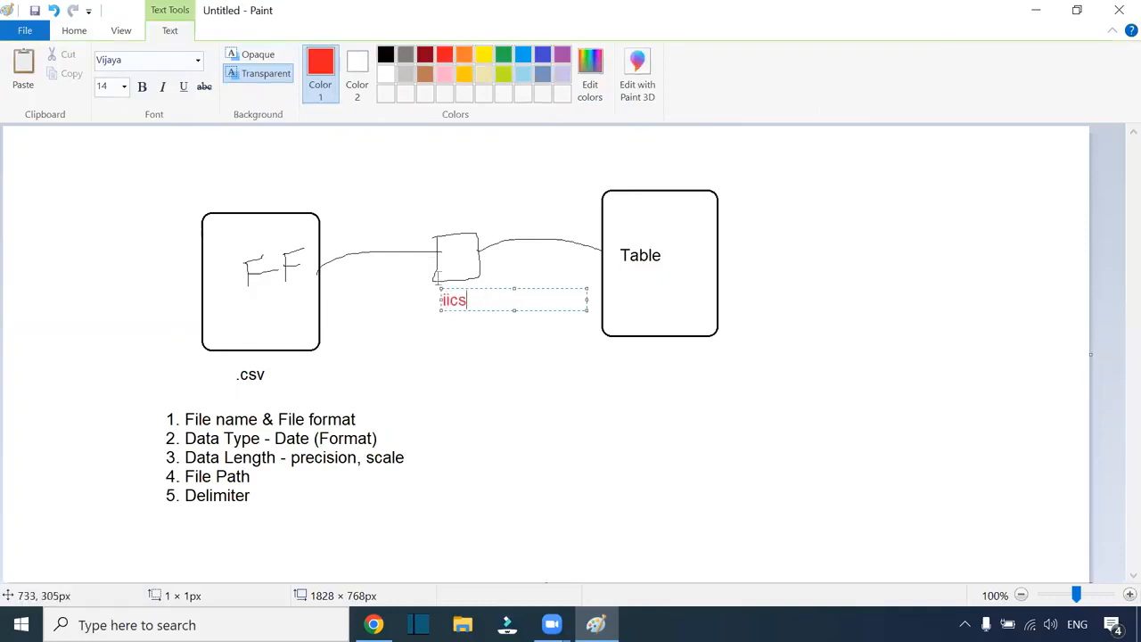
{"action": "left_click", "coordinate": [532, 352]}
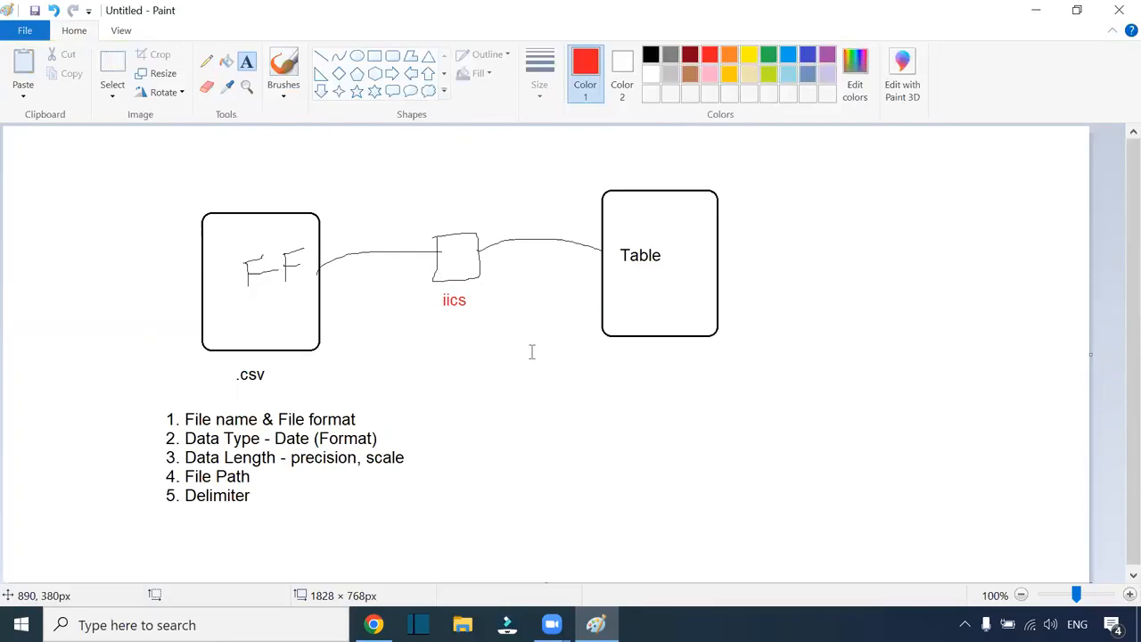
{"action": "left_click", "coordinate": [373, 623]}
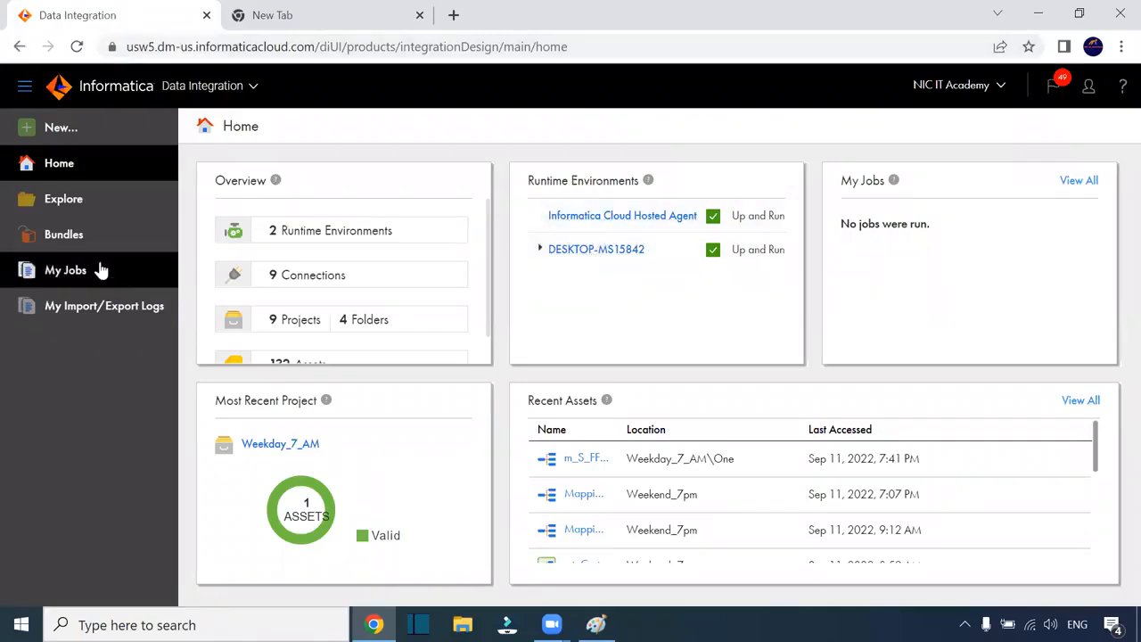
Step: In Administrator, open the DESKTOP Secure Agent and highlight its Data Integration Server service
{"action": "left_click", "coordinate": [230, 89]}
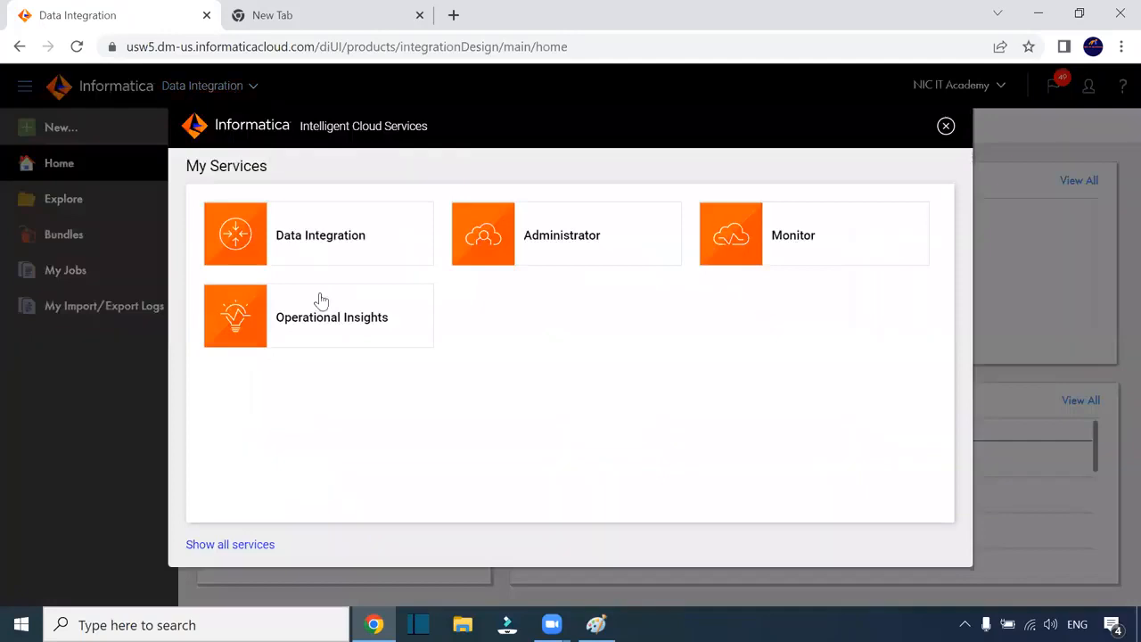
{"action": "left_click", "coordinate": [530, 259]}
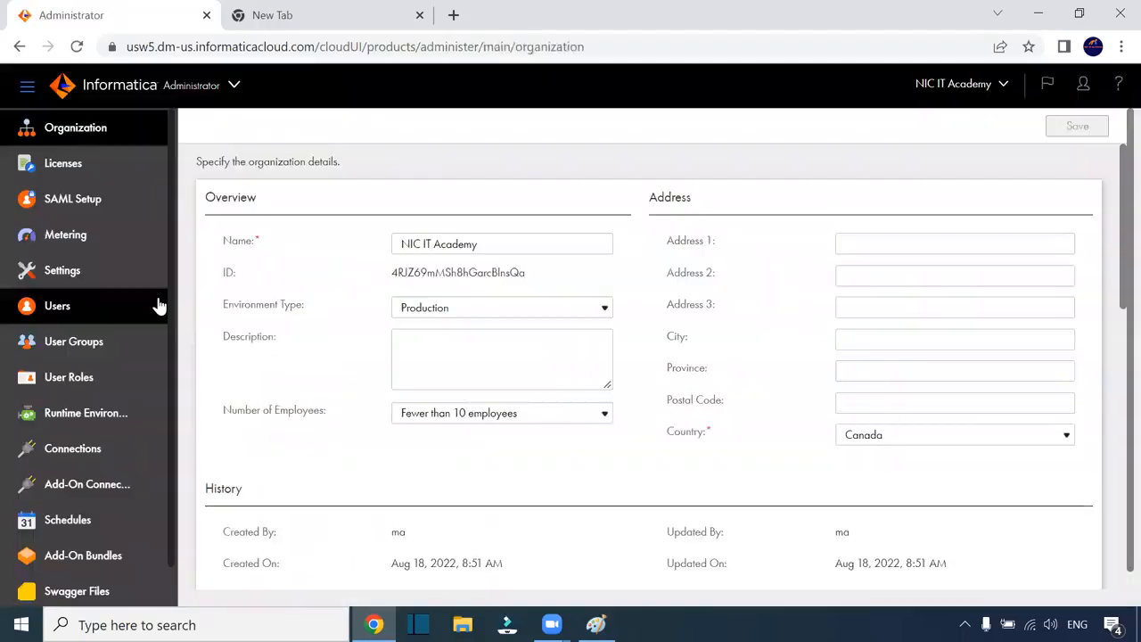
{"action": "left_click", "coordinate": [123, 415]}
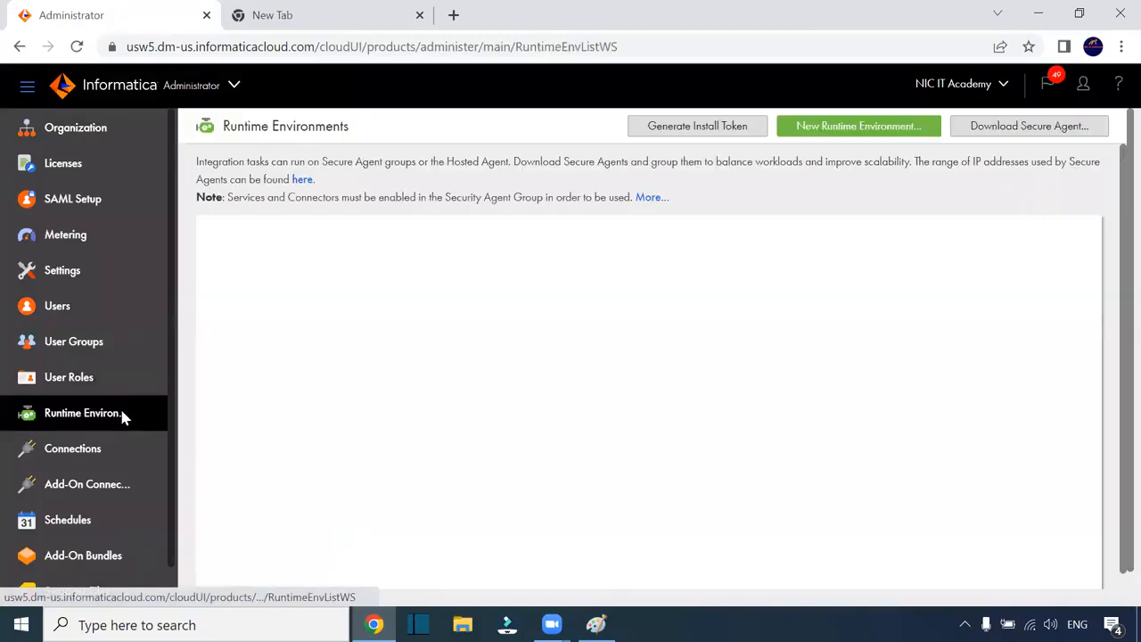
{"action": "left_click", "coordinate": [381, 323]}
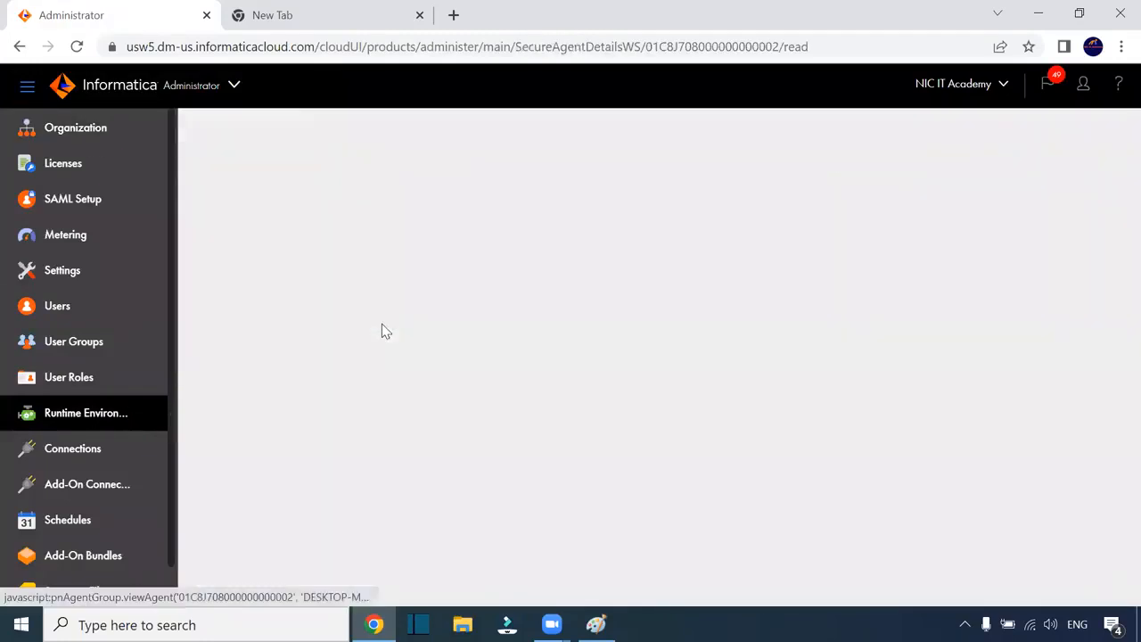
{"action": "scroll", "coordinate": [458, 374], "scroll_direction": "down", "scroll_amount": 5}
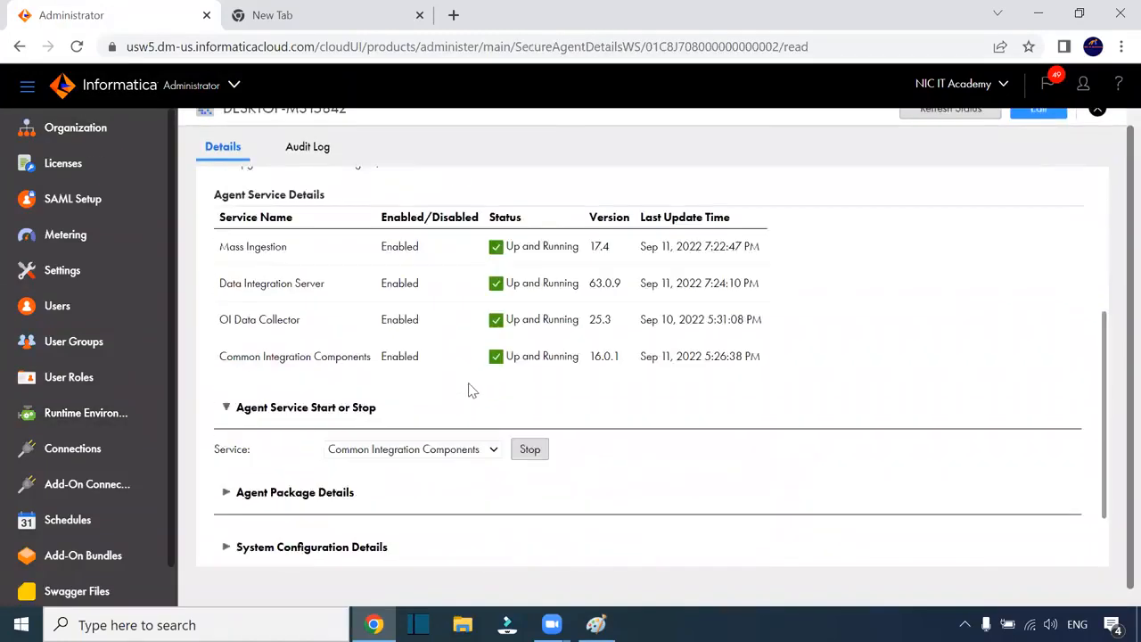
{"action": "left_click_drag", "start_coordinate": [324, 283], "coordinate": [226, 285]}
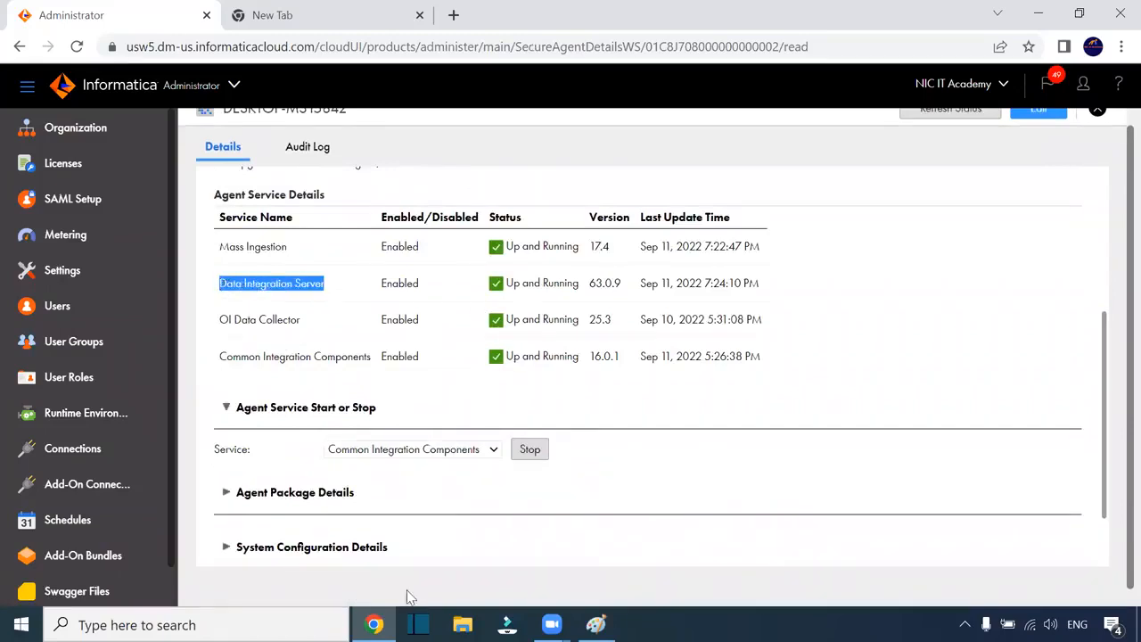
{"action": "left_click", "coordinate": [463, 624]}
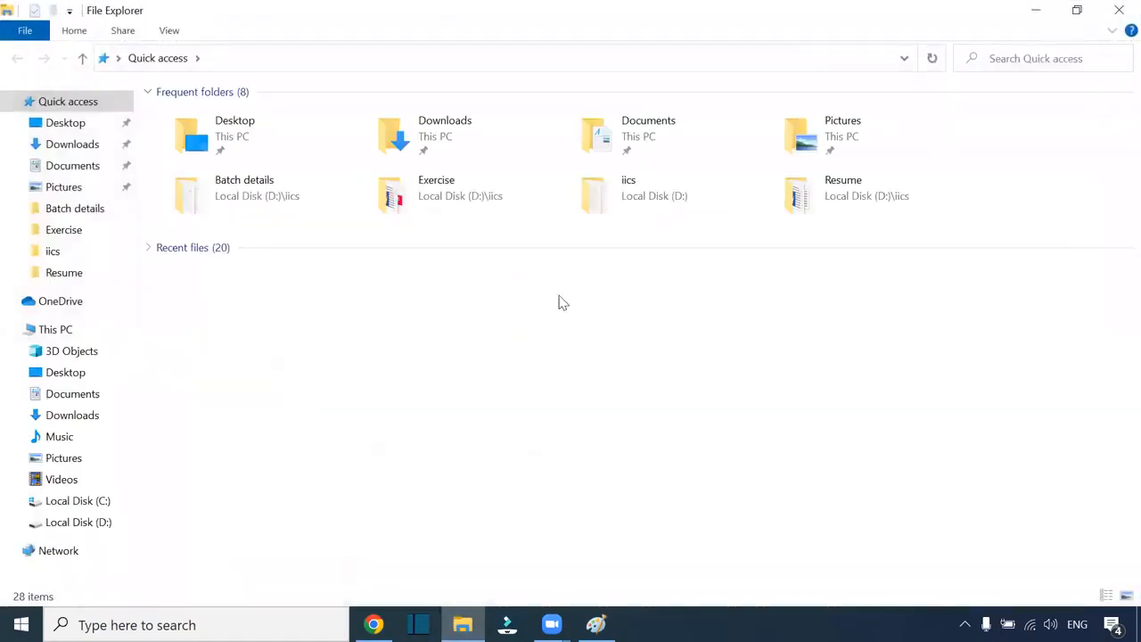
Step: Browse C:\Program Files\Informatica Cloud Secure Agent\apps\Data_Integration_Server to its 63.0.9.1 folder
{"action": "left_click", "coordinate": [92, 500]}
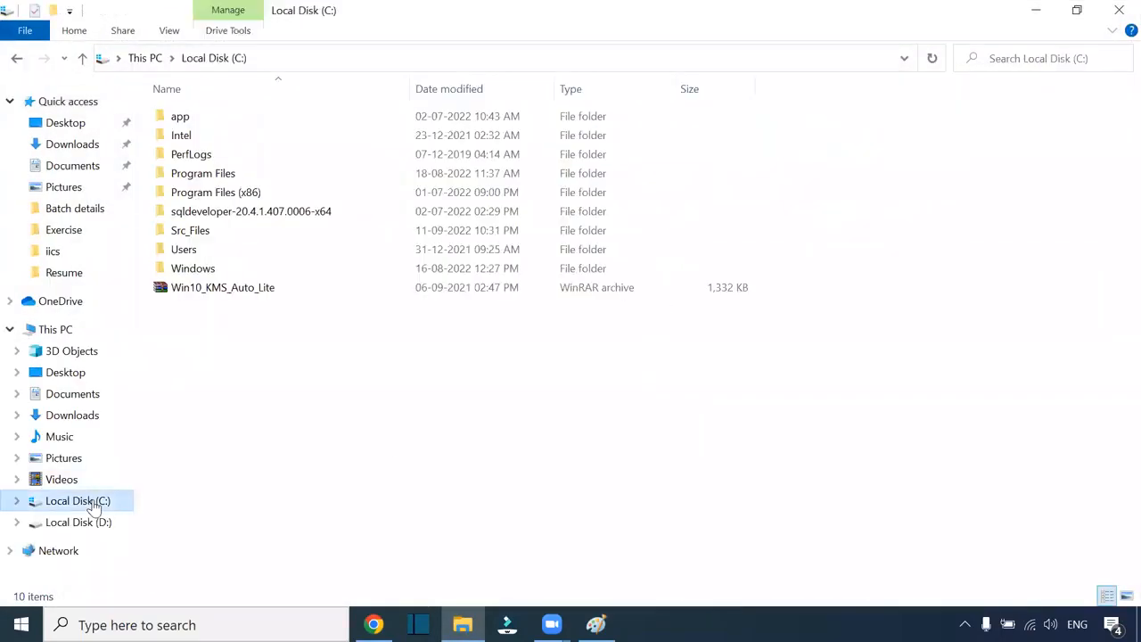
{"action": "double_click", "coordinate": [247, 176]}
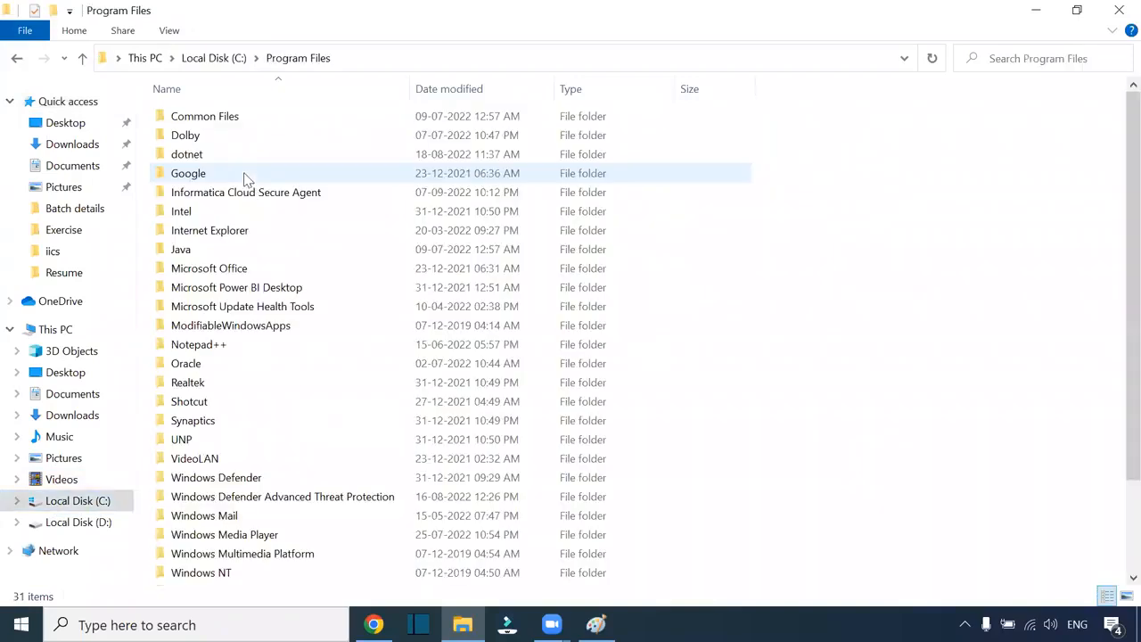
{"action": "double_click", "coordinate": [294, 196]}
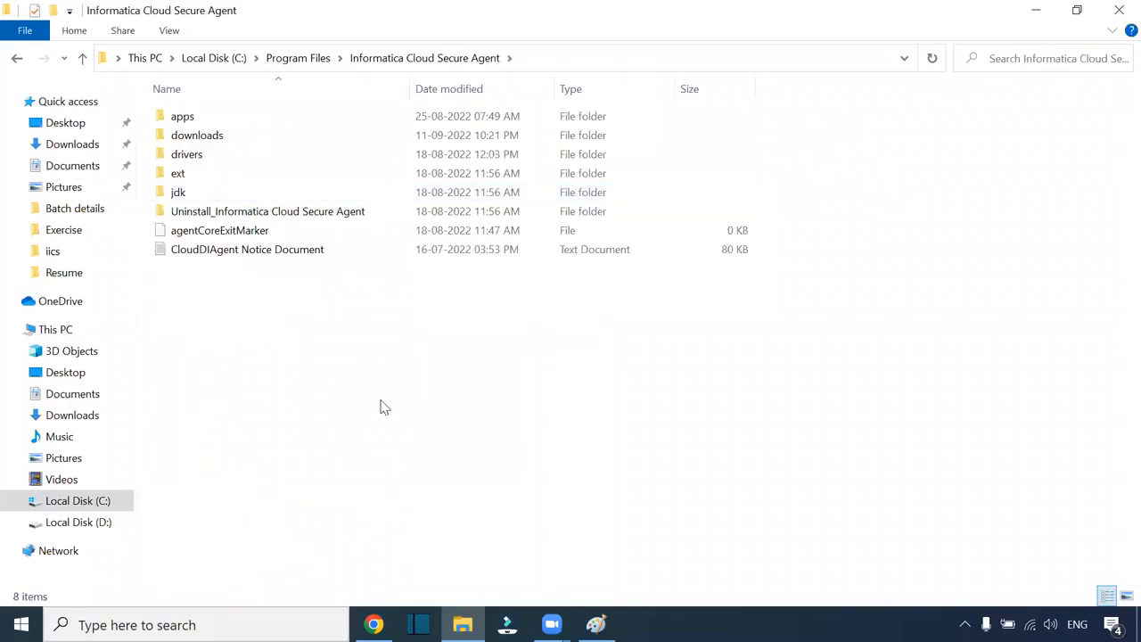
{"action": "double_click", "coordinate": [202, 120]}
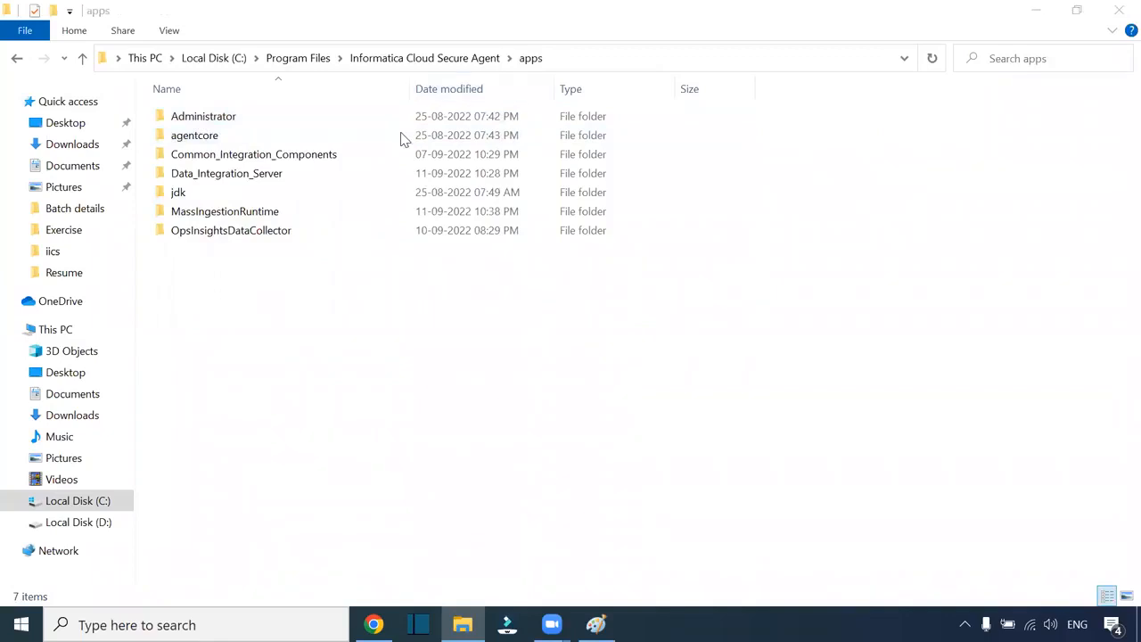
{"action": "left_click", "coordinate": [223, 179]}
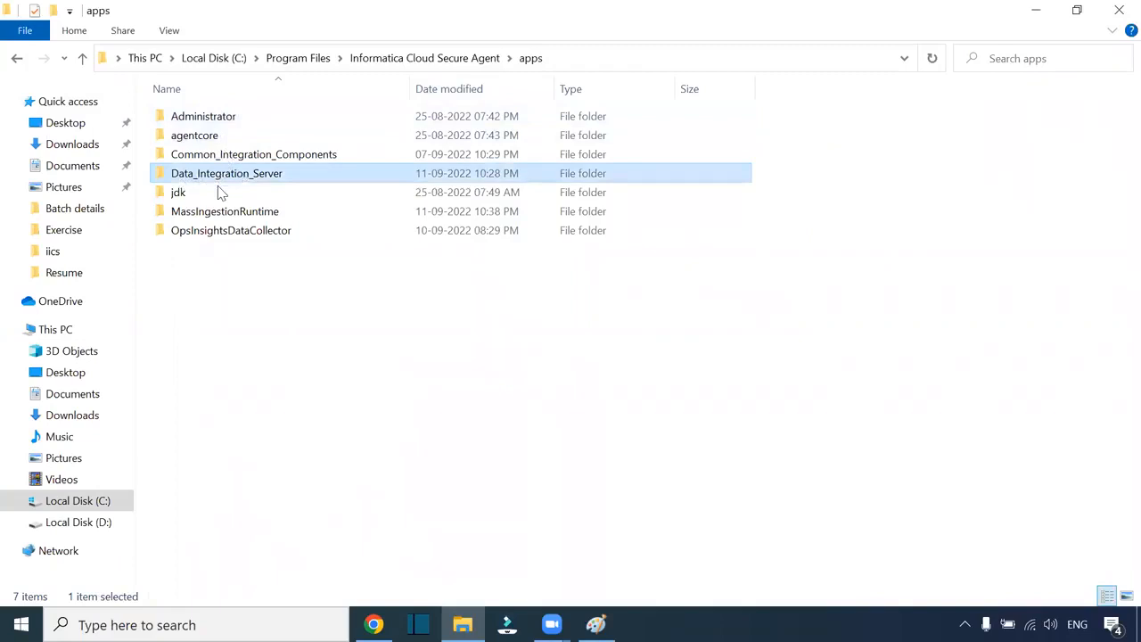
{"action": "double_click", "coordinate": [241, 176]}
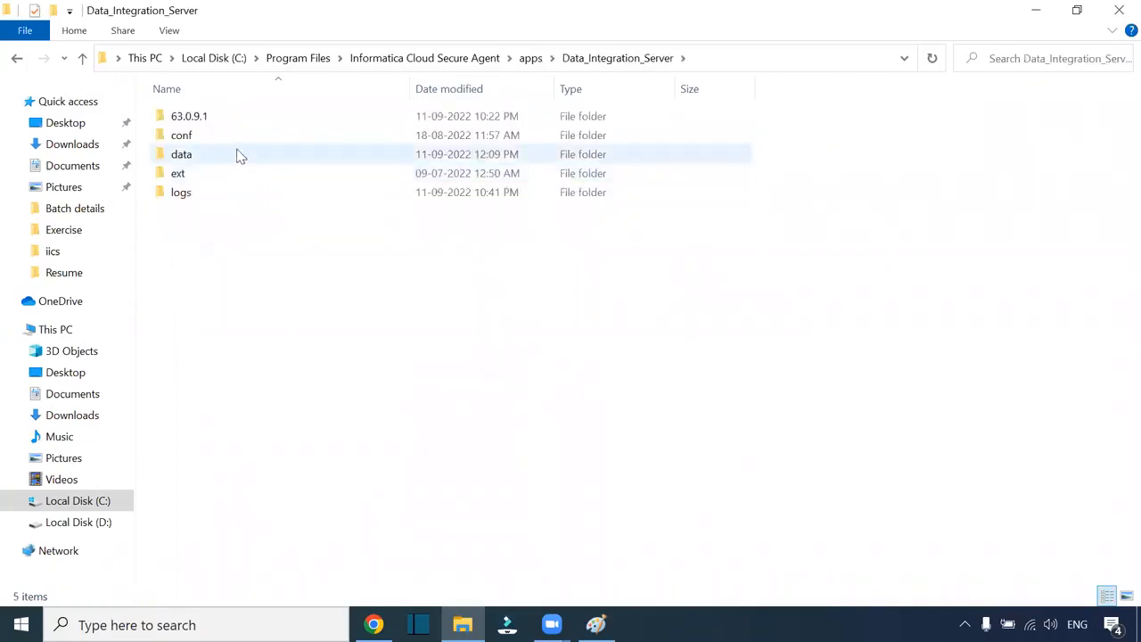
{"action": "left_click", "coordinate": [219, 117]}
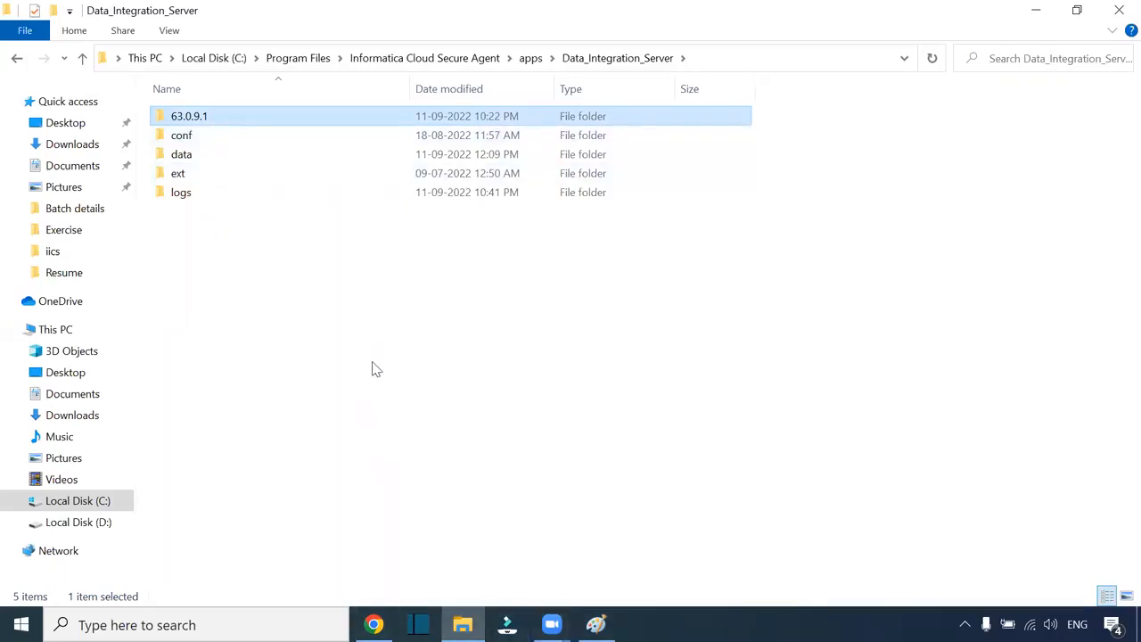
Step: Go back to the apps folder, reselect Data_Integration_Server, and show the desktop
{"action": "left_click", "coordinate": [530, 58]}
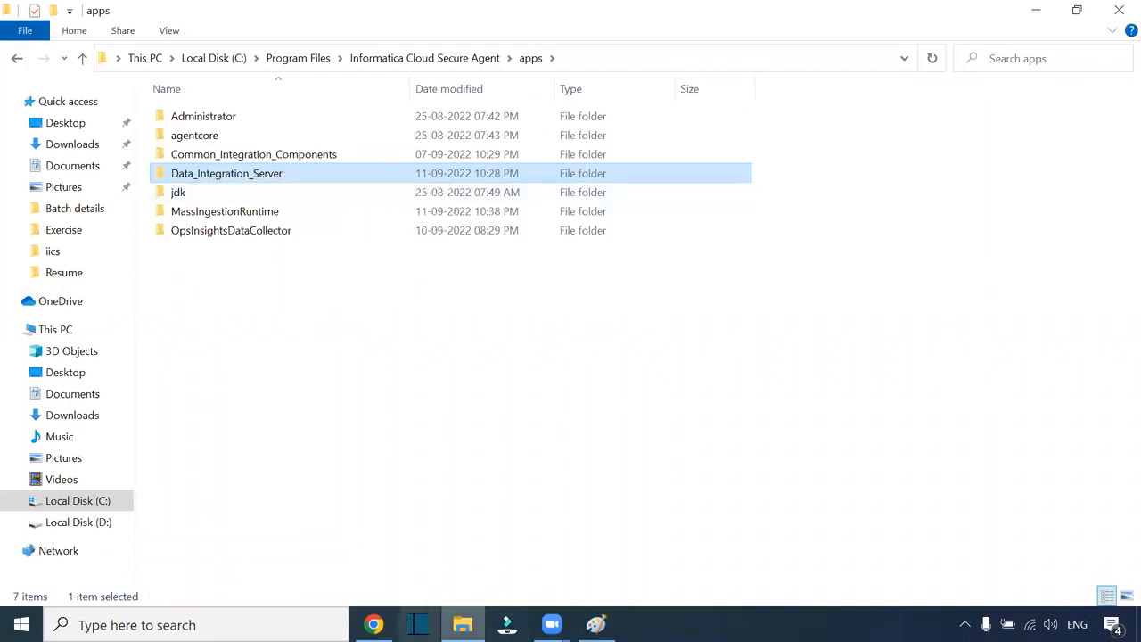
{"action": "left_click", "coordinate": [640, 57]}
{"action": "left_click", "coordinate": [318, 173]}
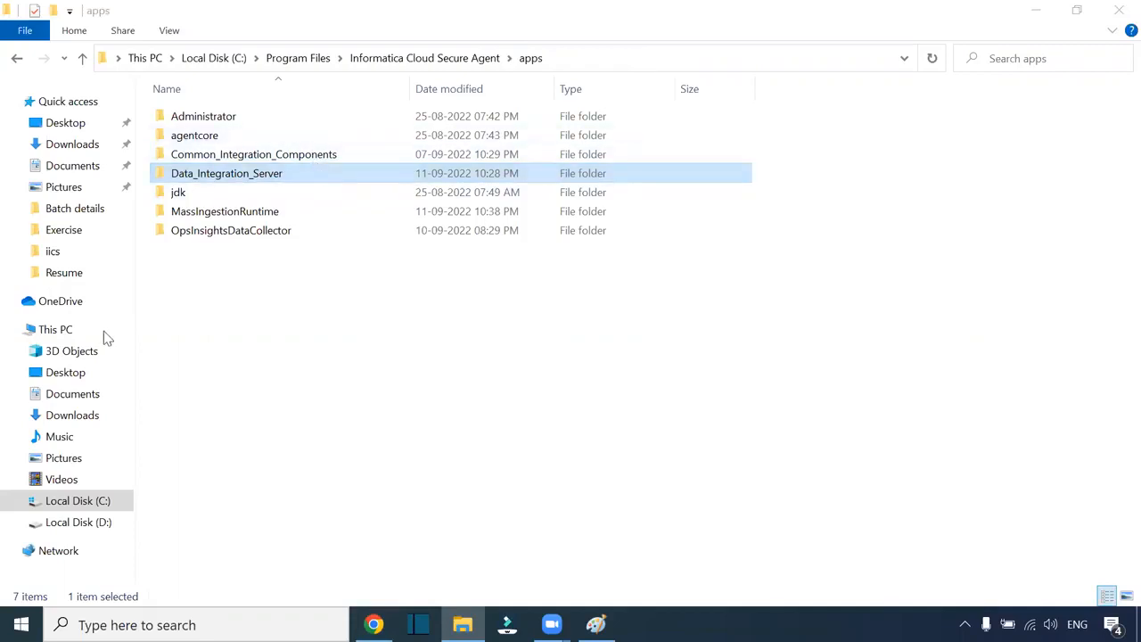
{"action": "key", "text": "super+d"}
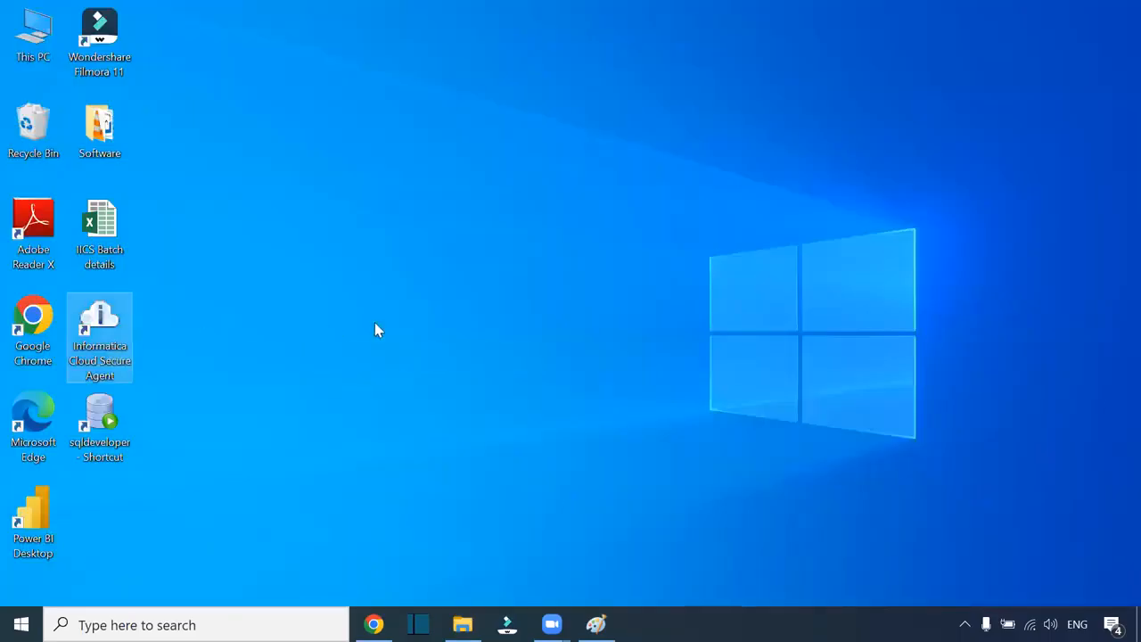
{"action": "key", "text": "super+r"}
{"action": "left_click", "coordinate": [145, 565]}
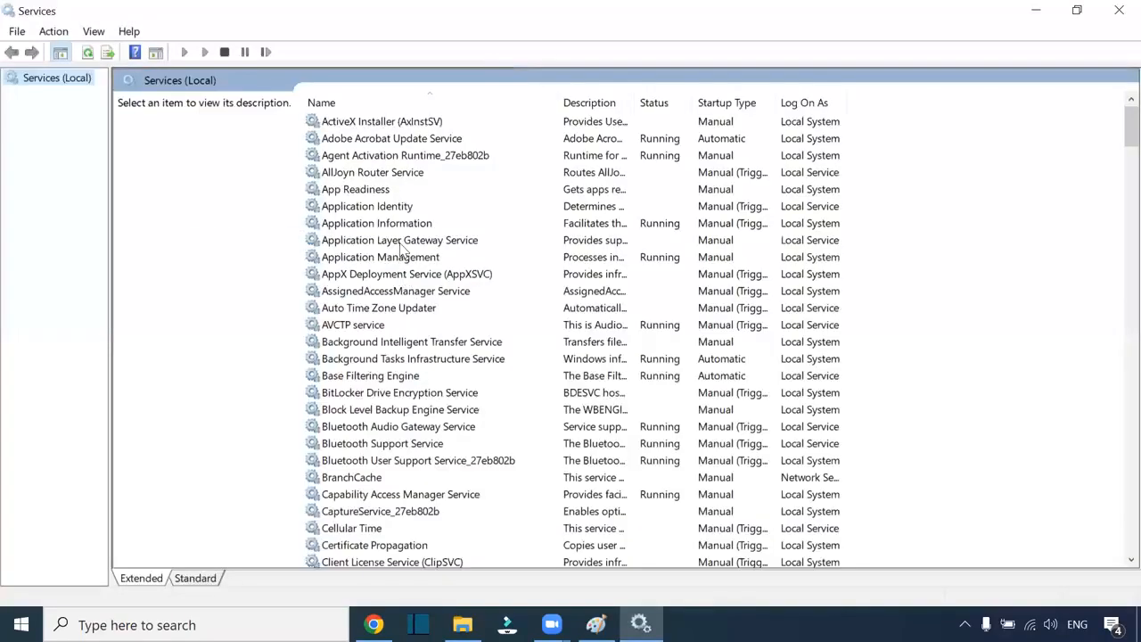
{"action": "left_click", "coordinate": [400, 247]}
{"action": "key", "text": "i"}
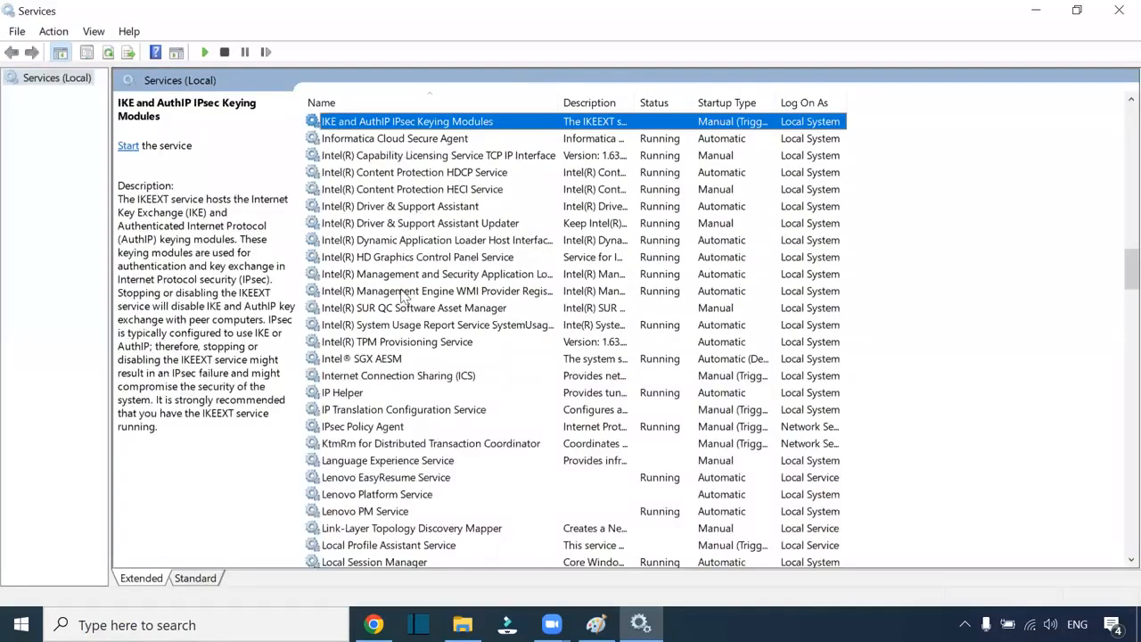
{"action": "left_click", "coordinate": [384, 139]}
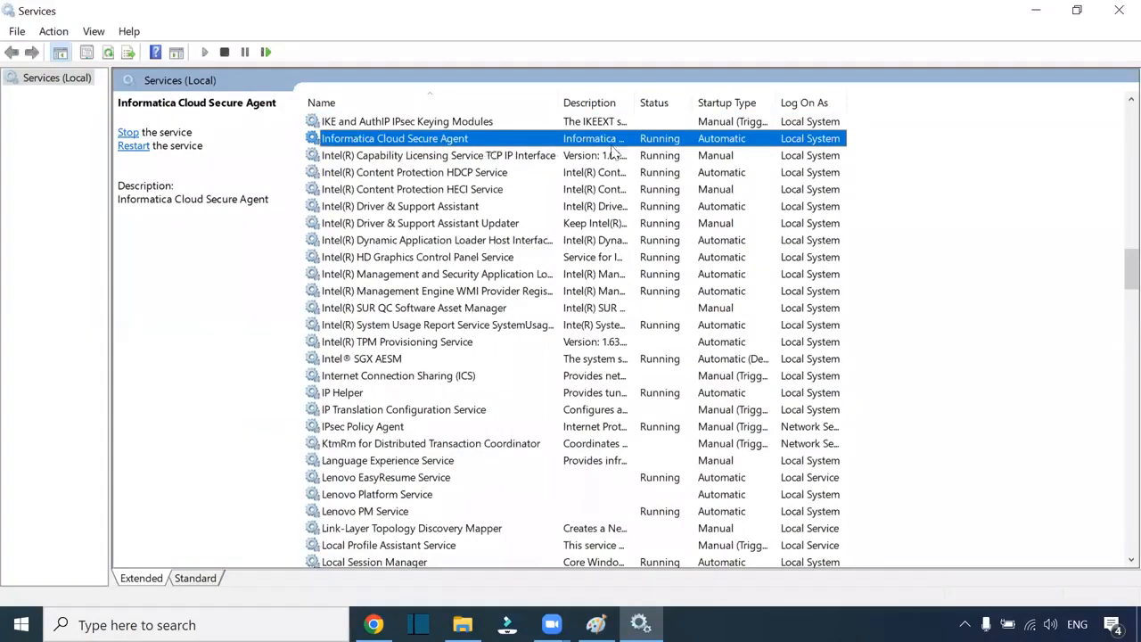
{"action": "right_click", "coordinate": [438, 139]}
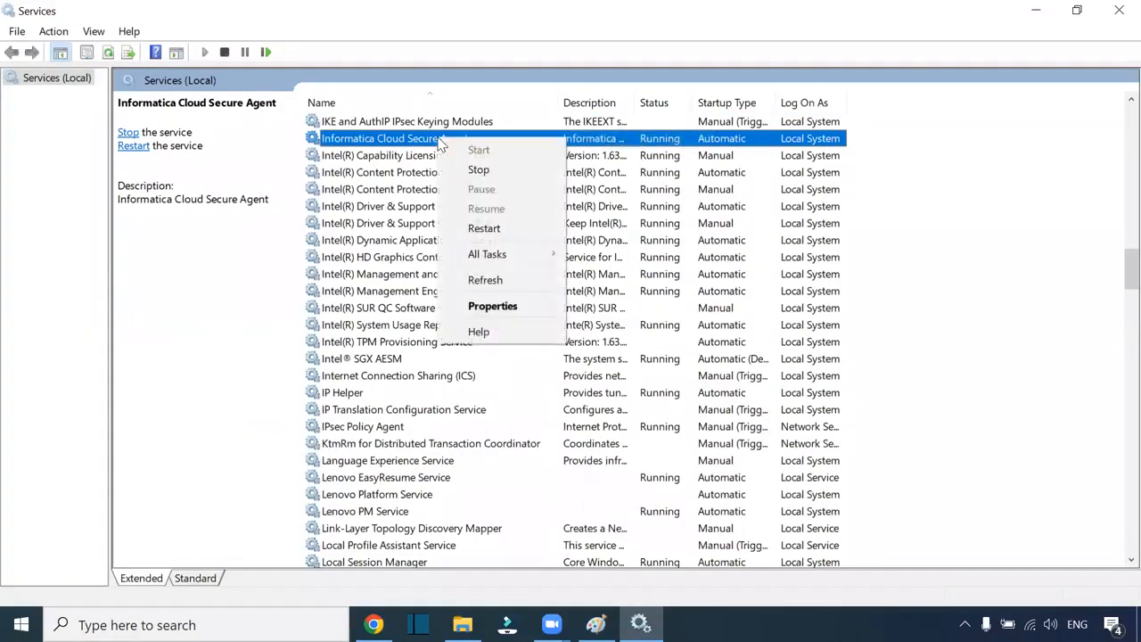
{"action": "left_click", "coordinate": [942, 143]}
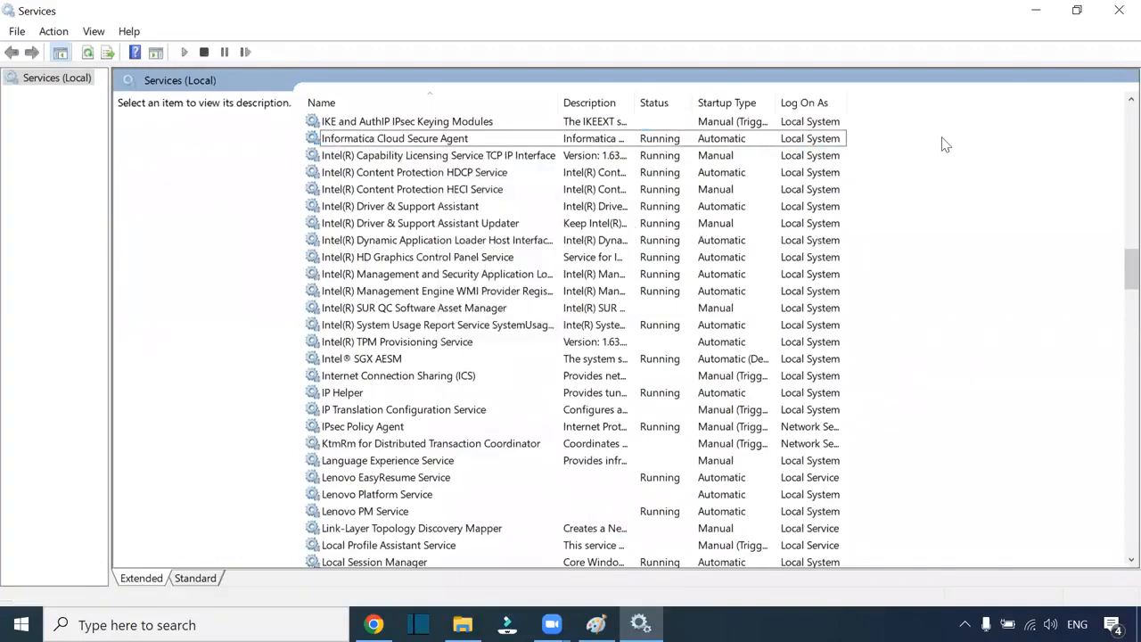
{"action": "left_click", "coordinate": [1118, 10]}
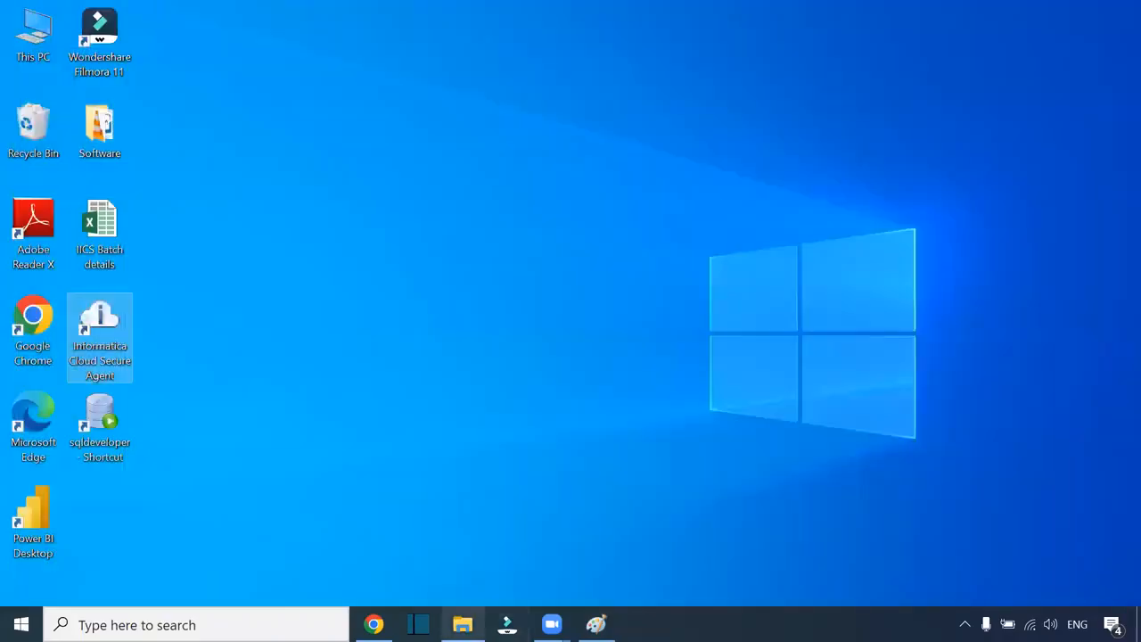
Step: Open Data_Integration_Server in Explorer, select 63.0.9.1, and return to the agent details page
{"action": "left_click", "coordinate": [462, 624]}
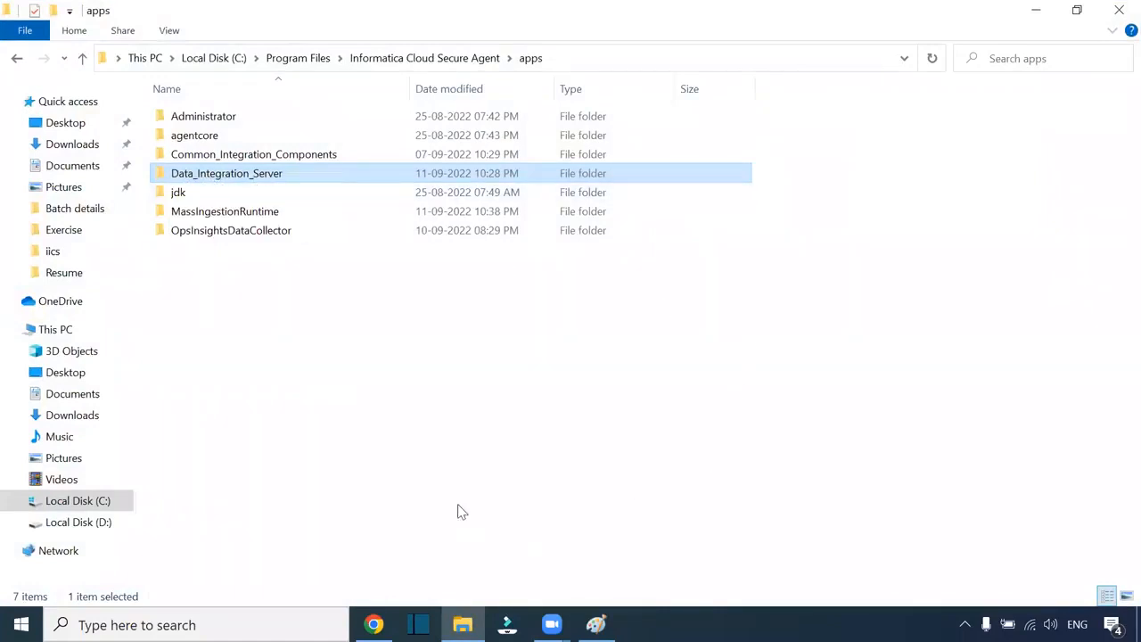
{"action": "left_click", "coordinate": [373, 623]}
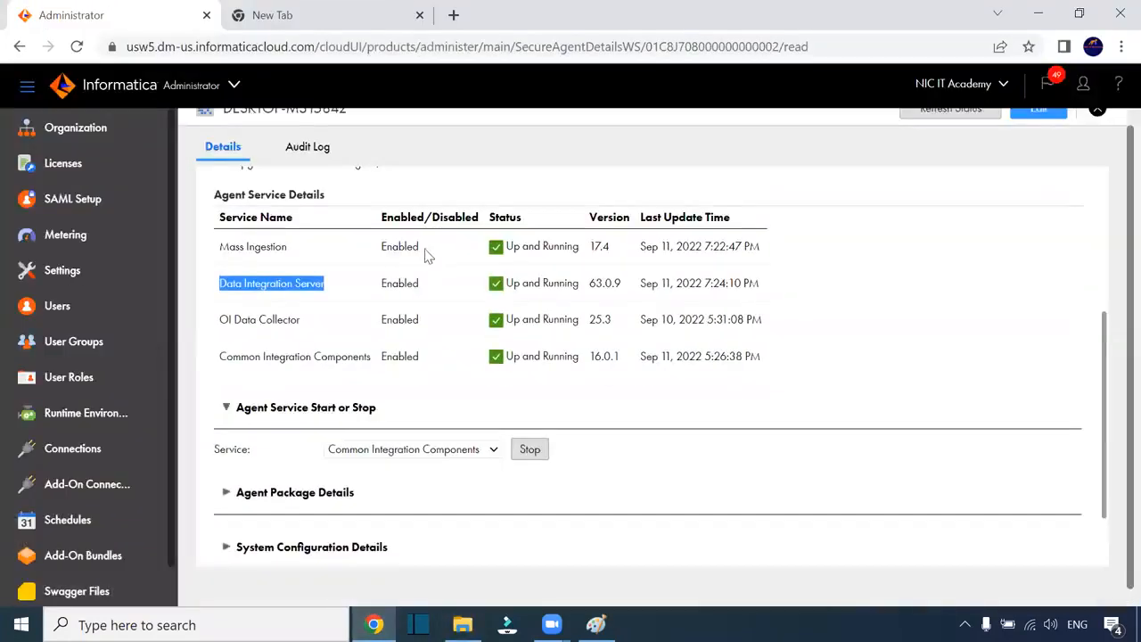
{"action": "scroll", "coordinate": [870, 216], "scroll_direction": "up", "scroll_amount": 3}
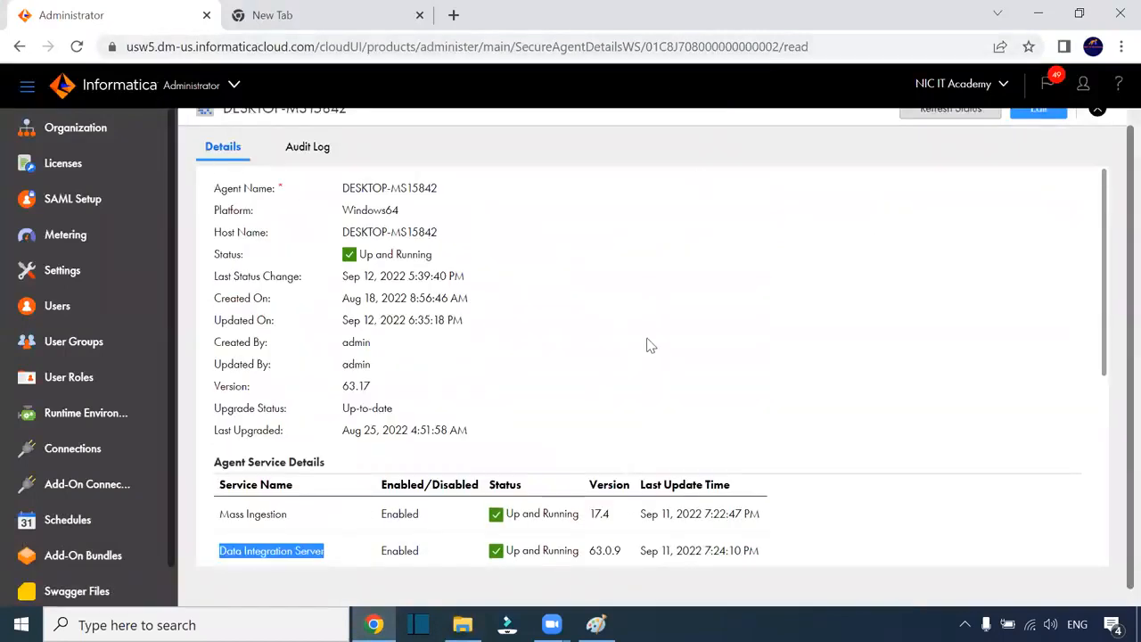
{"action": "scroll", "coordinate": [647, 344], "scroll_direction": "down", "scroll_amount": 2}
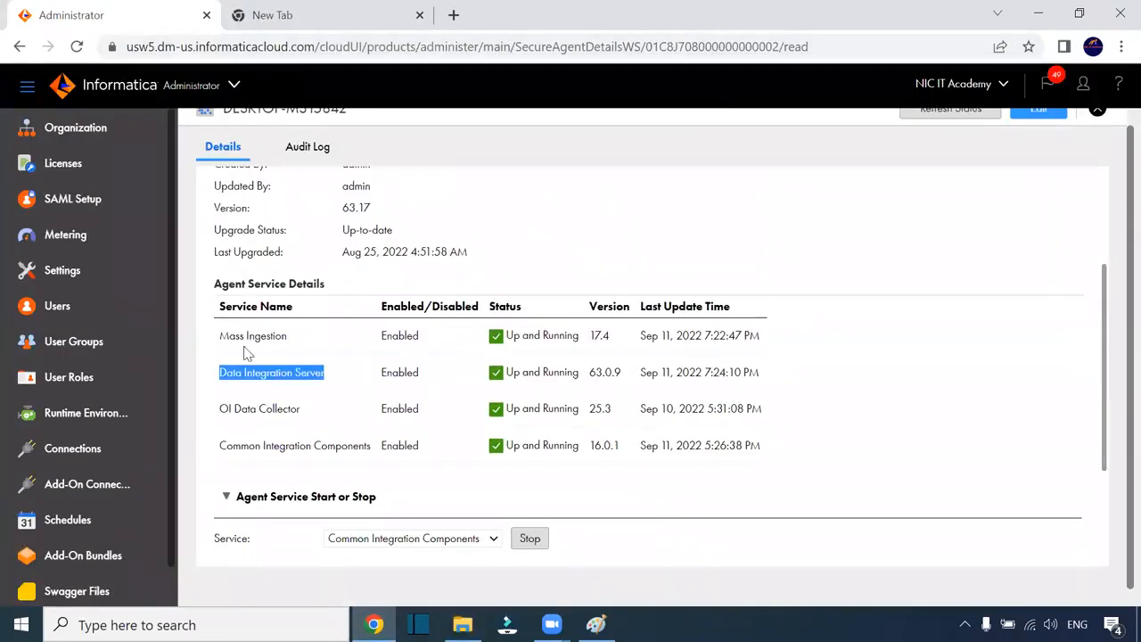
{"action": "left_click", "coordinate": [462, 624]}
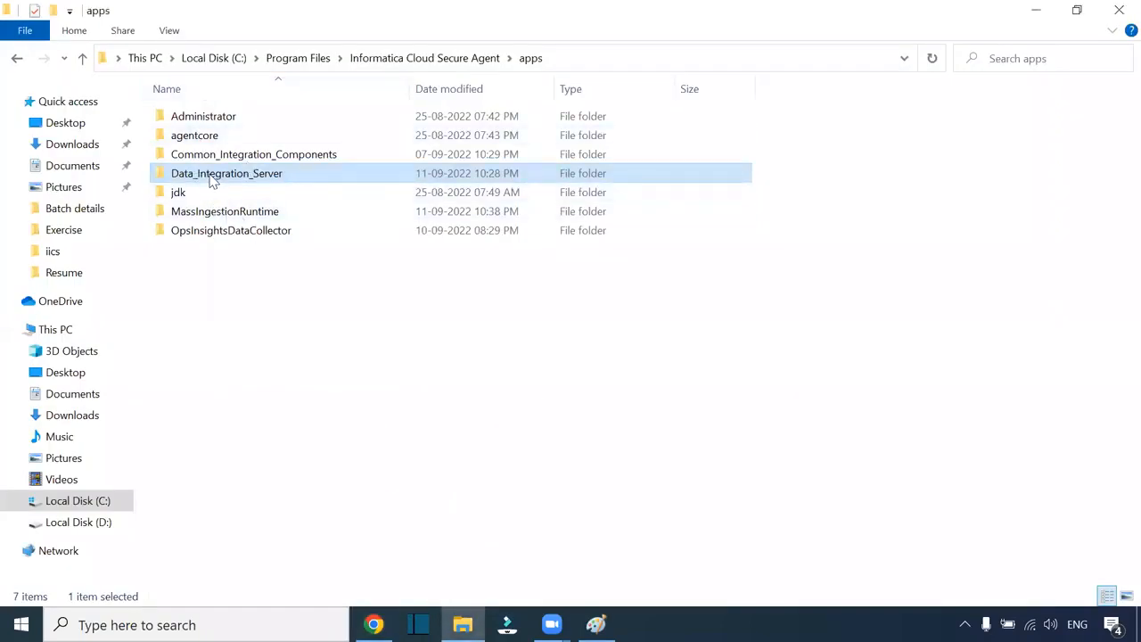
{"action": "double_click", "coordinate": [212, 179]}
{"action": "left_click", "coordinate": [178, 123]}
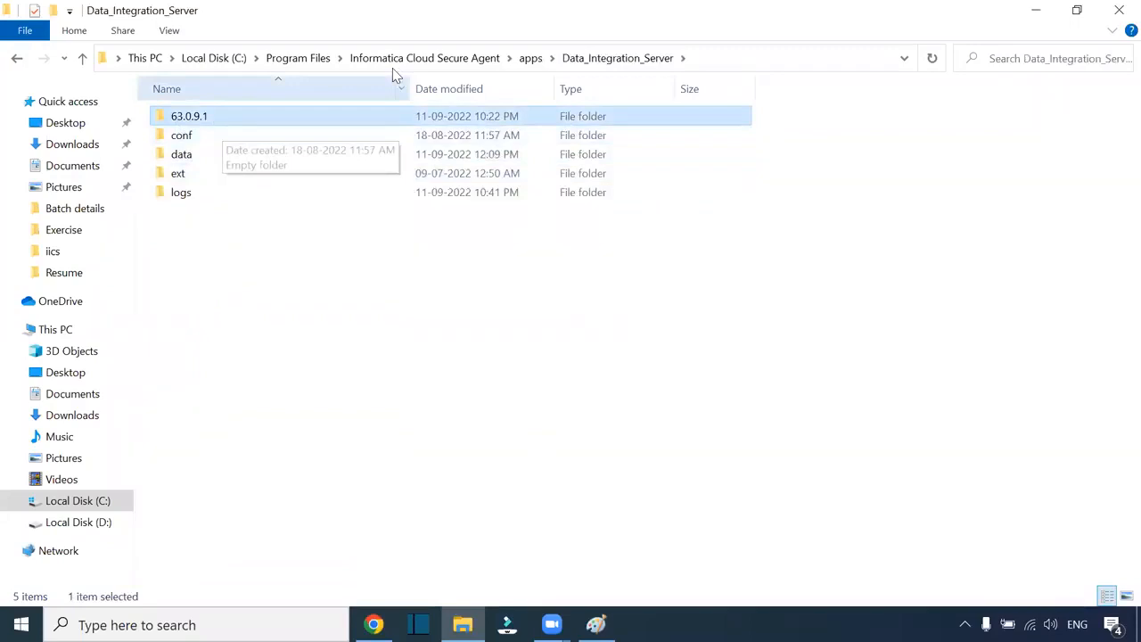
{"action": "key", "text": "alt+Tab"}
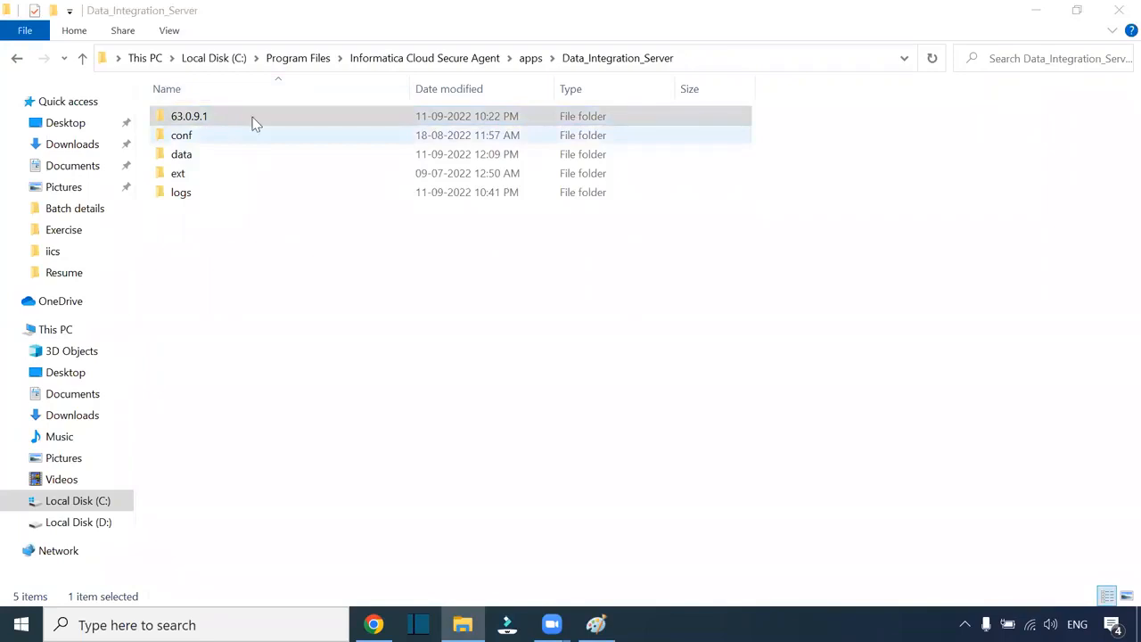
{"action": "left_click", "coordinate": [373, 624]}
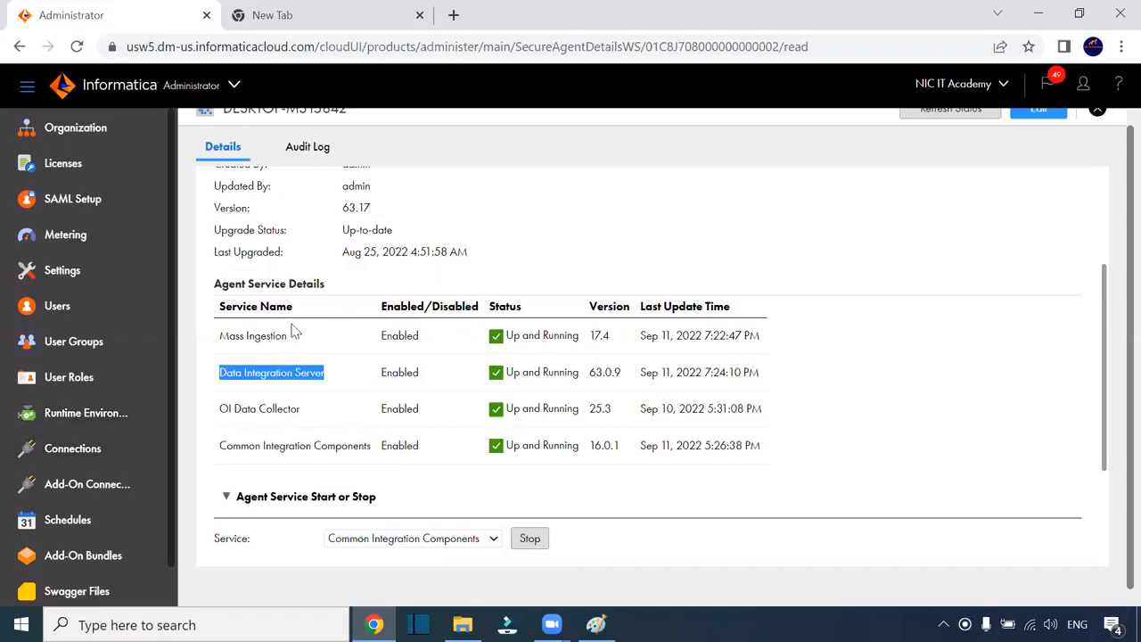
Step: Browse File Explorer up from Data_Integration_Server to the Program Files folder
{"action": "scroll", "coordinate": [477, 332], "scroll_direction": "up", "scroll_amount": 3}
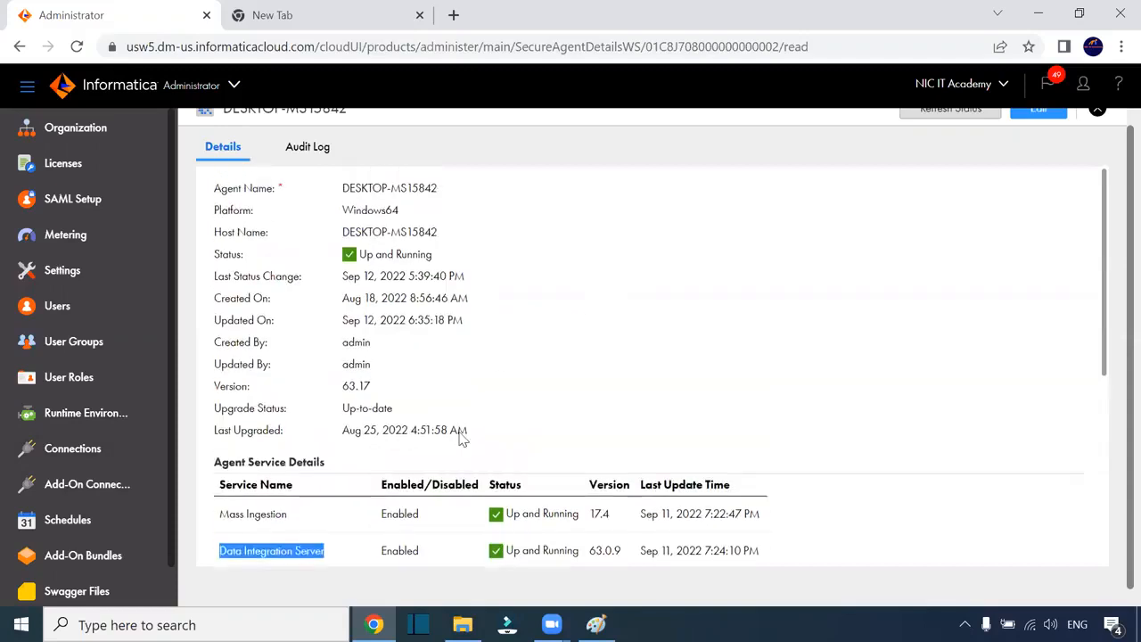
{"action": "left_click", "coordinate": [462, 624]}
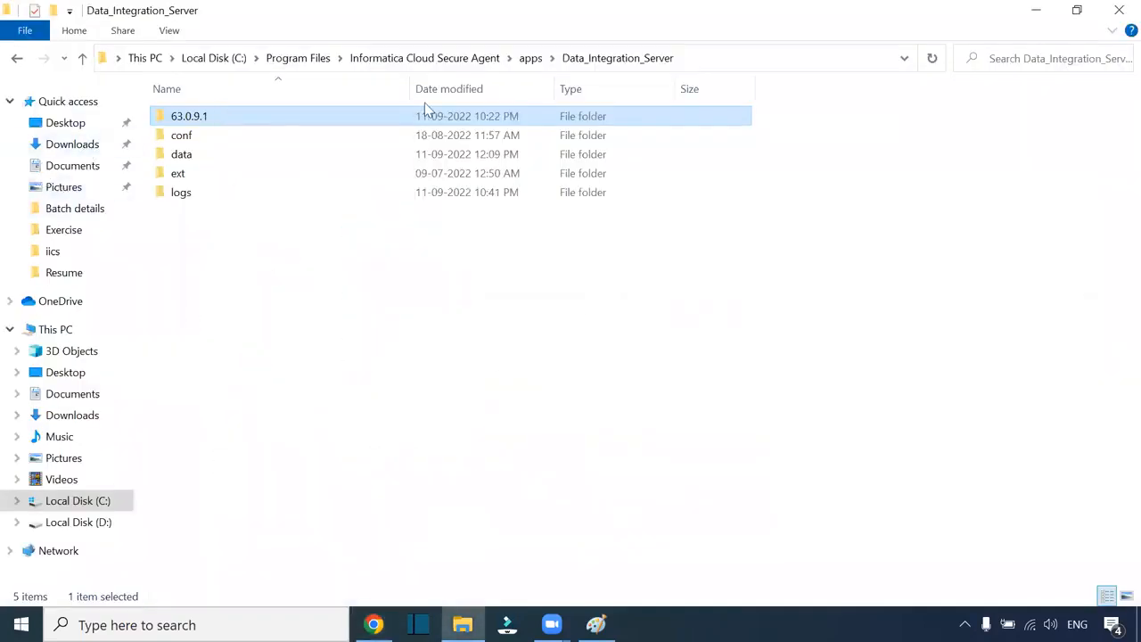
{"action": "left_click", "coordinate": [392, 60]}
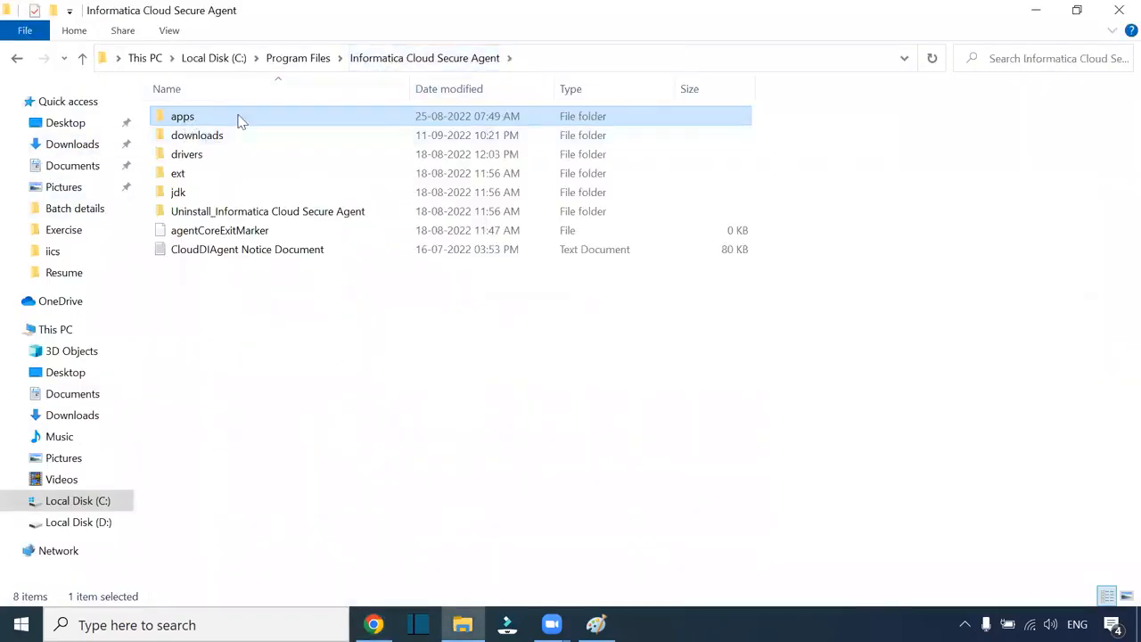
{"action": "left_click", "coordinate": [297, 58]}
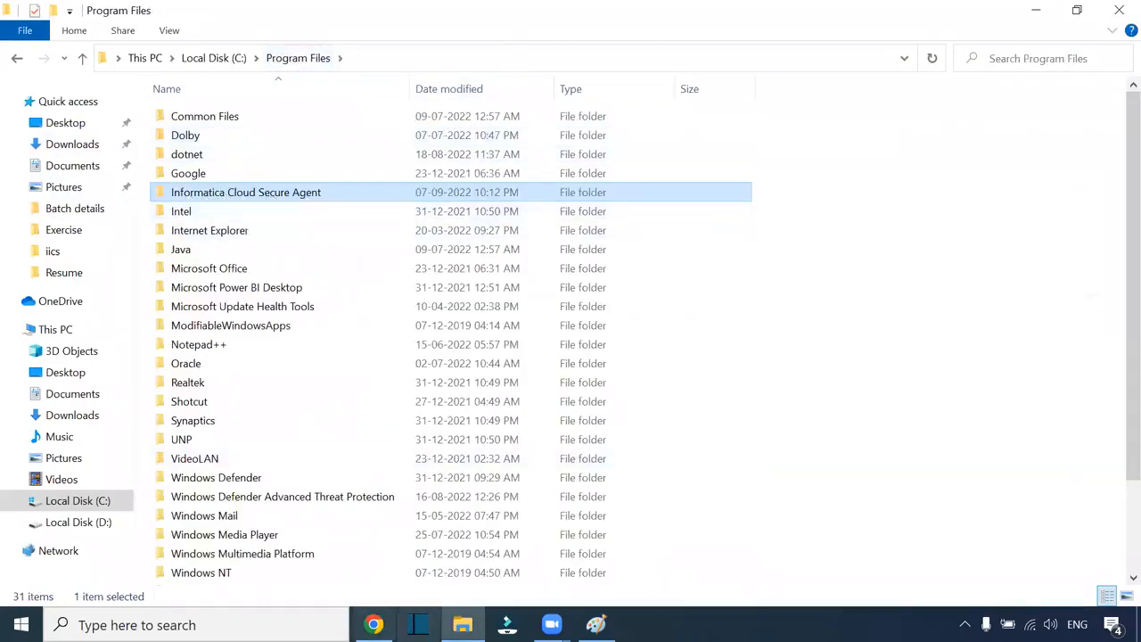
Step: Open the Runtime Environments list in Administrator, then launch Oracle SQL Developer from the desktop
{"action": "left_click", "coordinate": [374, 624]}
{"action": "scroll", "coordinate": [963, 377], "scroll_direction": "up", "scroll_amount": 1}
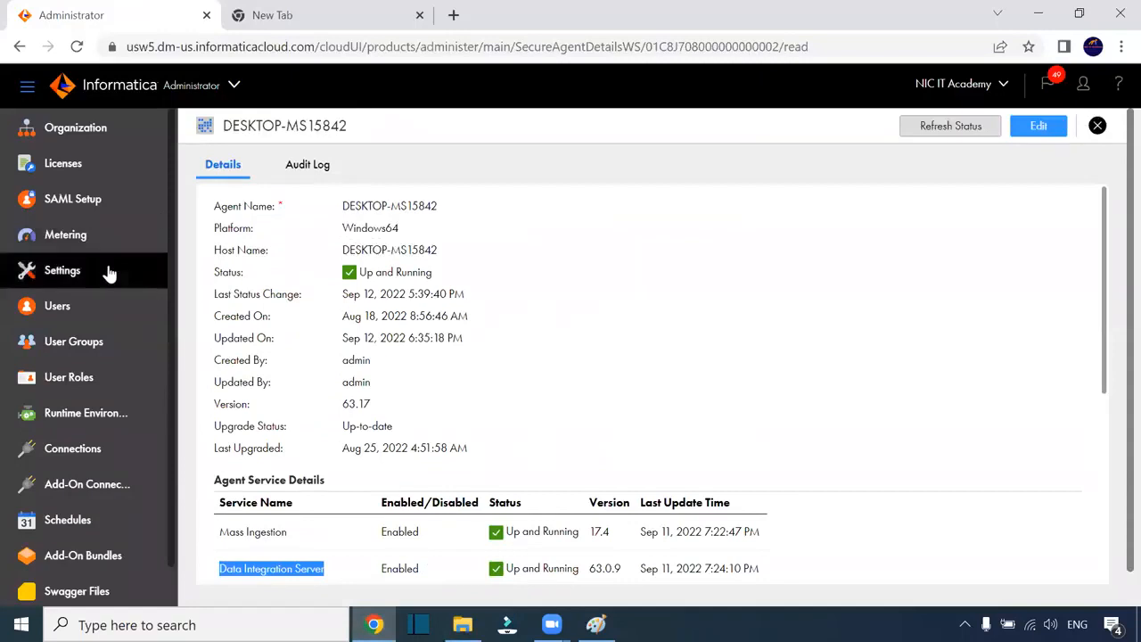
{"action": "left_click", "coordinate": [197, 80]}
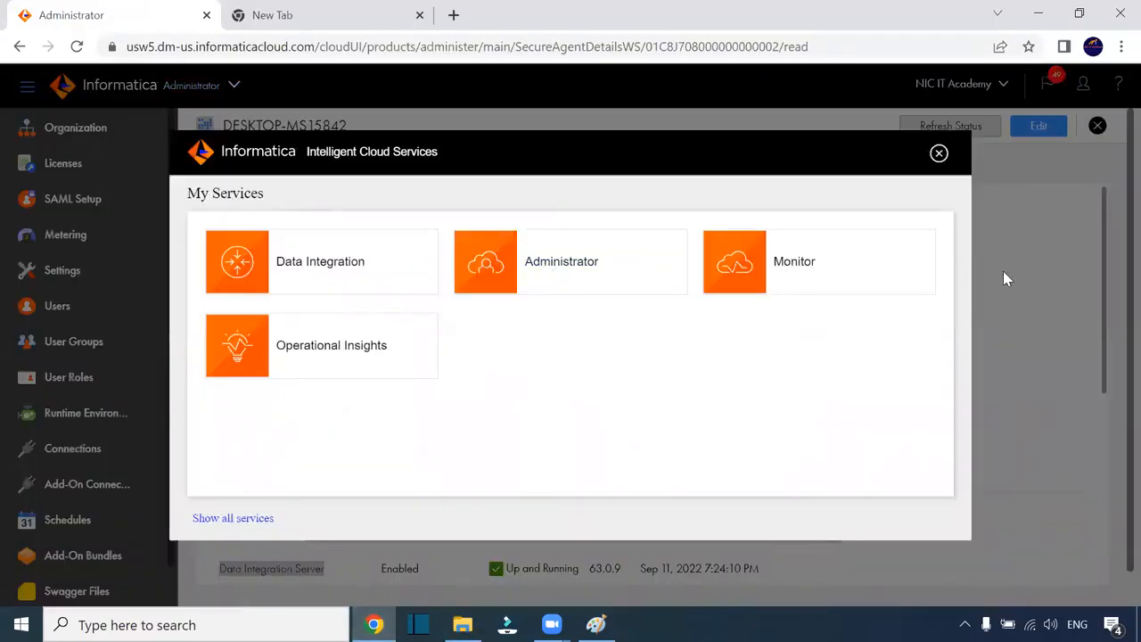
{"action": "left_click", "coordinate": [938, 153]}
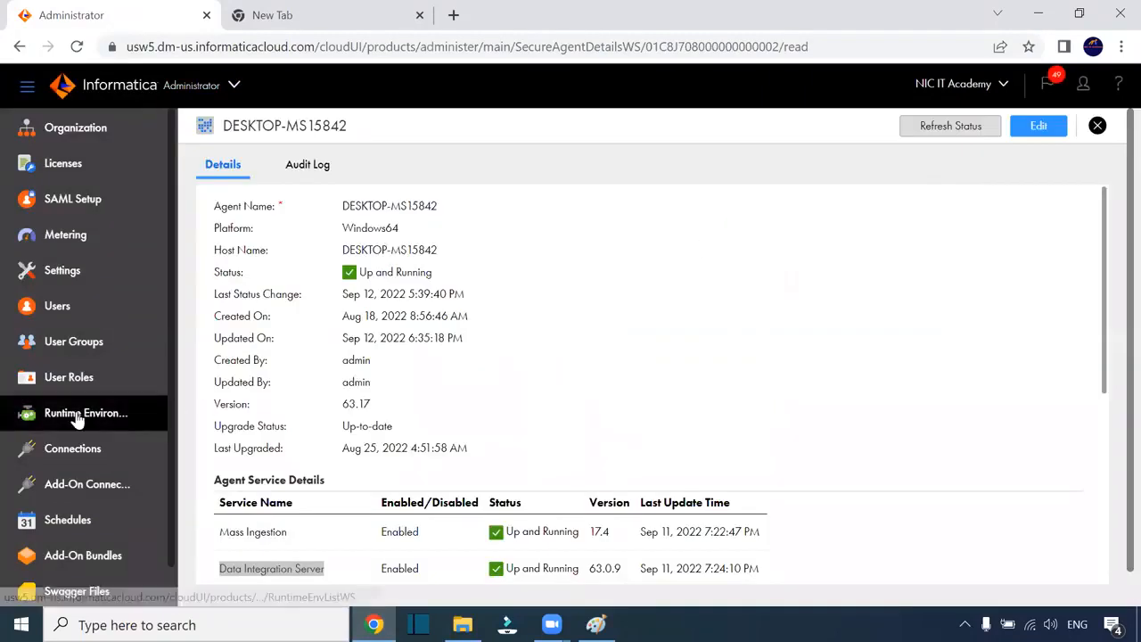
{"action": "left_click", "coordinate": [157, 411]}
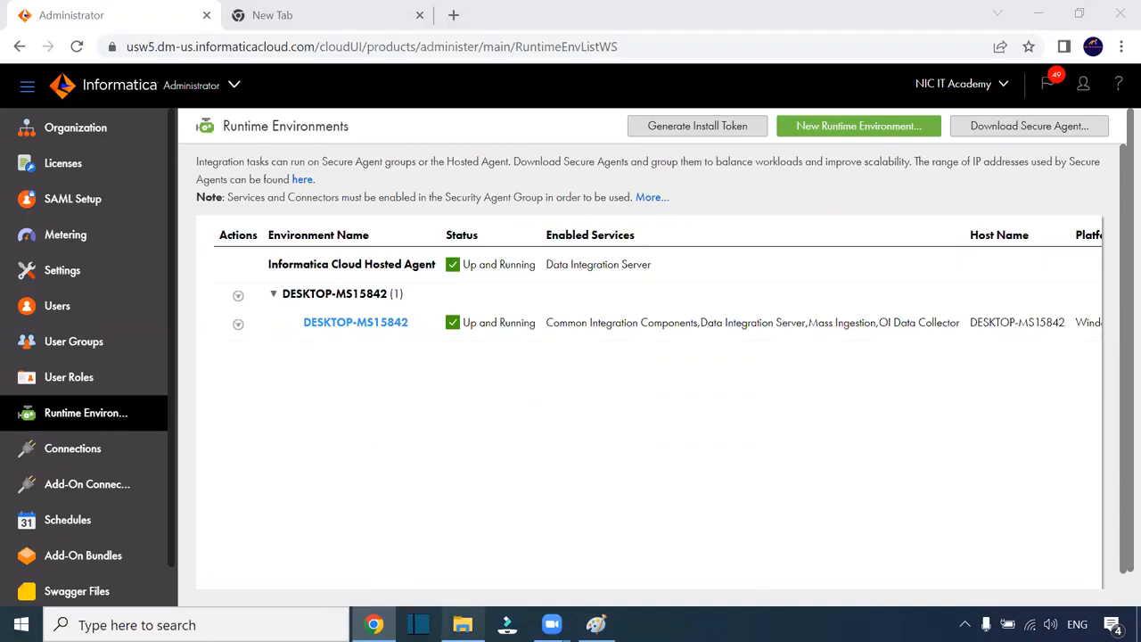
{"action": "key", "text": "super+d"}
{"action": "double_click", "coordinate": [96, 423]}
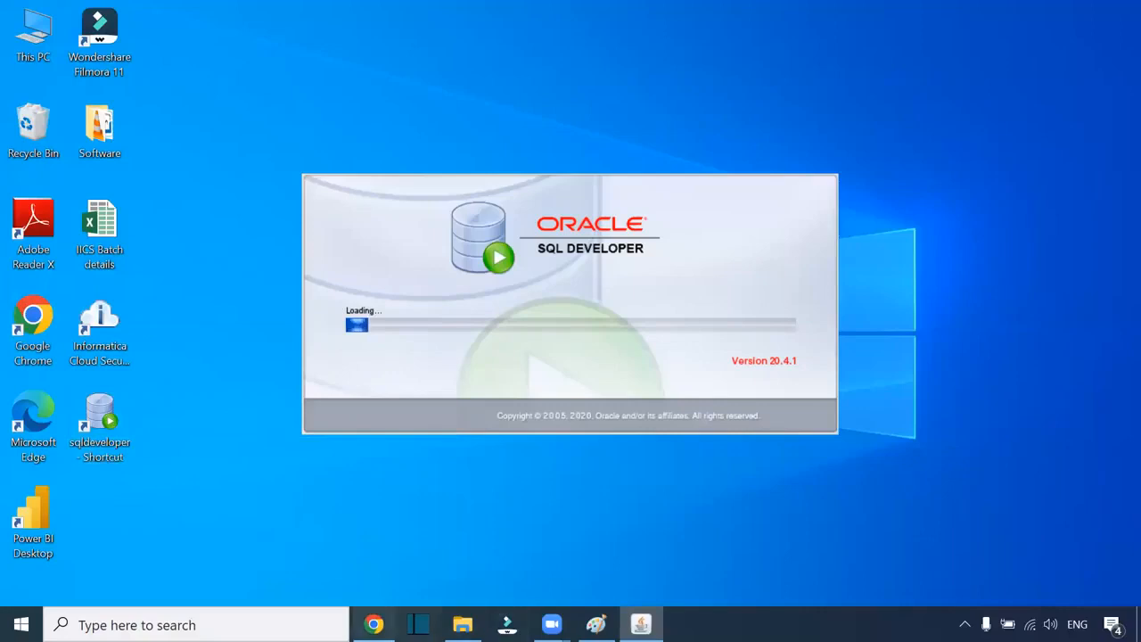
Step: Log in to the HR database connection with its password
{"action": "left_click", "coordinate": [374, 624]}
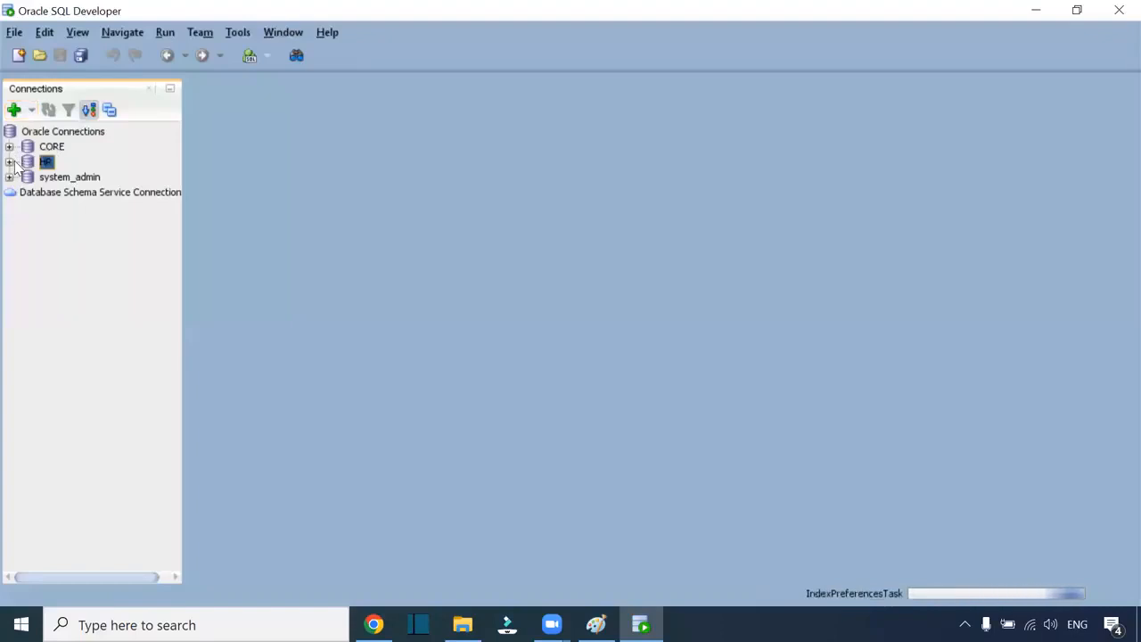
{"action": "left_click", "coordinate": [10, 162]}
{"action": "type", "text": "hr"}
{"action": "left_click", "coordinate": [583, 336]}
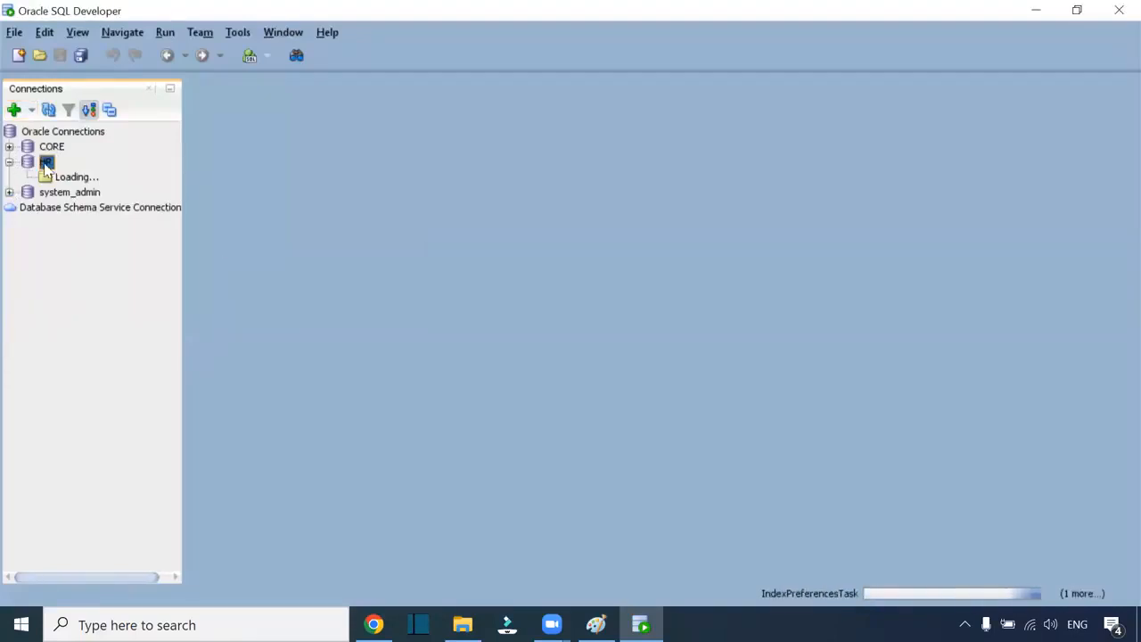
Step: Log in to the CORE connection with its password, then bring back the Program Files window
{"action": "left_click", "coordinate": [9, 147]}
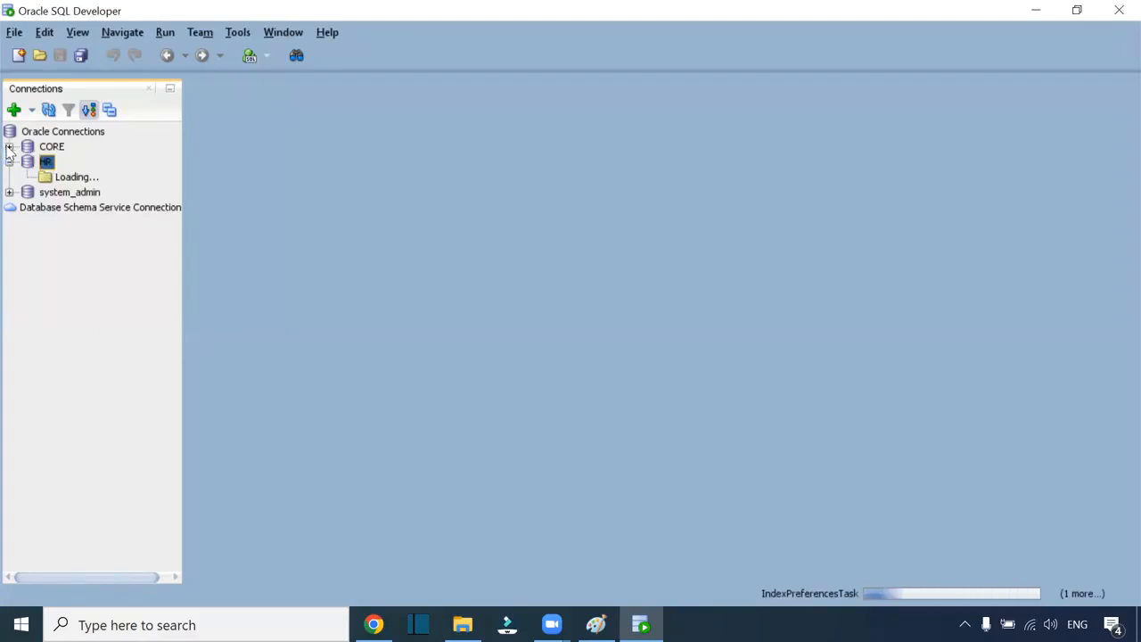
{"action": "type", "text": "core"}
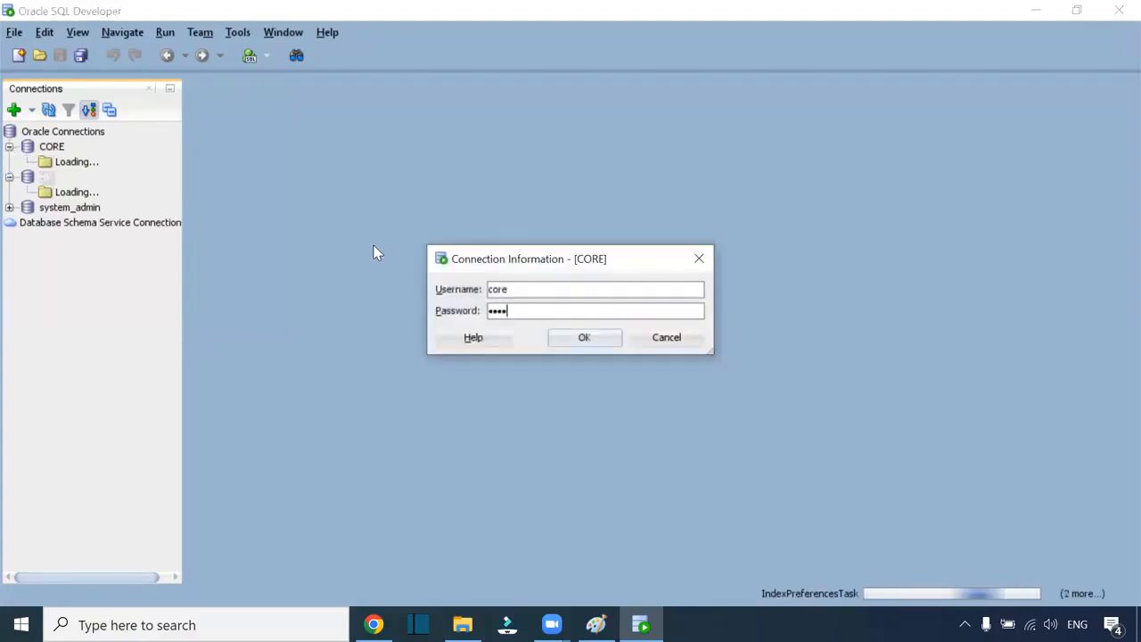
{"action": "key", "text": "Return"}
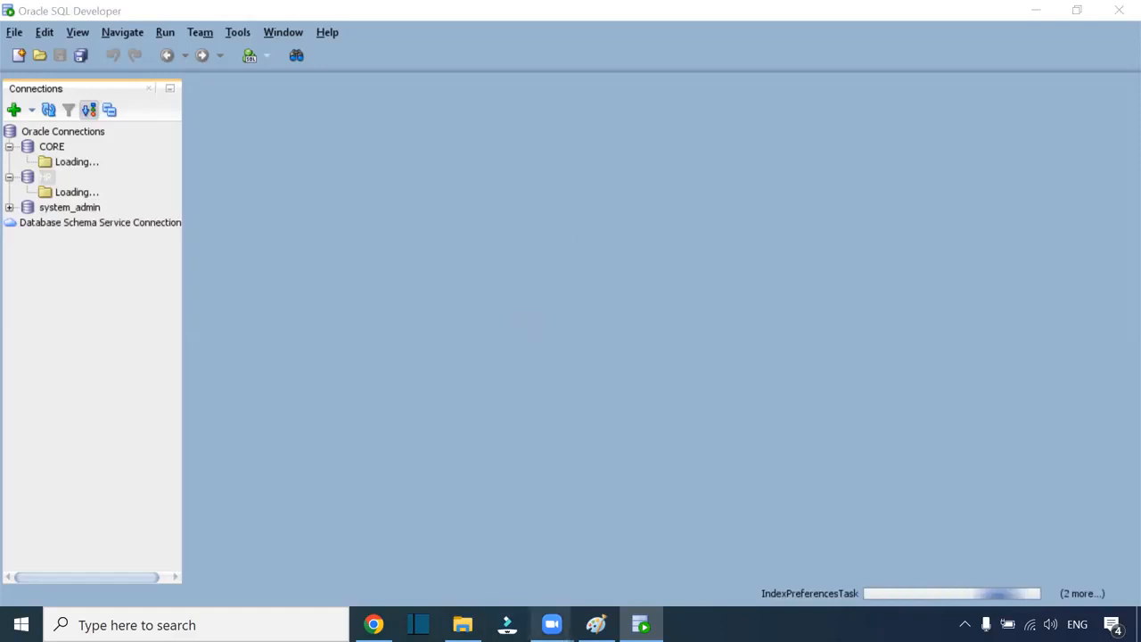
{"action": "left_click", "coordinate": [462, 624]}
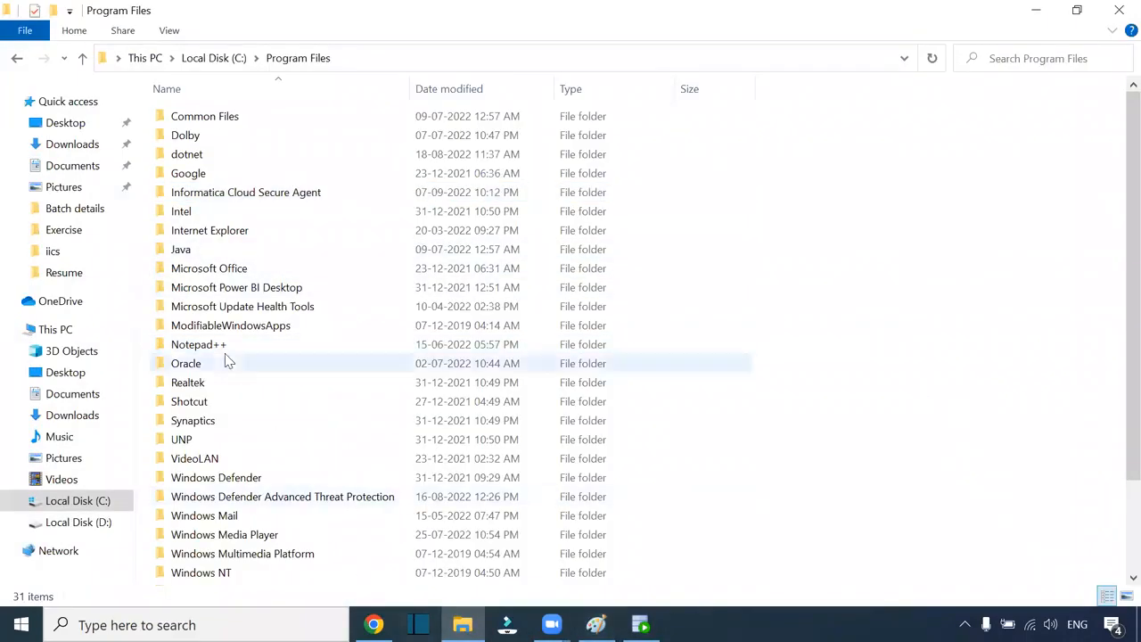
Step: Open S_FF_Employees.csv from C:\Src_Files in Notepad++ via Edit with Notepad++
{"action": "left_click", "coordinate": [99, 505]}
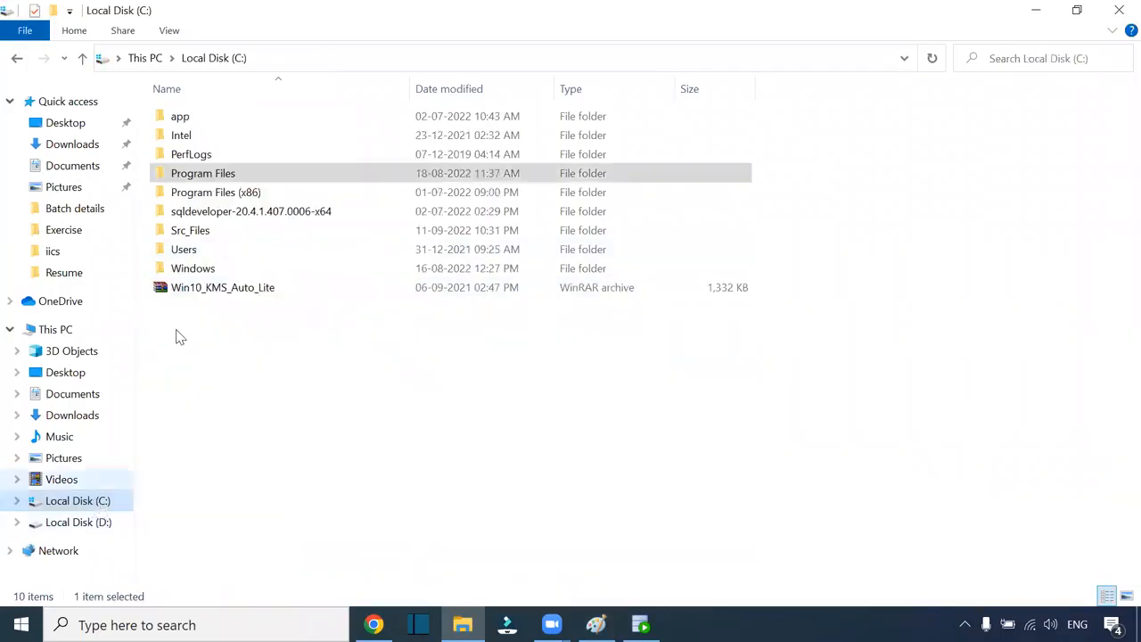
{"action": "double_click", "coordinate": [219, 231]}
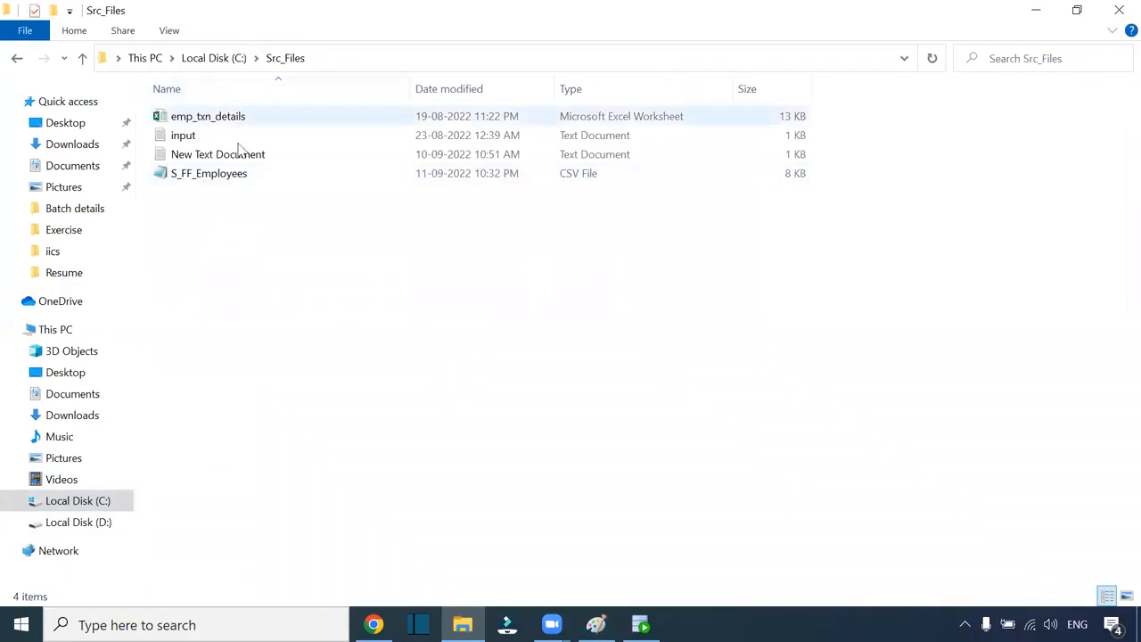
{"action": "left_click", "coordinate": [330, 59]}
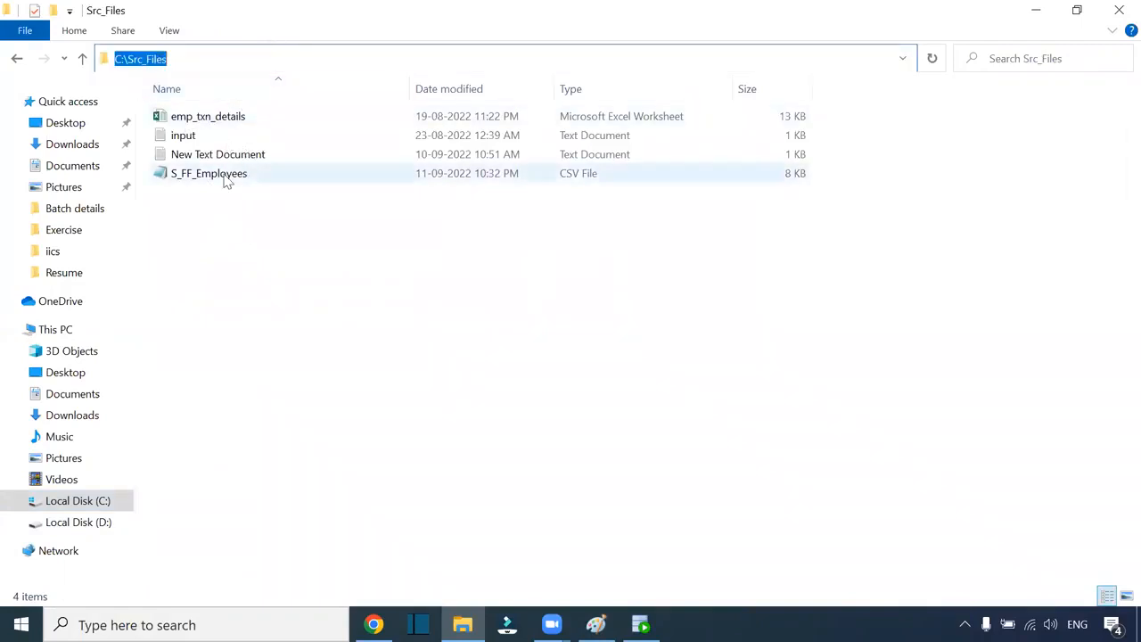
{"action": "left_click", "coordinate": [273, 265]}
{"action": "left_click", "coordinate": [242, 178]}
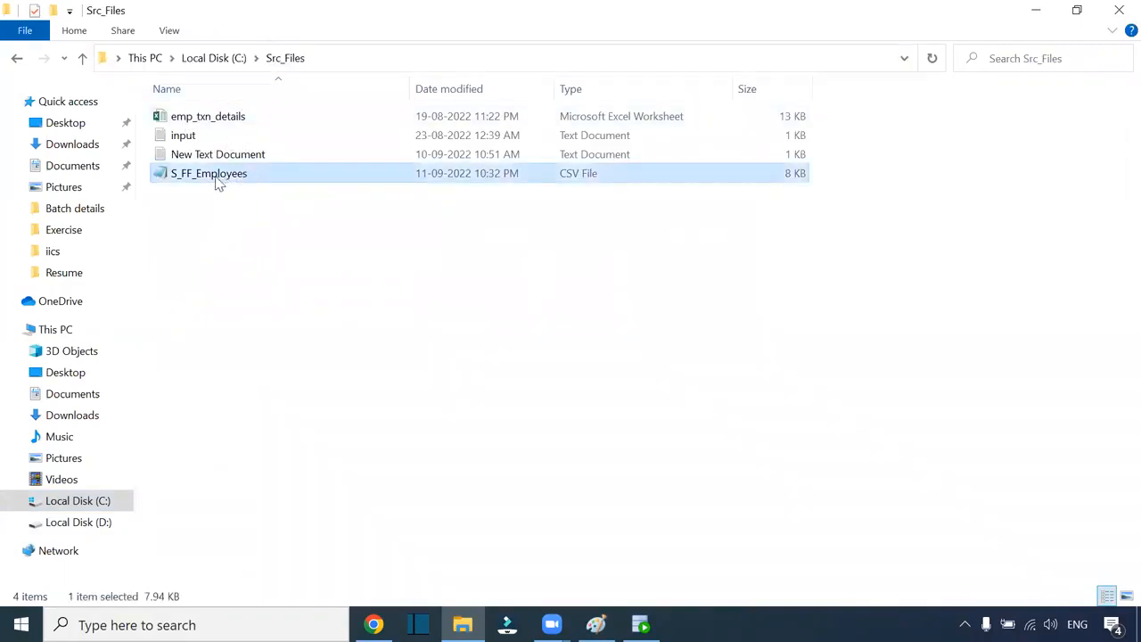
{"action": "right_click", "coordinate": [217, 173]}
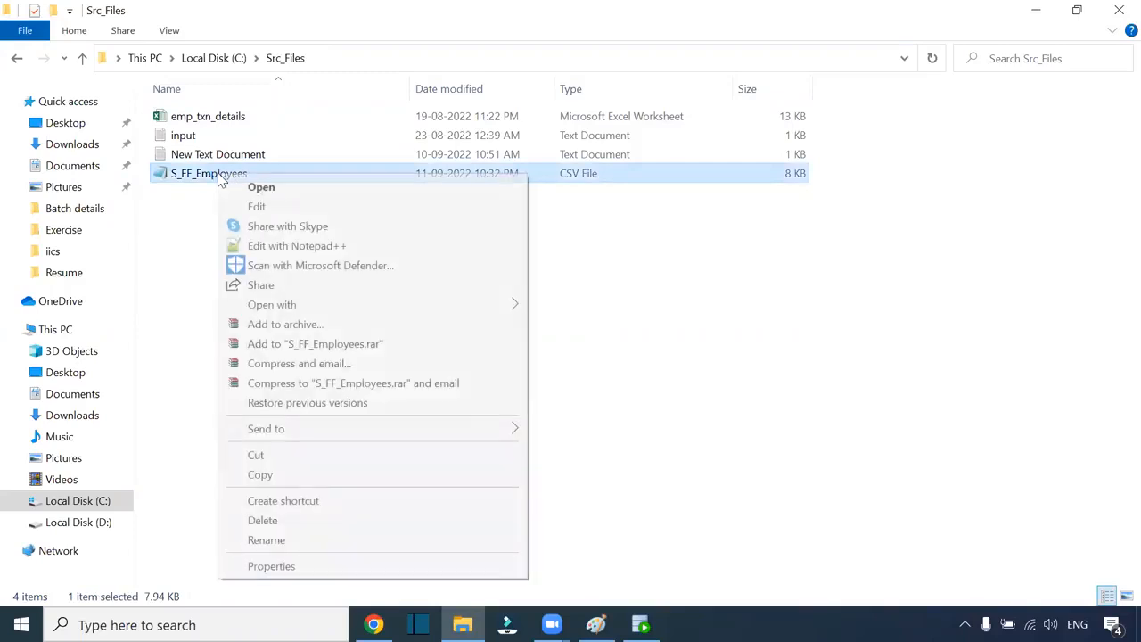
{"action": "left_click", "coordinate": [348, 247]}
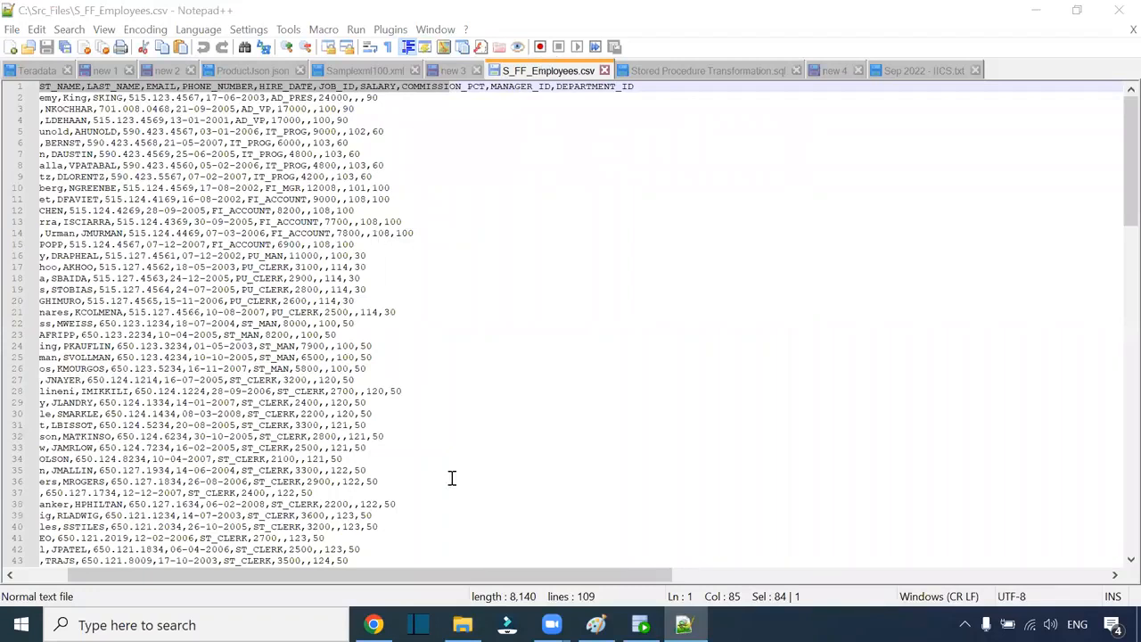
Step: Zoom into S_FF_Employees.csv and highlight the comma after FIRST_NAME and employee 100's hire date 17-06-2003
{"action": "scroll", "coordinate": [465, 432], "scroll_direction": "up", "scroll_amount": 4}
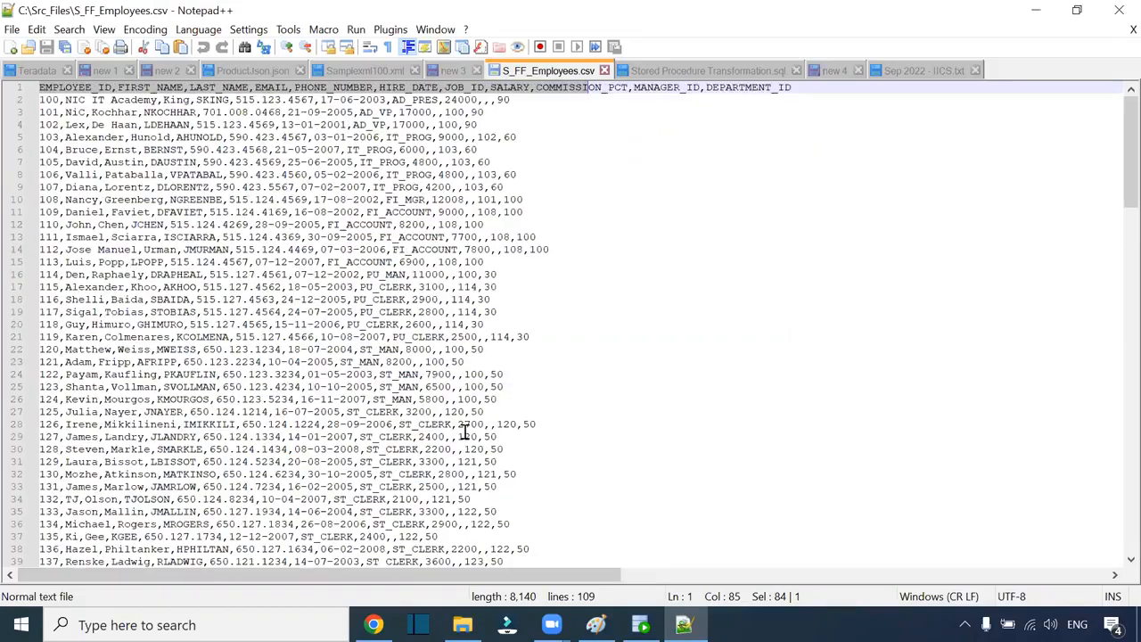
{"action": "scroll", "coordinate": [321, 161], "scroll_direction": "up", "scroll_amount": 1}
{"action": "left_click_drag", "start_coordinate": [315, 91], "coordinate": [306, 90]}
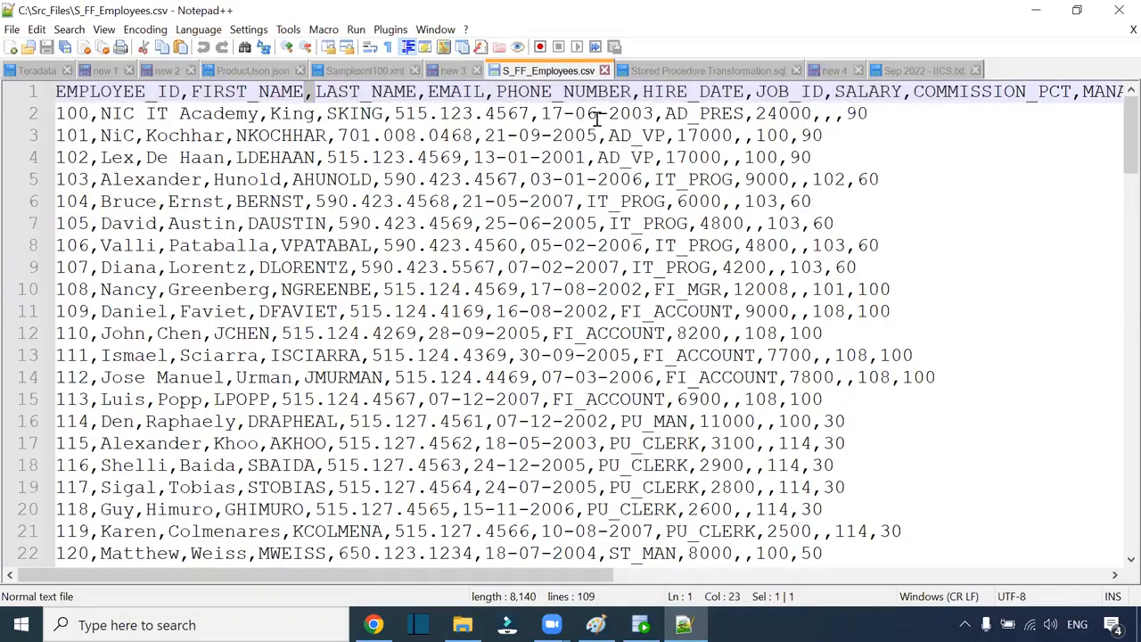
{"action": "left_click_drag", "start_coordinate": [655, 113], "coordinate": [541, 113]}
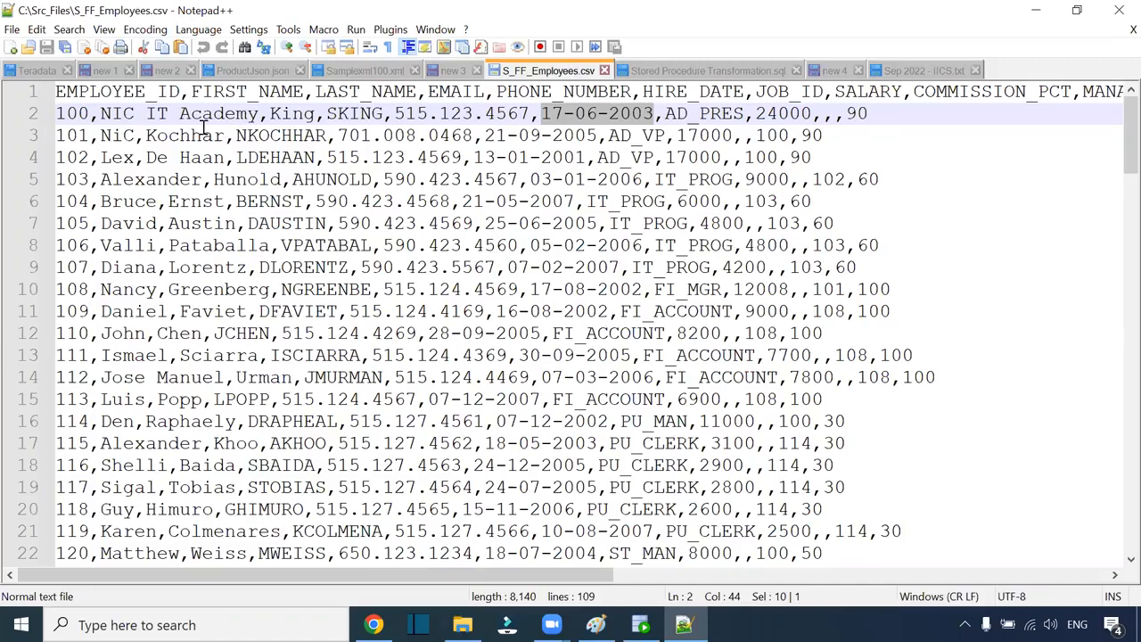
Step: Insert an extra comma after NIC in employee 100's row, save S_FF_Employees.csv, and return to Informatica
{"action": "left_click", "coordinate": [138, 114]}
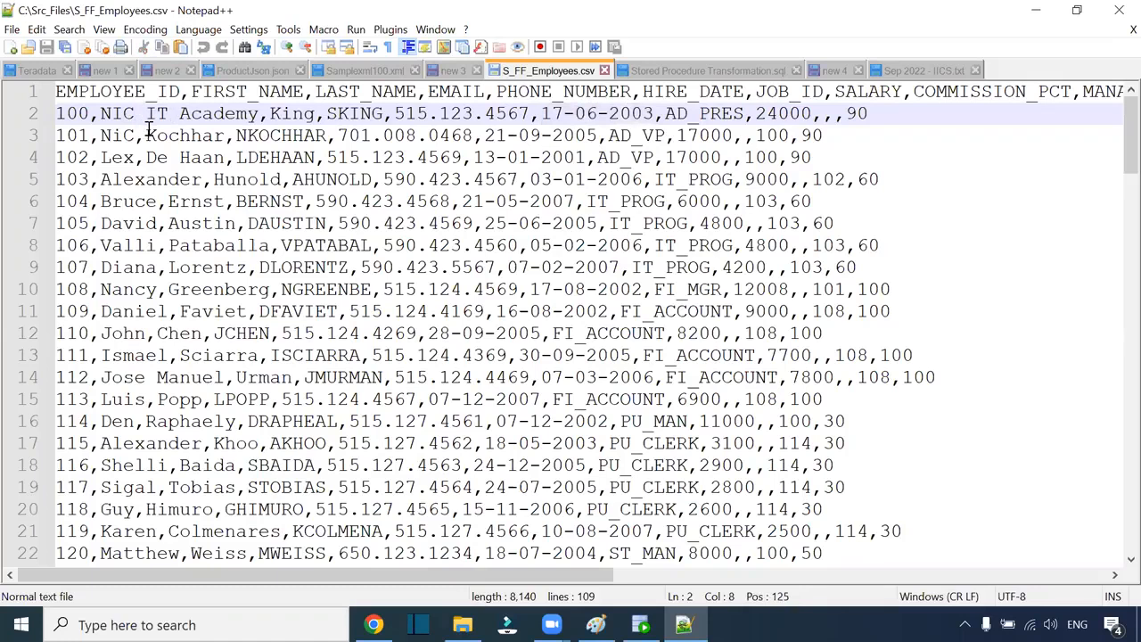
{"action": "type", "text": ","}
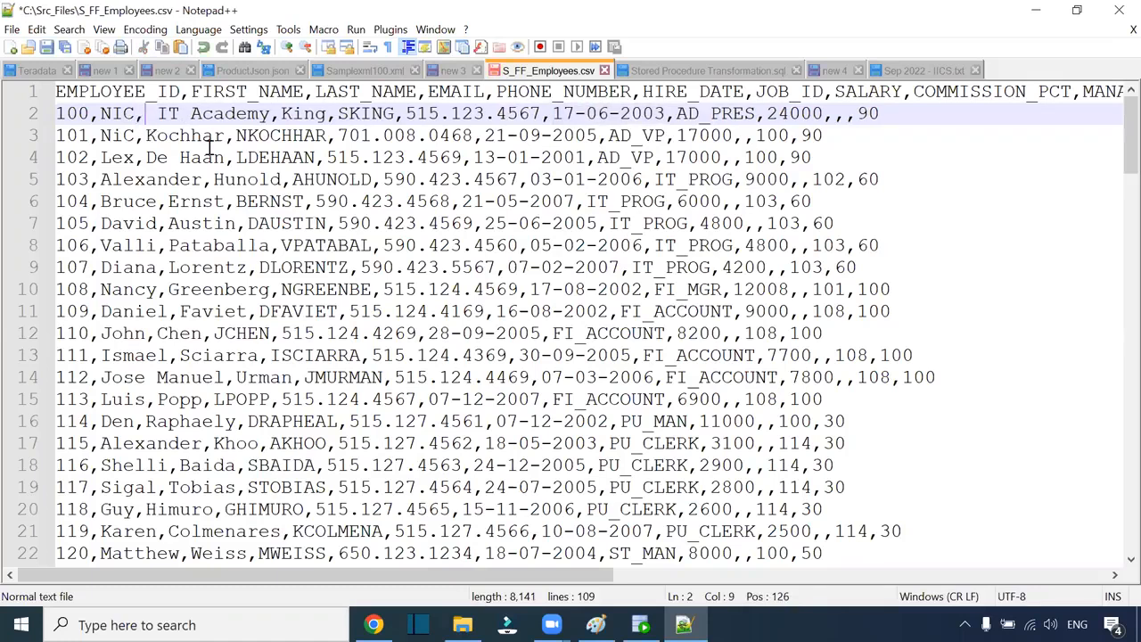
{"action": "key", "text": "ctrl+s"}
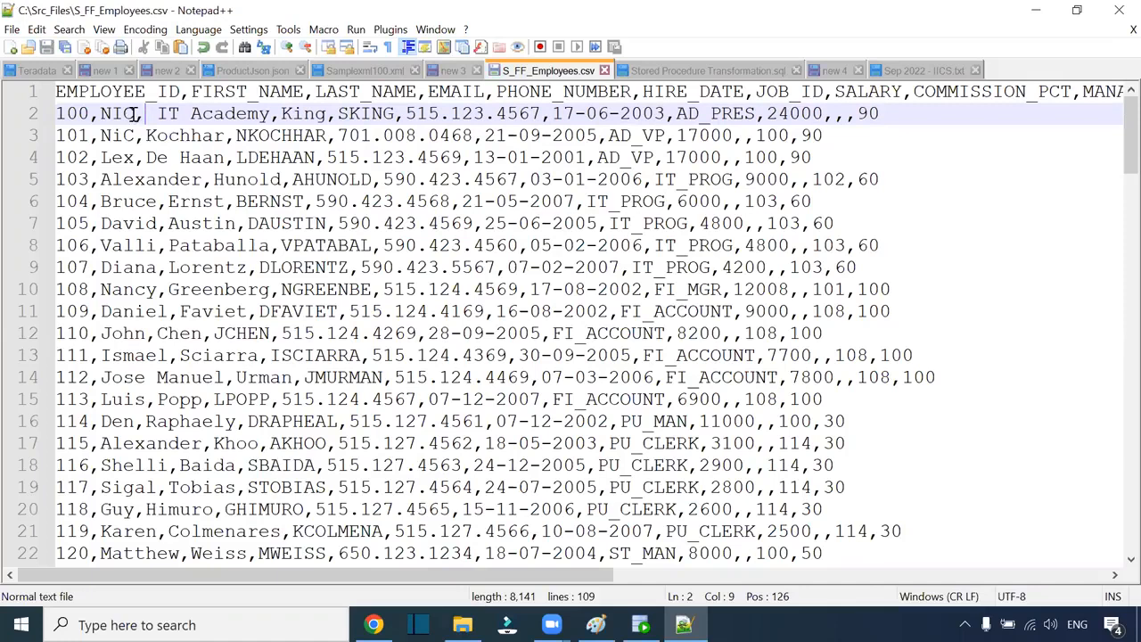
{"action": "double_click", "coordinate": [125, 114]}
{"action": "left_click_drag", "start_coordinate": [157, 114], "coordinate": [268, 113]}
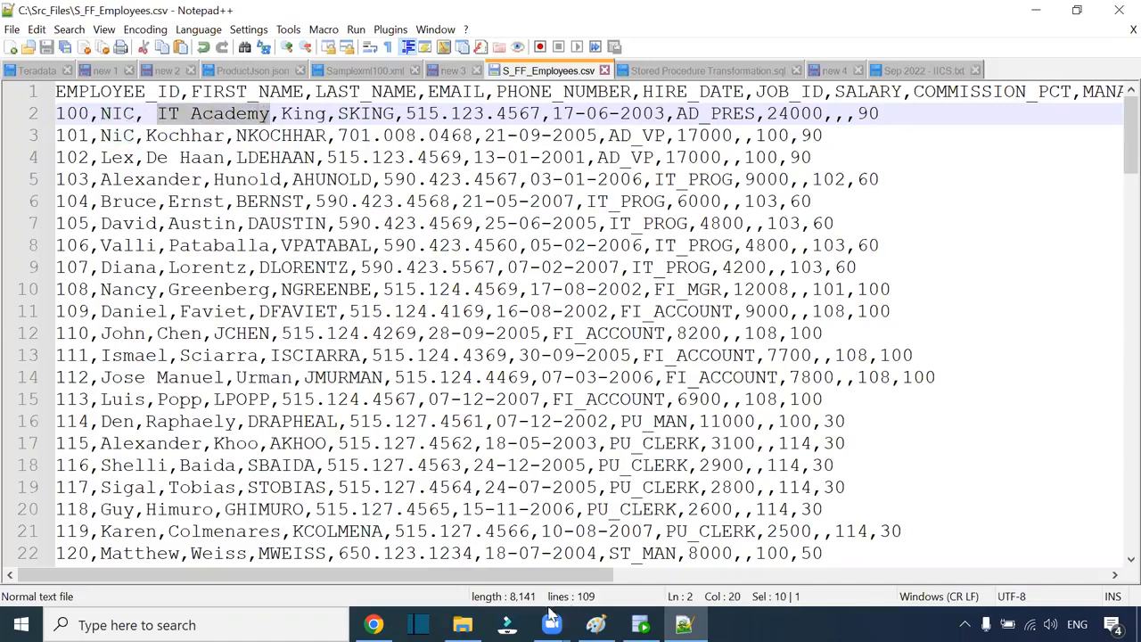
{"action": "left_click", "coordinate": [374, 624]}
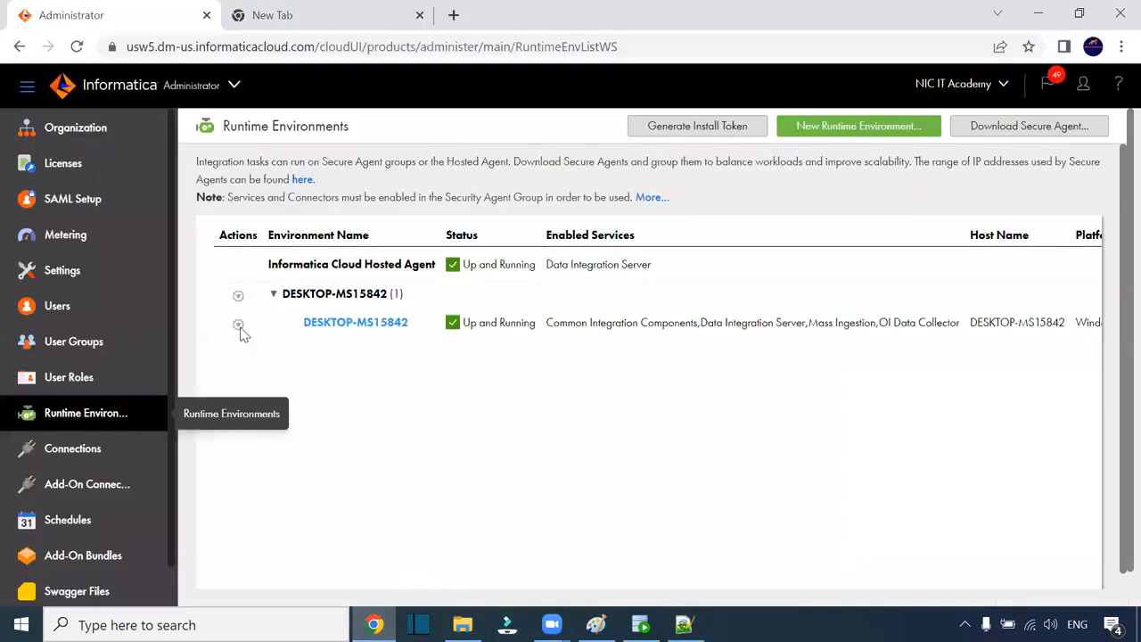
Step: Switch to Data Integration and open the m_S_FF_Employees_Data mapping from Weekday_7_AM > One to run it
{"action": "left_click", "coordinate": [223, 85]}
{"action": "left_click", "coordinate": [308, 264]}
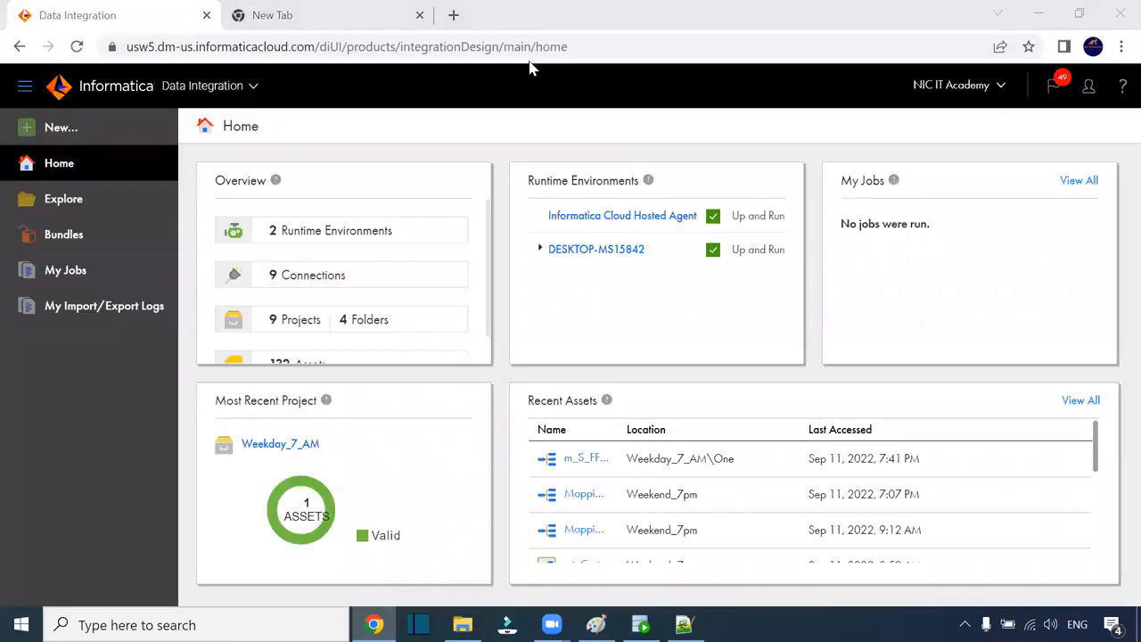
{"action": "left_click", "coordinate": [78, 206]}
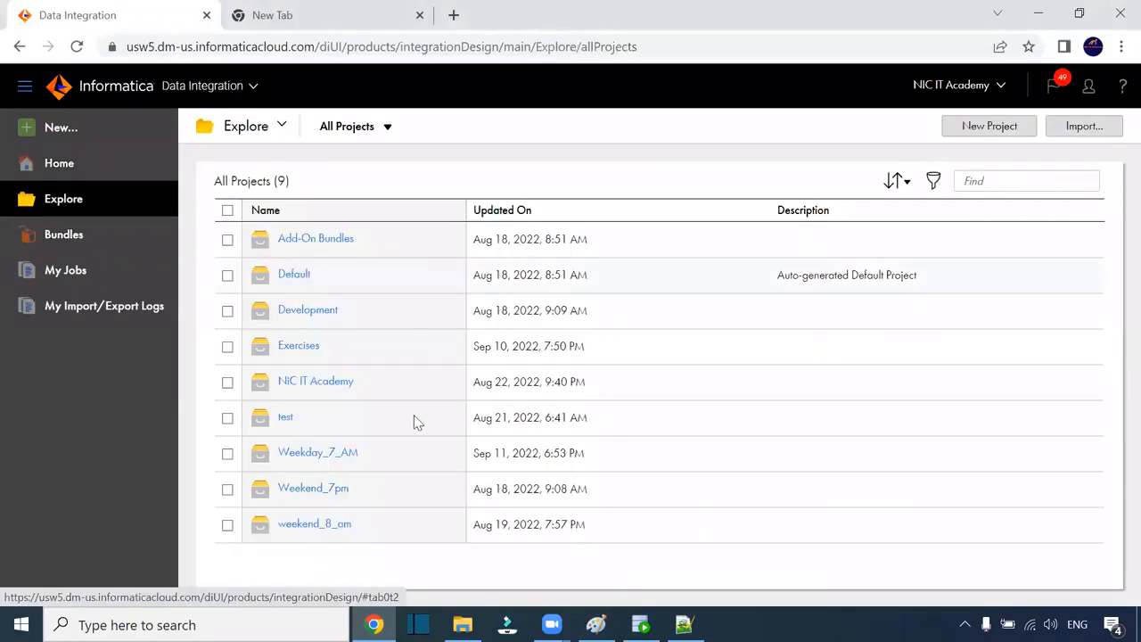
{"action": "left_click", "coordinate": [318, 453]}
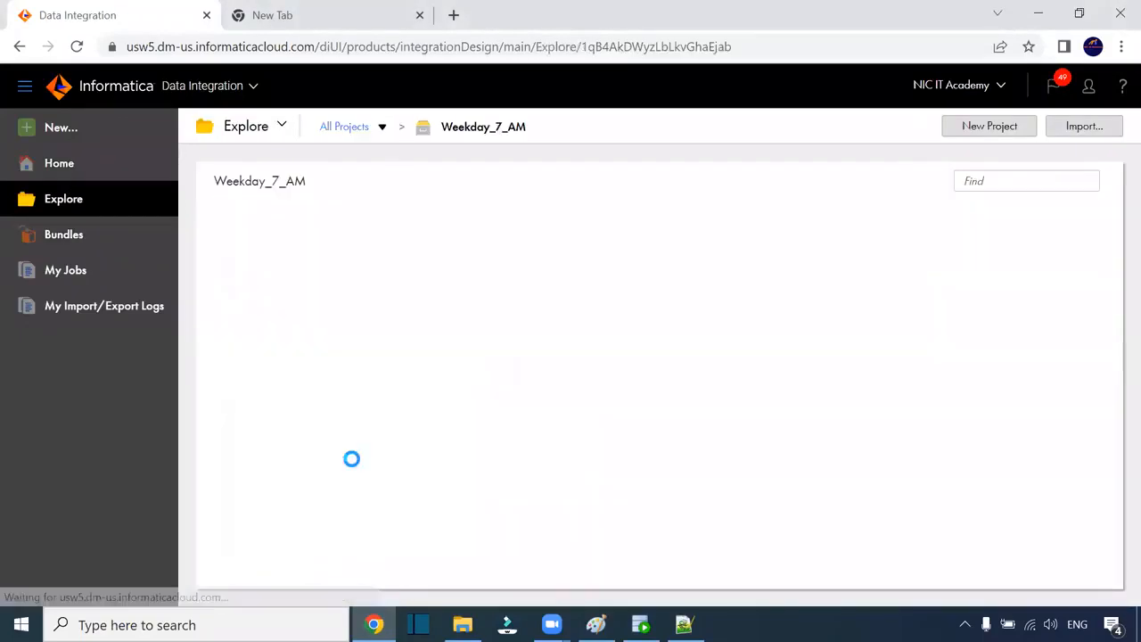
{"action": "left_click", "coordinate": [283, 276]}
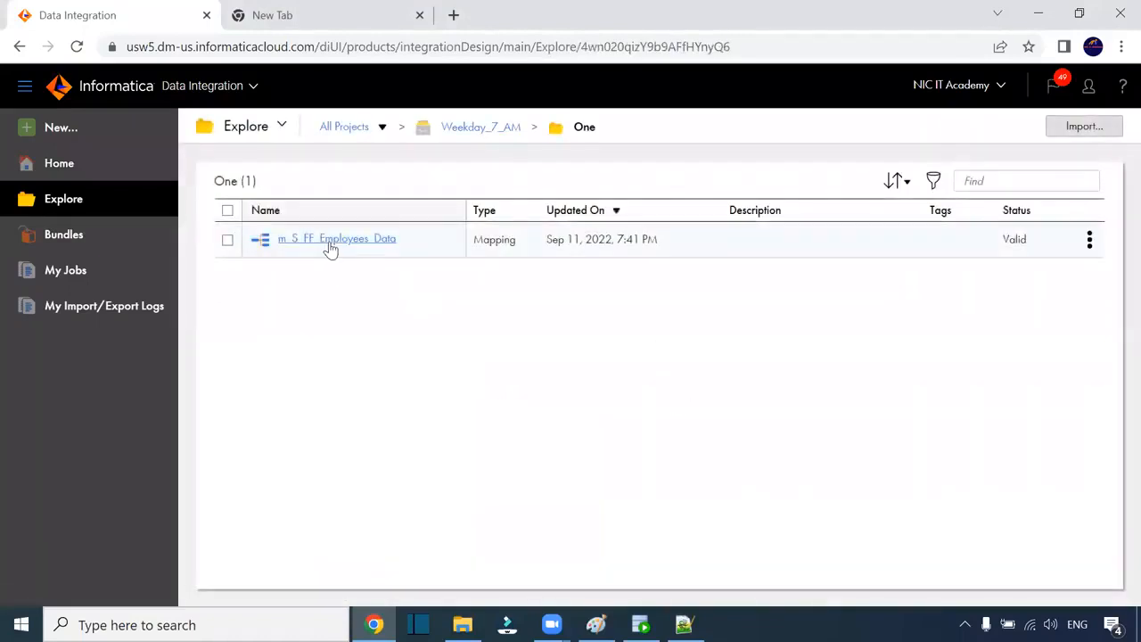
{"action": "left_click", "coordinate": [329, 241]}
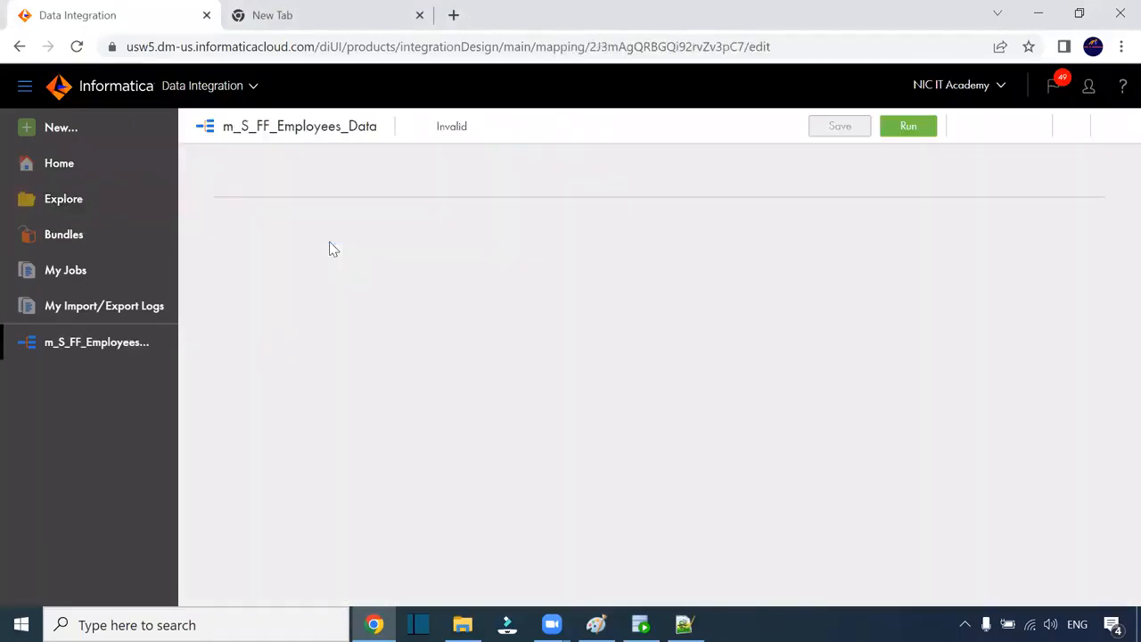
{"action": "left_click", "coordinate": [836, 126]}
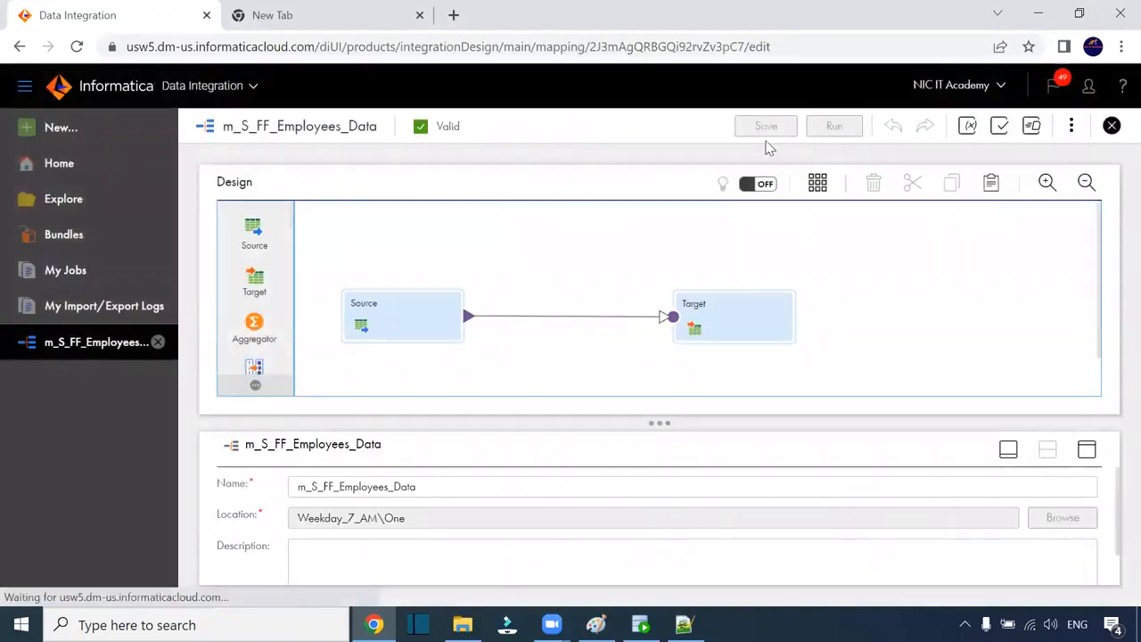
Step: Run m_S_FF_Employees_Data and go to its new Data-2 job in My Jobs
{"action": "left_click", "coordinate": [878, 546]}
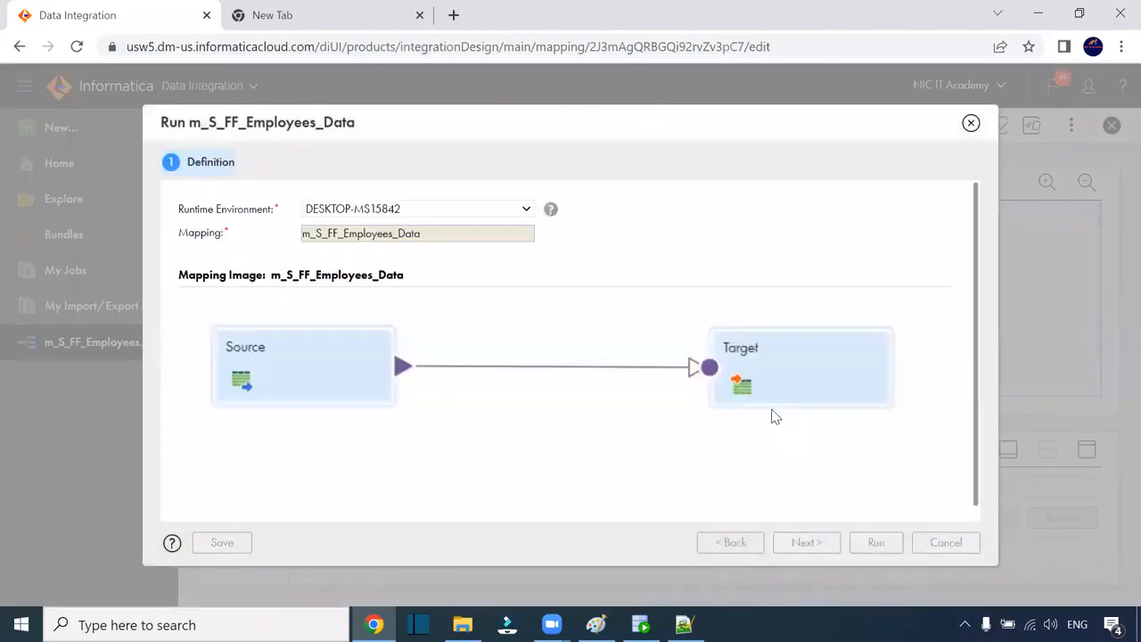
{"action": "scroll", "coordinate": [587, 418], "scroll_direction": "down", "scroll_amount": 1}
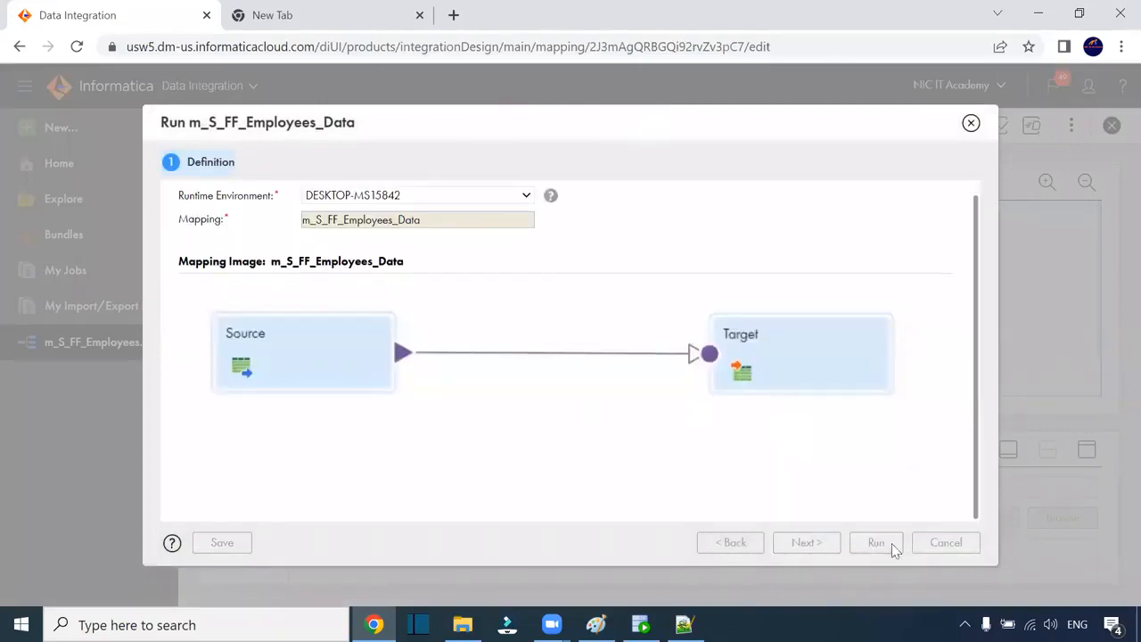
{"action": "left_click", "coordinate": [971, 123]}
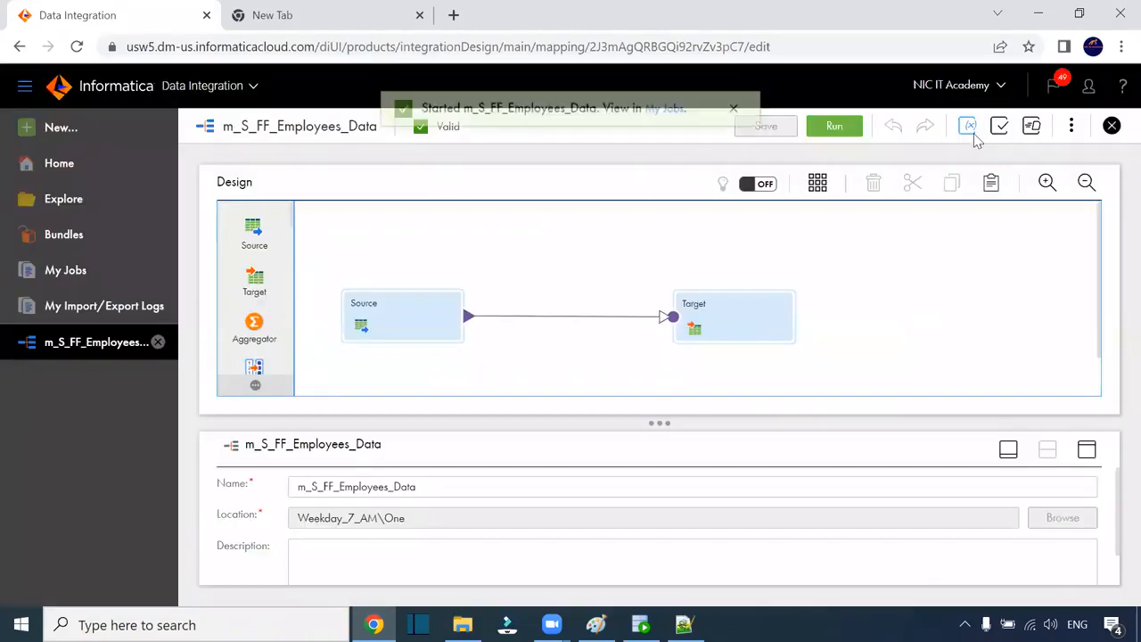
{"action": "left_click", "coordinate": [657, 127]}
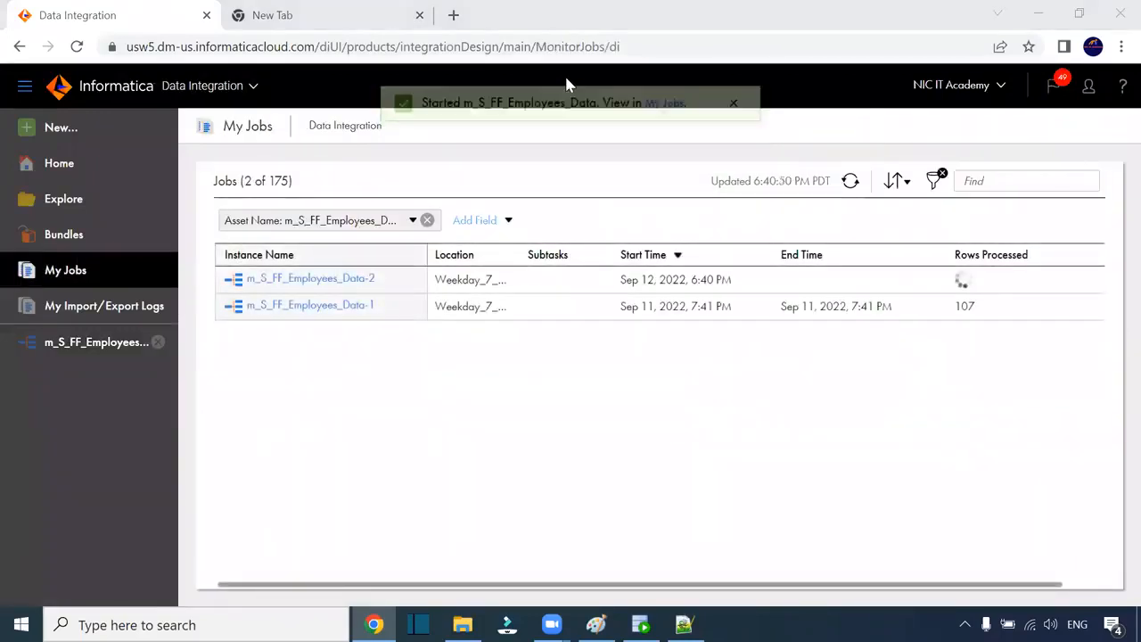
Step: Refresh My Jobs until run Data-2 finishes with 108 rows, then open its details
{"action": "left_click", "coordinate": [849, 182]}
{"action": "left_click", "coordinate": [849, 183]}
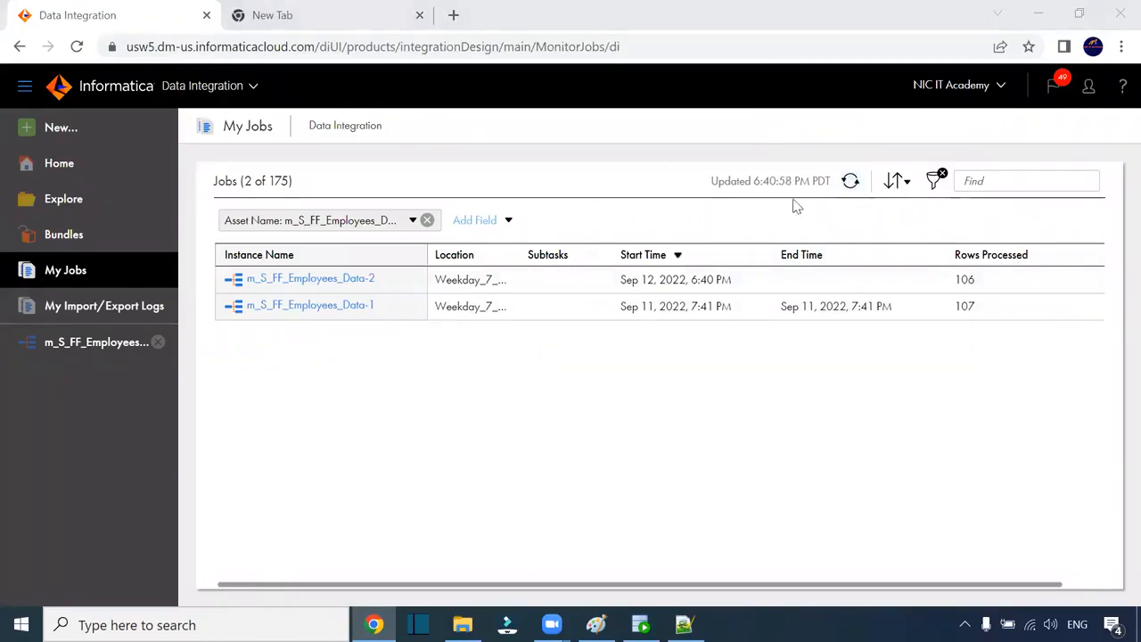
{"action": "left_click", "coordinate": [850, 183]}
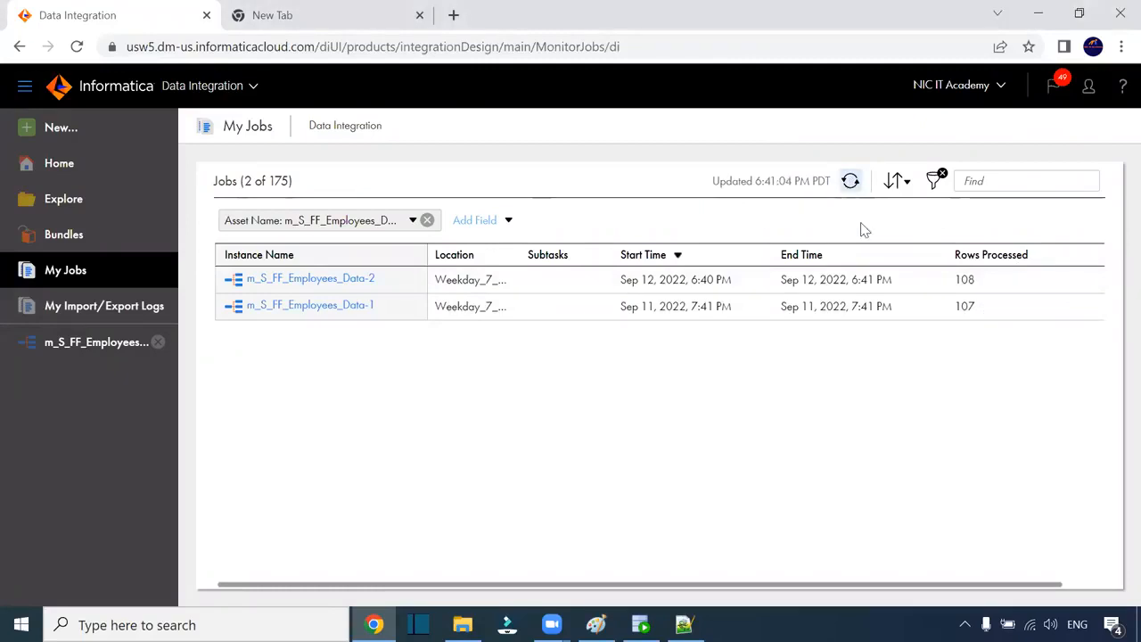
{"action": "double_click", "coordinate": [968, 279]}
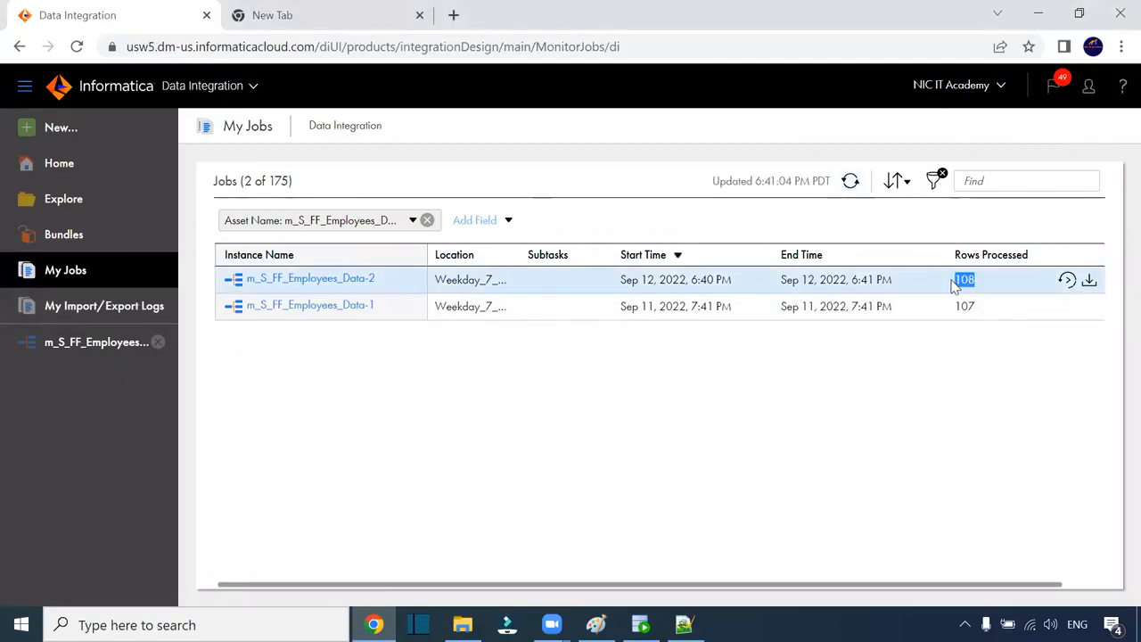
{"action": "left_click", "coordinate": [379, 278]}
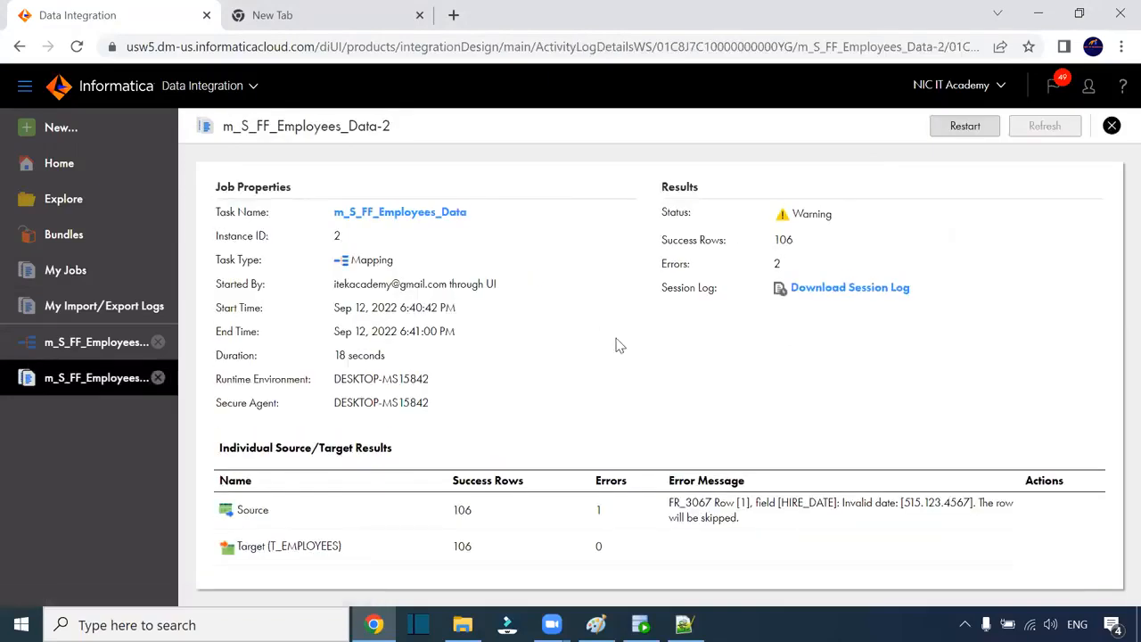
{"action": "left_click_drag", "start_coordinate": [472, 511], "coordinate": [451, 521]}
{"action": "double_click", "coordinate": [598, 510]}
{"action": "left_click_drag", "start_coordinate": [832, 214], "coordinate": [789, 222]}
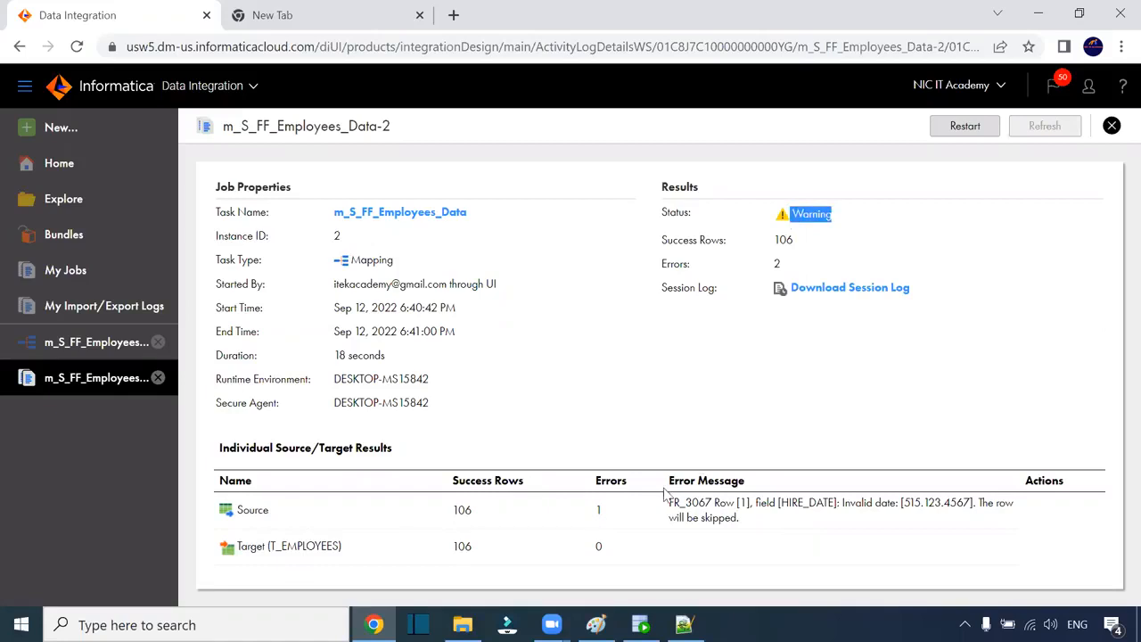
{"action": "left_click_drag", "start_coordinate": [668, 503], "coordinate": [896, 503]}
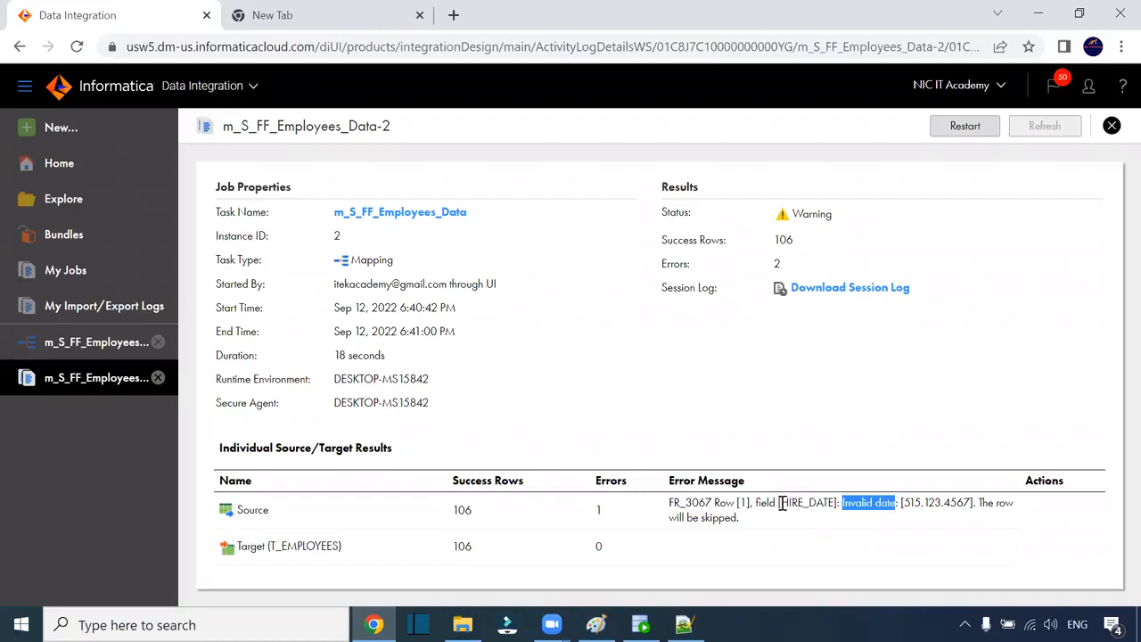
{"action": "left_click", "coordinate": [831, 497]}
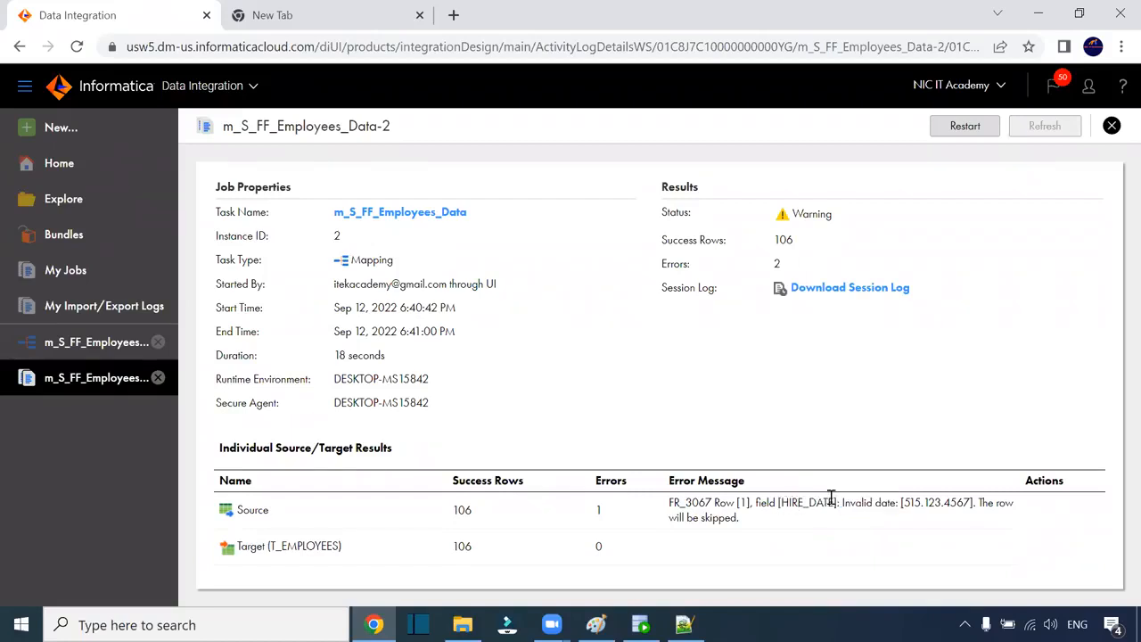
{"action": "left_click_drag", "start_coordinate": [830, 501], "coordinate": [784, 502]}
{"action": "left_click", "coordinate": [907, 502]}
{"action": "left_click_drag", "start_coordinate": [908, 503], "coordinate": [970, 503]}
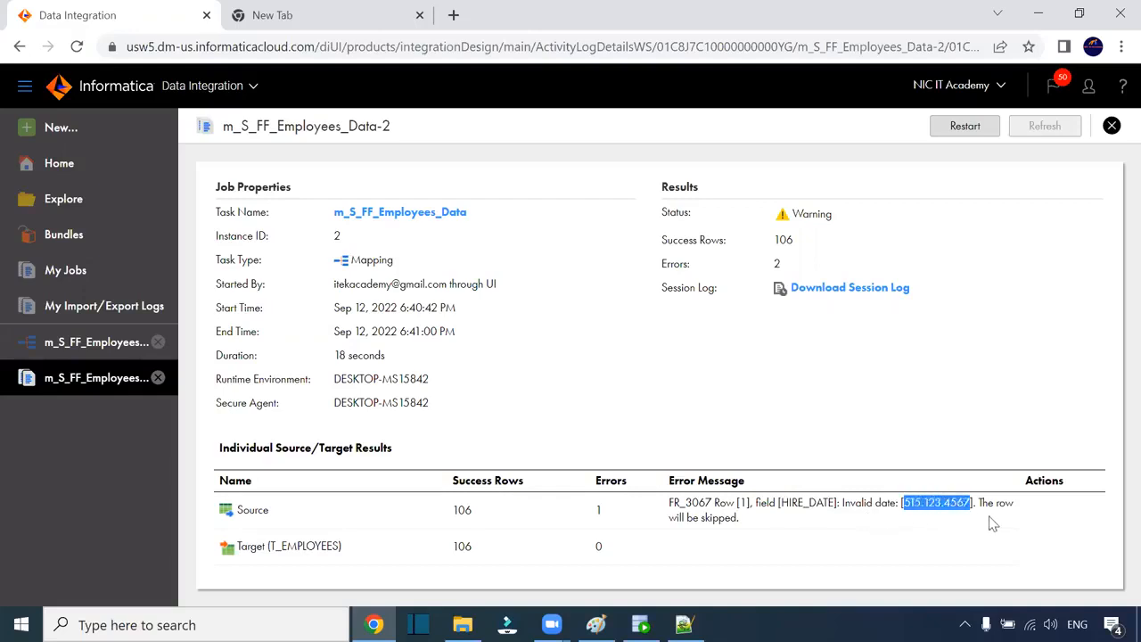
{"action": "left_click_drag", "start_coordinate": [986, 503], "coordinate": [1007, 529]}
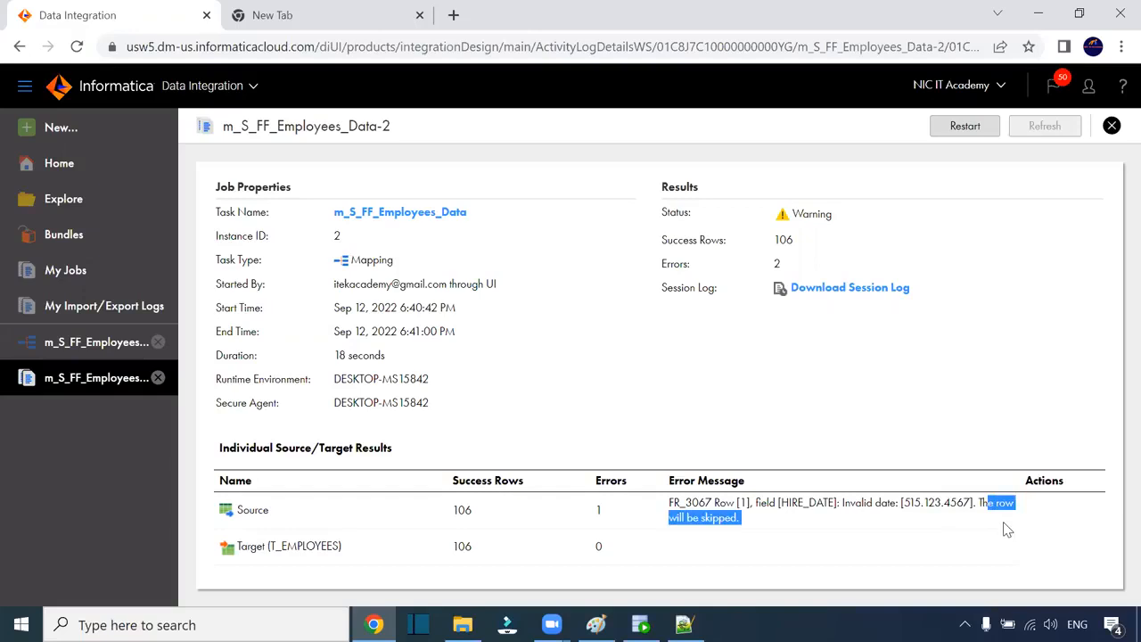
{"action": "left_click_drag", "start_coordinate": [671, 503], "coordinate": [742, 504]}
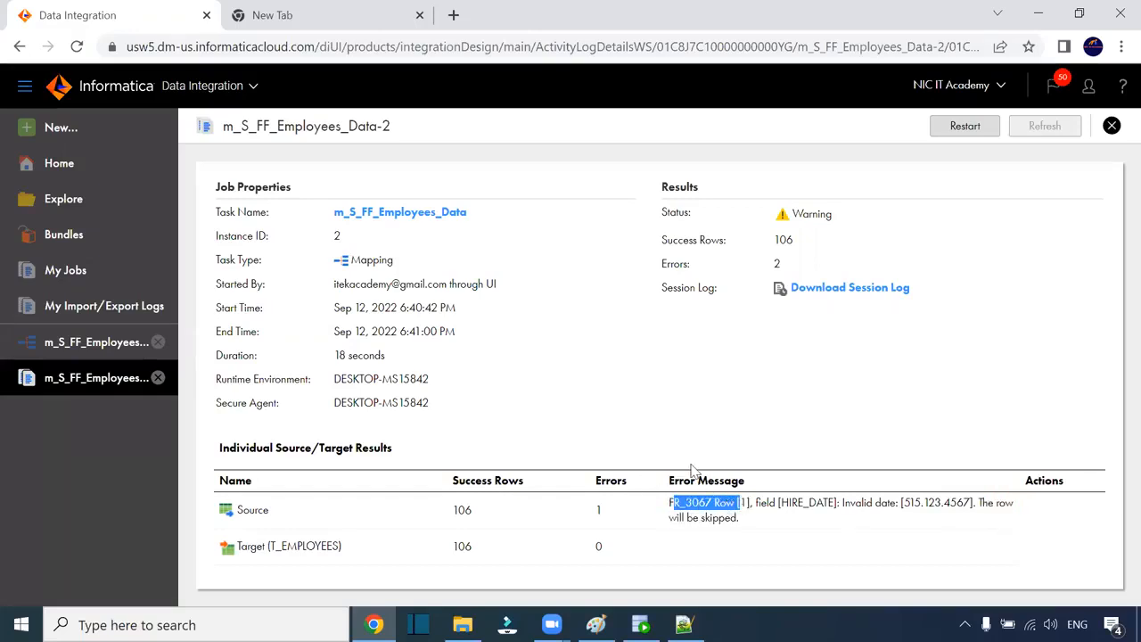
{"action": "left_click", "coordinate": [684, 624]}
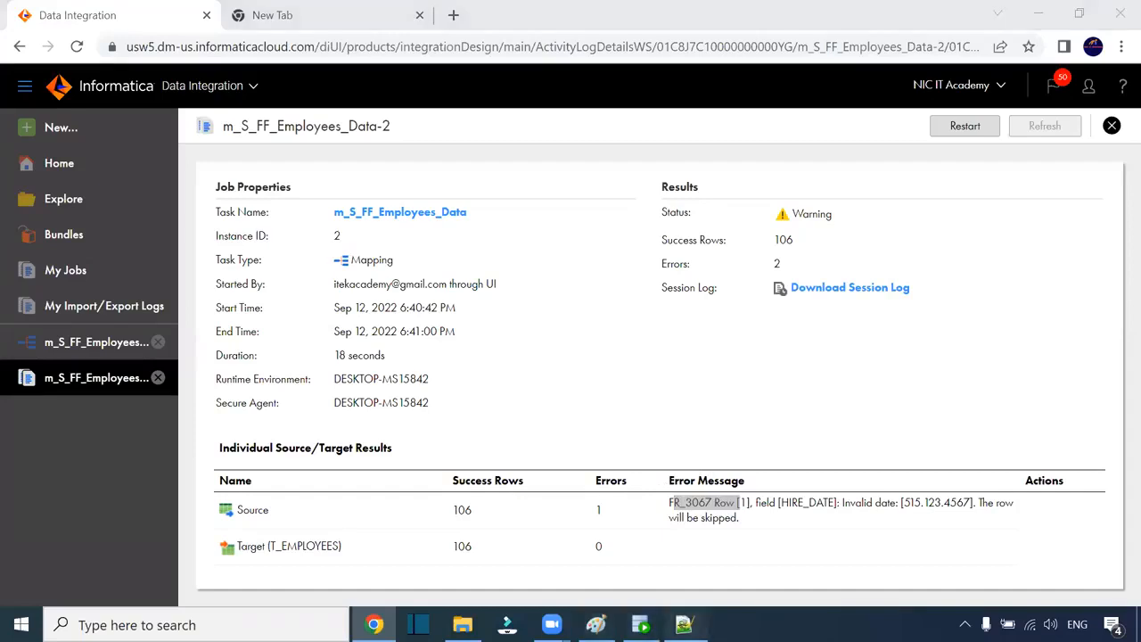
Step: Add double quotes before NIC and after Academy on line 2 of the CSV
{"action": "left_click", "coordinate": [907, 272]}
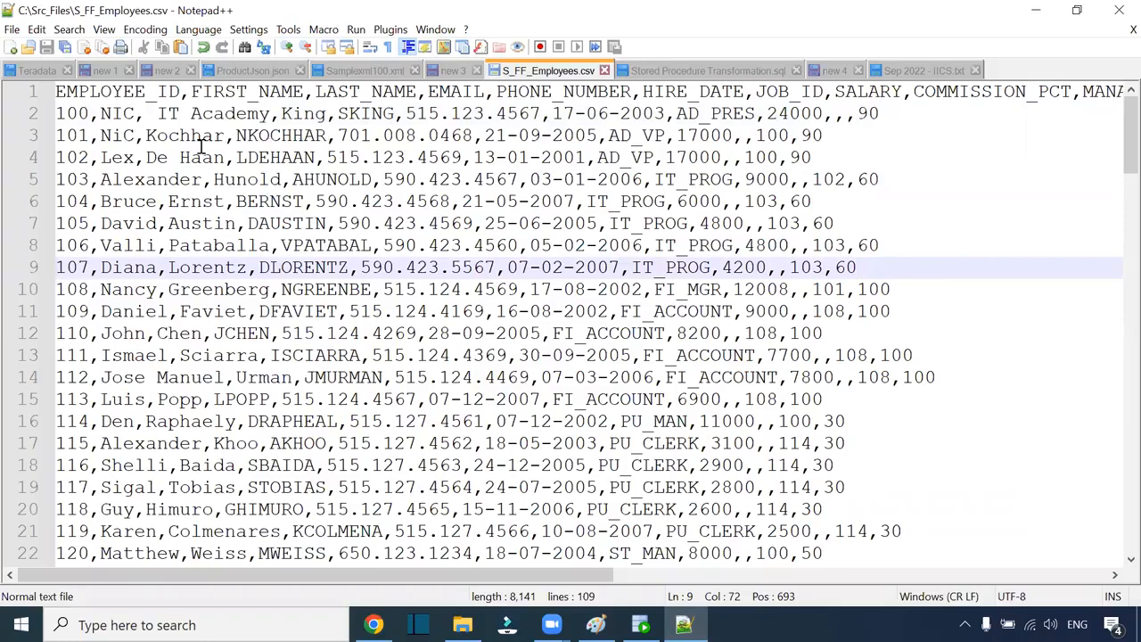
{"action": "left_click", "coordinate": [104, 113]}
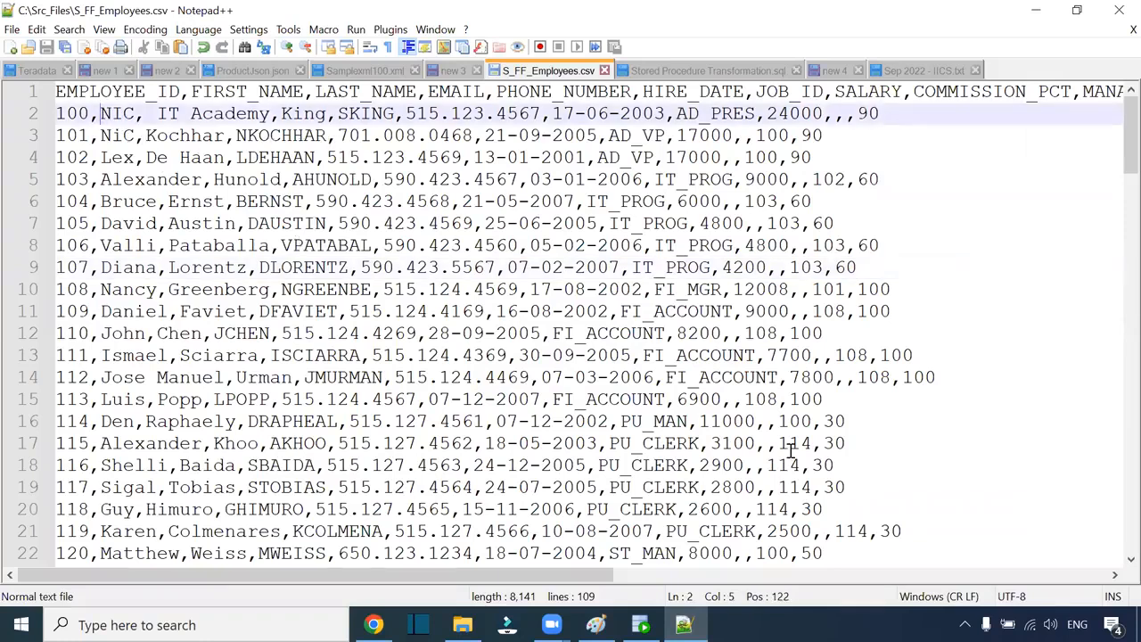
{"action": "type", "text": "\""}
{"action": "left_click", "coordinate": [283, 113]}
{"action": "type", "text": "\""}
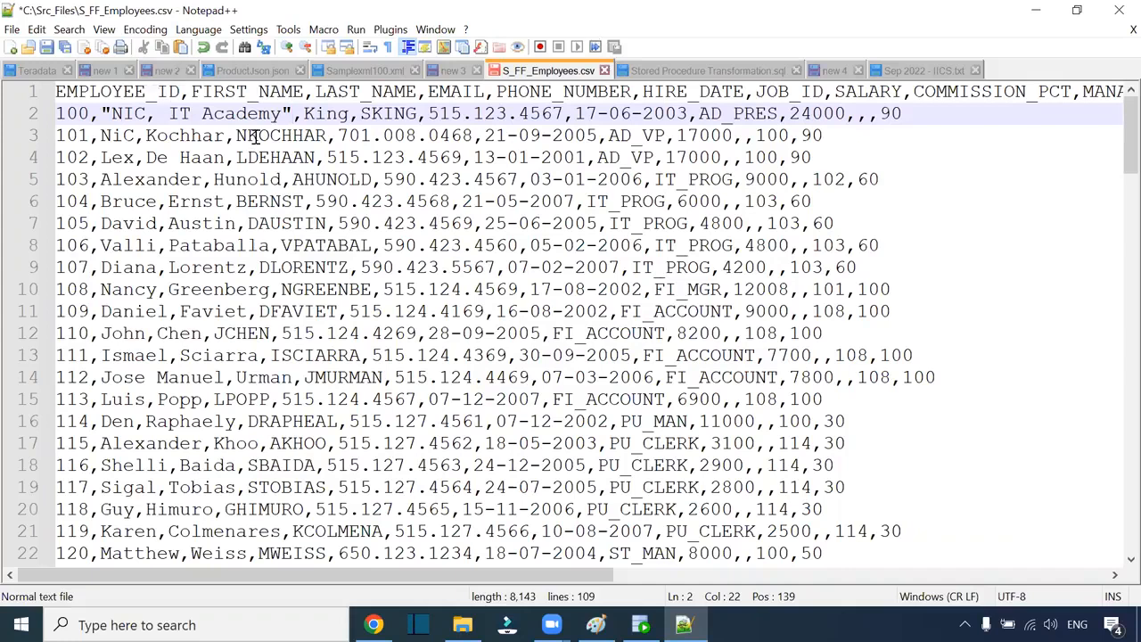
Step: Check the quoted "NIC, IT Academy" value, save S_FF_Employees.csv, and return to the Data-2 job page
{"action": "left_click_drag", "start_coordinate": [112, 114], "coordinate": [281, 116]}
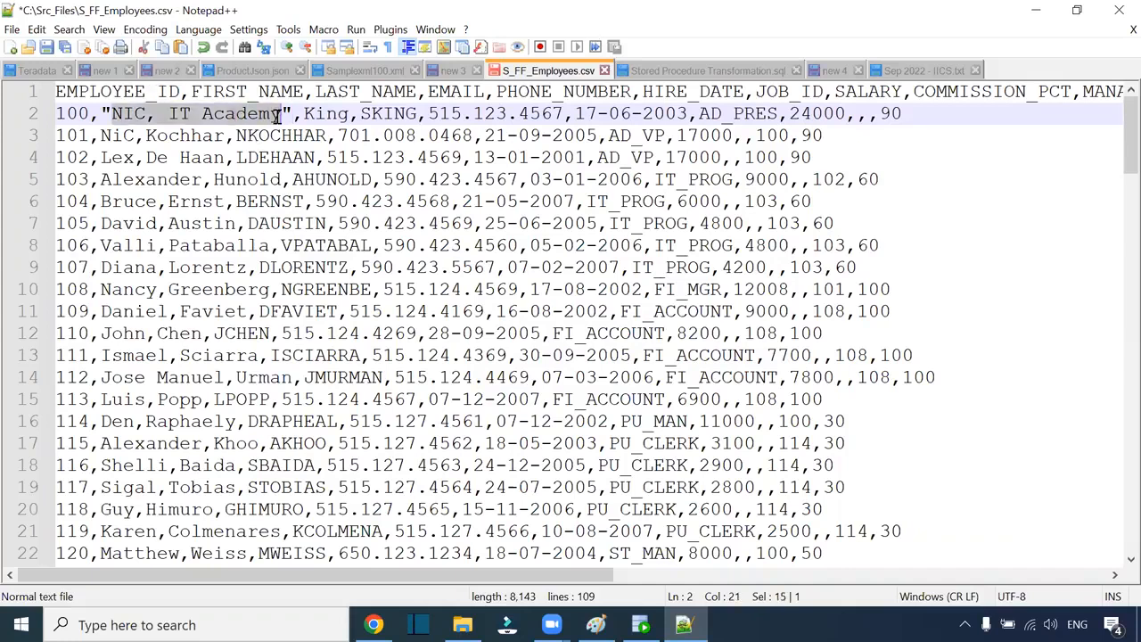
{"action": "left_click", "coordinate": [107, 113]}
{"action": "left_click_drag", "start_coordinate": [100, 113], "coordinate": [288, 114]}
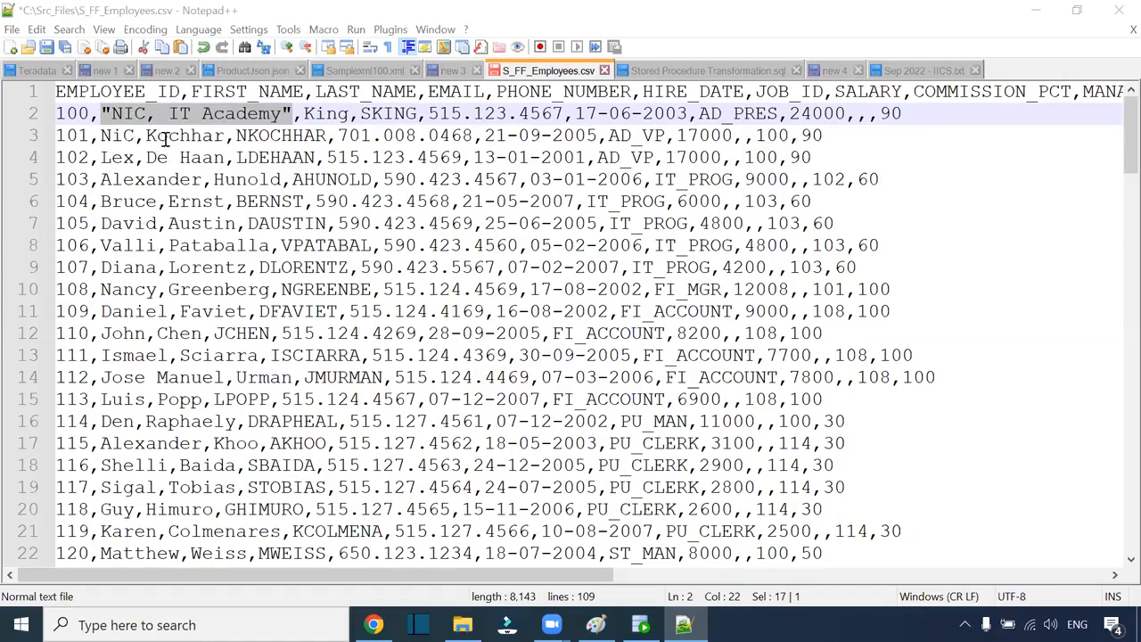
{"action": "left_click", "coordinate": [322, 181]}
{"action": "key", "text": "ctrl+s"}
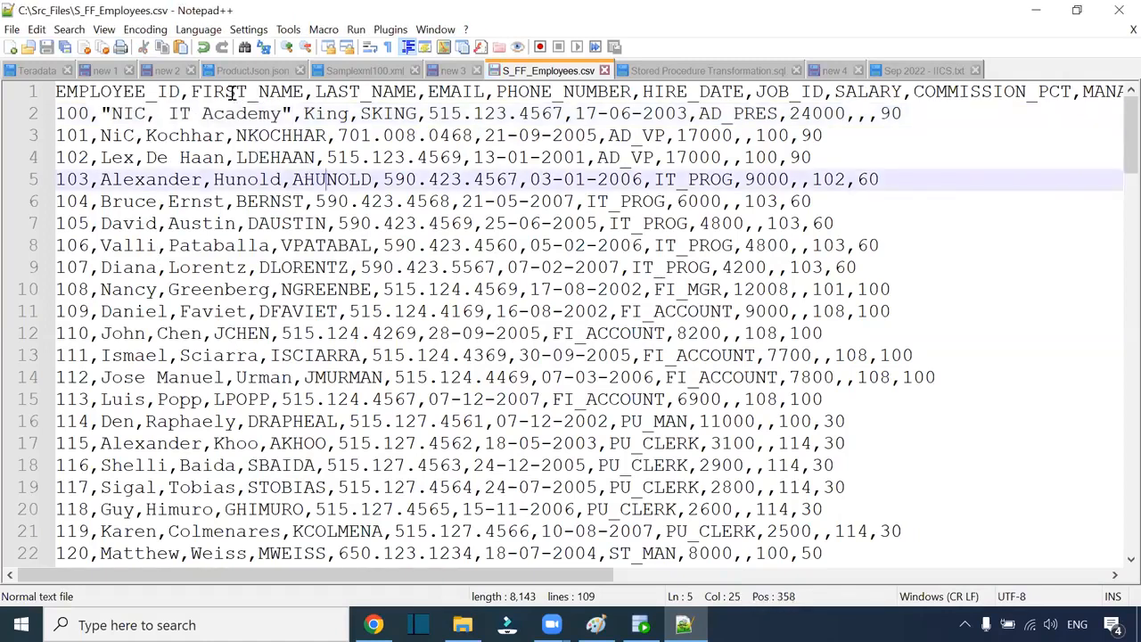
{"action": "left_click", "coordinate": [373, 623]}
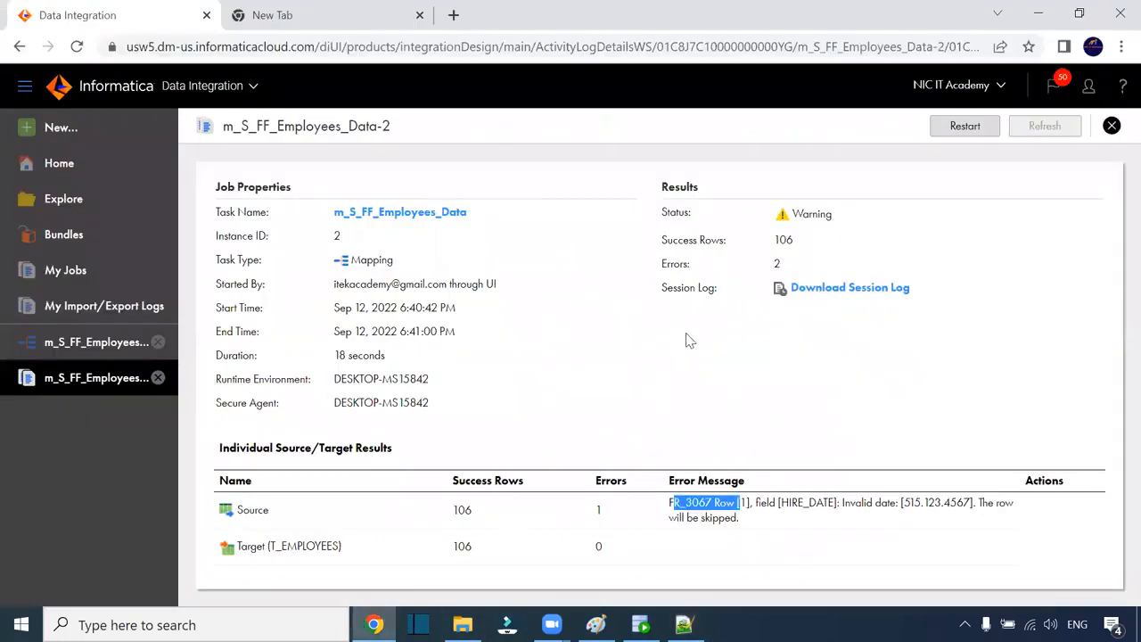
Step: Restart the Data-2 job, confirm the run, and open My Jobs to find run Data-3
{"action": "left_click", "coordinate": [963, 125]}
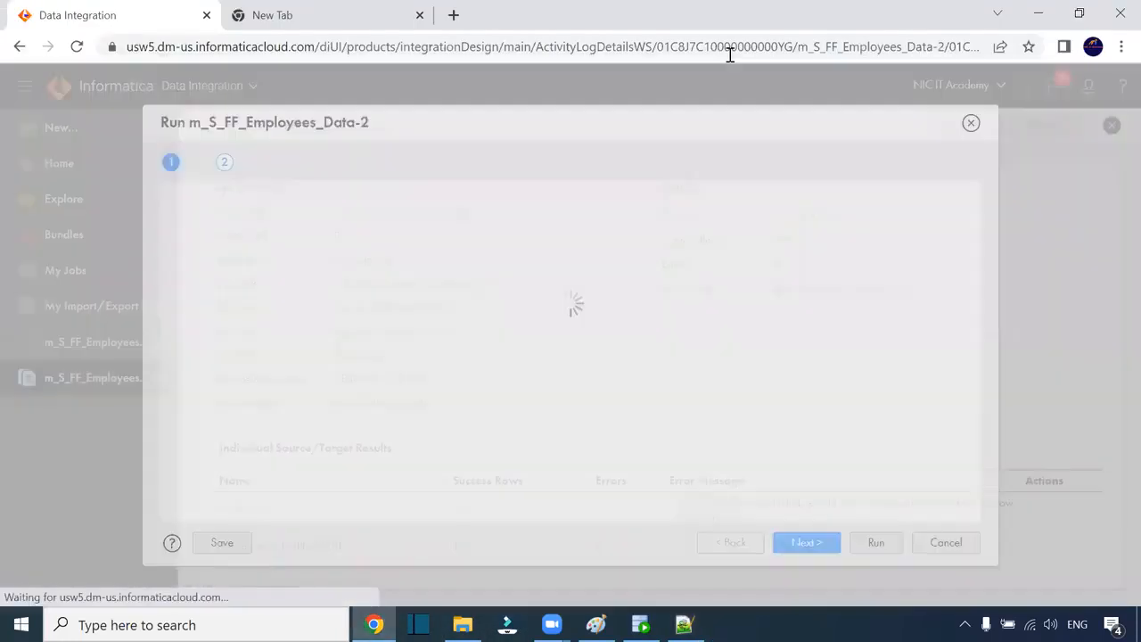
{"action": "left_click", "coordinate": [873, 542]}
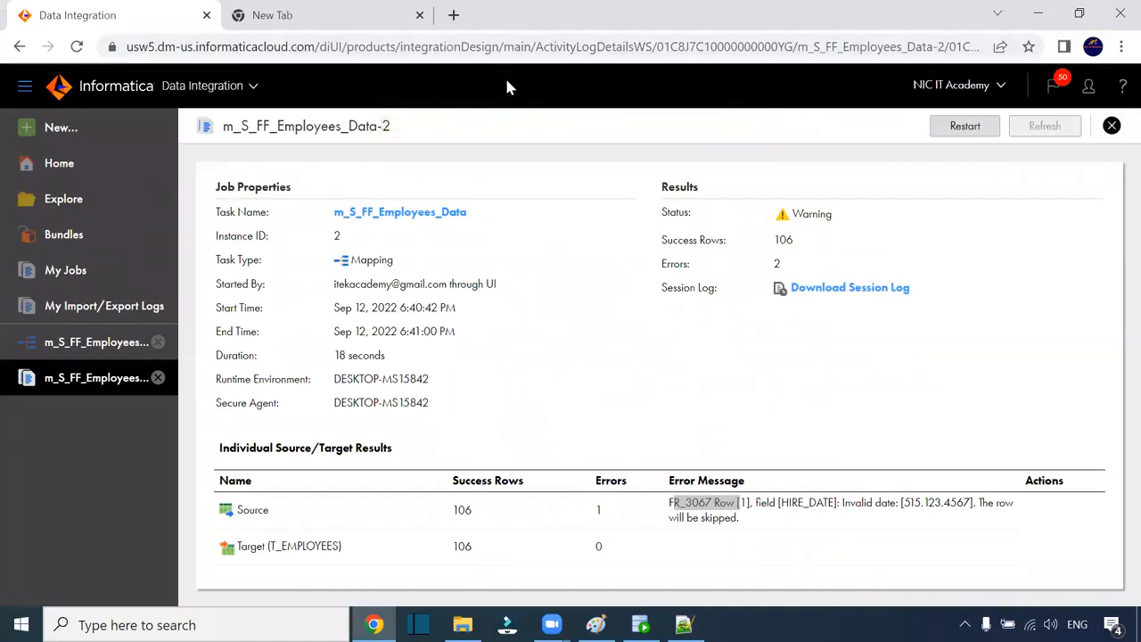
{"action": "left_click", "coordinate": [83, 283]}
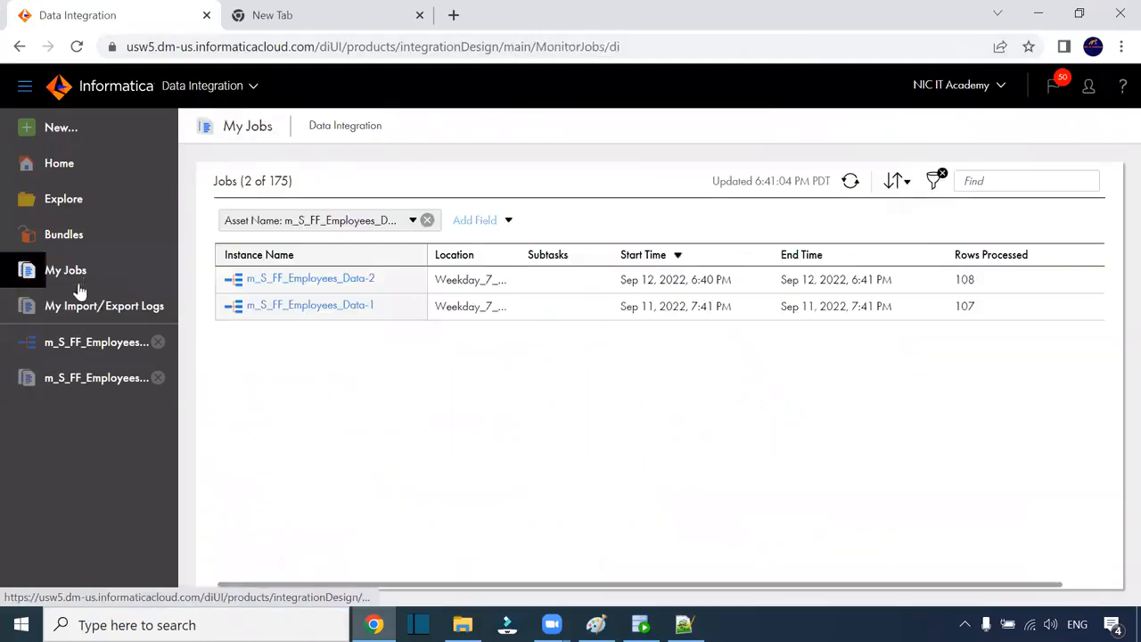
Step: Open run Data-3's details showing 106 success rows and 2 errors, then switch to Notepad++
{"action": "left_click", "coordinate": [851, 181]}
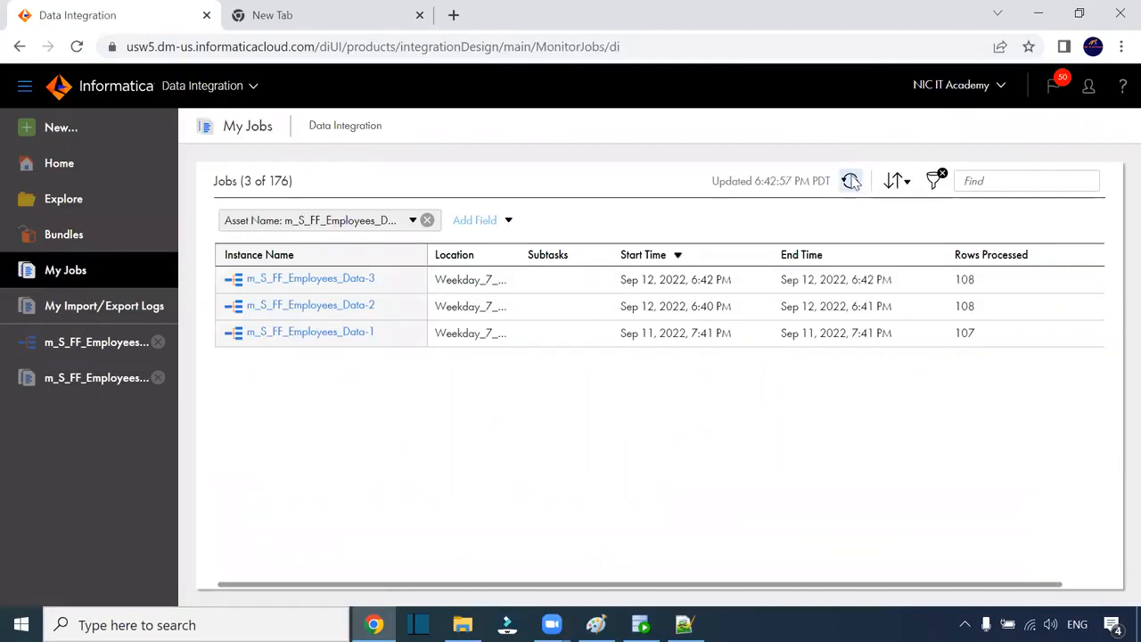
{"action": "left_click", "coordinate": [354, 286]}
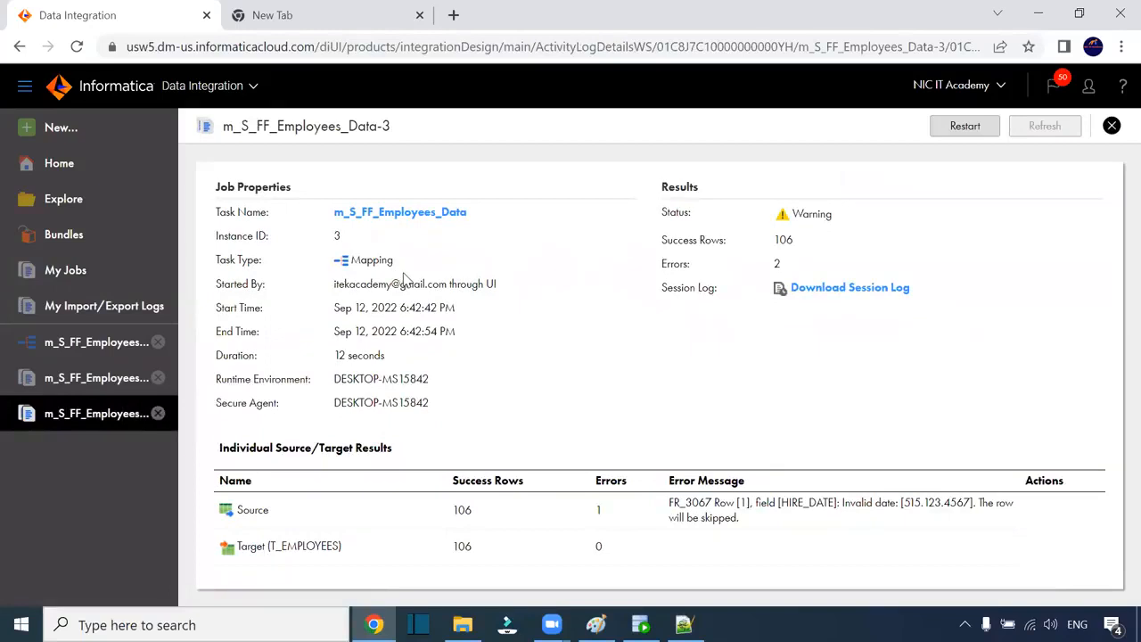
{"action": "left_click", "coordinate": [684, 624]}
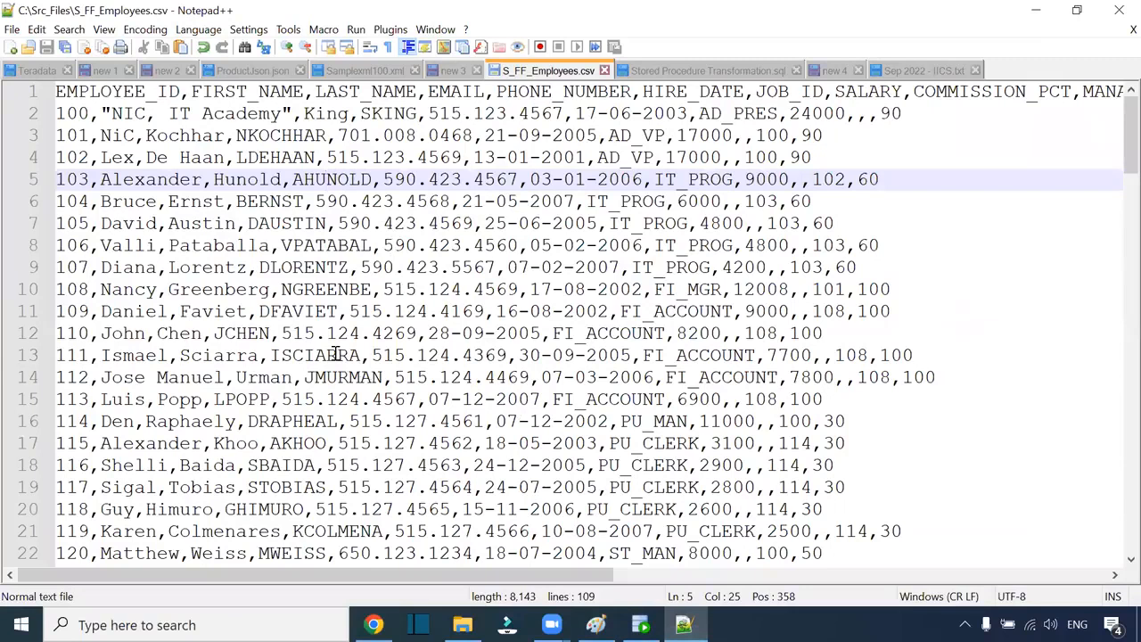
Step: Close S_FF_Employees.csv, create blank document new 5, and switch back to the browser
{"action": "left_click", "coordinate": [604, 71]}
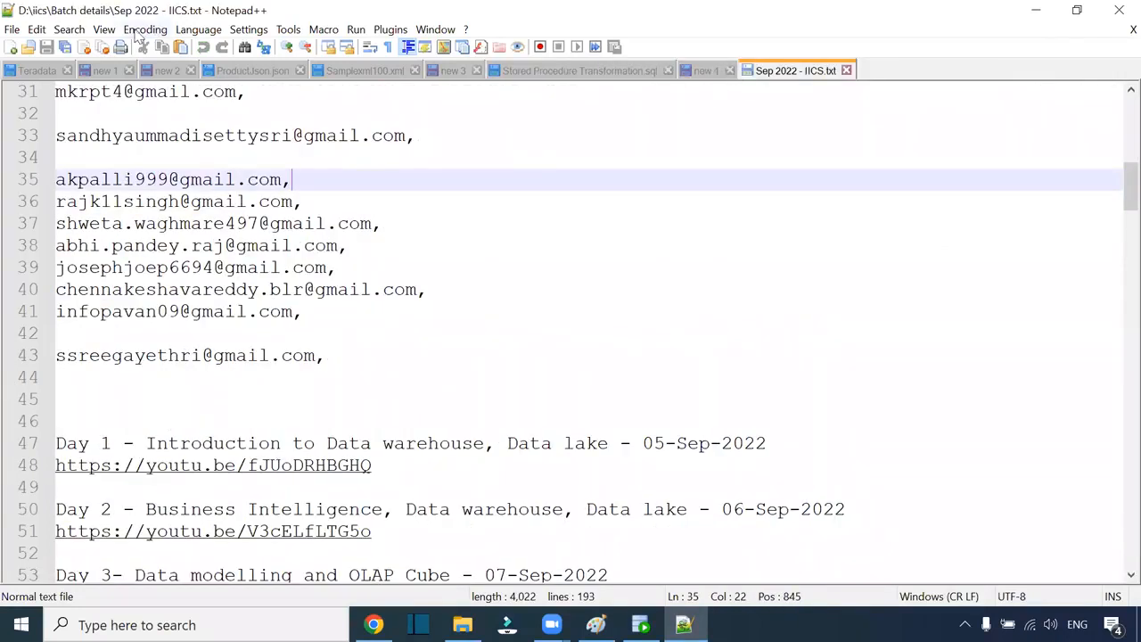
{"action": "left_click", "coordinate": [12, 47]}
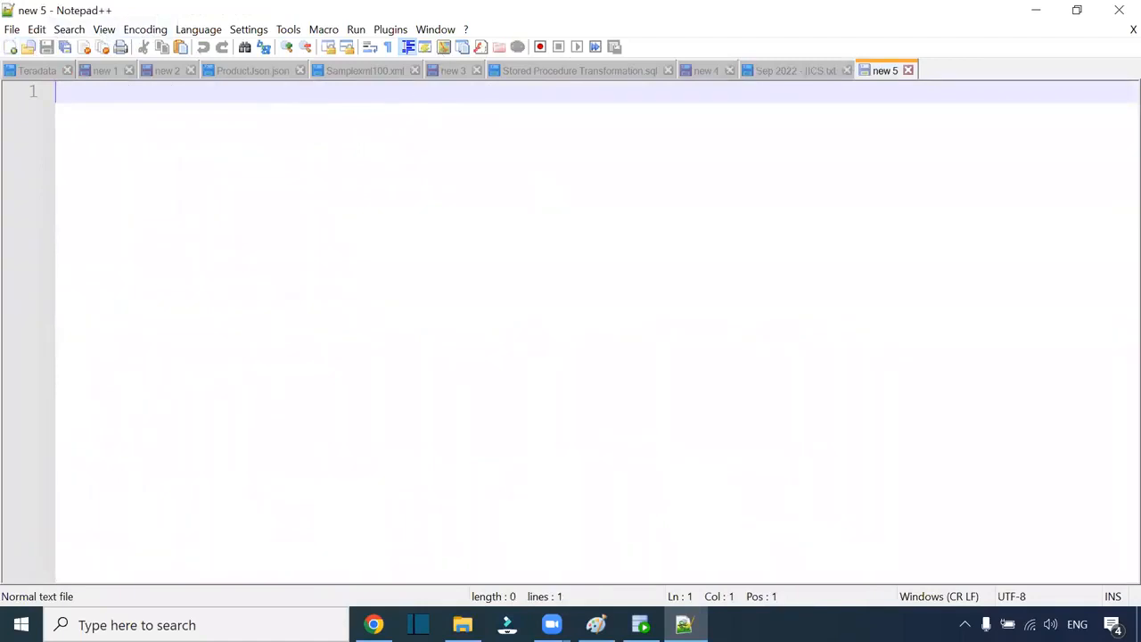
{"action": "left_click", "coordinate": [374, 624]}
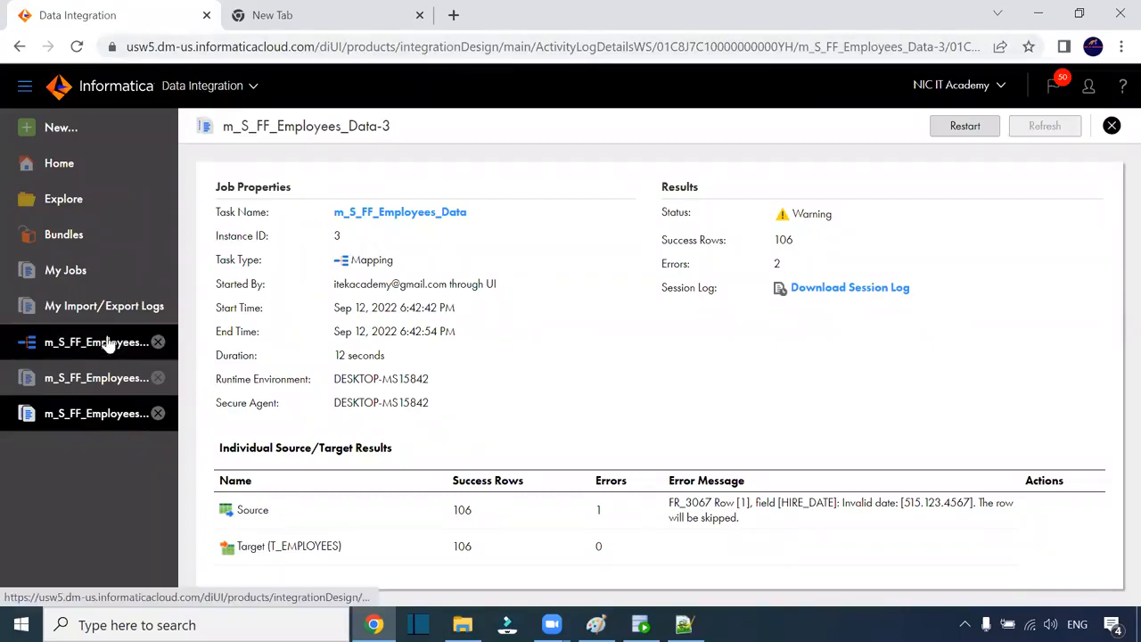
Step: Refresh My Jobs, reopen run Data-3's details, and bring up the cloud services list
{"action": "left_click", "coordinate": [1111, 130]}
{"action": "left_click", "coordinate": [850, 181]}
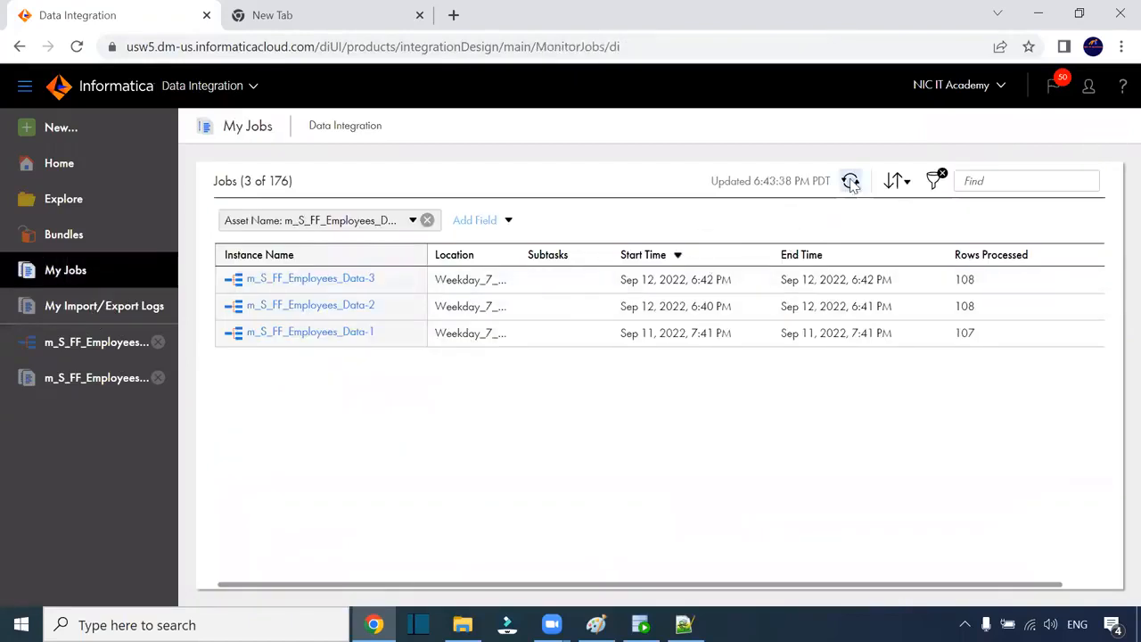
{"action": "left_click", "coordinate": [363, 282]}
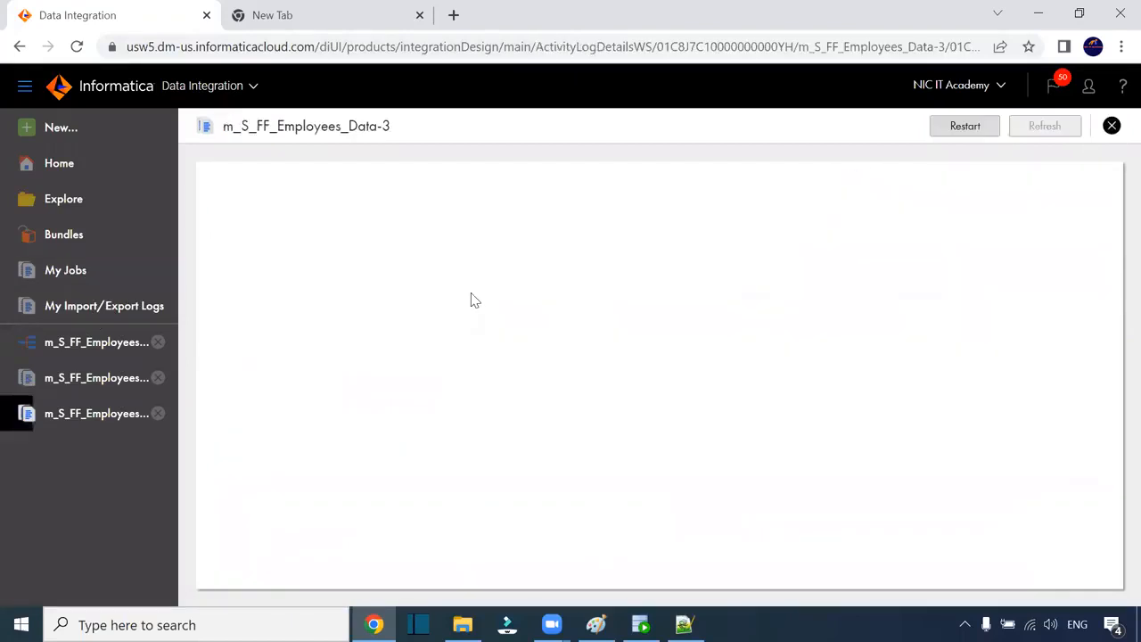
{"action": "left_click", "coordinate": [746, 69]}
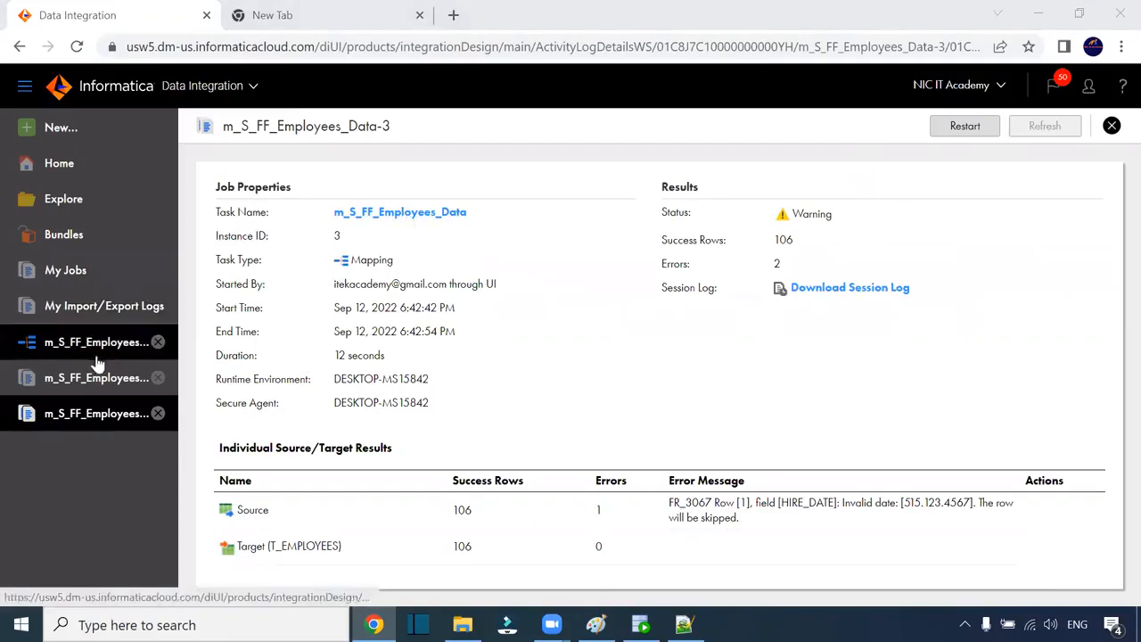
{"action": "left_click", "coordinate": [239, 87]}
Step: Open the S_FF_1 connection from the Administrator Connections list
{"action": "left_click", "coordinate": [550, 243]}
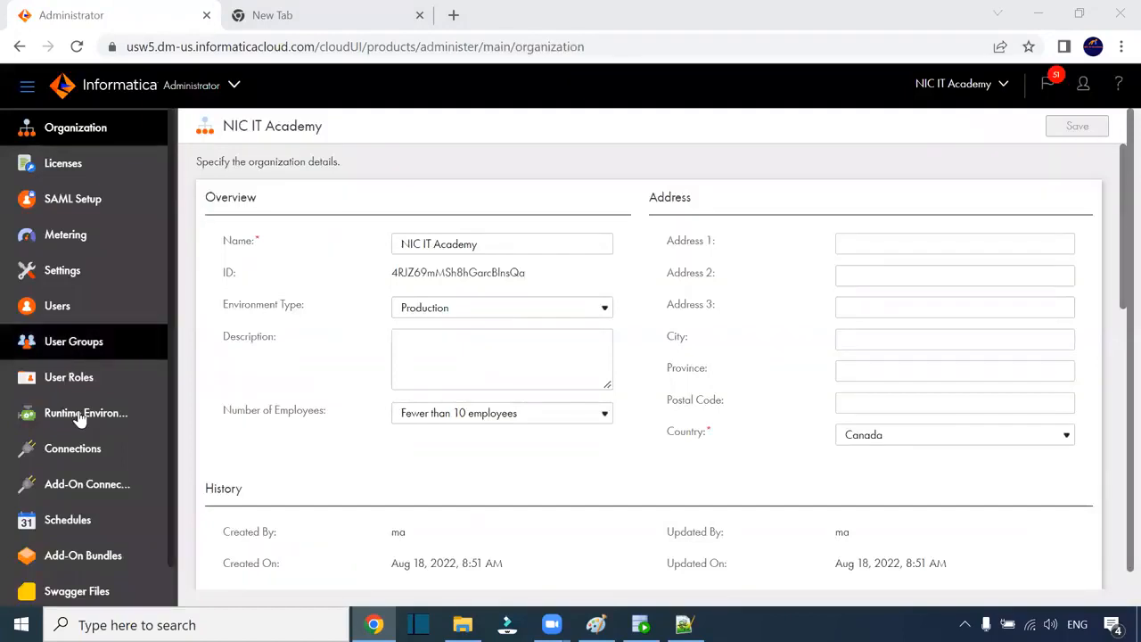
{"action": "left_click", "coordinate": [77, 450]}
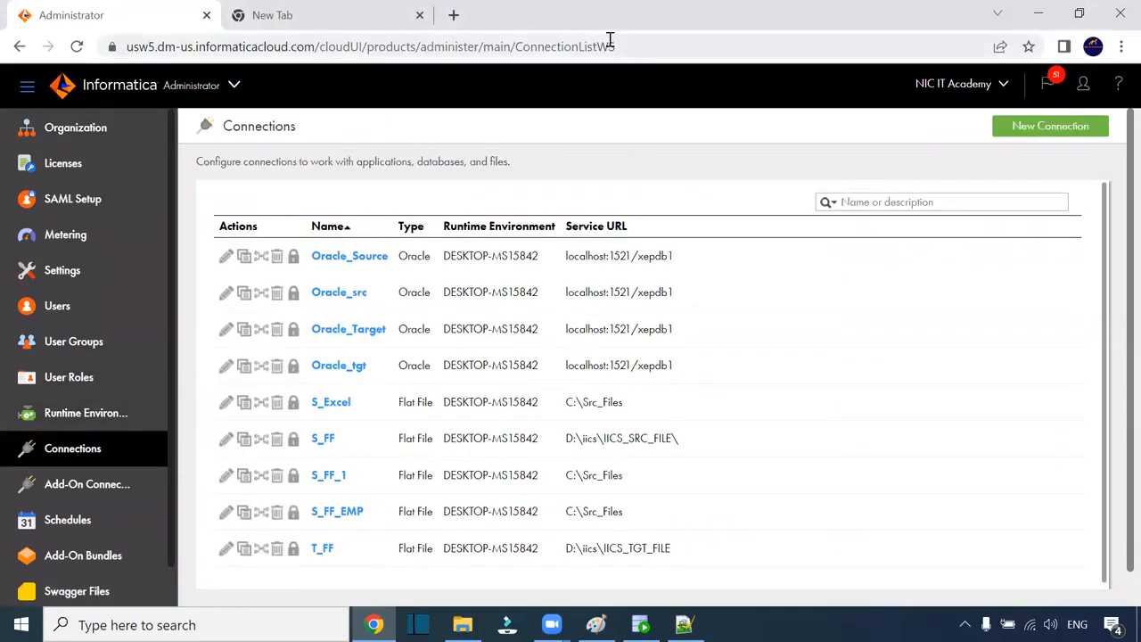
{"action": "left_click", "coordinate": [327, 478]}
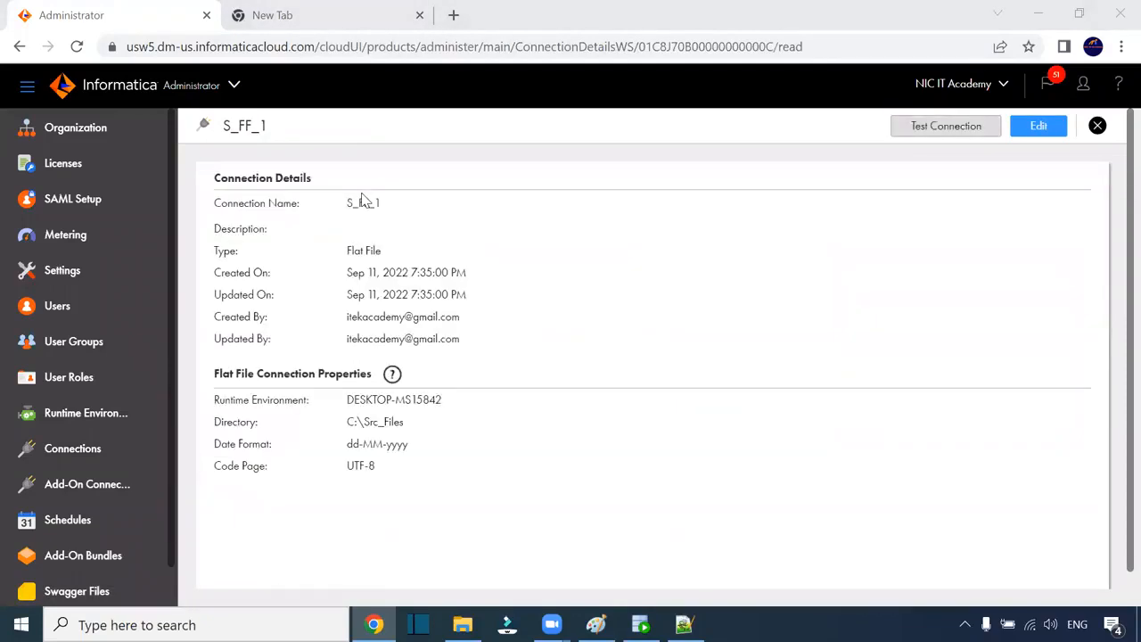
Step: Check S_FF_1's runtime environment choices in edit mode, then leave without saving
{"action": "left_click", "coordinate": [1024, 129]}
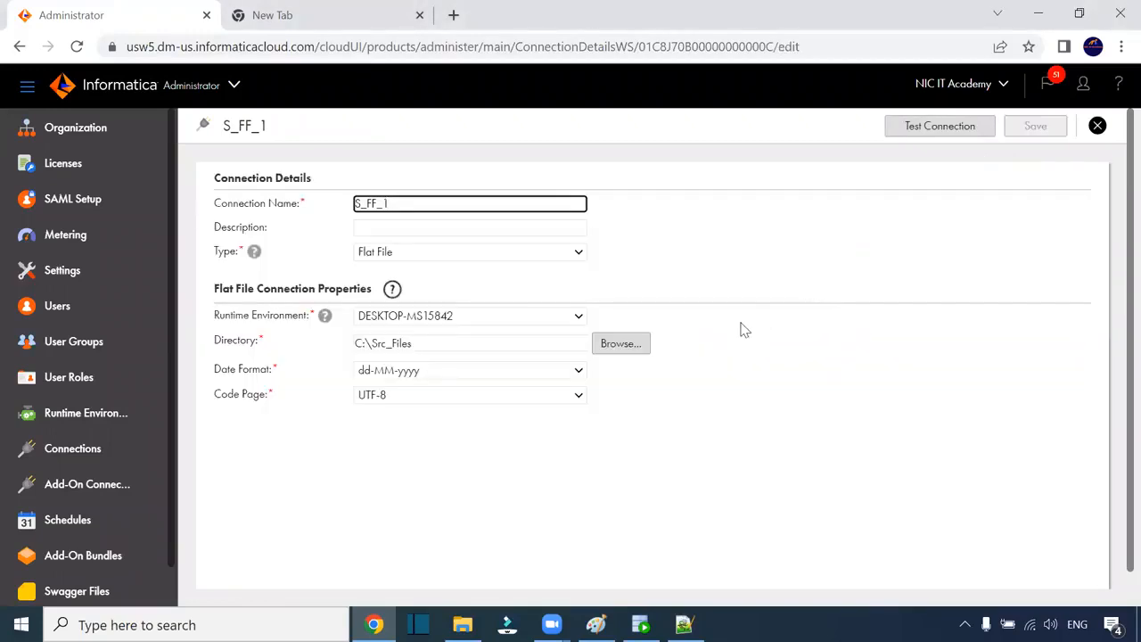
{"action": "scroll", "coordinate": [744, 337], "scroll_direction": "down", "scroll_amount": 1}
{"action": "scroll", "coordinate": [744, 337], "scroll_direction": "up", "scroll_amount": 1}
{"action": "left_click", "coordinate": [484, 323]}
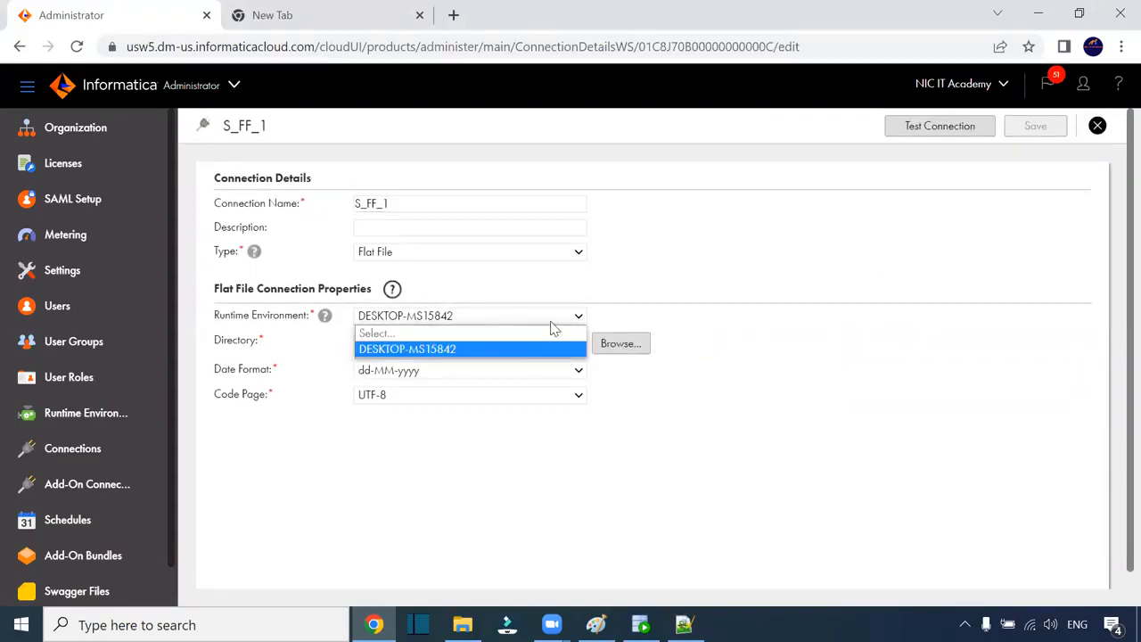
{"action": "left_click", "coordinate": [666, 312]}
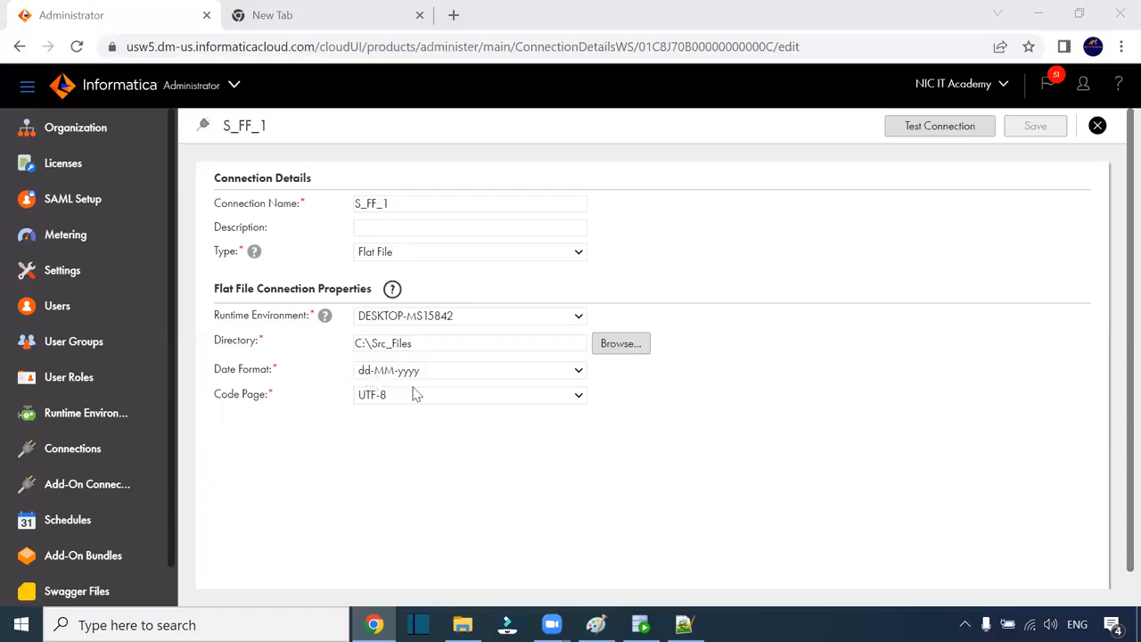
{"action": "scroll", "coordinate": [102, 478], "scroll_direction": "down", "scroll_amount": 1}
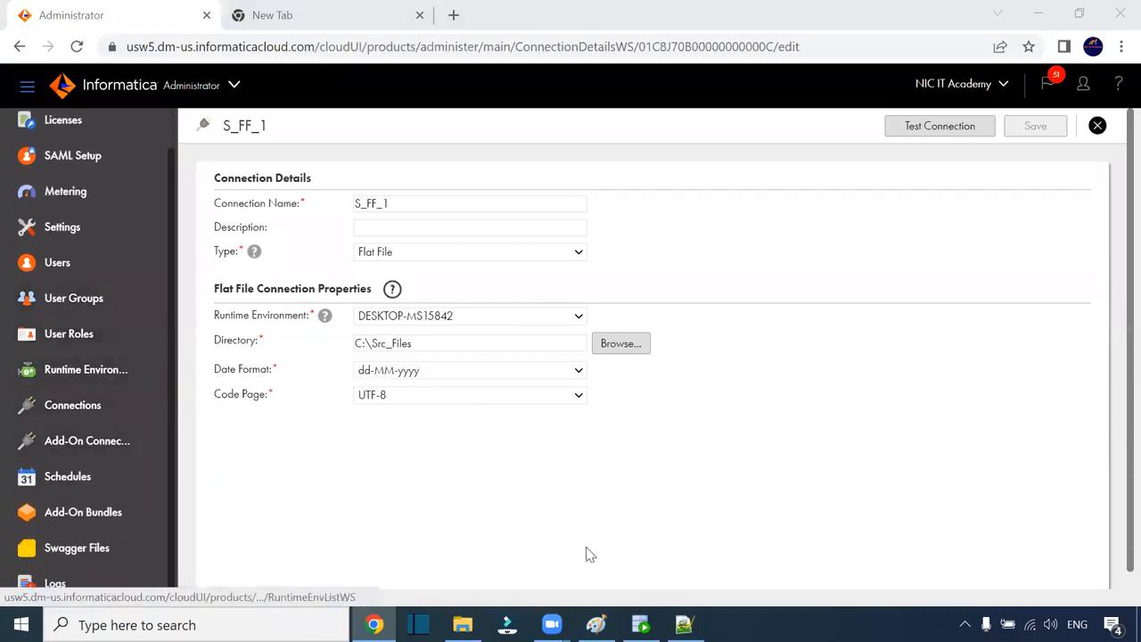
{"action": "left_click", "coordinate": [1097, 126]}
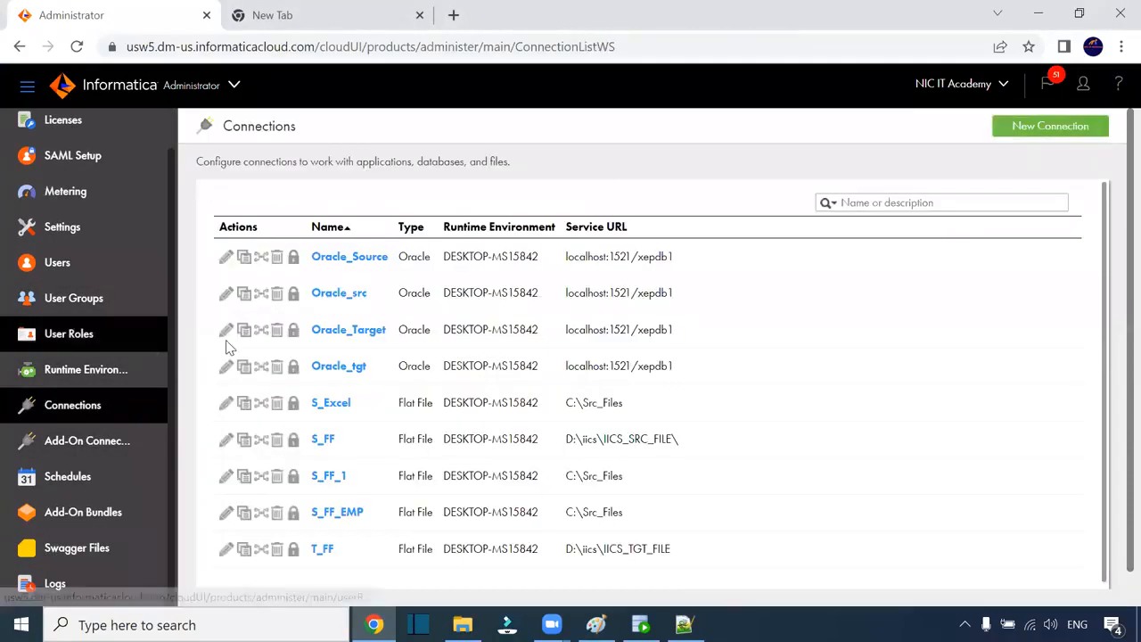
Step: In Data Integration, open the m_S_FF_Employees_Data mapping from Weekday_7_AM > One
{"action": "left_click", "coordinate": [233, 85]}
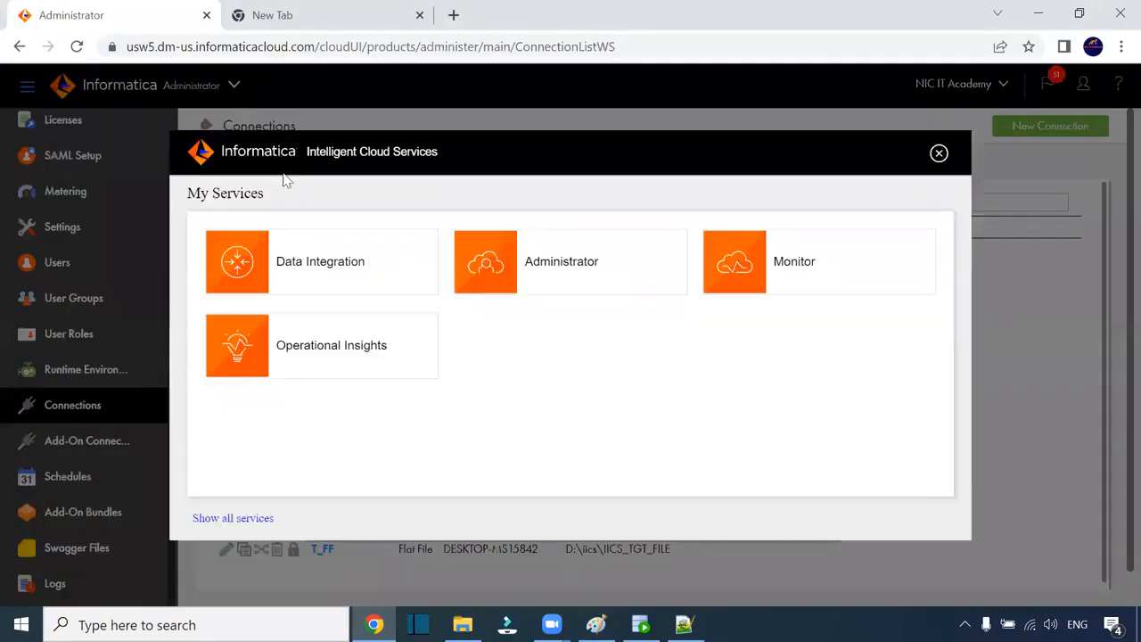
{"action": "left_click", "coordinate": [335, 284]}
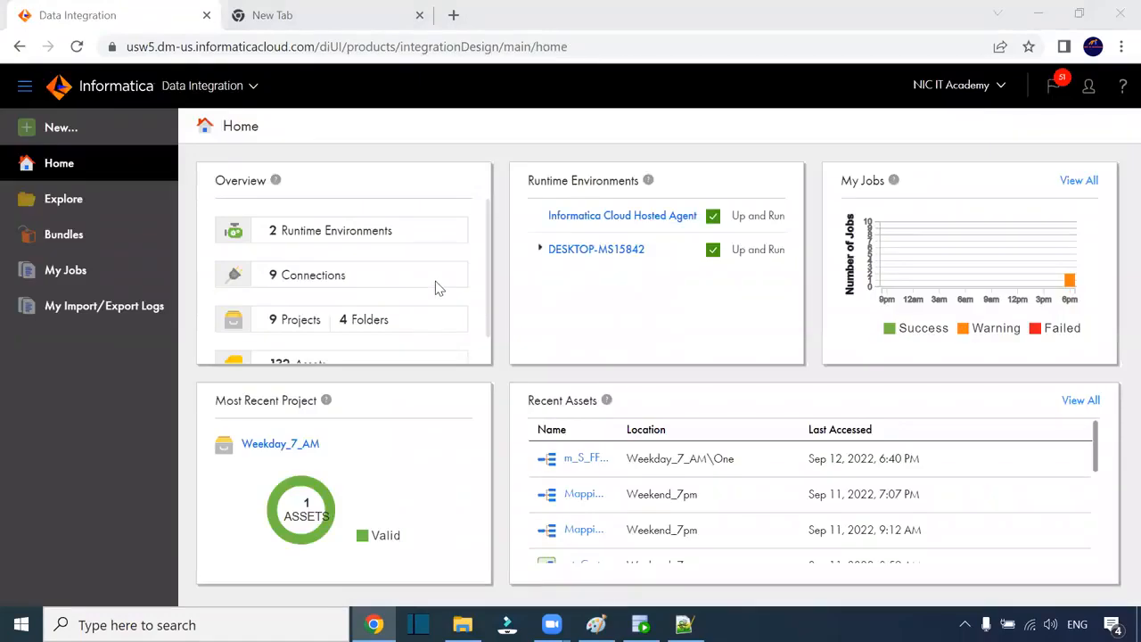
{"action": "left_click", "coordinate": [63, 201]}
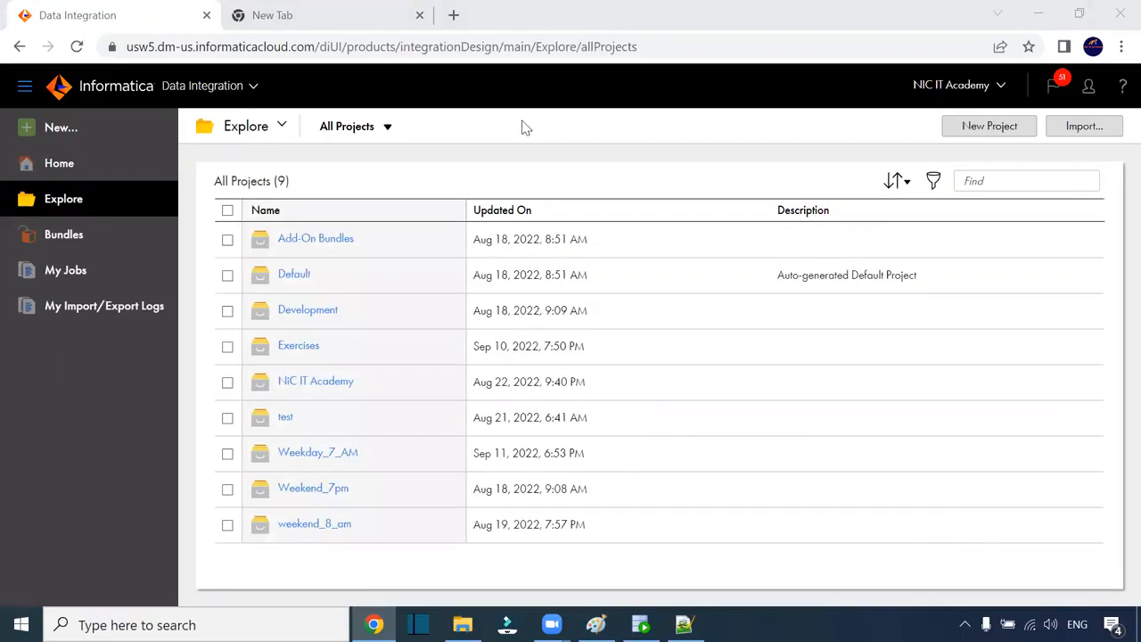
{"action": "left_click", "coordinate": [318, 453]}
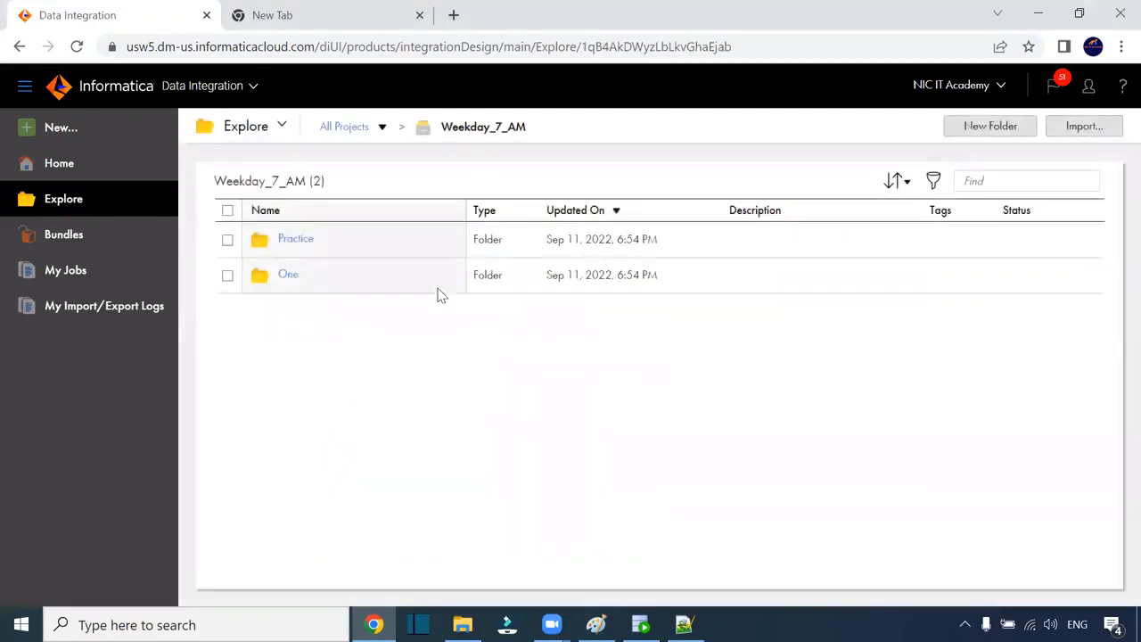
{"action": "left_click", "coordinate": [290, 275]}
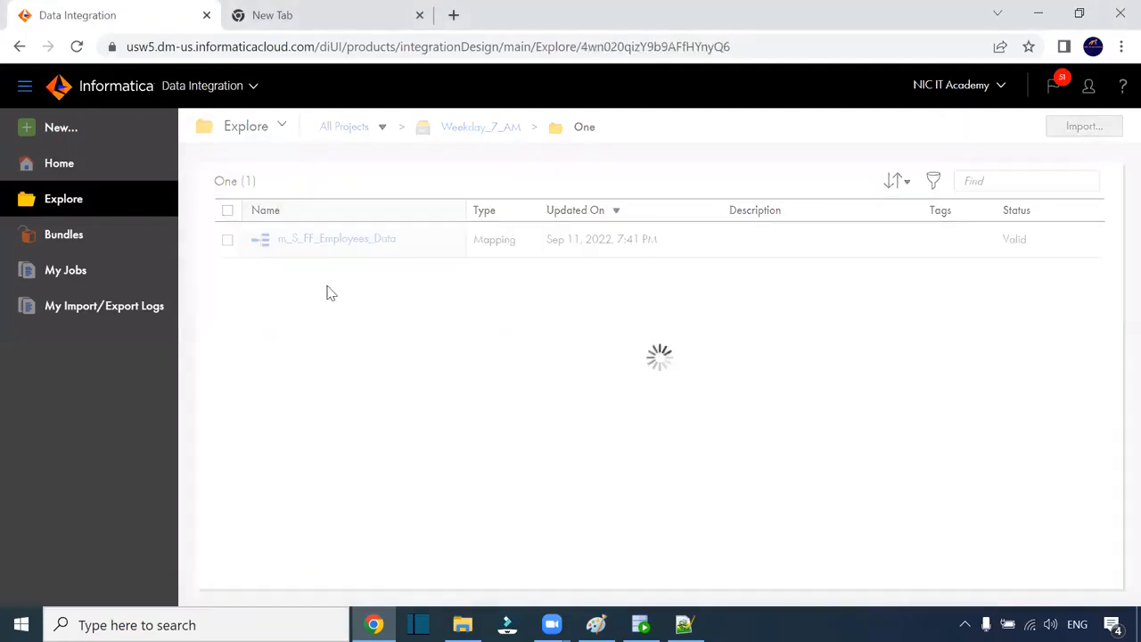
{"action": "left_click", "coordinate": [342, 242]}
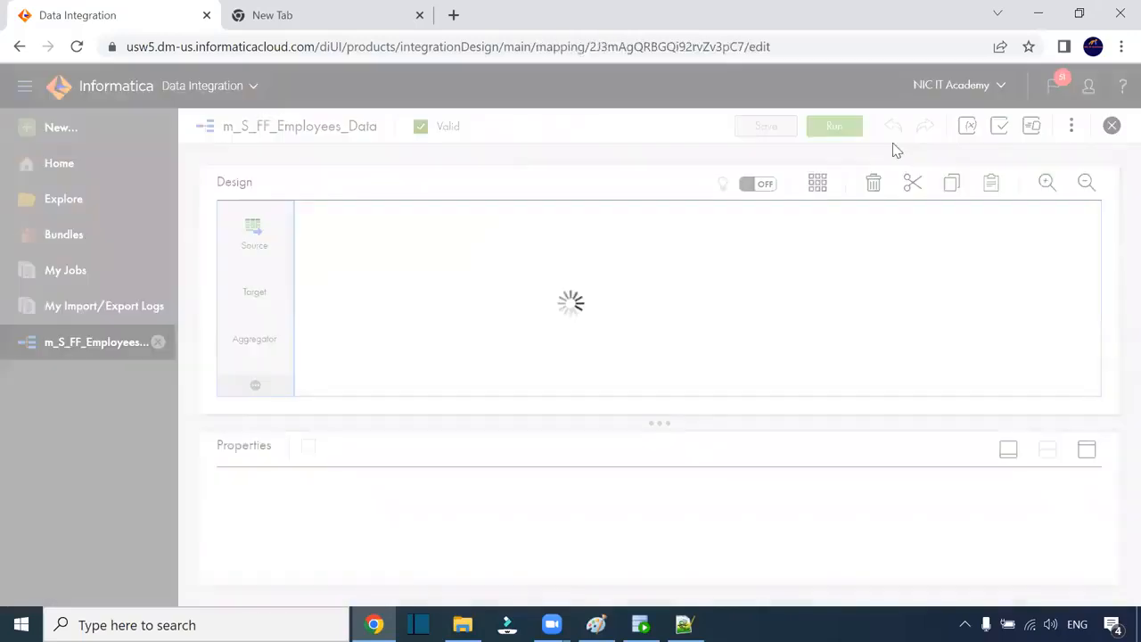
Step: Run the mapping and go to the new run in My Jobs
{"action": "left_click", "coordinate": [846, 130]}
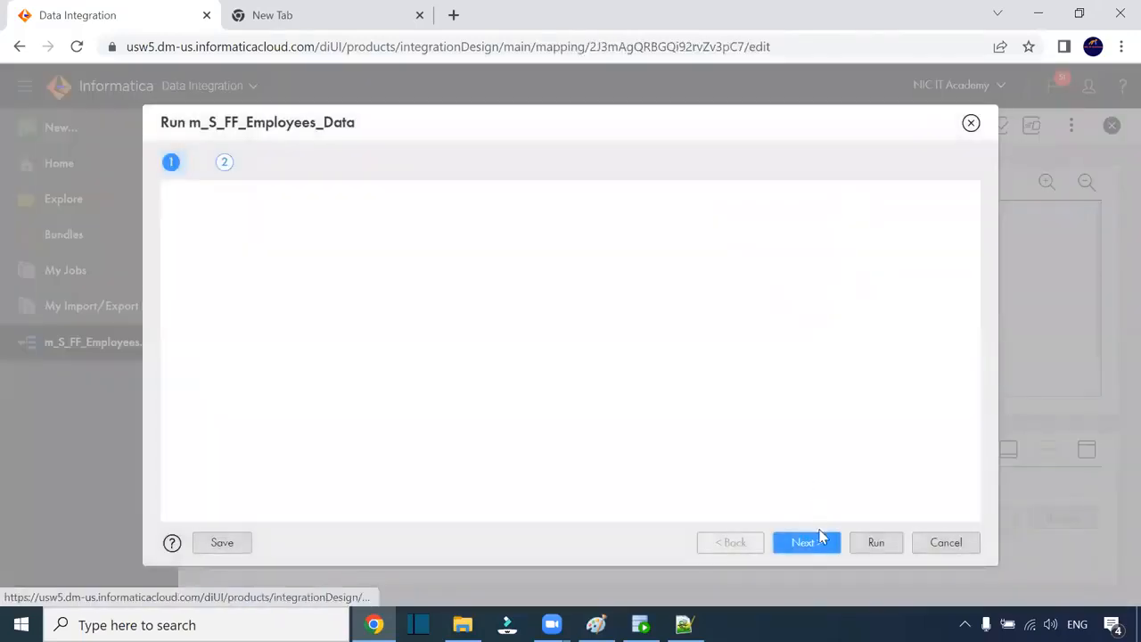
{"action": "left_click", "coordinate": [870, 542]}
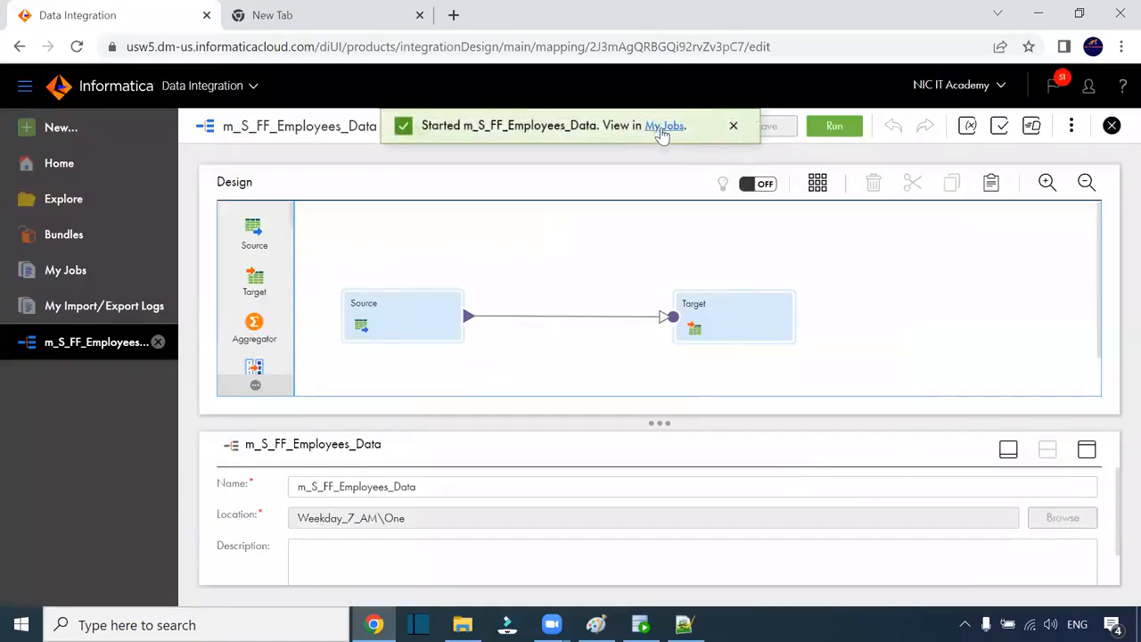
{"action": "left_click", "coordinate": [663, 125]}
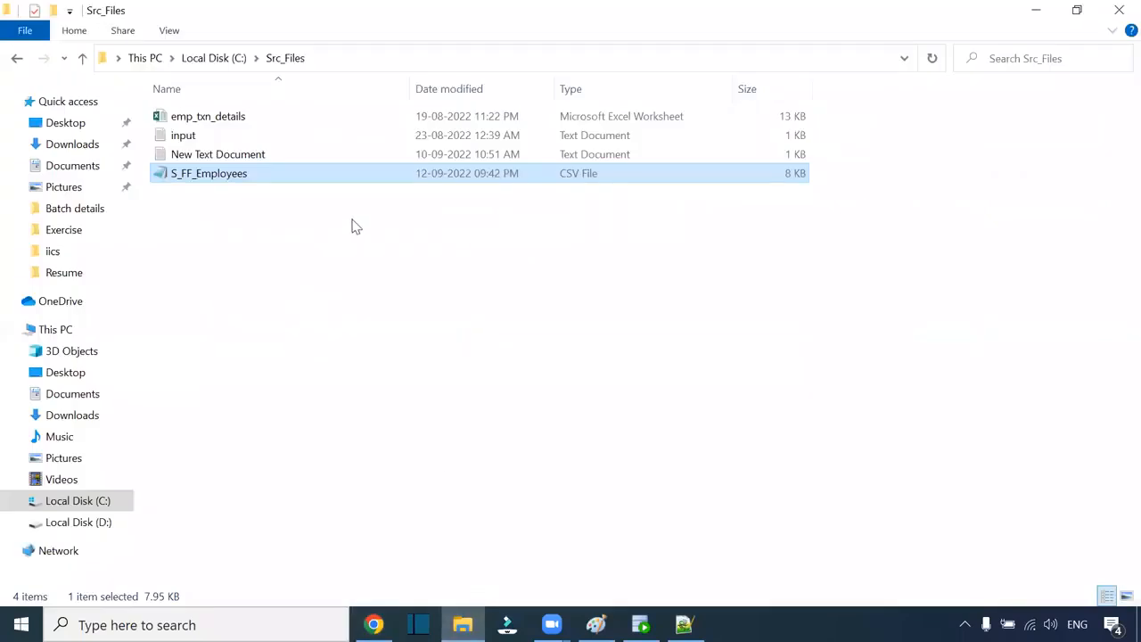
Step: Refresh the Src_Files folder in File Explorer and select the S_FF_Employees file
{"action": "right_click", "coordinate": [354, 224]}
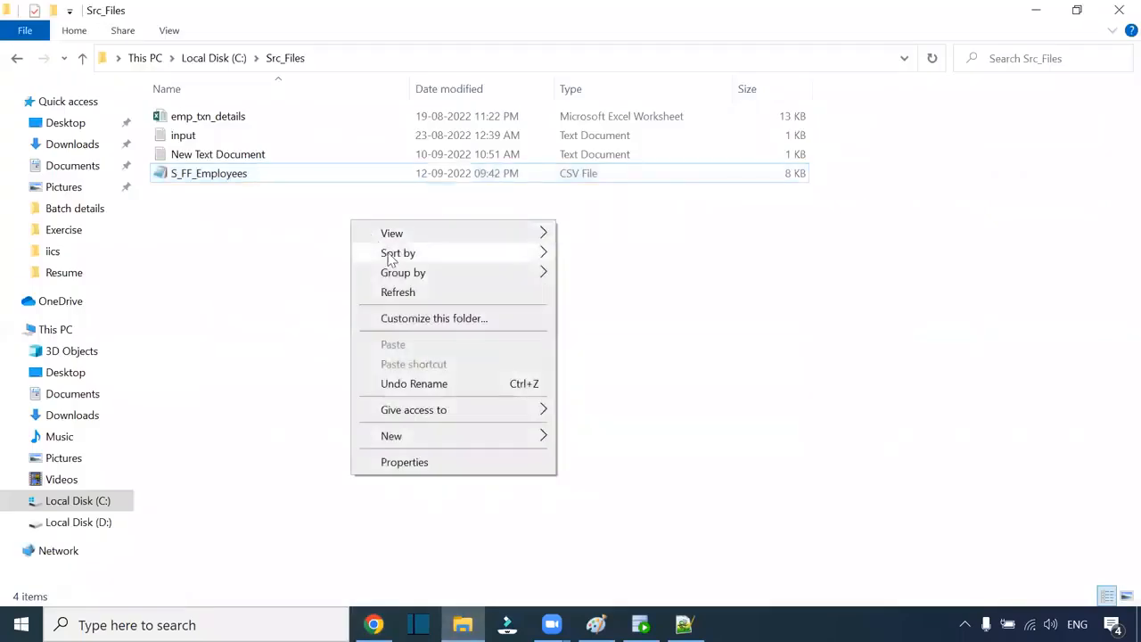
{"action": "left_click", "coordinate": [399, 293]}
{"action": "left_click", "coordinate": [478, 178]}
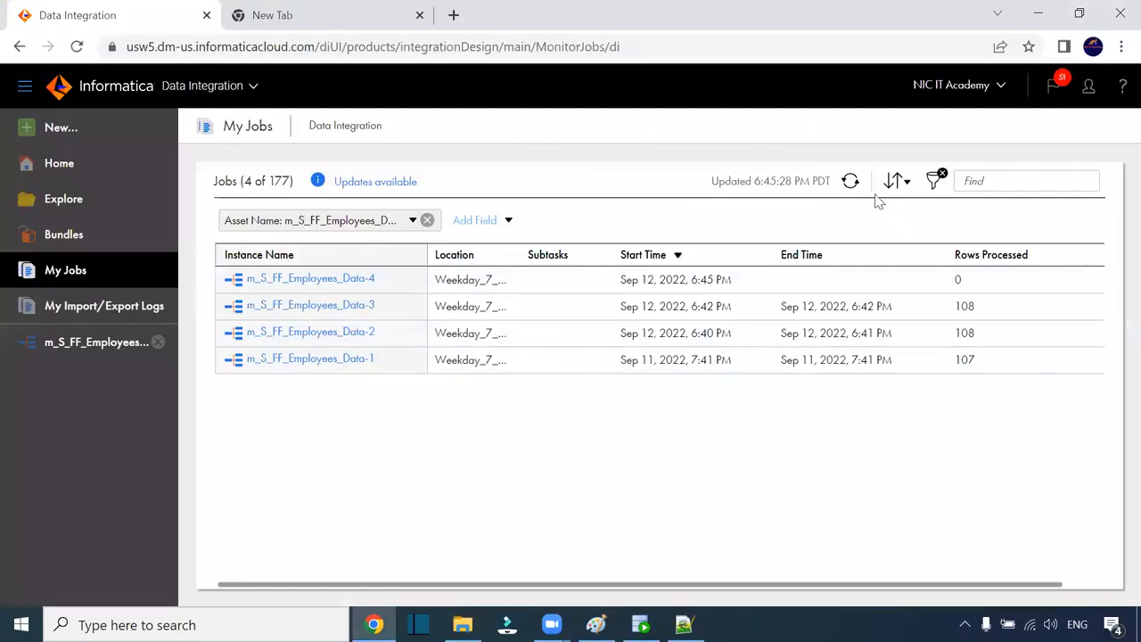
Step: Refresh My Jobs until run Data-4 updates, then open its job details
{"action": "left_click", "coordinate": [851, 181]}
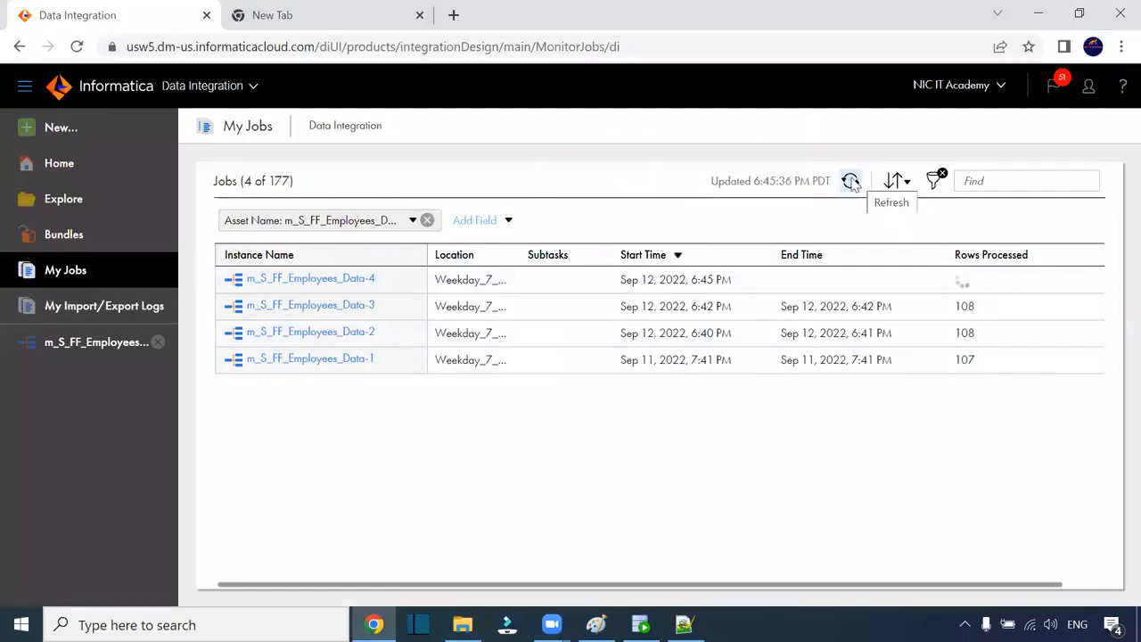
{"action": "left_click", "coordinate": [852, 181]}
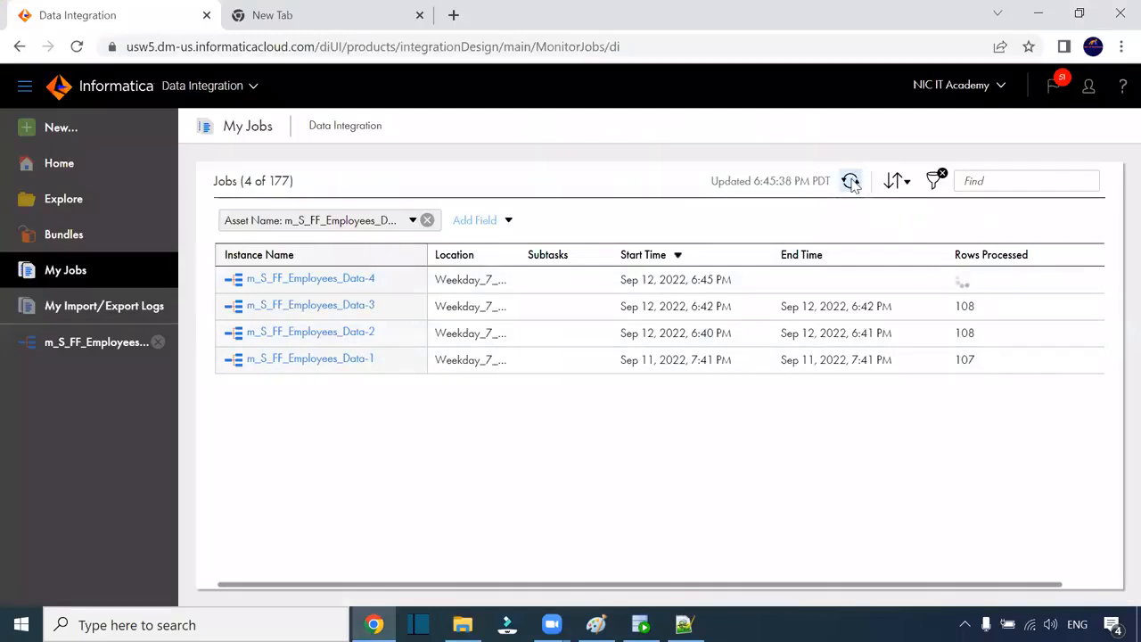
{"action": "left_click", "coordinate": [853, 184]}
{"action": "left_click", "coordinate": [852, 185]}
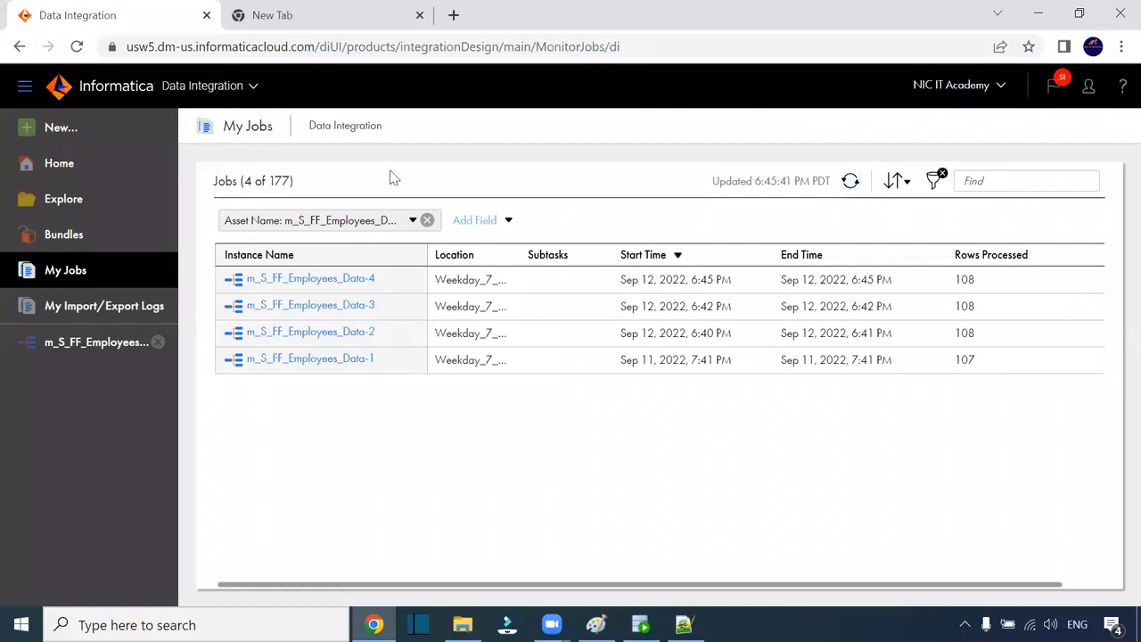
{"action": "left_click", "coordinate": [349, 277]}
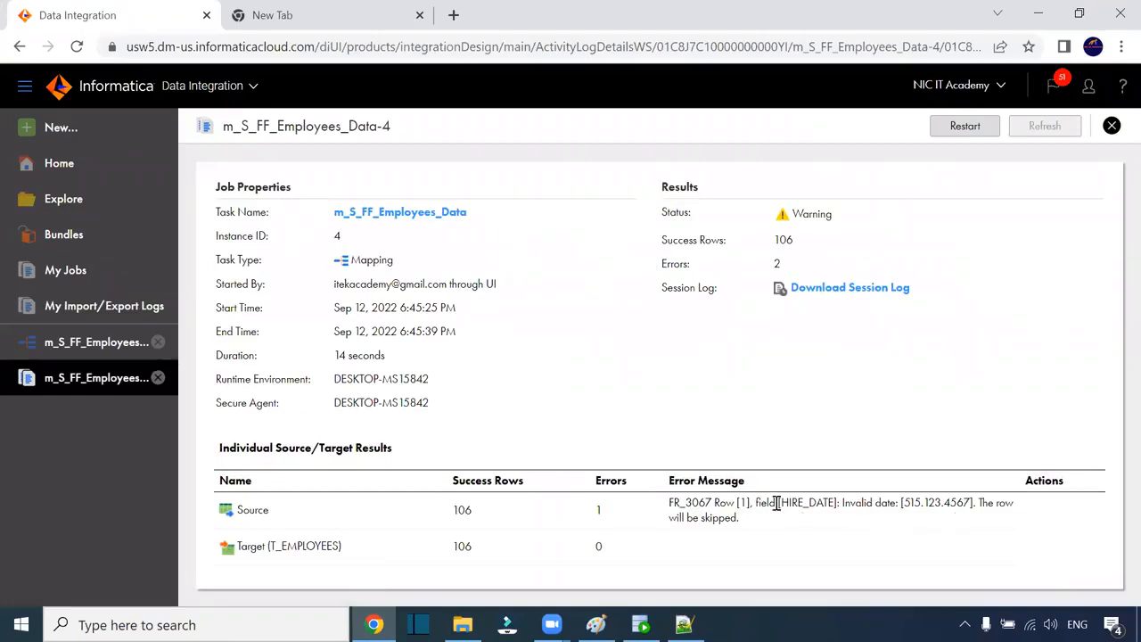
{"action": "key", "text": "alt+Tab"}
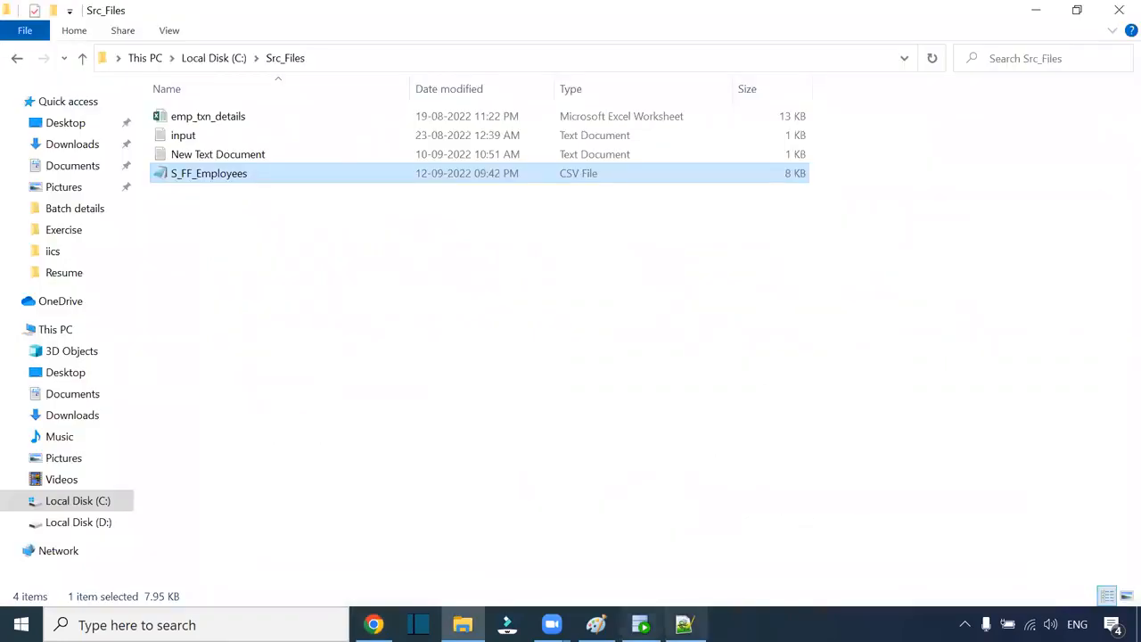
{"action": "left_click", "coordinate": [684, 625]}
{"action": "key", "text": "alt+Tab"}
{"action": "double_click", "coordinate": [248, 178]}
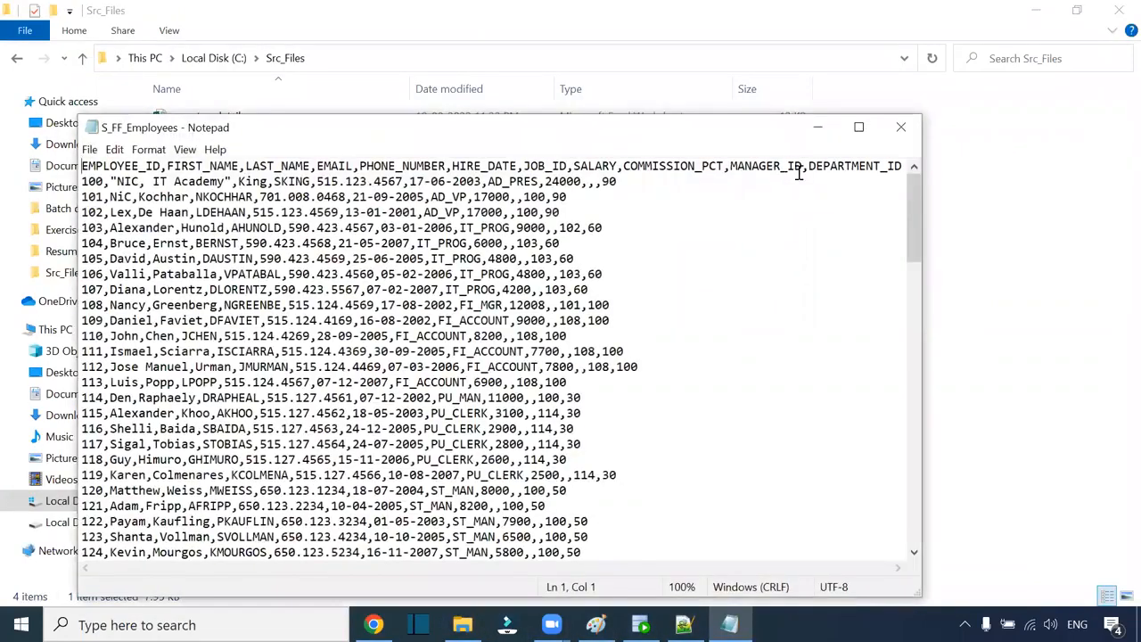
{"action": "left_click", "coordinate": [859, 128]}
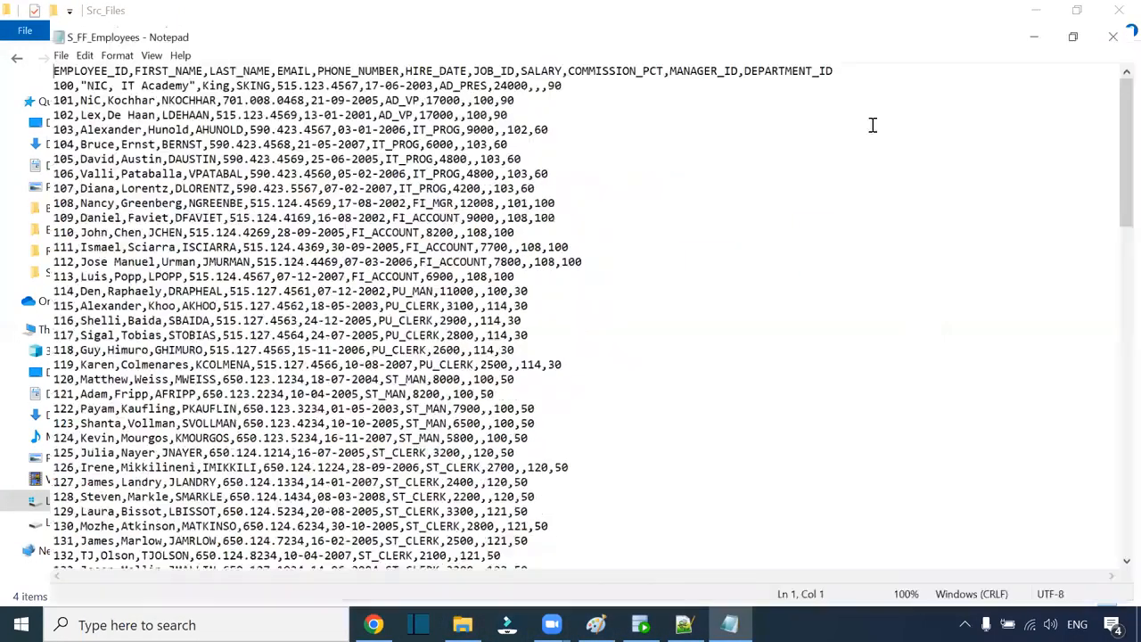
{"action": "left_click", "coordinate": [153, 61]}
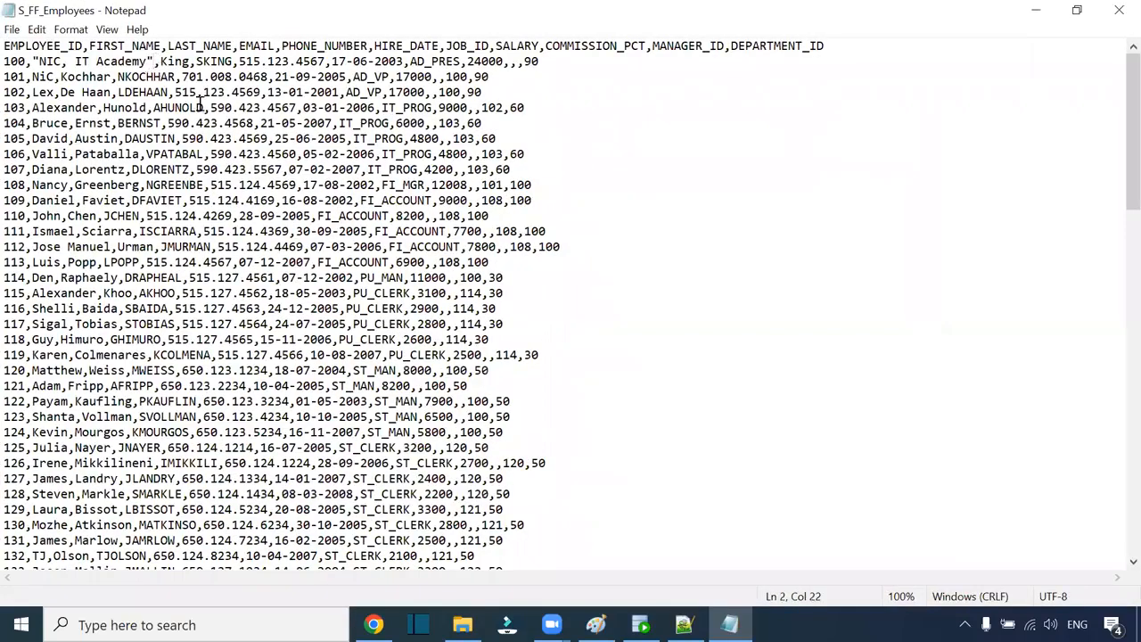
{"action": "key", "text": "BackSpace"}
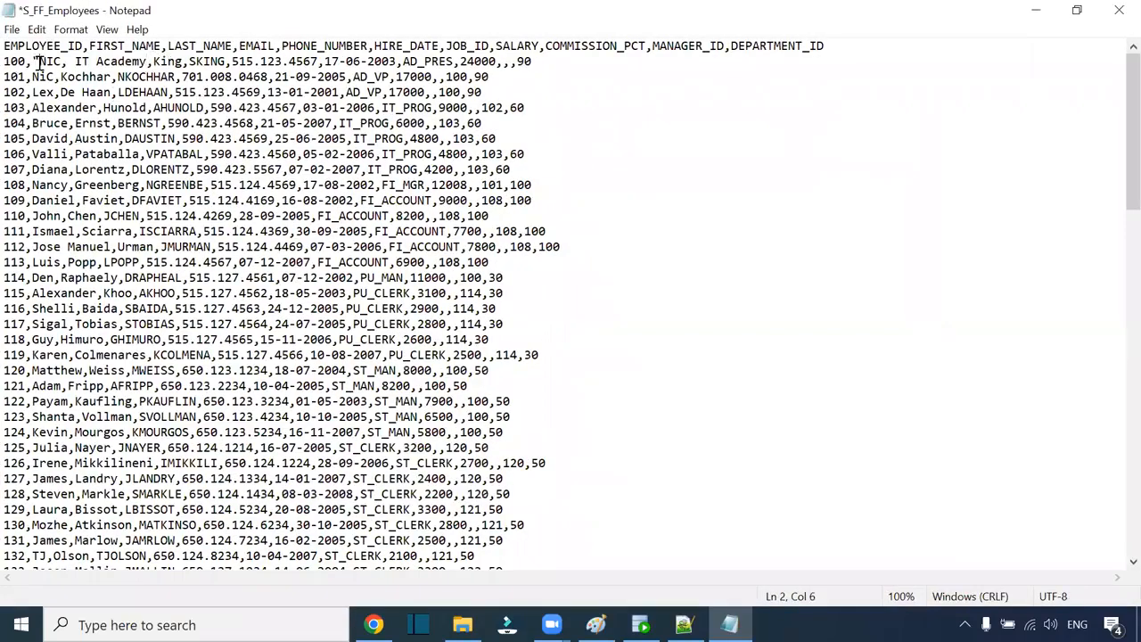
{"action": "key", "text": "BackSpace"}
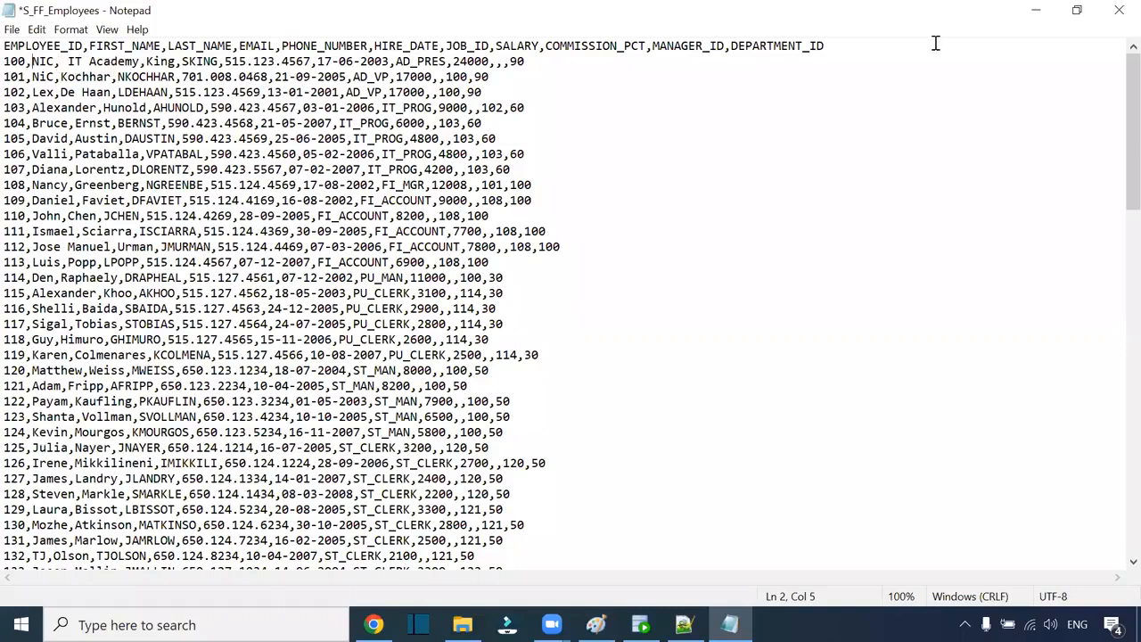
{"action": "left_click", "coordinate": [1119, 11]}
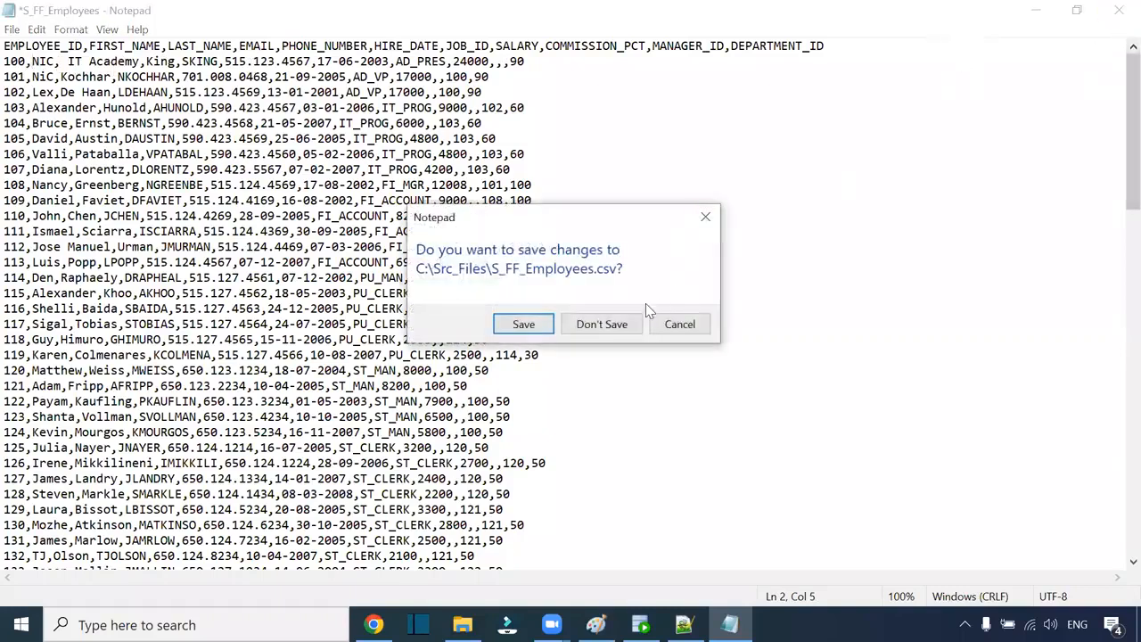
{"action": "left_click", "coordinate": [601, 324]}
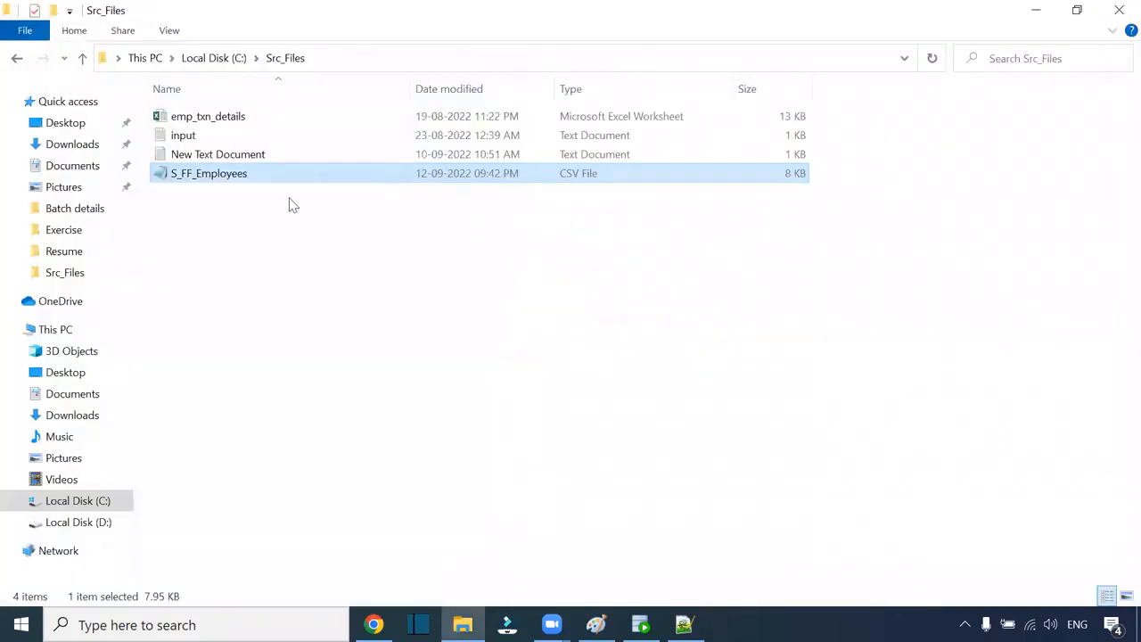
{"action": "right_click", "coordinate": [236, 171]}
Step: Open S_FF_Employees.csv in Notepad++ and replace every comma with ~#$
{"action": "left_click", "coordinate": [331, 241]}
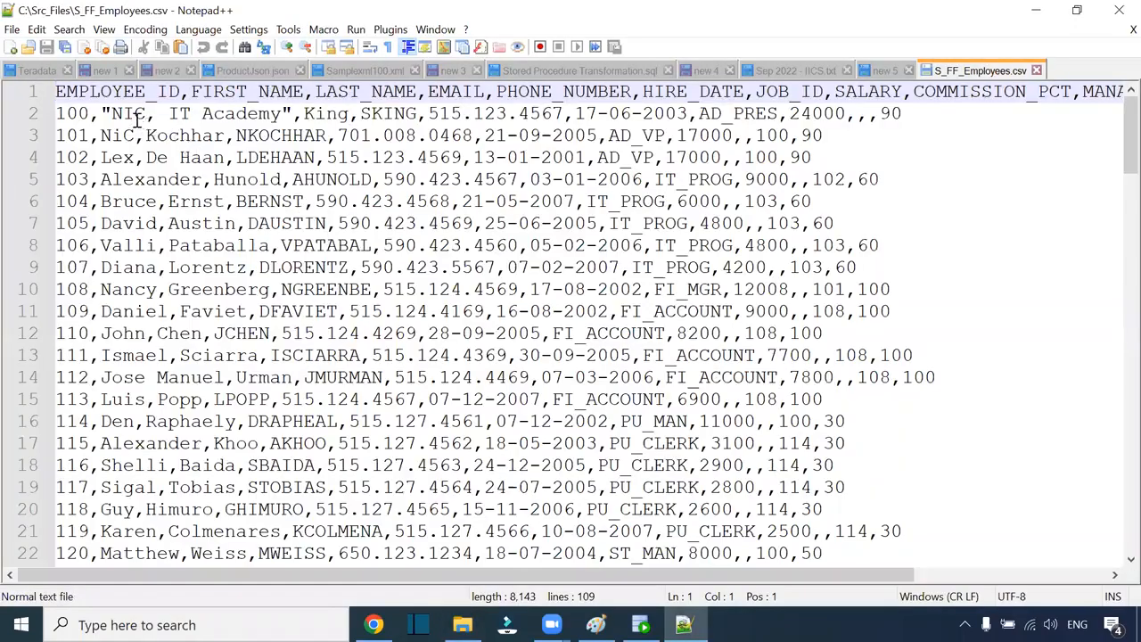
{"action": "left_click_drag", "start_coordinate": [158, 114], "coordinate": [149, 118]}
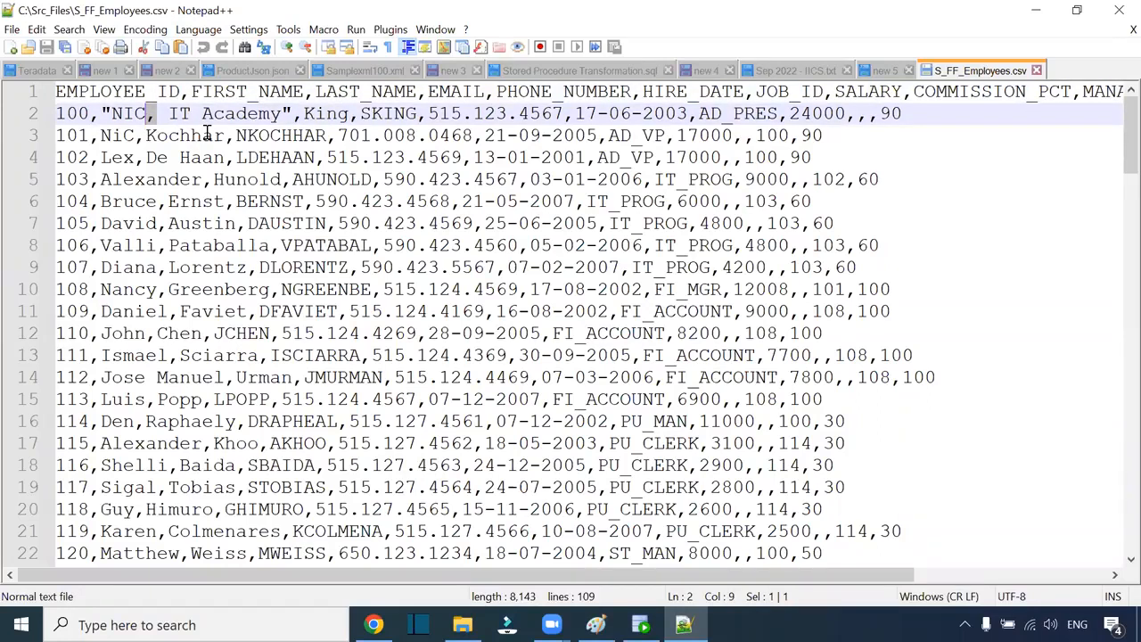
{"action": "key", "text": "ctrl+h"}
{"action": "left_click", "coordinate": [427, 385]}
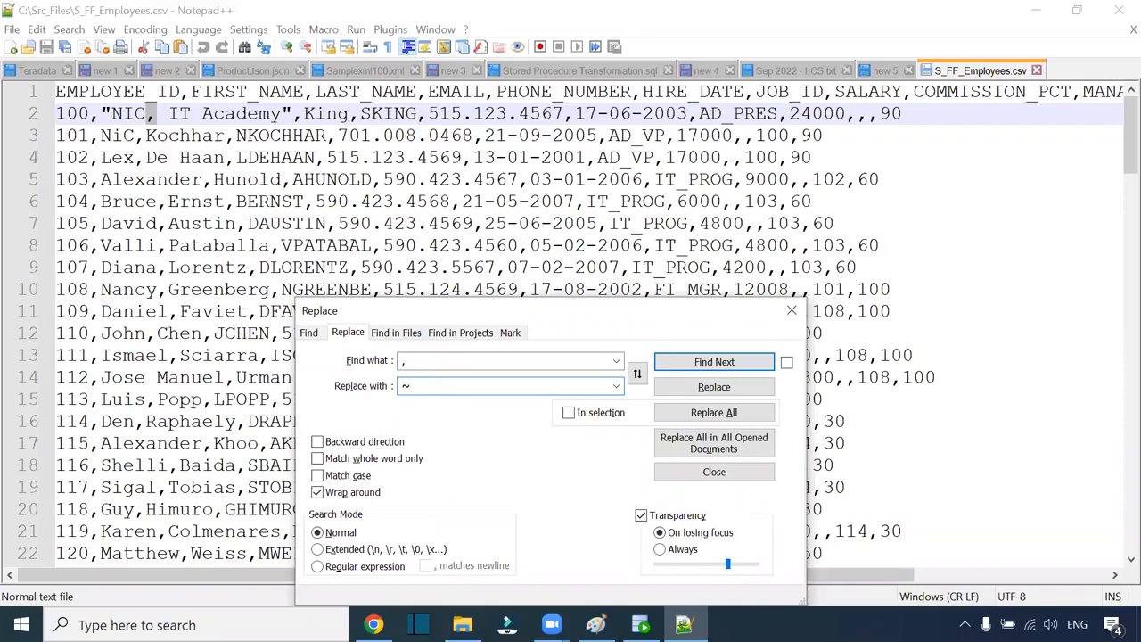
{"action": "type", "text": "~#$"}
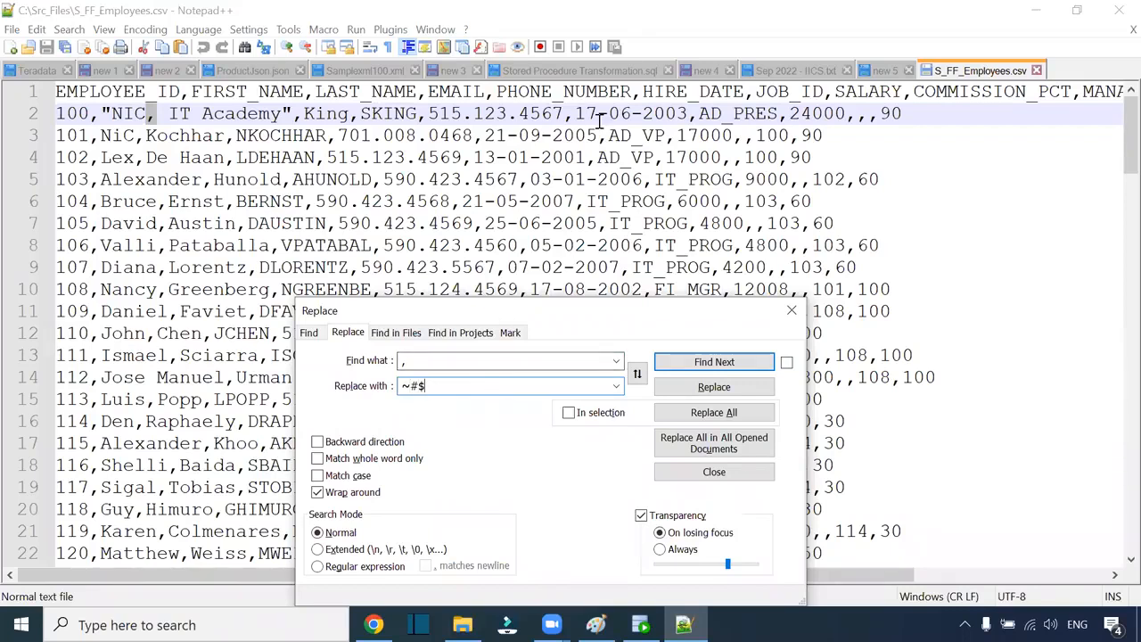
{"action": "key", "text": "Escape"}
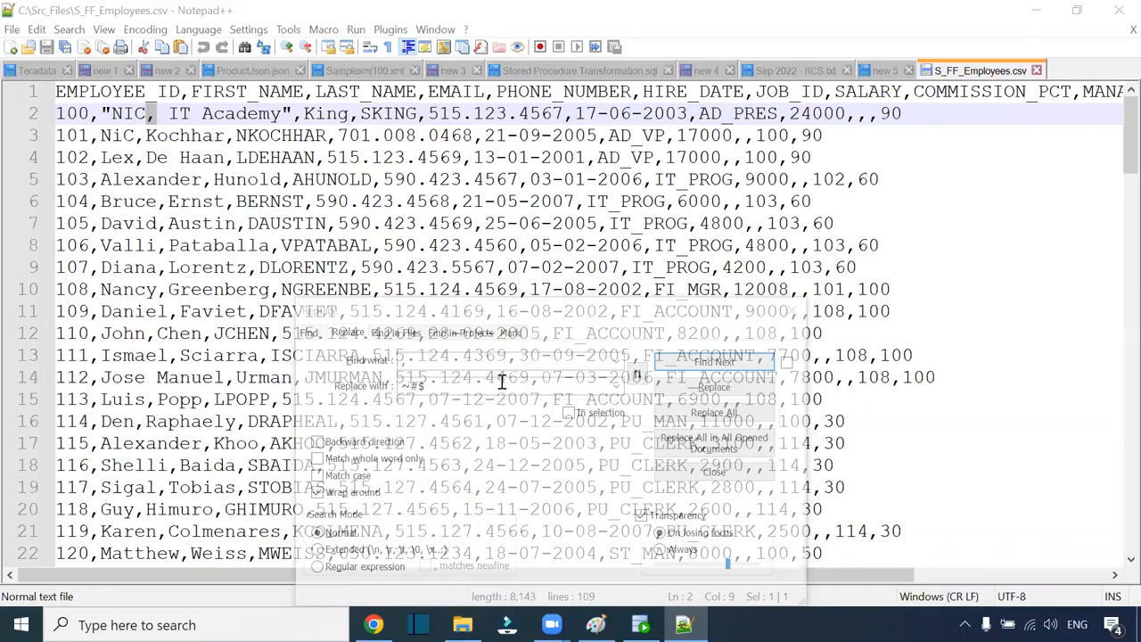
{"action": "left_click", "coordinate": [461, 333]}
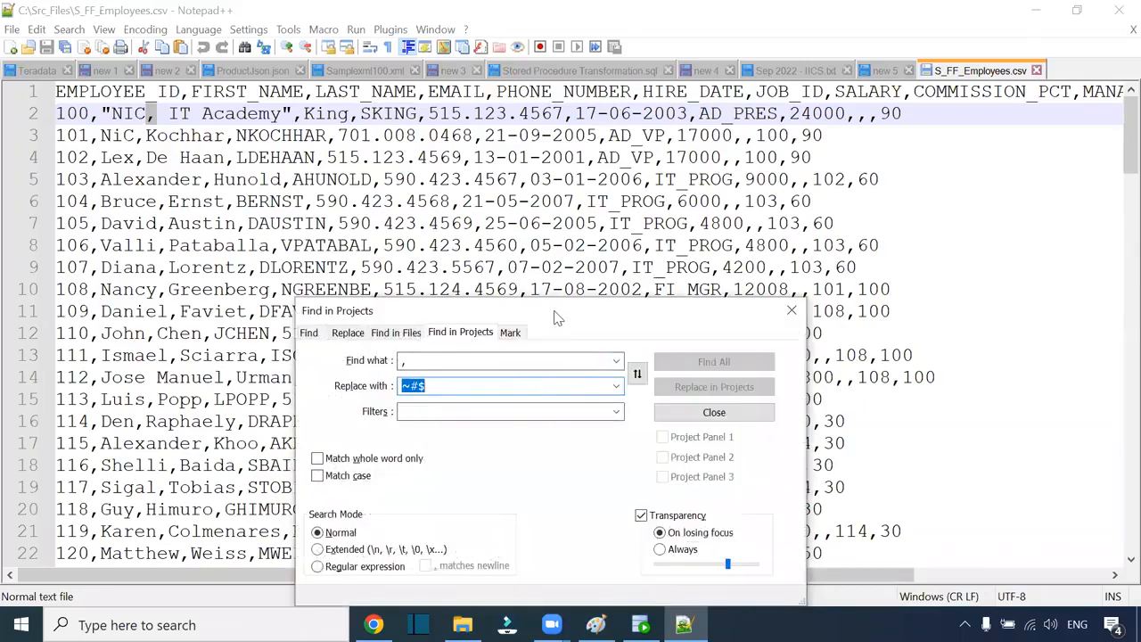
{"action": "left_click_drag", "start_coordinate": [553, 311], "coordinate": [551, 225]}
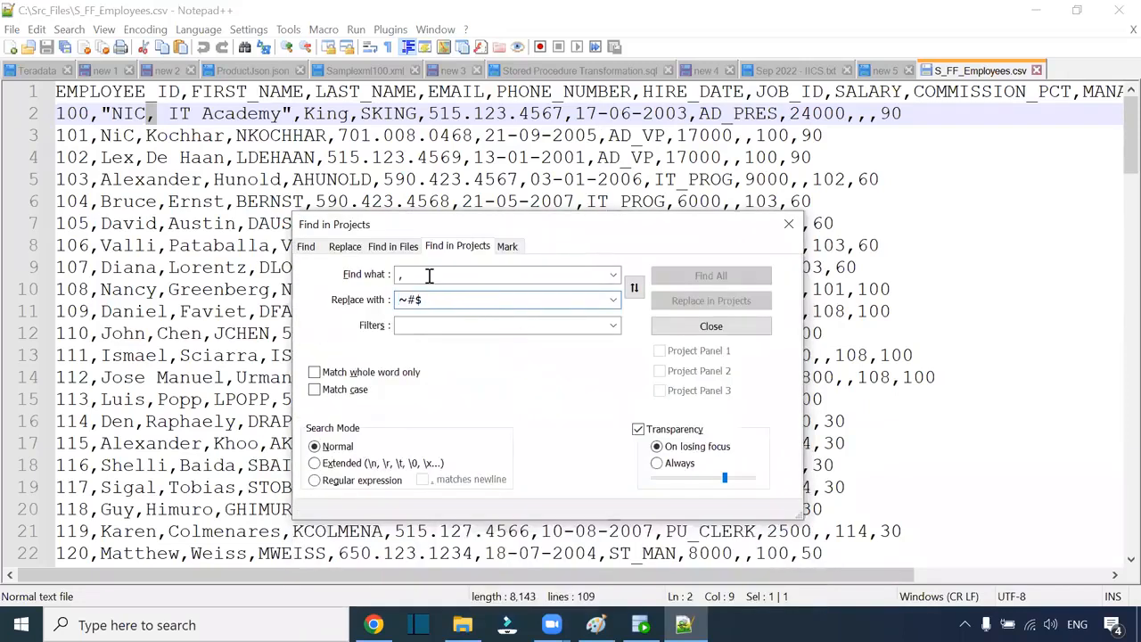
{"action": "left_click", "coordinate": [239, 202]}
{"action": "left_click", "coordinate": [505, 246]}
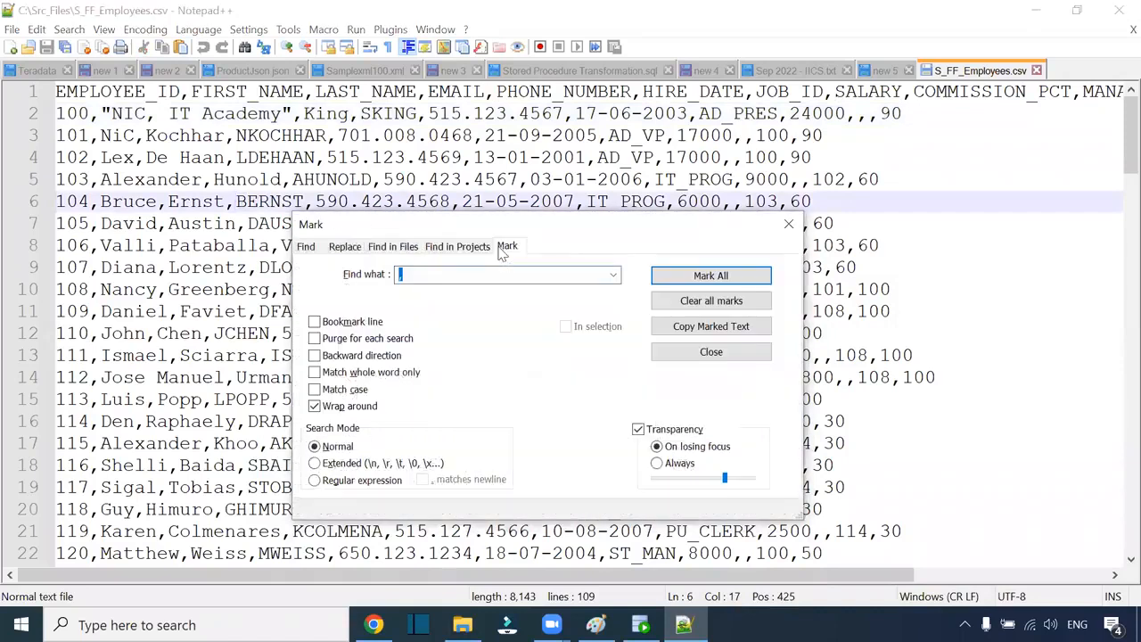
{"action": "left_click", "coordinate": [355, 251]}
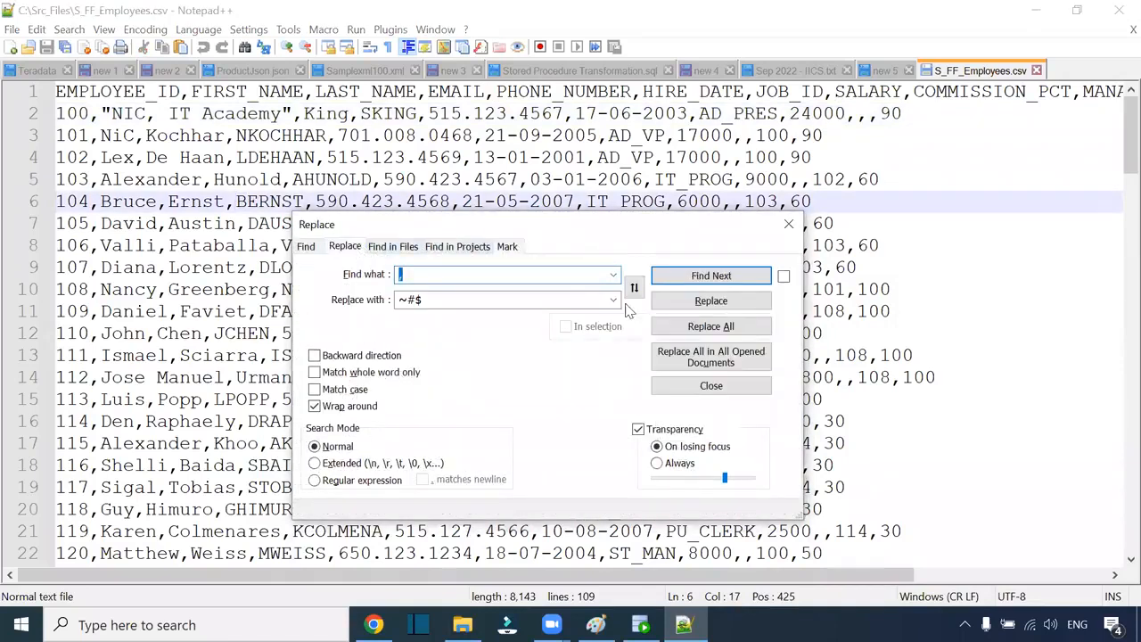
{"action": "left_click", "coordinate": [683, 328]}
{"action": "left_click", "coordinate": [788, 224]}
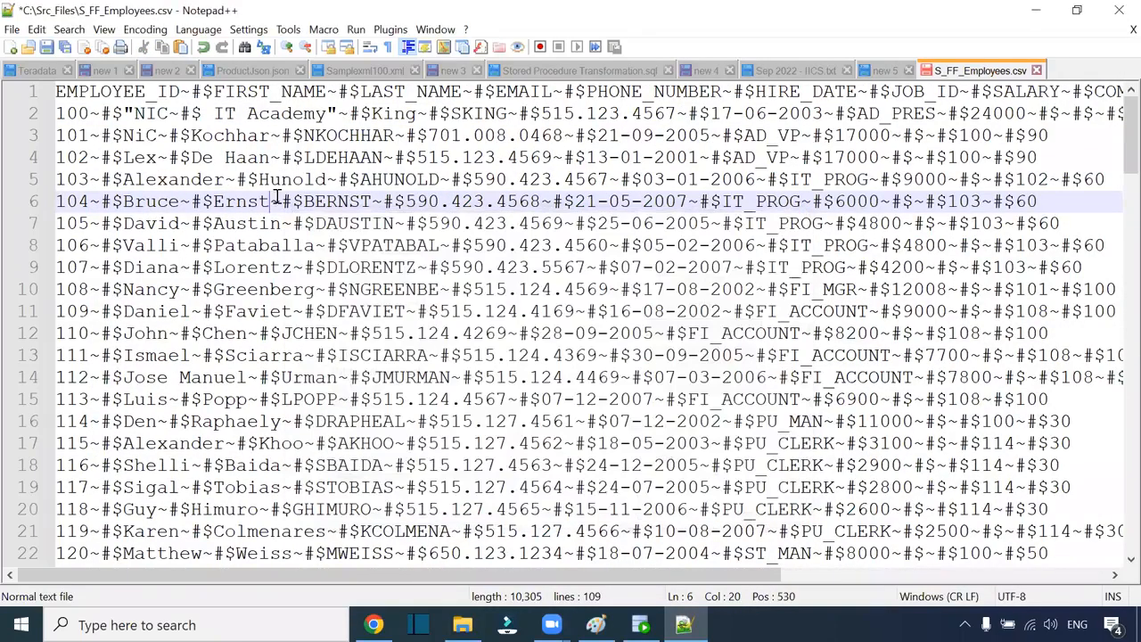
Step: On line 2, remove the quotes around NIC, IT Academy and restore its comma
{"action": "left_click", "coordinate": [130, 113]}
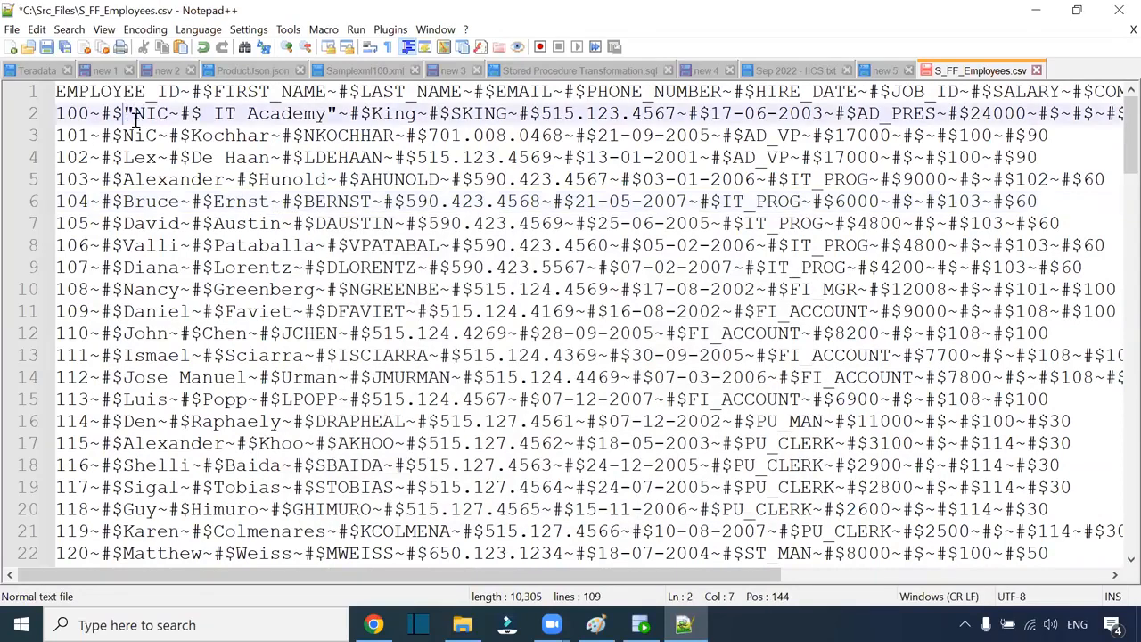
{"action": "key", "text": "BackSpace"}
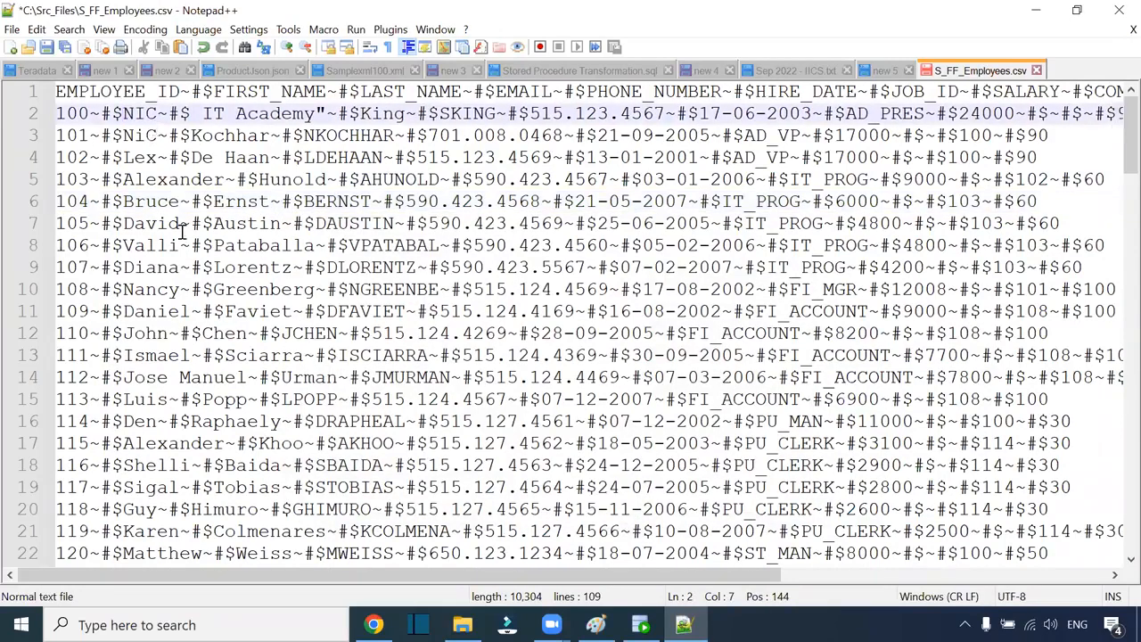
{"action": "left_click_drag", "start_coordinate": [190, 114], "coordinate": [158, 115]}
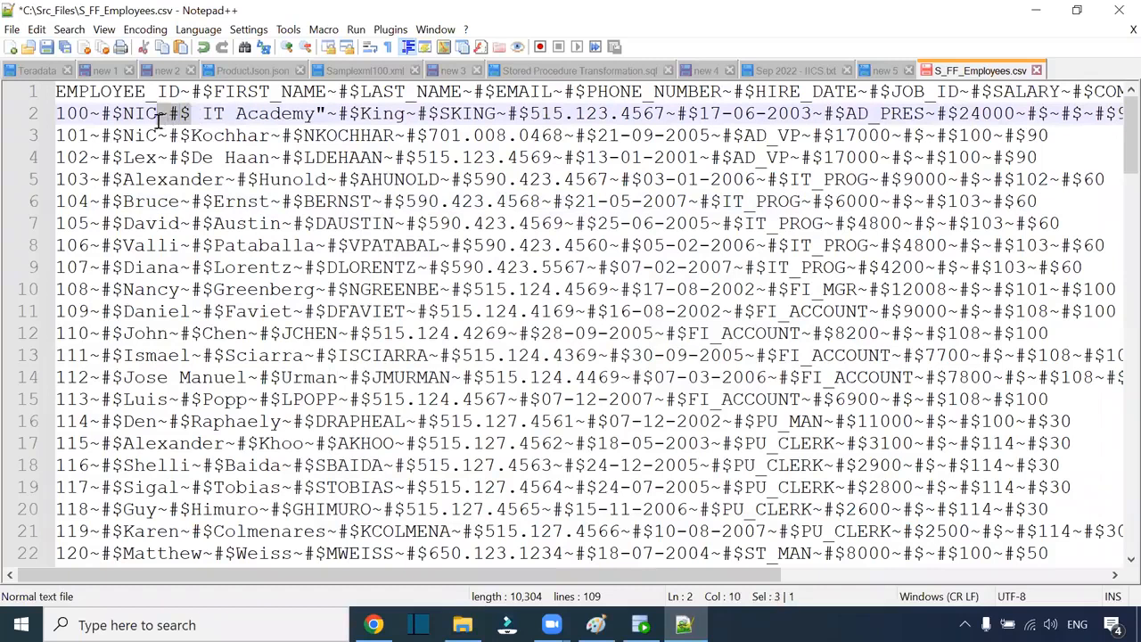
{"action": "type", "text": ","}
{"action": "left_click", "coordinate": [300, 113]}
{"action": "key", "text": "BackSpace"}
Step: Save the edited S_FF_Employees.csv and close it
{"action": "key", "text": "ctrl+s"}
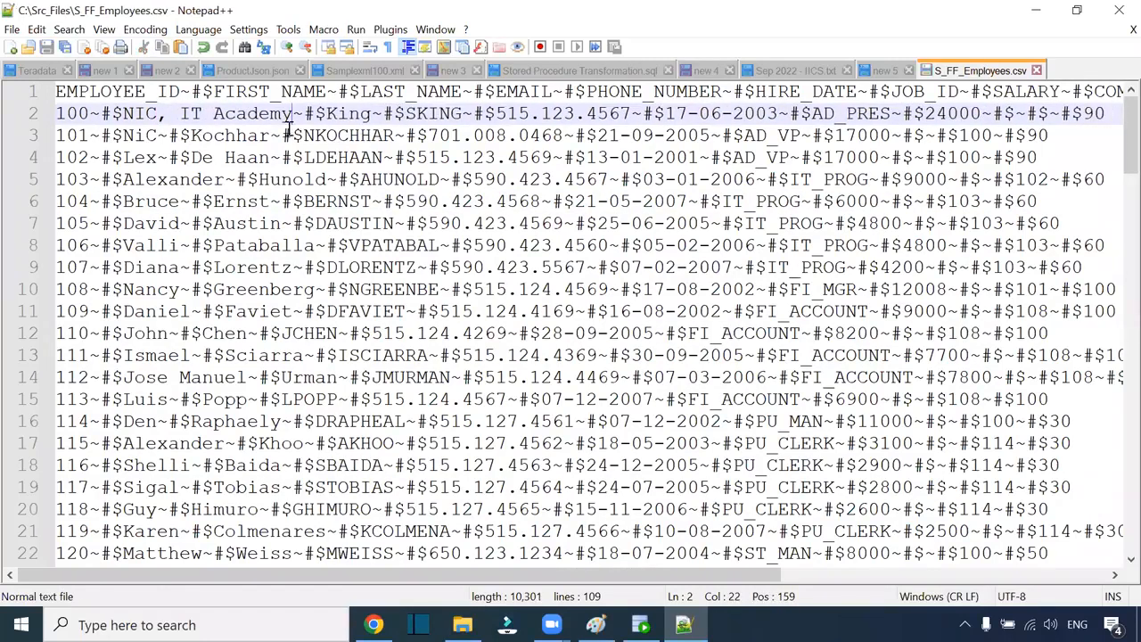
{"action": "left_click", "coordinate": [724, 288]}
{"action": "scroll", "coordinate": [755, 384], "scroll_direction": "down", "scroll_amount": 2}
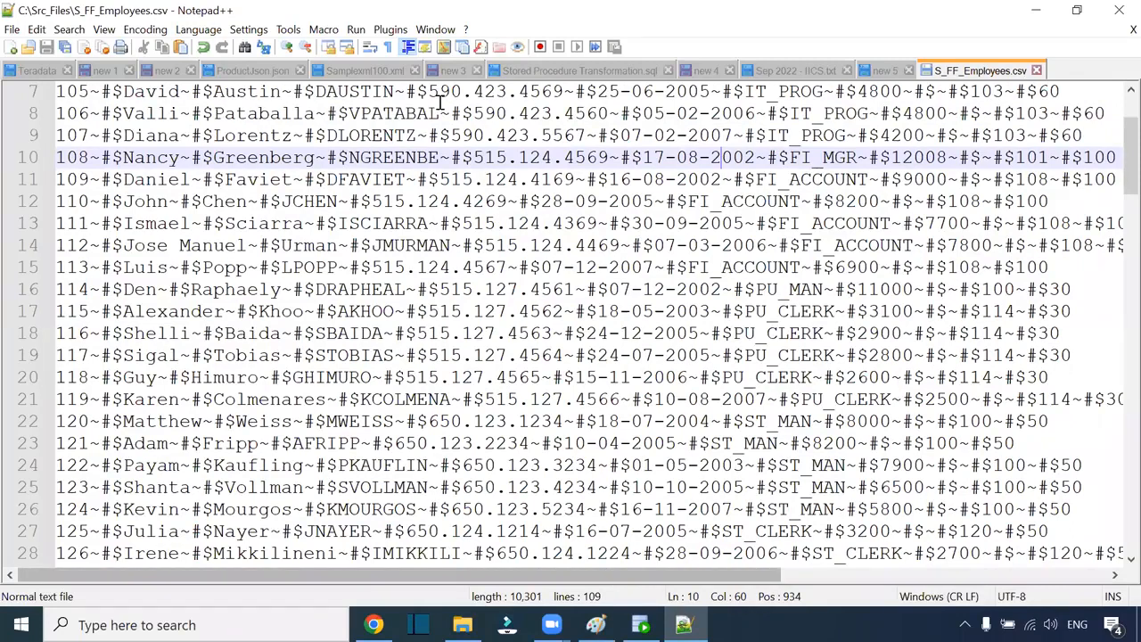
{"action": "key", "text": "alt+Tab"}
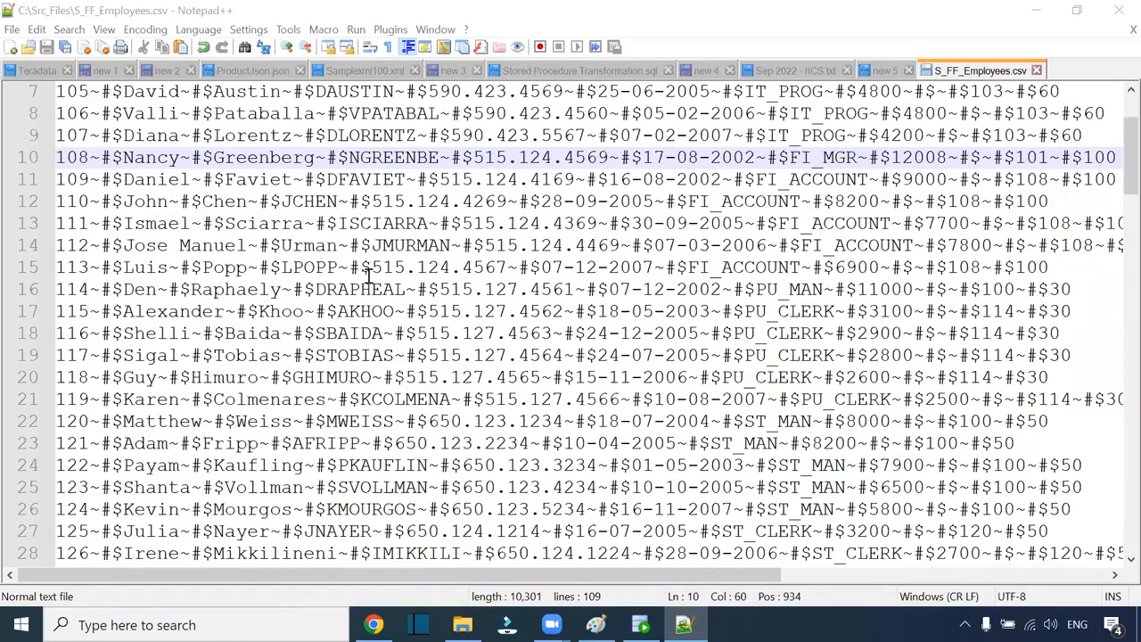
{"action": "scroll", "coordinate": [367, 276], "scroll_direction": "up", "scroll_amount": 2}
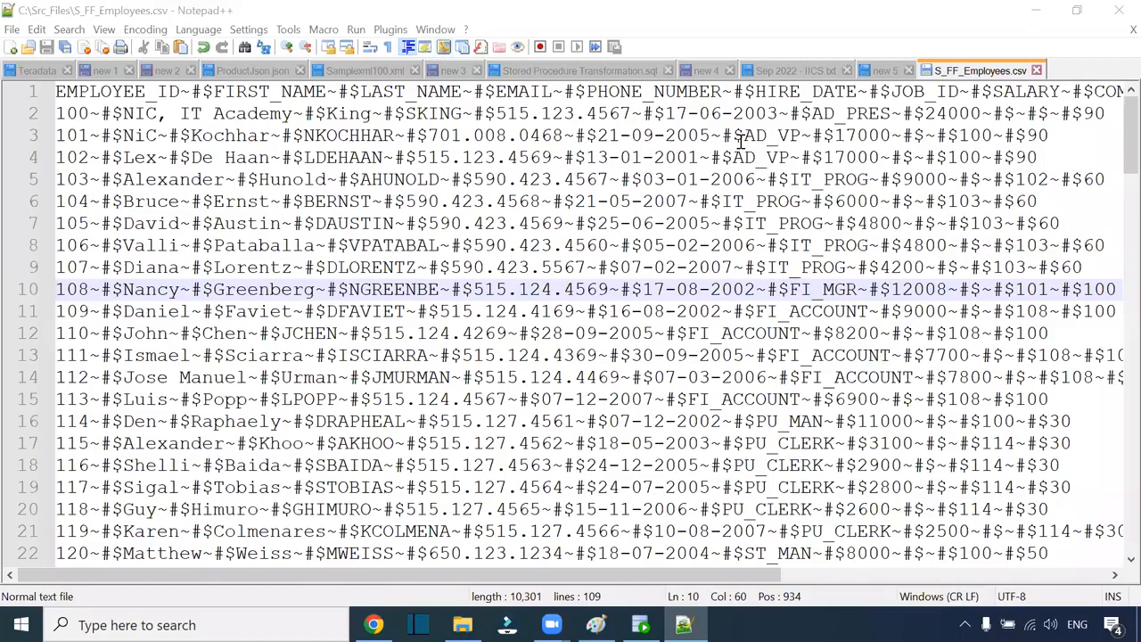
{"action": "left_click", "coordinate": [1035, 70]}
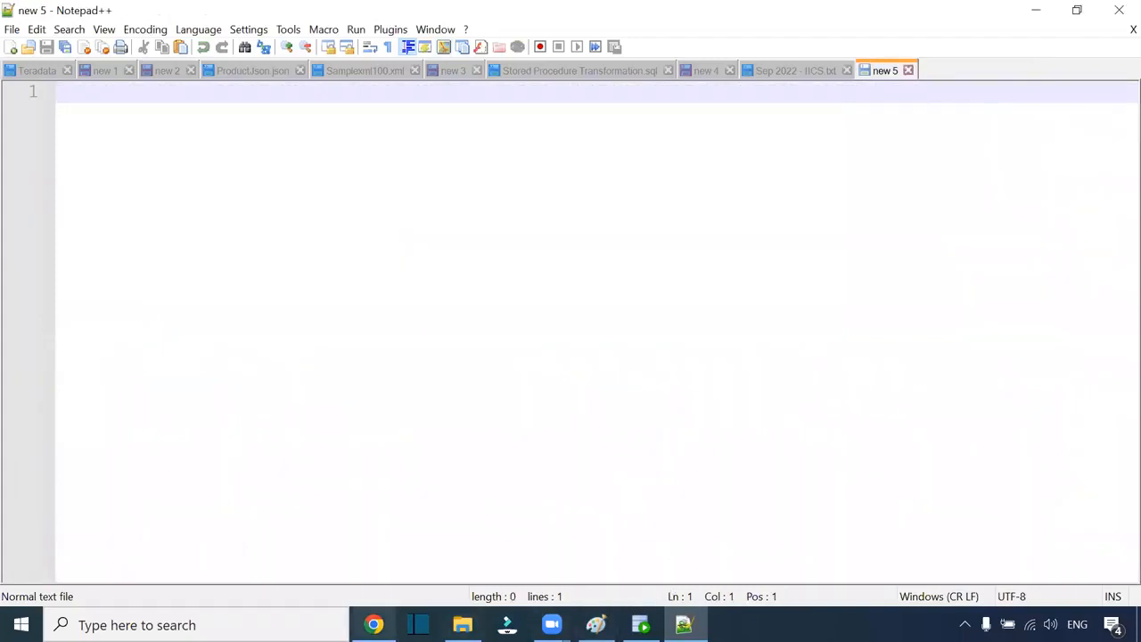
Step: Return to Informatica and reopen the m_S_FF_Employees_Data mapping
{"action": "left_click", "coordinate": [373, 624]}
{"action": "left_click", "coordinate": [970, 132]}
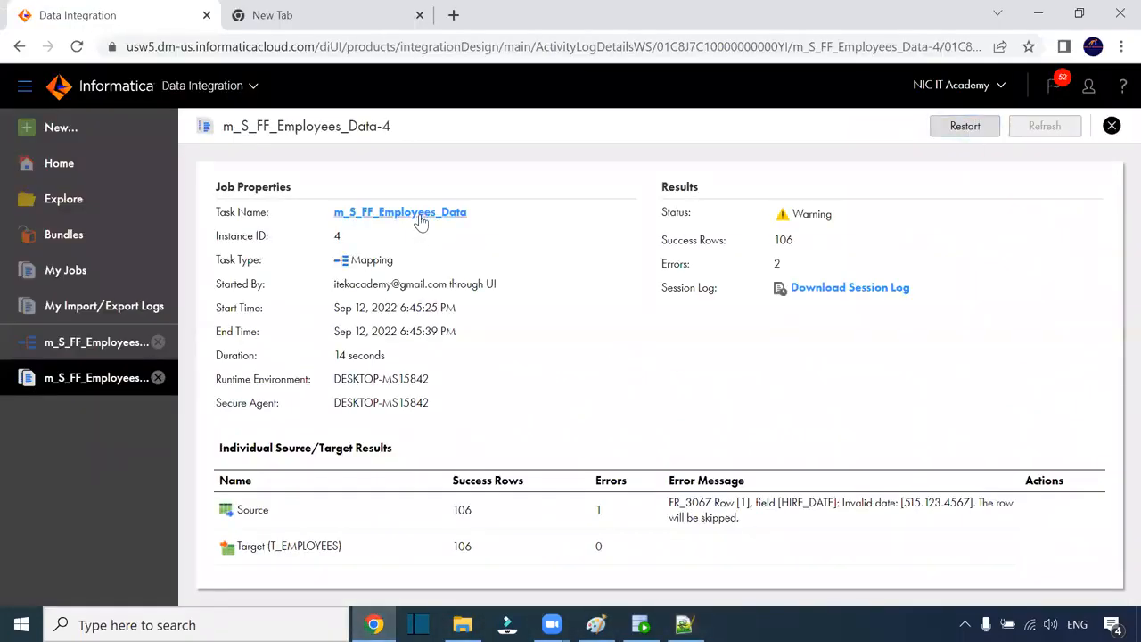
{"action": "left_click", "coordinate": [105, 349]}
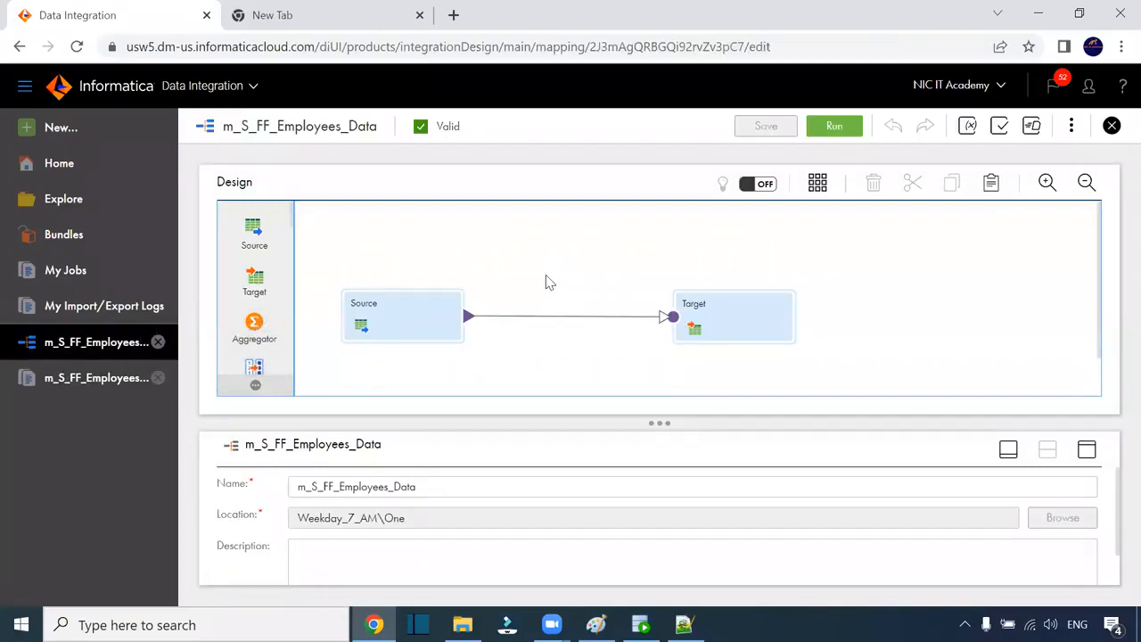
Step: Show the Source's S_FF_1 connection and S_FF_Employees.csv object in an enlarged properties panel
{"action": "left_click", "coordinate": [407, 305]}
{"action": "left_click", "coordinate": [1087, 450]}
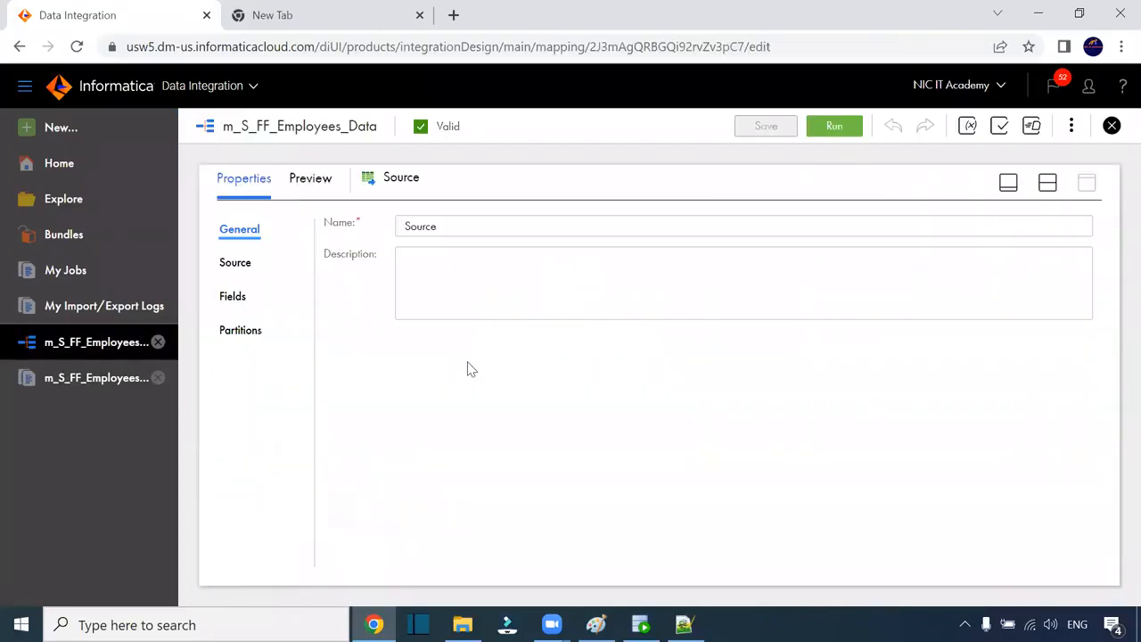
{"action": "left_click", "coordinate": [230, 298]}
{"action": "left_click", "coordinate": [242, 264]}
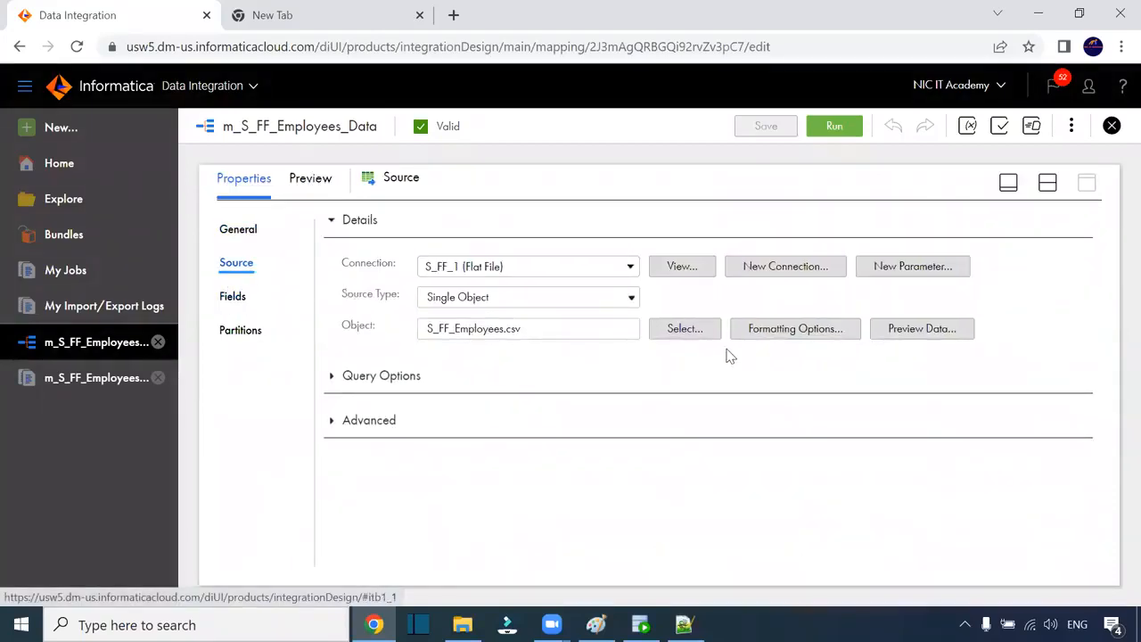
{"action": "left_click", "coordinate": [827, 335]}
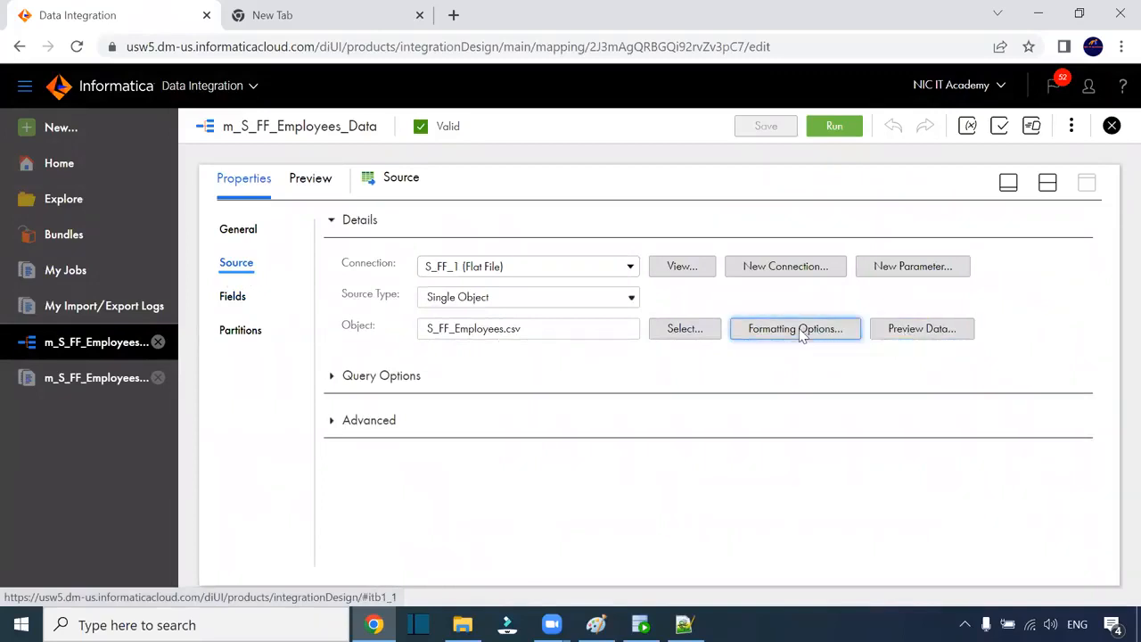
Step: Set the source Formatting Options delimiter to Other with custom value ~@#
{"action": "left_click", "coordinate": [802, 332]}
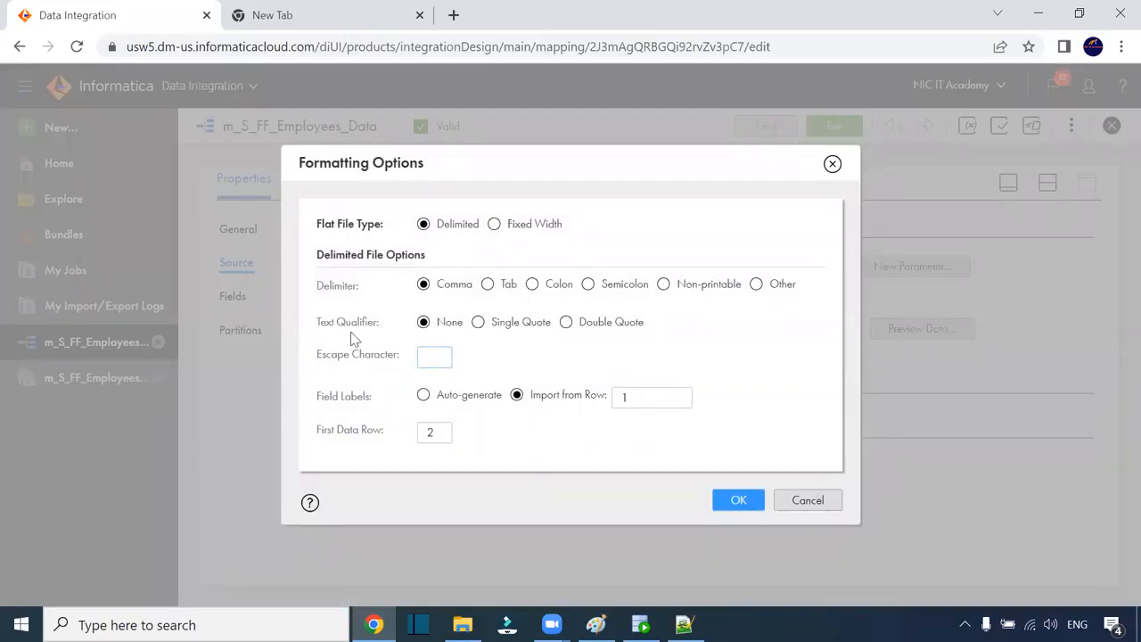
{"action": "left_click", "coordinate": [758, 287]}
{"action": "left_click", "coordinate": [401, 348]}
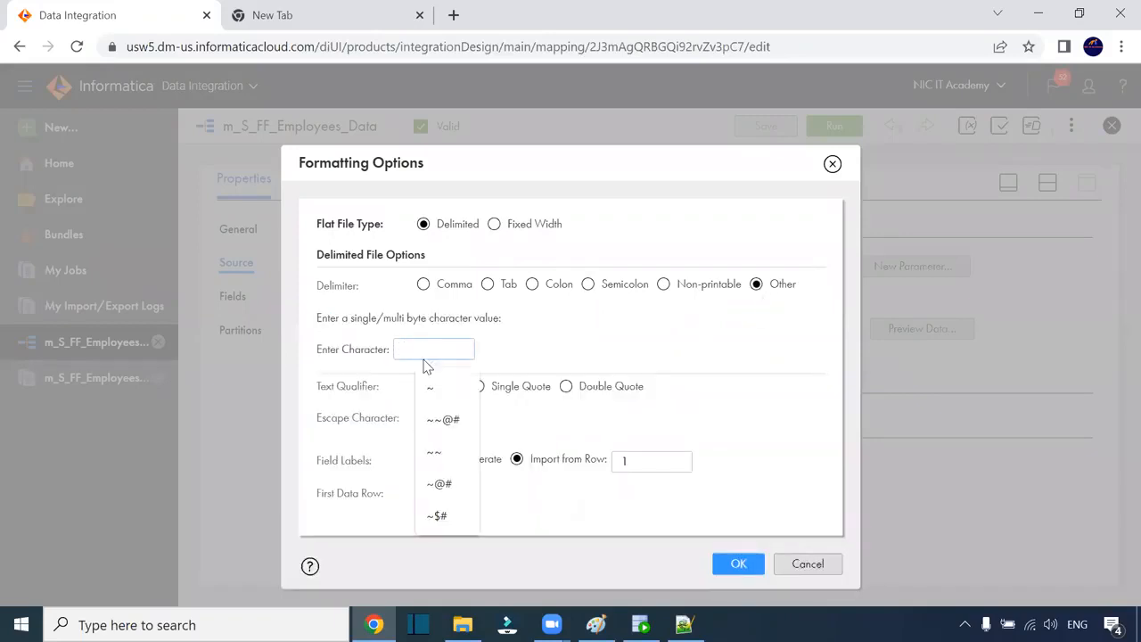
{"action": "type", "text": "~@#"}
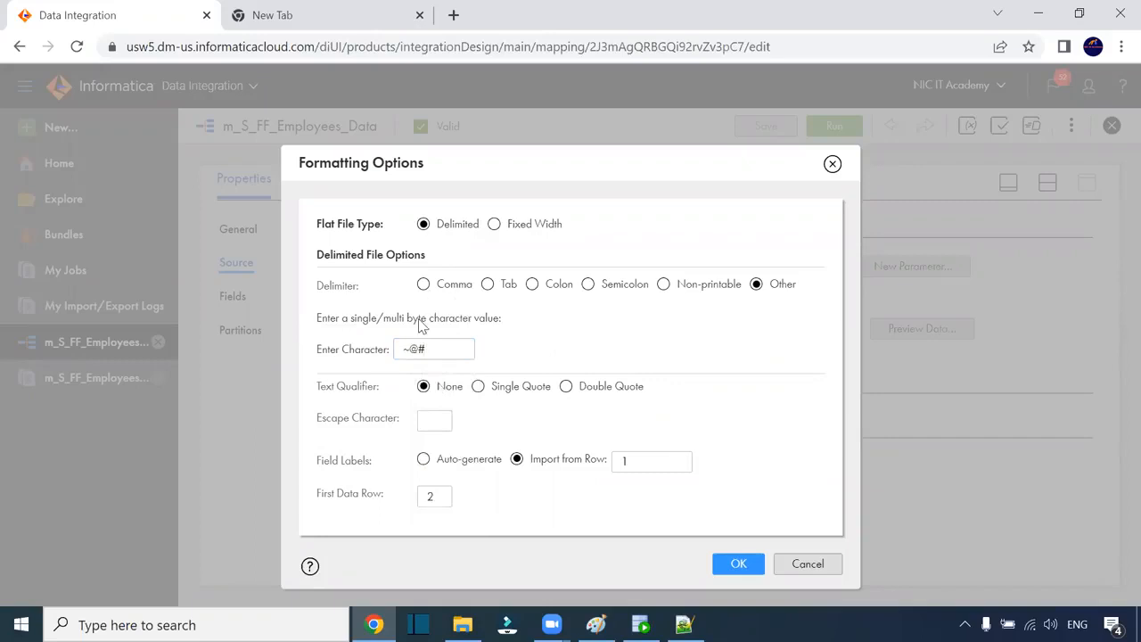
{"action": "left_click_drag", "start_coordinate": [431, 346], "coordinate": [391, 353]}
{"action": "left_click_drag", "start_coordinate": [530, 171], "coordinate": [540, 99]}
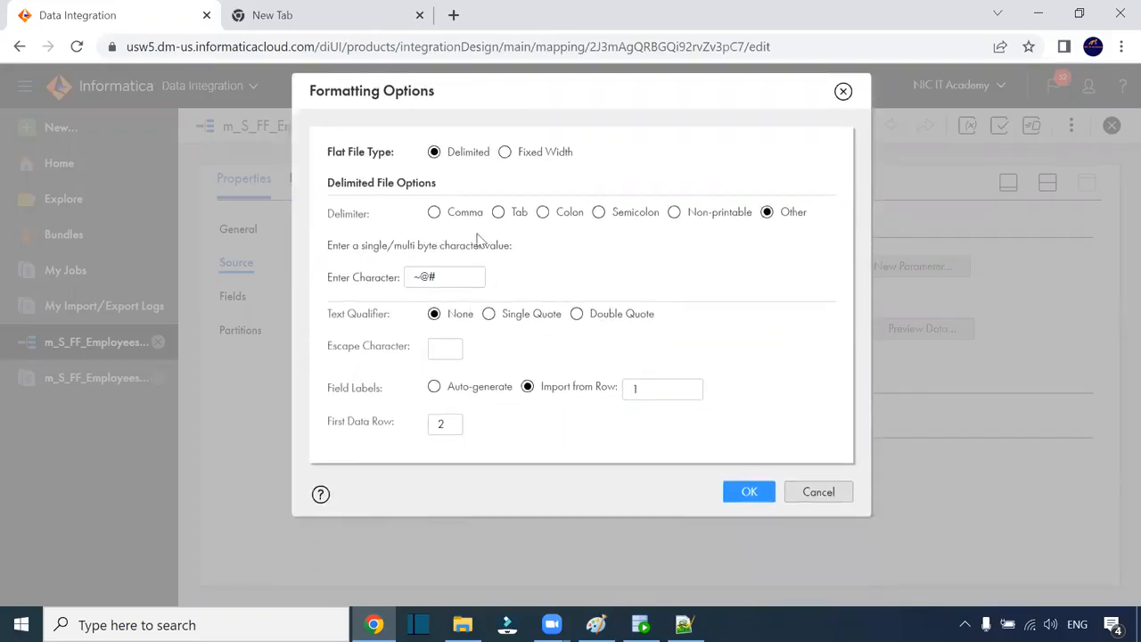
{"action": "left_click", "coordinate": [741, 495]}
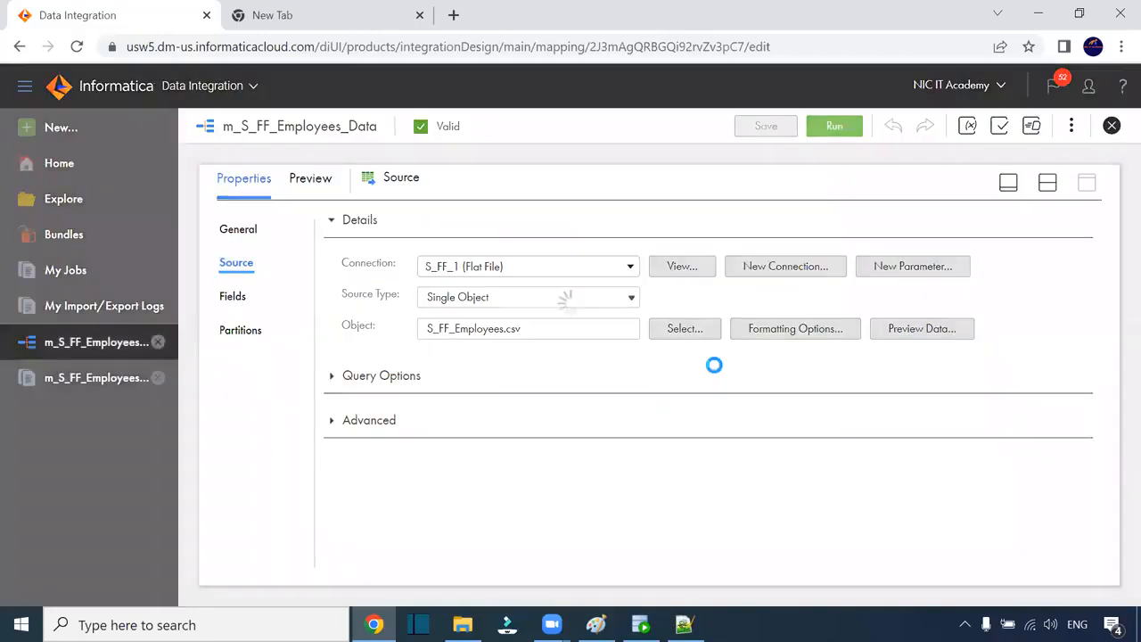
Step: Inspect S_FF_Employees.csv in Notepad++ for its ~#$ delimiters and the NIC, IT Academy comma
{"action": "left_click", "coordinate": [768, 130]}
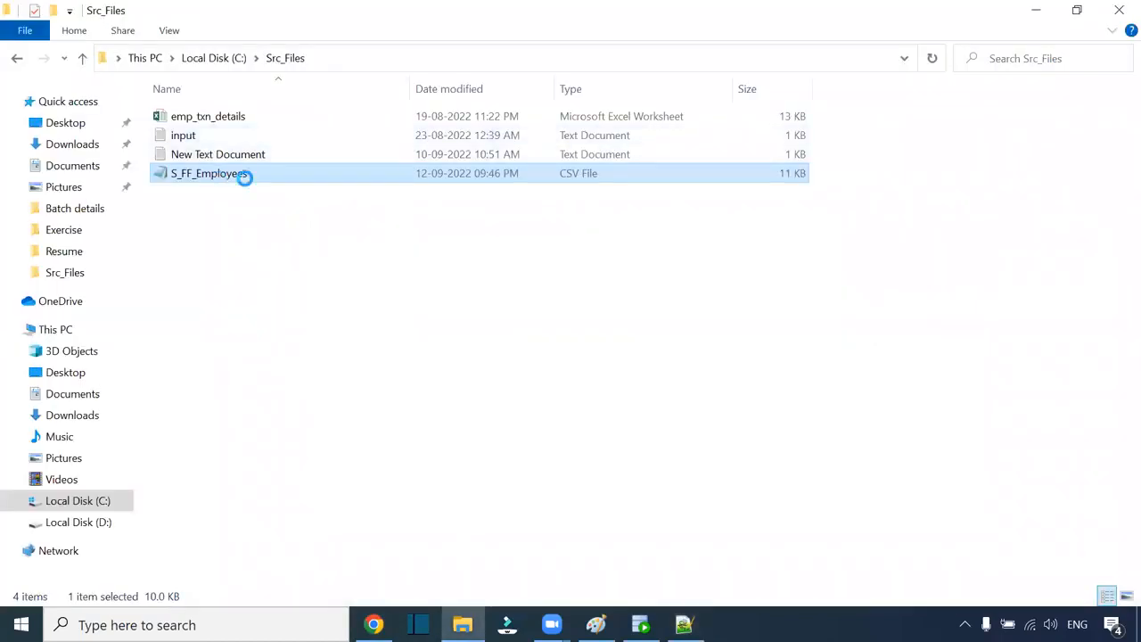
{"action": "right_click", "coordinate": [244, 177]}
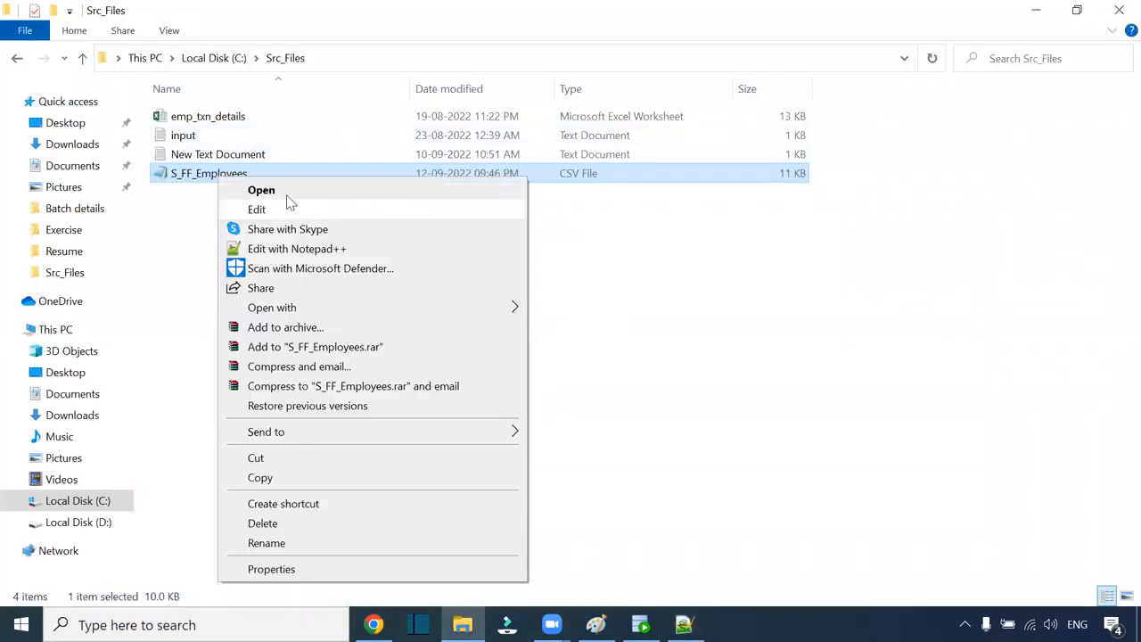
{"action": "left_click", "coordinate": [318, 247]}
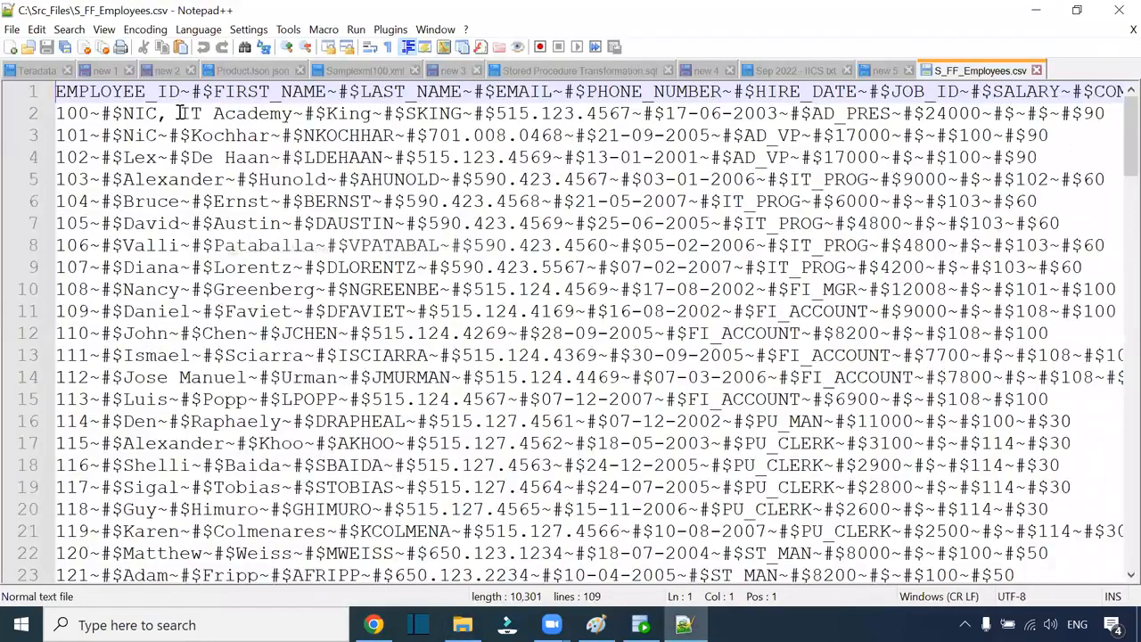
{"action": "left_click_drag", "start_coordinate": [124, 114], "coordinate": [92, 113]}
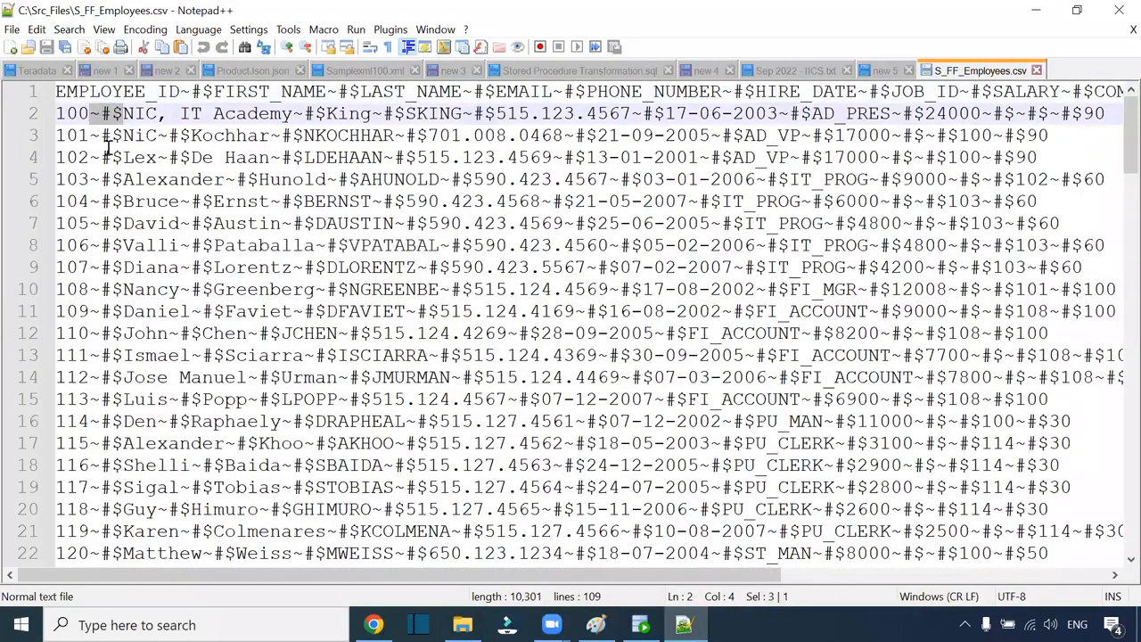
{"action": "left_click_drag", "start_coordinate": [90, 113], "coordinate": [116, 114]}
{"action": "left_click", "coordinate": [161, 115]}
{"action": "left_click_drag", "start_coordinate": [161, 118], "coordinate": [168, 118]}
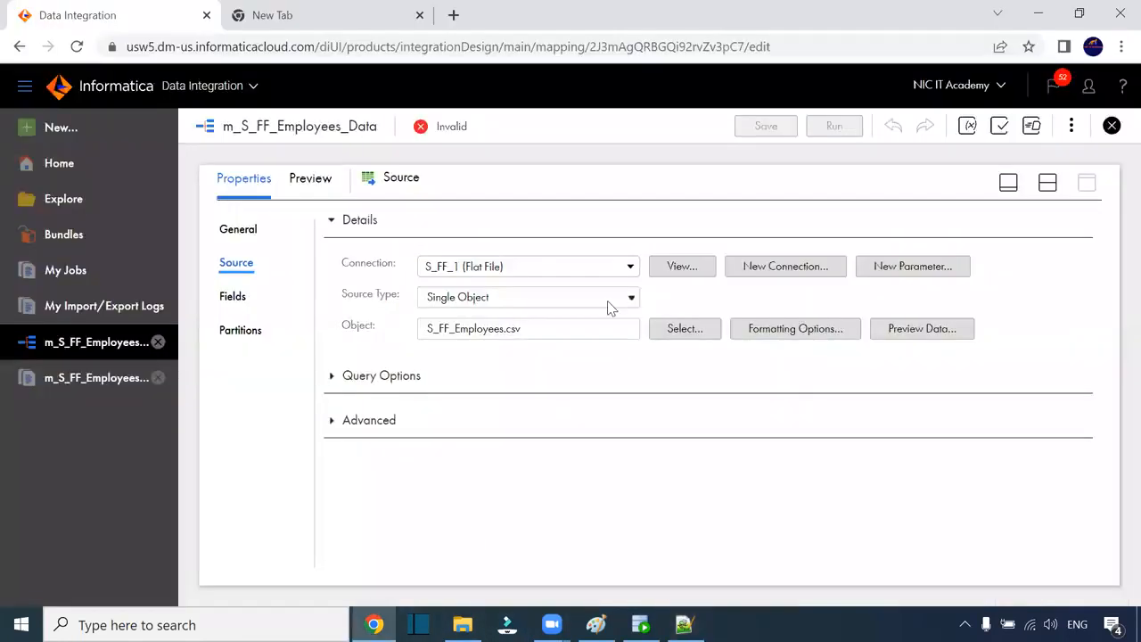
{"action": "left_click", "coordinate": [375, 624]}
{"action": "left_click", "coordinate": [998, 128]}
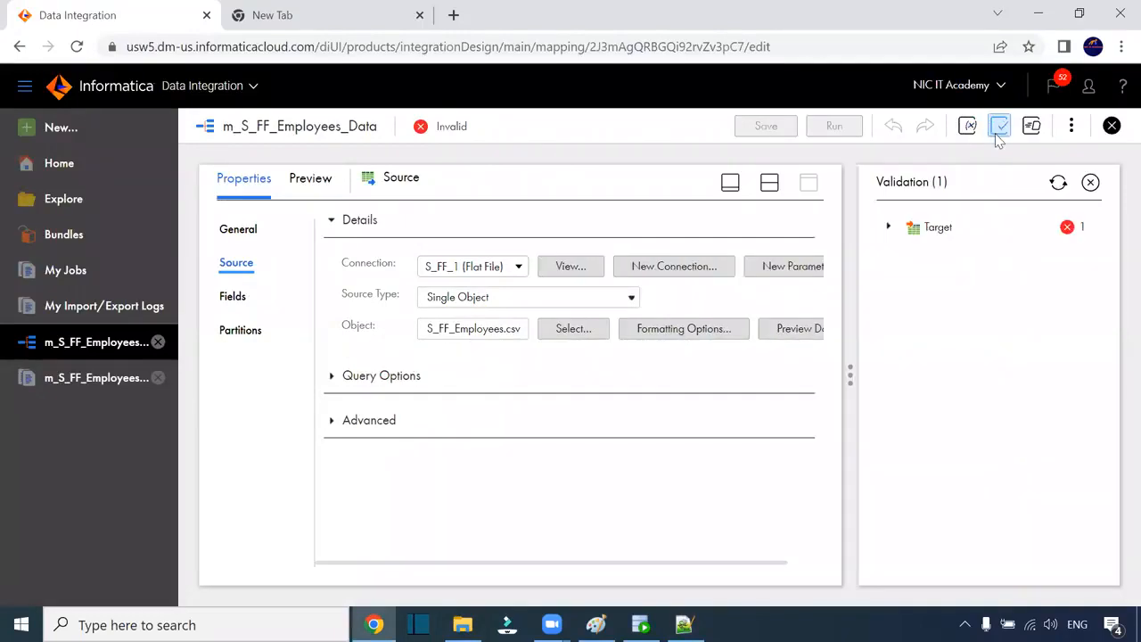
{"action": "left_click", "coordinate": [888, 228]}
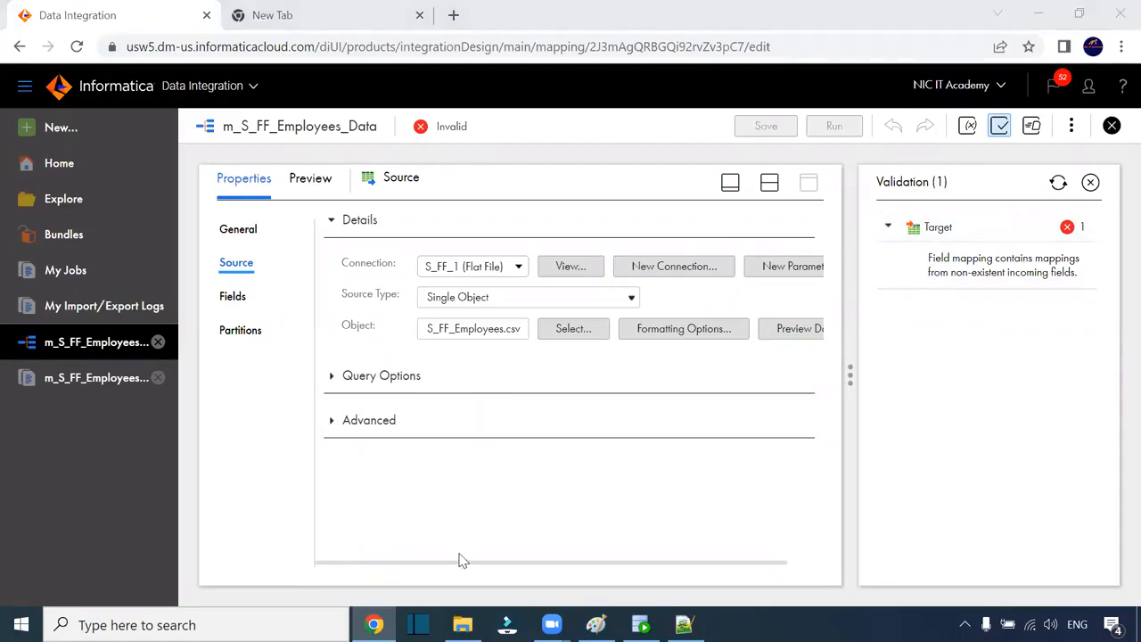
{"action": "left_click", "coordinate": [1090, 181]}
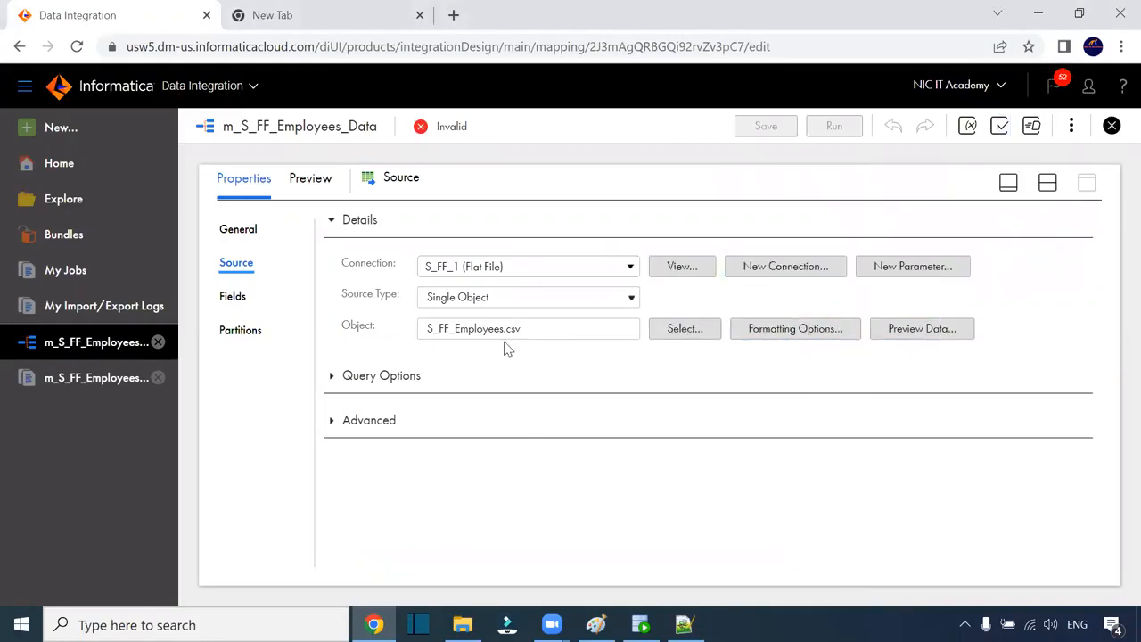
{"action": "left_click", "coordinate": [683, 624]}
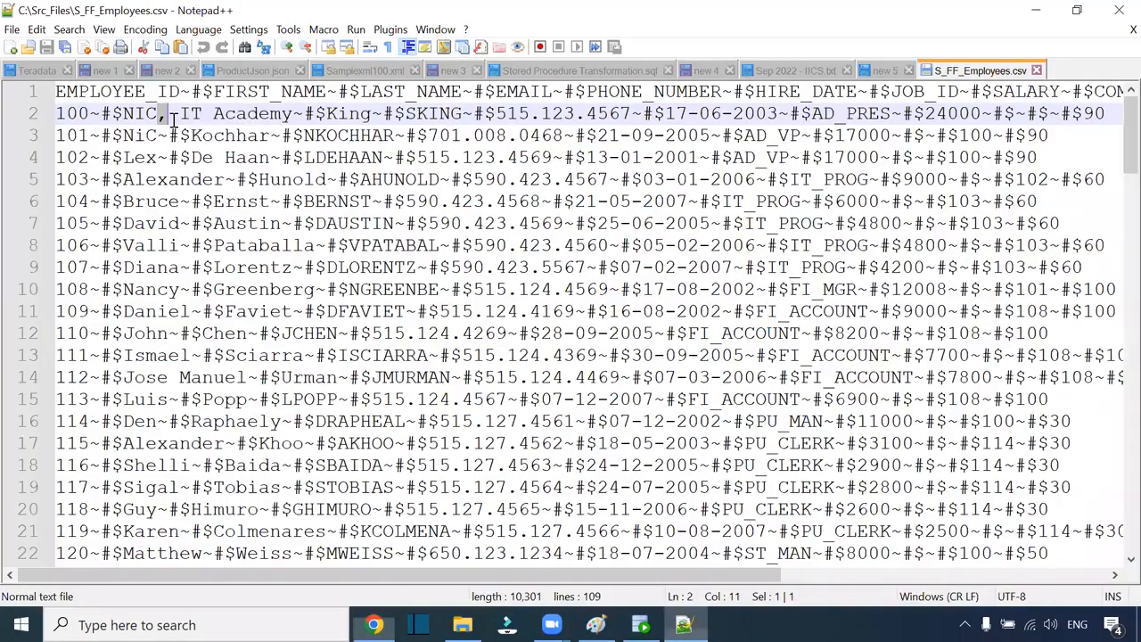
{"action": "left_click", "coordinate": [114, 108]}
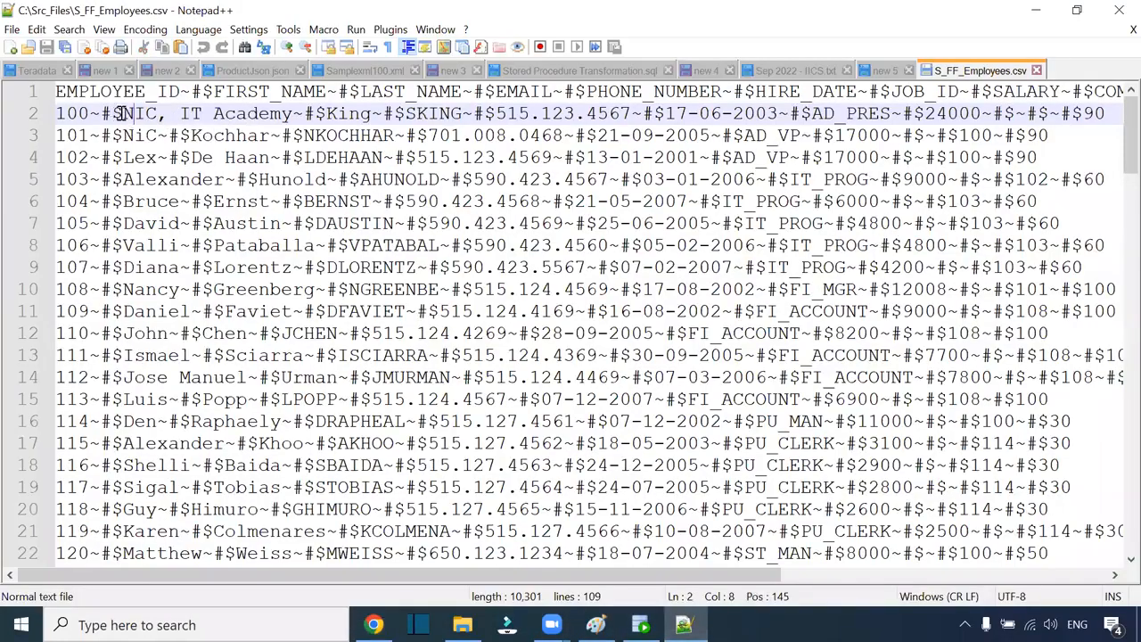
{"action": "left_click_drag", "start_coordinate": [121, 113], "coordinate": [94, 113]}
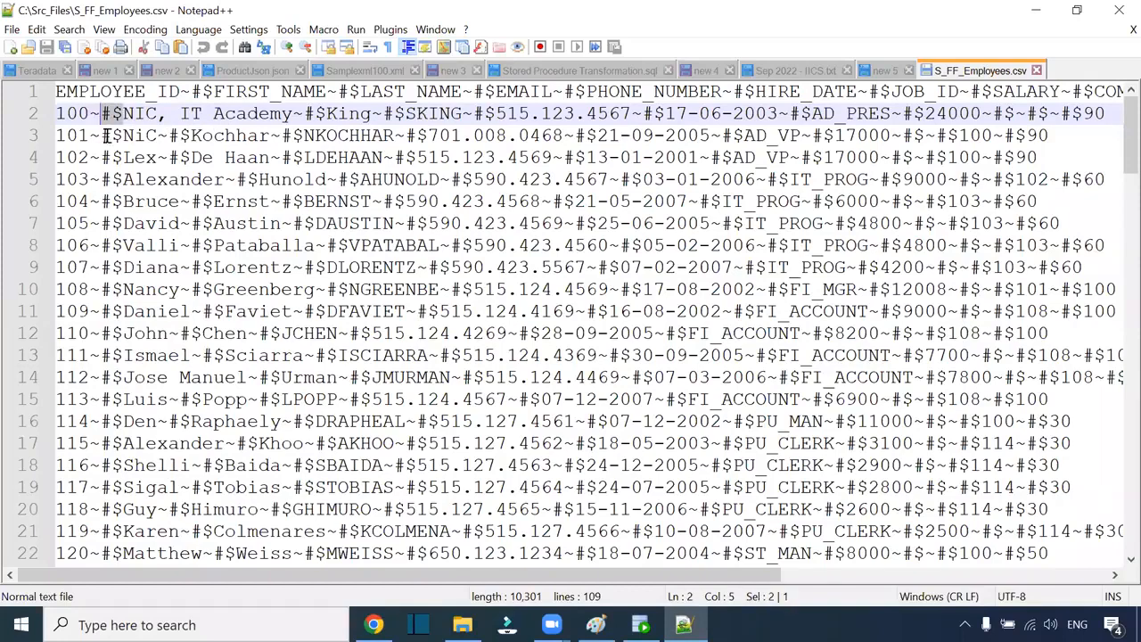
{"action": "left_click", "coordinate": [375, 624]}
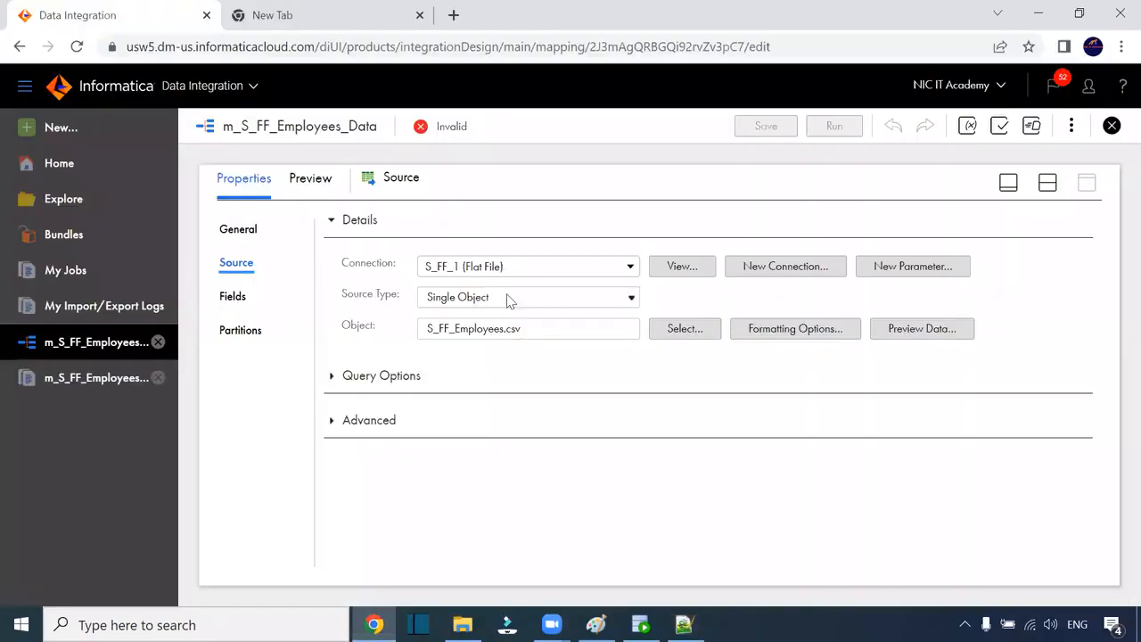
{"action": "left_click", "coordinate": [779, 329]}
Step: Change the custom source delimiter from ~@# to ~#$ and save the mapping
{"action": "left_click_drag", "start_coordinate": [439, 320], "coordinate": [401, 318]}
{"action": "type", "text": "~#$"}
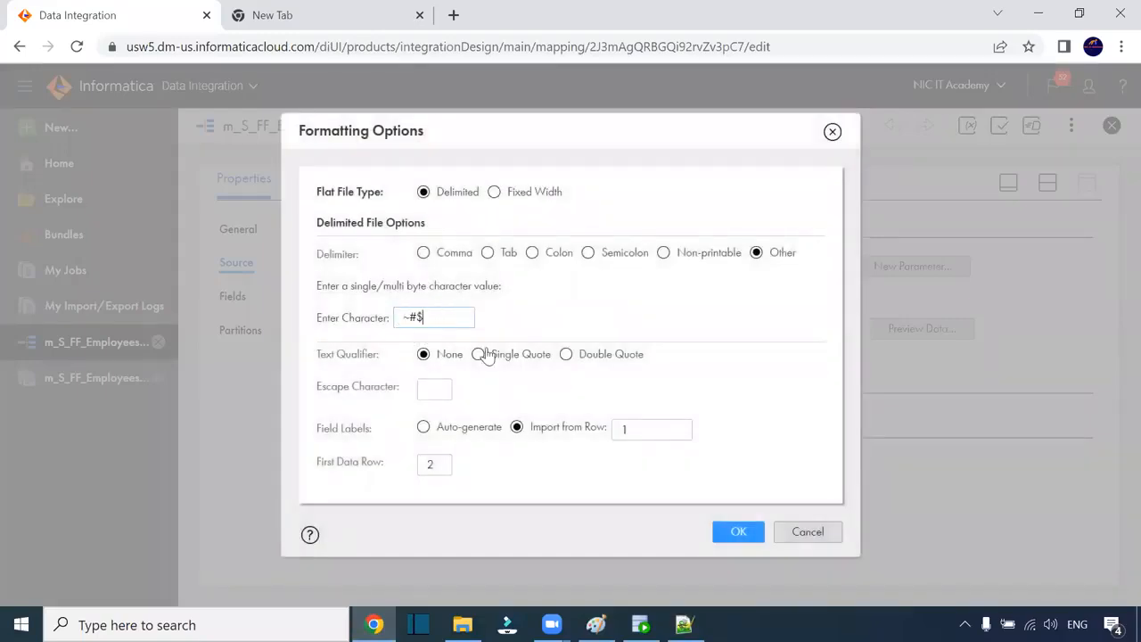
{"action": "left_click", "coordinate": [736, 531]}
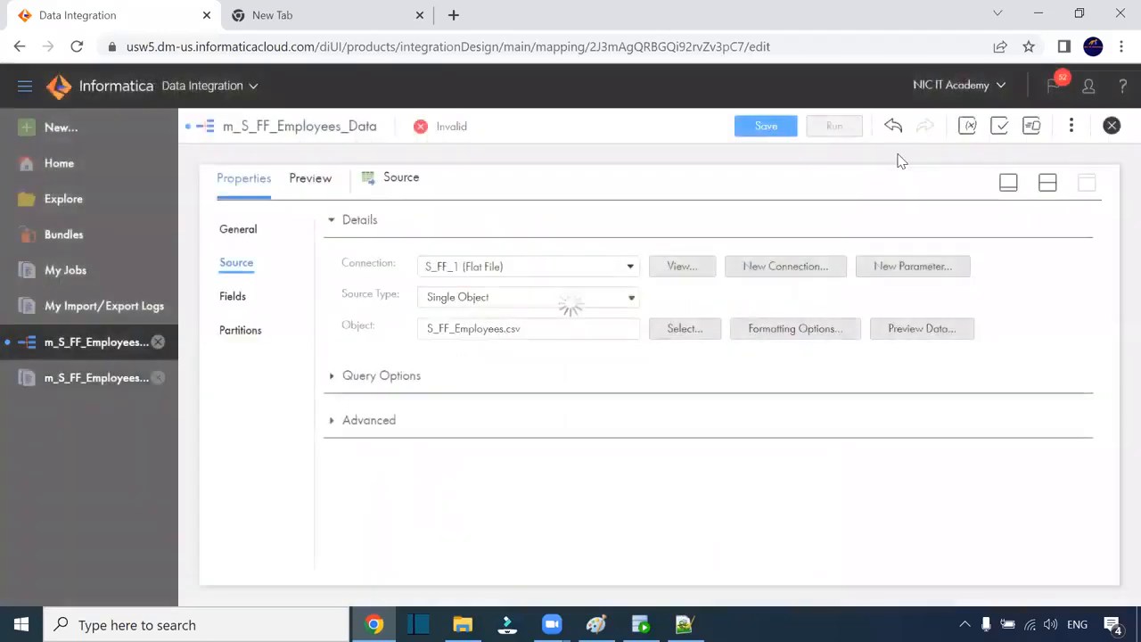
{"action": "left_click", "coordinate": [775, 125]}
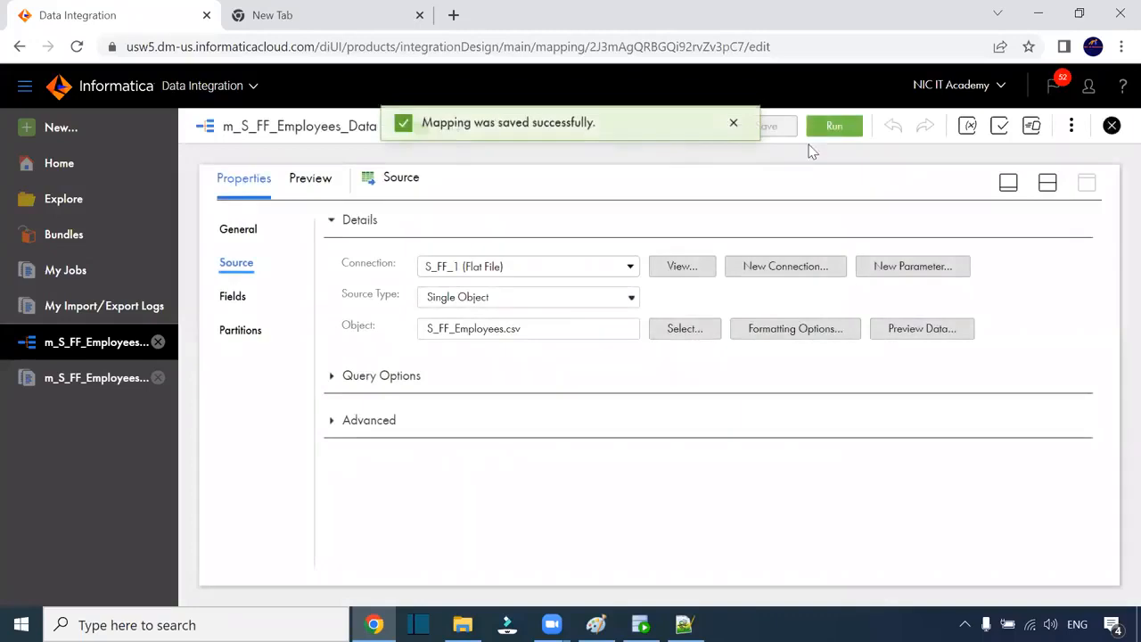
{"action": "left_click", "coordinate": [834, 127]}
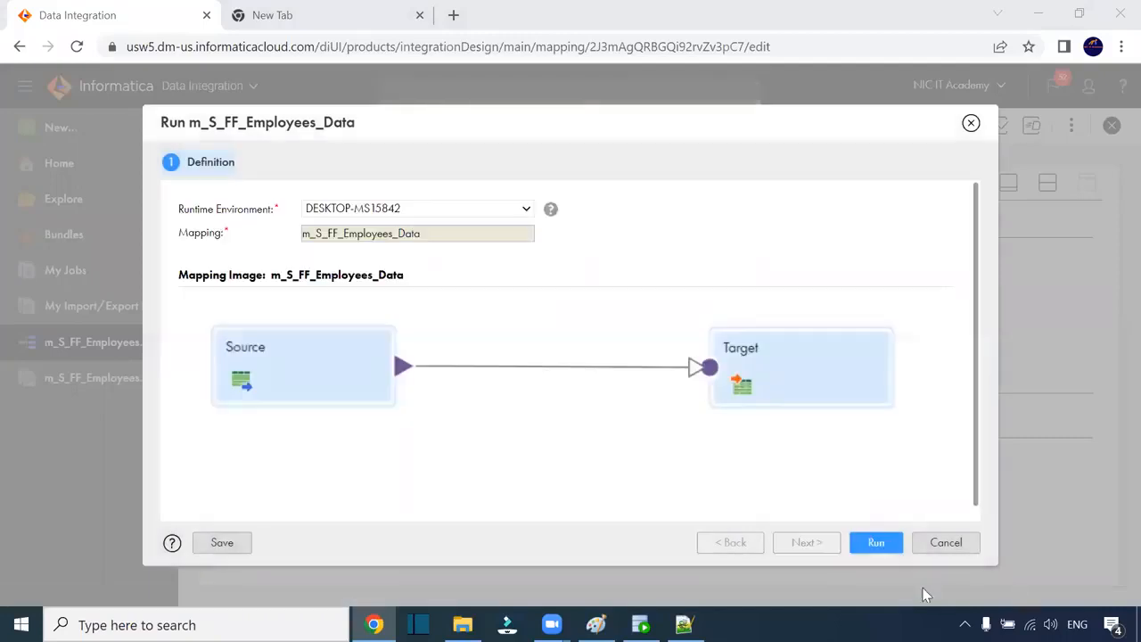
Step: Launch the run and refresh My Jobs to show m_S_FF_Employees_Data-5
{"action": "left_click", "coordinate": [876, 543]}
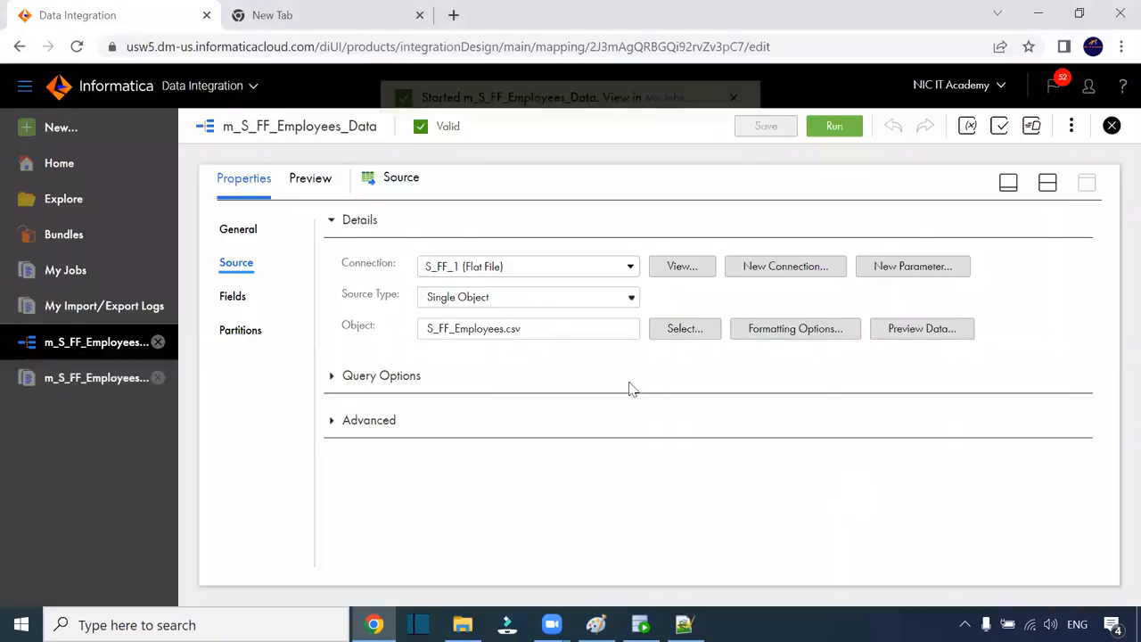
{"action": "left_click", "coordinate": [667, 122]}
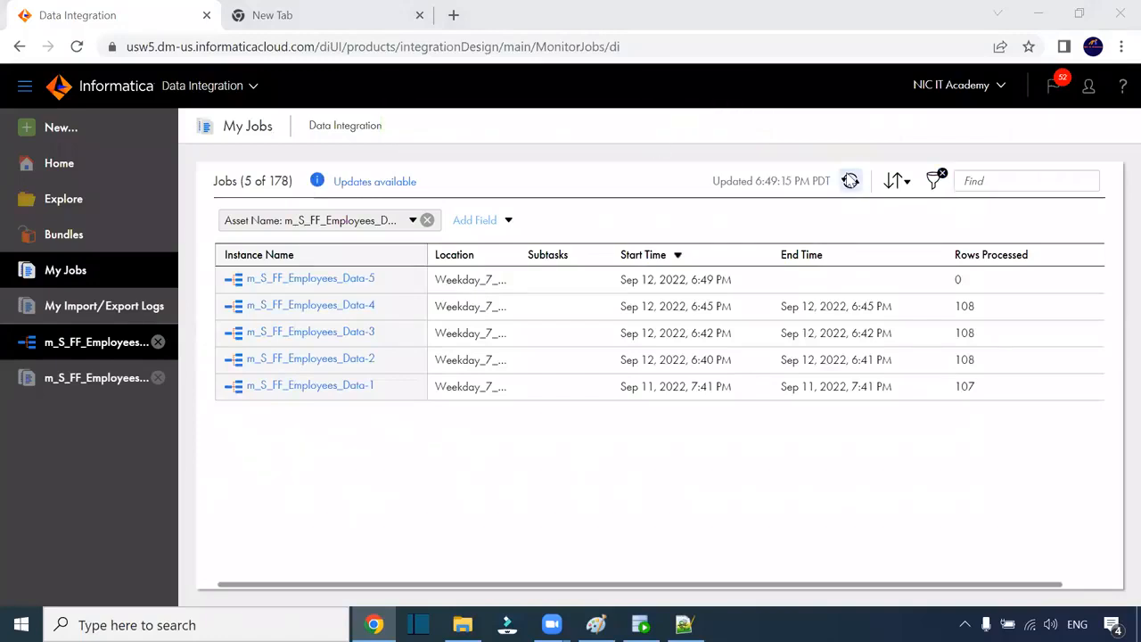
{"action": "left_click", "coordinate": [849, 181]}
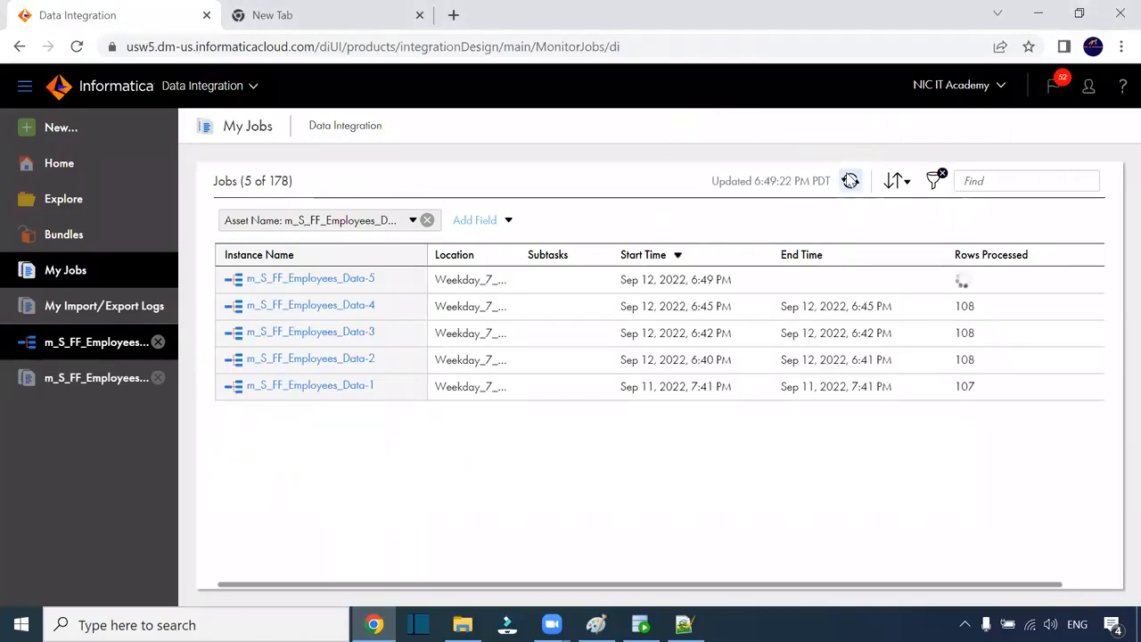
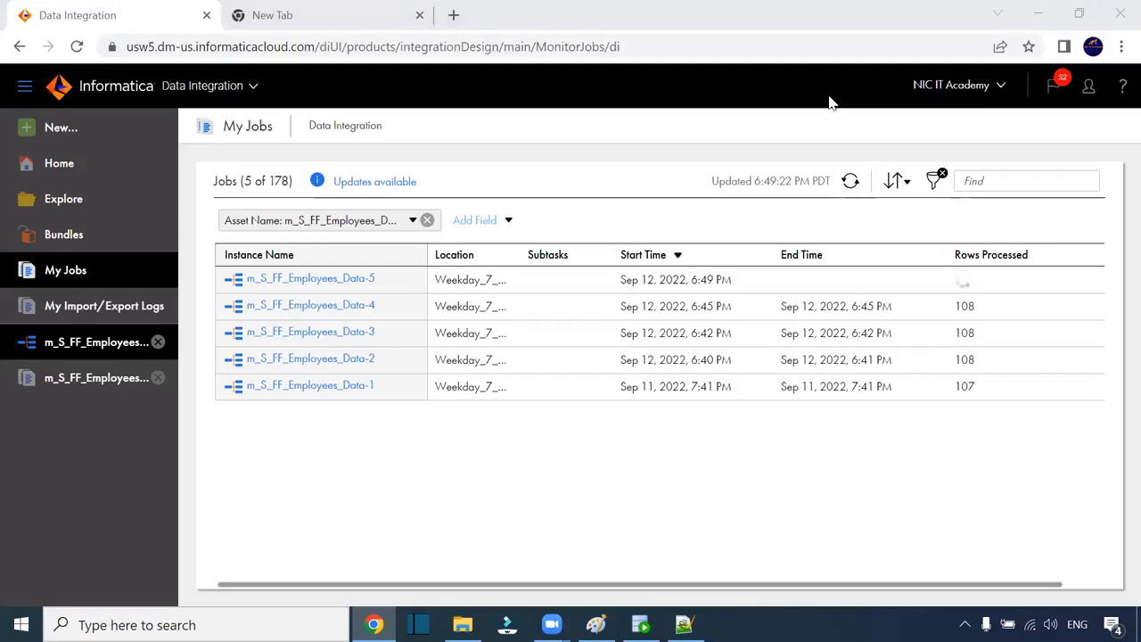
Step: Refresh My Jobs and highlight the 107 rows processed by m_S_FF_Employees_Data-5
{"action": "left_click", "coordinate": [851, 181]}
{"action": "double_click", "coordinate": [964, 279]}
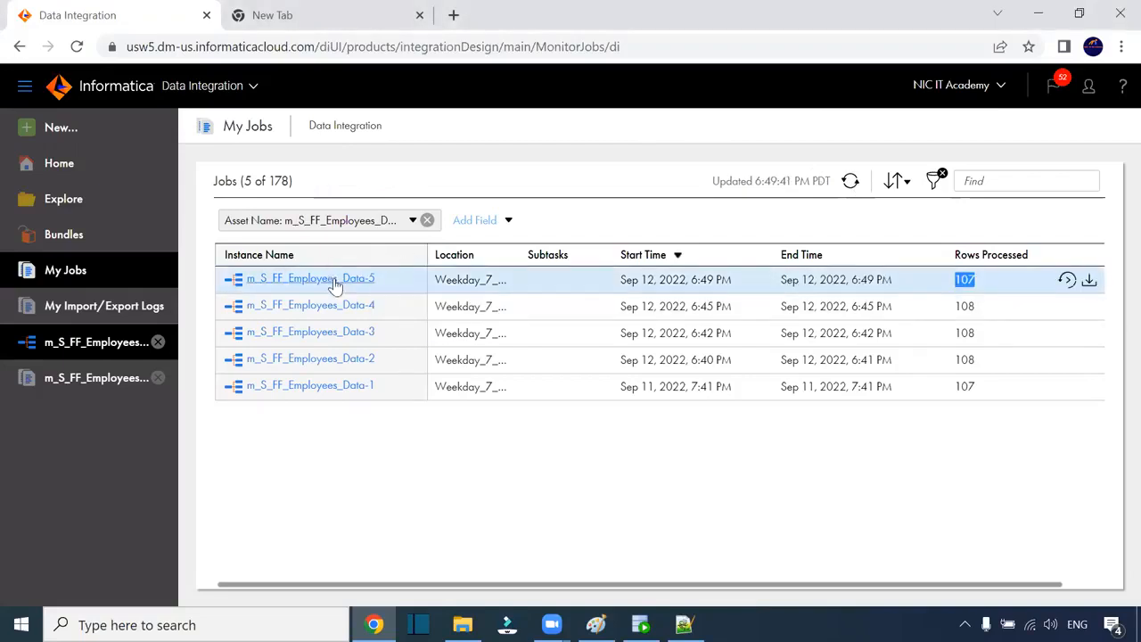
Step: Open the Data-5 run details and examine the HIRE_DATE default-value error TT_11019
{"action": "left_click", "coordinate": [335, 280]}
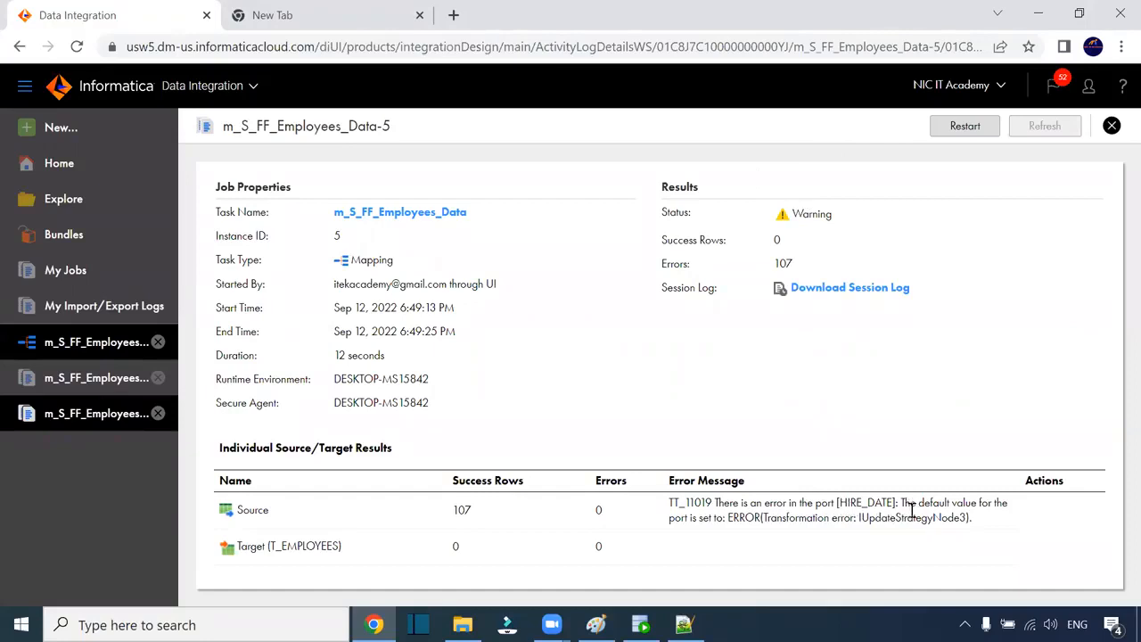
{"action": "left_click_drag", "start_coordinate": [911, 508], "coordinate": [916, 526]}
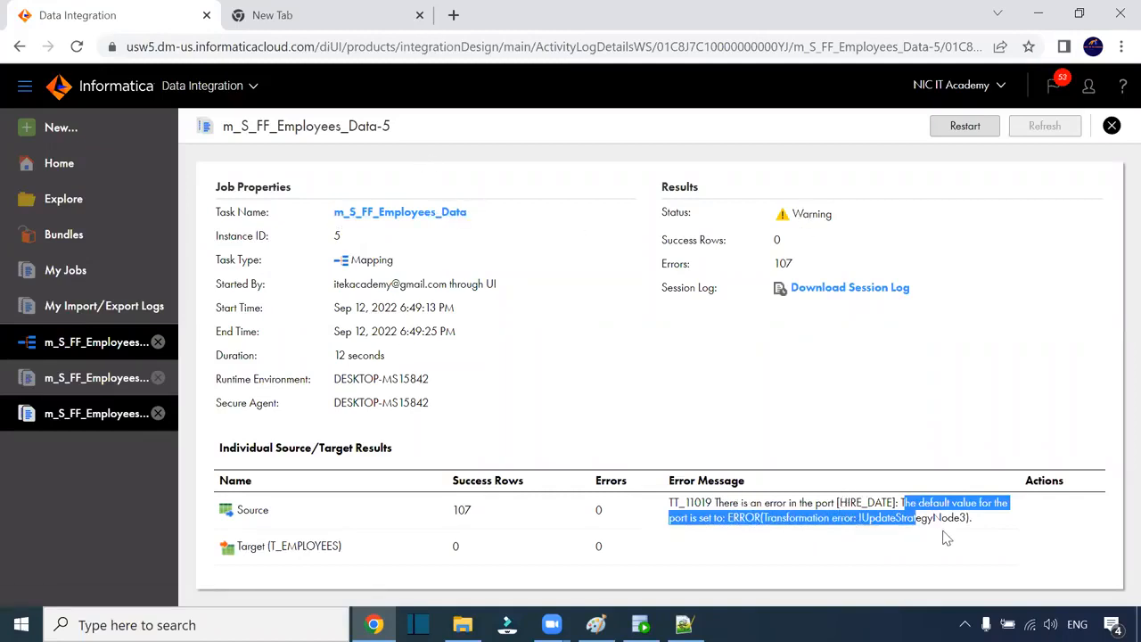
{"action": "left_click", "coordinate": [288, 49]}
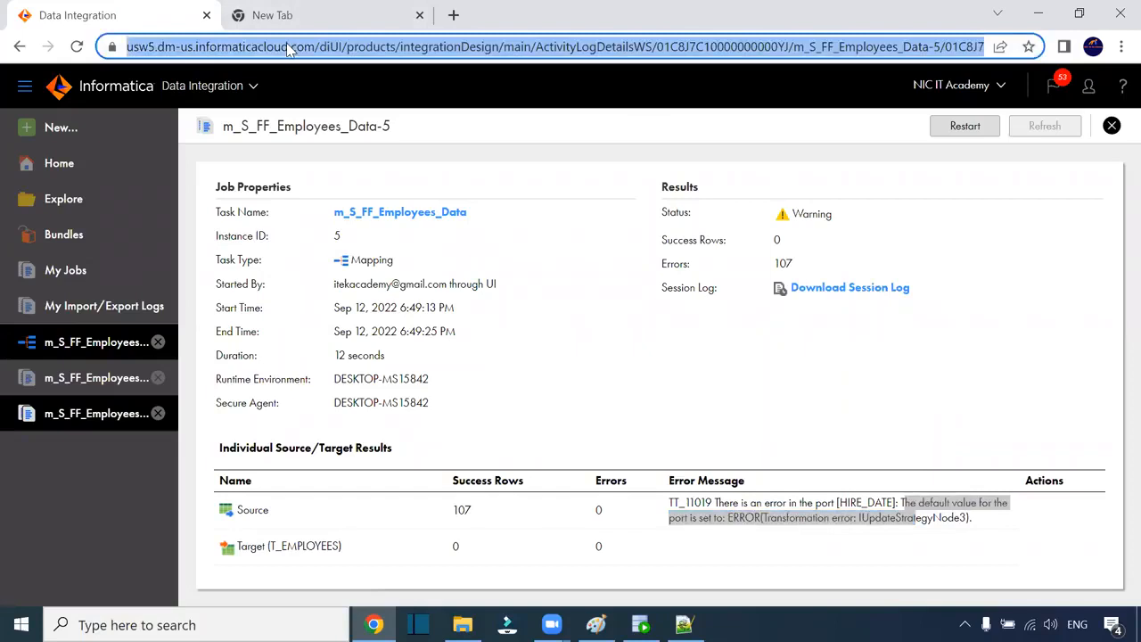
{"action": "key", "text": "Return"}
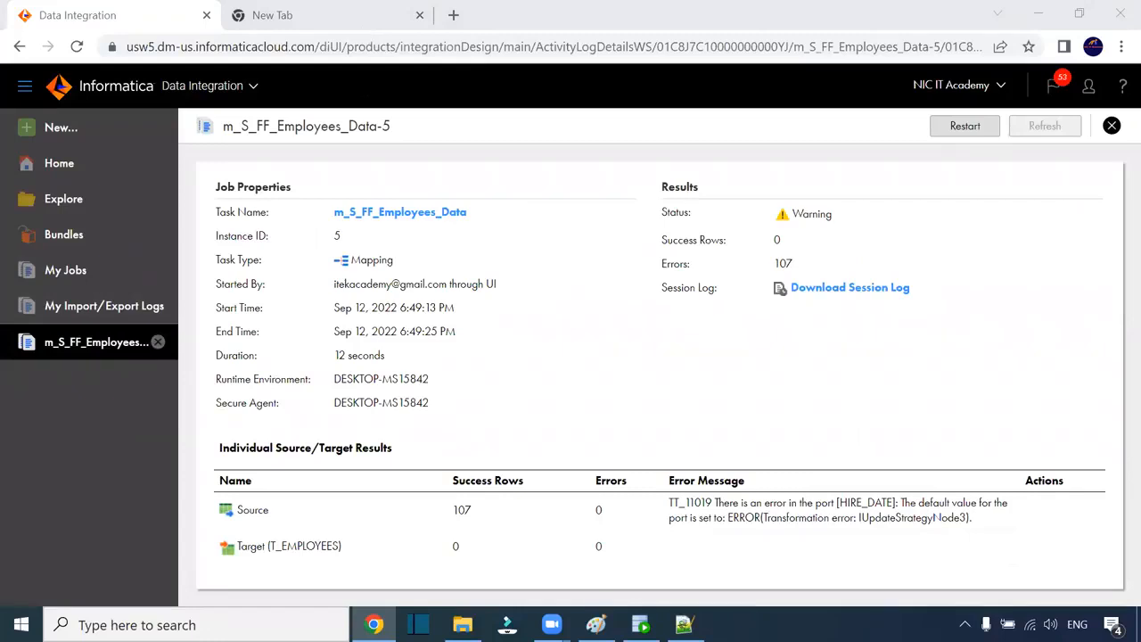
{"action": "double_click", "coordinate": [691, 503]}
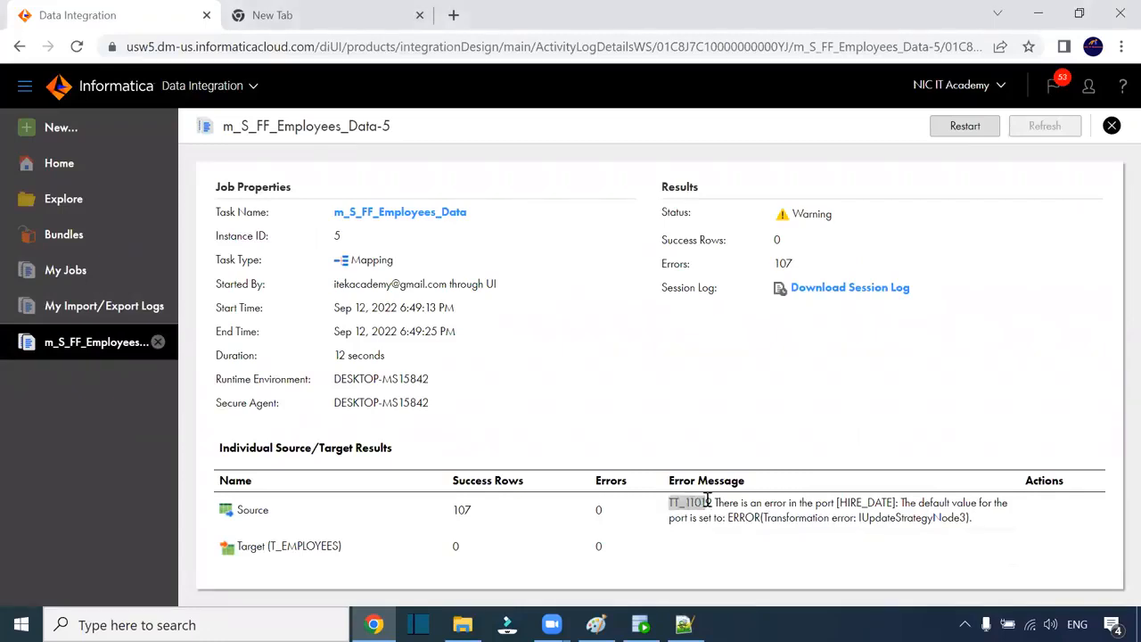
{"action": "left_click", "coordinate": [446, 214]}
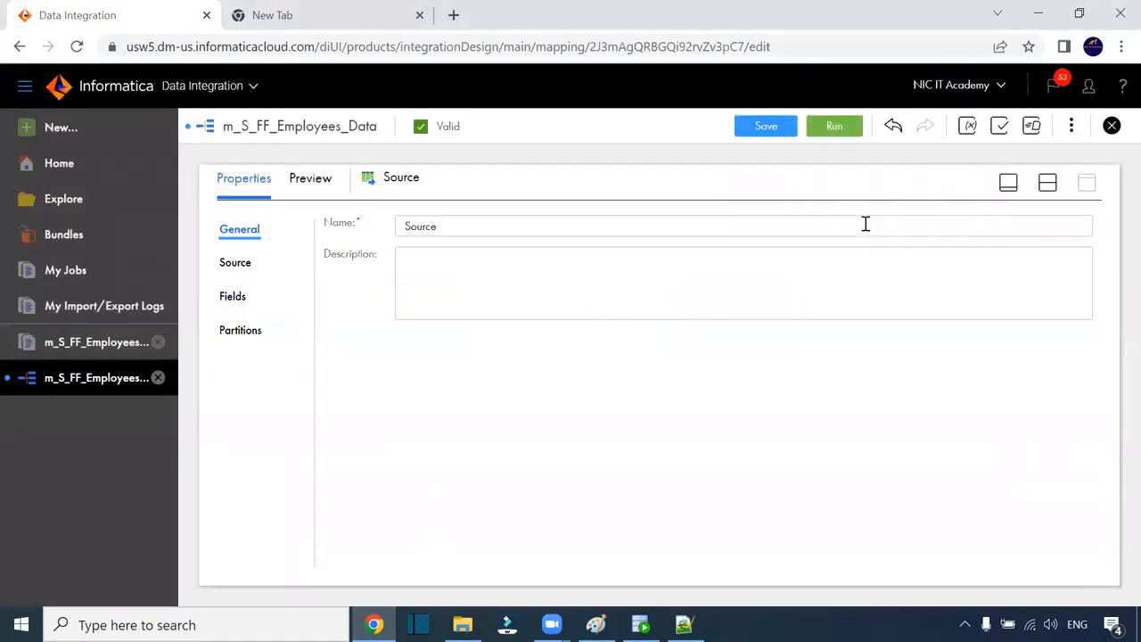
Step: Preview the S_FF_Employees.csv data read by the Source's S_FF_1 connection
{"action": "left_click", "coordinate": [238, 267]}
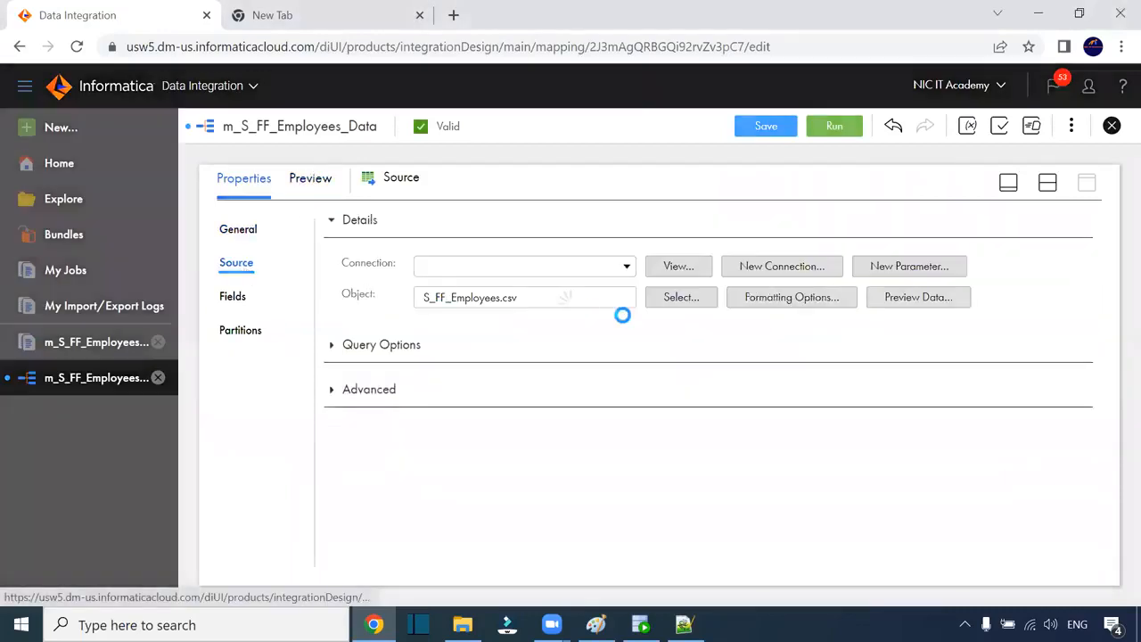
{"action": "left_click", "coordinate": [914, 337]}
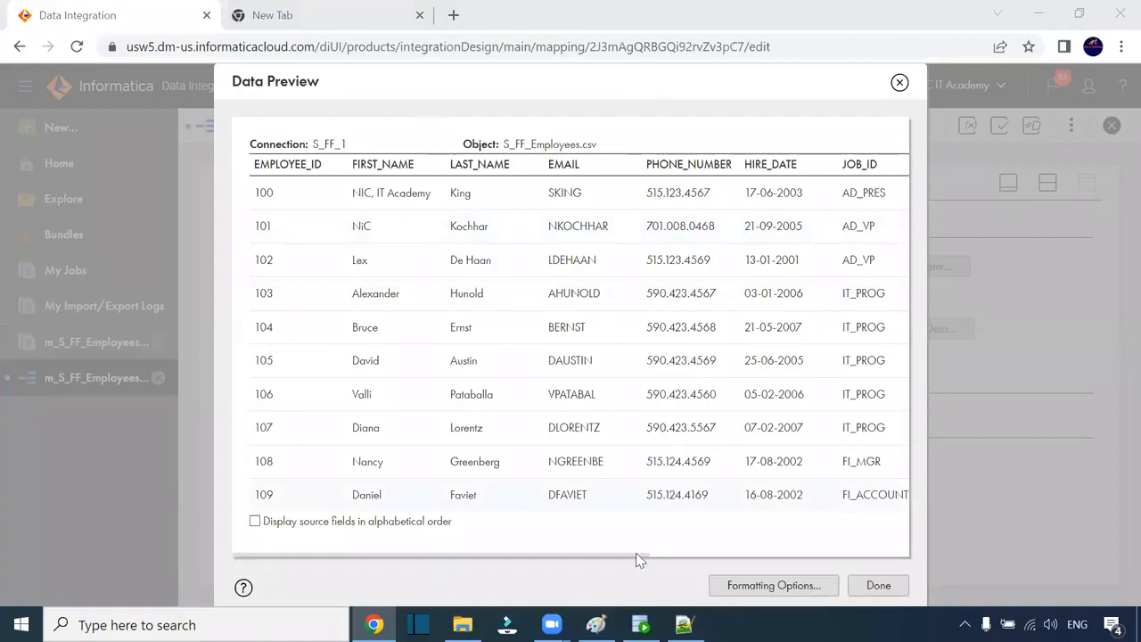
{"action": "scroll", "coordinate": [598, 374], "scroll_direction": "right", "scroll_amount": 3}
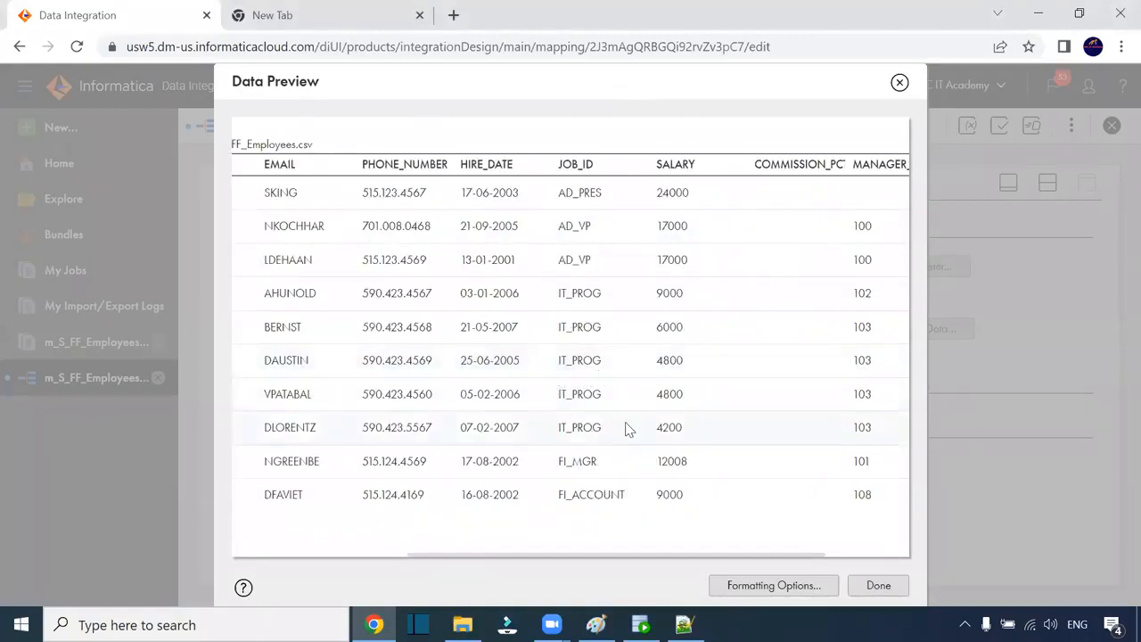
{"action": "left_click", "coordinate": [874, 585]}
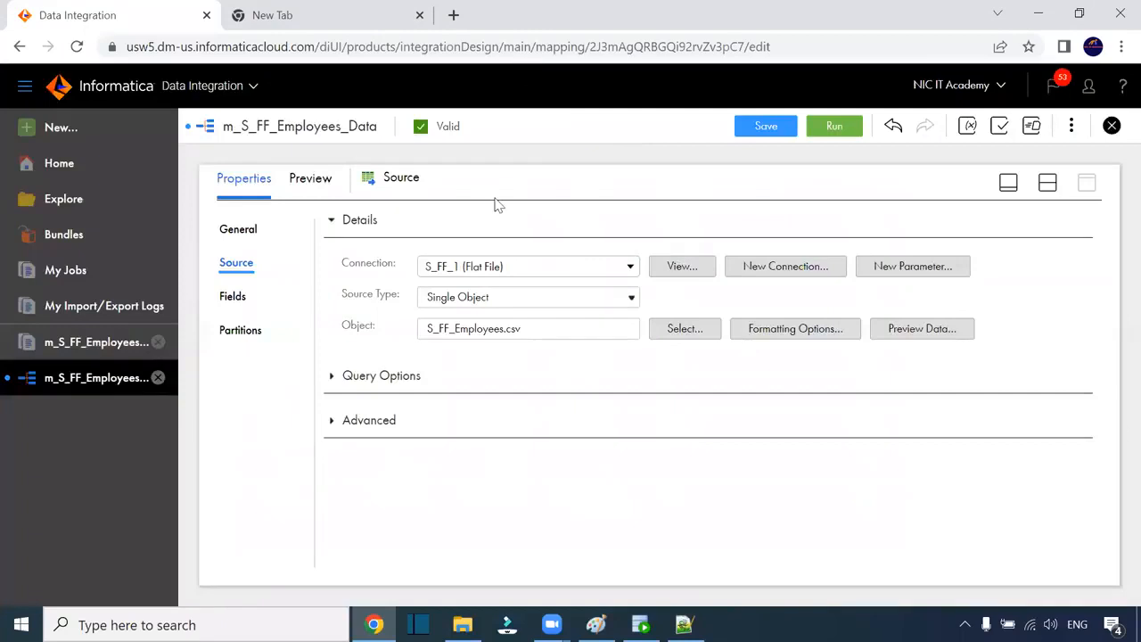
Step: Review the T_EMPLOYEES Target settings and its 11 target fields
{"action": "left_click", "coordinate": [1047, 183]}
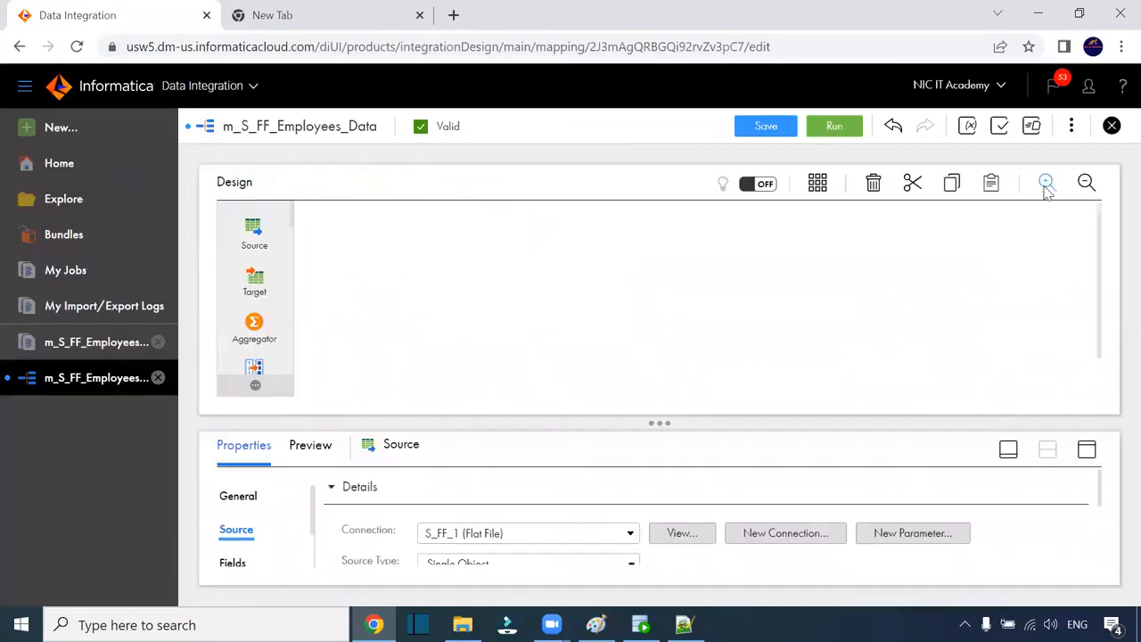
{"action": "left_click", "coordinate": [728, 317]}
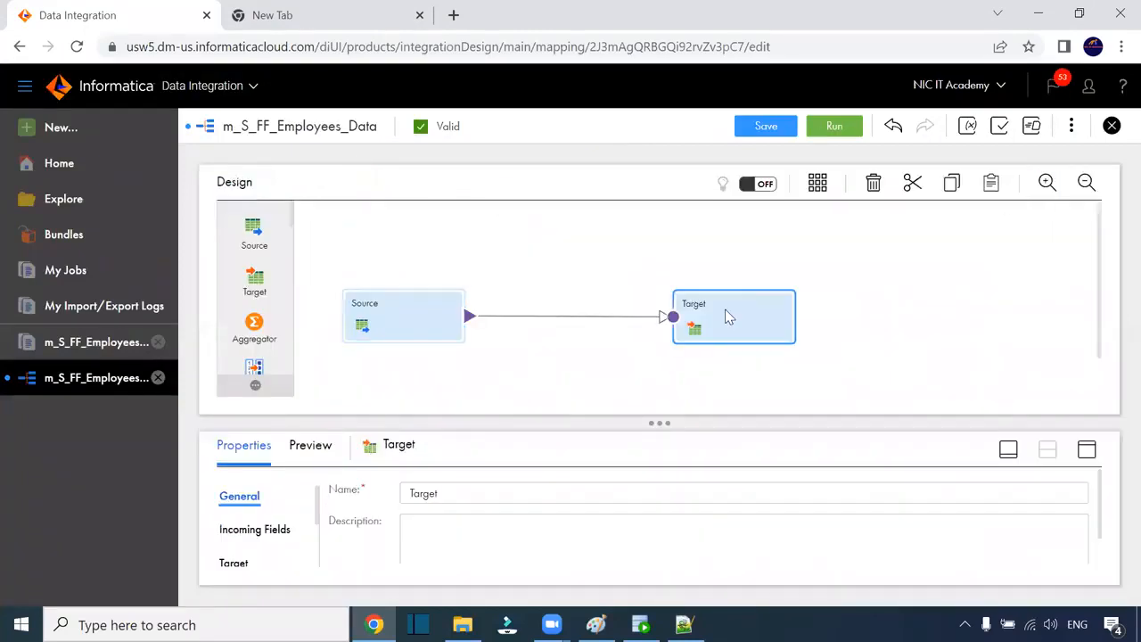
{"action": "left_click", "coordinate": [1087, 449]}
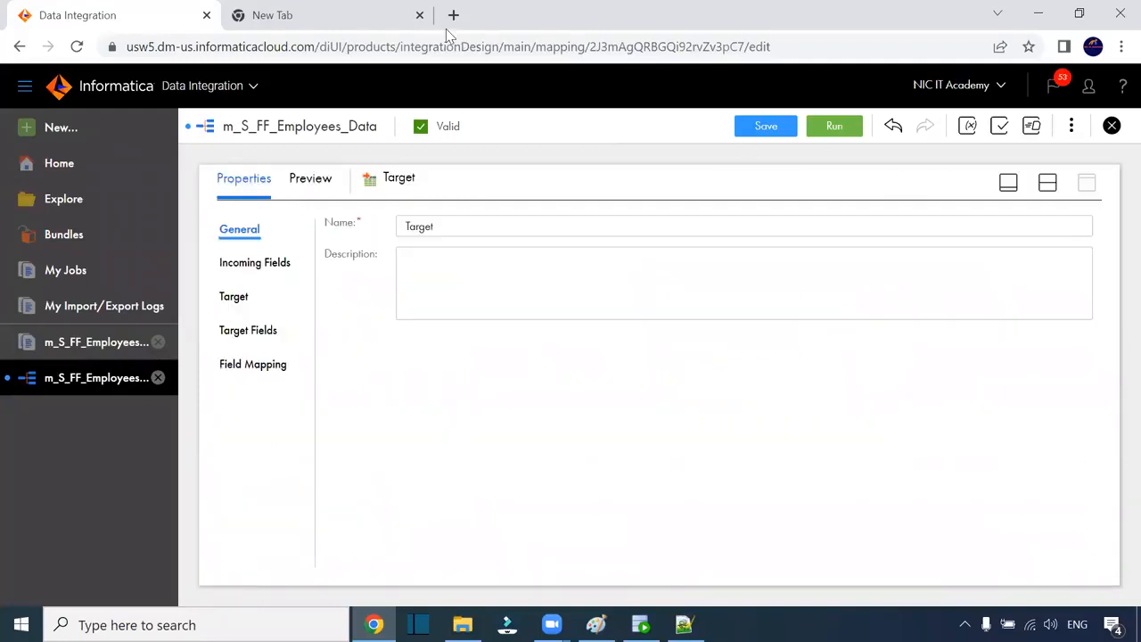
{"action": "left_click", "coordinate": [237, 296]}
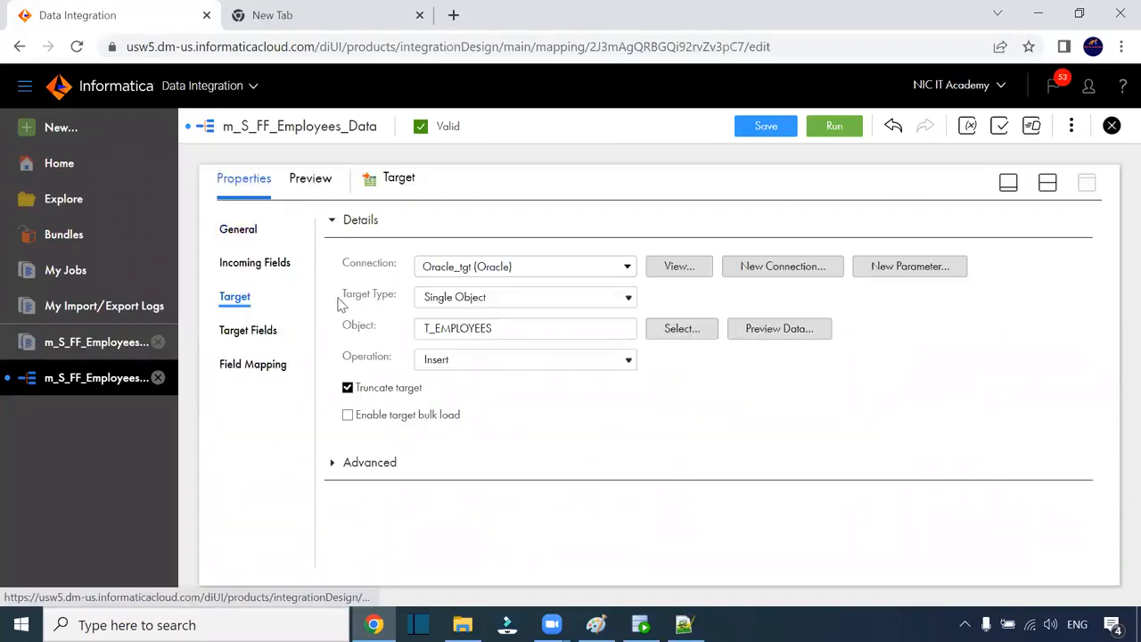
{"action": "left_click", "coordinate": [248, 331]}
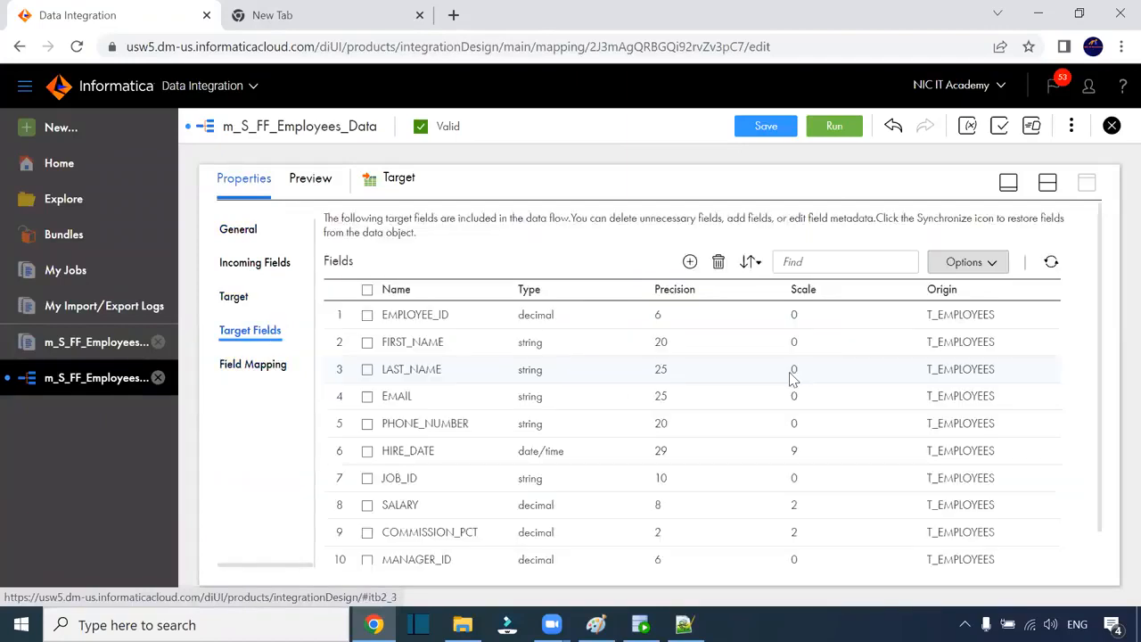
{"action": "scroll", "coordinate": [882, 389], "scroll_direction": "down", "scroll_amount": 1}
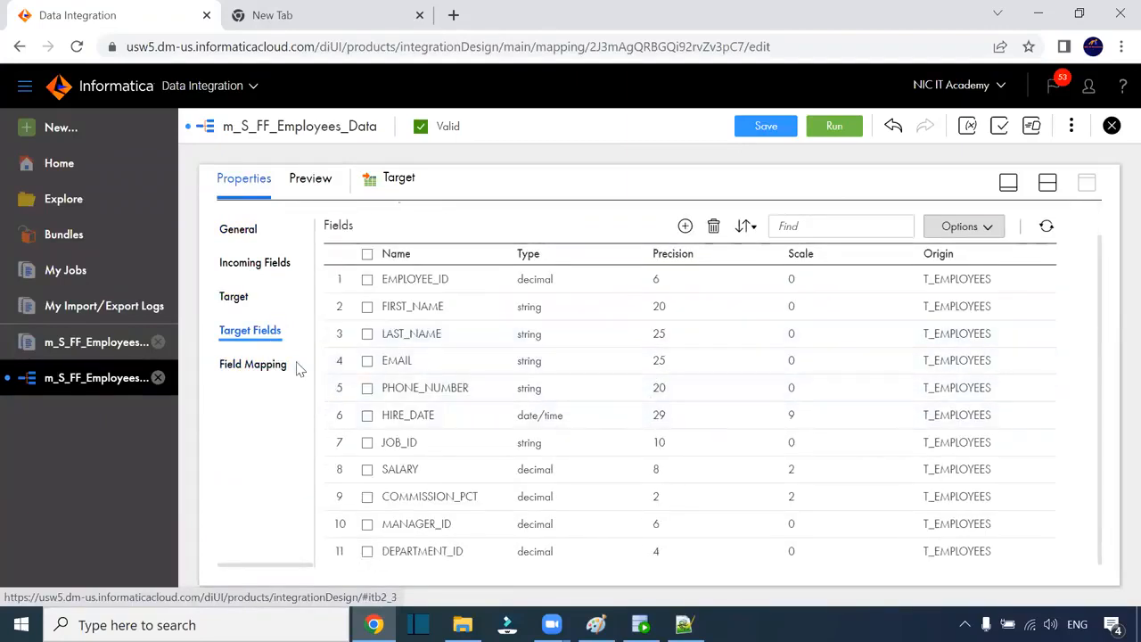
{"action": "scroll", "coordinate": [1039, 410], "scroll_direction": "down", "scroll_amount": 2}
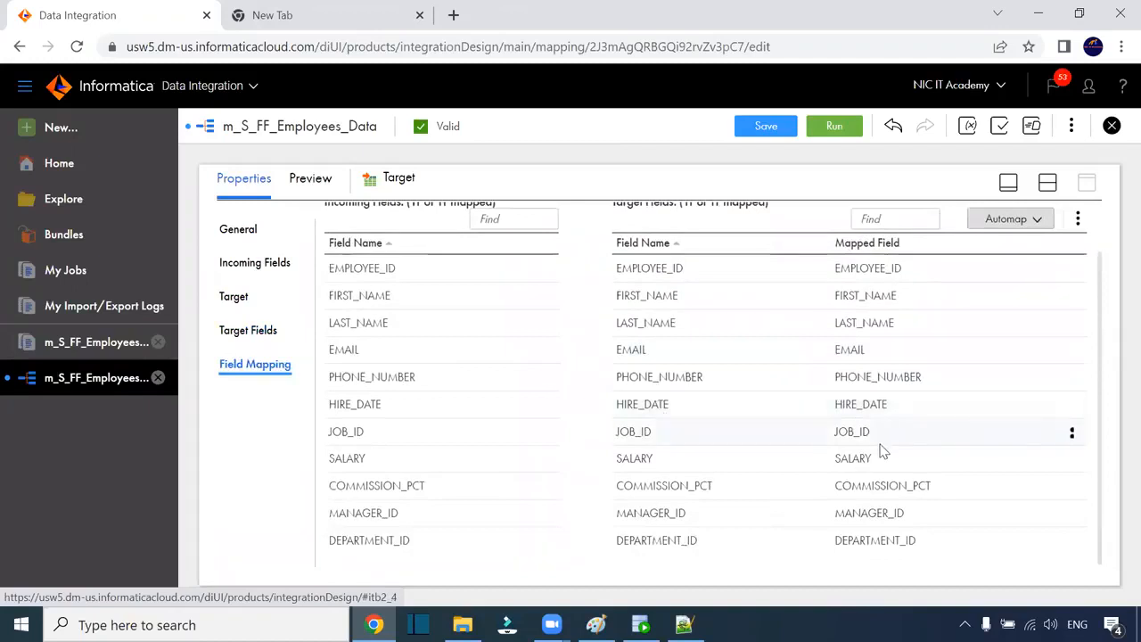
{"action": "scroll", "coordinate": [863, 499], "scroll_direction": "up", "scroll_amount": 2}
Step: Save the mapping and bring up the Source transformation's properties full-page
{"action": "left_click", "coordinate": [768, 125]}
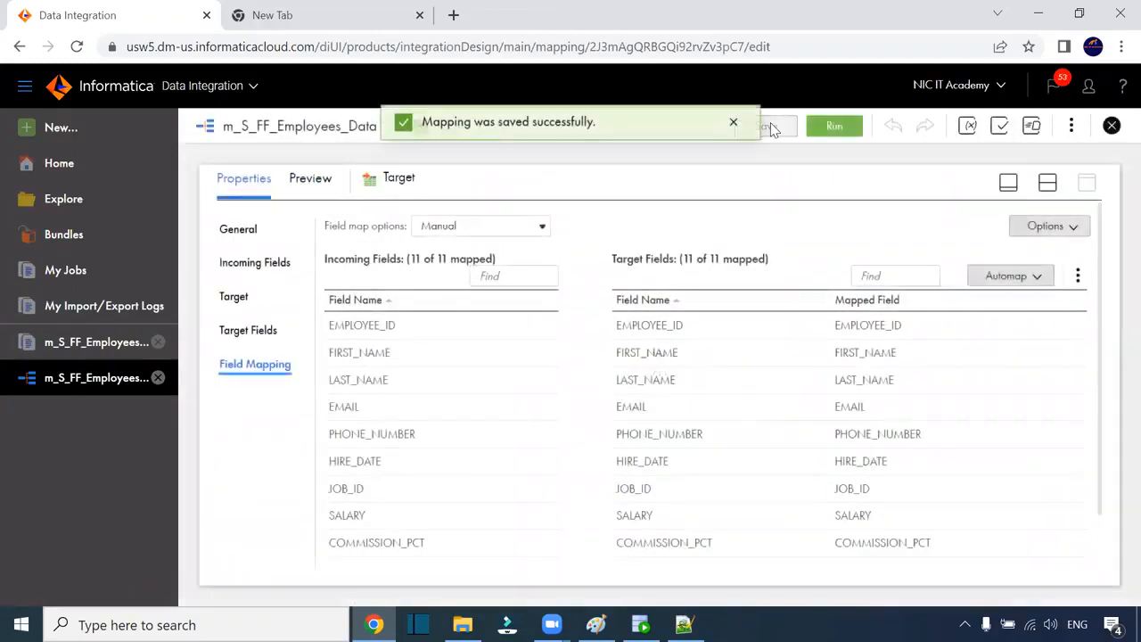
{"action": "left_click", "coordinate": [1046, 188]}
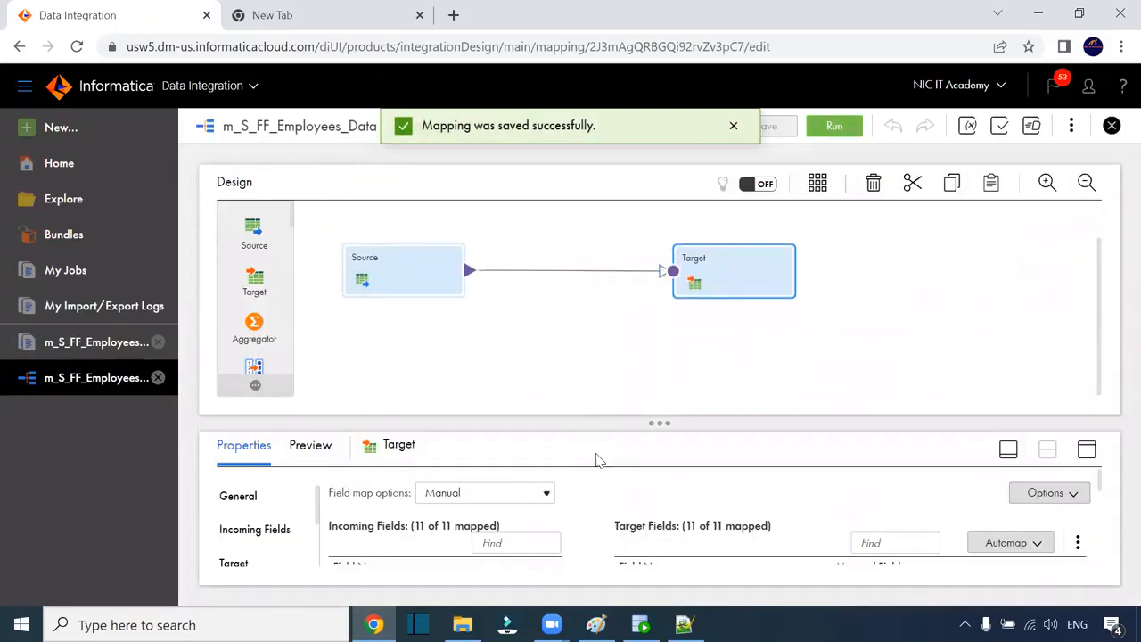
{"action": "left_click", "coordinate": [374, 267]}
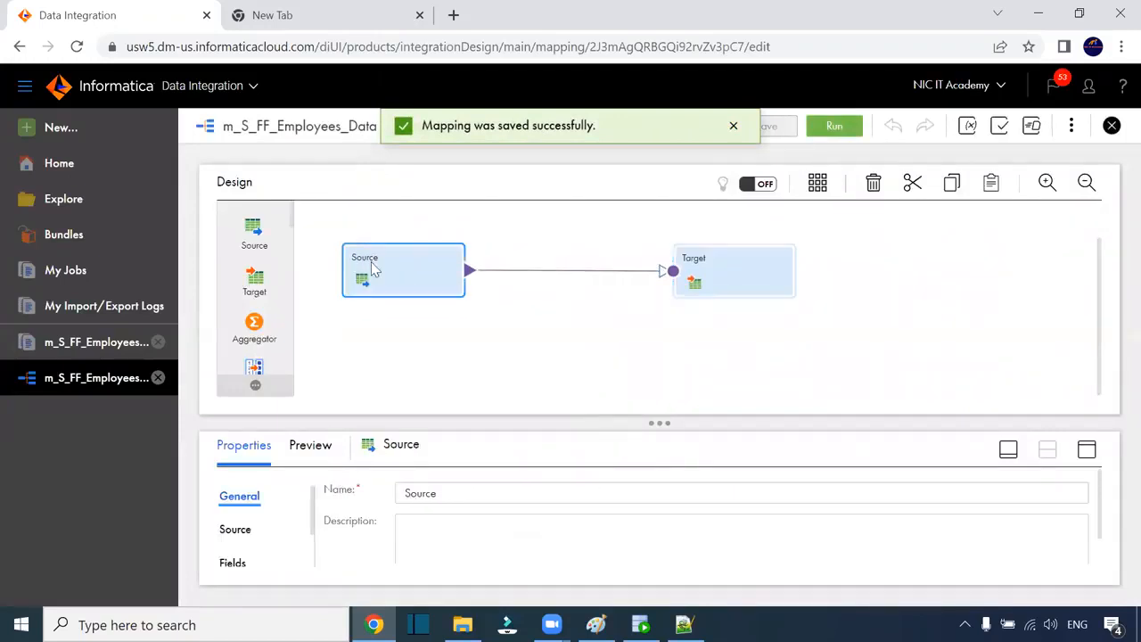
{"action": "left_click", "coordinate": [1087, 452]}
Step: List the Source's eleven string fields, select EMPLOYEE_ID and choose Edit Metadata
{"action": "left_click", "coordinate": [236, 296]}
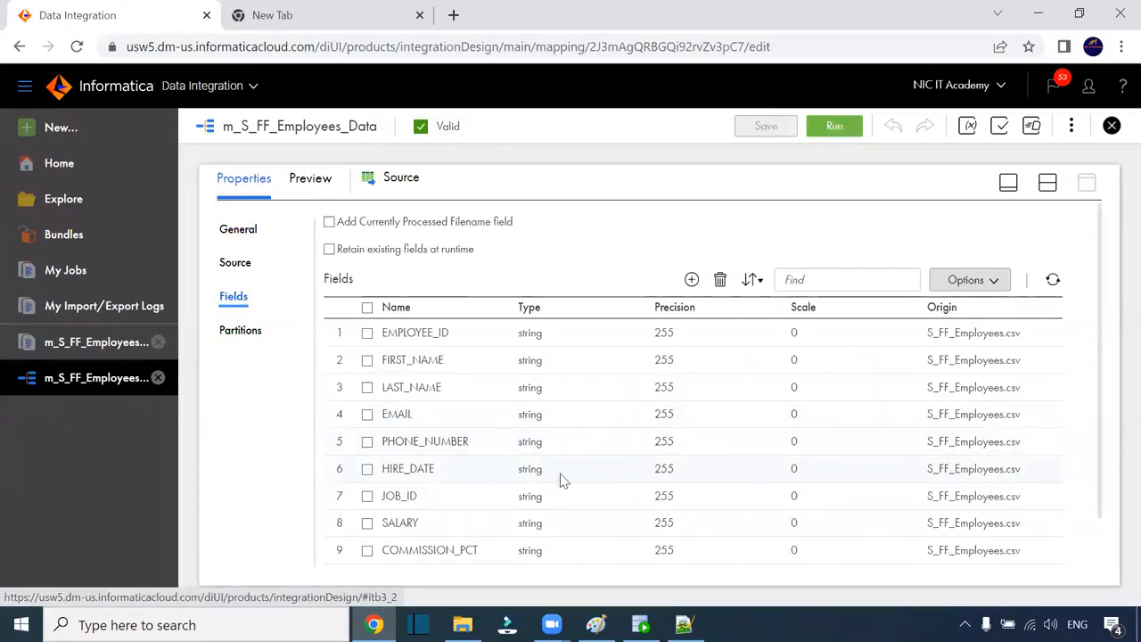
{"action": "scroll", "coordinate": [576, 376], "scroll_direction": "down", "scroll_amount": 1}
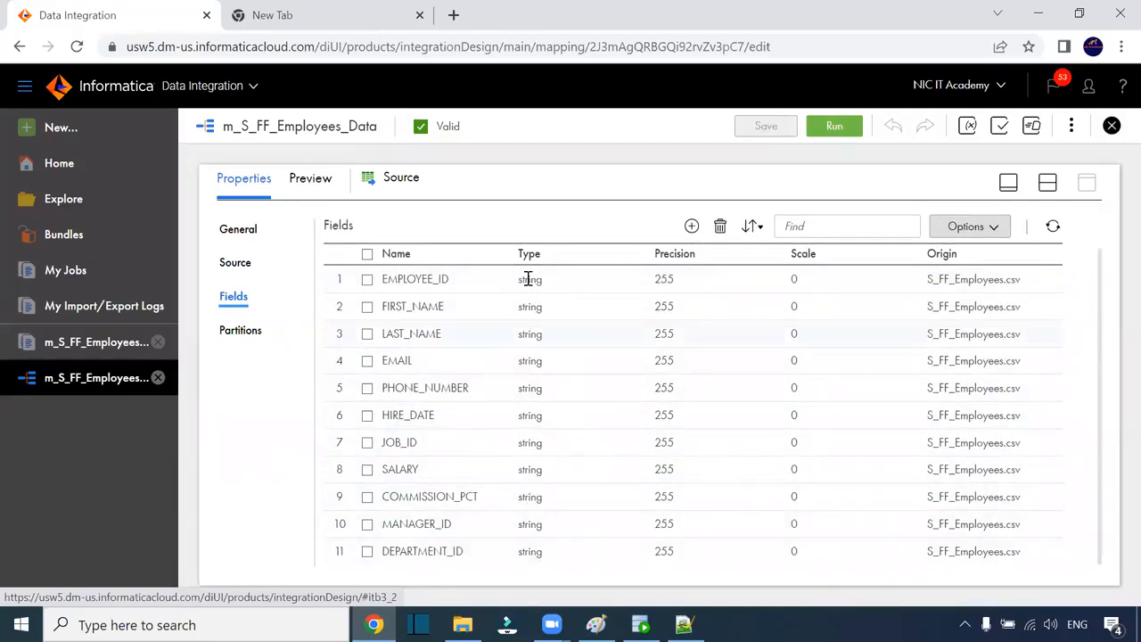
{"action": "left_click", "coordinate": [498, 69]}
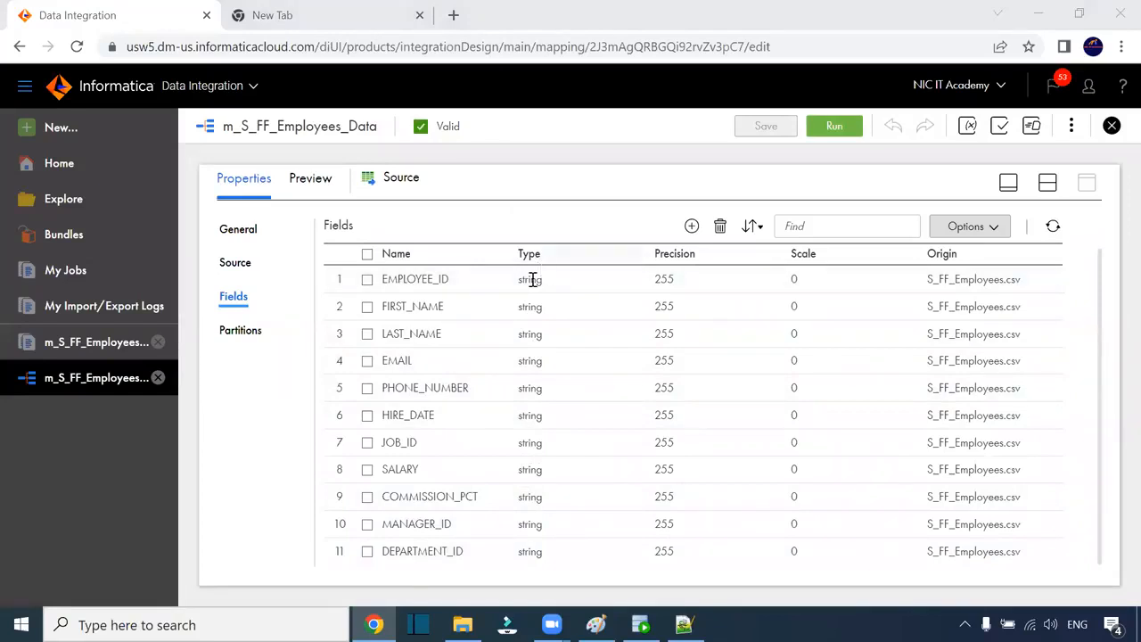
{"action": "left_click", "coordinate": [606, 288]}
{"action": "left_click", "coordinate": [972, 225]}
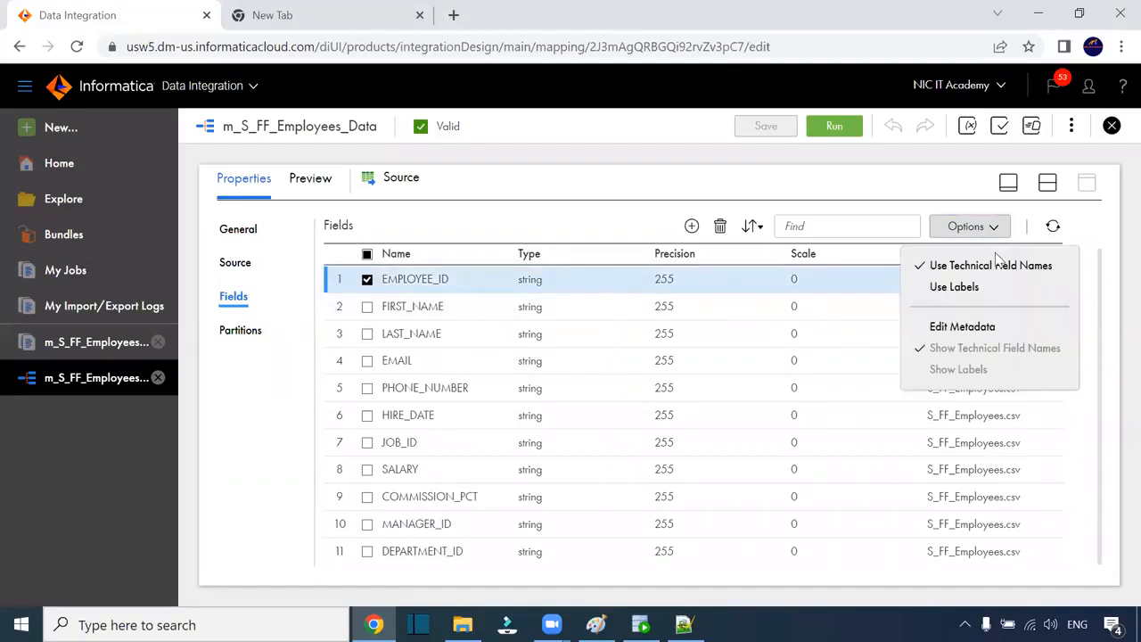
{"action": "left_click", "coordinate": [964, 325]}
Step: Make EMPLOYEE_ID a number with native precision 4
{"action": "left_click", "coordinate": [563, 294]}
{"action": "left_click", "coordinate": [570, 295]}
{"action": "left_click", "coordinate": [579, 396]}
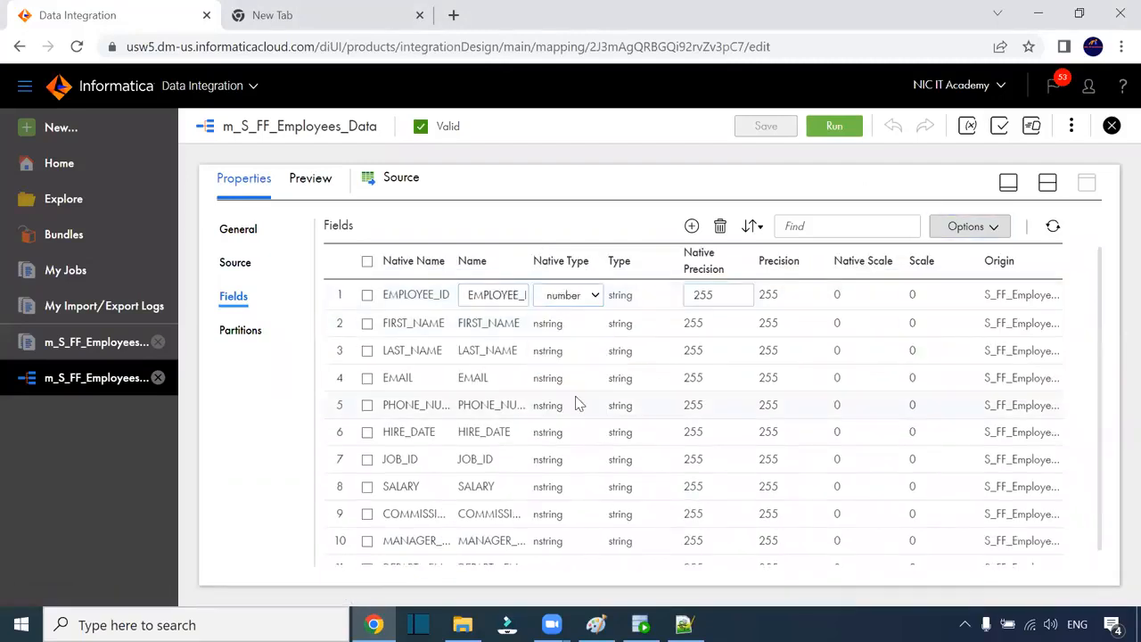
{"action": "left_click_drag", "start_coordinate": [713, 295], "coordinate": [676, 301]}
{"action": "type", "text": "4"}
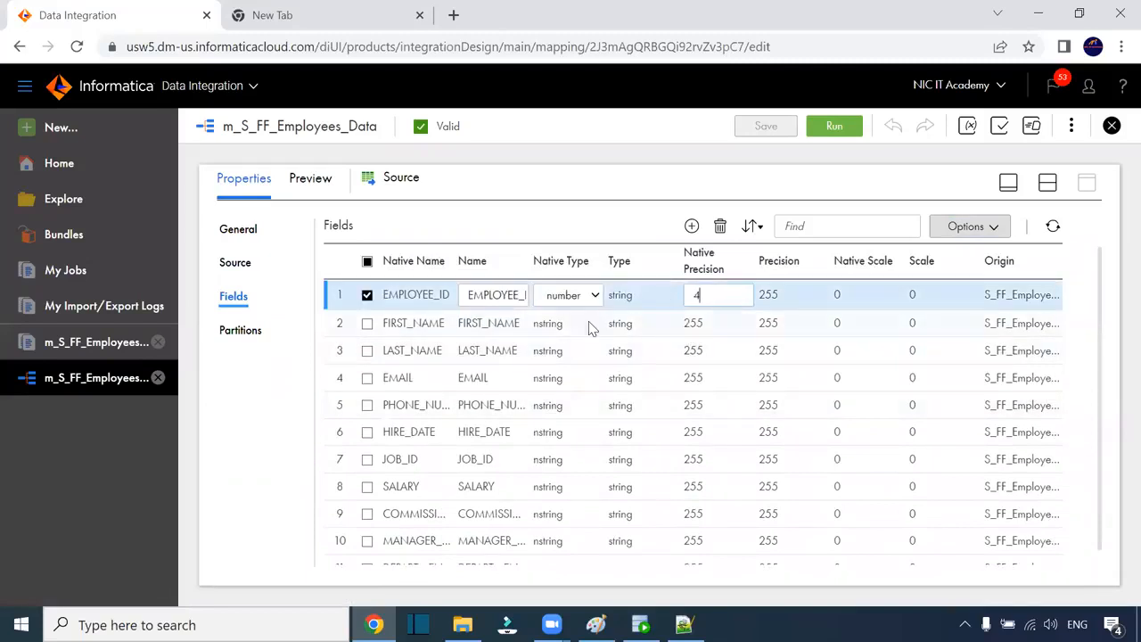
{"action": "left_click", "coordinate": [560, 331]}
Step: Set FIRST_NAME and LAST_NAME native precision to 30
{"action": "left_click", "coordinate": [693, 377]}
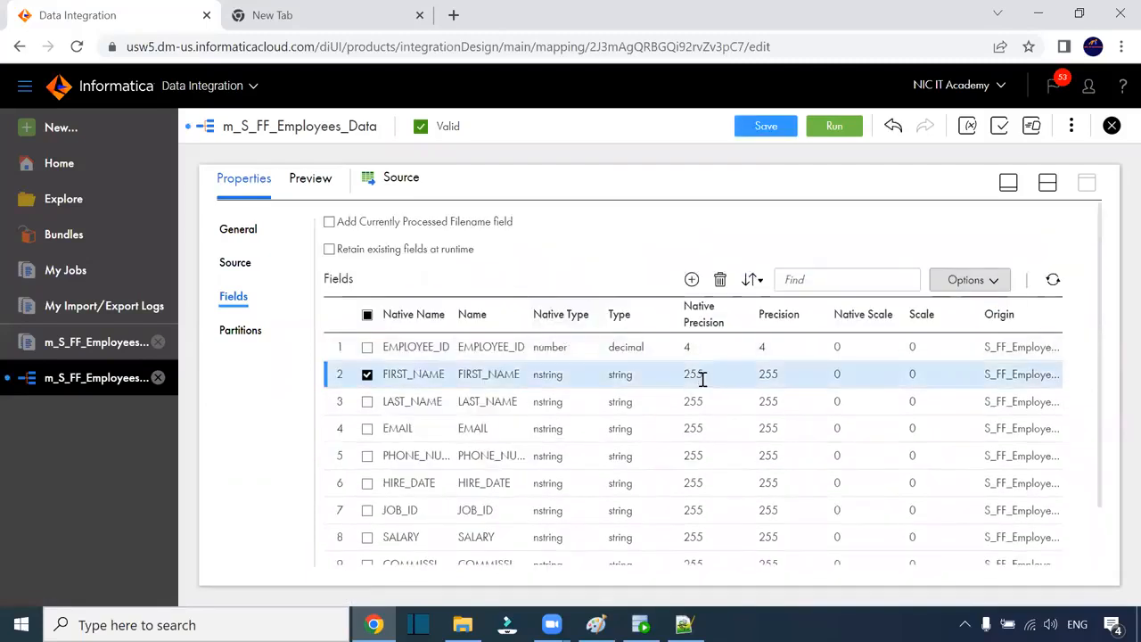
{"action": "left_click_drag", "start_coordinate": [727, 377], "coordinate": [649, 367]}
{"action": "type", "text": "30"}
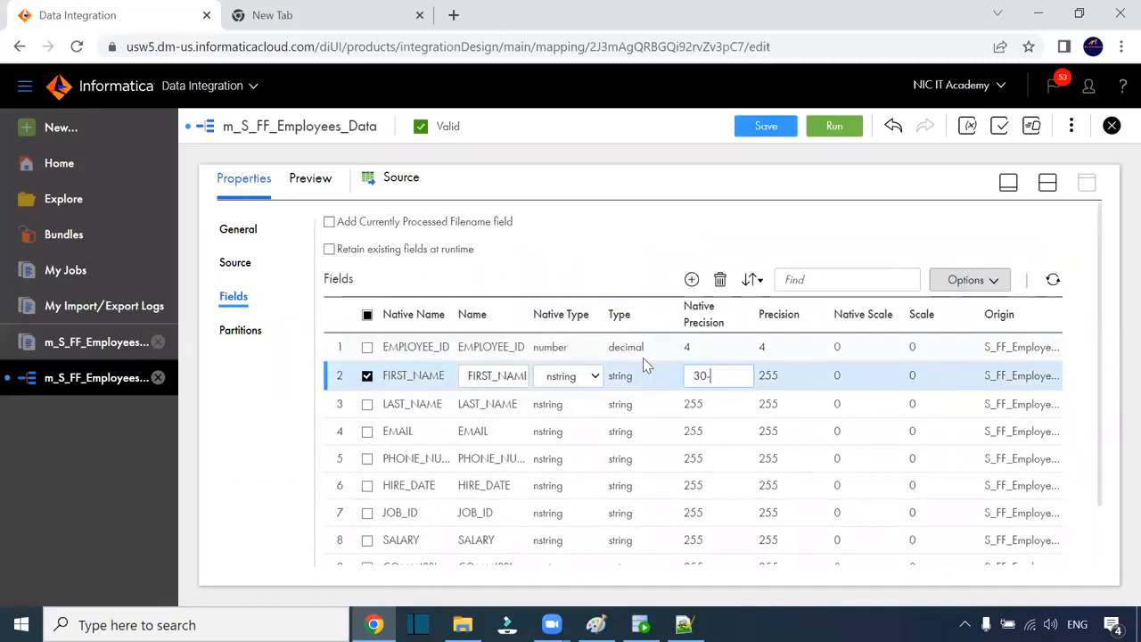
{"action": "left_click", "coordinate": [688, 399]}
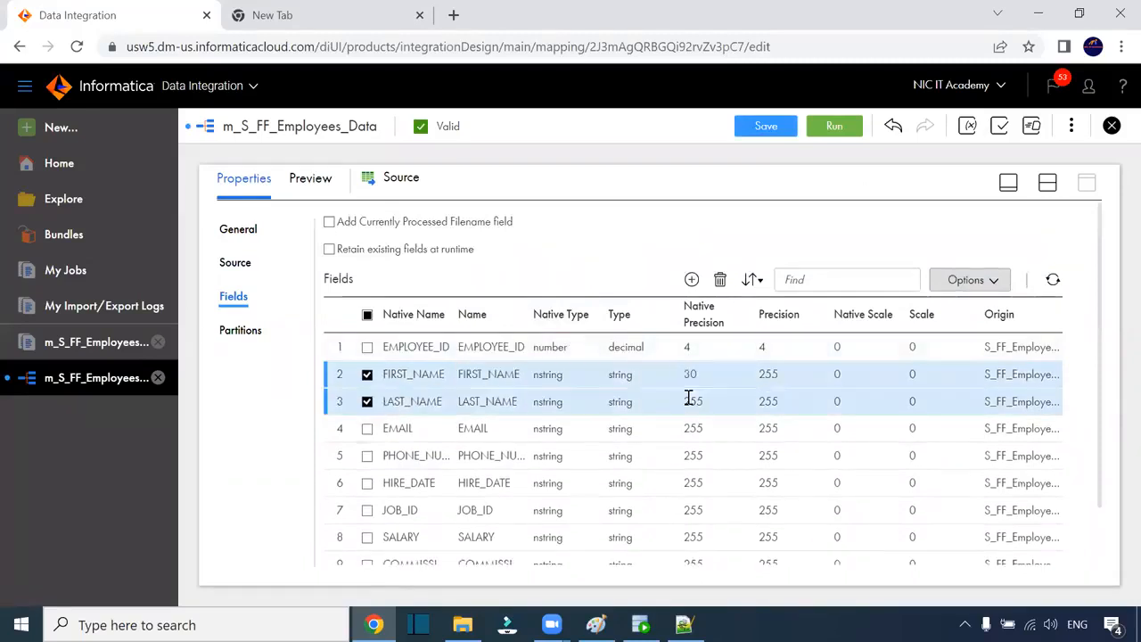
{"action": "left_click", "coordinate": [691, 400]}
{"action": "left_click_drag", "start_coordinate": [716, 400], "coordinate": [674, 408]}
{"action": "type", "text": "3"}
{"action": "left_click", "coordinate": [667, 436]}
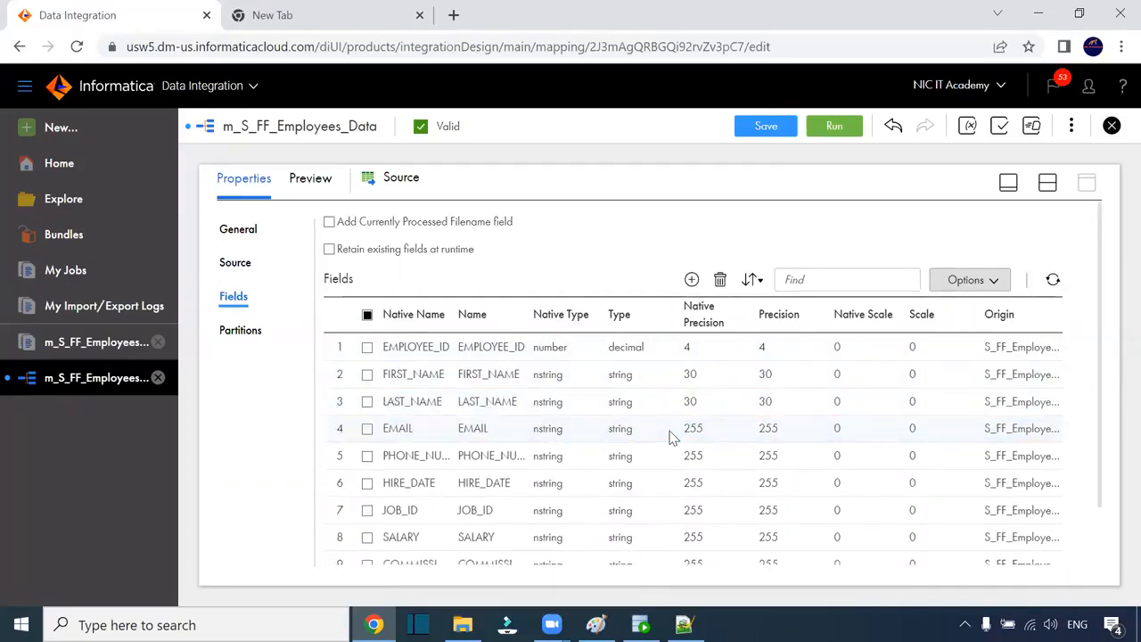
{"action": "scroll", "coordinate": [711, 373], "scroll_direction": "down", "scroll_amount": 2}
Step: Set EMAIL and phone number native precision to 30
{"action": "left_click", "coordinate": [701, 364]}
{"action": "left_click_drag", "start_coordinate": [716, 362], "coordinate": [674, 366]}
{"action": "type", "text": "30"}
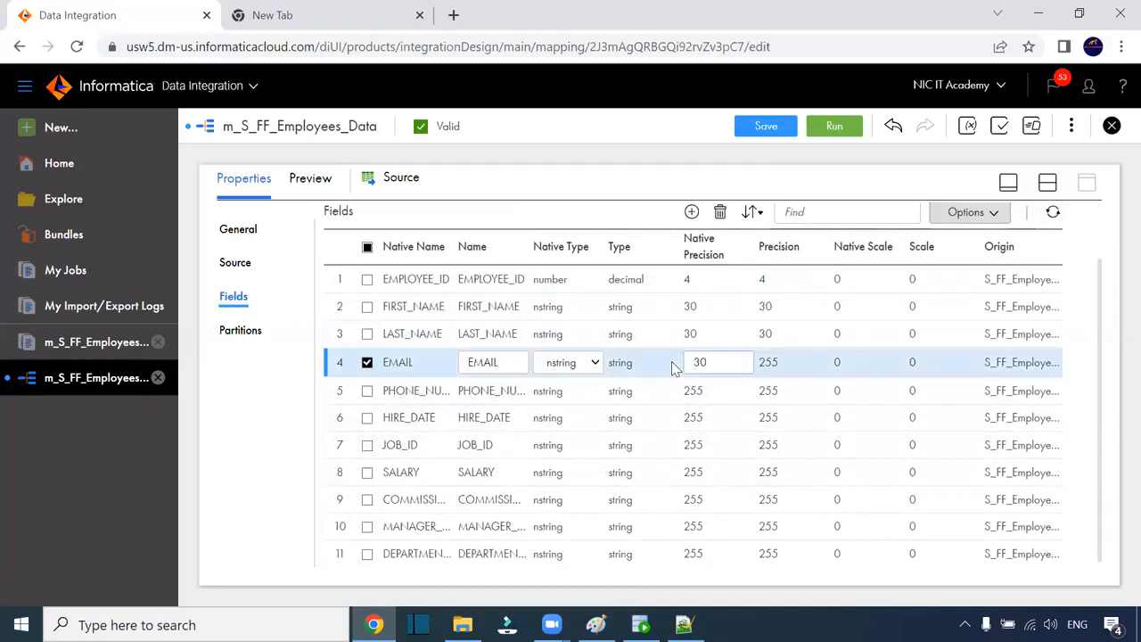
{"action": "left_click", "coordinate": [698, 392]}
{"action": "scroll", "coordinate": [711, 419], "scroll_direction": "down", "scroll_amount": 2}
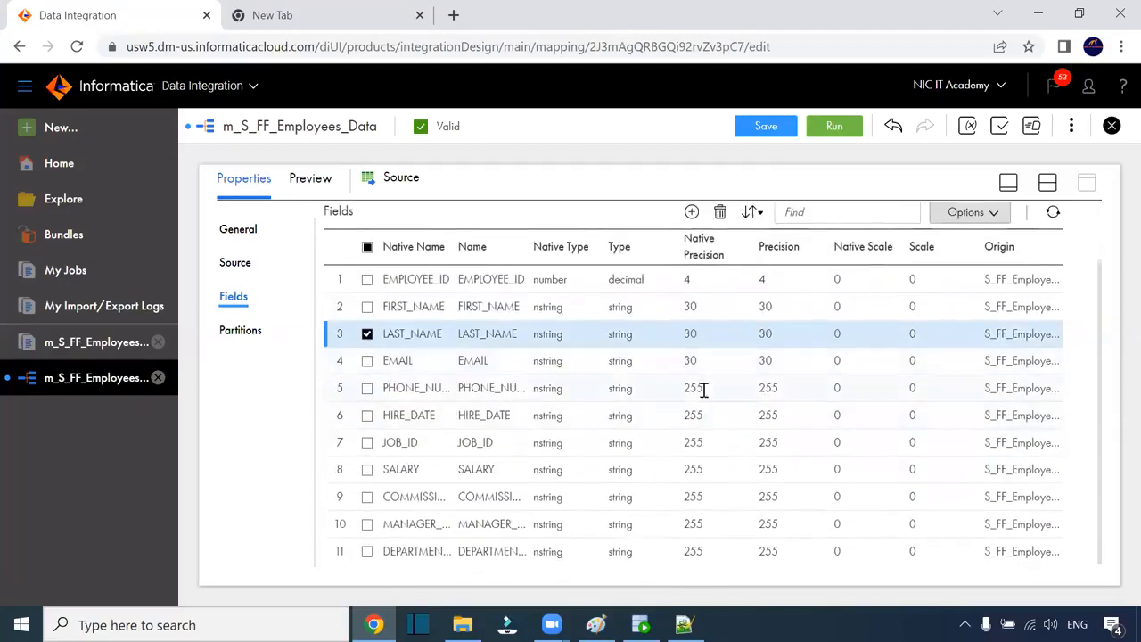
{"action": "left_click", "coordinate": [703, 390]}
{"action": "left_click_drag", "start_coordinate": [716, 390], "coordinate": [683, 390]}
{"action": "type", "text": "30"}
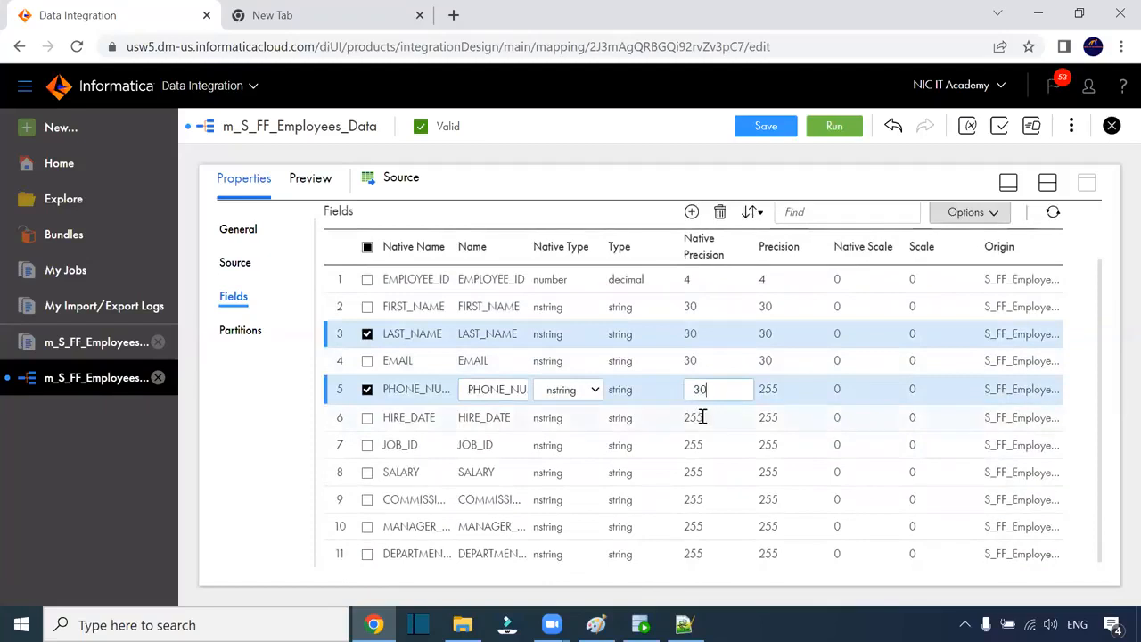
{"action": "left_click", "coordinate": [703, 418]}
{"action": "scroll", "coordinate": [599, 434], "scroll_direction": "down", "scroll_amount": 1}
Step: Change HIRE_DATE's data type to datetime
{"action": "left_click", "coordinate": [612, 419]}
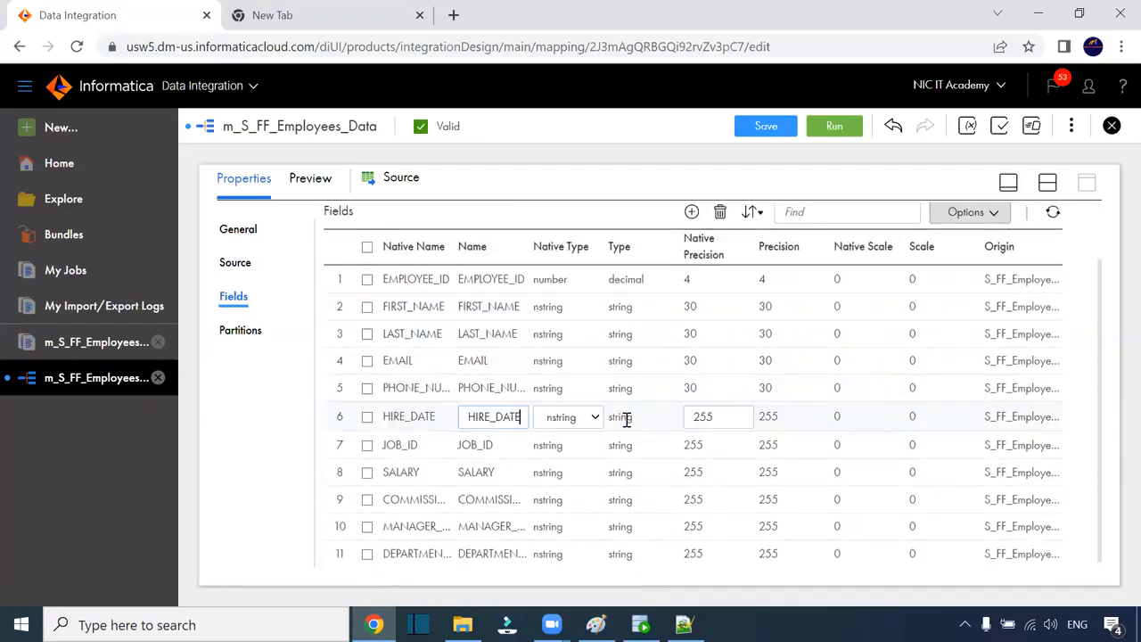
{"action": "left_click", "coordinate": [592, 420]}
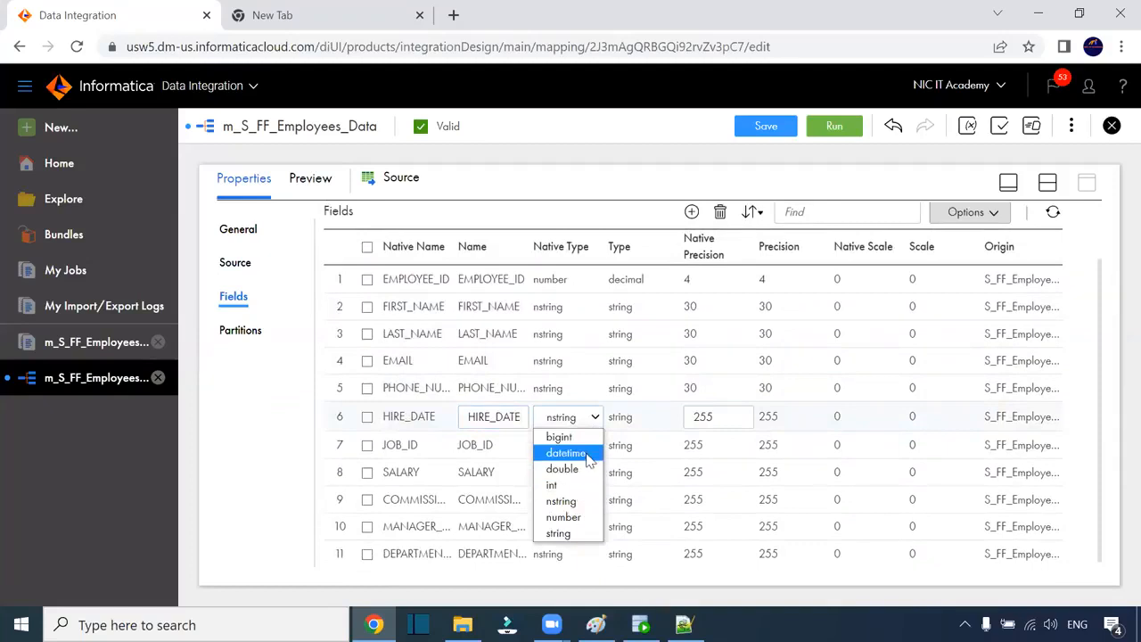
{"action": "left_click", "coordinate": [565, 453]}
{"action": "left_click_drag", "start_coordinate": [721, 418], "coordinate": [701, 419]}
{"action": "left_click", "coordinate": [649, 452]}
Step: Set JOB_ID native precision to 30
{"action": "scroll", "coordinate": [675, 440], "scroll_direction": "down", "scroll_amount": 1}
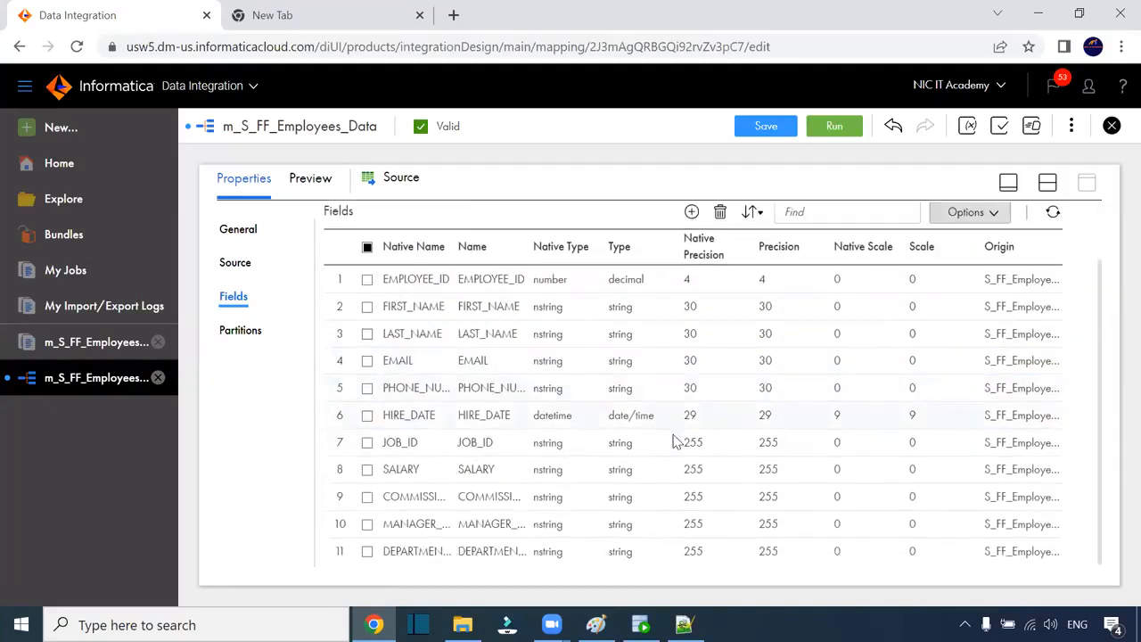
{"action": "left_click", "coordinate": [625, 452]}
{"action": "left_click", "coordinate": [712, 444]}
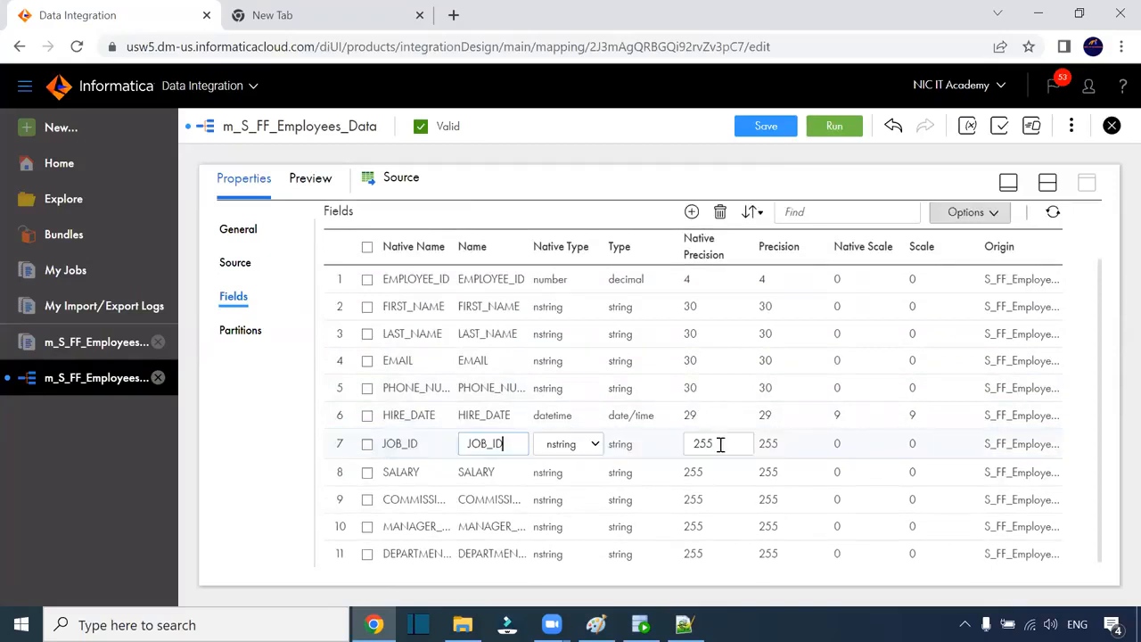
{"action": "left_click_drag", "start_coordinate": [720, 444], "coordinate": [669, 446]}
{"action": "type", "text": "30"}
{"action": "left_click", "coordinate": [602, 482]}
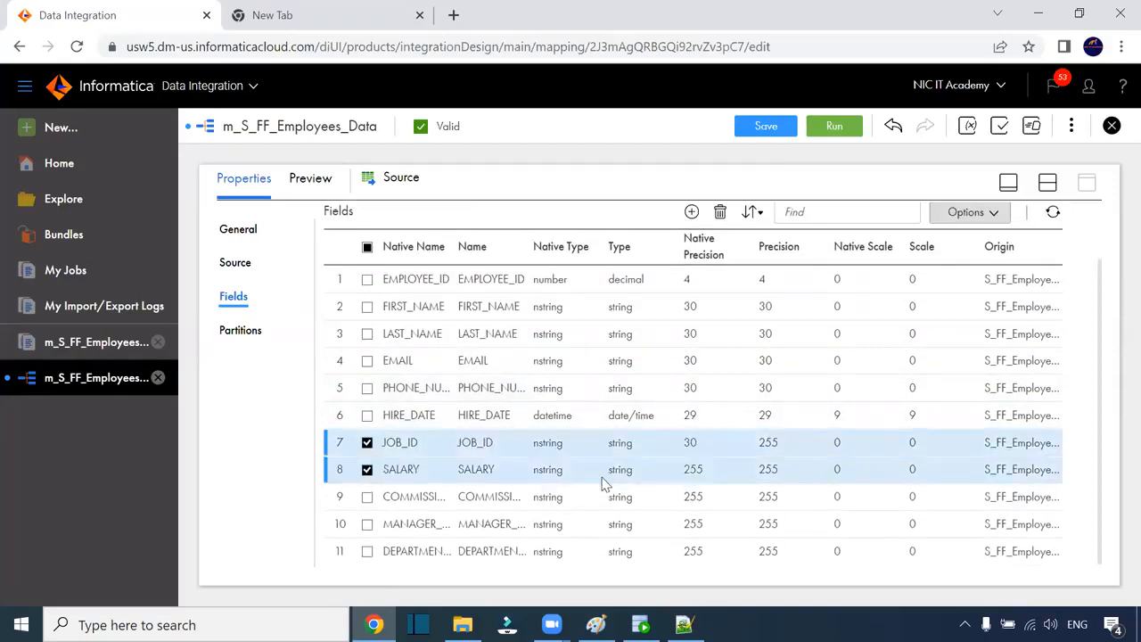
Step: Make SALARY a number with native precision 10
{"action": "left_click", "coordinate": [616, 475]}
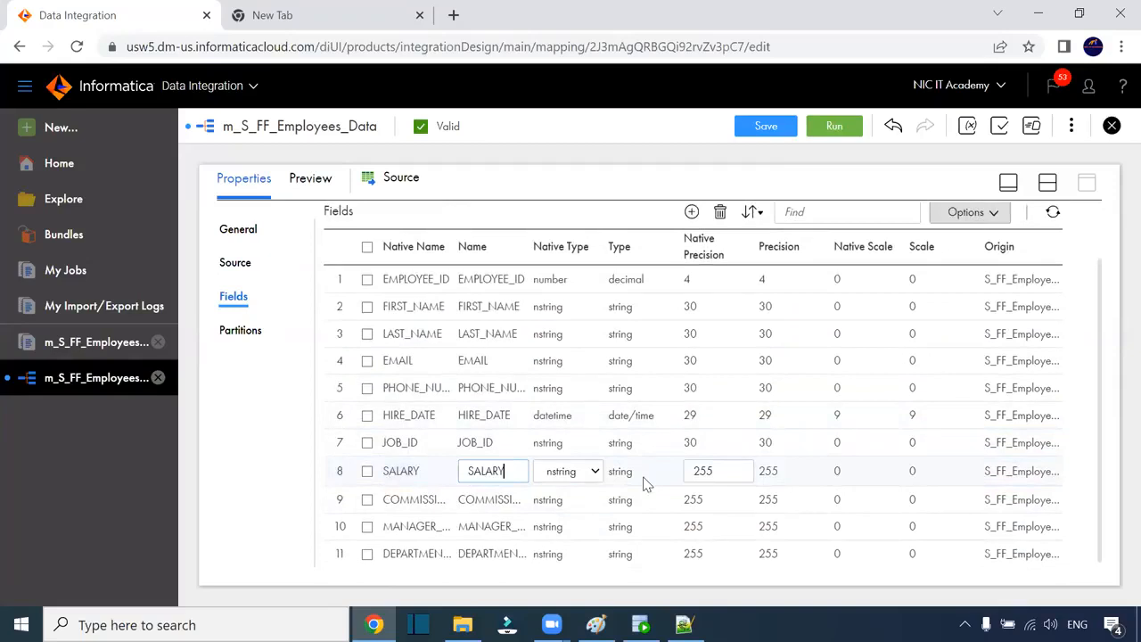
{"action": "left_click", "coordinate": [595, 472]}
{"action": "left_click", "coordinate": [573, 572]}
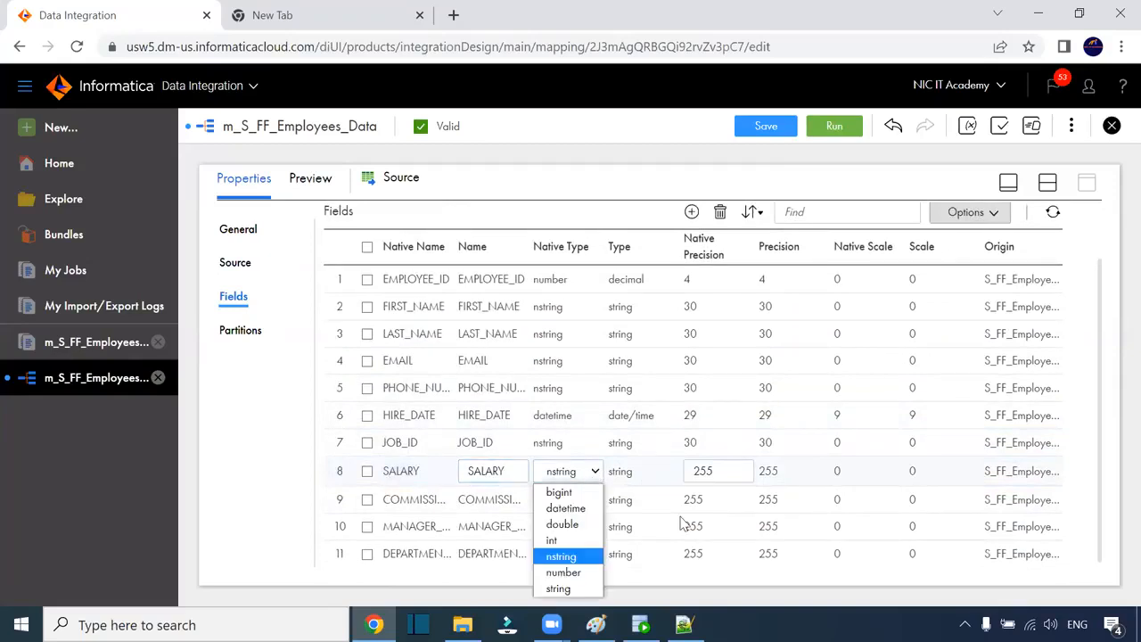
{"action": "left_click", "coordinate": [702, 470]}
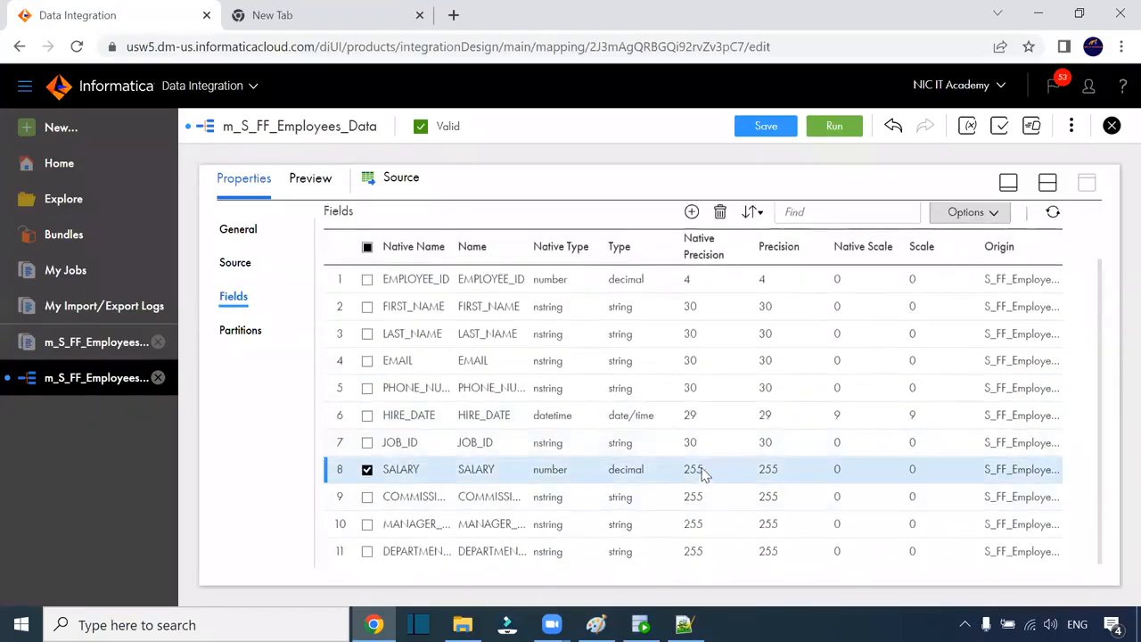
{"action": "left_click_drag", "start_coordinate": [713, 470], "coordinate": [683, 475]}
{"action": "type", "text": "10"}
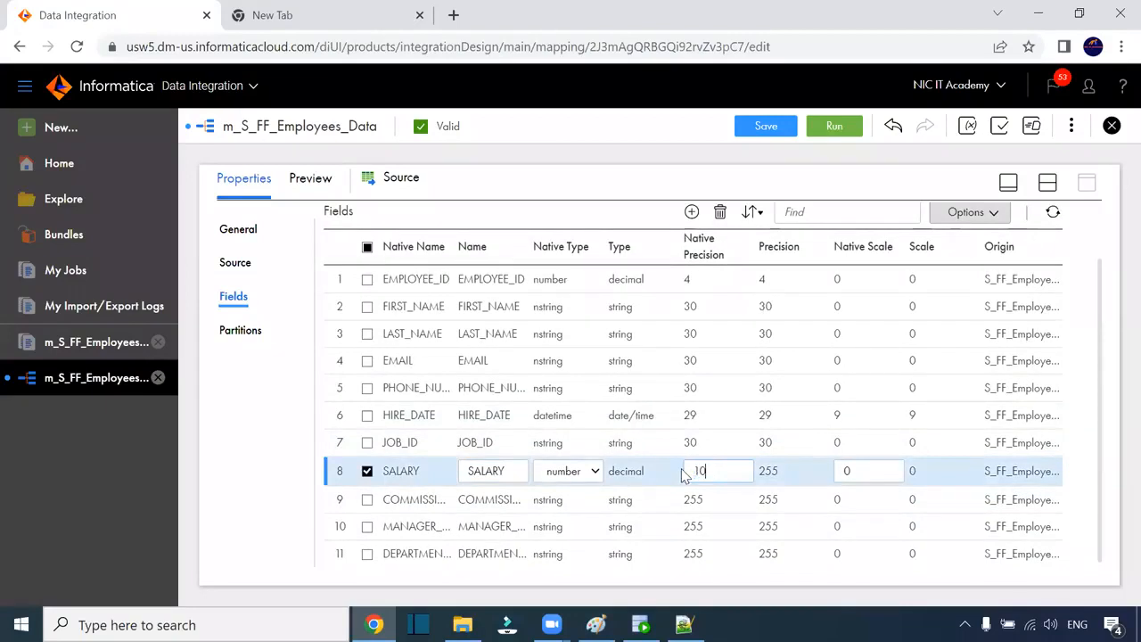
{"action": "left_click", "coordinate": [657, 500]}
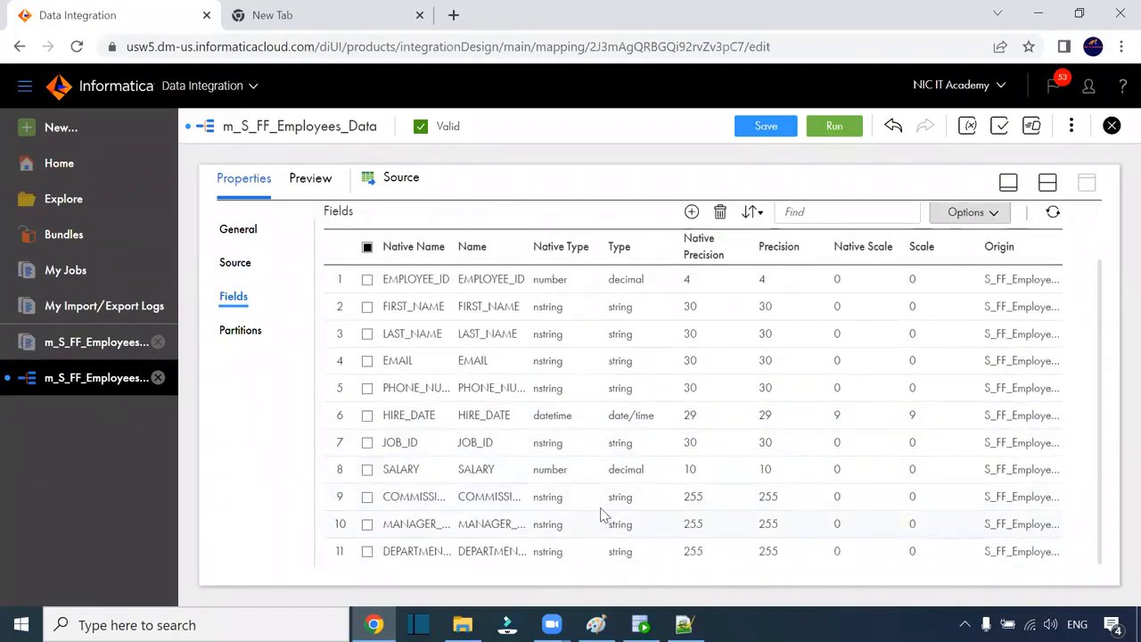
Step: Make the commission field a number with precision 10 and scale 2
{"action": "left_click", "coordinate": [583, 499]}
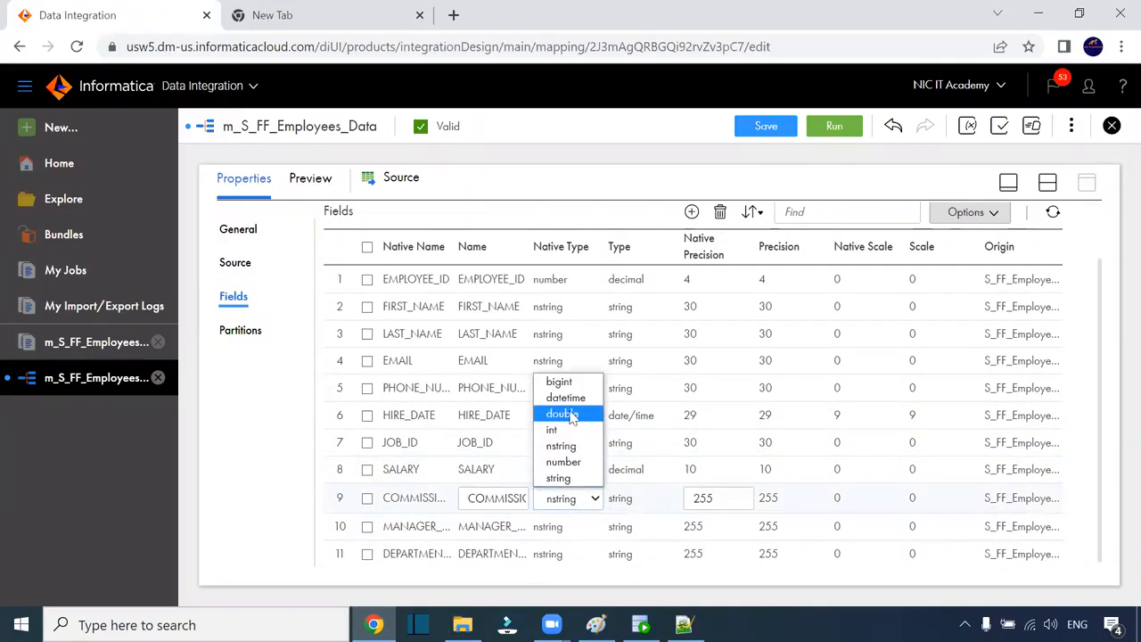
{"action": "left_click", "coordinate": [583, 462]}
{"action": "left_click_drag", "start_coordinate": [713, 500], "coordinate": [676, 505]}
{"action": "type", "text": "10"}
{"action": "left_click", "coordinate": [833, 481]}
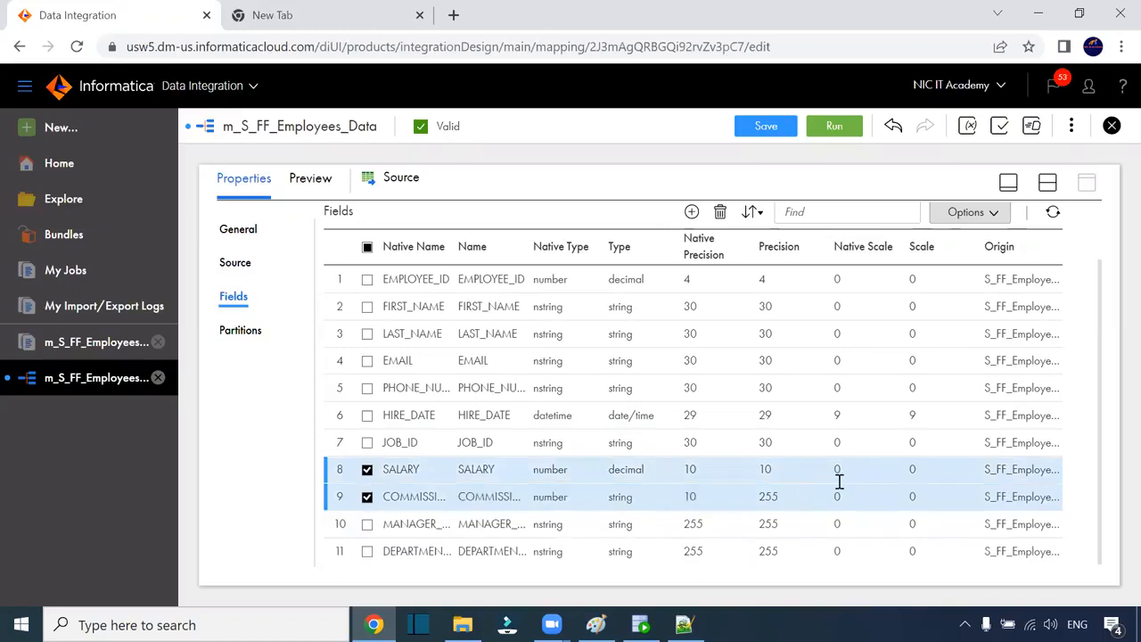
{"action": "left_click", "coordinate": [842, 498]}
{"action": "left_click_drag", "start_coordinate": [871, 496], "coordinate": [799, 505]}
{"action": "type", "text": "2"}
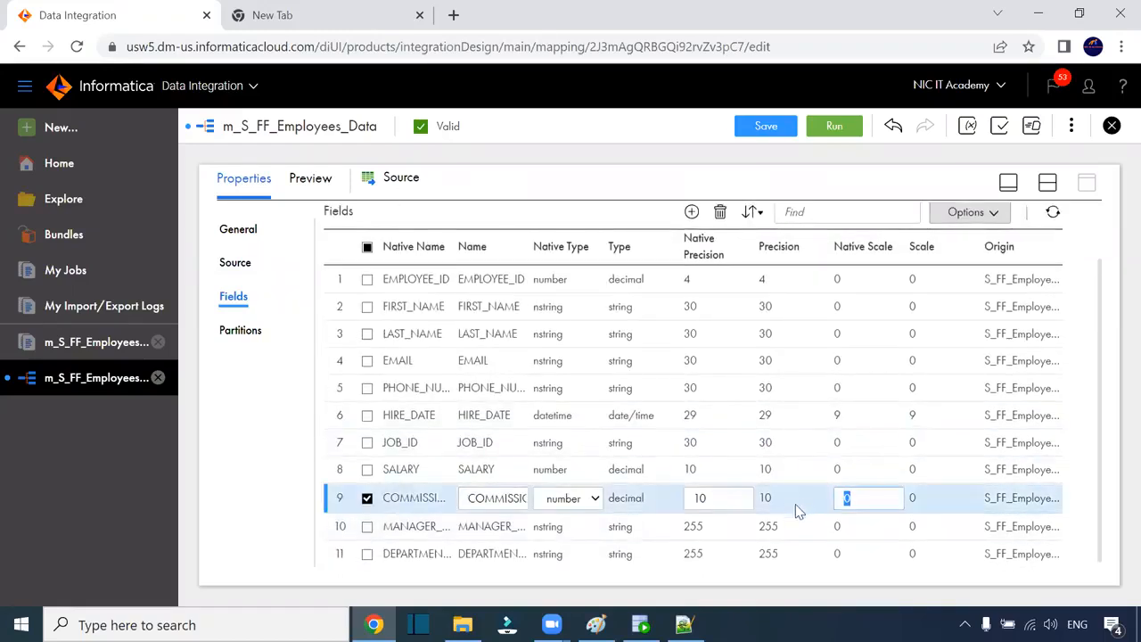
{"action": "left_click", "coordinate": [709, 535]}
Step: Set the manager and department fields' precision to 4 and save the mapping
{"action": "left_click", "coordinate": [704, 532]}
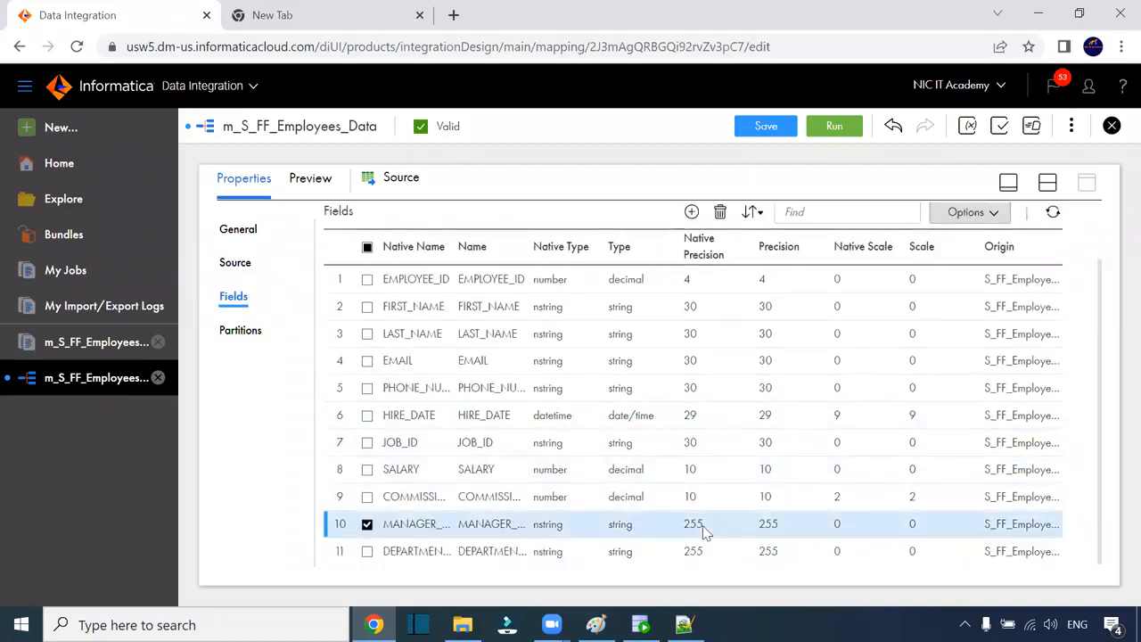
{"action": "left_click_drag", "start_coordinate": [720, 526], "coordinate": [684, 531]}
{"action": "type", "text": "4"}
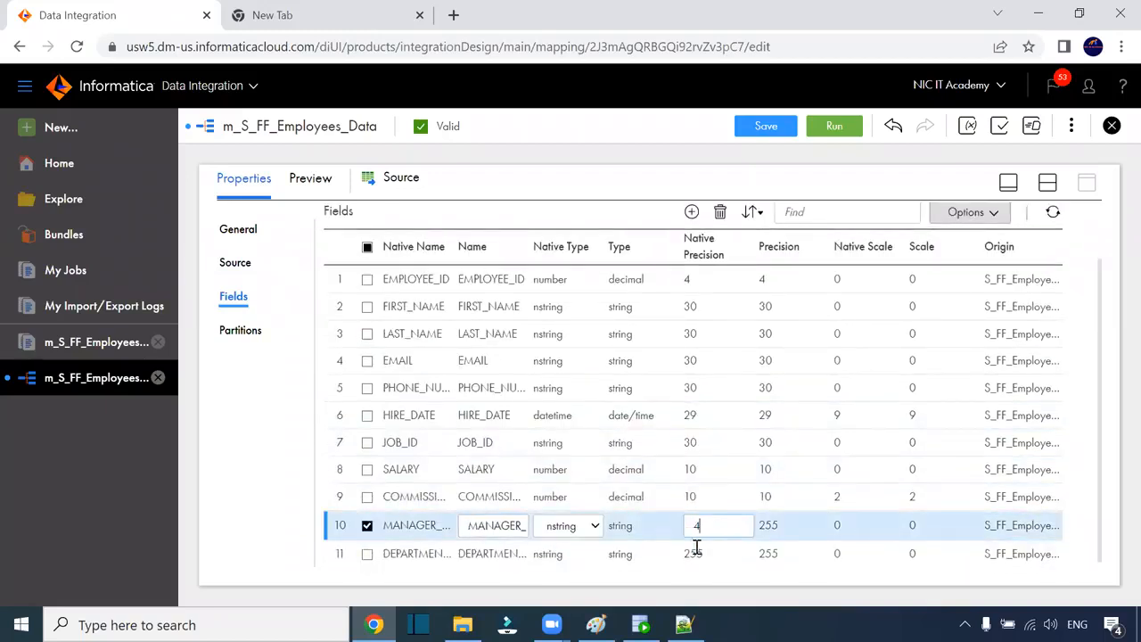
{"action": "left_click", "coordinate": [702, 553]}
{"action": "left_click", "coordinate": [711, 552]}
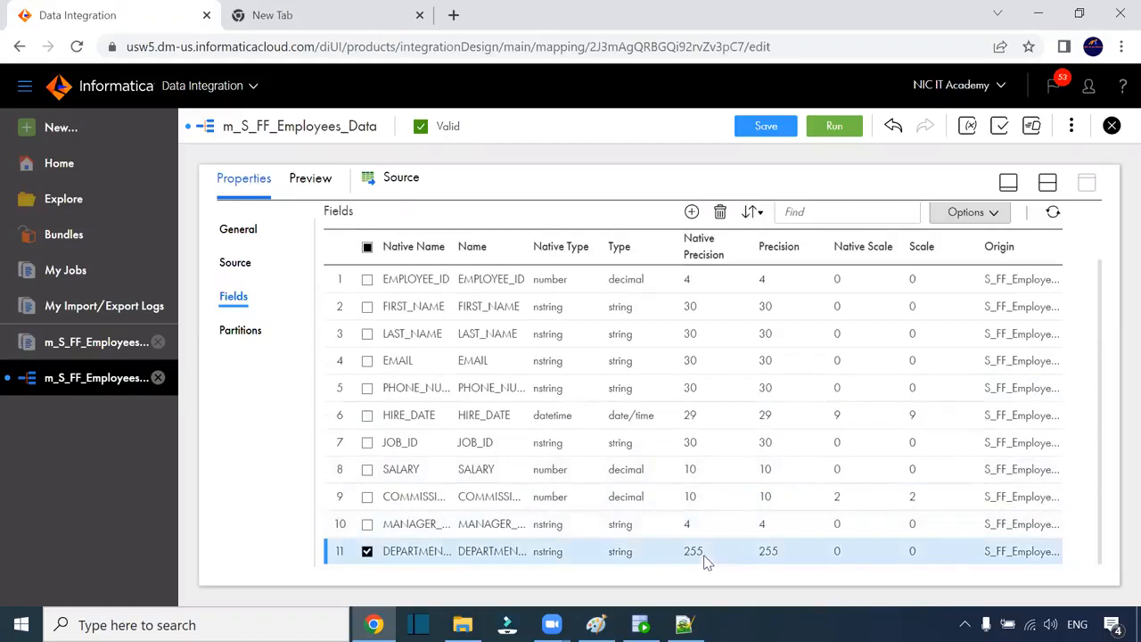
{"action": "left_click_drag", "start_coordinate": [713, 552], "coordinate": [686, 553]}
{"action": "type", "text": "4"}
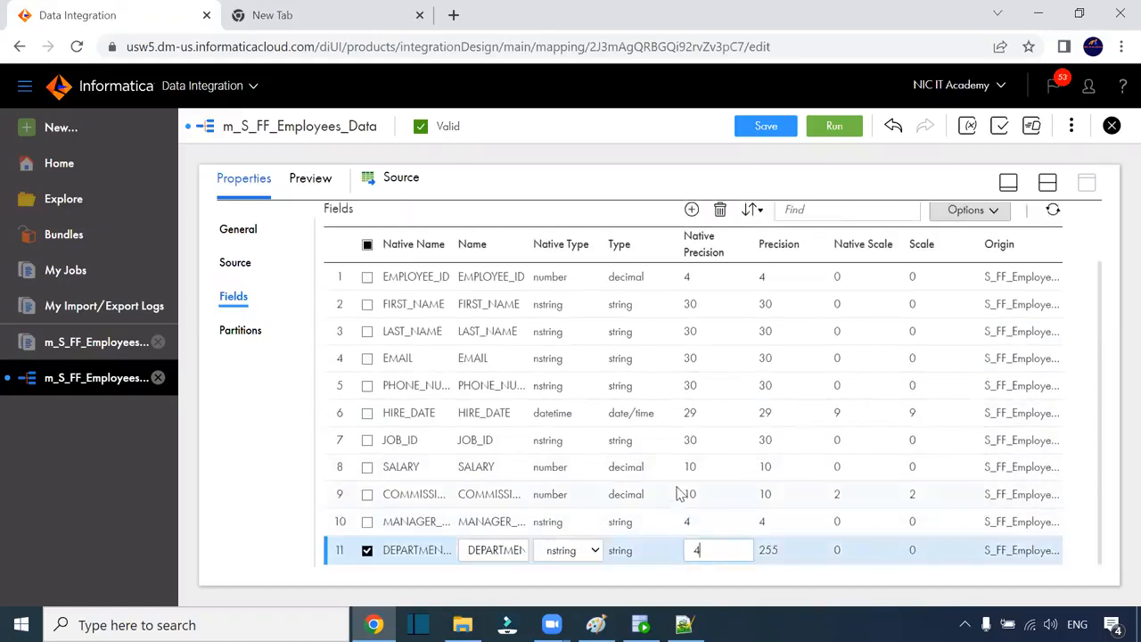
{"action": "left_click", "coordinate": [719, 474]}
{"action": "scroll", "coordinate": [713, 463], "scroll_direction": "down", "scroll_amount": 1}
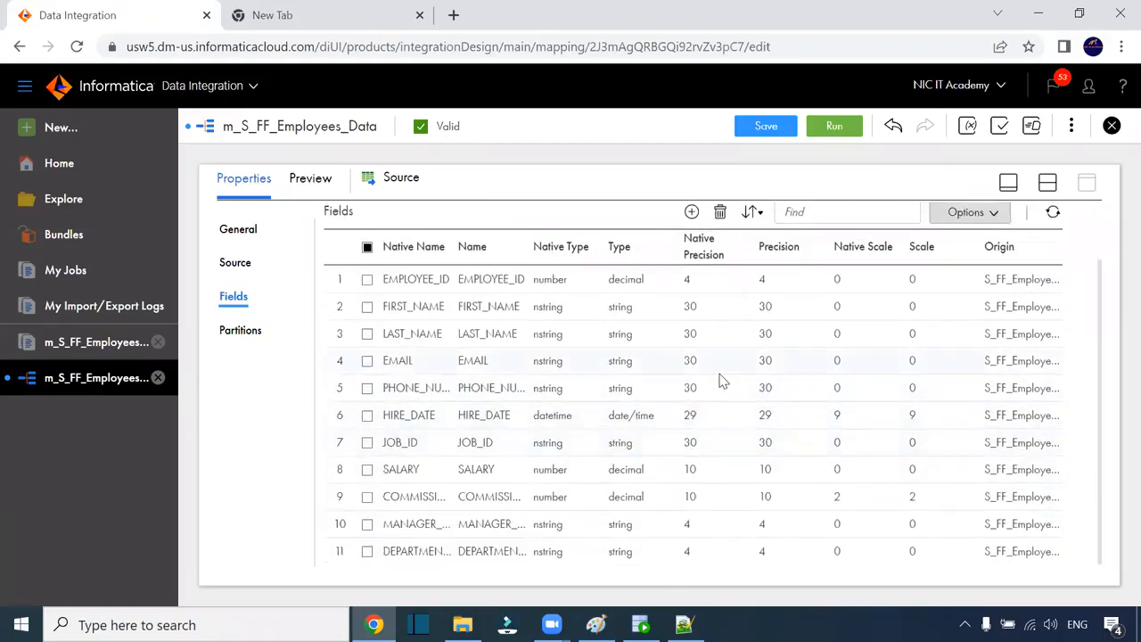
{"action": "left_click", "coordinate": [745, 126]}
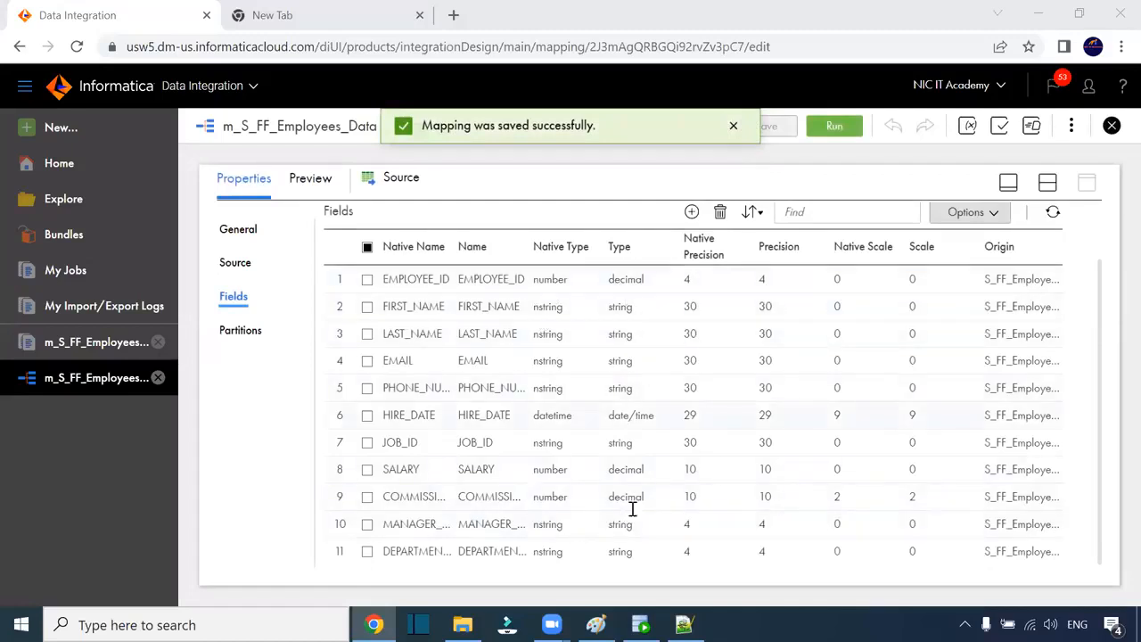
{"action": "left_click", "coordinate": [596, 624]}
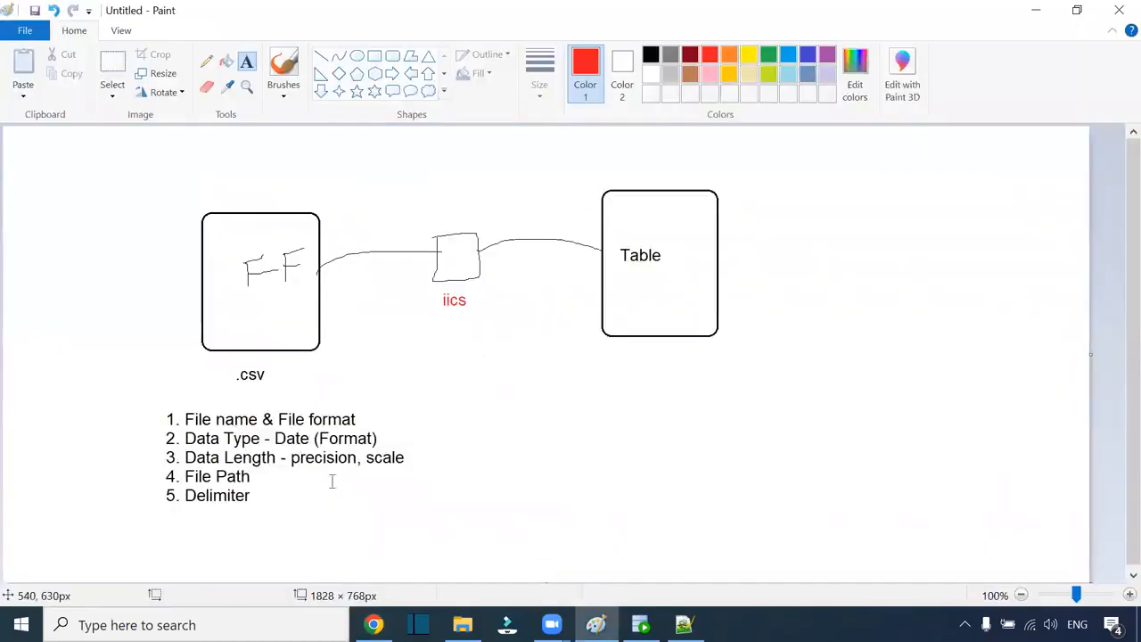
{"action": "key", "text": "alt+Tab"}
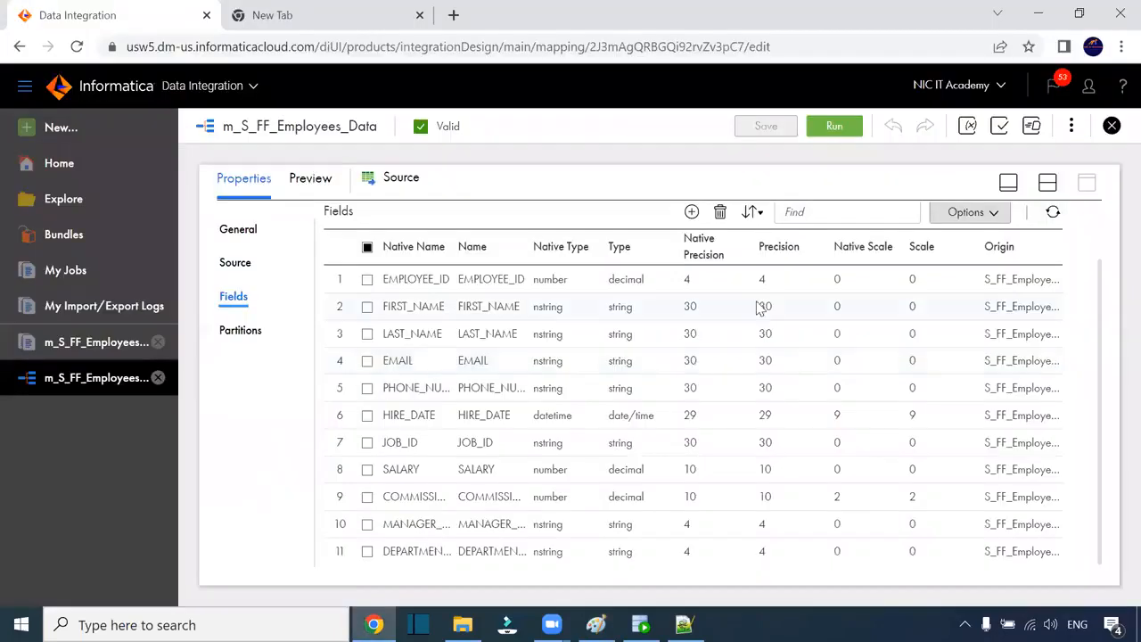
{"action": "scroll", "coordinate": [806, 423], "scroll_direction": "up", "scroll_amount": 1}
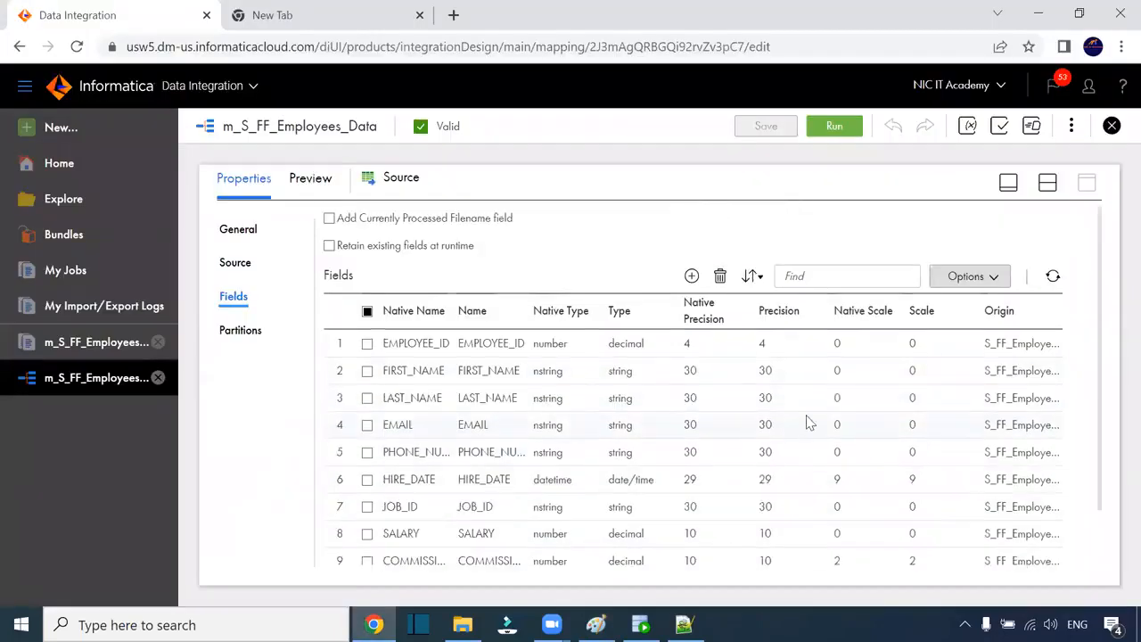
{"action": "scroll", "coordinate": [591, 476], "scroll_direction": "down", "scroll_amount": 1}
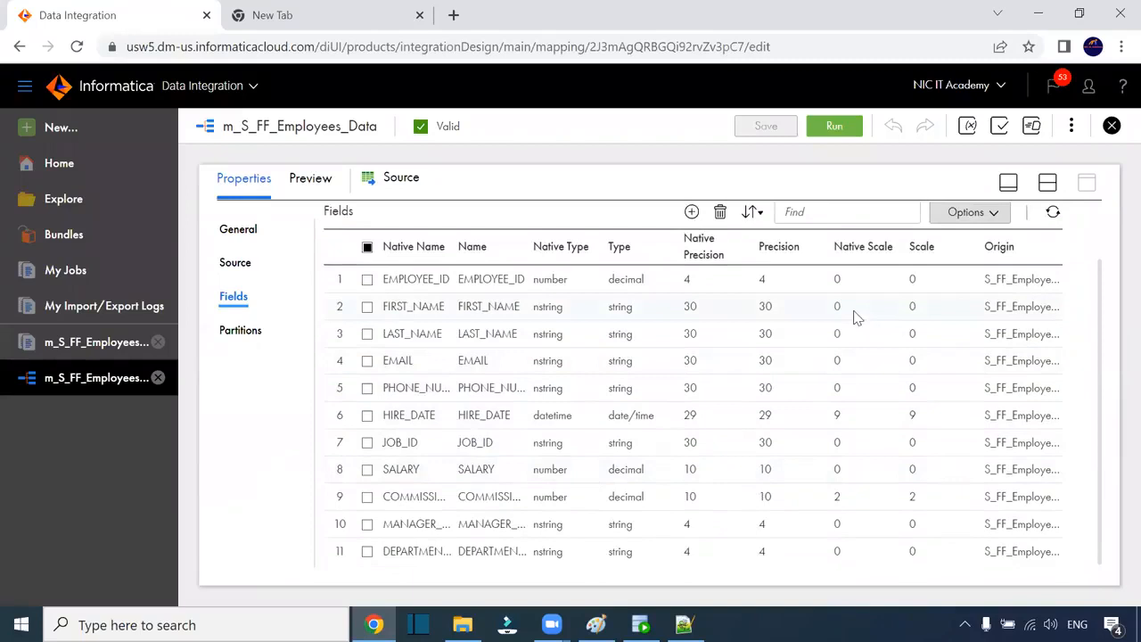
{"action": "scroll", "coordinate": [853, 317], "scroll_direction": "up", "scroll_amount": 1}
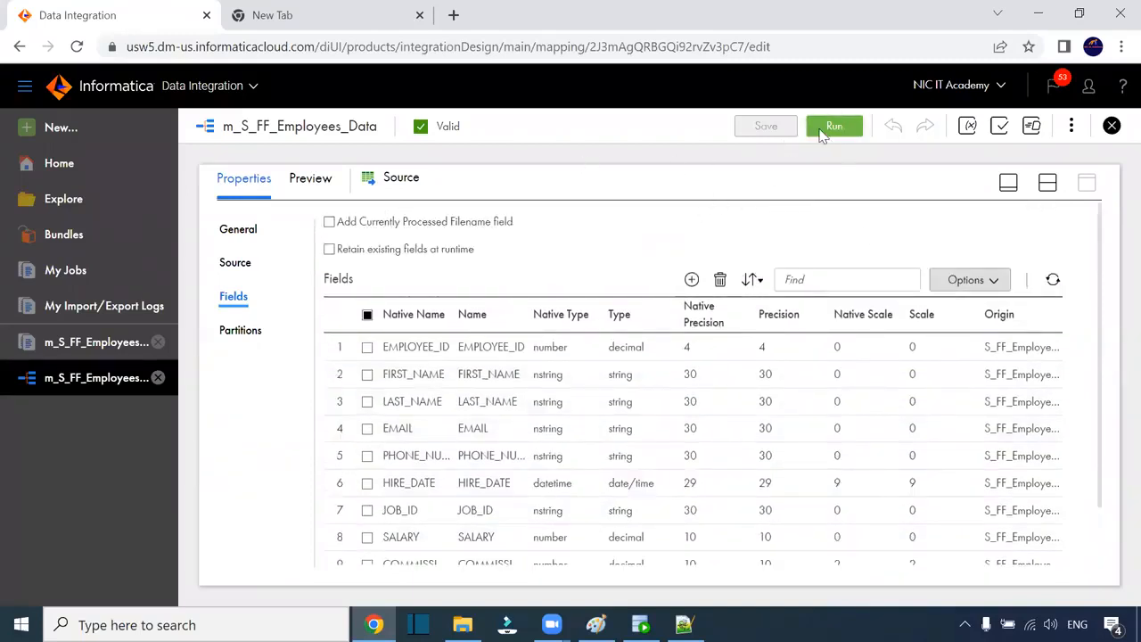
Step: Run the mapping and open the succeeded Data-6 run with 107 rows loaded into T_EMPLOYEES
{"action": "left_click", "coordinate": [835, 128]}
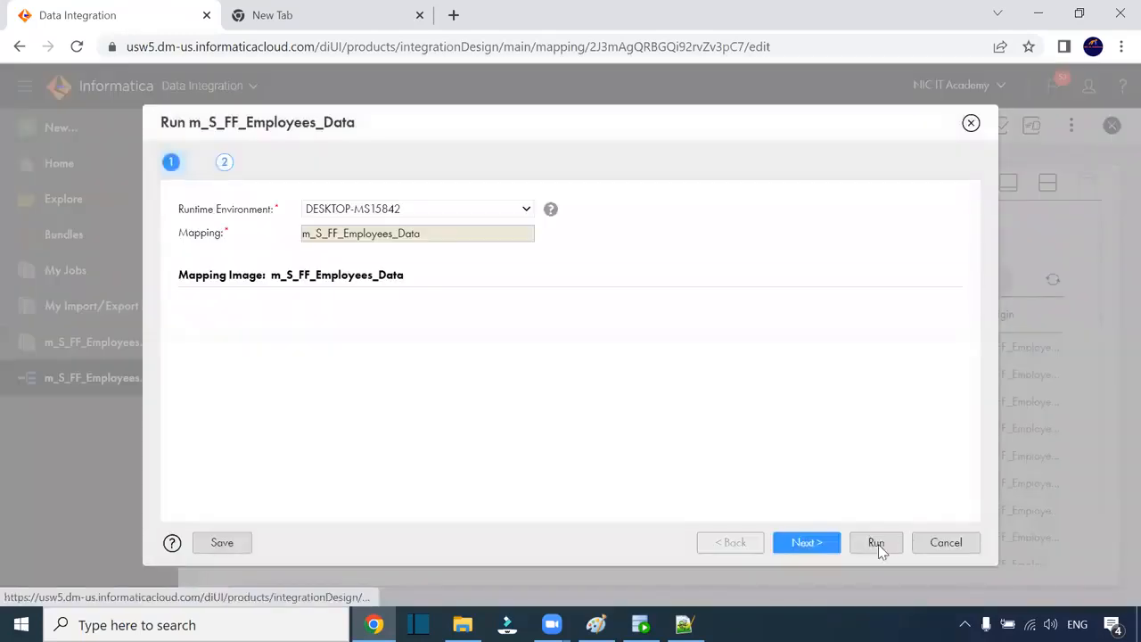
{"action": "left_click", "coordinate": [877, 545]}
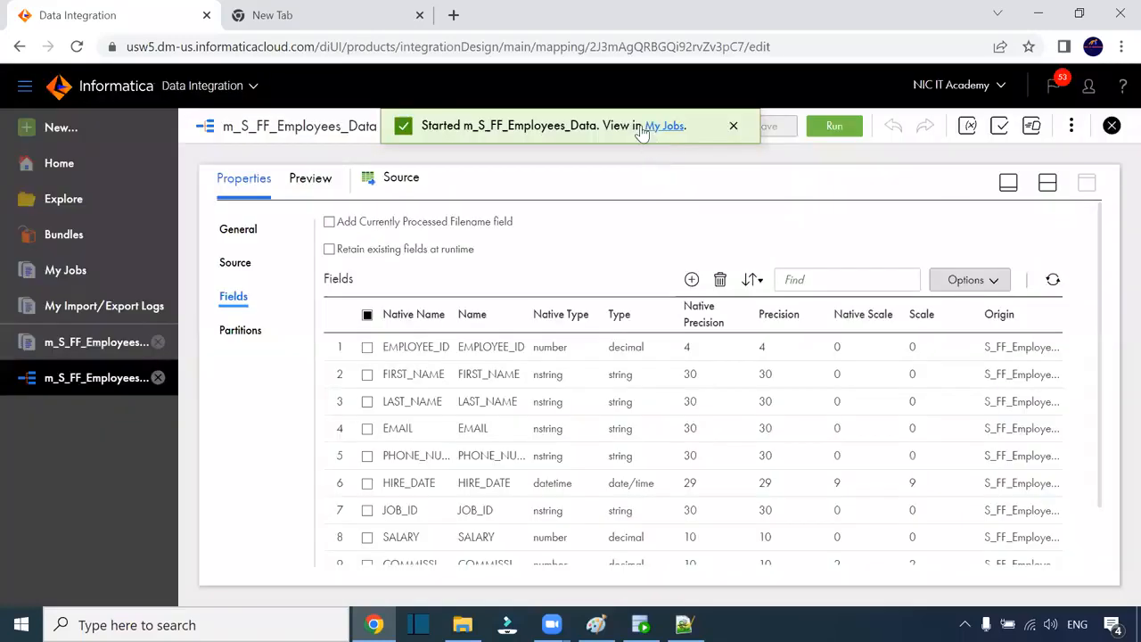
{"action": "left_click", "coordinate": [661, 126]}
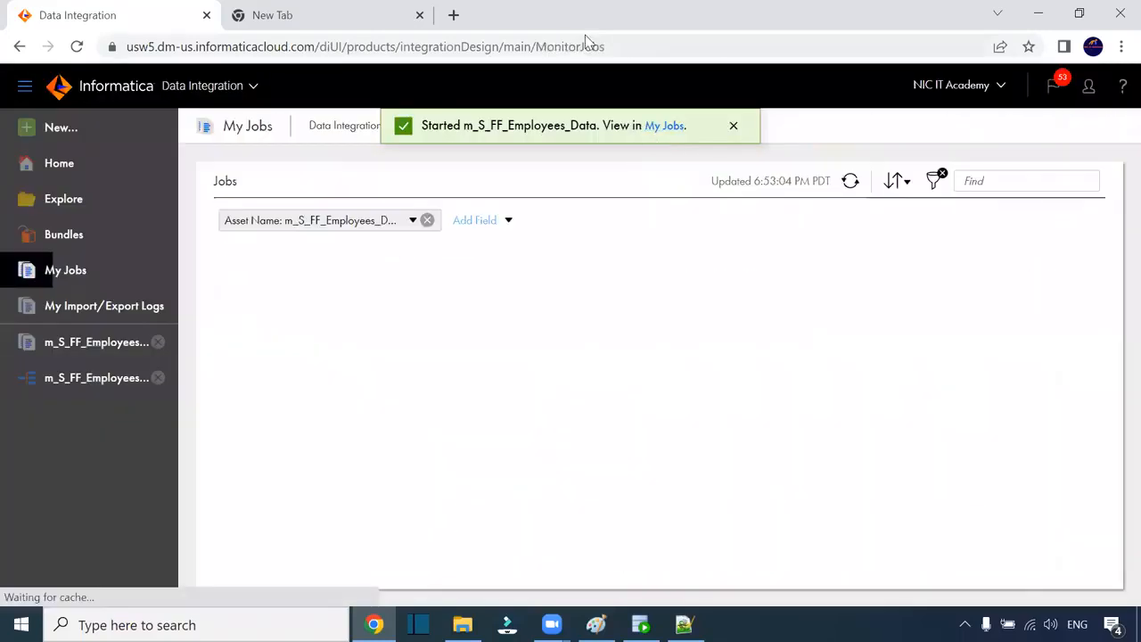
{"action": "left_click", "coordinate": [850, 182]}
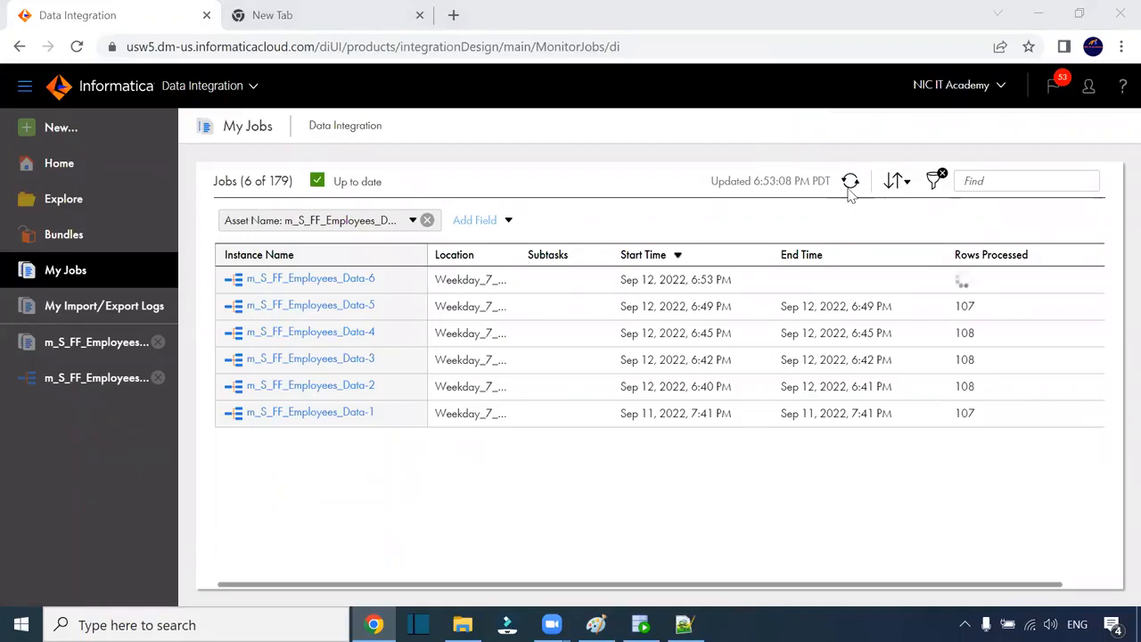
{"action": "left_click", "coordinate": [848, 189]}
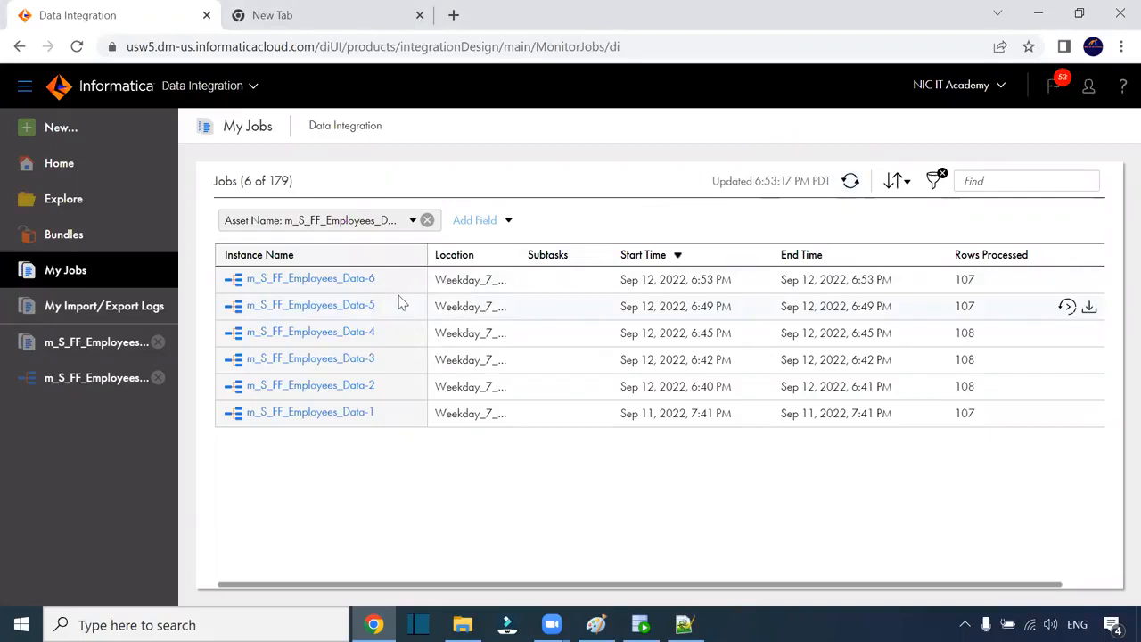
{"action": "left_click", "coordinate": [365, 278]}
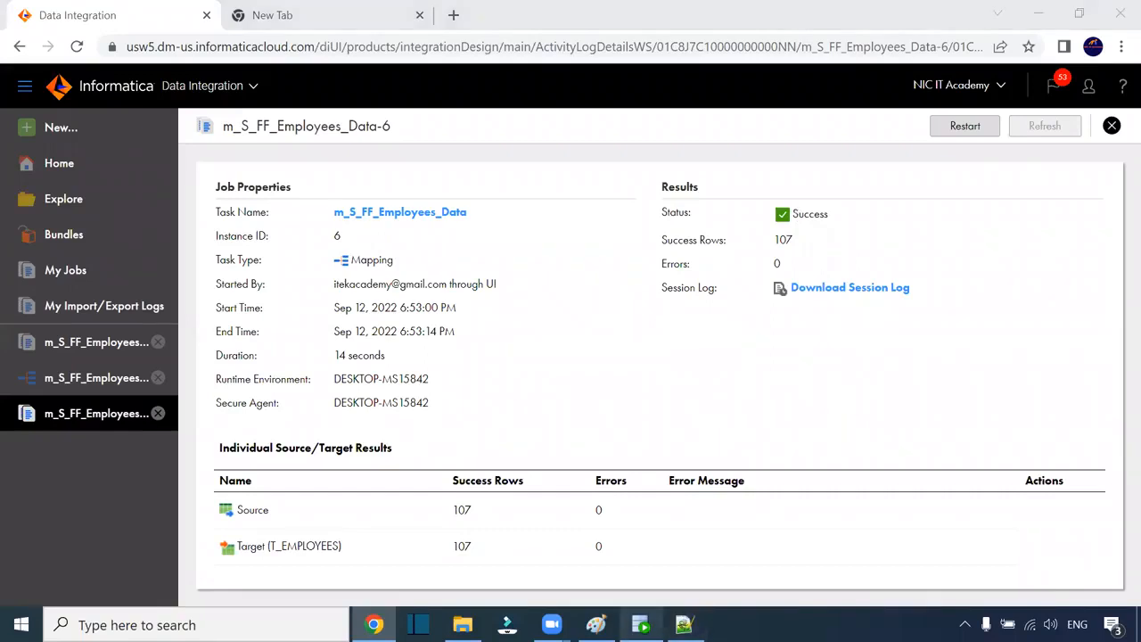
{"action": "left_click", "coordinate": [640, 624]}
Step: Run select * from t_employees in the CORE worksheet
{"action": "left_click", "coordinate": [218, 89]}
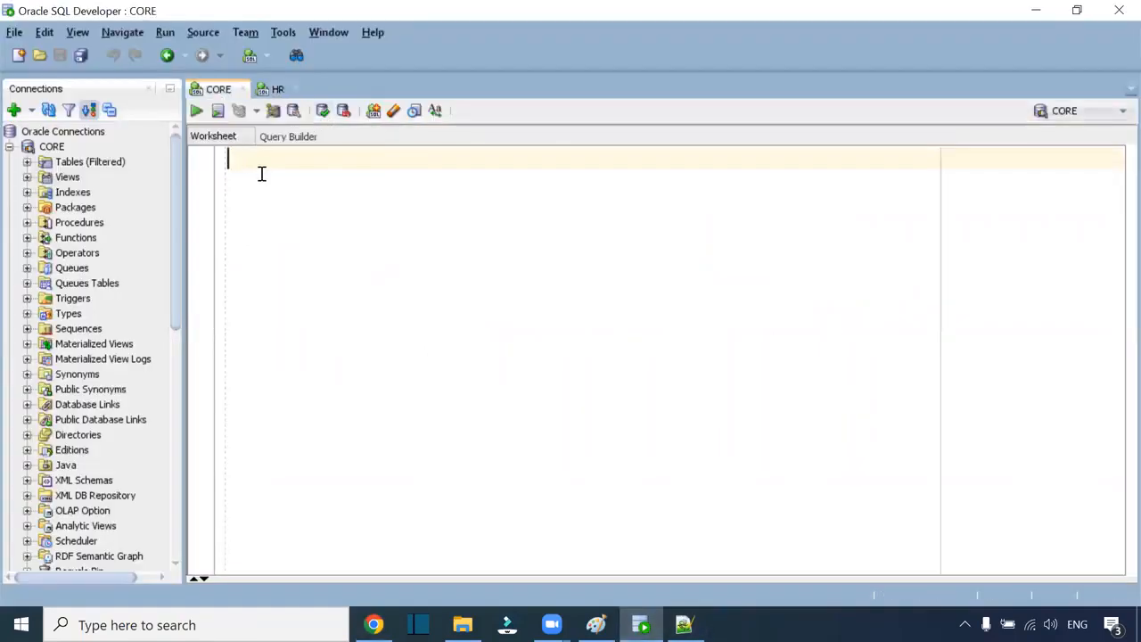
{"action": "type", "text": "select * from t_employees;"}
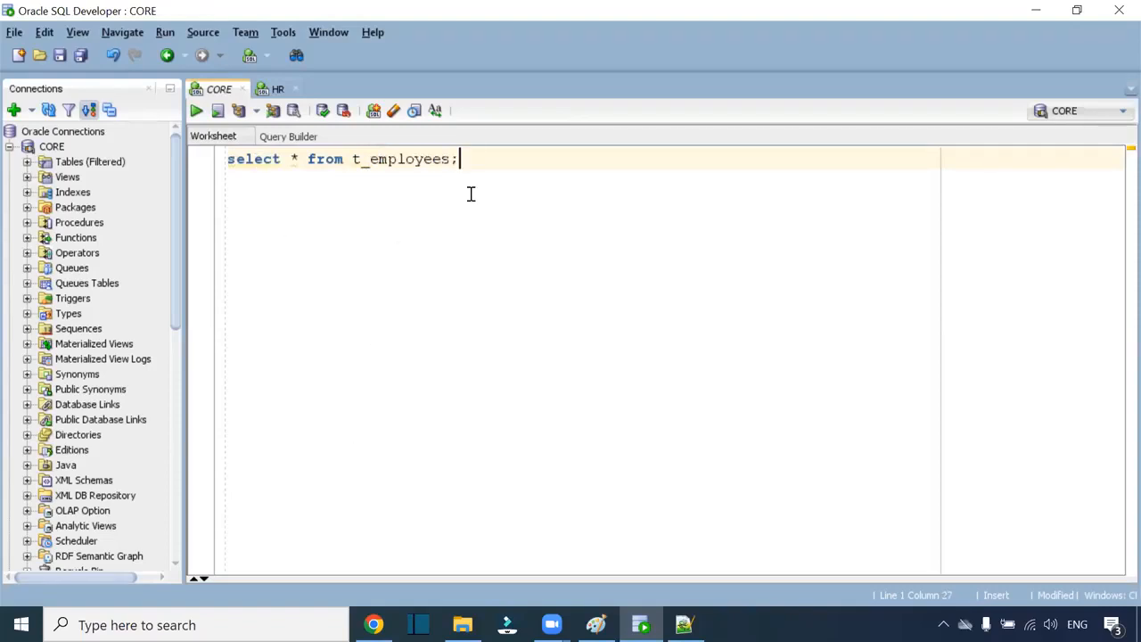
{"action": "key", "text": "ctrl+Return"}
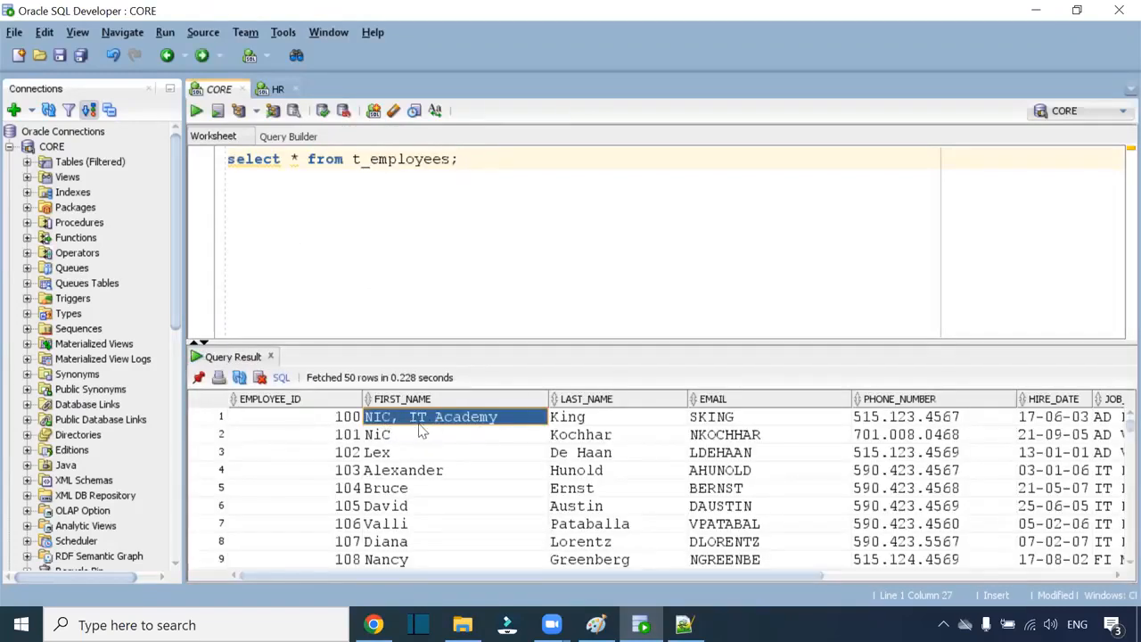
Step: Replace every ~#$ delimiter in S_FF_Employees.csv with a comma
{"action": "left_click", "coordinate": [463, 624]}
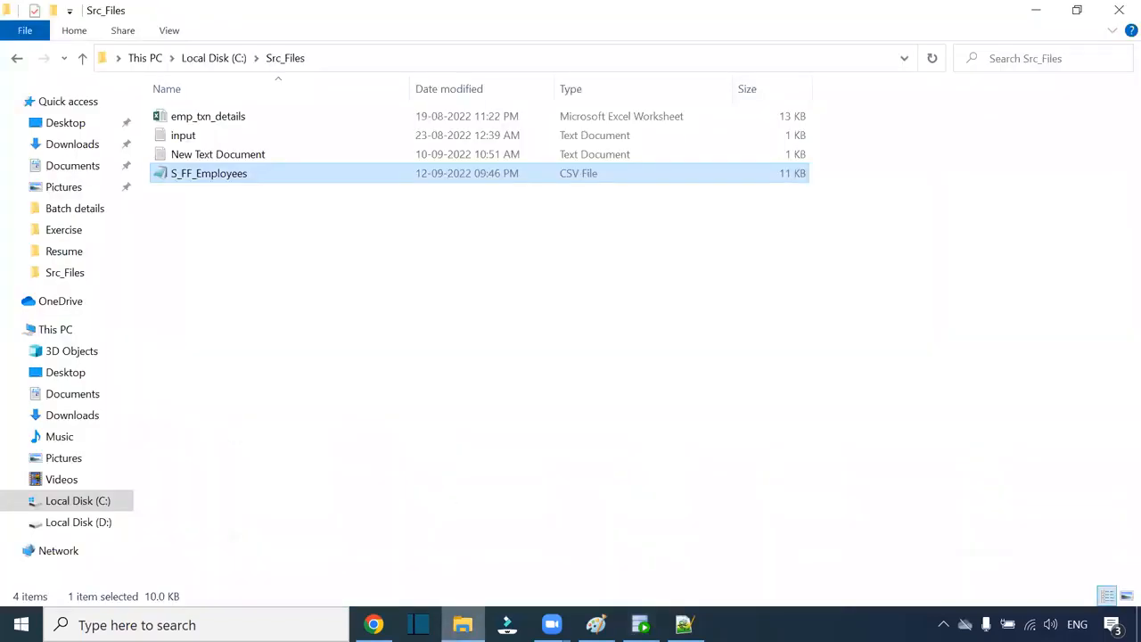
{"action": "left_click", "coordinate": [374, 624]}
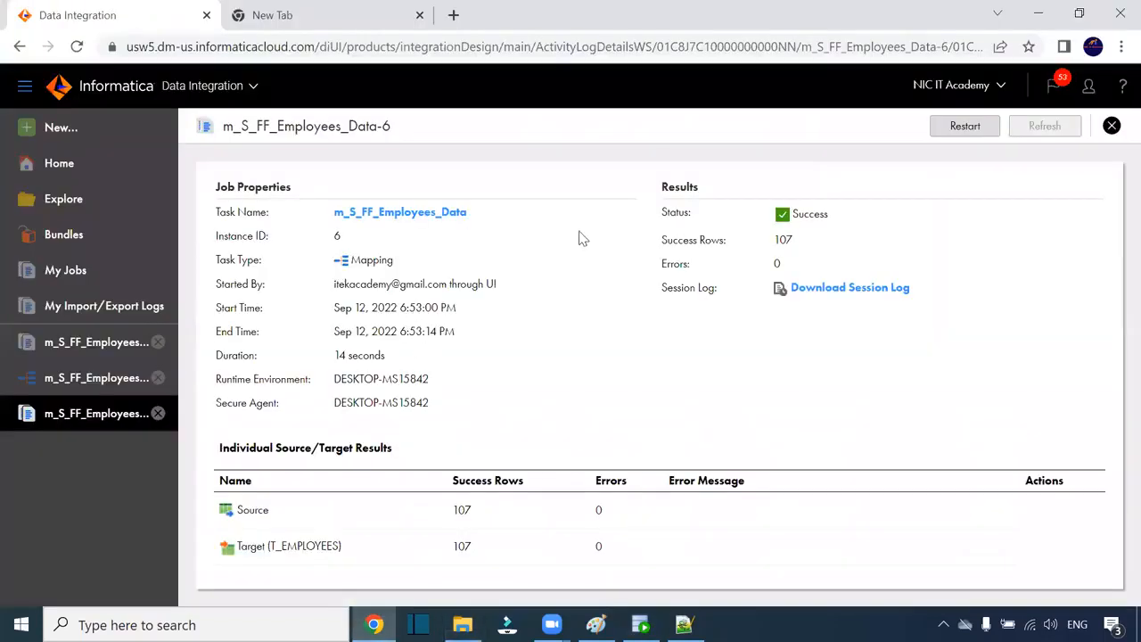
{"action": "left_click", "coordinate": [683, 624]}
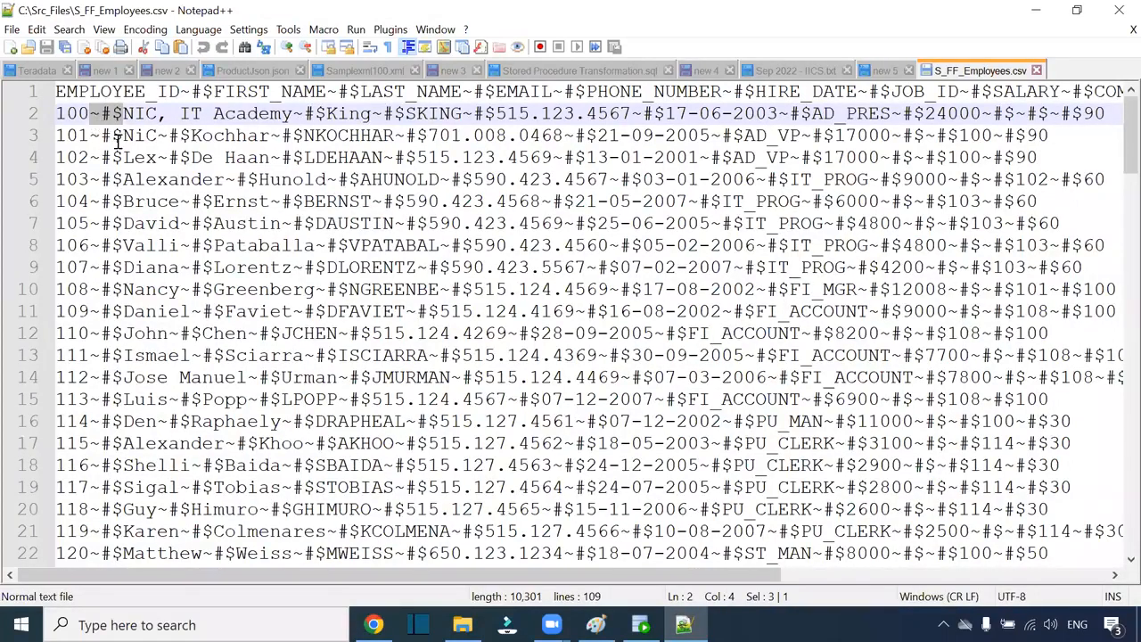
{"action": "key", "text": "ctrl+h"}
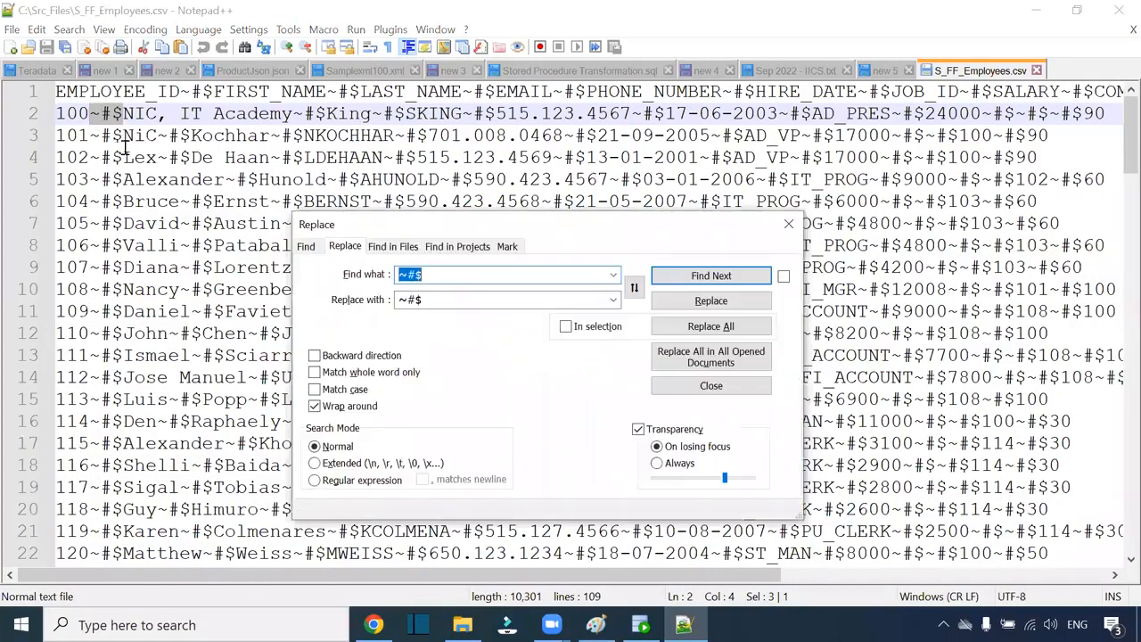
{"action": "double_click", "coordinate": [410, 298]}
{"action": "type", "text": ","}
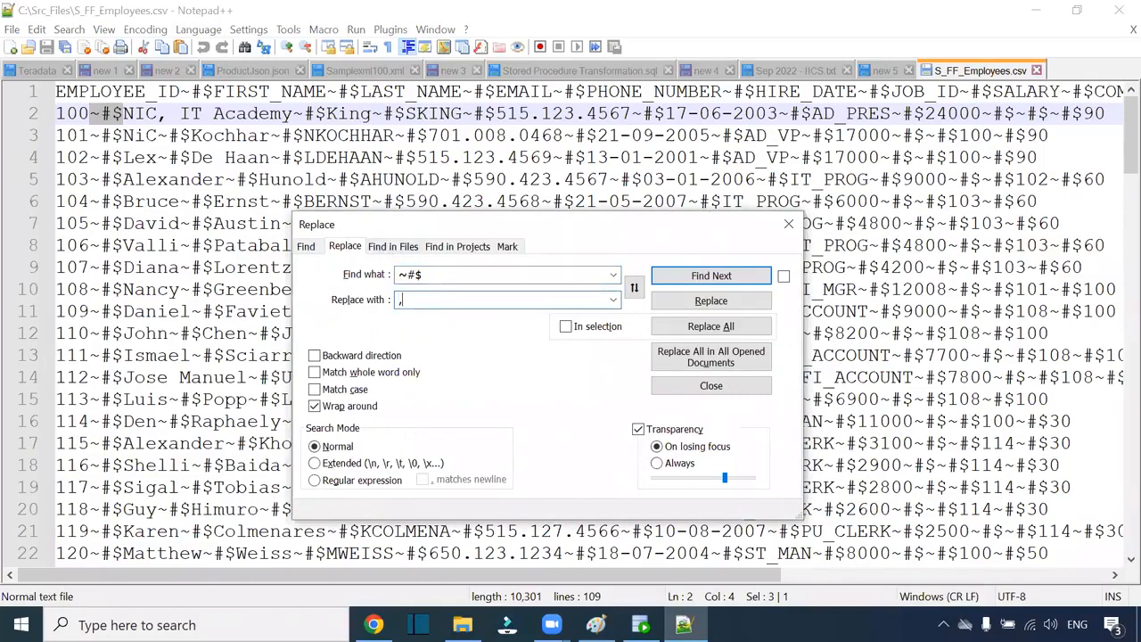
{"action": "left_click", "coordinate": [757, 330]}
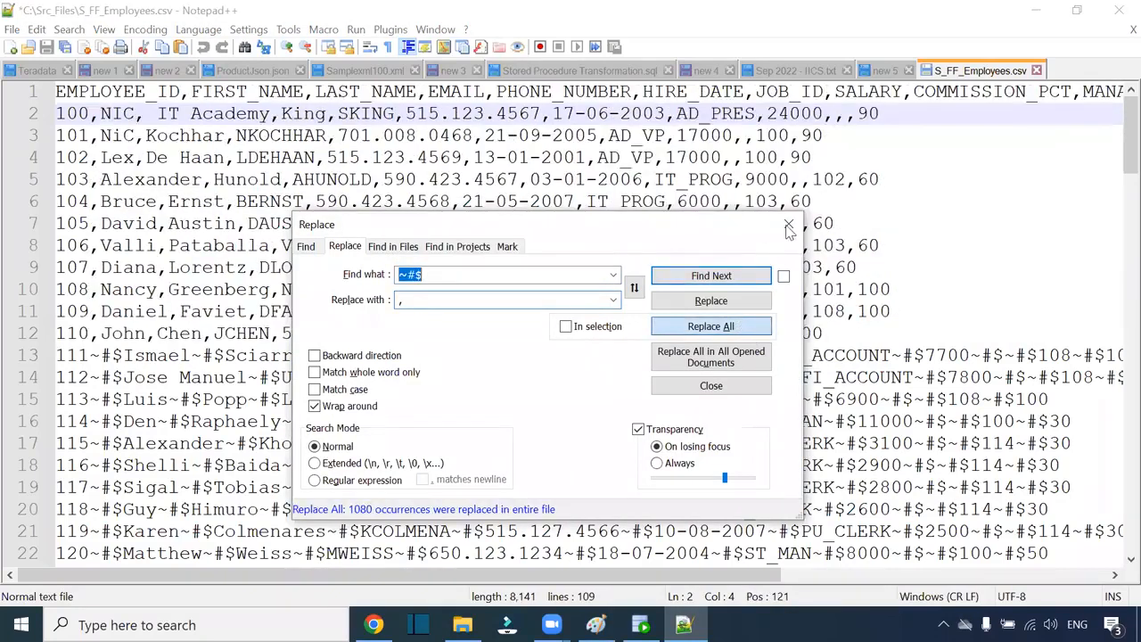
{"action": "key", "text": "Escape"}
Step: Wrap NIC, IT Academy in double quotes and save the CSV
{"action": "left_click", "coordinate": [104, 113]}
{"action": "type", "text": "\""}
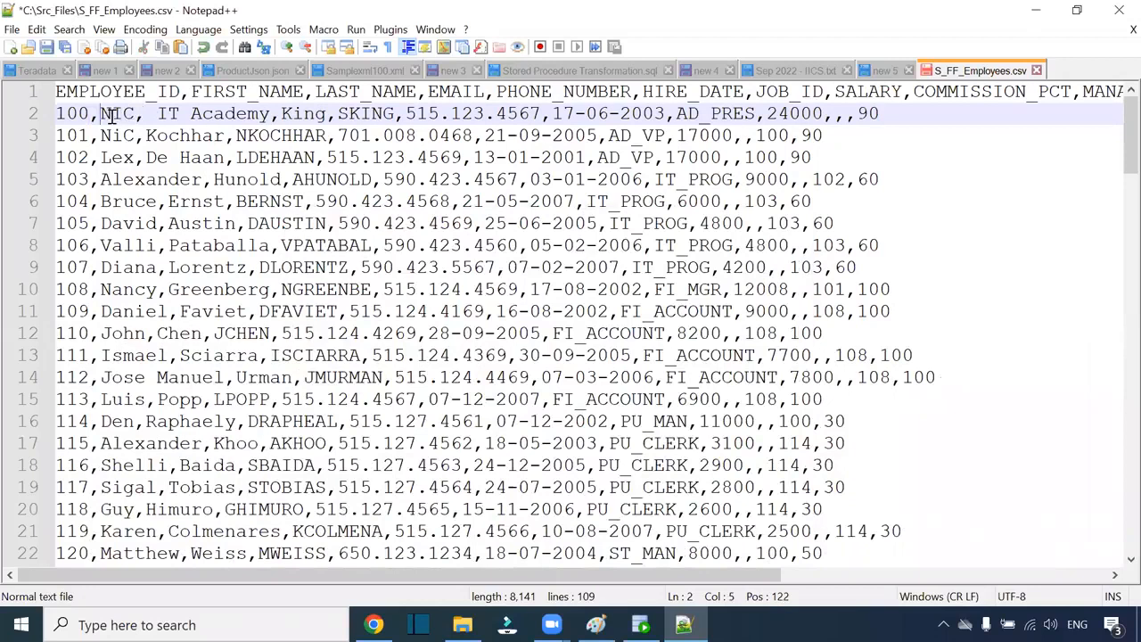
{"action": "left_click", "coordinate": [280, 114]}
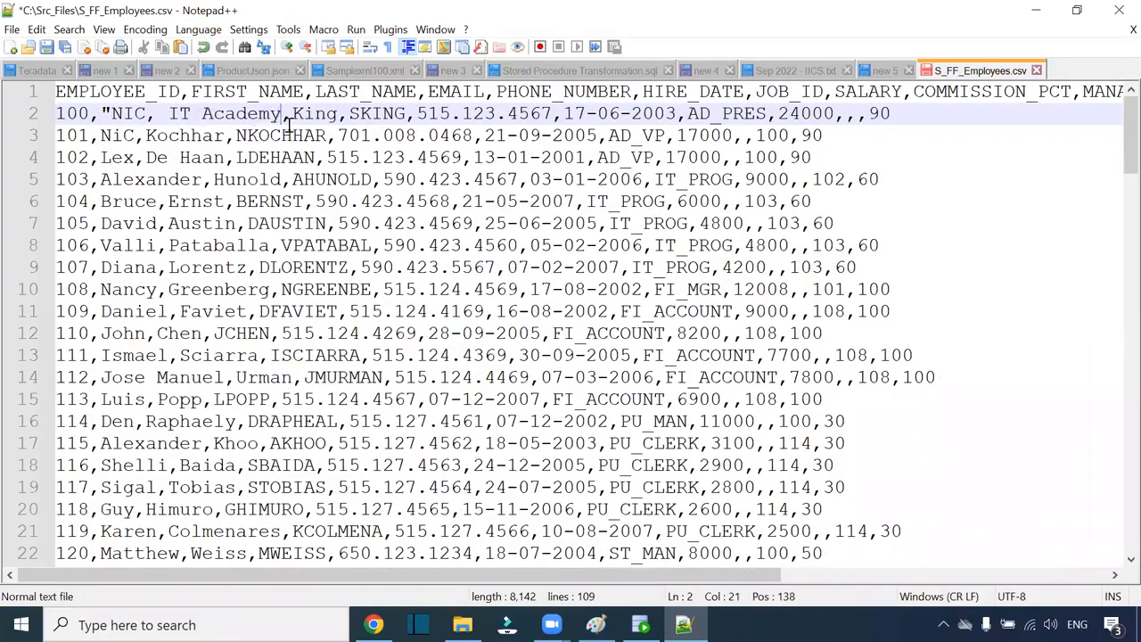
{"action": "type", "text": "\""}
{"action": "left_click", "coordinate": [383, 114]}
{"action": "left_click", "coordinate": [48, 47]}
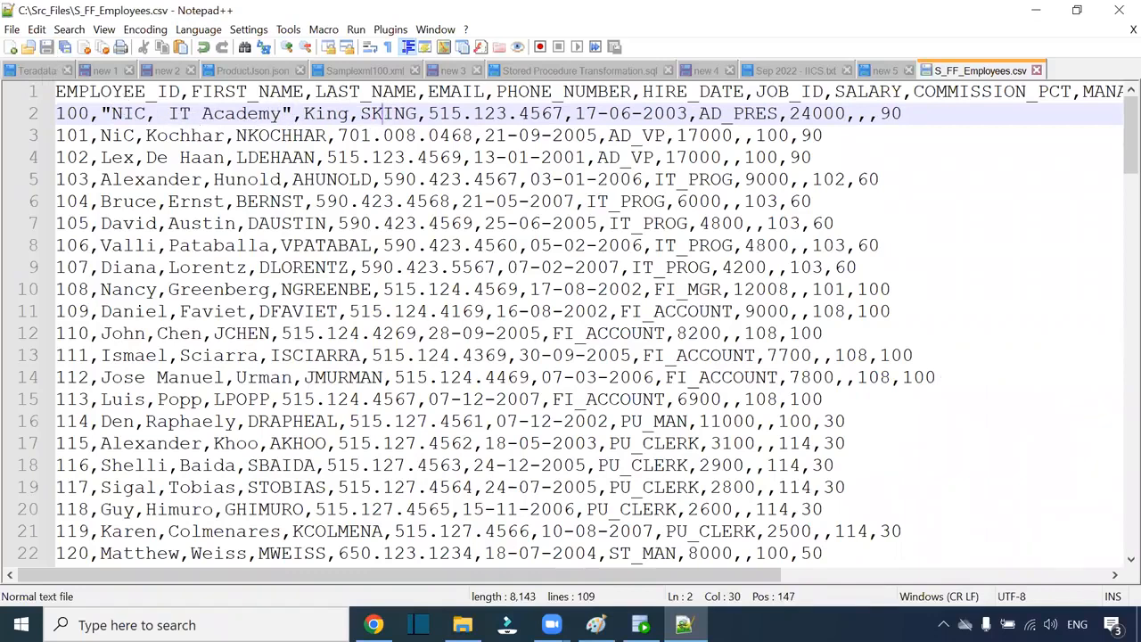
{"action": "left_click", "coordinate": [374, 625]}
{"action": "left_click", "coordinate": [413, 214]}
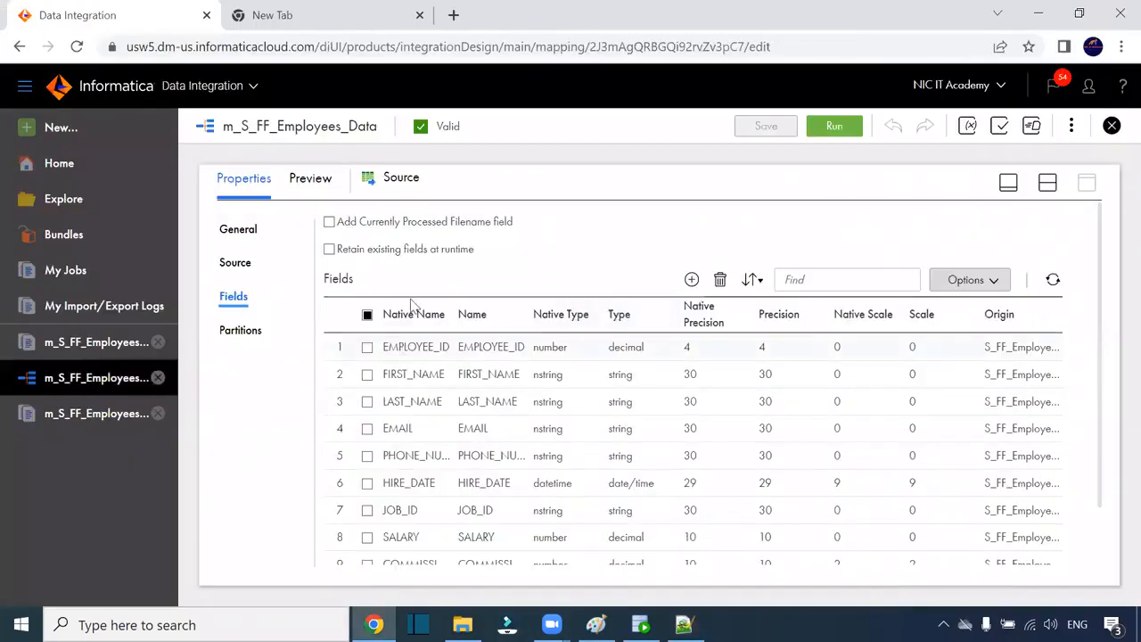
Step: Set the Source formatting to a Comma delimiter with a Double Quote text qualifier
{"action": "left_click", "coordinate": [254, 266]}
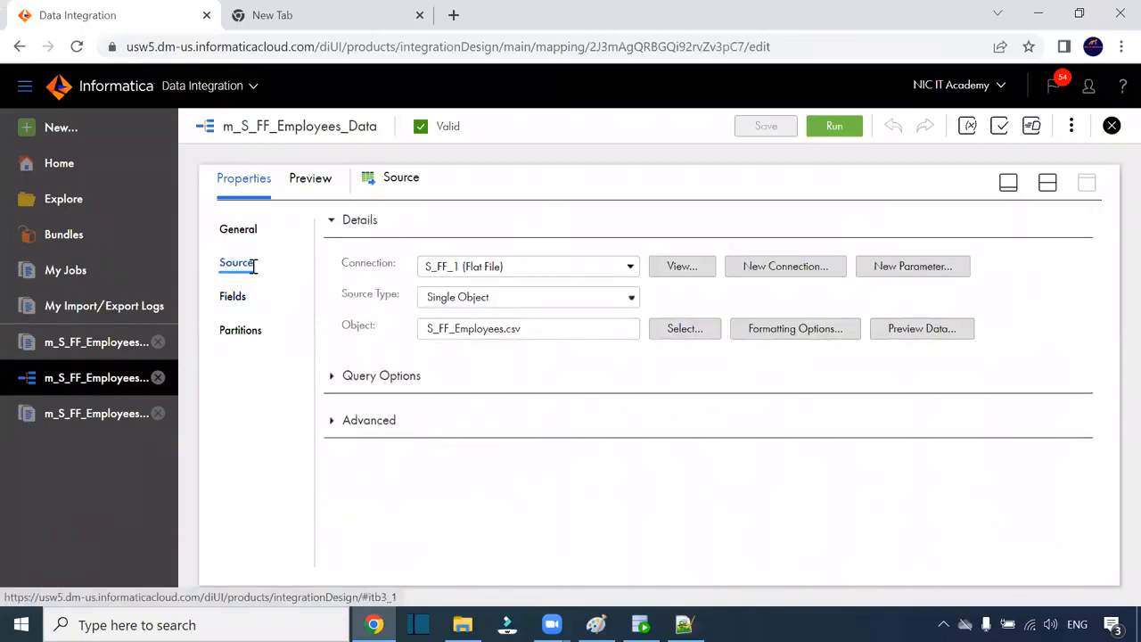
{"action": "left_click", "coordinate": [780, 338]}
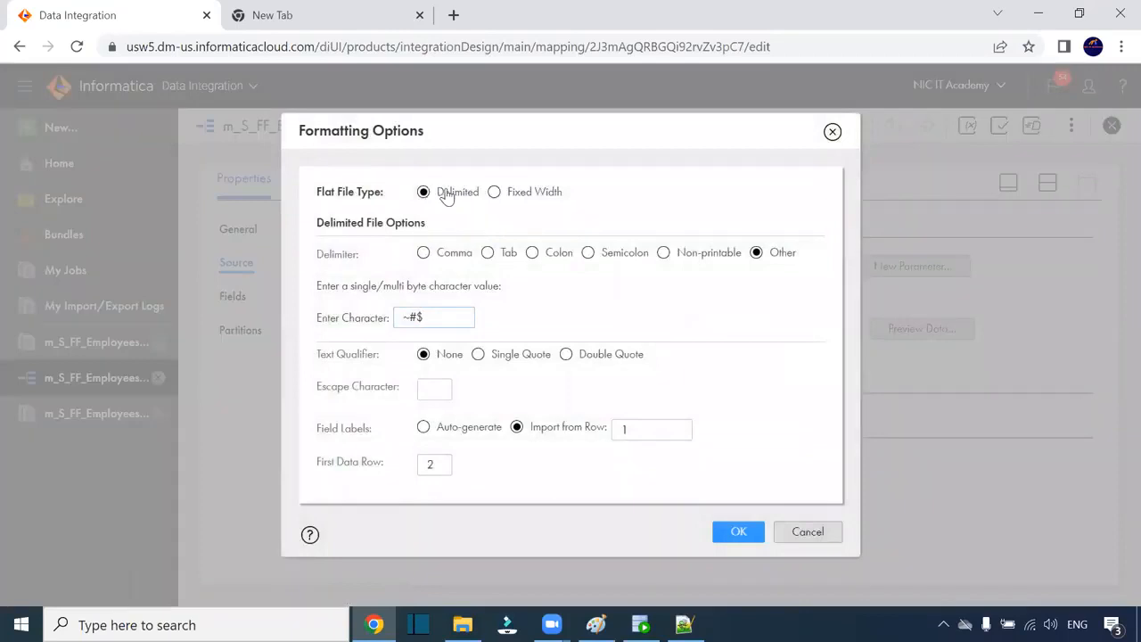
{"action": "left_click", "coordinate": [425, 255]}
{"action": "left_click", "coordinate": [566, 292]}
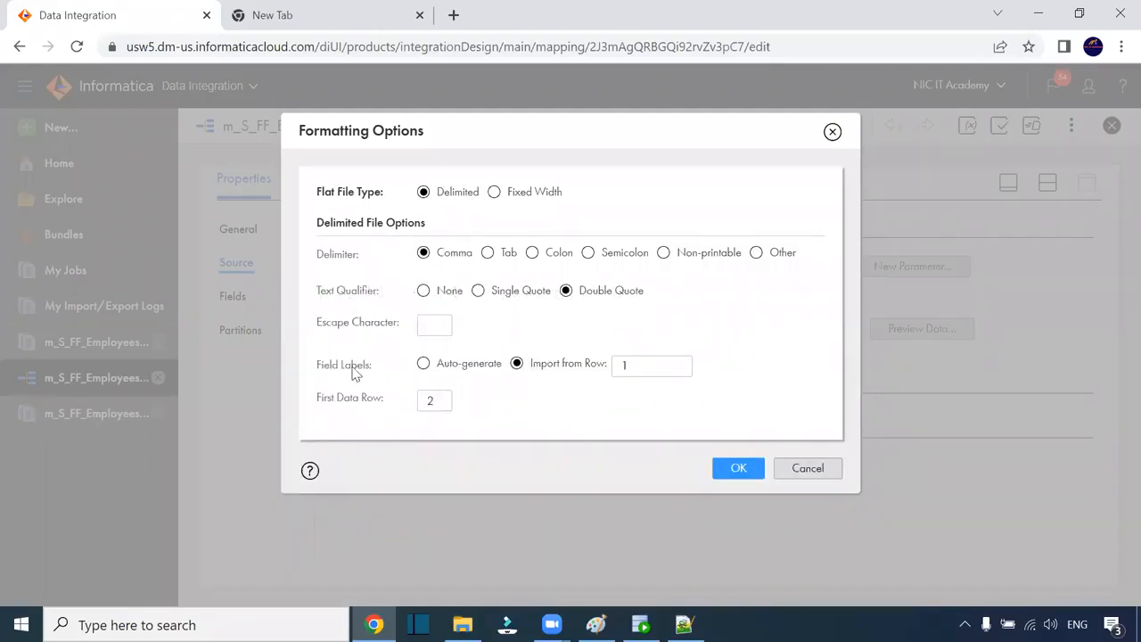
{"action": "left_click_drag", "start_coordinate": [319, 406], "coordinate": [606, 458]}
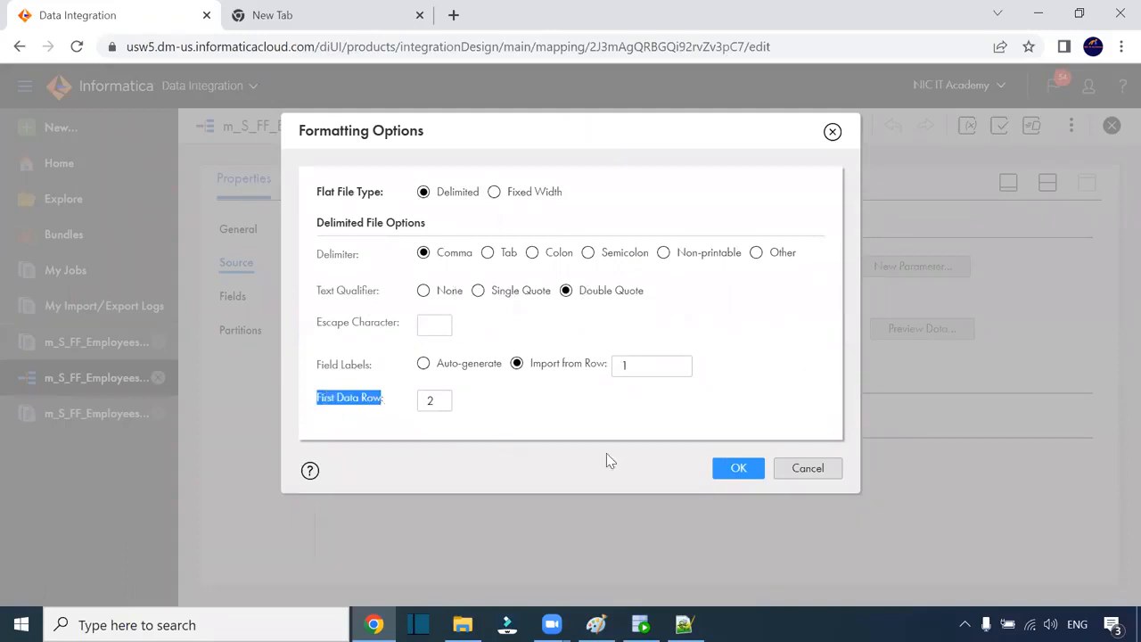
{"action": "left_click", "coordinate": [735, 467]}
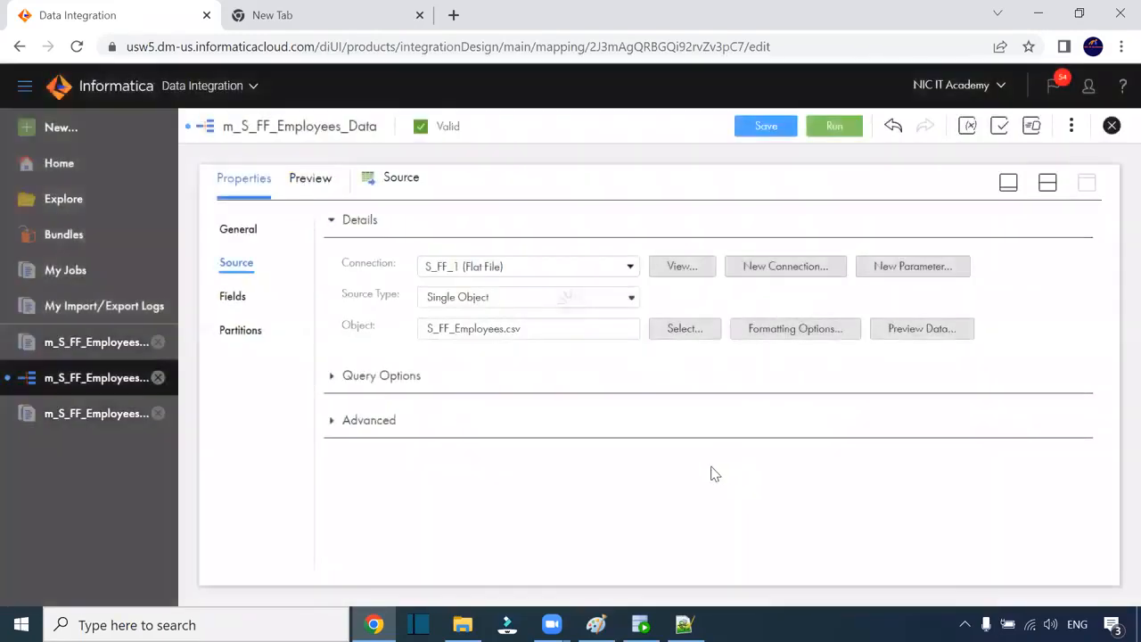
{"action": "left_click", "coordinate": [230, 297]}
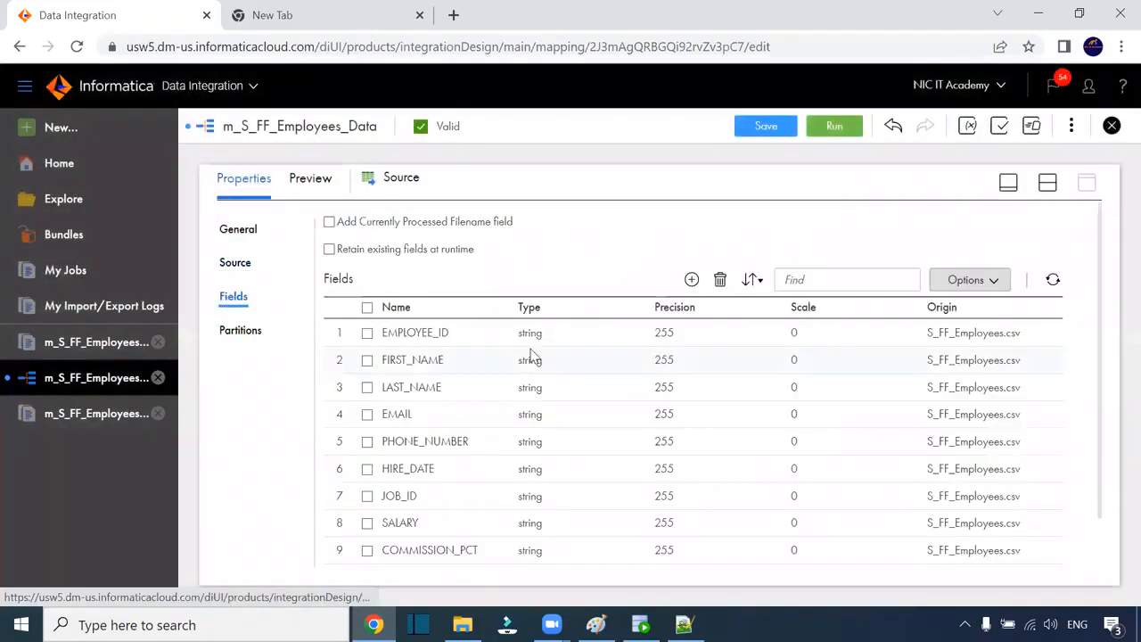
Step: Make the source field metadata editable in the Source Fields tab
{"action": "scroll", "coordinate": [532, 364], "scroll_direction": "down", "scroll_amount": 1}
{"action": "left_click", "coordinate": [664, 279]}
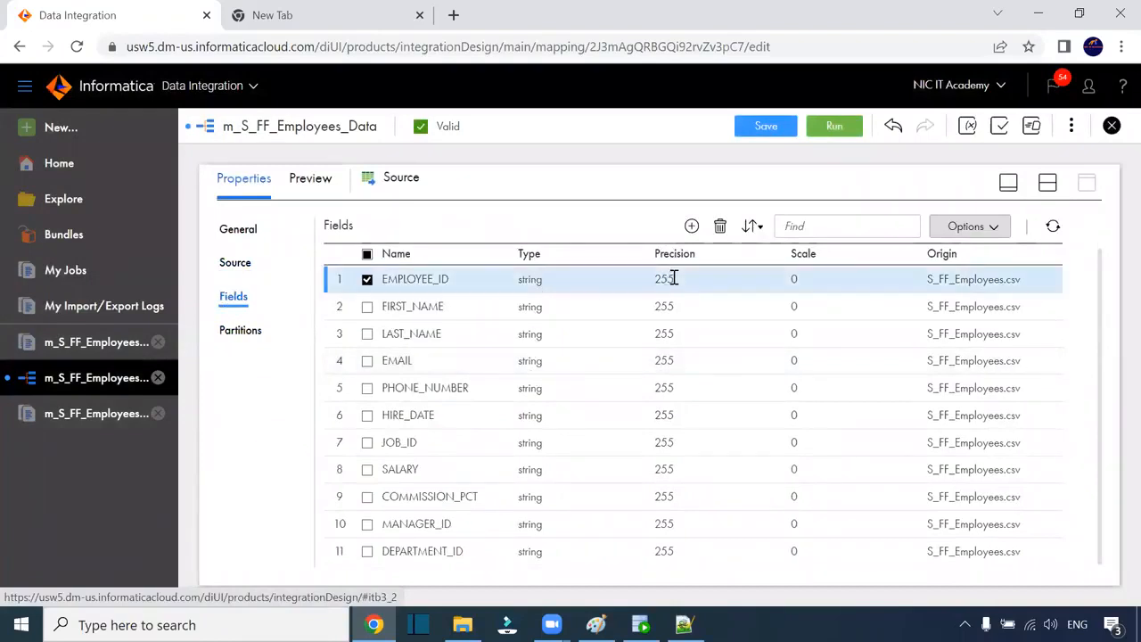
{"action": "left_click", "coordinate": [554, 283]}
{"action": "left_click", "coordinate": [543, 286]}
{"action": "left_click", "coordinate": [544, 285]}
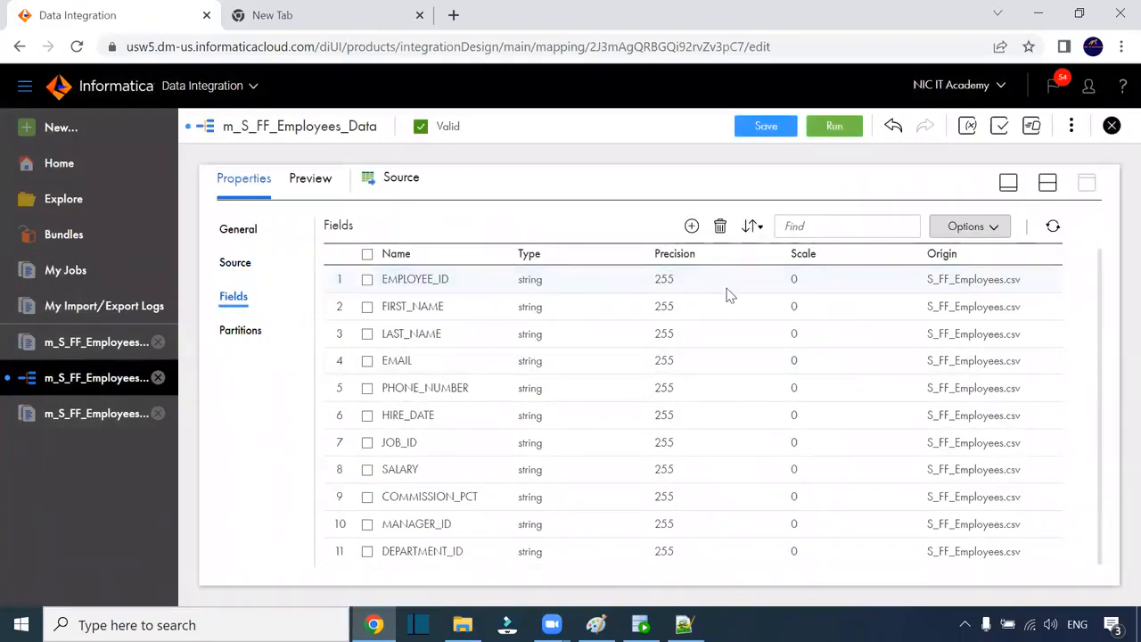
{"action": "left_click", "coordinate": [994, 225]}
{"action": "left_click", "coordinate": [962, 326]}
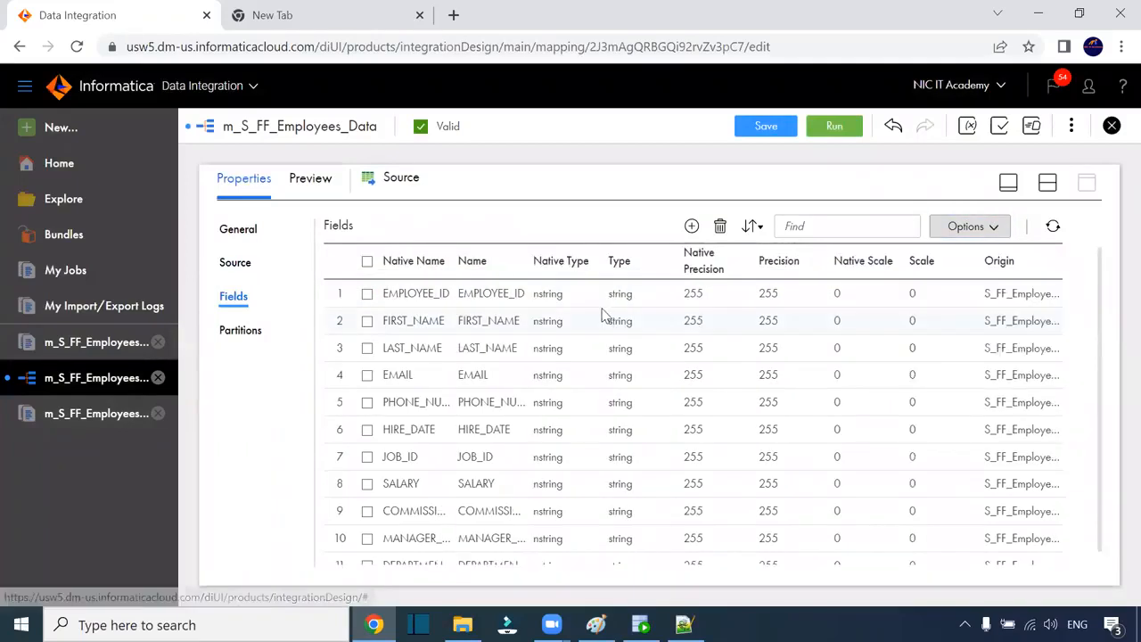
Step: Make EMPLOYEE_ID a number field with precision 4
{"action": "left_click", "coordinate": [553, 308]}
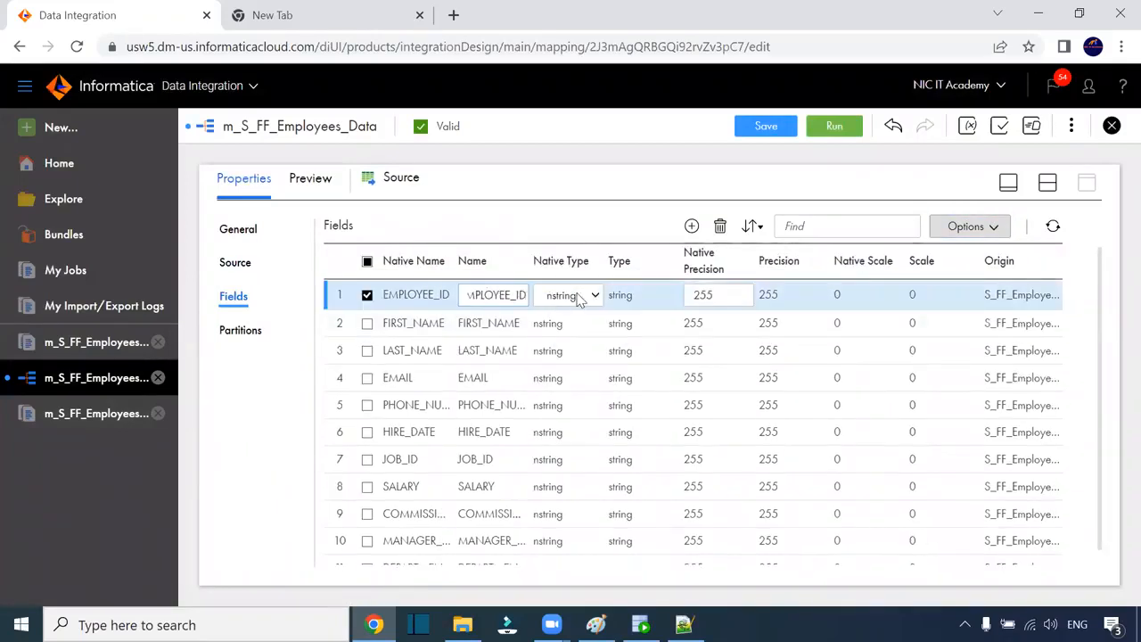
{"action": "left_click", "coordinate": [579, 296]}
{"action": "left_click", "coordinate": [564, 396]}
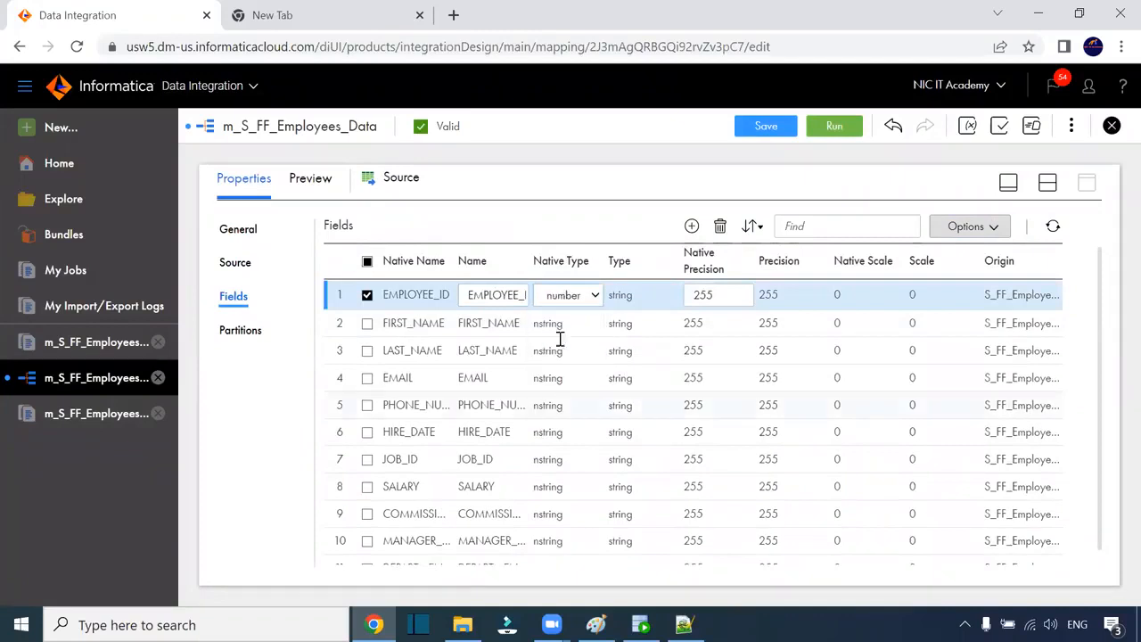
{"action": "left_click", "coordinate": [555, 335]}
{"action": "scroll", "coordinate": [567, 363], "scroll_direction": "down", "scroll_amount": 1}
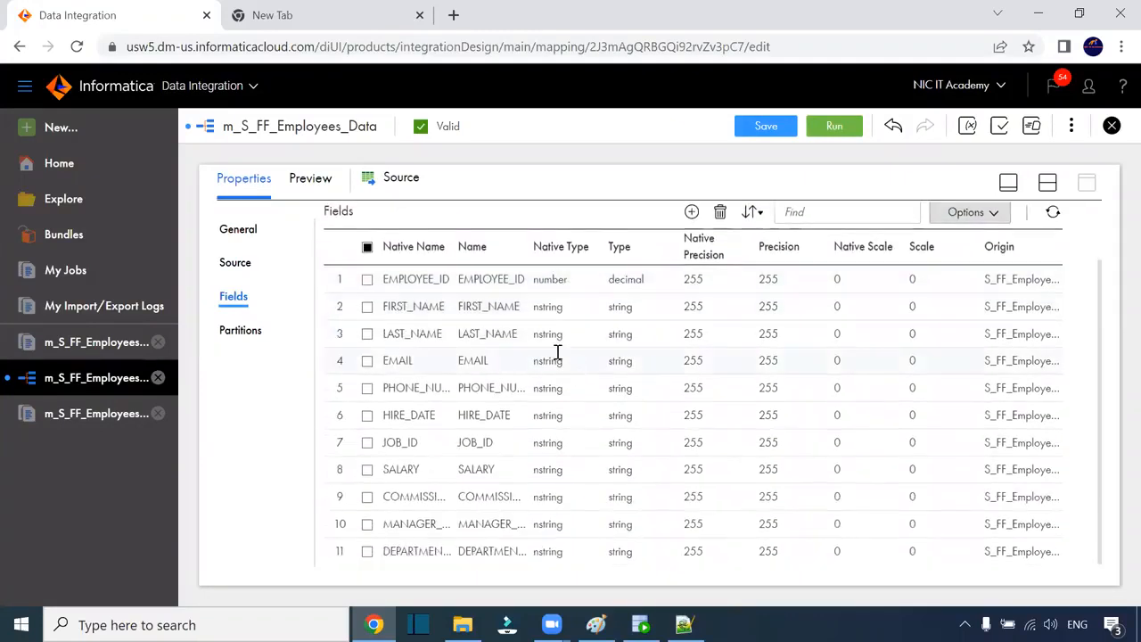
{"action": "left_click", "coordinate": [694, 278]}
{"action": "double_click", "coordinate": [706, 279]}
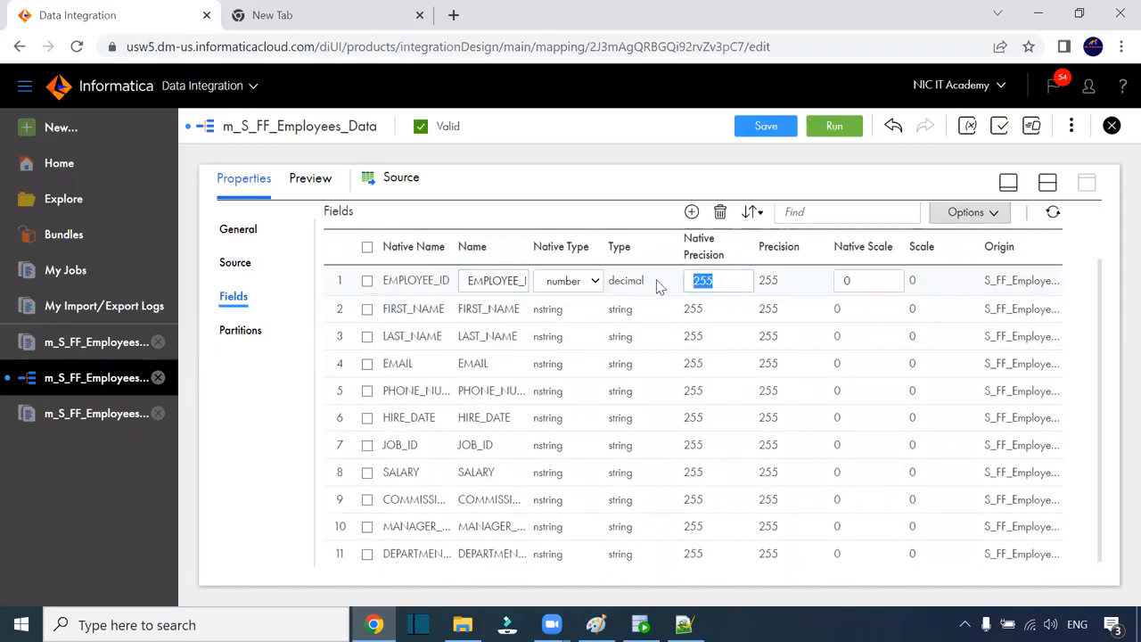
{"action": "type", "text": "4"}
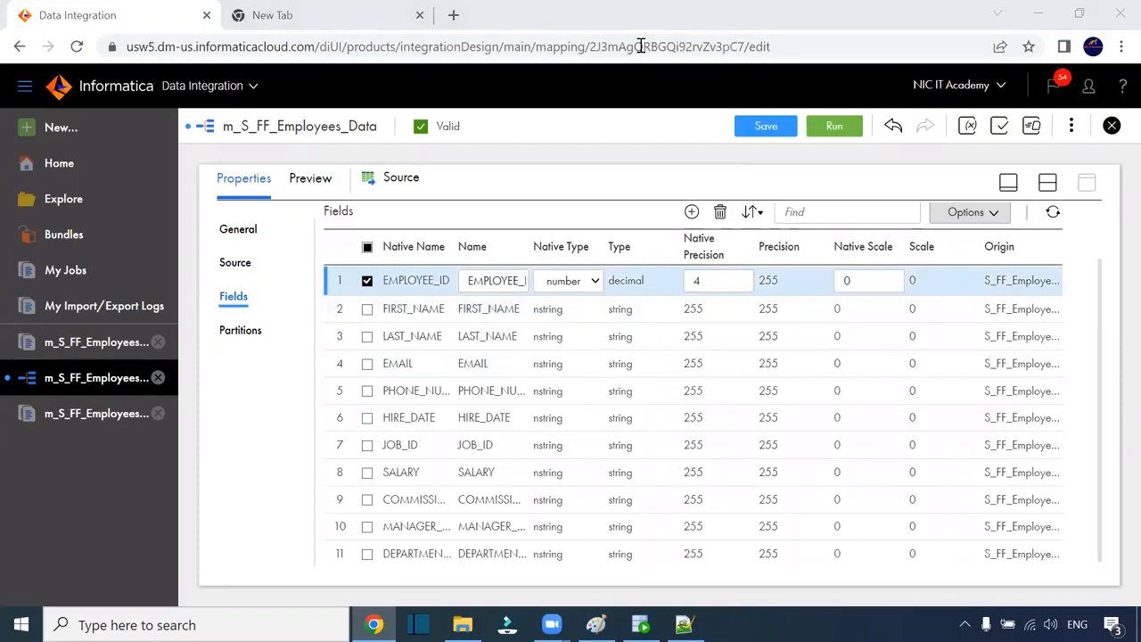
{"action": "left_click", "coordinate": [651, 357]}
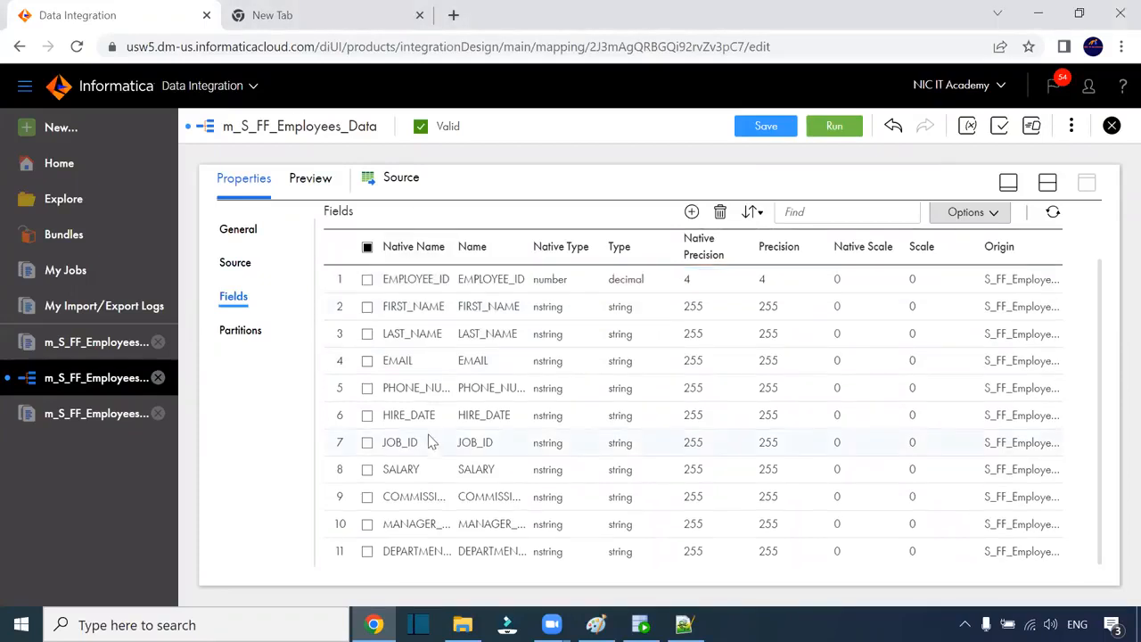
Step: Change HIRE_DATE's native type to datetime and SALARY's to number
{"action": "left_click", "coordinate": [632, 418]}
{"action": "left_click", "coordinate": [592, 417]}
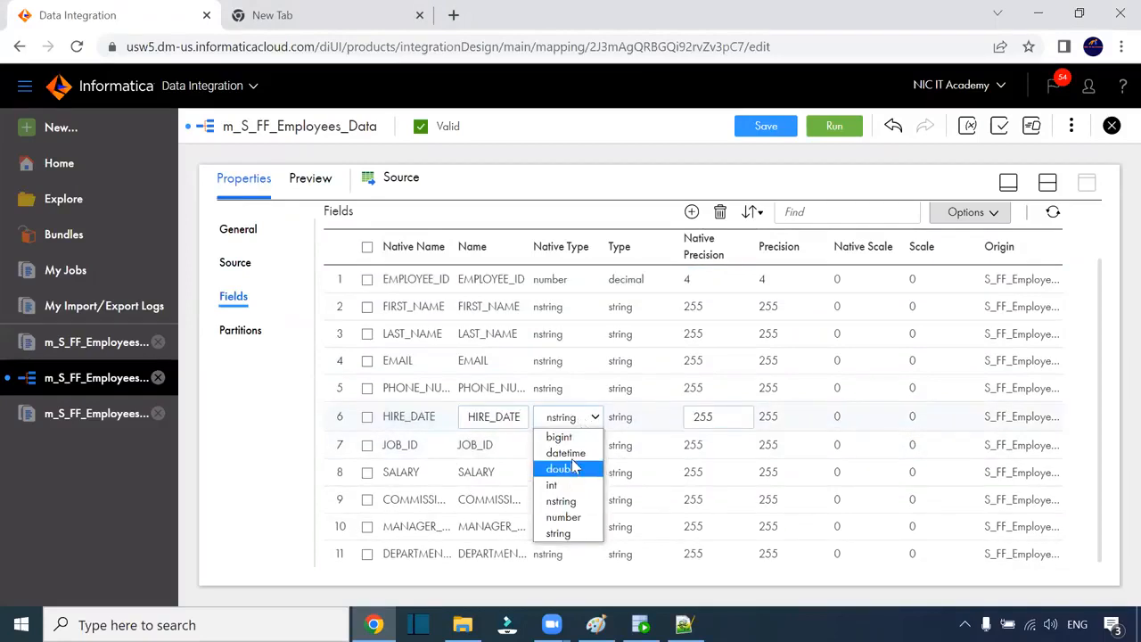
{"action": "left_click", "coordinate": [574, 456]}
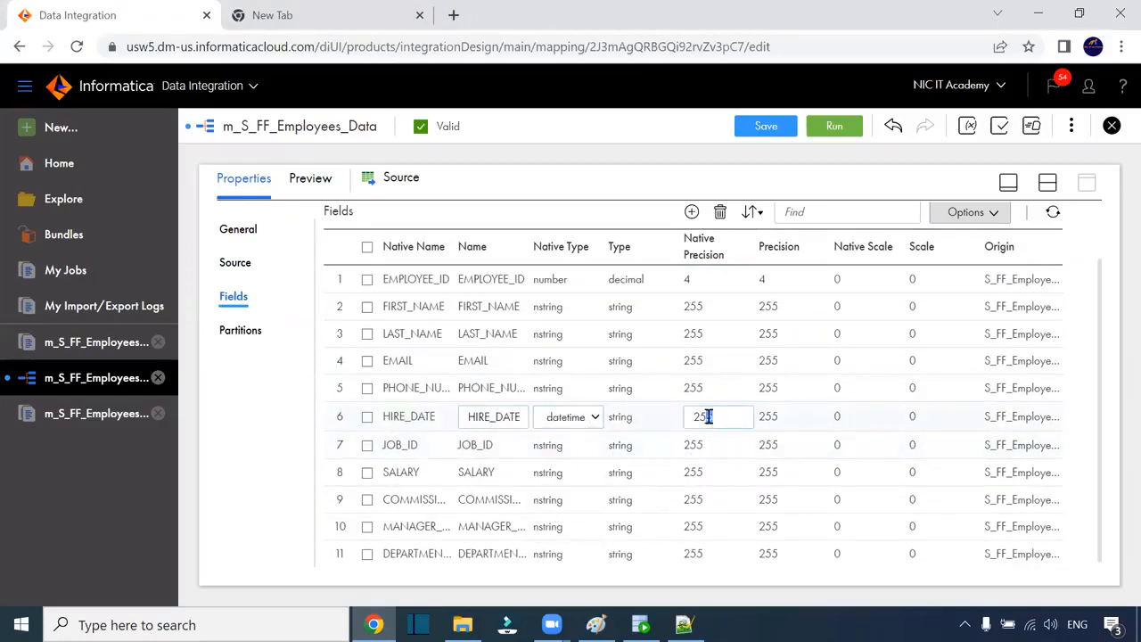
{"action": "left_click", "coordinate": [696, 467]}
{"action": "left_click", "coordinate": [610, 480]}
{"action": "left_click", "coordinate": [584, 473]}
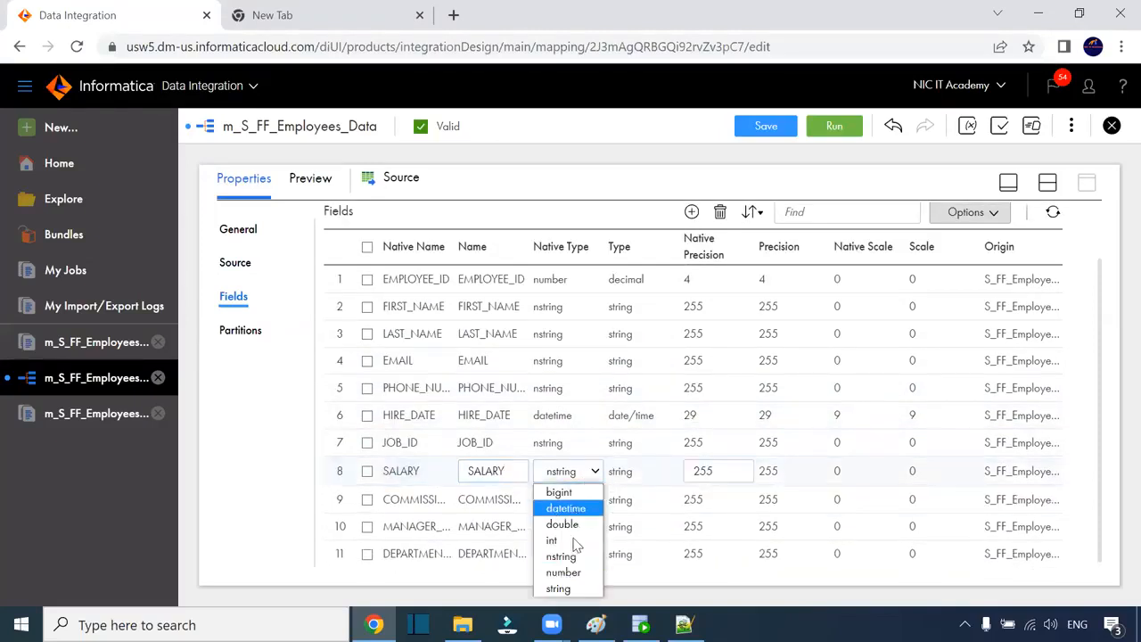
{"action": "left_click", "coordinate": [563, 572]}
{"action": "left_click", "coordinate": [621, 502]}
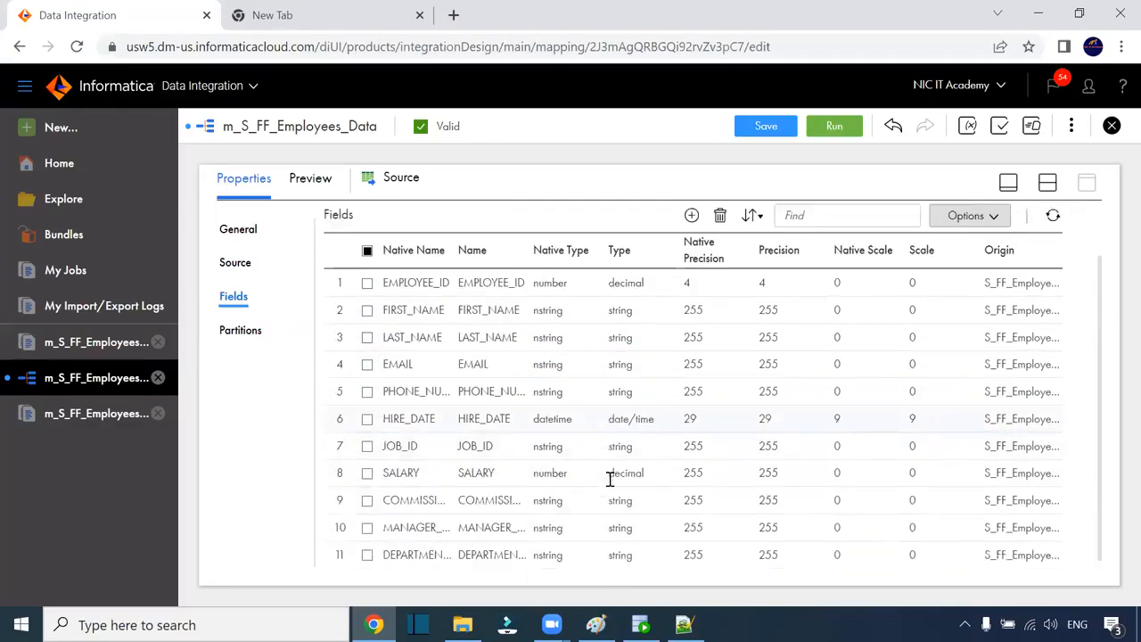
Step: Change the commission and manager fields' native types to number
{"action": "left_click", "coordinate": [563, 501]}
{"action": "left_click", "coordinate": [563, 500]}
{"action": "left_click", "coordinate": [567, 499]}
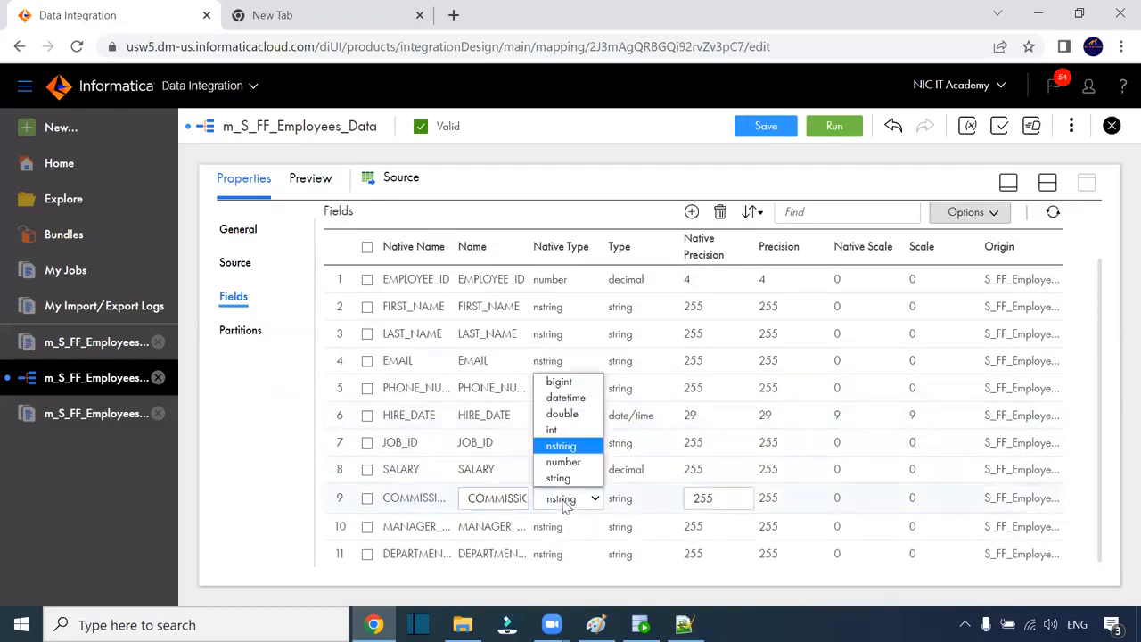
{"action": "left_click", "coordinate": [567, 462]}
{"action": "left_click", "coordinate": [604, 523]}
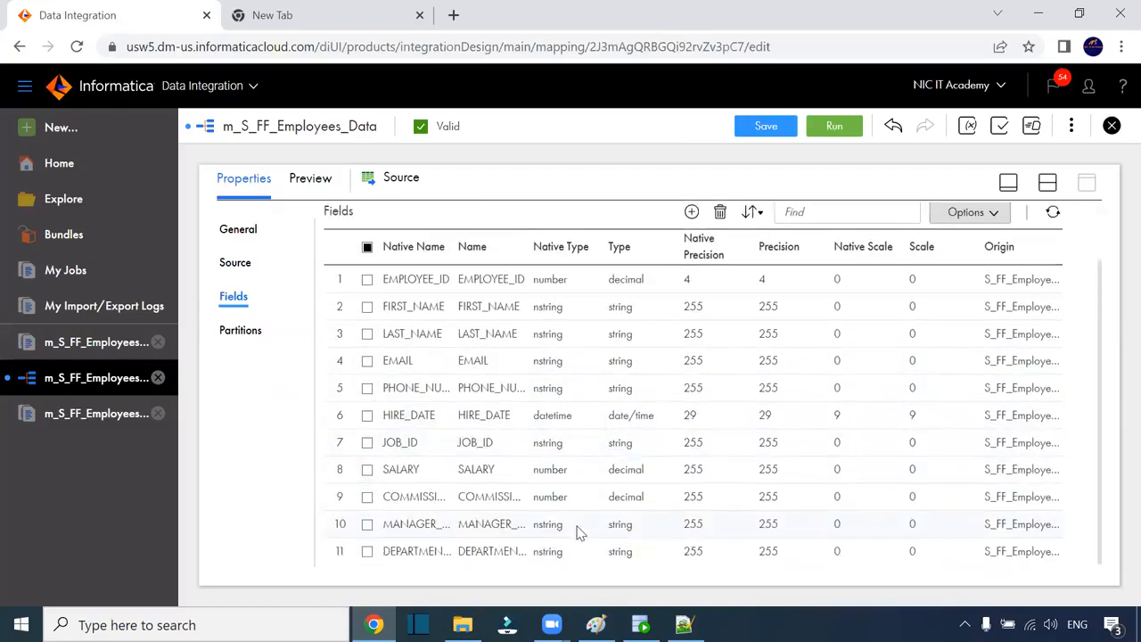
{"action": "left_click", "coordinate": [553, 524]}
{"action": "left_click", "coordinate": [567, 523]}
{"action": "left_click", "coordinate": [567, 487]}
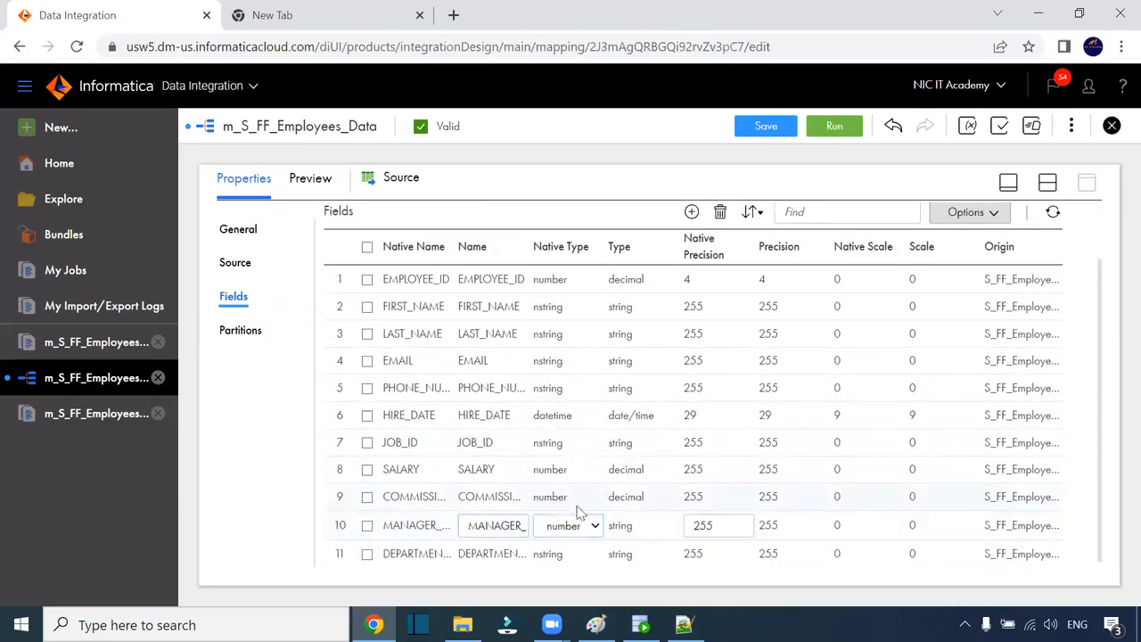
{"action": "left_click", "coordinate": [570, 550]}
Step: Make the department field a number with precision 4
{"action": "scroll", "coordinate": [612, 515], "scroll_direction": "down", "scroll_amount": 2}
{"action": "left_click", "coordinate": [570, 554]}
{"action": "left_click", "coordinate": [570, 555]}
{"action": "left_click", "coordinate": [565, 553]}
{"action": "left_click", "coordinate": [567, 530]}
{"action": "left_click_drag", "start_coordinate": [718, 552], "coordinate": [684, 551]}
{"action": "type", "text": "4"}
{"action": "left_click", "coordinate": [713, 526]}
Step: Set SALARY's native precision to 10
{"action": "left_click", "coordinate": [707, 528]}
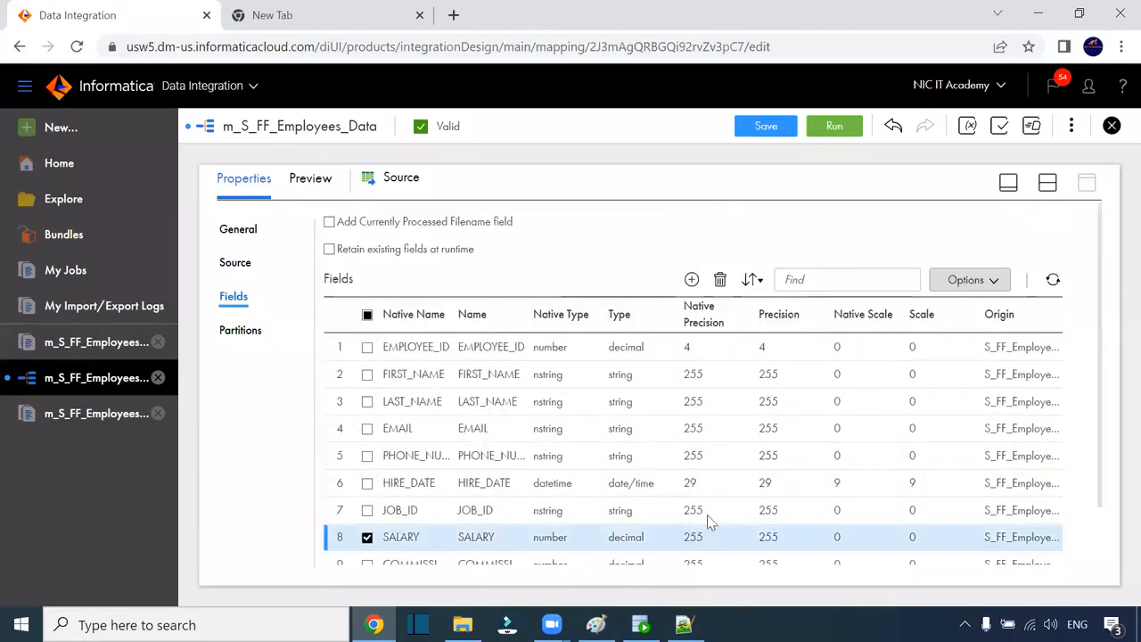
{"action": "left_click", "coordinate": [703, 469]}
{"action": "double_click", "coordinate": [691, 470]}
{"action": "type", "text": "10"}
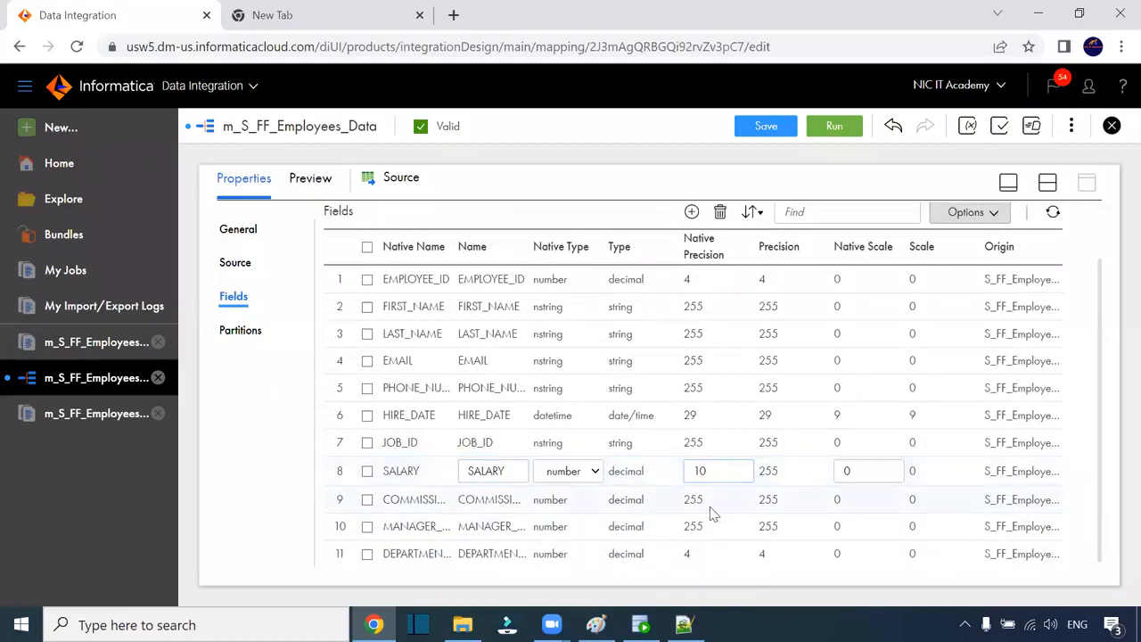
{"action": "left_click", "coordinate": [708, 511]}
Step: Give the commission field precision 10 and scale 2
{"action": "left_click", "coordinate": [707, 513]}
{"action": "scroll", "coordinate": [719, 528], "scroll_direction": "down", "scroll_amount": 1}
{"action": "left_click", "coordinate": [704, 501]}
{"action": "left_click_drag", "start_coordinate": [713, 501], "coordinate": [672, 504]}
{"action": "type", "text": "10"}
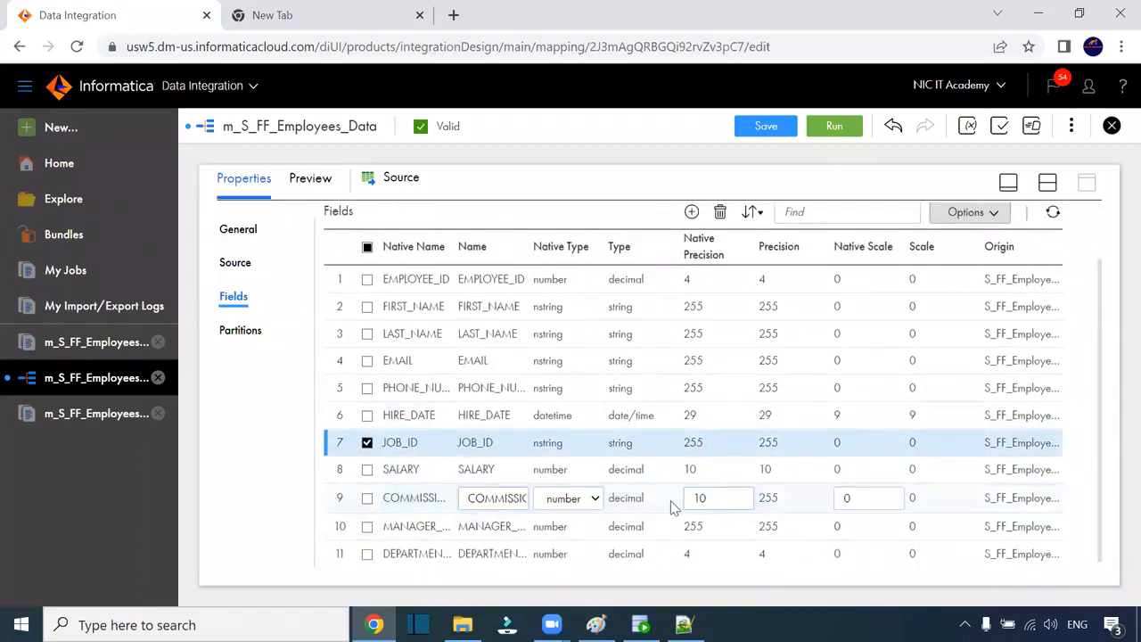
{"action": "double_click", "coordinate": [842, 498]}
{"action": "type", "text": "2"}
{"action": "left_click", "coordinate": [703, 527]}
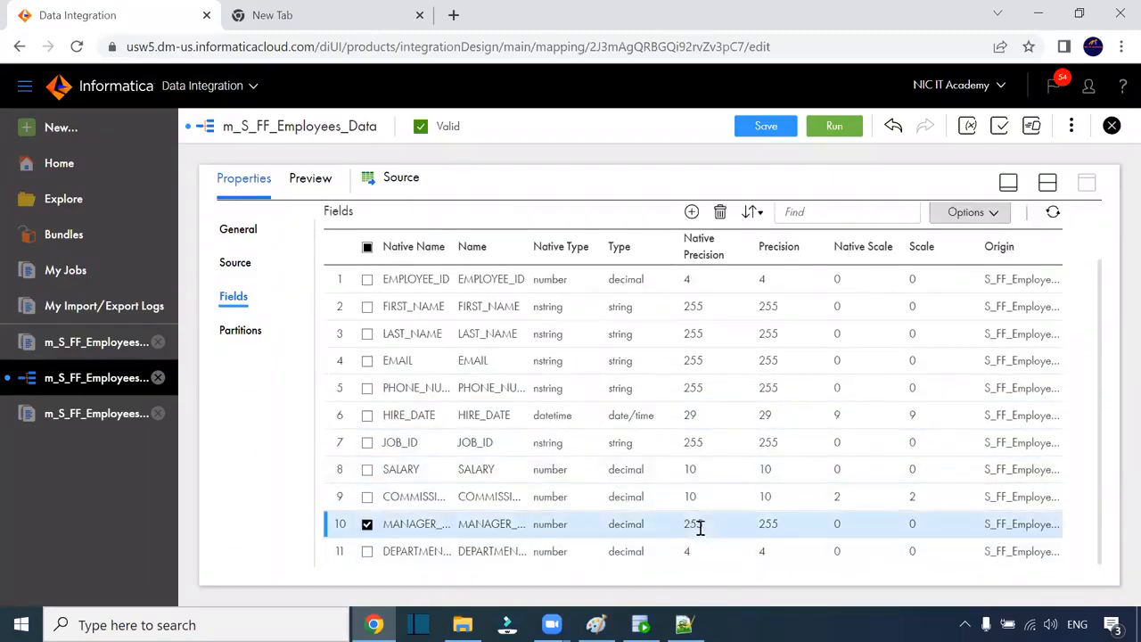
Step: Set the manager field's precision to 4 and save the mapping
{"action": "left_click_drag", "start_coordinate": [687, 526], "coordinate": [675, 527]}
{"action": "type", "text": "3"}
{"action": "key", "text": "BackSpace"}
{"action": "type", "text": "4"}
{"action": "left_click", "coordinate": [812, 501]}
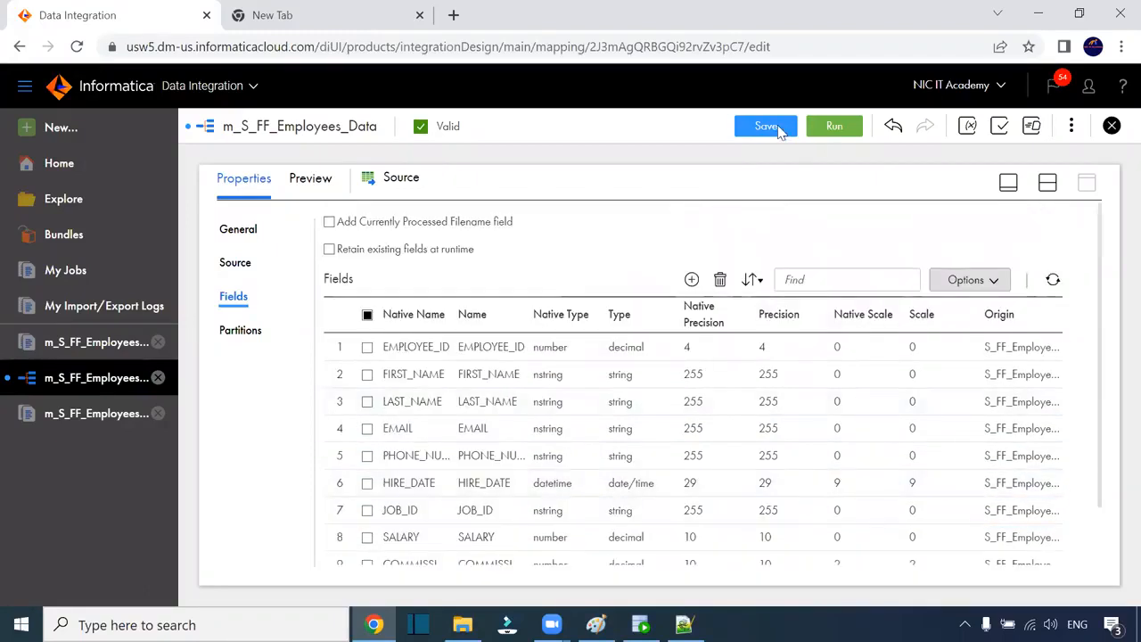
{"action": "left_click", "coordinate": [777, 130]}
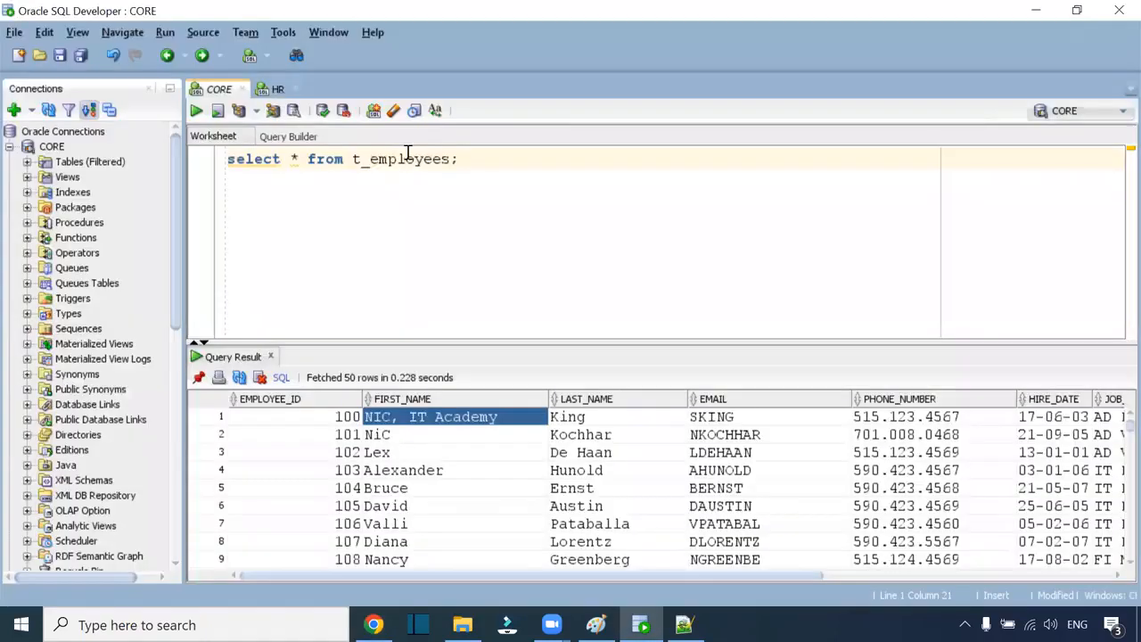
Step: Add and run truncate table t_employees; below the select query
{"action": "double_click", "coordinate": [408, 157]}
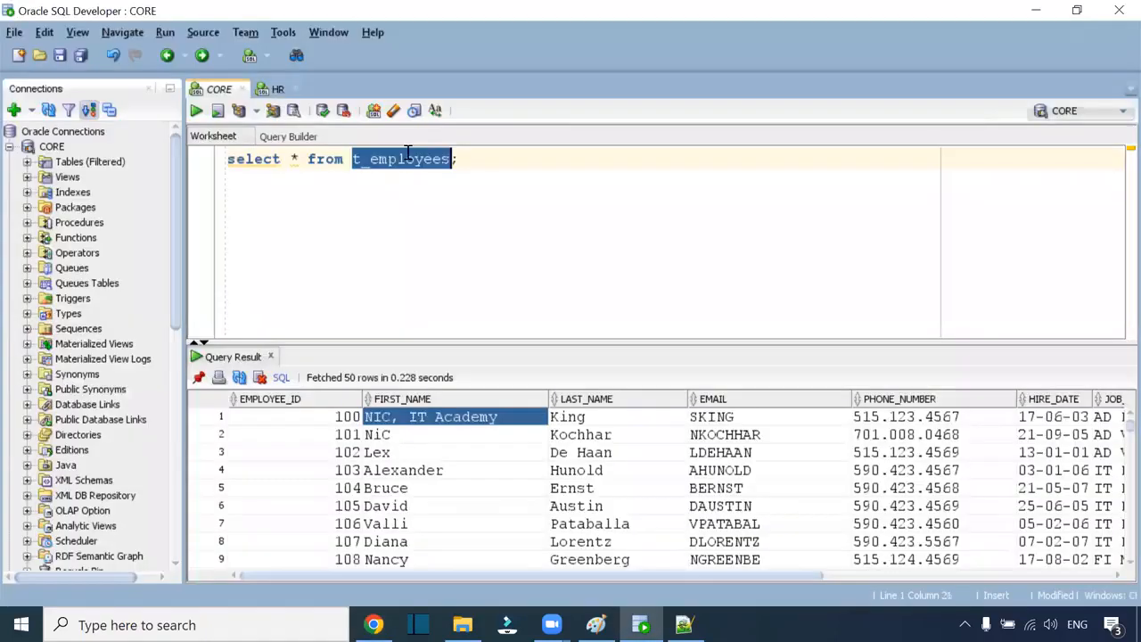
{"action": "left_click", "coordinate": [493, 158]}
{"action": "key", "text": "Return"}
{"action": "key", "text": "Return"}
{"action": "type", "text": "t"}
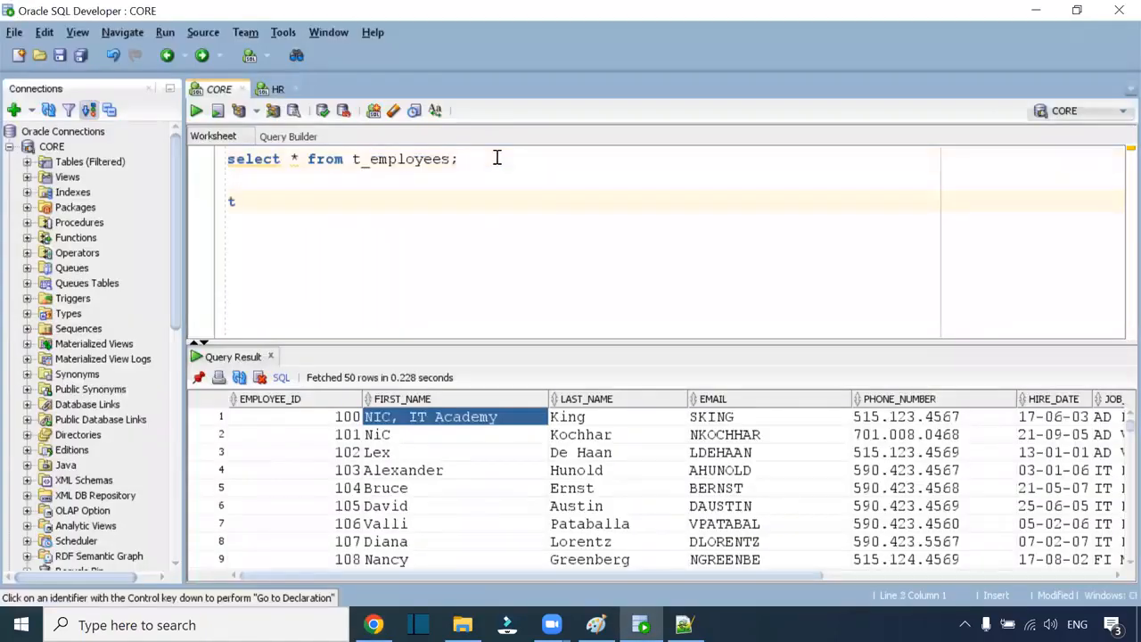
{"action": "type", "text": "runcate"}
{"action": "key", "text": "BackSpace"}
{"action": "key", "text": "BackSpace"}
{"action": "key", "text": "BackSpace"}
{"action": "key", "text": "BackSpace"}
{"action": "key", "text": "BackSpace"}
{"action": "key", "text": "BackSpace"}
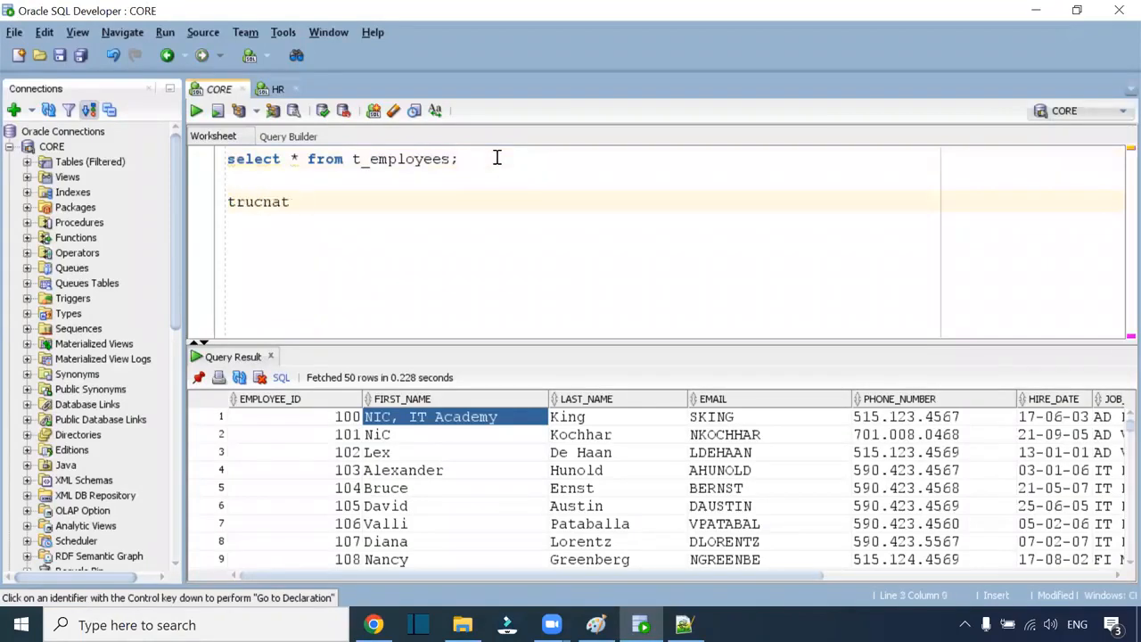
{"action": "type", "text": "ncate table t_employees;"}
{"action": "key", "text": "ctrl+Return"}
Step: Rerun select * from t_employees to confirm it returns 0 rows
{"action": "left_click", "coordinate": [486, 153]}
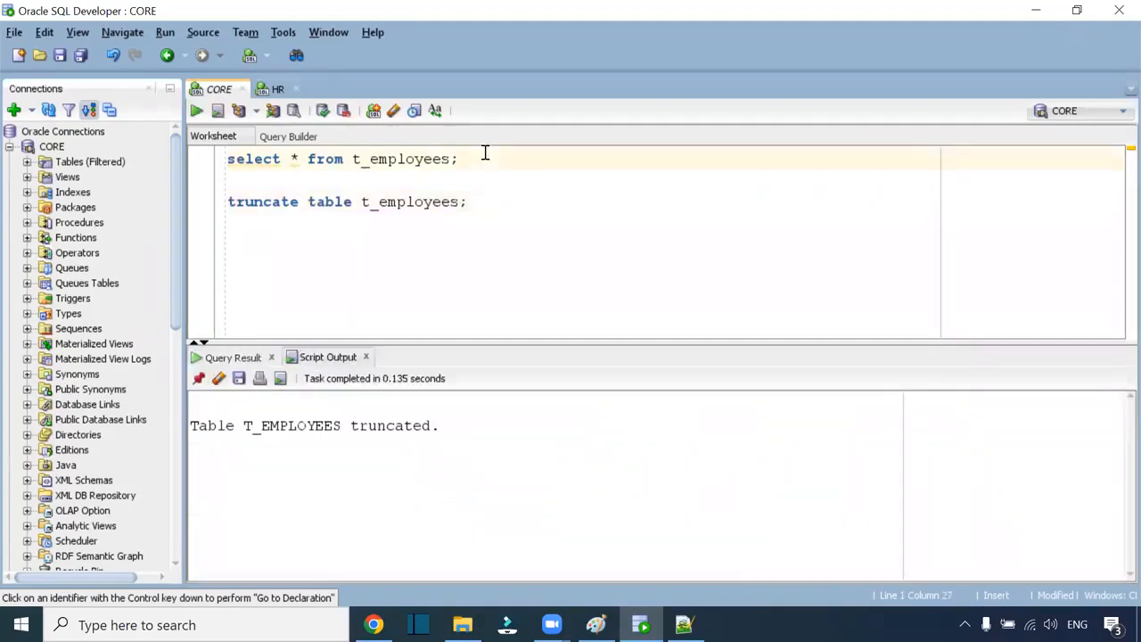
{"action": "key", "text": "ctrl+Return"}
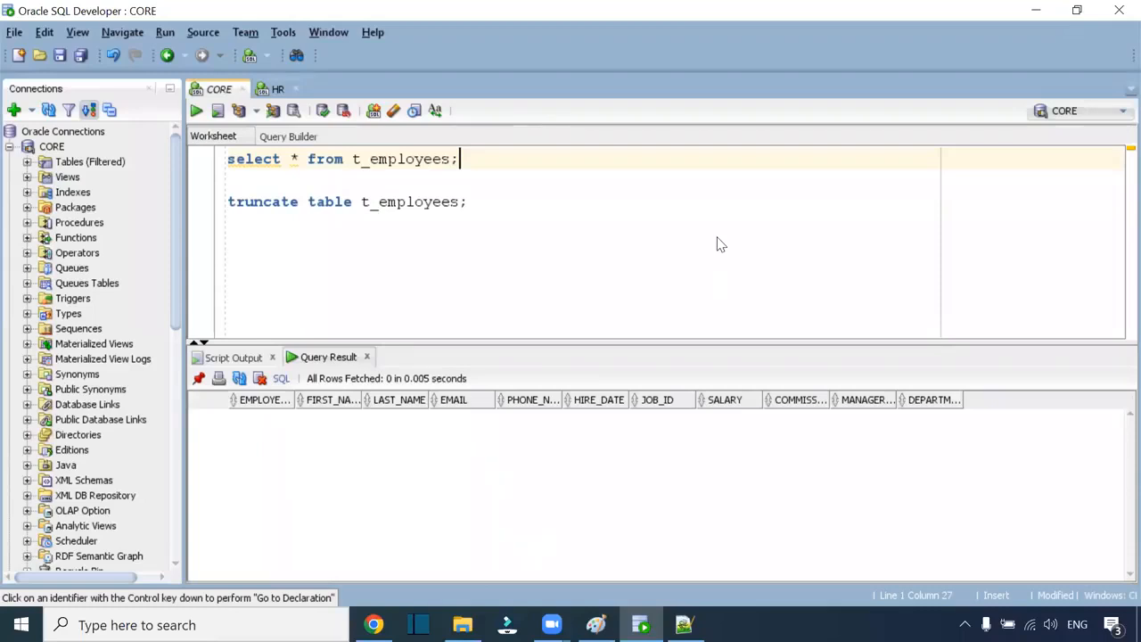
{"action": "key", "text": "alt+Tab"}
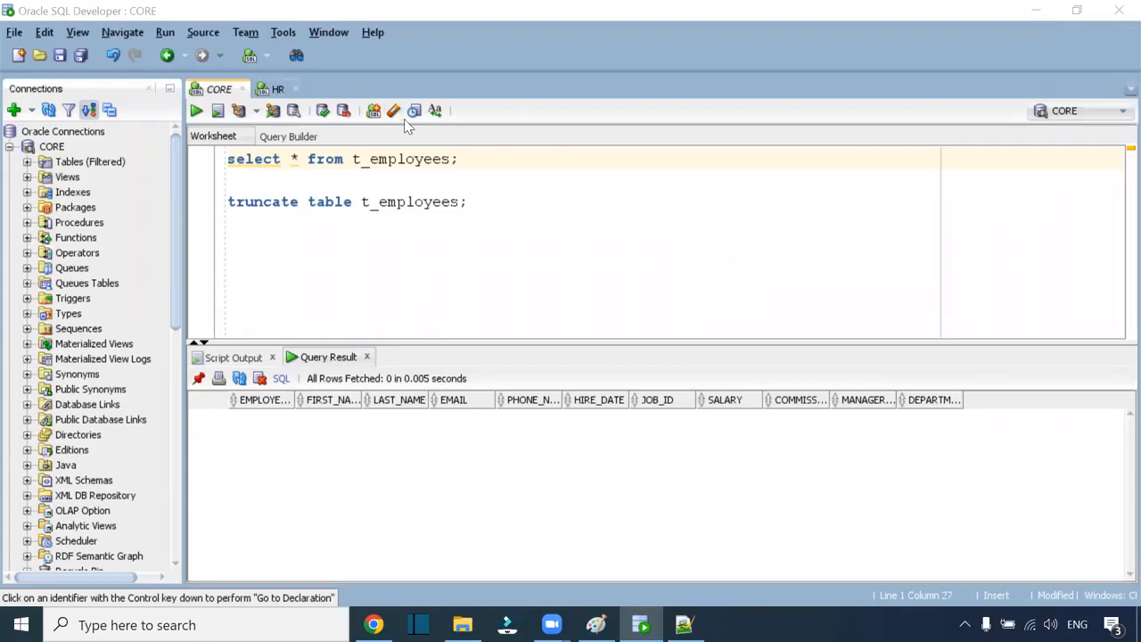
{"action": "left_click", "coordinate": [471, 201]}
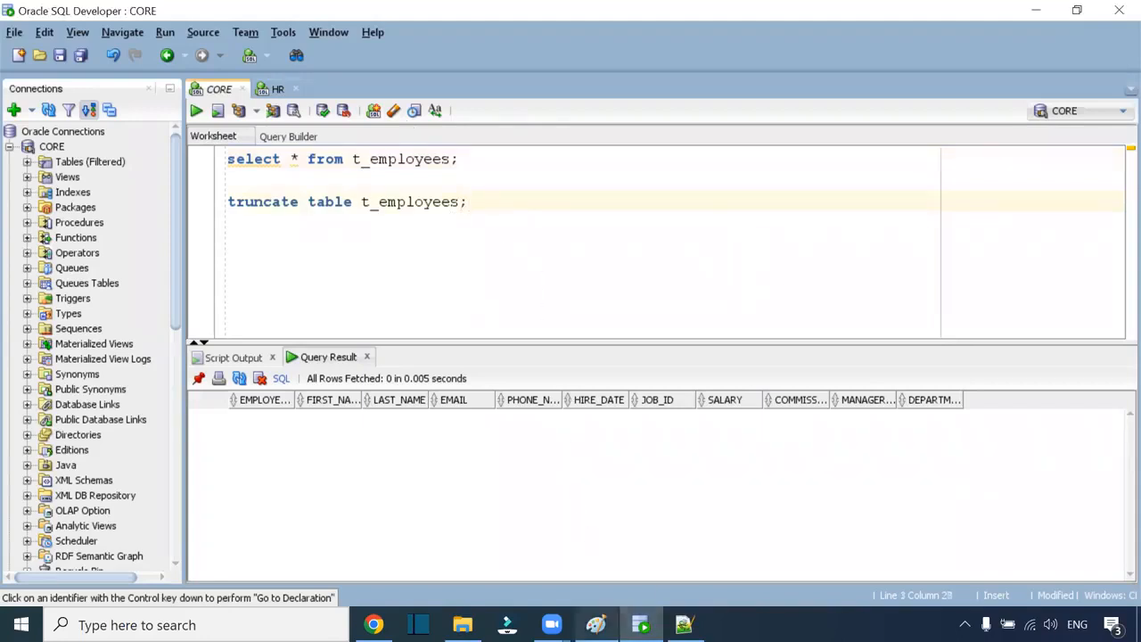
Step: Run the m_S_FF_Employees_Data mapping and open My Jobs to see its new run
{"action": "mouse_move", "coordinate": [374, 625]}
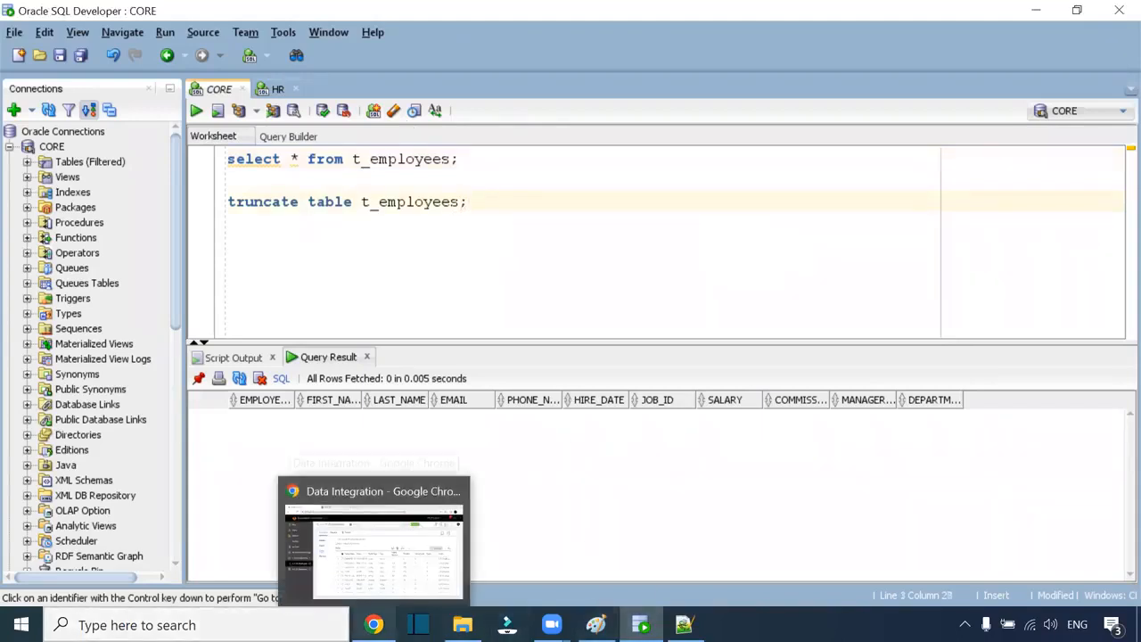
{"action": "left_click", "coordinate": [369, 547]}
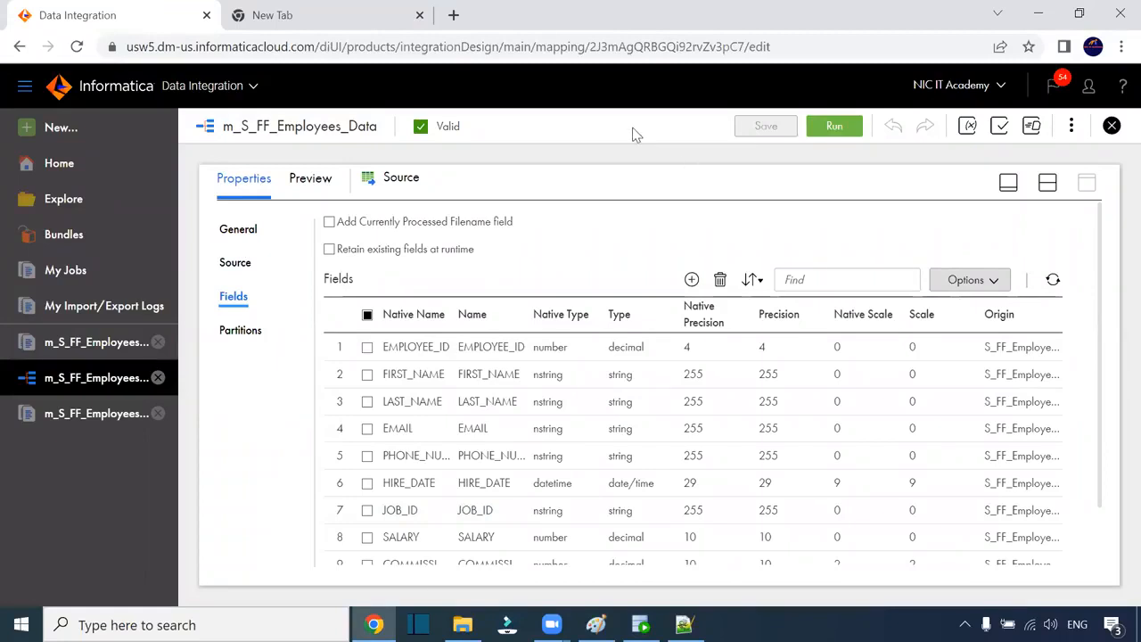
{"action": "key", "text": "alt+Tab"}
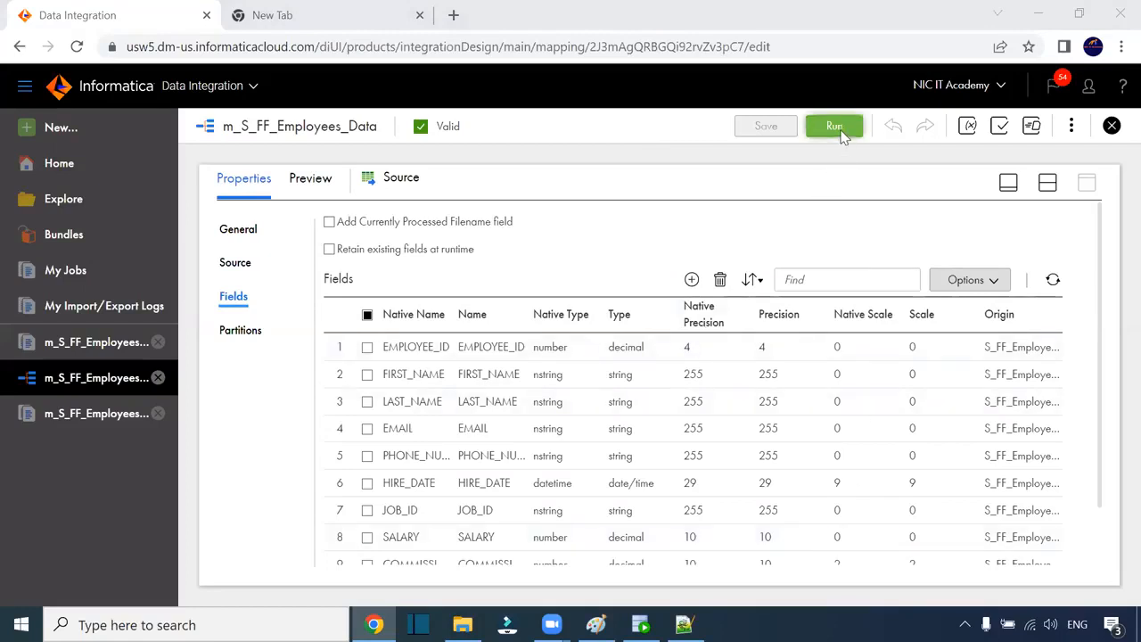
{"action": "left_click", "coordinate": [642, 615]}
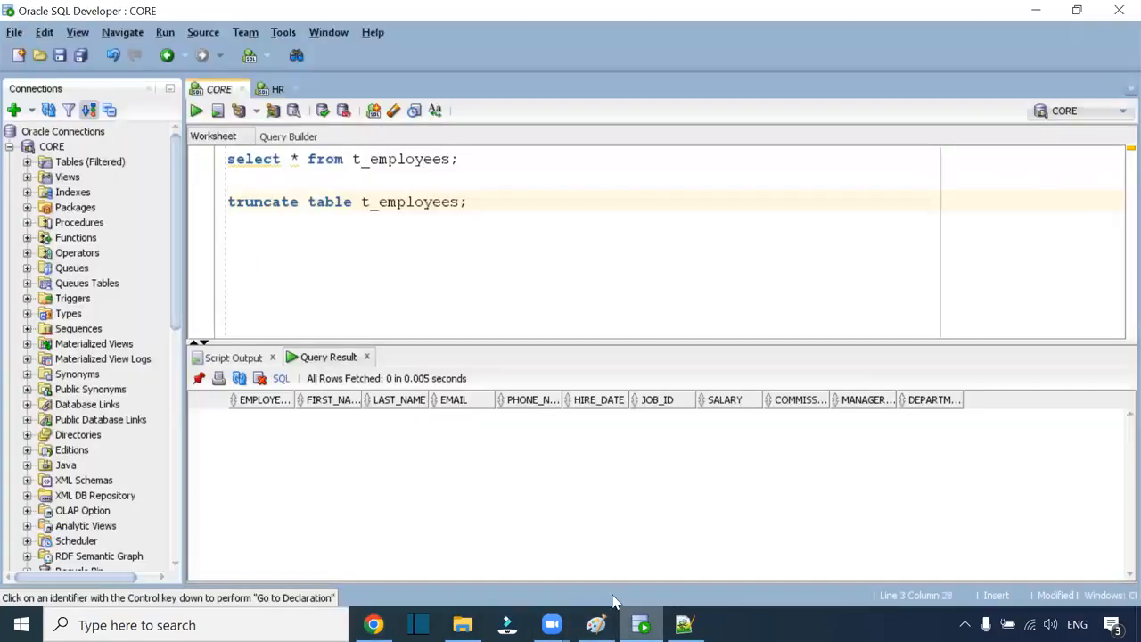
{"action": "left_click", "coordinate": [374, 623]}
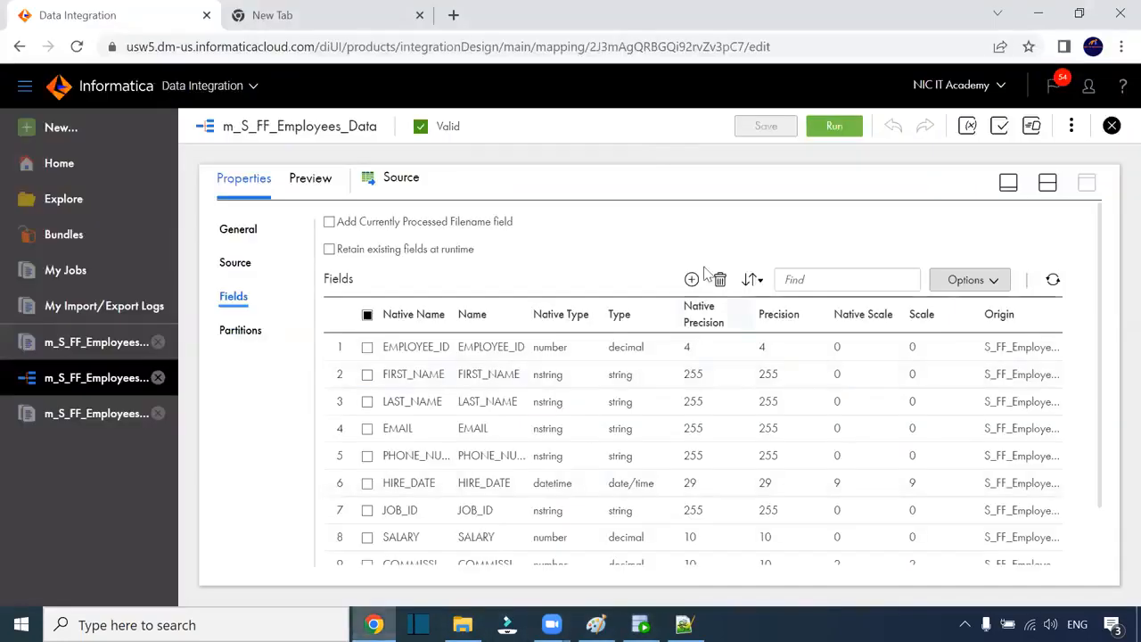
{"action": "left_click", "coordinate": [824, 129]}
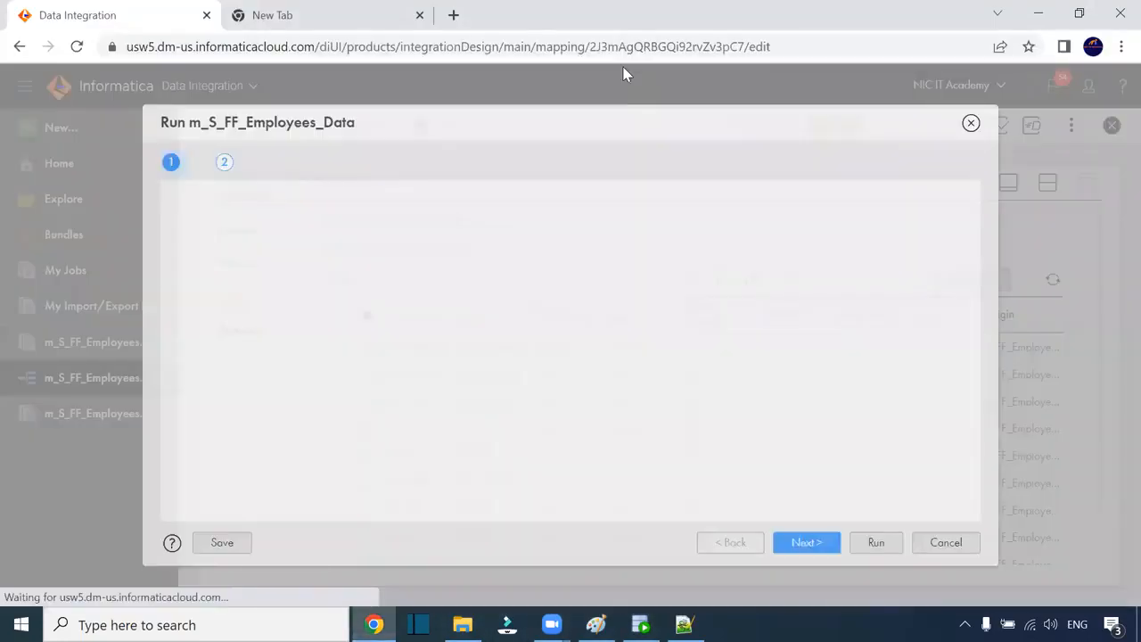
{"action": "left_click", "coordinate": [860, 558]}
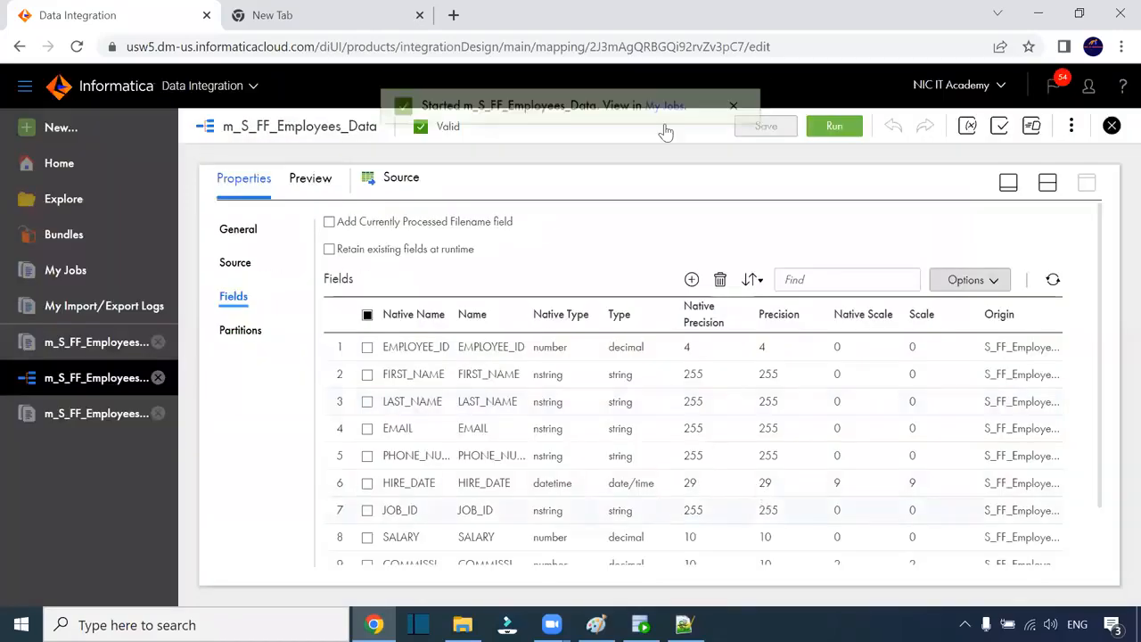
{"action": "left_click", "coordinate": [665, 127]}
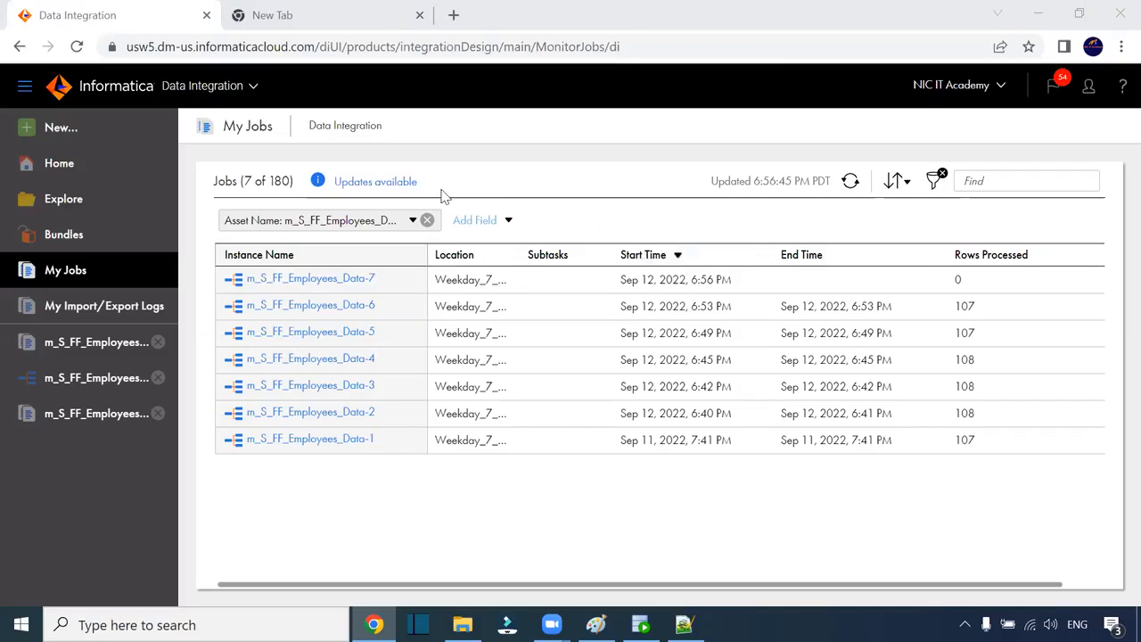
Step: Reload the jobs page, then open finished run m_S_FF_Employees_Data-7 showing 107 rows
{"action": "left_click", "coordinate": [499, 46]}
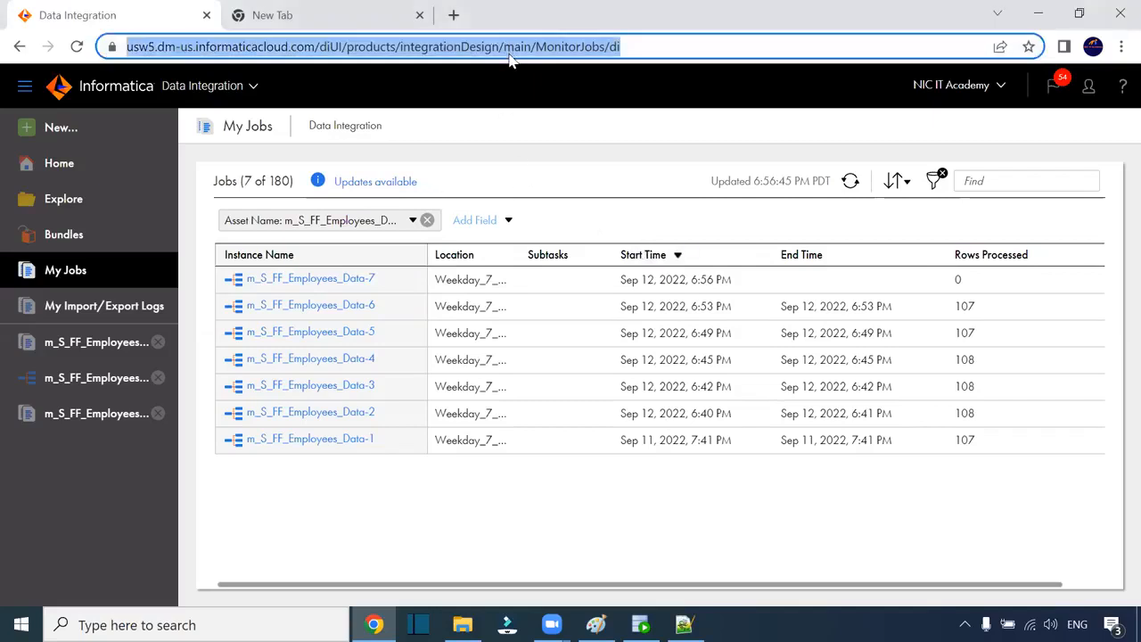
{"action": "key", "text": "Return"}
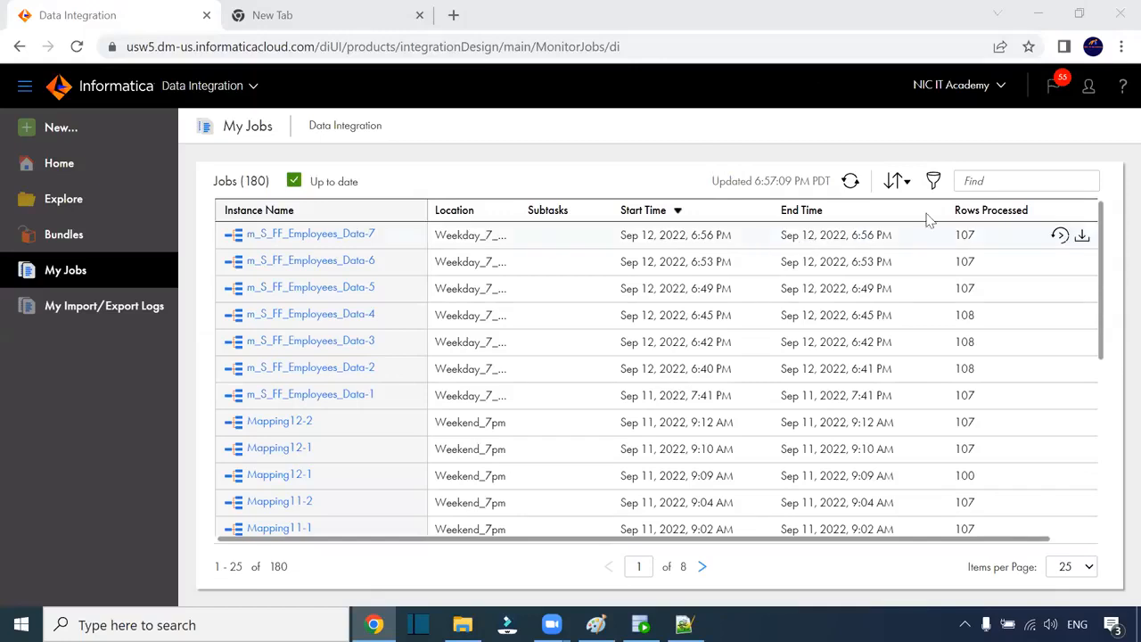
{"action": "left_click", "coordinate": [369, 233]}
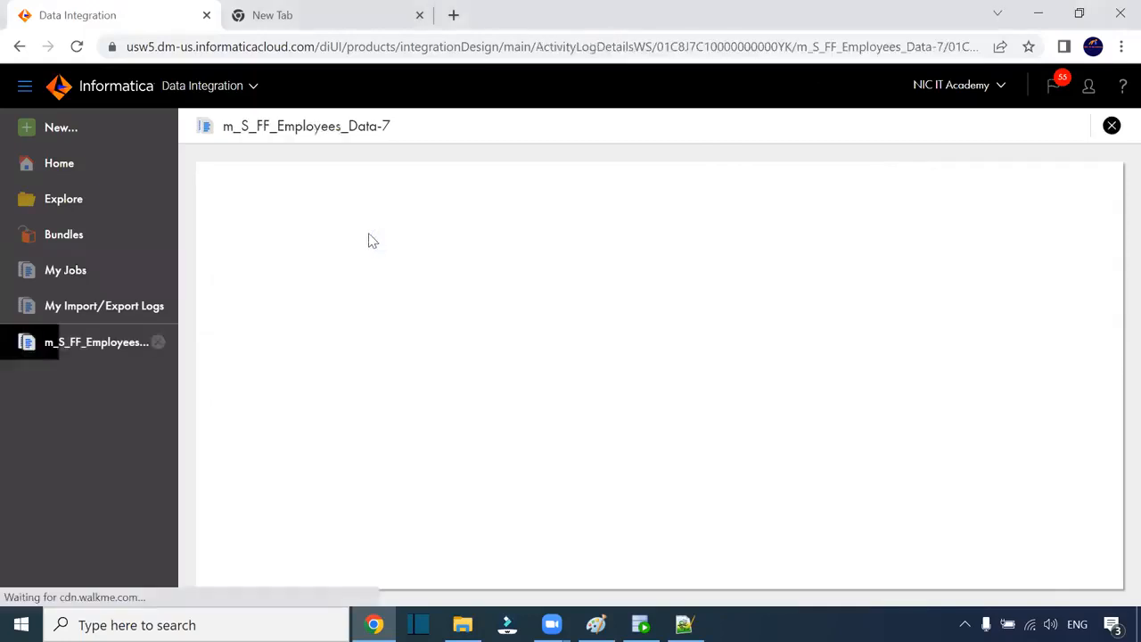
{"action": "left_click", "coordinate": [640, 624]}
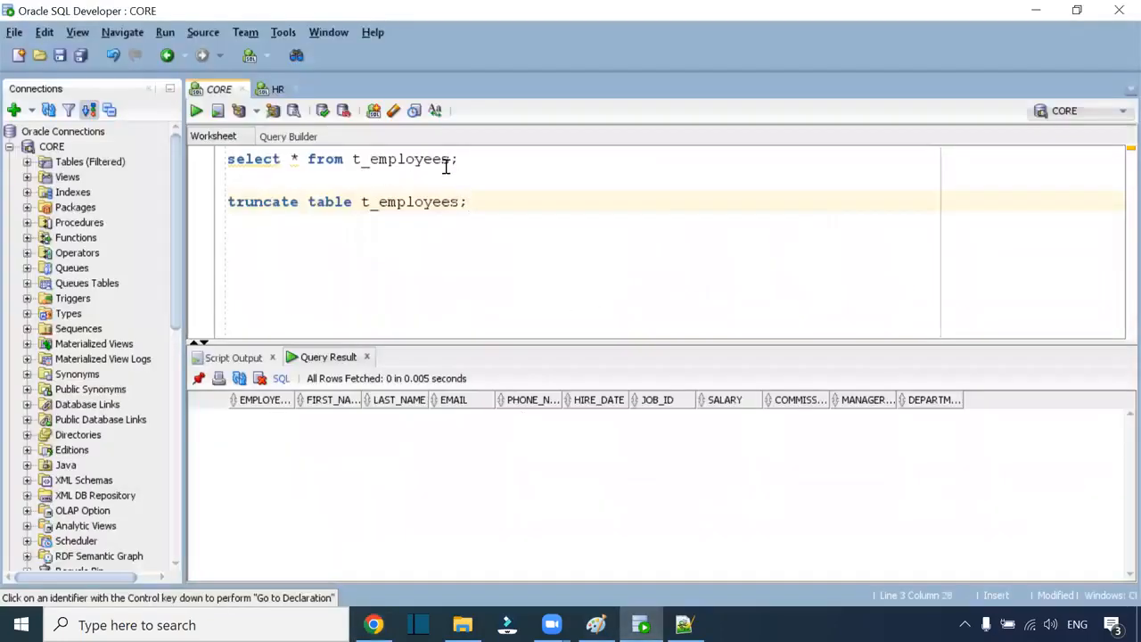
Step: Rerun select * from t_employees and inspect the first row's comma-containing first name
{"action": "left_click", "coordinate": [484, 161]}
{"action": "key", "text": "ctrl+Return"}
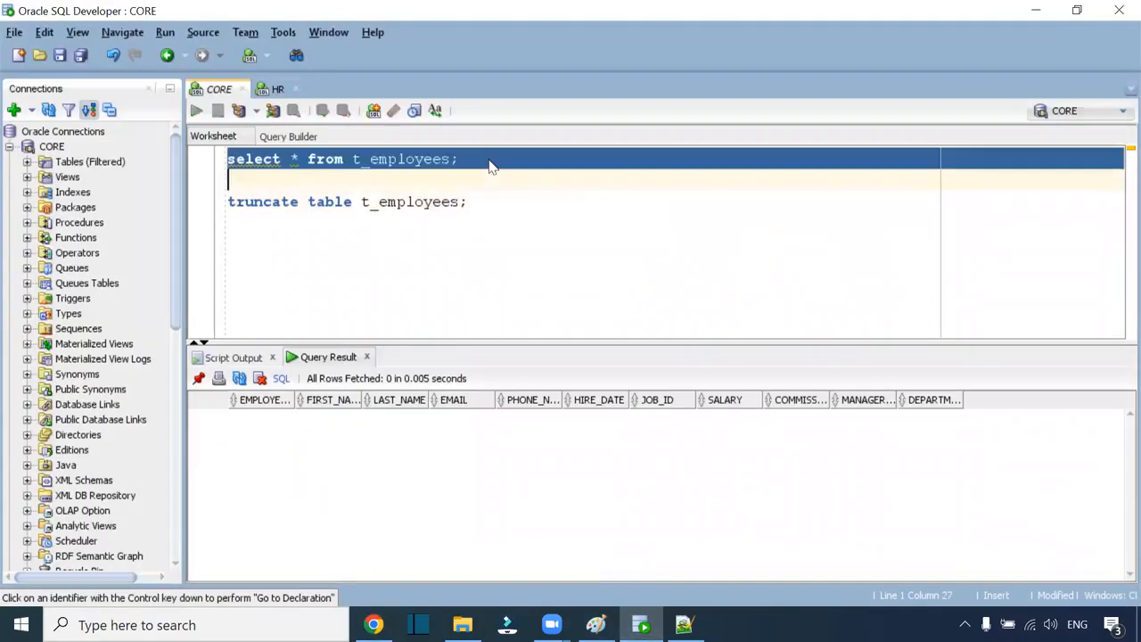
{"action": "left_click", "coordinate": [397, 417]}
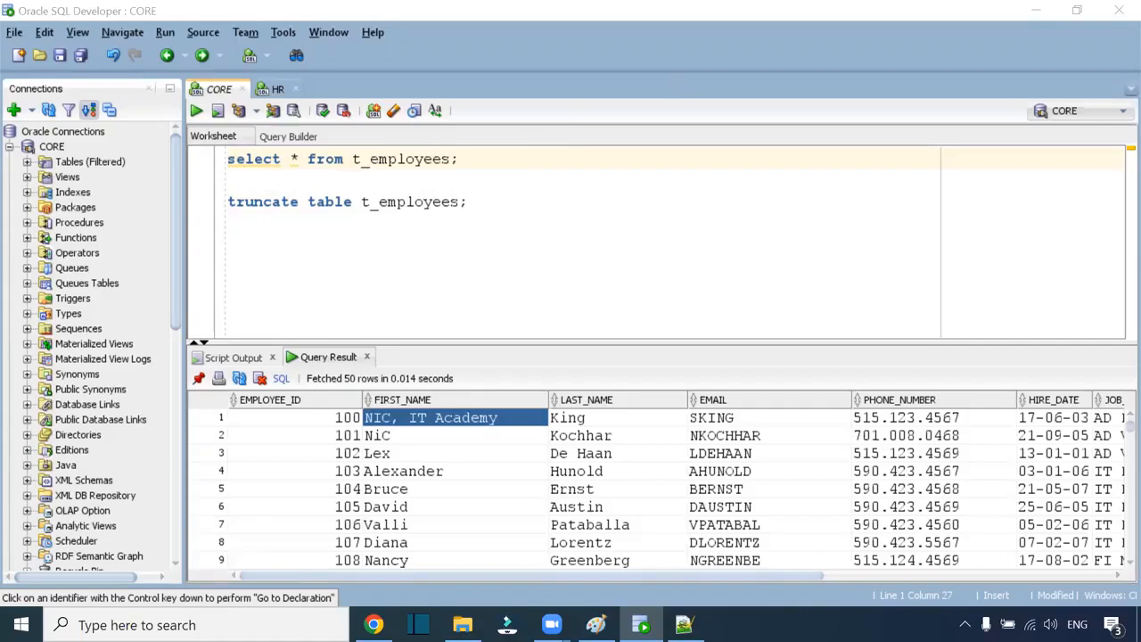
{"action": "left_click", "coordinate": [462, 624]}
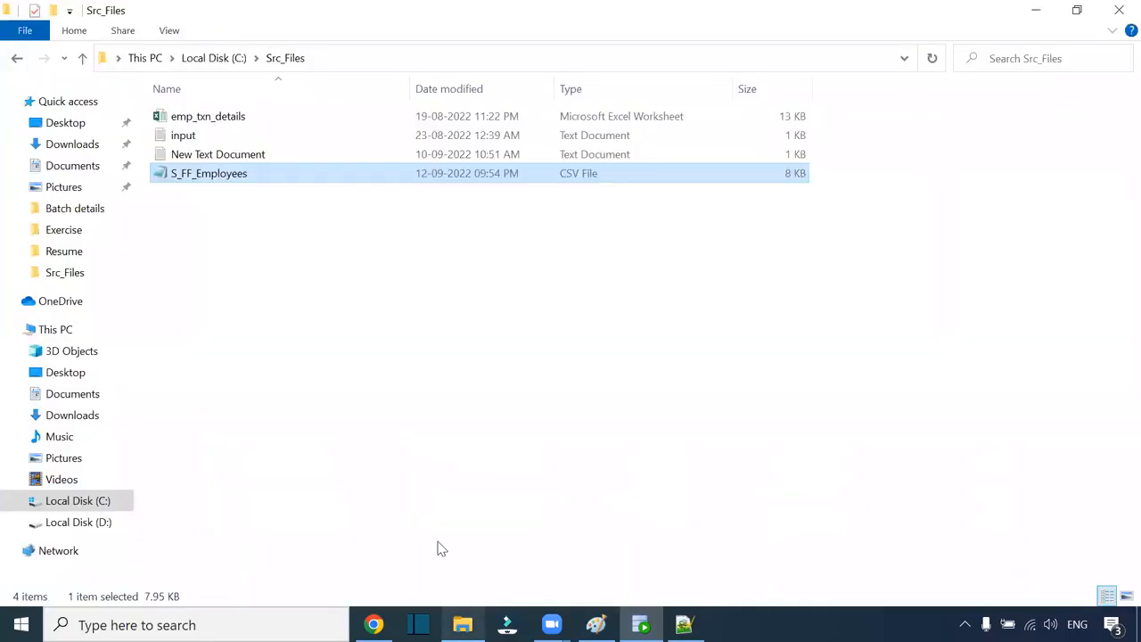
Step: Open S_FF_Employees maximized in Notepad and select the quoted "NIC, IT Academy" value
{"action": "double_click", "coordinate": [237, 178]}
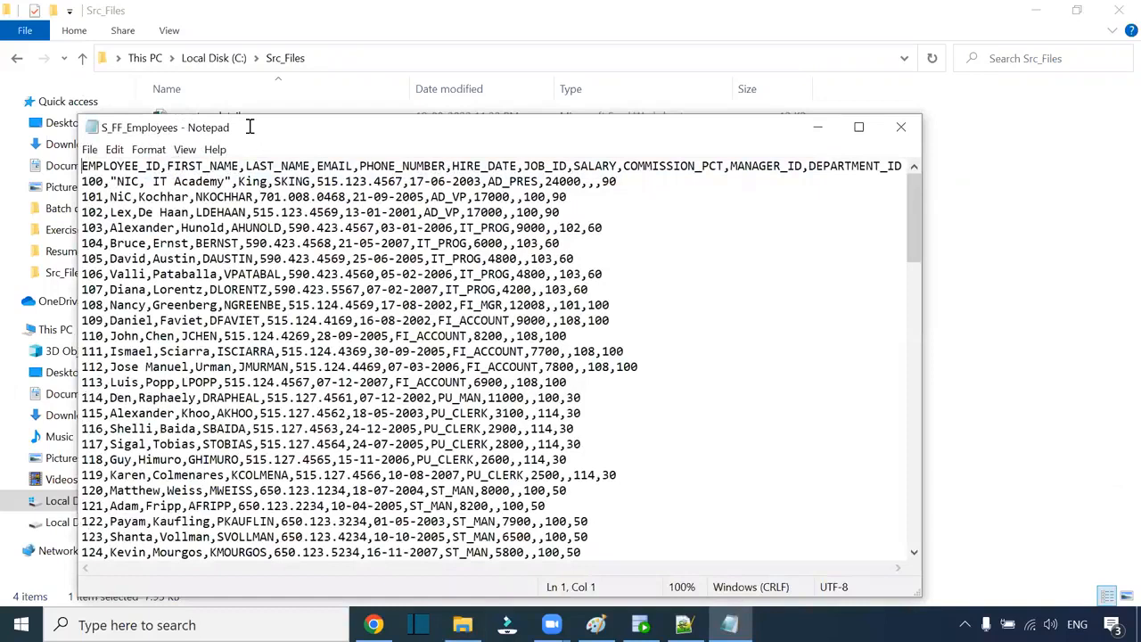
{"action": "double_click", "coordinate": [250, 126]}
{"action": "left_click_drag", "start_coordinate": [33, 61], "coordinate": [154, 60]}
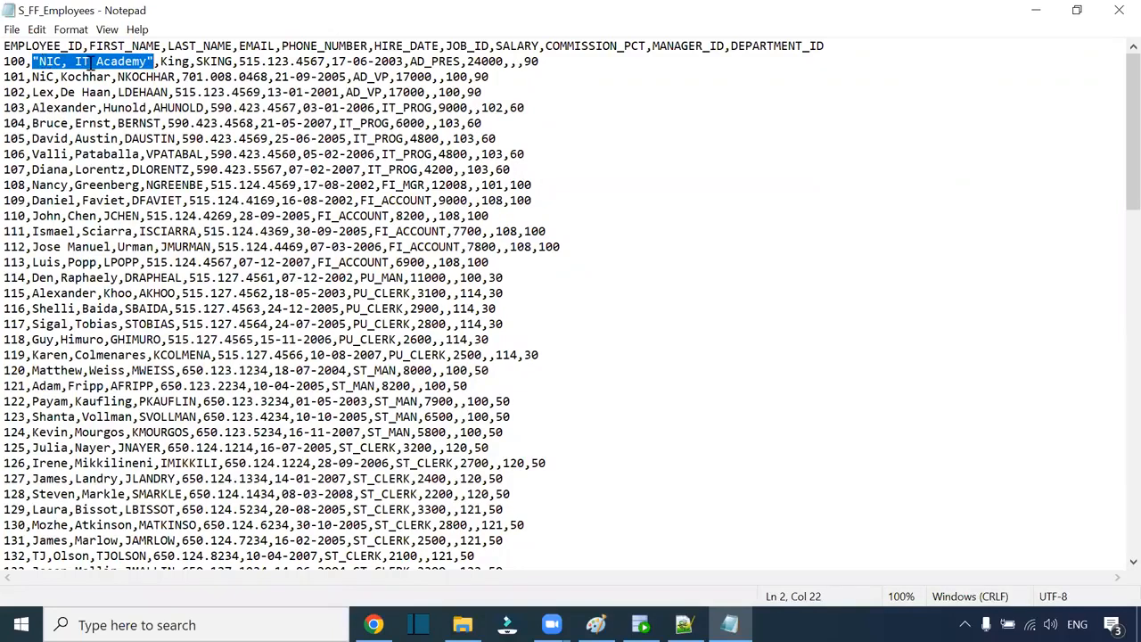
{"action": "mouse_move", "coordinate": [373, 625]}
{"action": "left_click", "coordinate": [32, 60]}
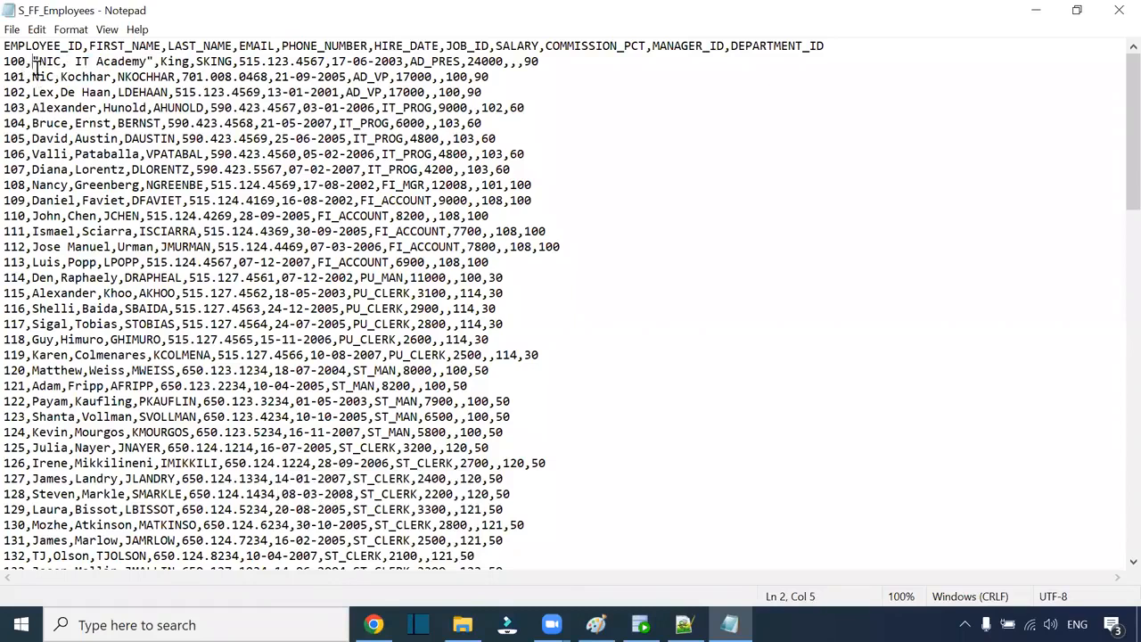
{"action": "left_click_drag", "start_coordinate": [32, 60], "coordinate": [153, 60]}
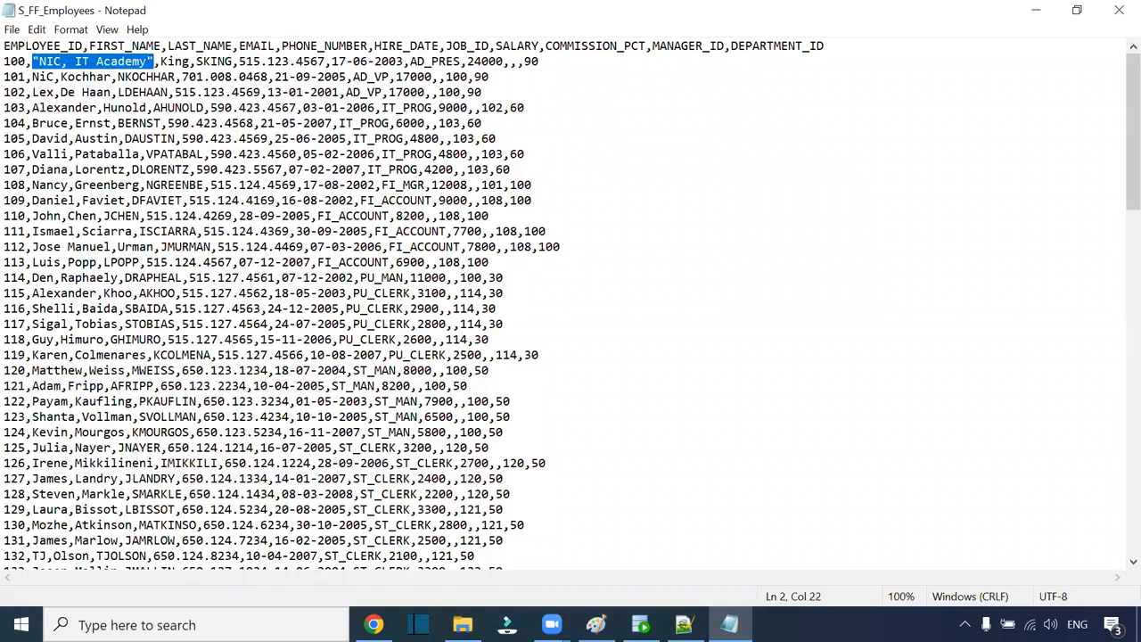
{"action": "left_click", "coordinate": [373, 624]}
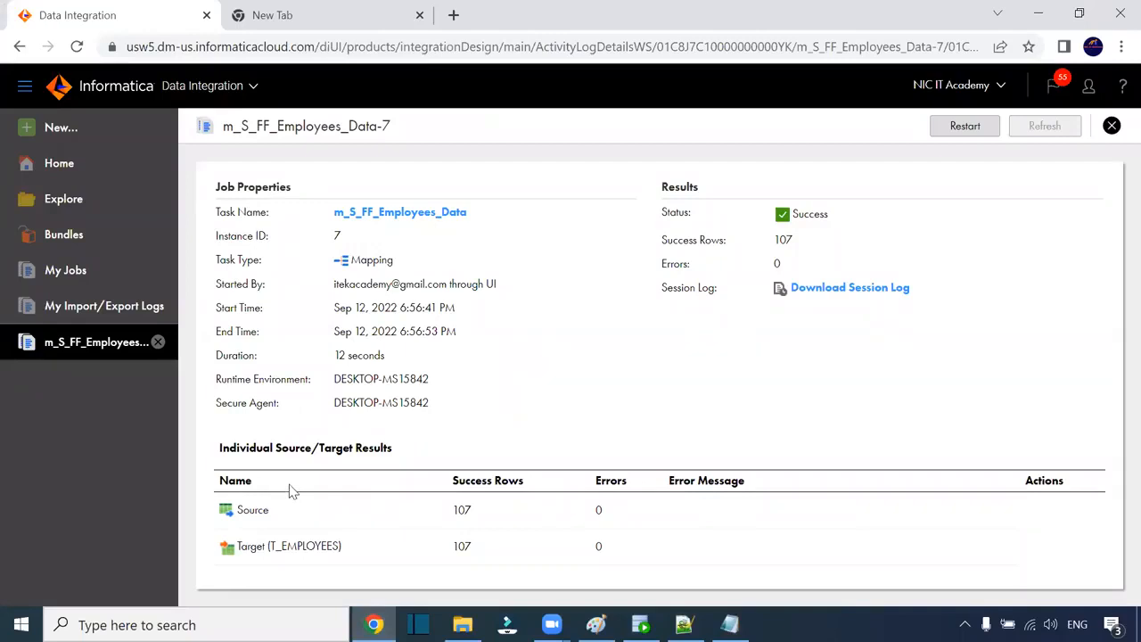
{"action": "left_click", "coordinate": [456, 624]}
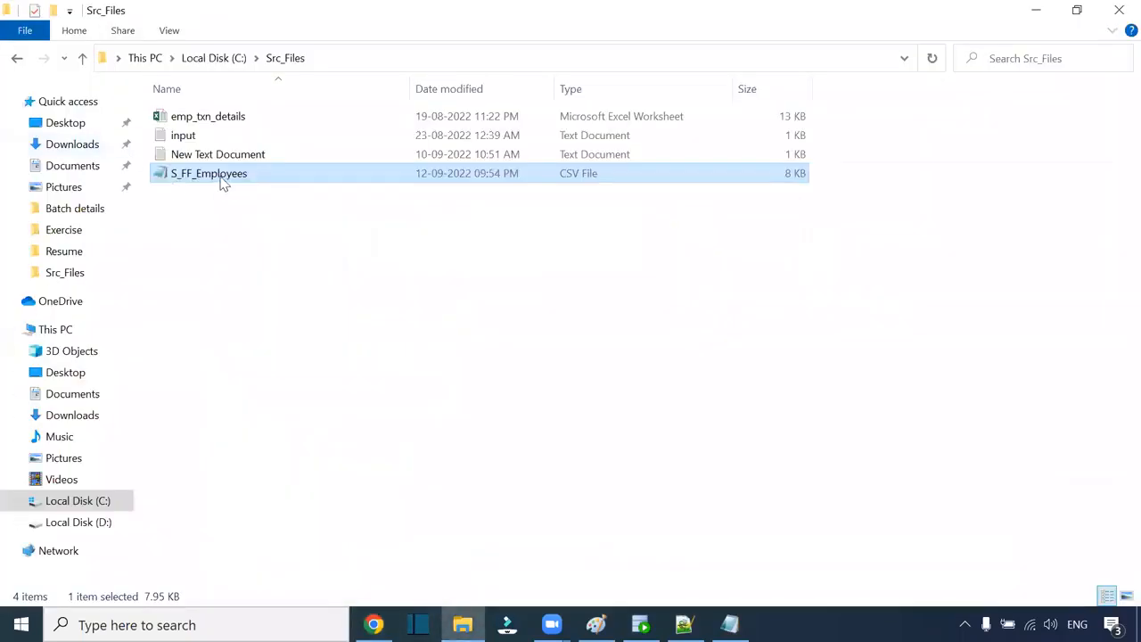
{"action": "left_click", "coordinate": [220, 175]}
{"action": "left_click", "coordinate": [273, 230]}
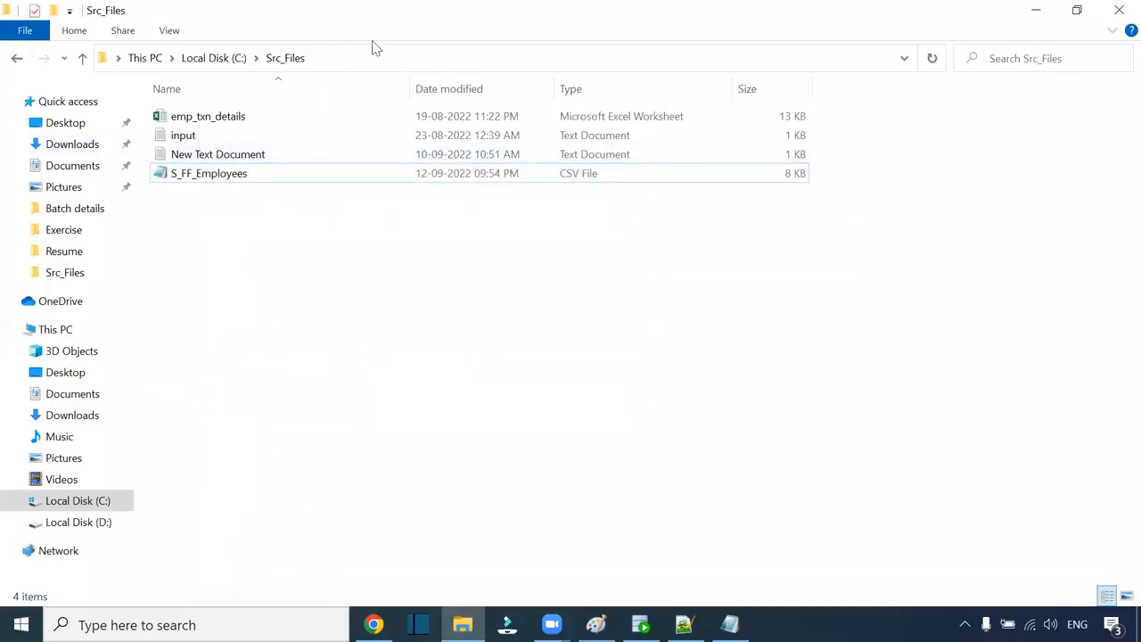
{"action": "key", "text": "alt+Tab"}
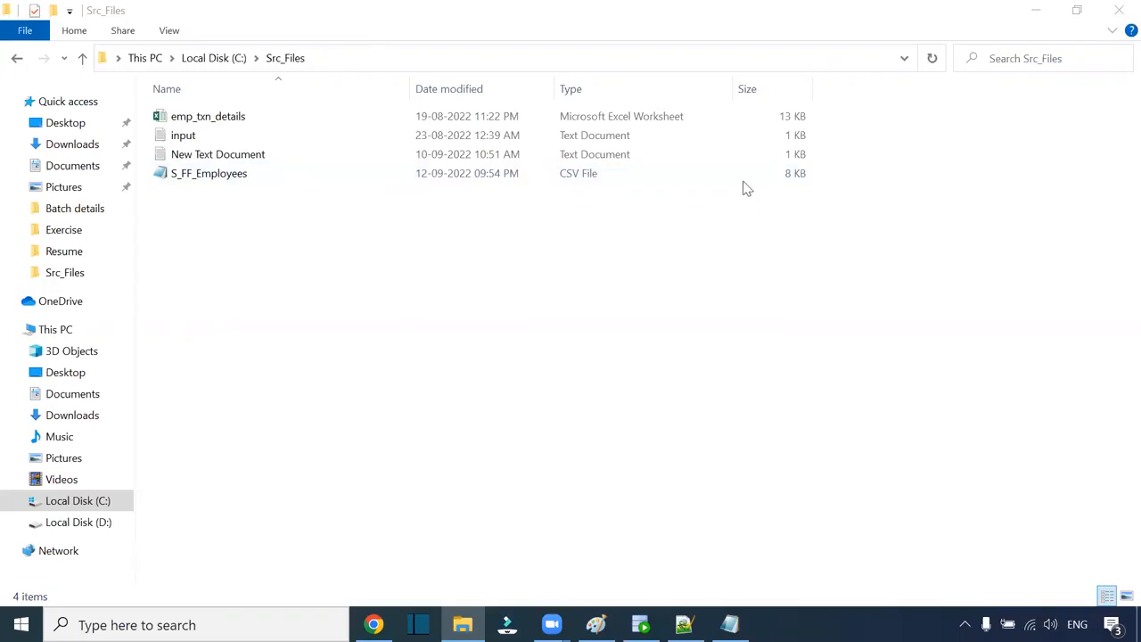
{"action": "left_click", "coordinate": [374, 623]}
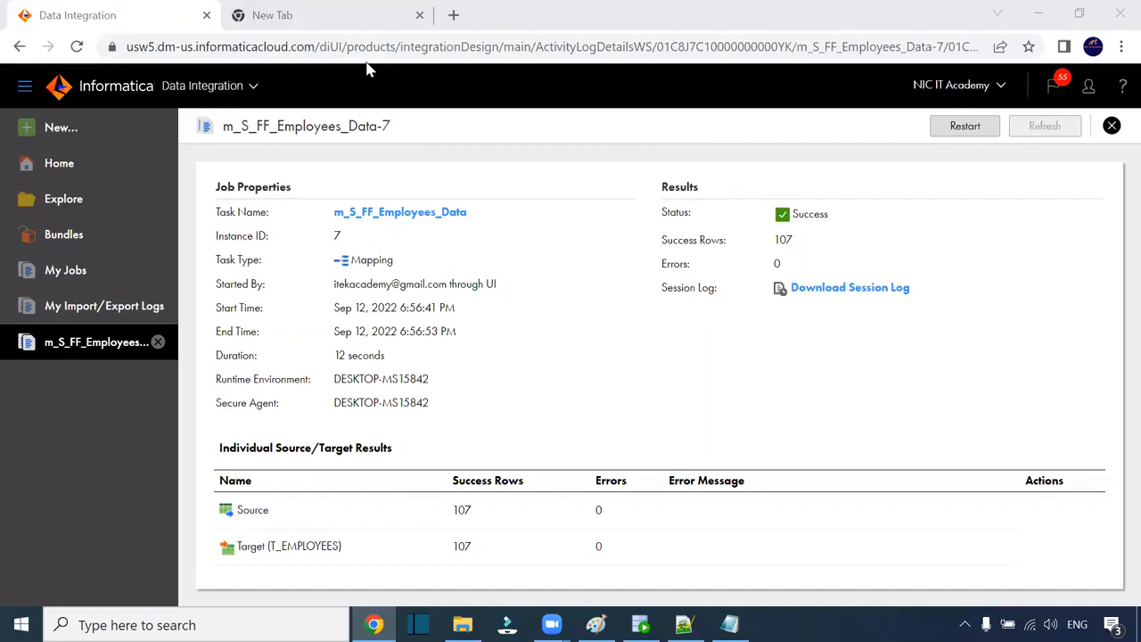
Step: Leave S_FF_Employees' name unchanged after trying a .csv extension, then select New Text Document
{"action": "key", "text": "alt+Tab"}
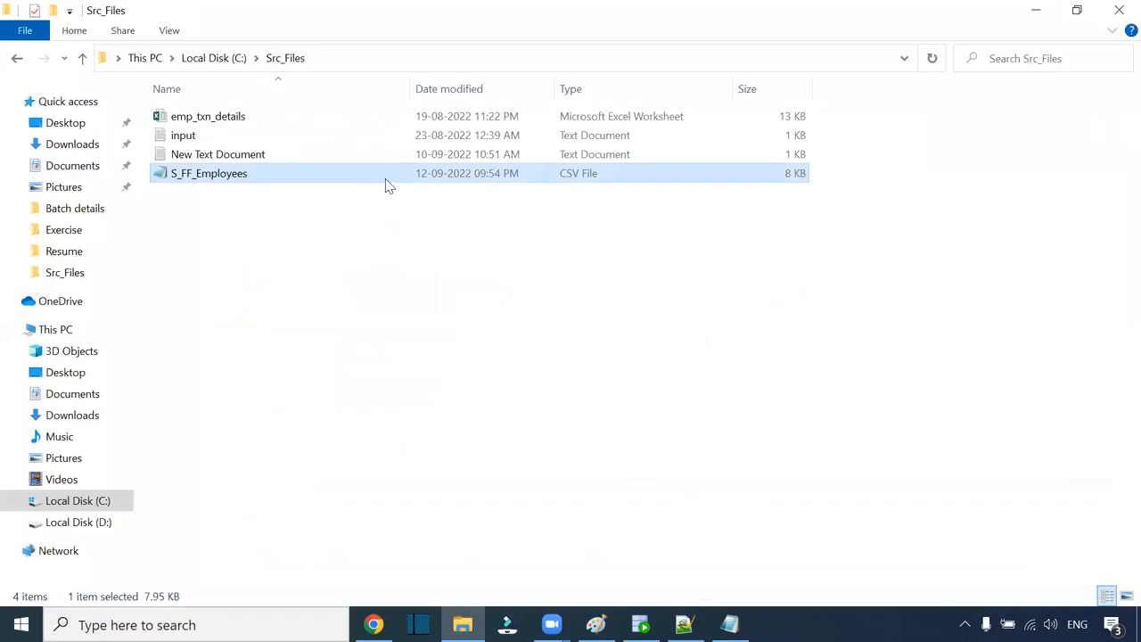
{"action": "right_click", "coordinate": [224, 175]}
{"action": "left_click", "coordinate": [225, 171]}
{"action": "left_click", "coordinate": [232, 173]}
{"action": "key", "text": "End"}
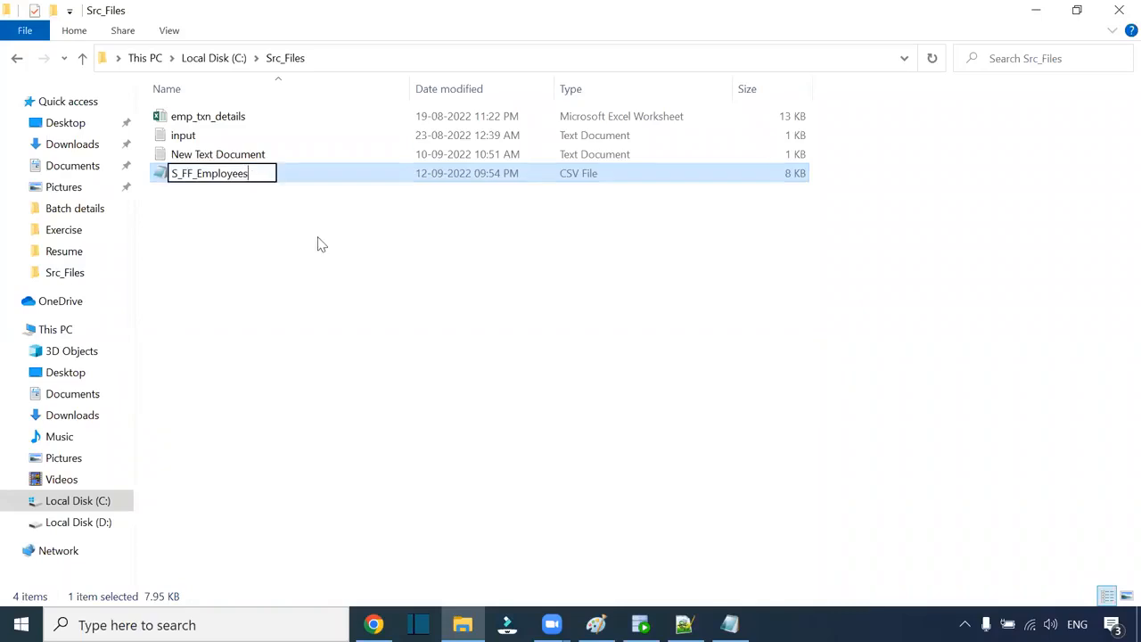
{"action": "type", "text": ".csv"}
{"action": "key", "text": "BackSpace"}
{"action": "key", "text": "BackSpace"}
{"action": "key", "text": "BackSpace"}
{"action": "key", "text": "BackSpace"}
{"action": "left_click", "coordinate": [332, 254]}
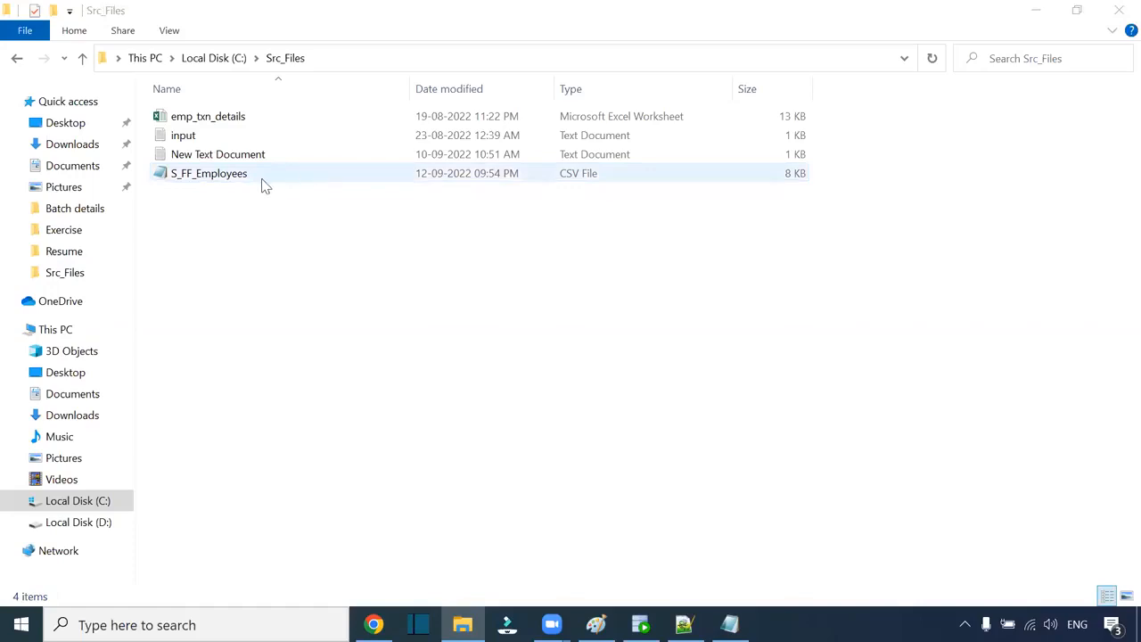
{"action": "left_click", "coordinate": [235, 177]}
{"action": "left_click", "coordinate": [235, 175]}
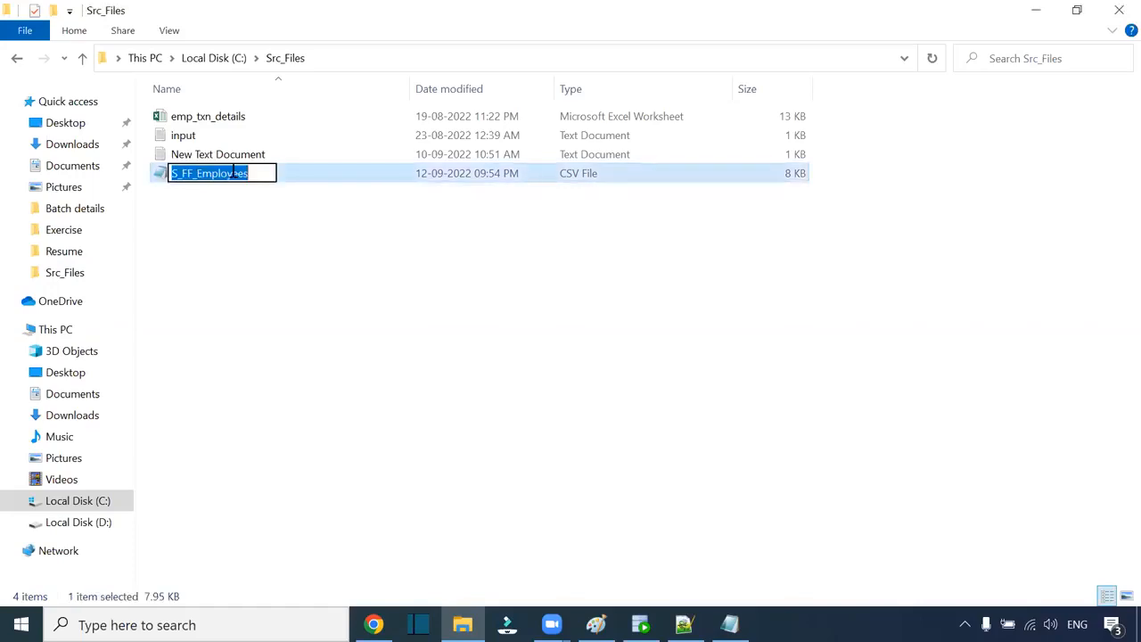
{"action": "left_click", "coordinate": [248, 157]}
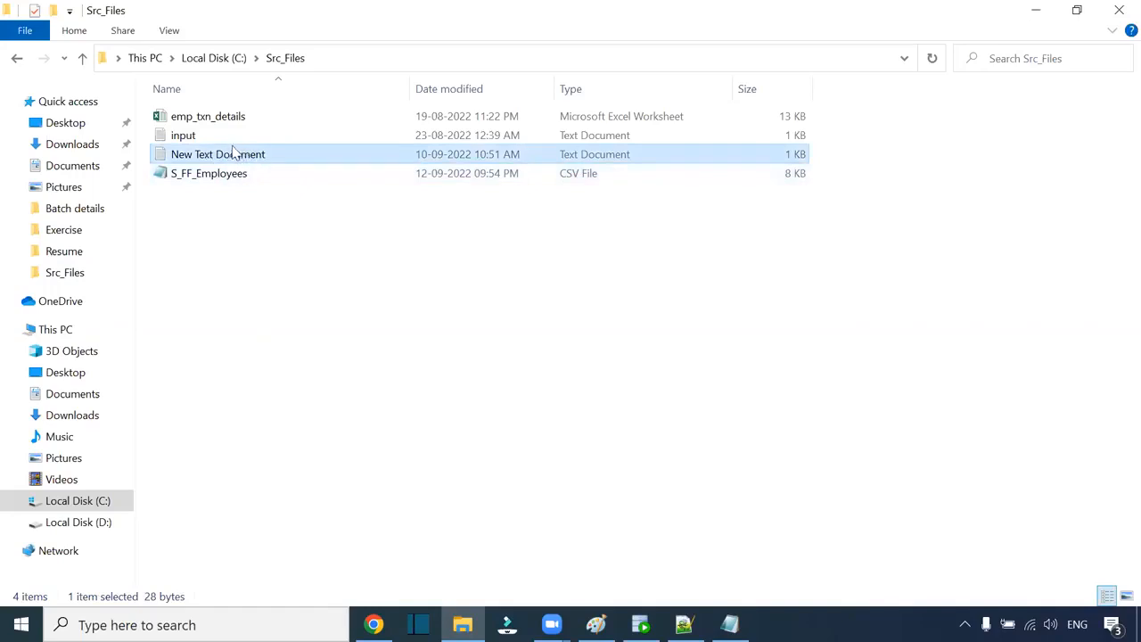
Step: Save New Text Document as New Text Document.csv with All Files type, then close Notepad
{"action": "double_click", "coordinate": [236, 155]}
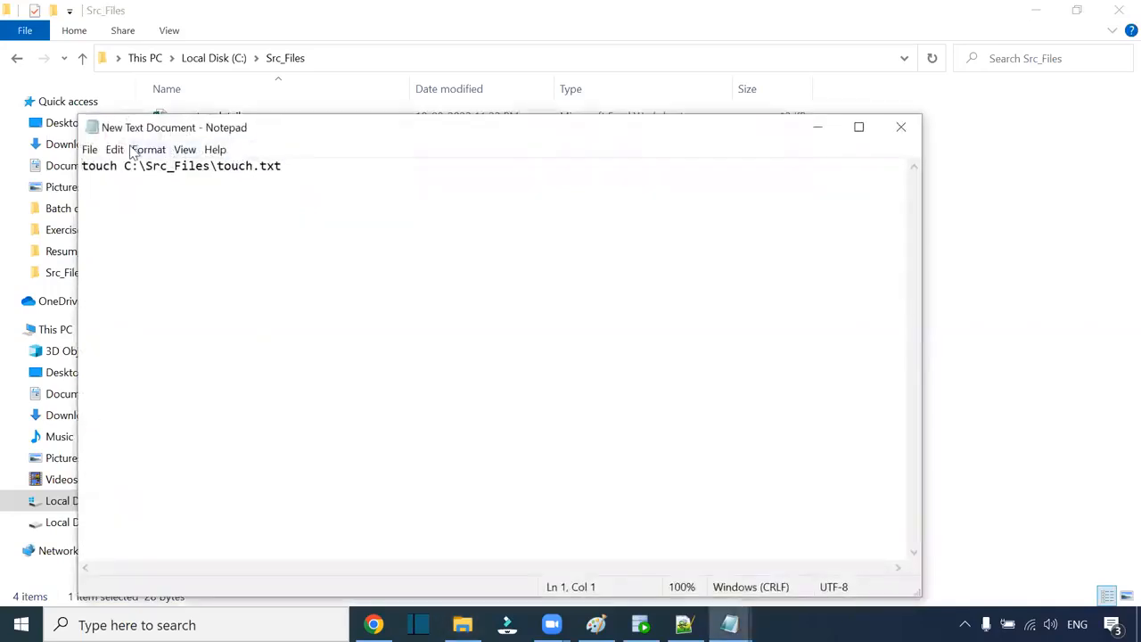
{"action": "left_click", "coordinate": [90, 149]}
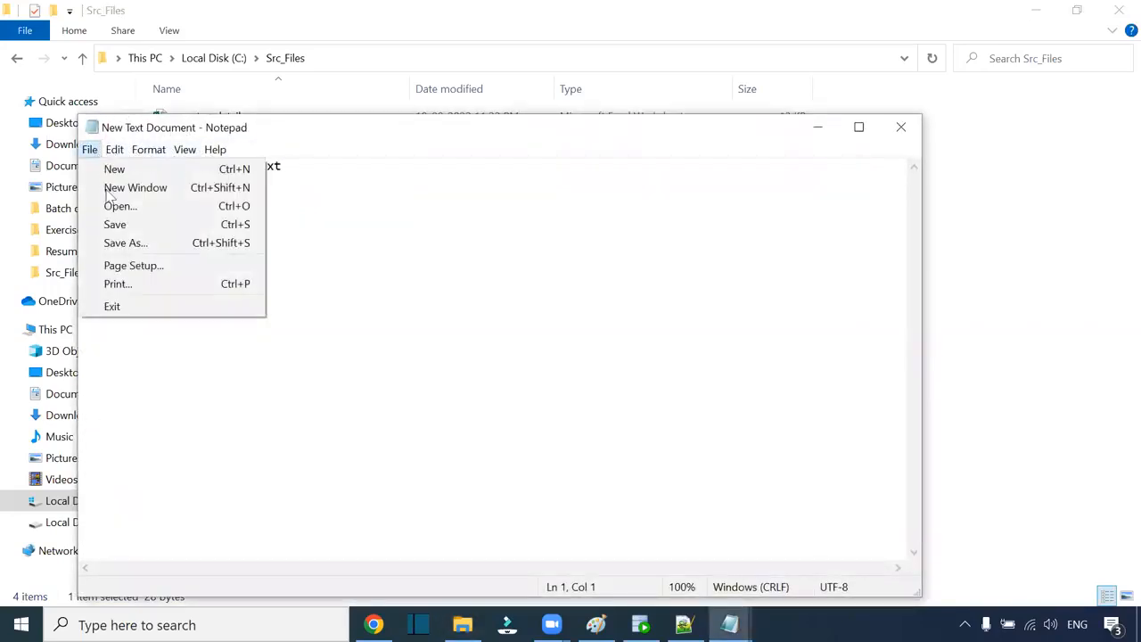
{"action": "left_click", "coordinate": [123, 242]}
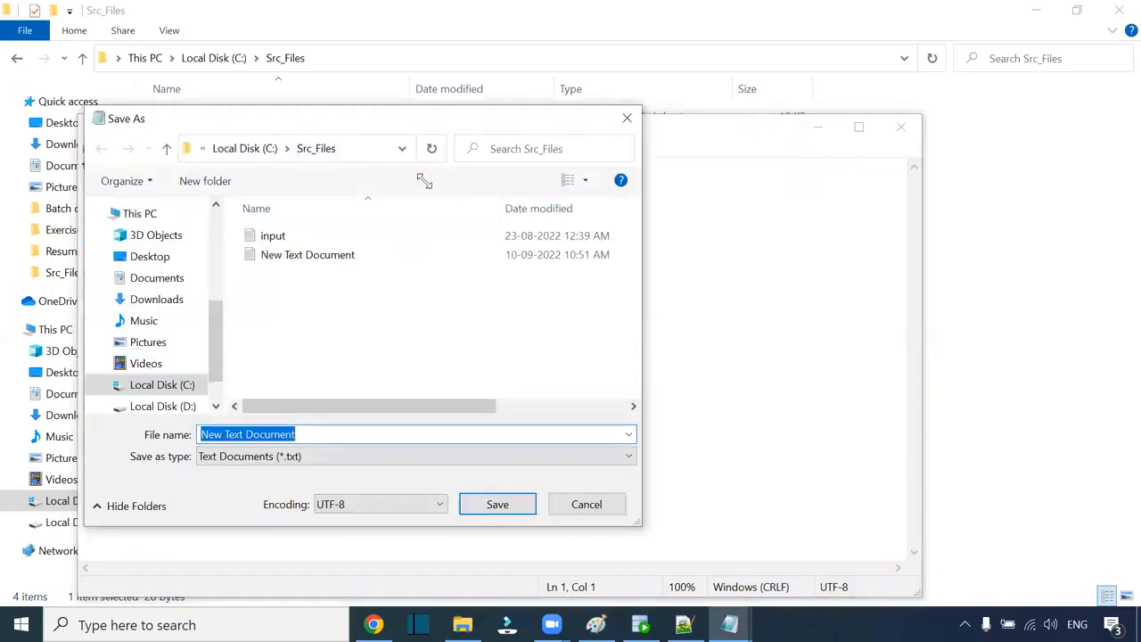
{"action": "left_click", "coordinate": [268, 456]}
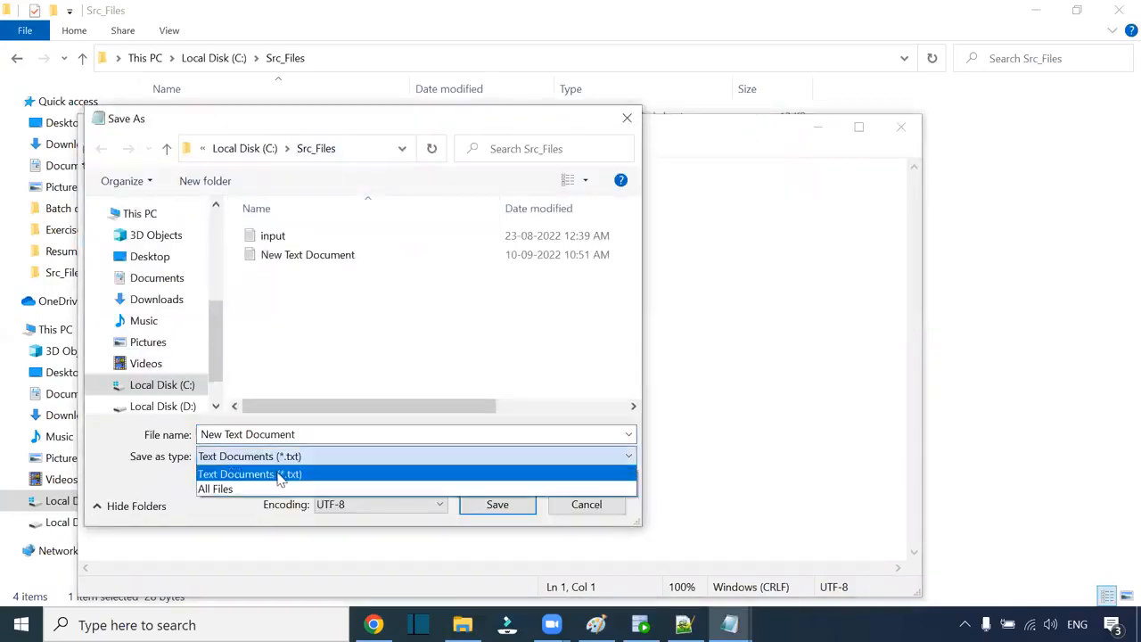
{"action": "left_click", "coordinate": [258, 486]}
{"action": "left_click", "coordinate": [323, 434]}
{"action": "left_click", "coordinate": [312, 434]}
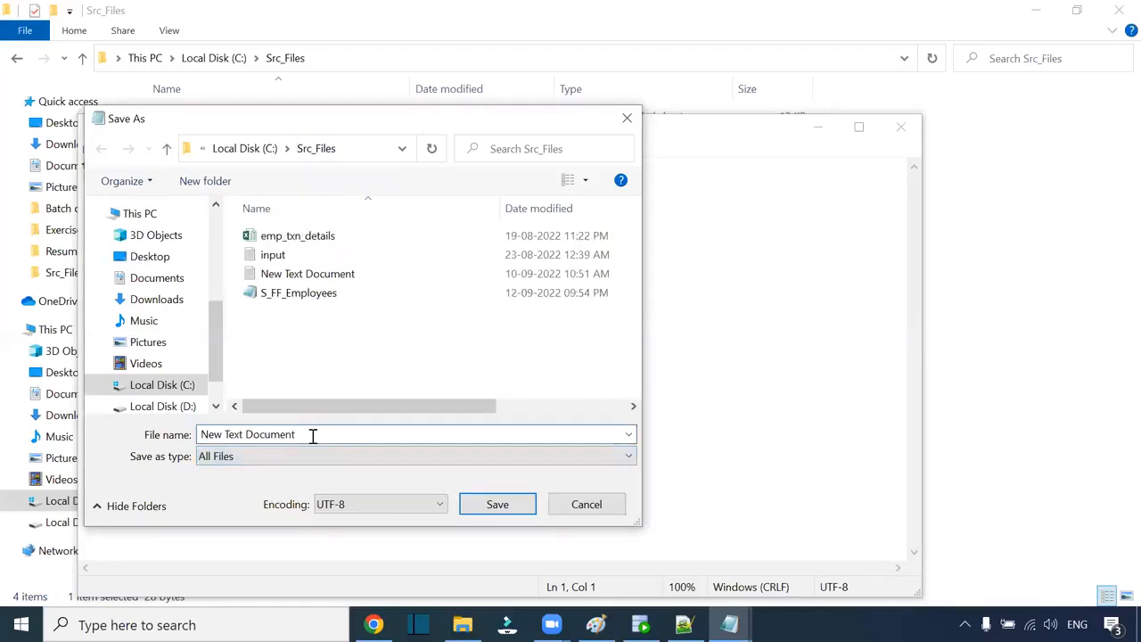
{"action": "type", "text": ".csv"}
{"action": "left_click", "coordinate": [507, 506]}
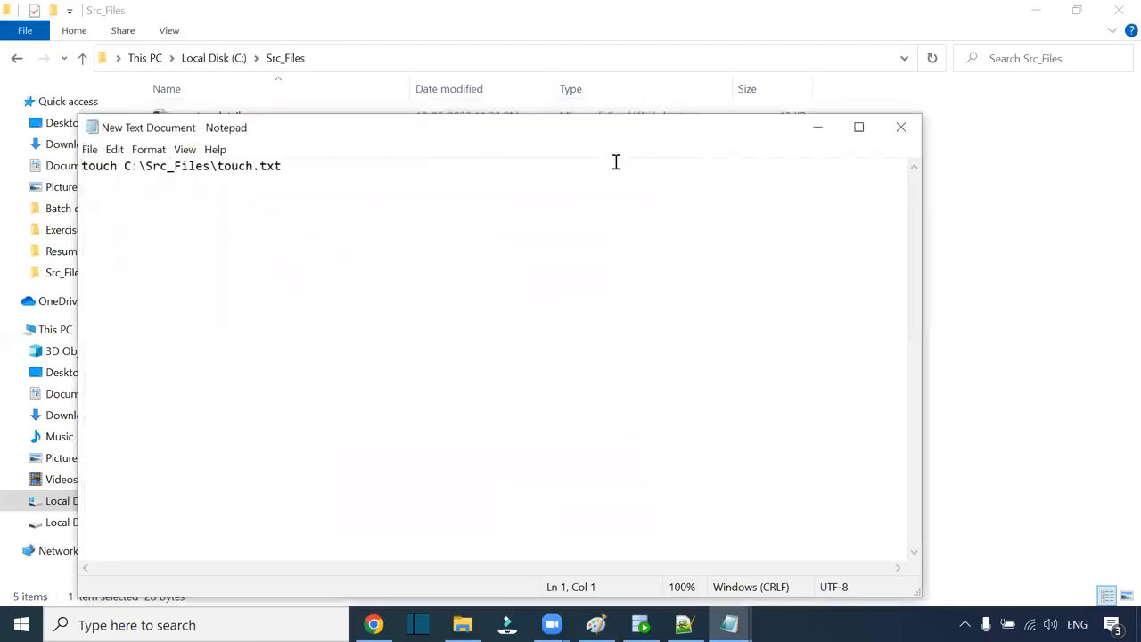
{"action": "left_click_drag", "start_coordinate": [590, 131], "coordinate": [333, 103]}
{"action": "left_click", "coordinate": [652, 102]}
{"action": "left_click", "coordinate": [299, 216]}
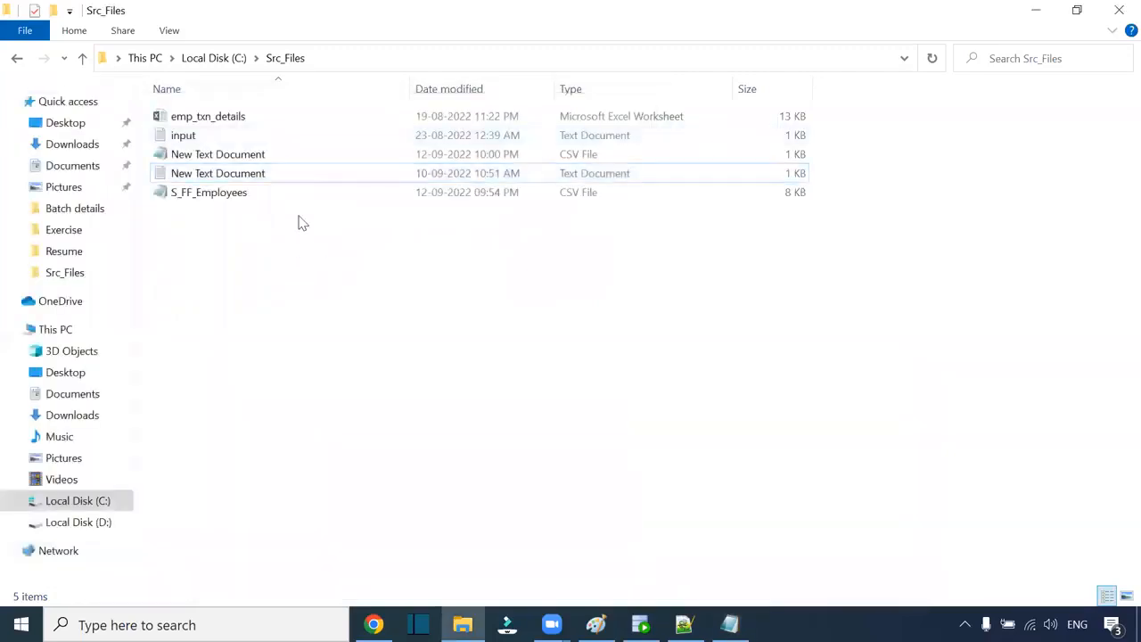
Step: Select New Text Document.csv, then return to run m_S_FF_Employees_Data-7's details
{"action": "left_click", "coordinate": [289, 161]}
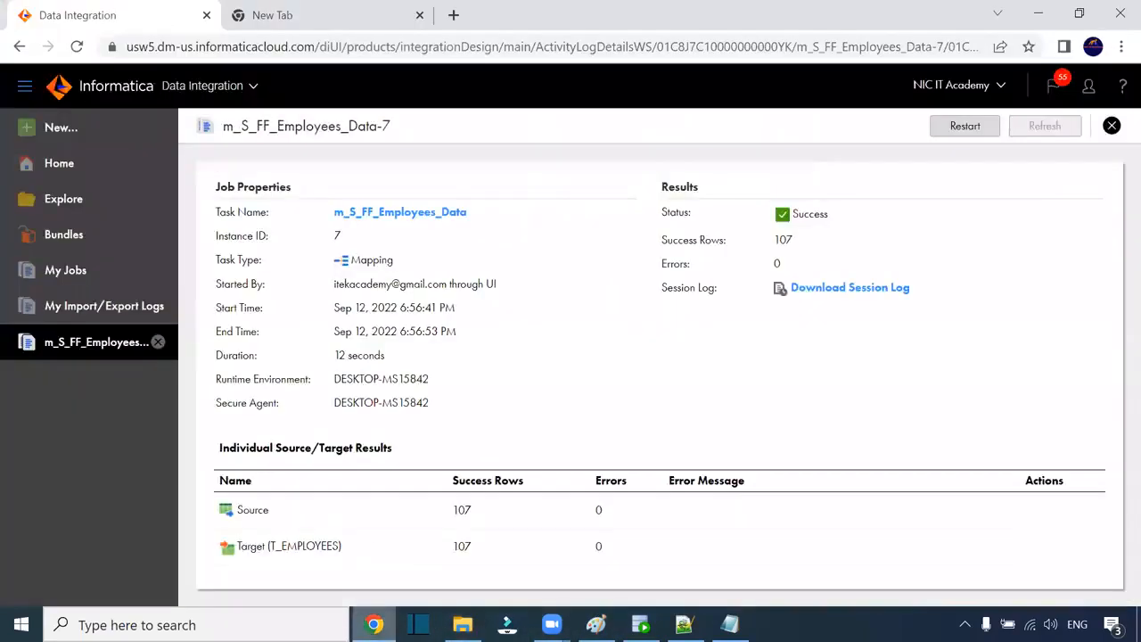
{"action": "left_click", "coordinate": [373, 624]}
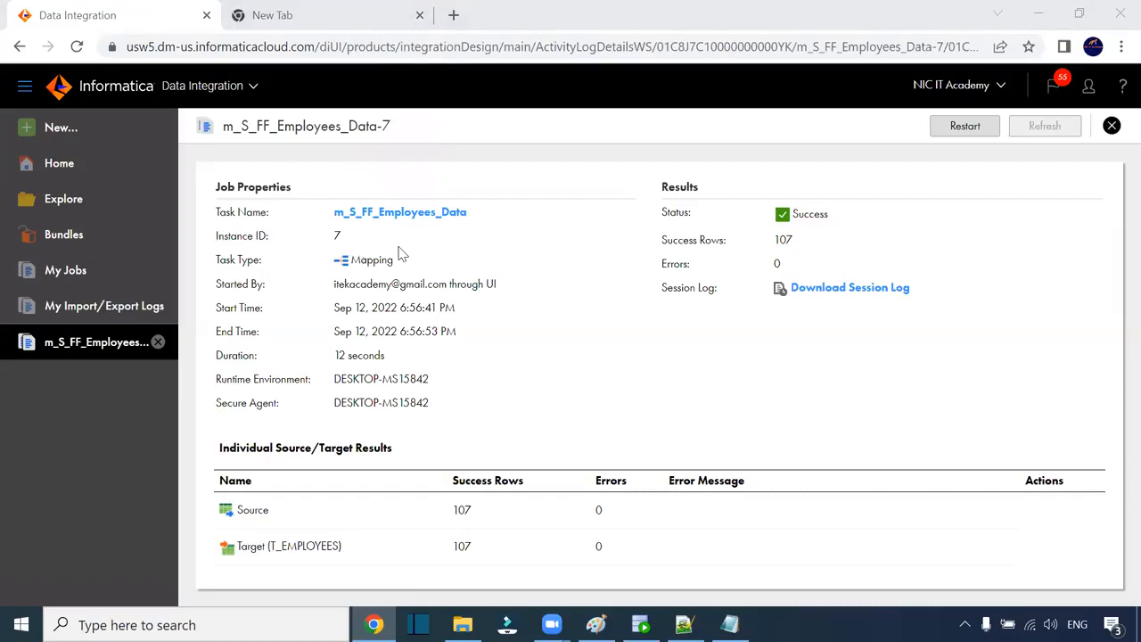
Step: Close S_FF_Employees.csv in Notepad++ and bring the Src_Files folder forward
{"action": "left_click", "coordinate": [501, 231]}
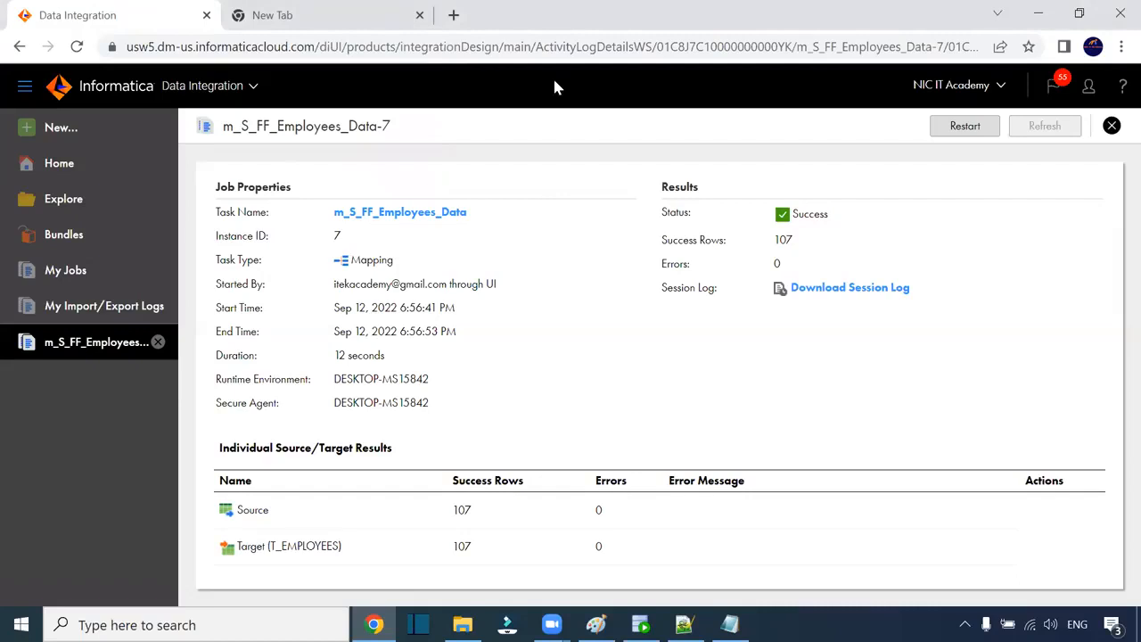
{"action": "left_click", "coordinate": [109, 265]}
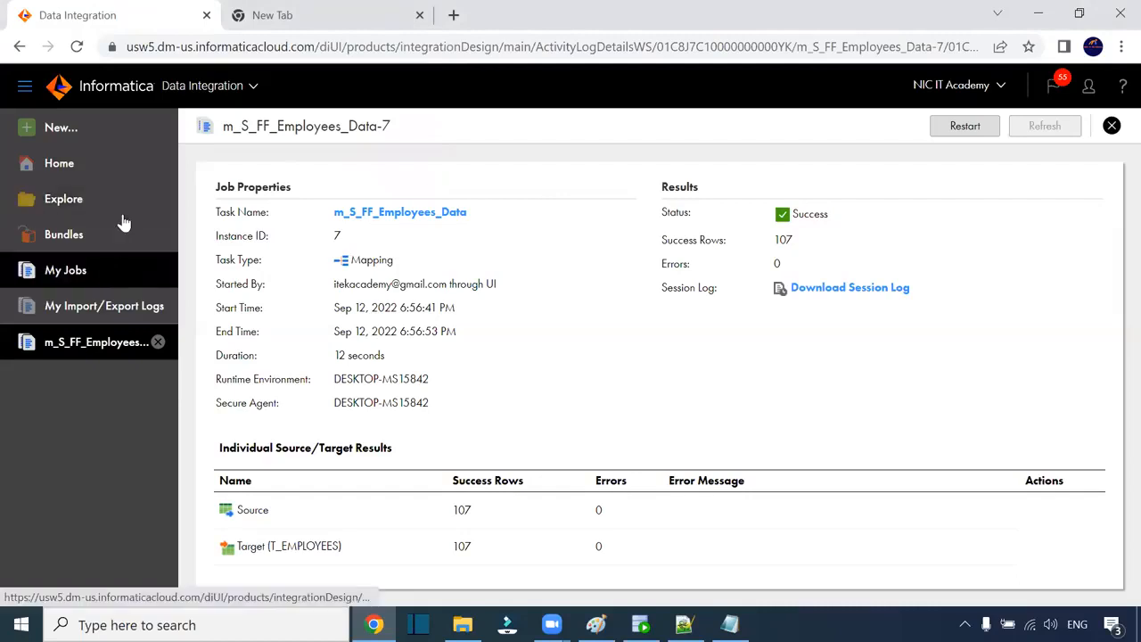
{"action": "left_click", "coordinate": [685, 624]}
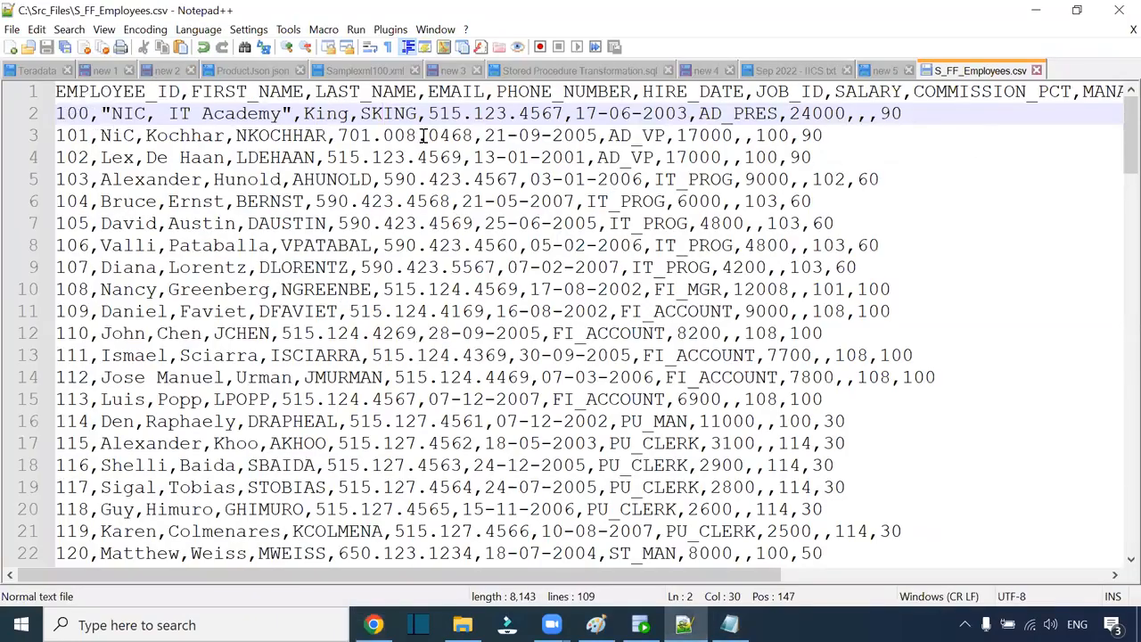
{"action": "left_click", "coordinate": [1035, 70]}
{"action": "left_click", "coordinate": [463, 624]}
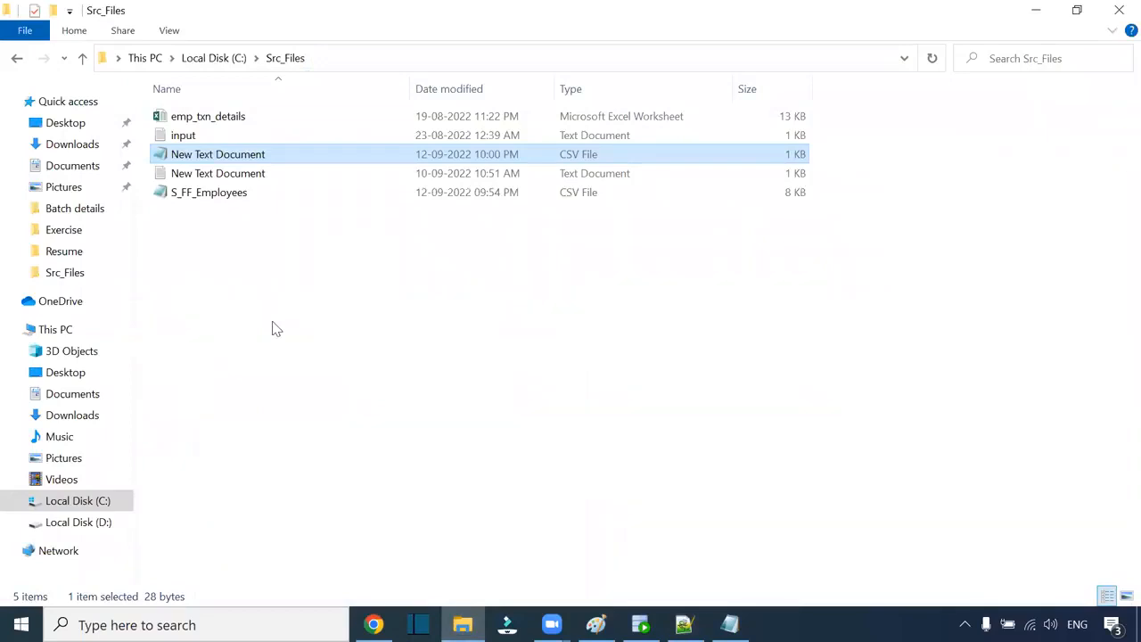
Step: Browse to the D:\iics\IICS_SRC_FILE folder
{"action": "left_click", "coordinate": [217, 62]}
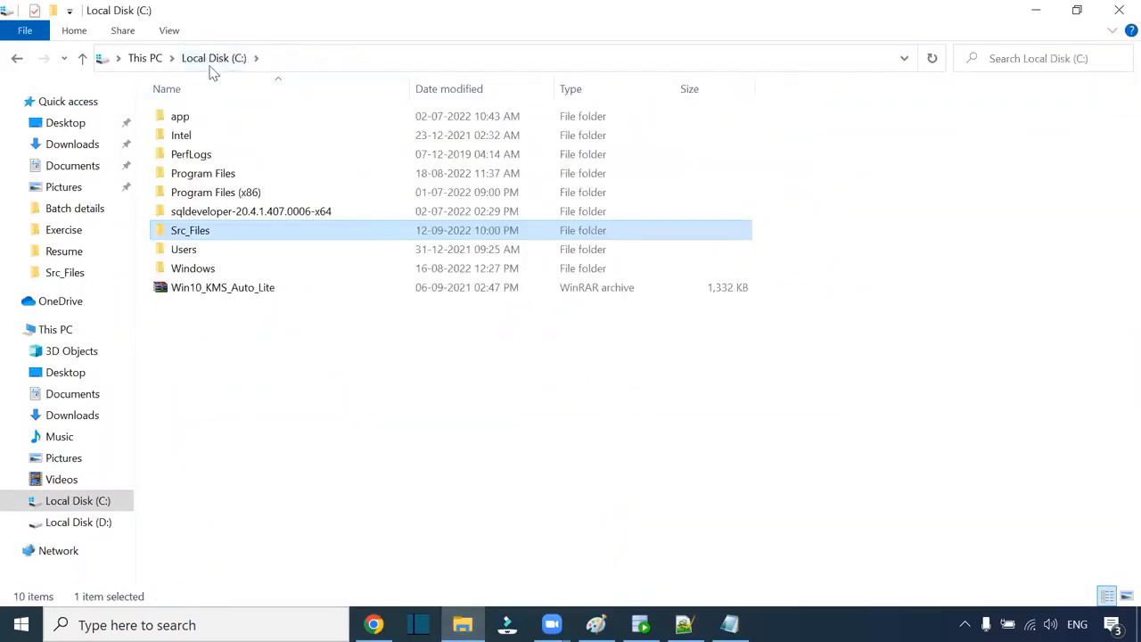
{"action": "left_click", "coordinate": [92, 231]}
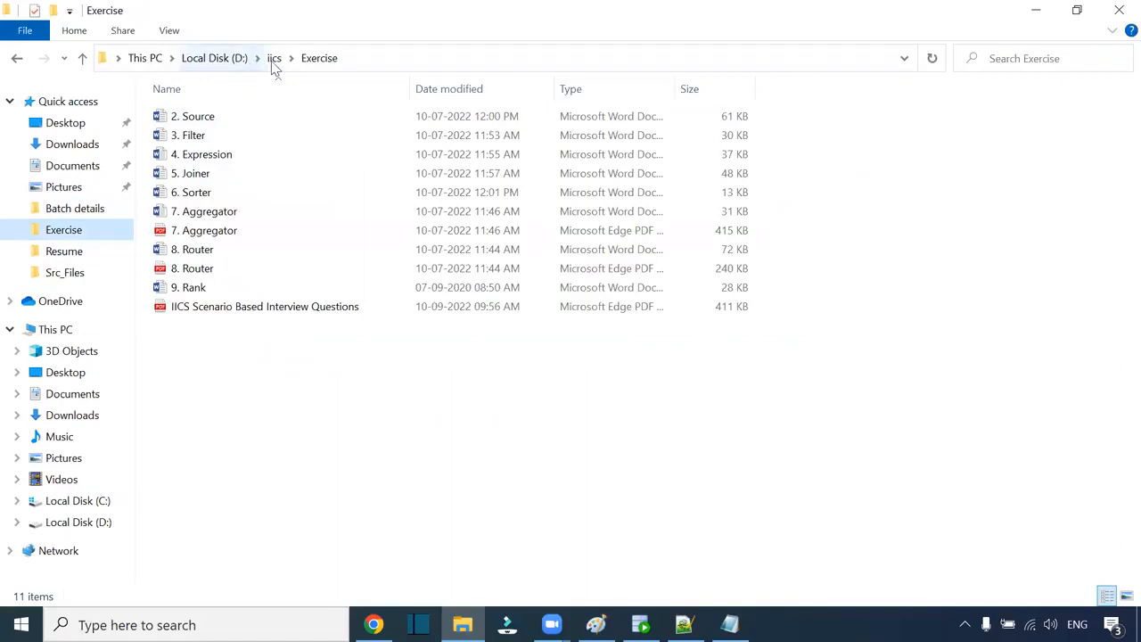
{"action": "left_click", "coordinate": [272, 59]}
{"action": "double_click", "coordinate": [264, 188]}
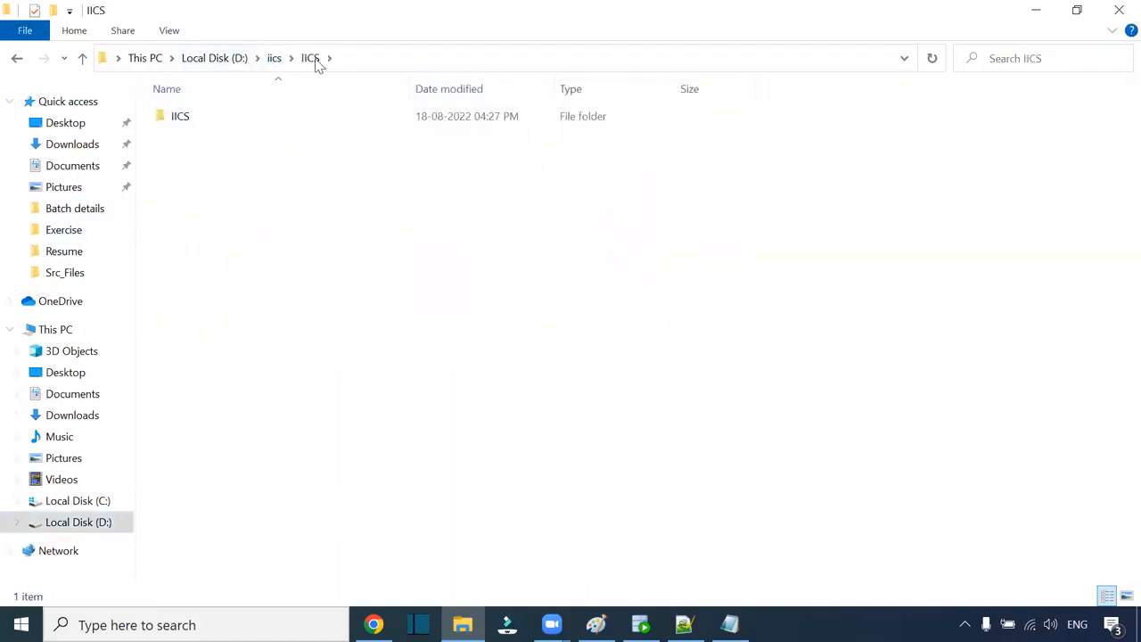
{"action": "left_click", "coordinate": [274, 59]}
{"action": "double_click", "coordinate": [227, 212]}
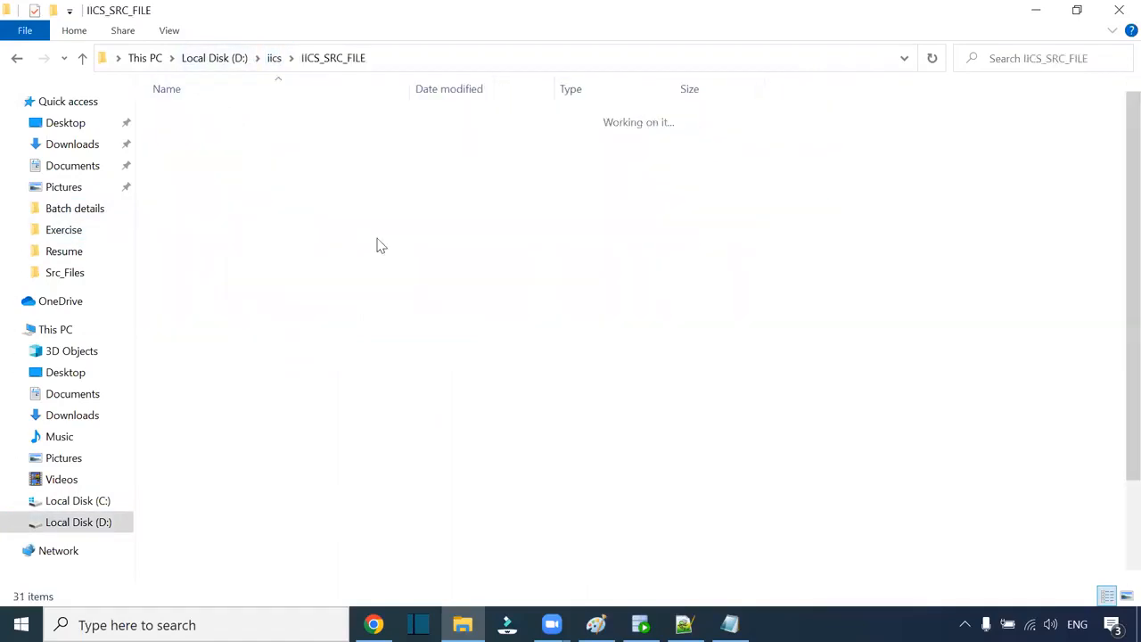
Step: Select and copy S_FF_Employees1 through S_FF_Employees5, then go to Src_Files
{"action": "scroll", "coordinate": [334, 332], "scroll_direction": "down", "scroll_amount": 1}
{"action": "left_click", "coordinate": [256, 331]}
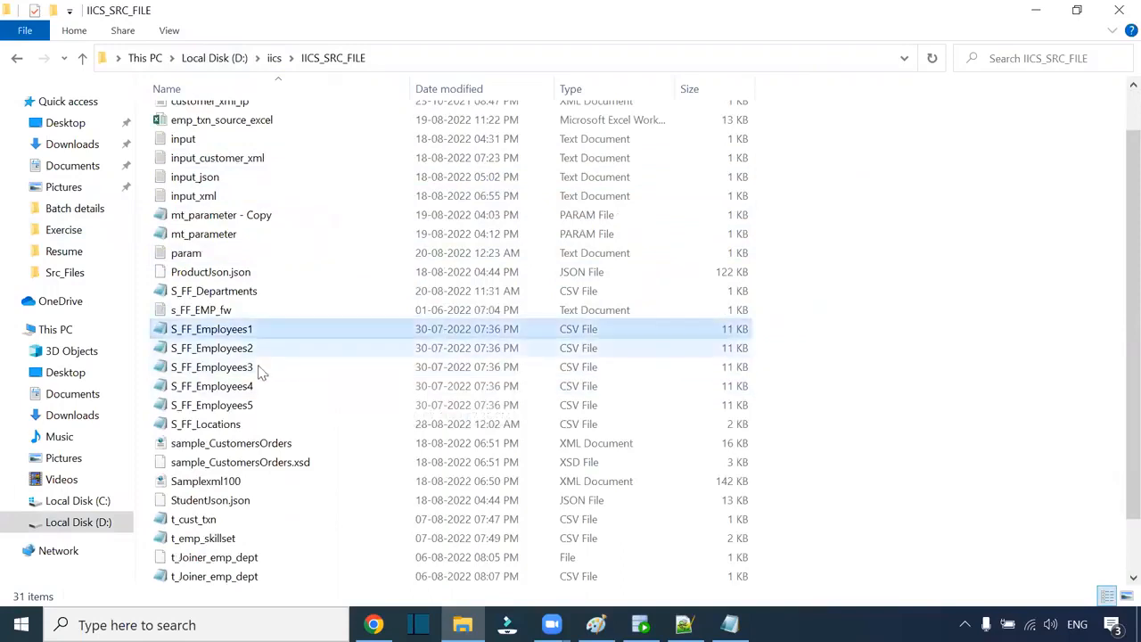
{"action": "left_click", "coordinate": [253, 406]}
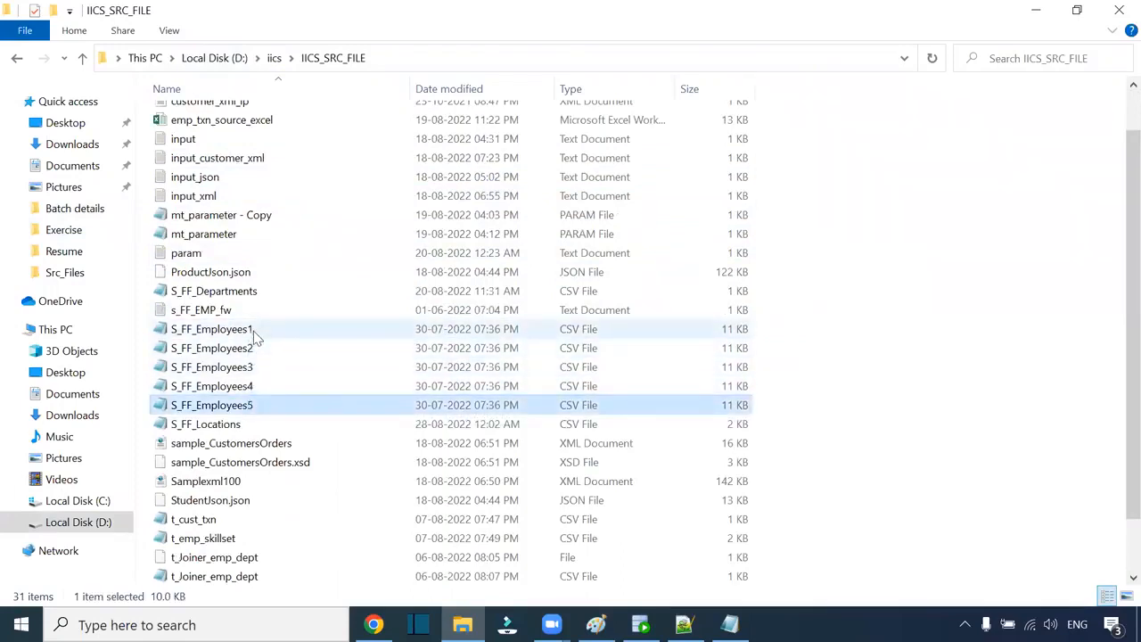
{"action": "left_click", "coordinate": [253, 330]}
{"action": "left_click", "coordinate": [247, 406], "text": "shift"}
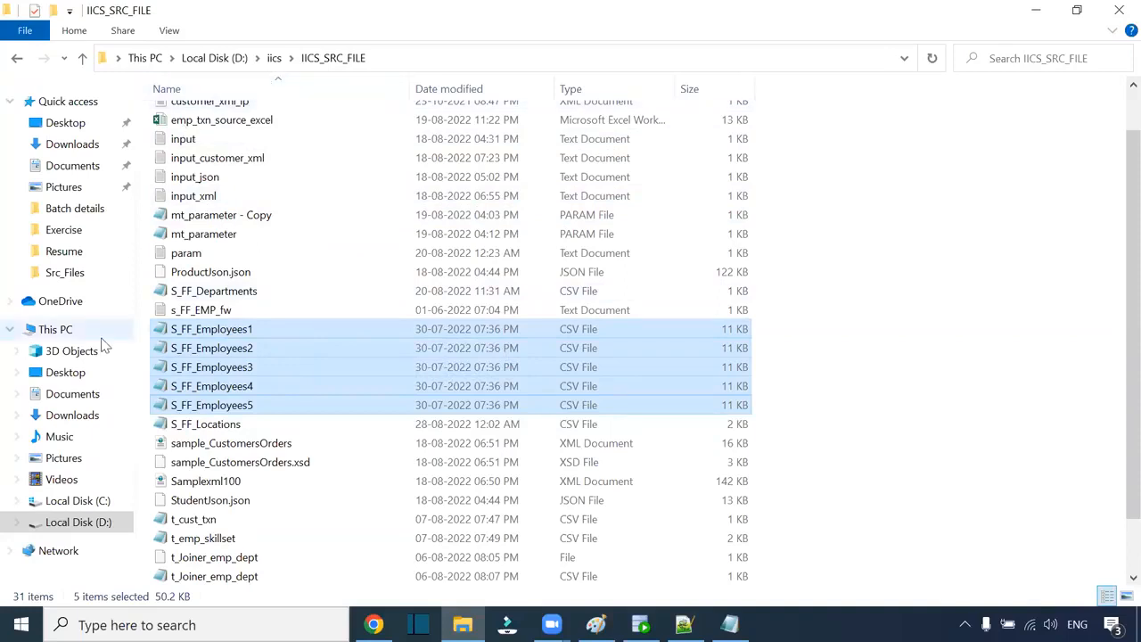
{"action": "left_click", "coordinate": [62, 272]}
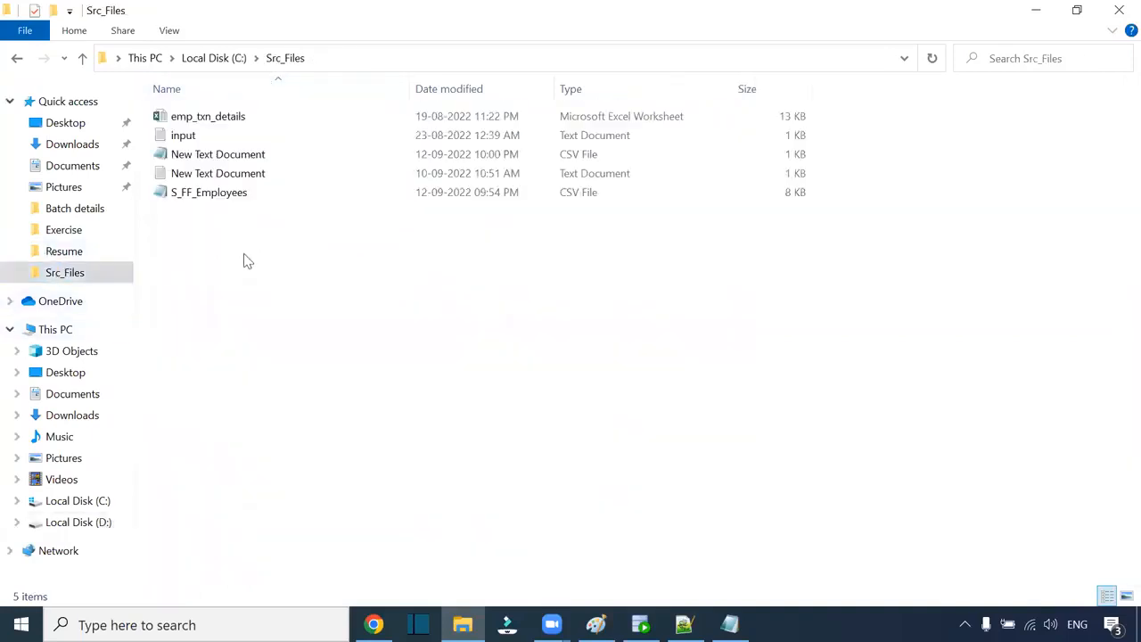
Step: Paste the five S_FF_Employees CSV copies into Src_Files and select S_FF_Employees1
{"action": "right_click", "coordinate": [248, 268]}
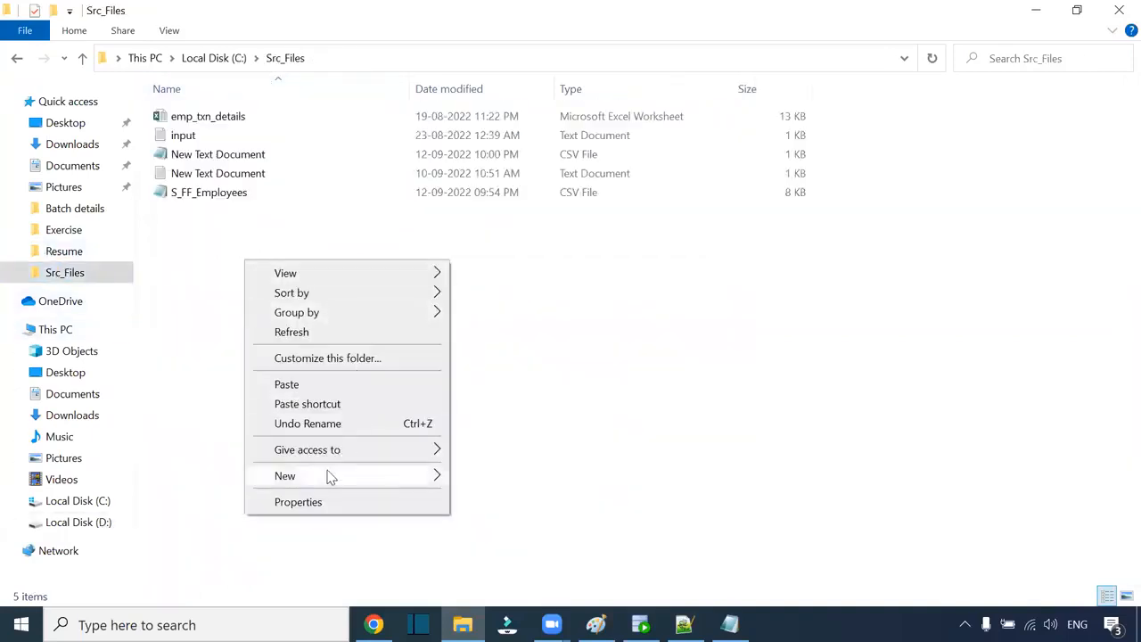
{"action": "mouse_move", "coordinate": [328, 475]}
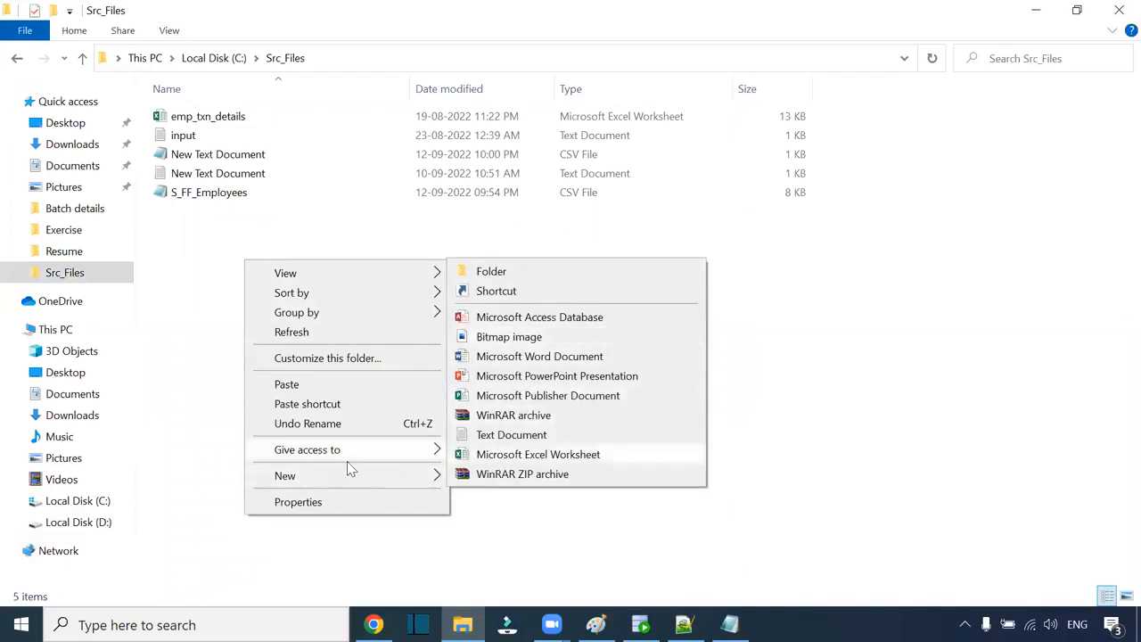
{"action": "left_click", "coordinate": [286, 384]}
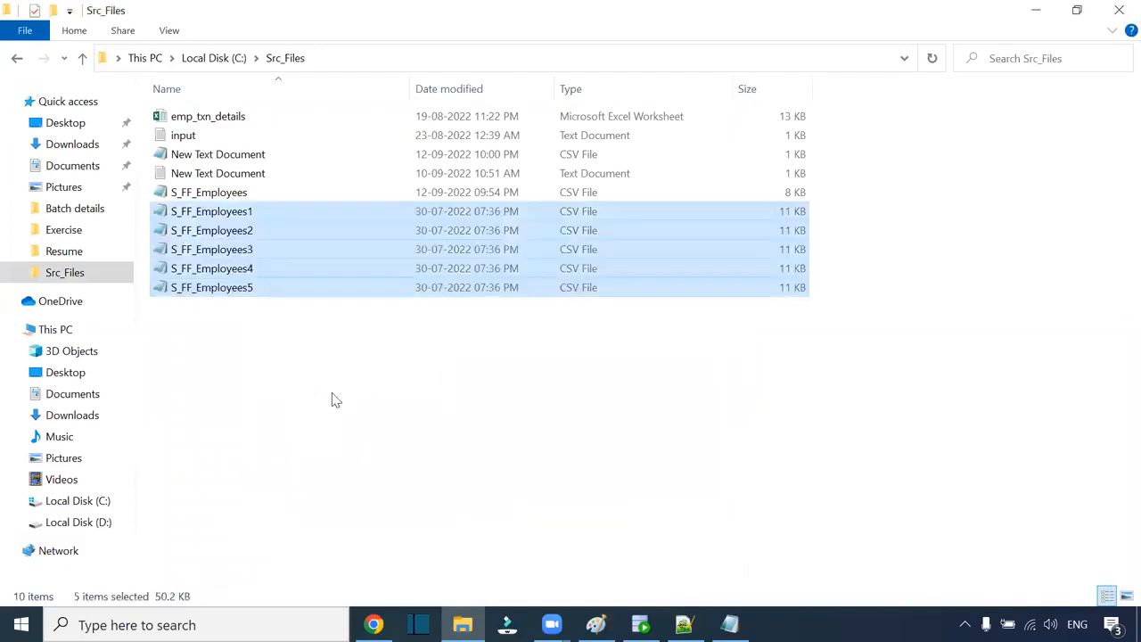
{"action": "left_click", "coordinate": [332, 397]}
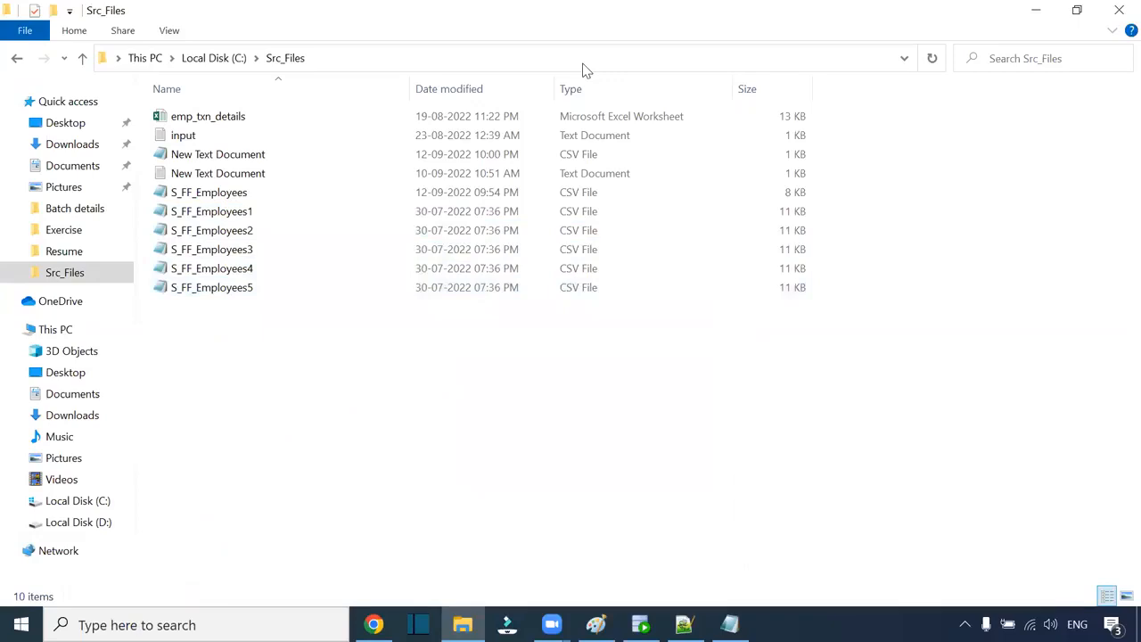
{"action": "left_click", "coordinate": [583, 64]}
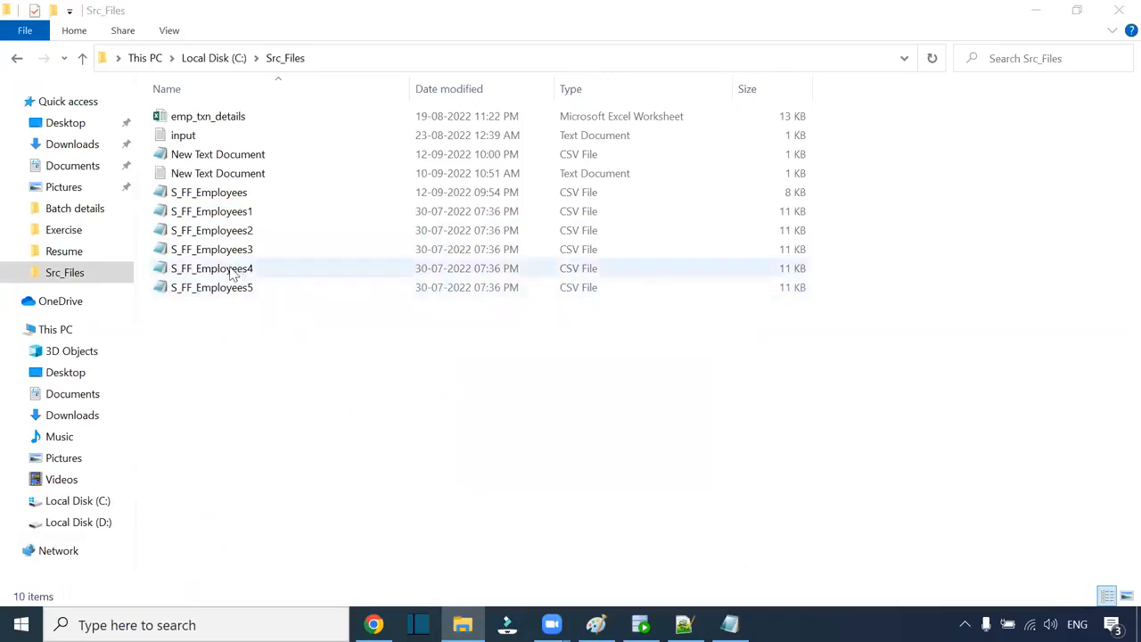
{"action": "left_click", "coordinate": [271, 214]}
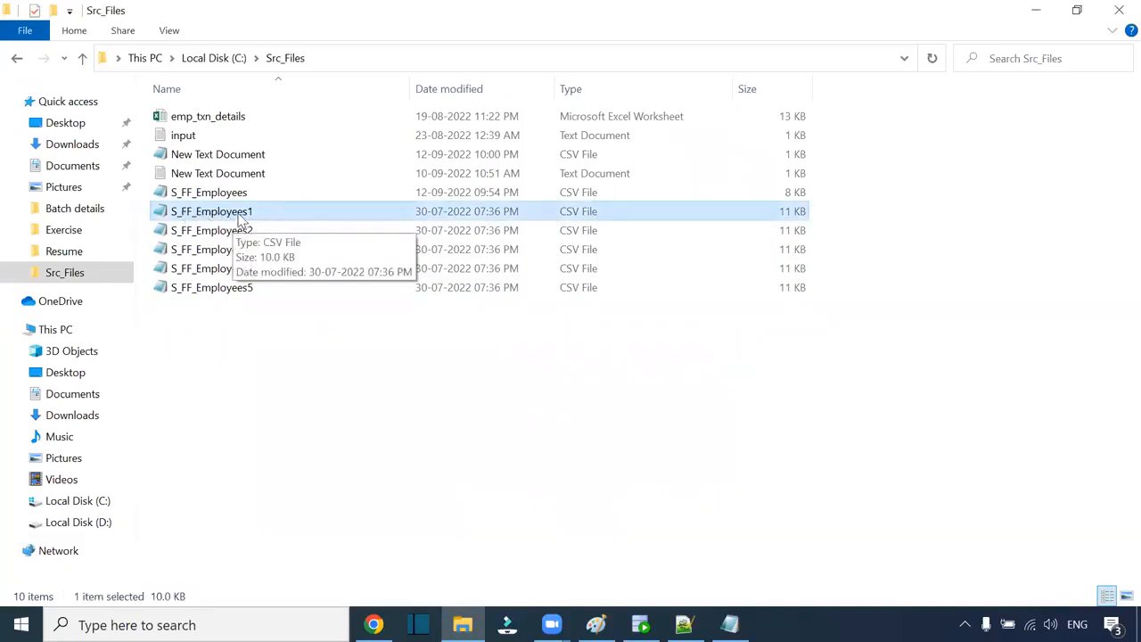
Step: Start a new blank Paint picture and draw three stacked rounded boxes
{"action": "left_click", "coordinate": [595, 624]}
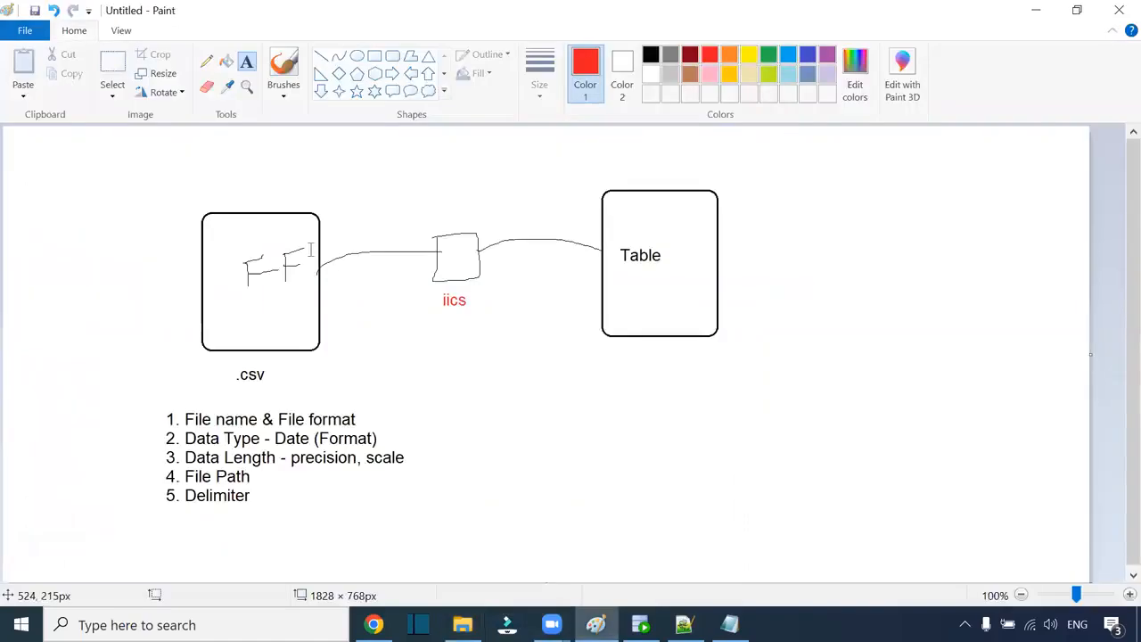
{"action": "left_click", "coordinate": [34, 35]}
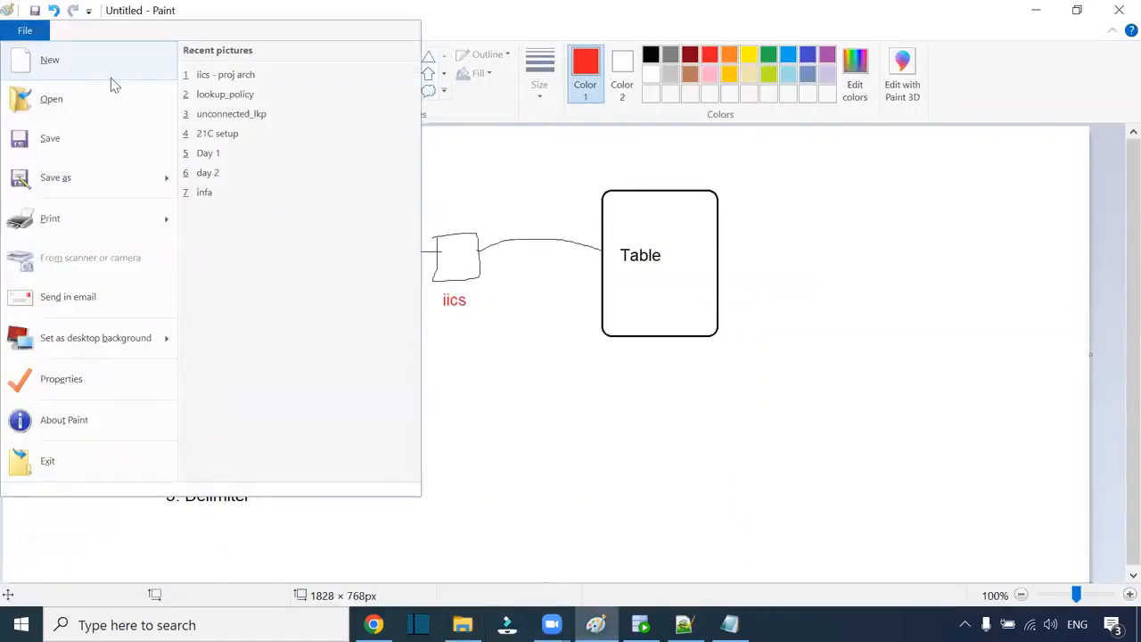
{"action": "left_click", "coordinate": [108, 77]}
{"action": "left_click", "coordinate": [592, 317]}
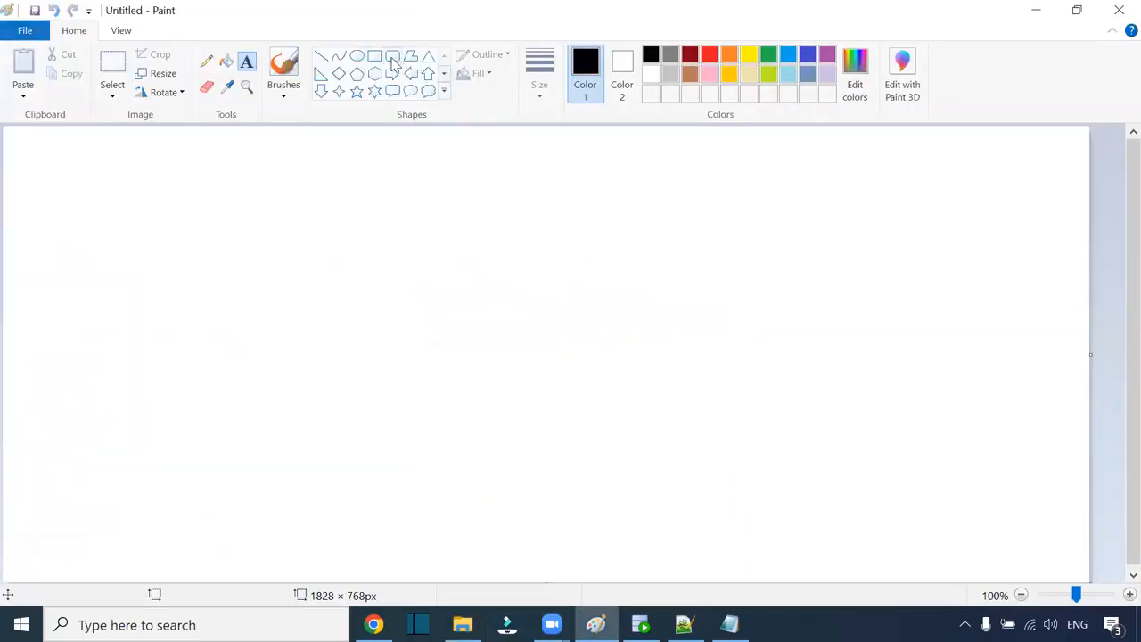
{"action": "left_click", "coordinate": [392, 56]}
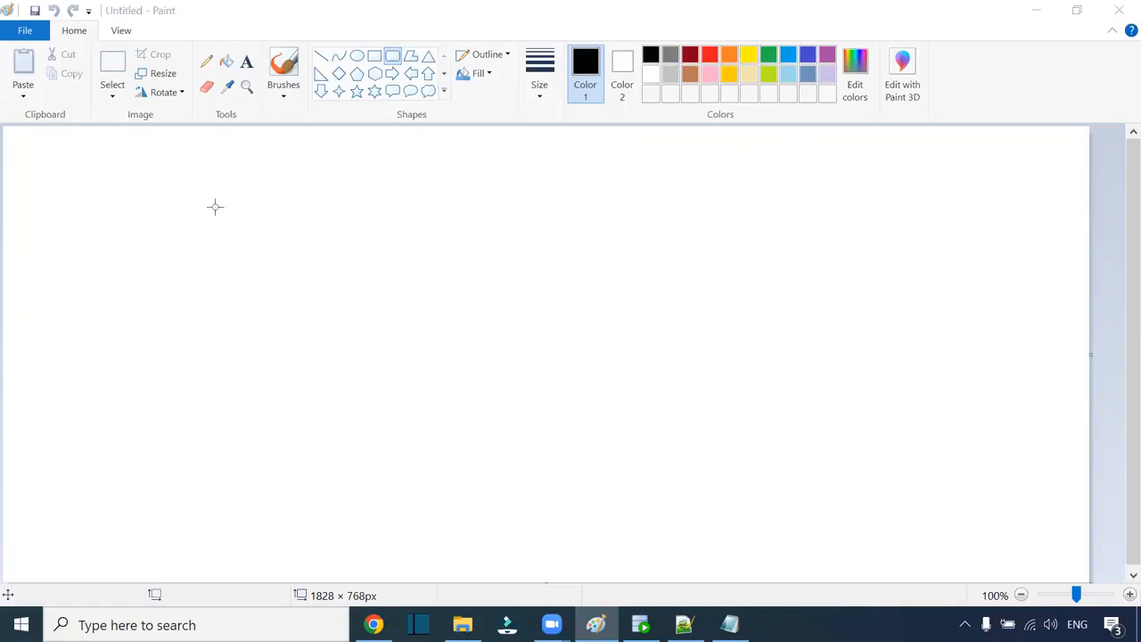
{"action": "mouse_move", "coordinate": [187, 190]}
{"action": "left_mouse_down"}
{"action": "mouse_move", "coordinate": [288, 308]}
{"action": "mouse_move", "coordinate": [293, 288]}
{"action": "left_mouse_up"}
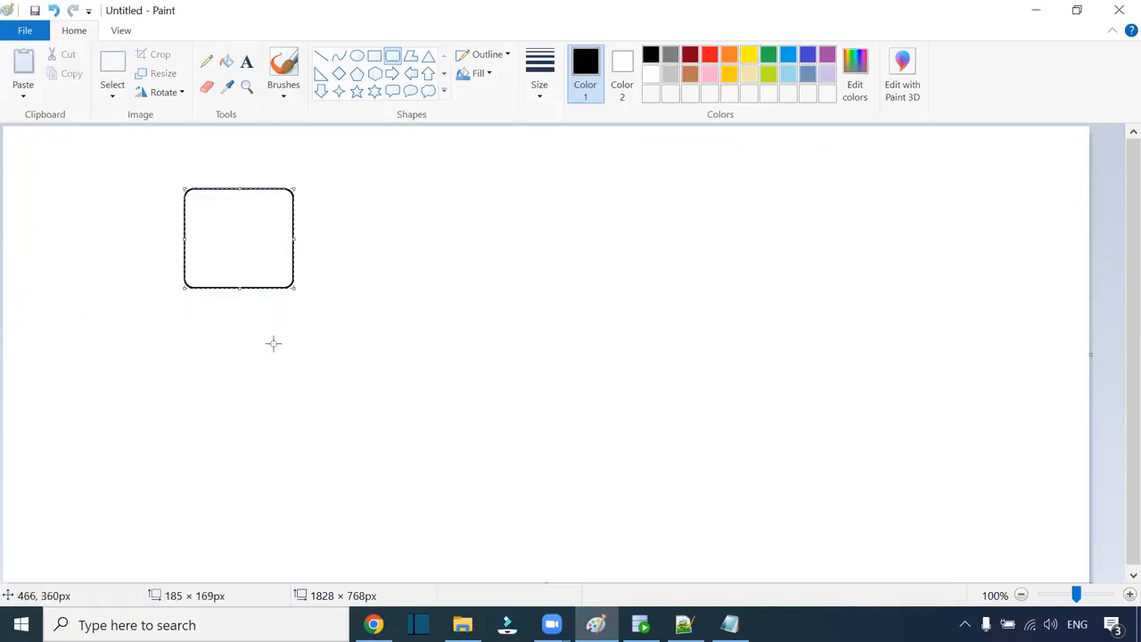
{"action": "left_click_drag", "start_coordinate": [186, 323], "coordinate": [287, 412]}
{"action": "left_click_drag", "start_coordinate": [186, 451], "coordinate": [286, 548]}
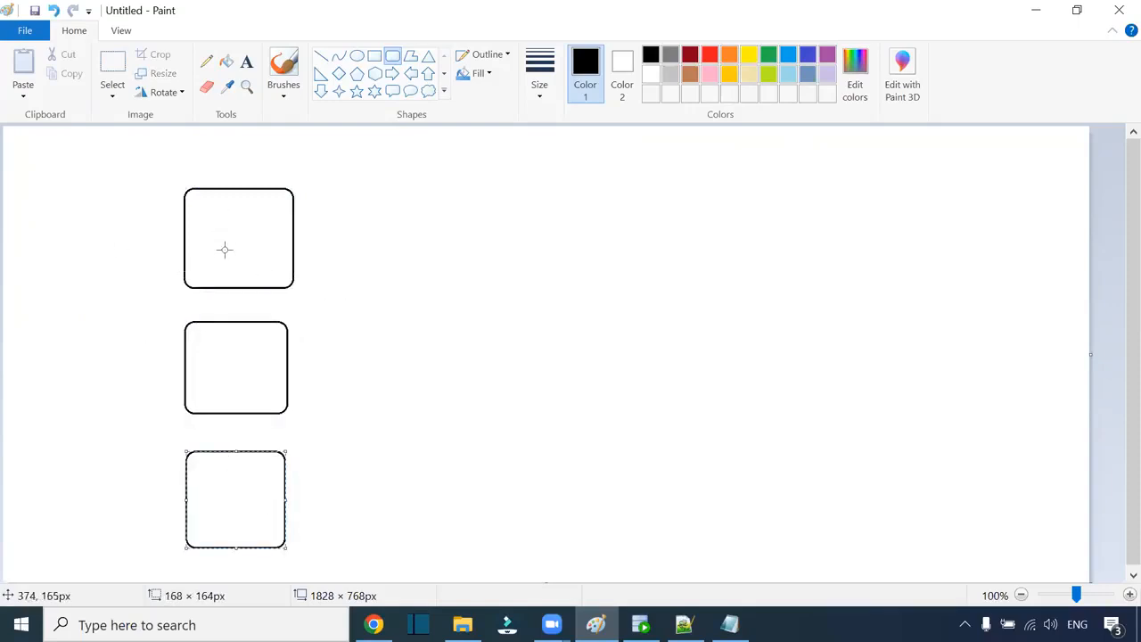
{"action": "left_click_drag", "start_coordinate": [283, 547], "coordinate": [299, 560]}
{"action": "left_click", "coordinate": [357, 483]}
Step: Label the first box EMPLOYEES1.CSV and copy that label text
{"action": "left_click", "coordinate": [247, 61]}
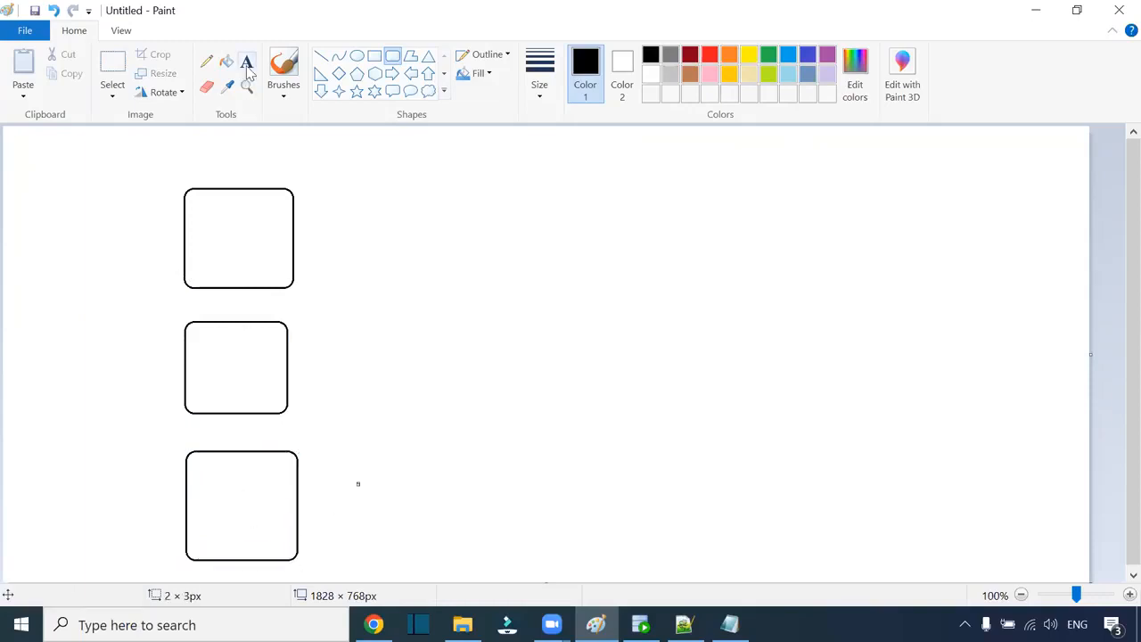
{"action": "left_click", "coordinate": [191, 158]}
{"action": "type", "text": "EMPLOYEES"}
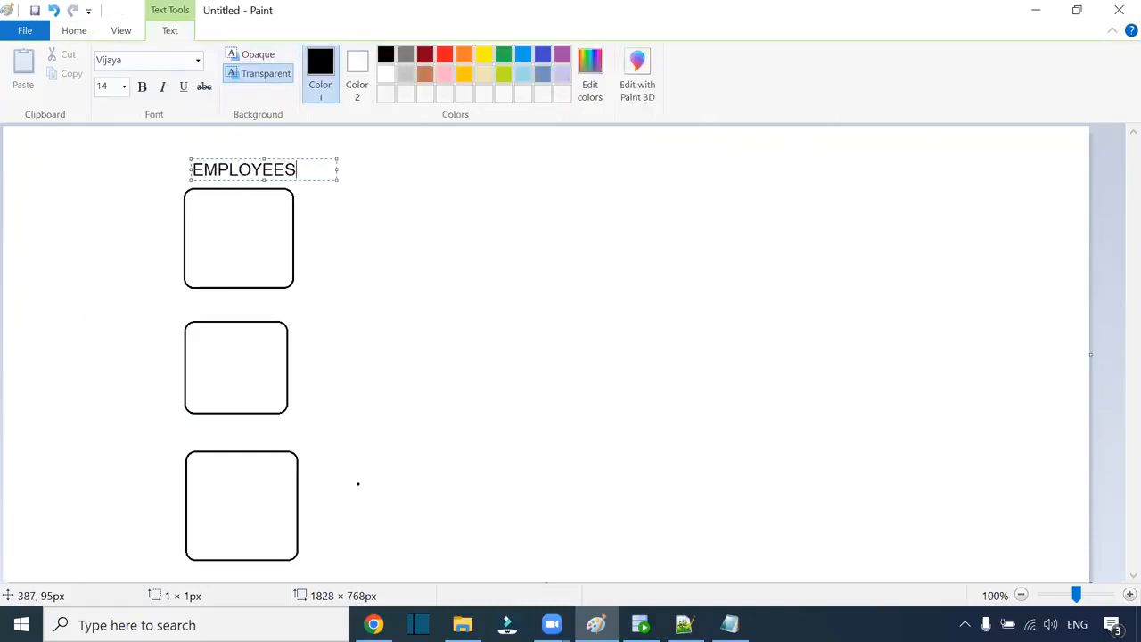
{"action": "type", "text": "1.CSV"}
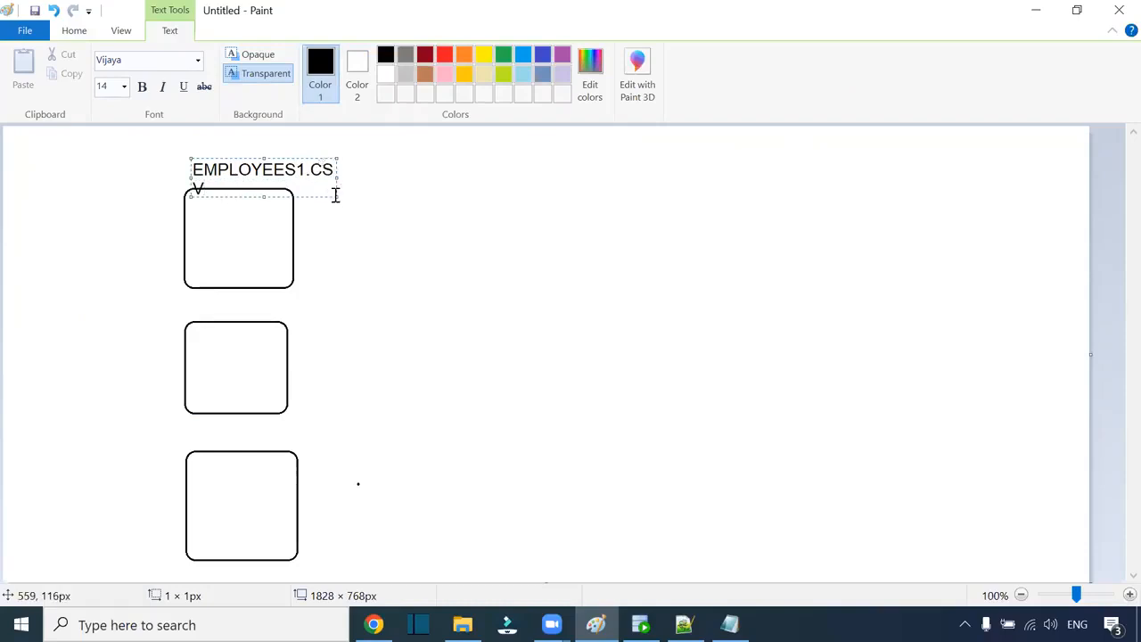
{"action": "left_click_drag", "start_coordinate": [336, 194], "coordinate": [403, 198]}
{"action": "left_click_drag", "start_coordinate": [348, 168], "coordinate": [176, 166]}
{"action": "key", "text": "ctrl+c"}
Step: Add EMPLOYEES2.CSV and EMPLOYEES3.CSV labels above the second and third boxes
{"action": "left_click", "coordinate": [191, 298]}
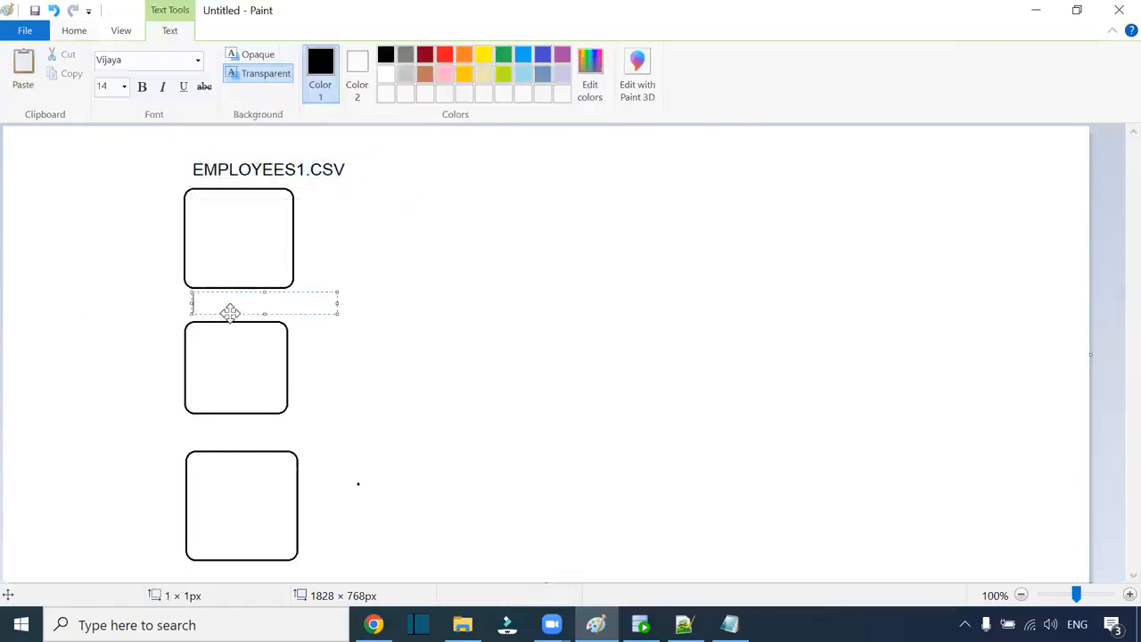
{"action": "key", "text": "ctrl+v"}
{"action": "left_click", "coordinate": [298, 305]}
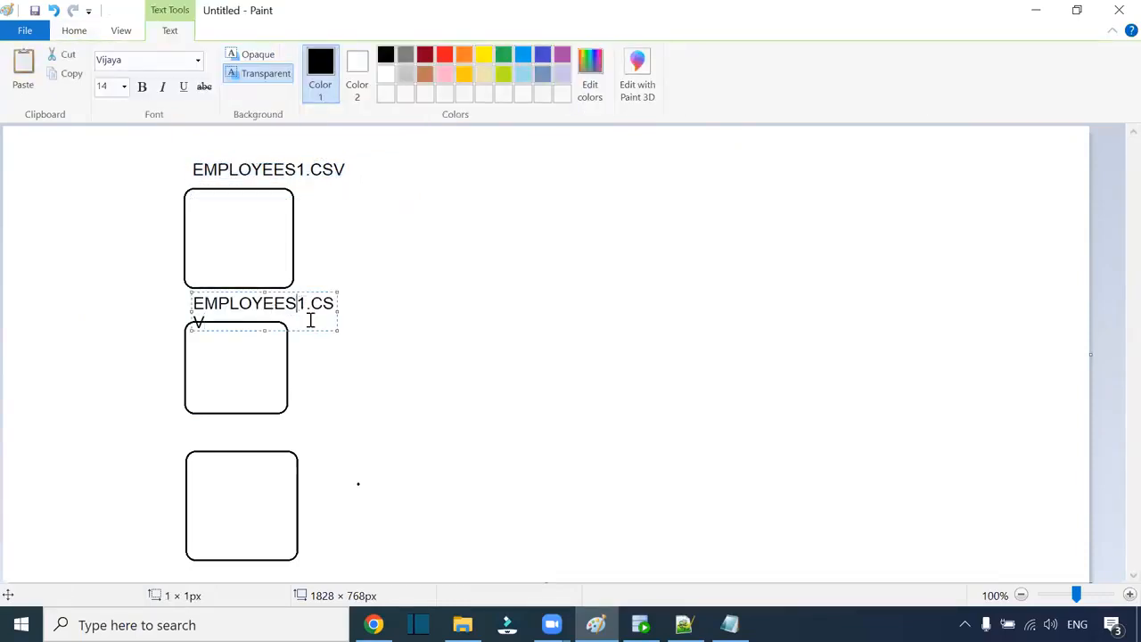
{"action": "key", "text": "BackSpace"}
{"action": "type", "text": "2"}
{"action": "left_click_drag", "start_coordinate": [337, 309], "coordinate": [440, 312]}
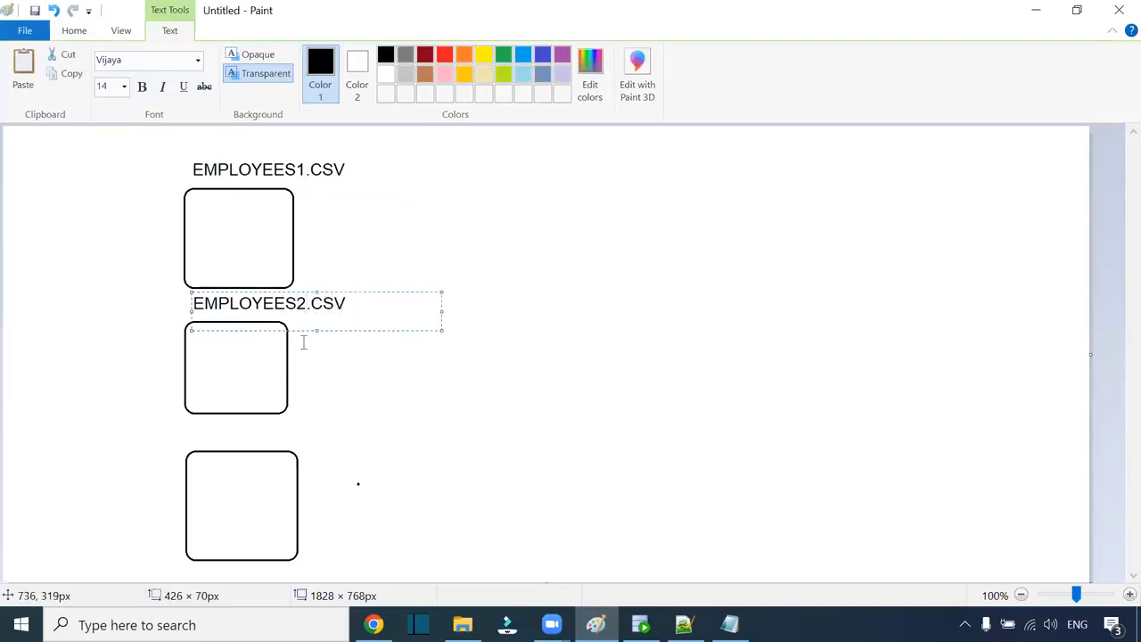
{"action": "left_click", "coordinate": [206, 438]}
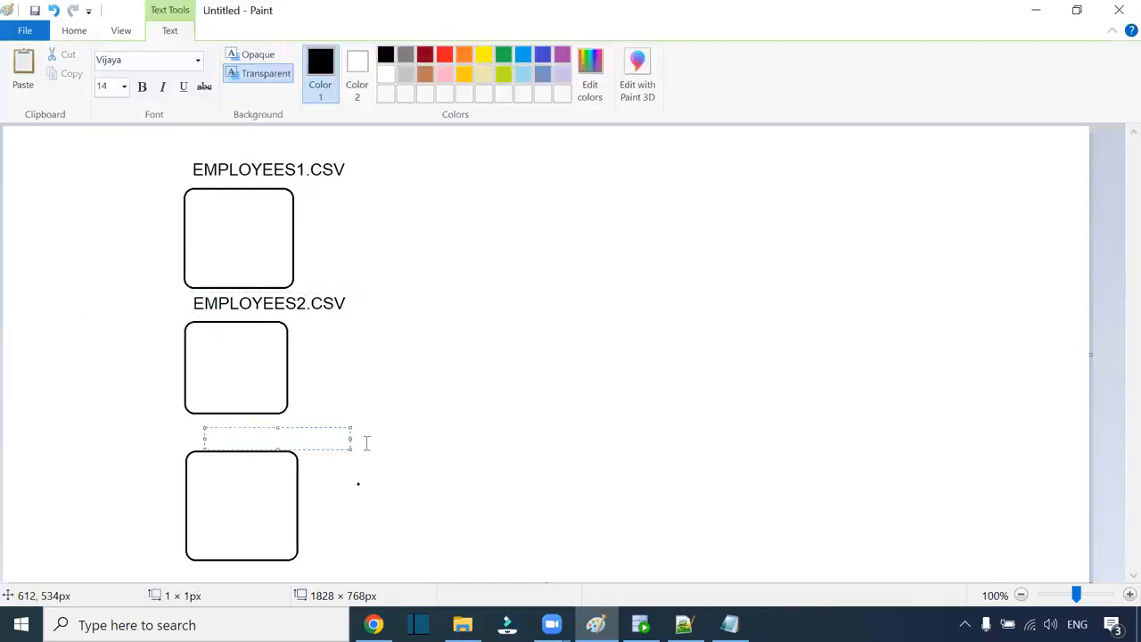
{"action": "key", "text": "ctrl+v"}
{"action": "left_click_drag", "start_coordinate": [348, 448], "coordinate": [452, 449]}
{"action": "left_click", "coordinate": [324, 438]}
{"action": "key", "text": "BackSpace"}
{"action": "type", "text": "3"}
{"action": "left_click", "coordinate": [208, 224]}
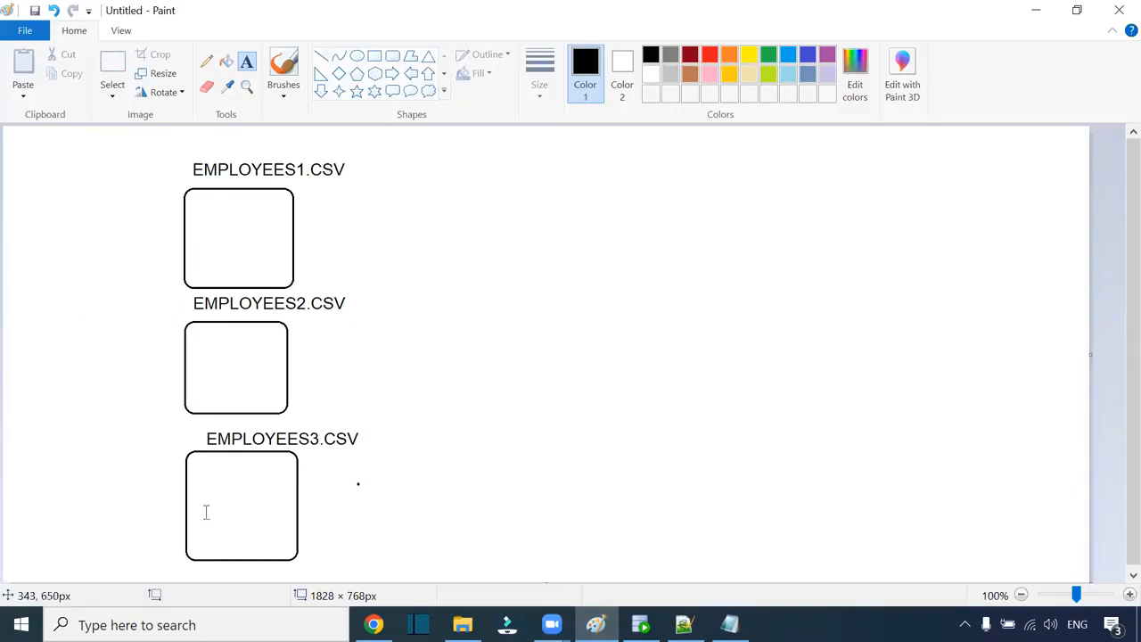
Step: Write the counts 100, 250 and 150 left of the three boxes
{"action": "left_click", "coordinate": [138, 234]}
{"action": "type", "text": "100"}
{"action": "left_click", "coordinate": [139, 357]}
{"action": "left_click", "coordinate": [140, 358]}
{"action": "type", "text": "250"}
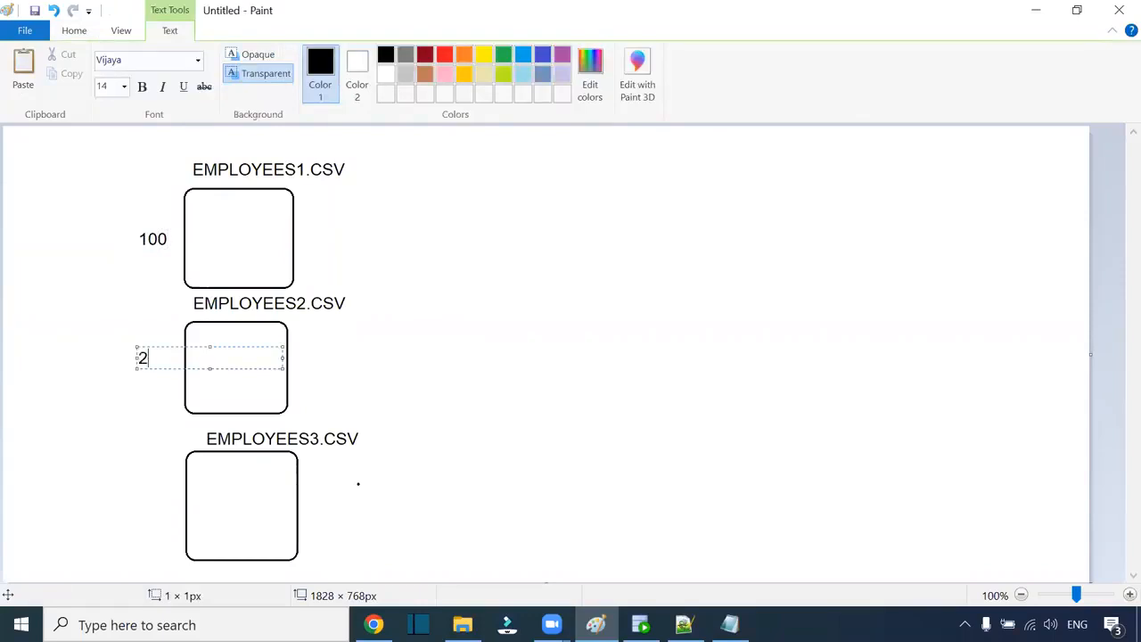
{"action": "left_click", "coordinate": [141, 502]}
{"action": "type", "text": "150"}
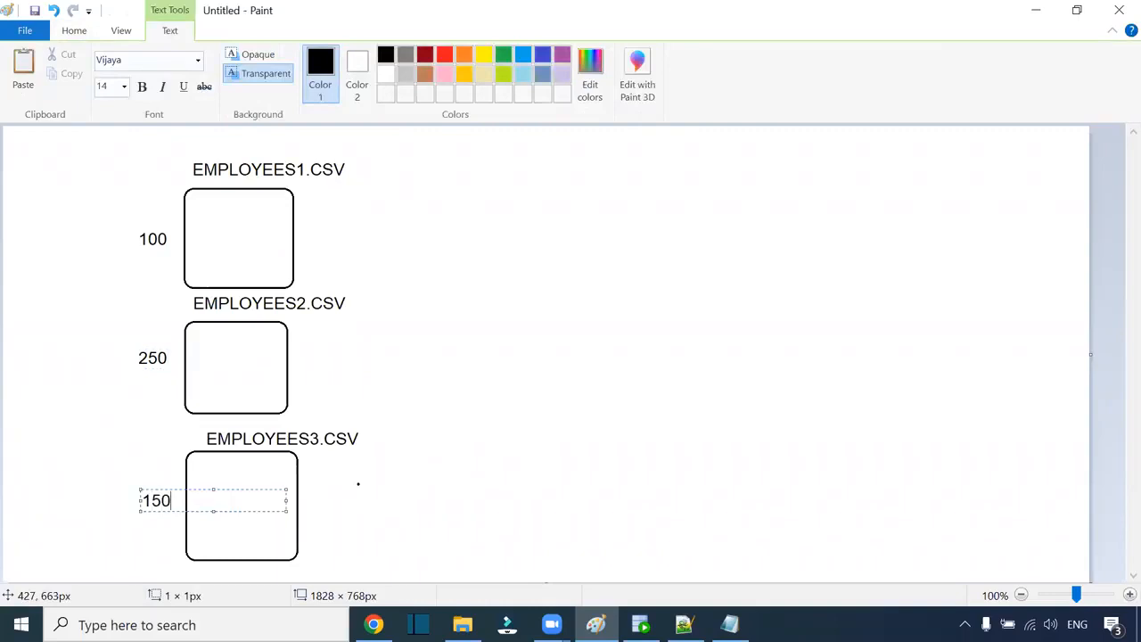
{"action": "left_click", "coordinate": [427, 373]}
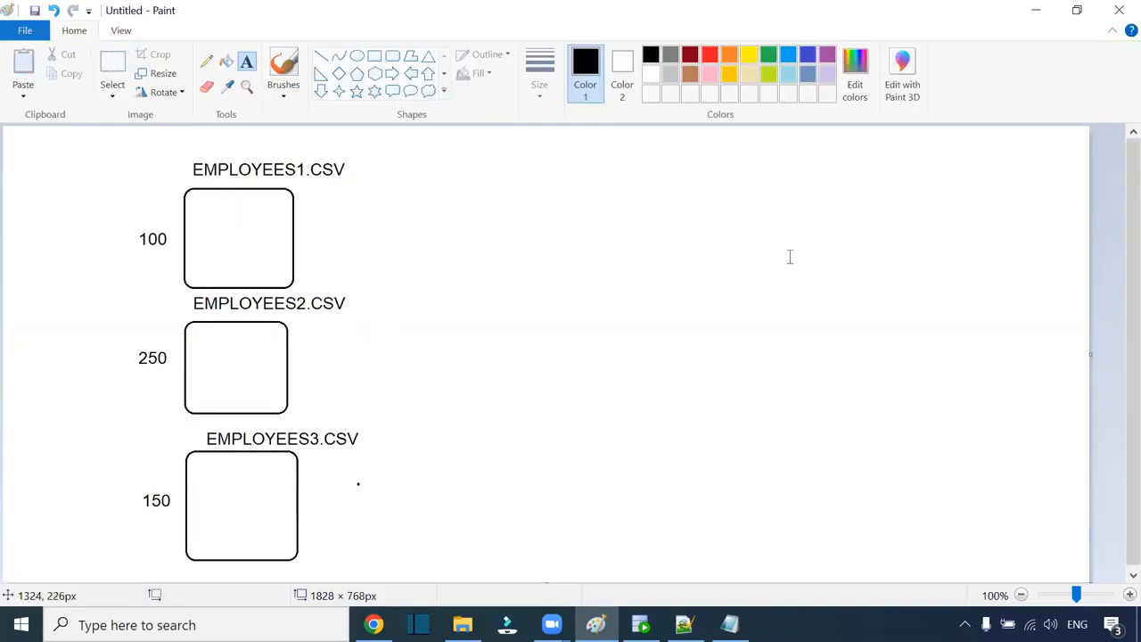
Step: Draw a blue rounded box on the right side of the page
{"action": "left_click", "coordinate": [392, 56]}
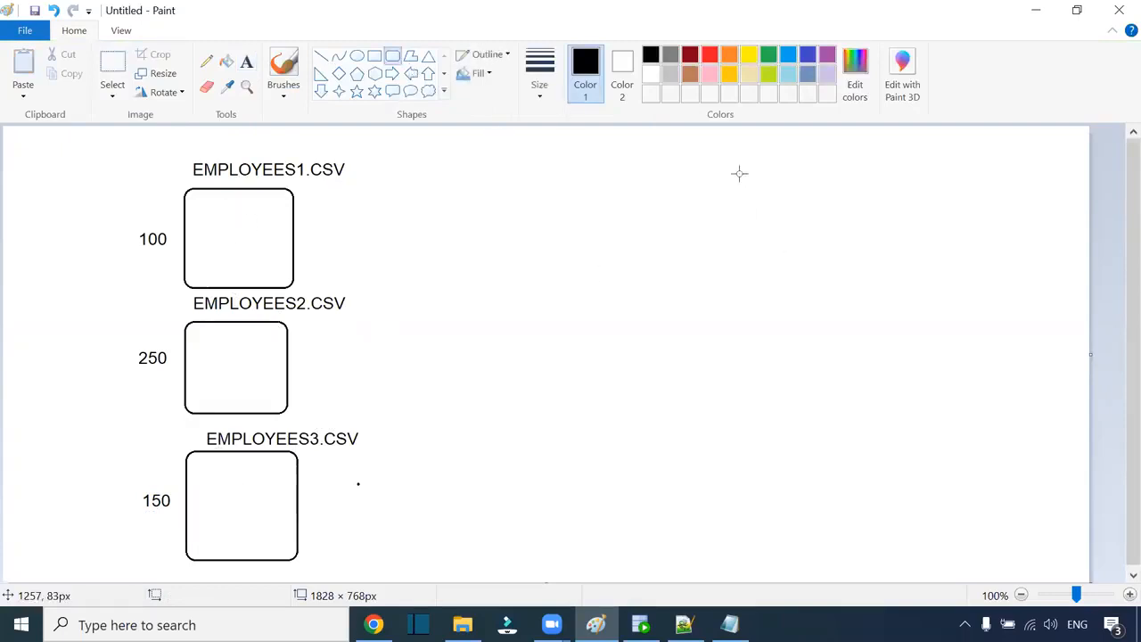
{"action": "left_click", "coordinate": [790, 57]}
{"action": "left_click_drag", "start_coordinate": [836, 231], "coordinate": [983, 461]}
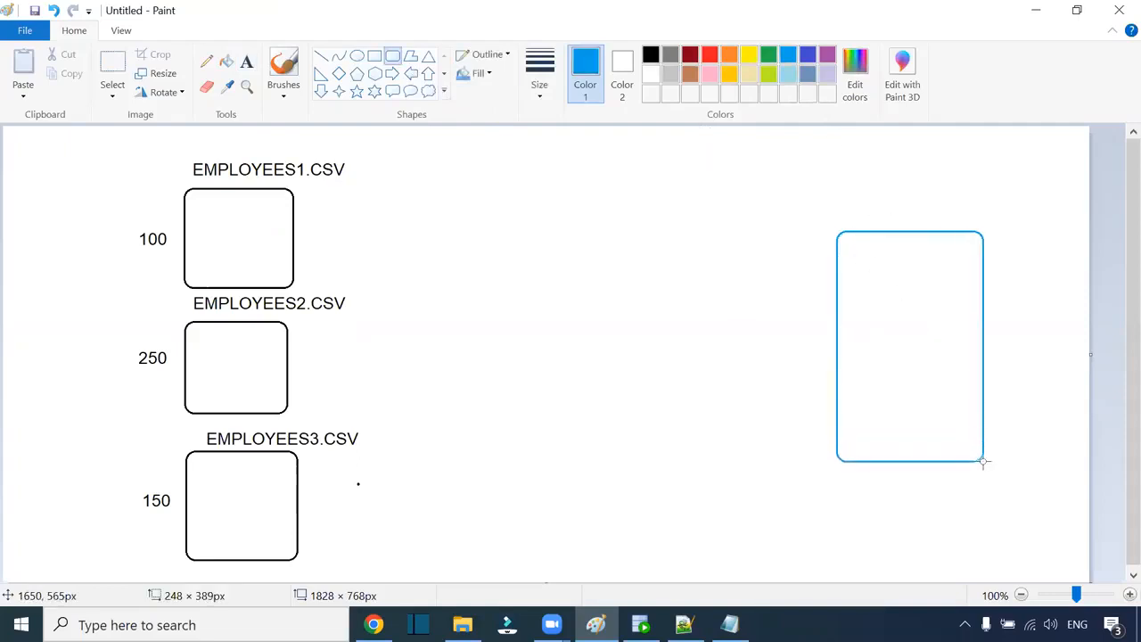
Step: Label the blue box T_EMPLOYEES in black text
{"action": "left_click", "coordinate": [247, 60]}
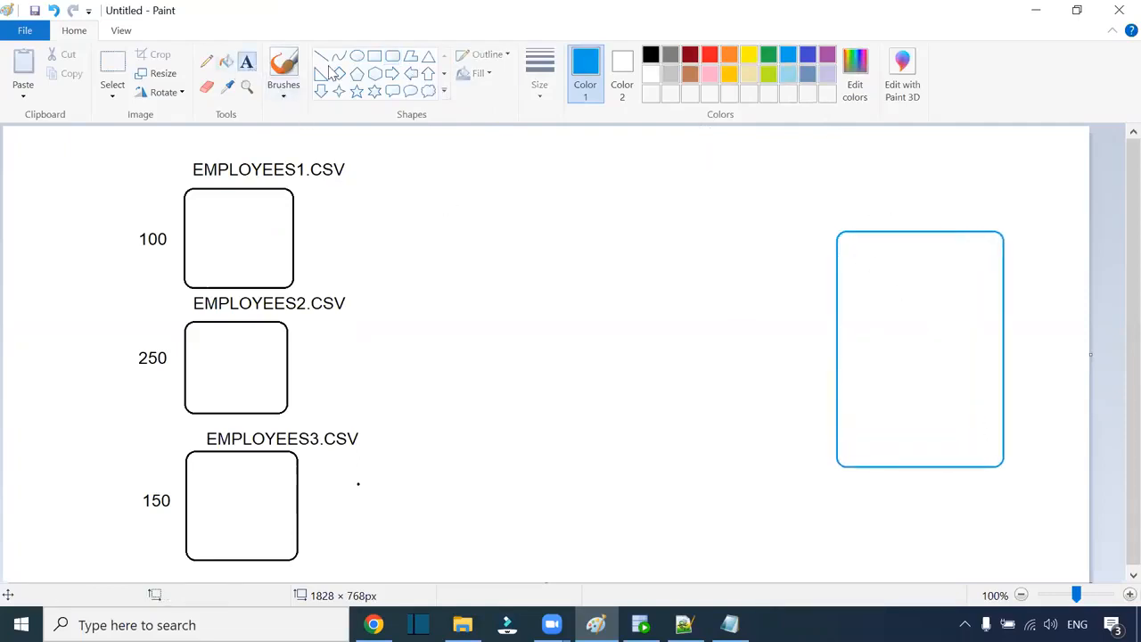
{"action": "left_click", "coordinate": [650, 55]}
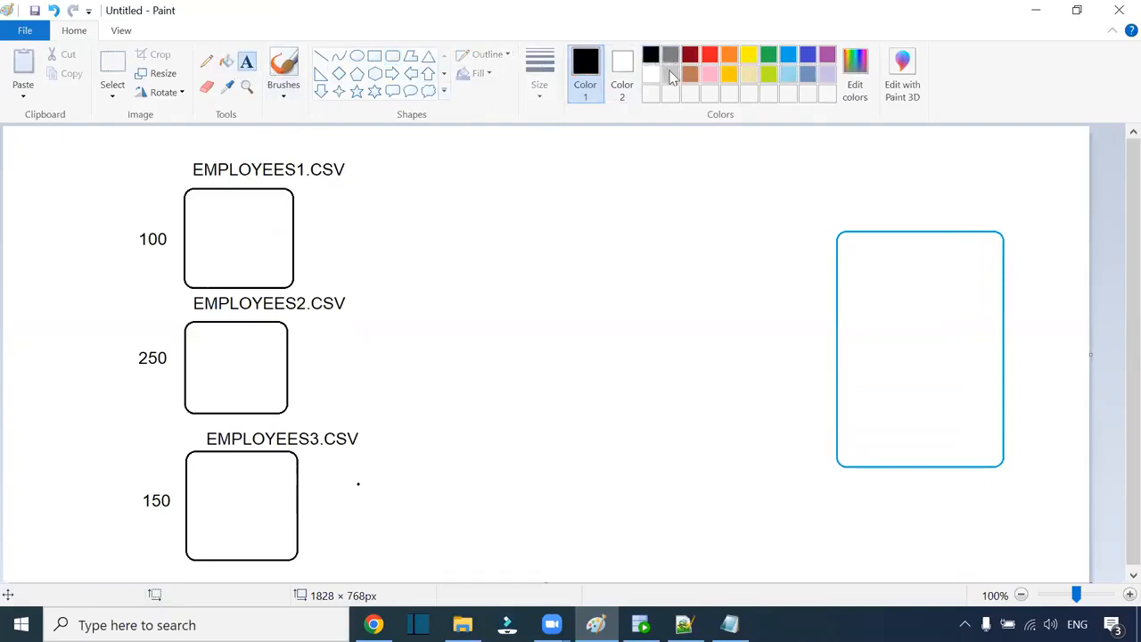
{"action": "left_click", "coordinate": [848, 200]}
{"action": "type", "text": "t_eMPLOYEES"}
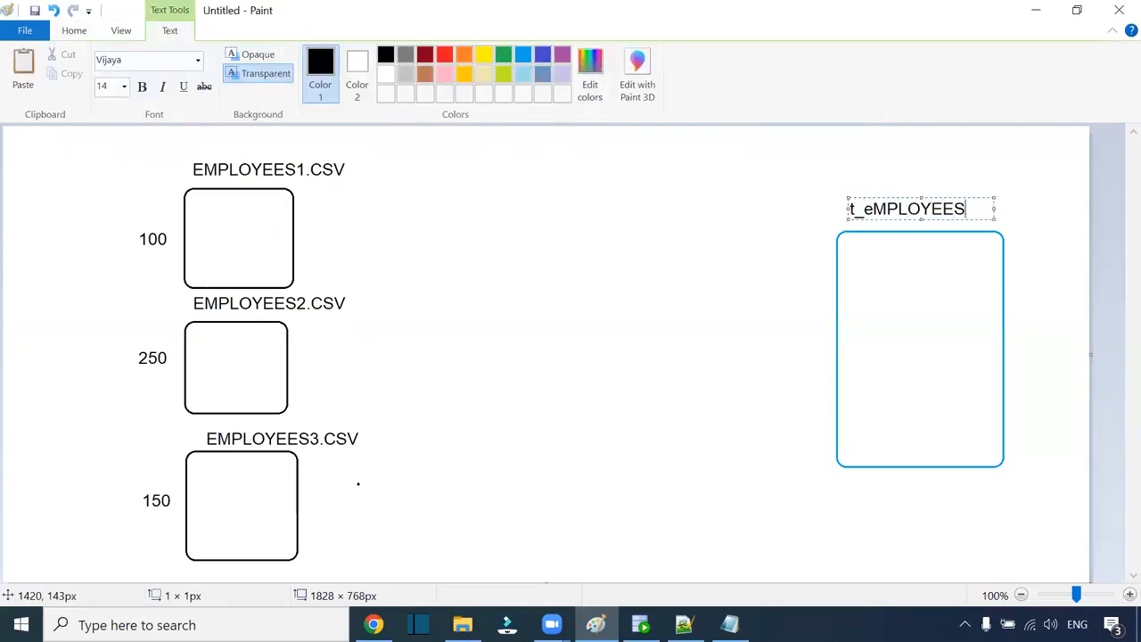
{"action": "left_click_drag", "start_coordinate": [863, 213], "coordinate": [873, 212]}
{"action": "key", "text": "BackSpace"}
{"action": "key", "text": "BackSpace"}
{"action": "key", "text": "BackSpace"}
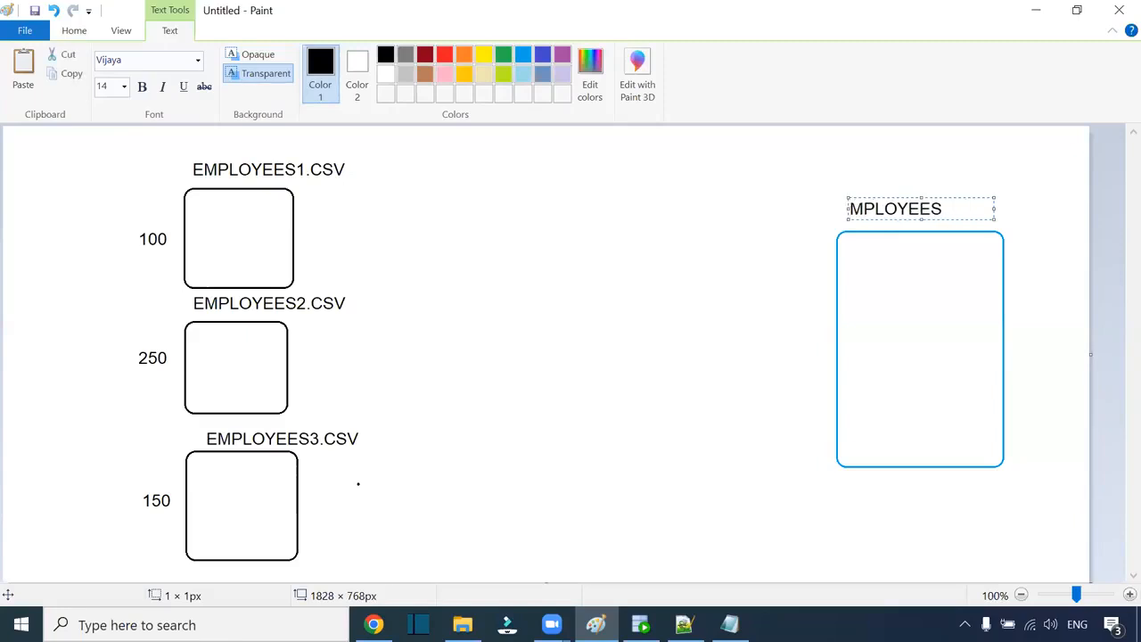
{"action": "type", "text": "T_E"}
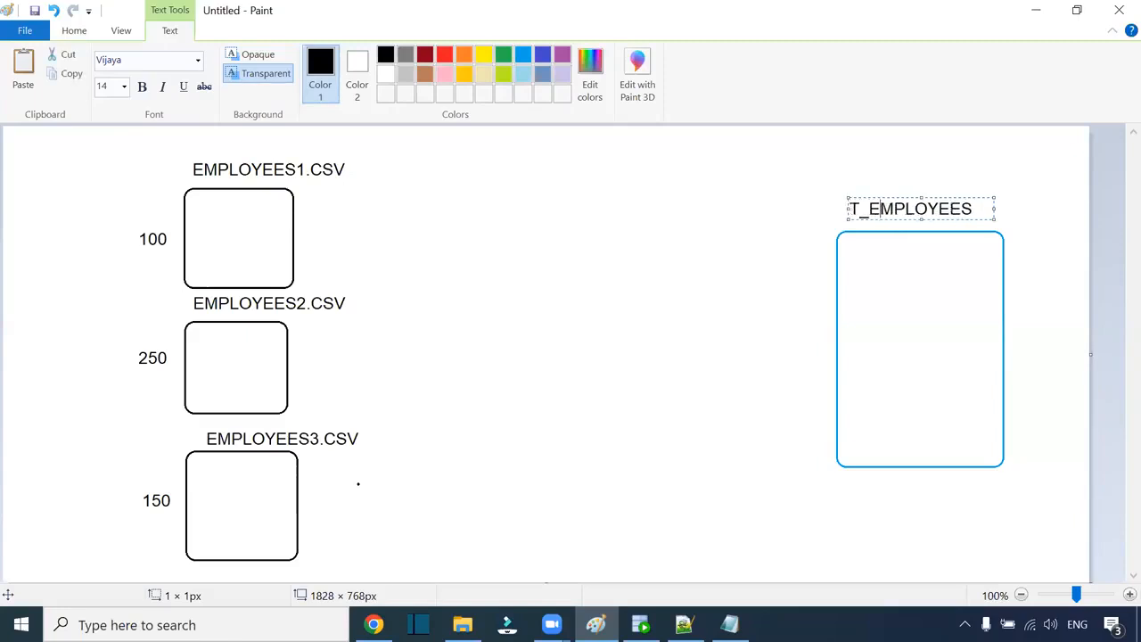
{"action": "left_click", "coordinate": [727, 269]}
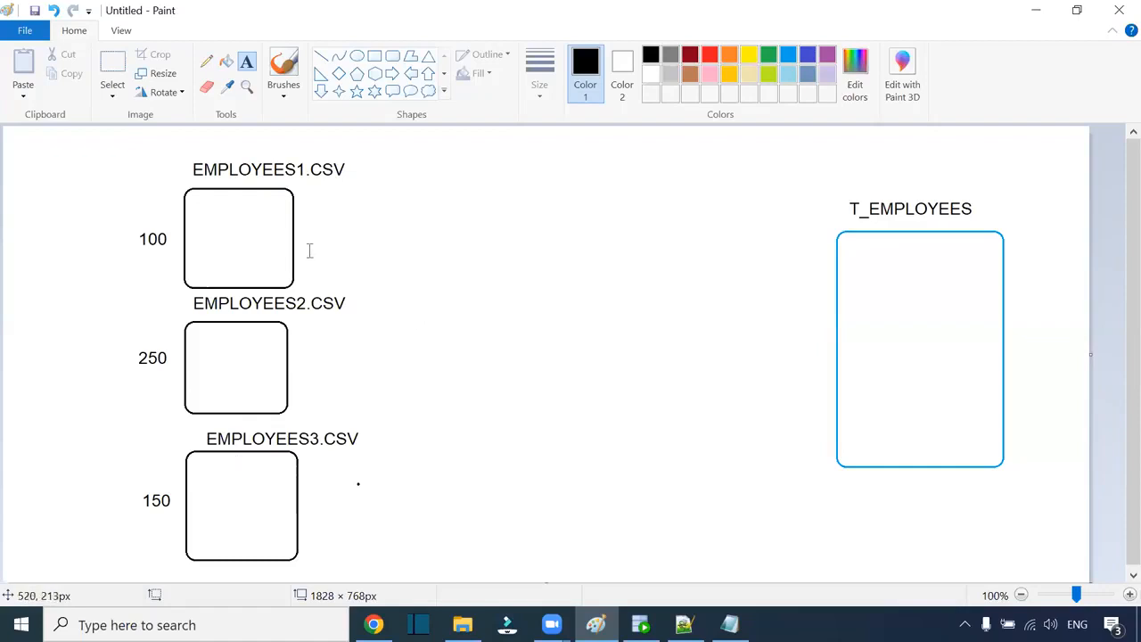
{"action": "mouse_move", "coordinate": [373, 624]}
{"action": "left_click", "coordinate": [391, 57]}
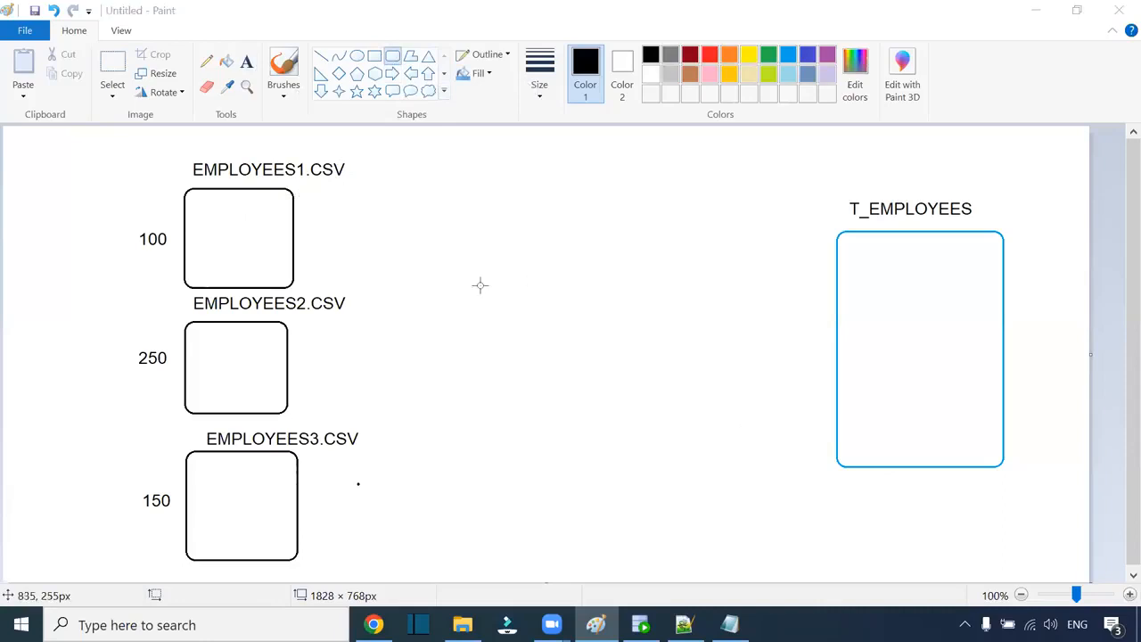
Step: Draw a red rounded box in the middle and label it config.txt
{"action": "left_click_drag", "start_coordinate": [413, 252], "coordinate": [529, 405]}
{"action": "left_click_drag", "start_coordinate": [471, 325], "coordinate": [495, 345]}
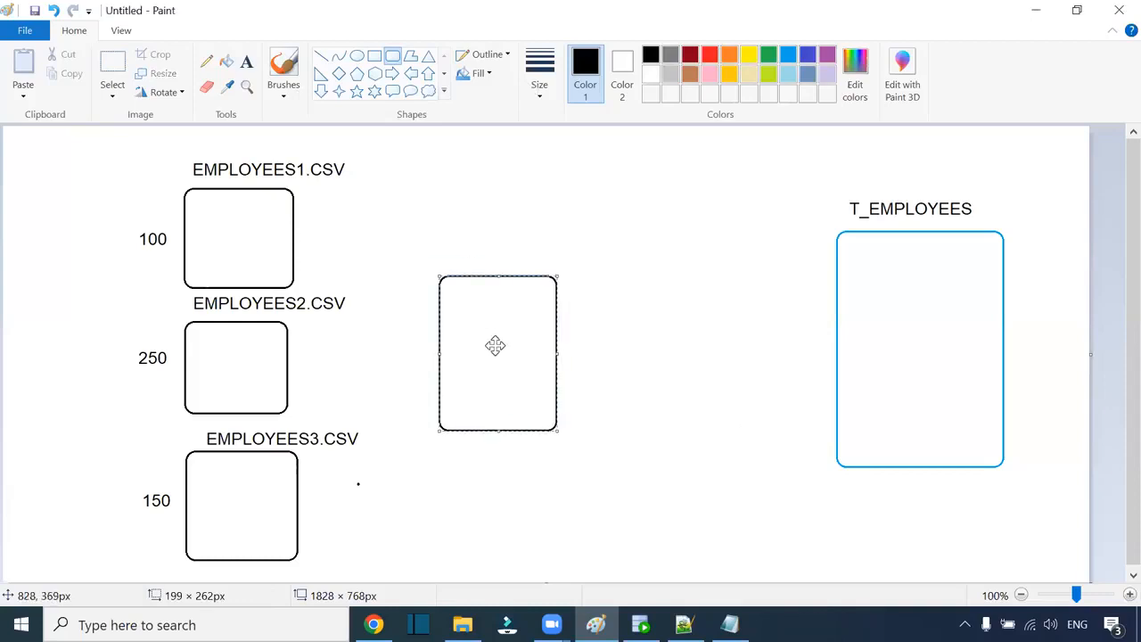
{"action": "left_click", "coordinate": [709, 55]}
{"action": "left_click", "coordinate": [454, 205]}
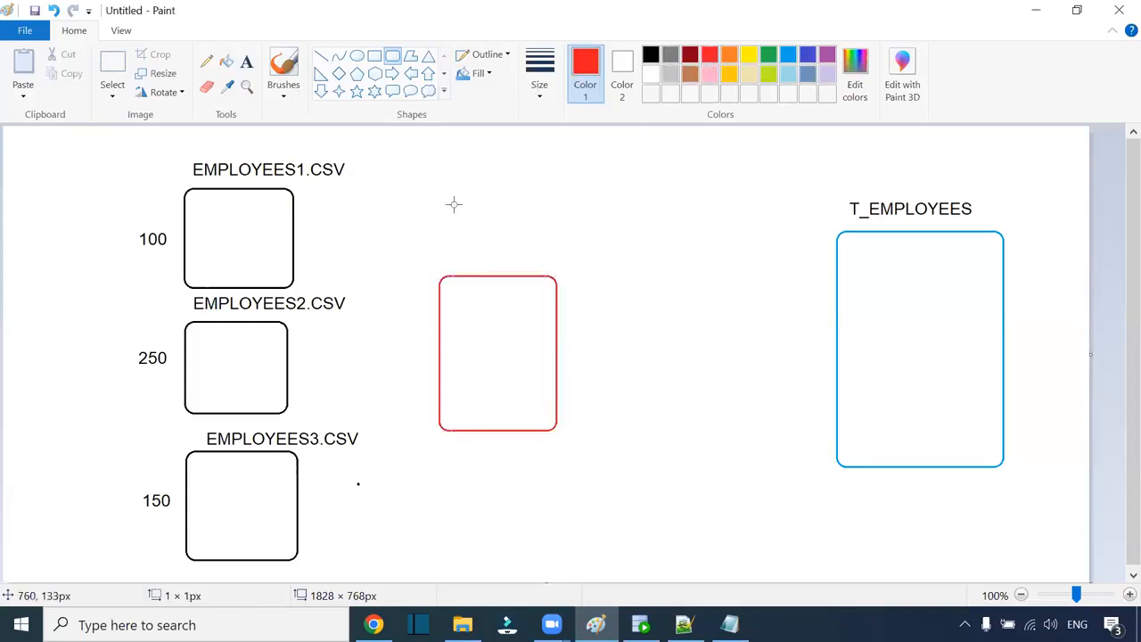
{"action": "left_click", "coordinate": [247, 61]}
{"action": "left_click", "coordinate": [448, 249]}
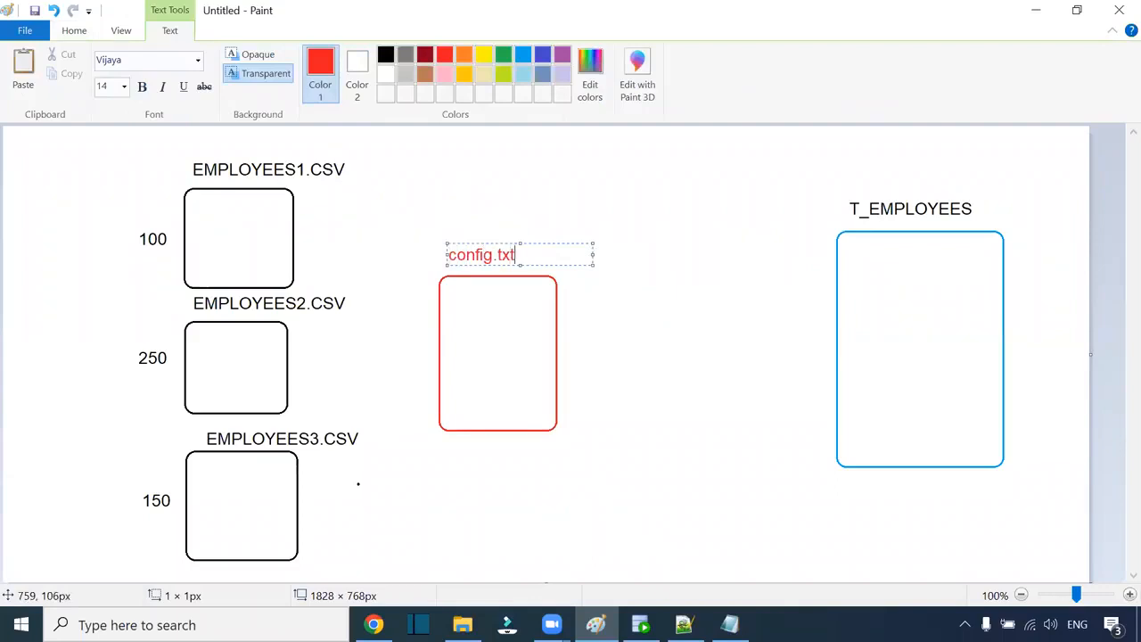
{"action": "left_click", "coordinate": [449, 309]}
Step: List emp1.csv, emp2.csv and emp3.csv inside the red box, then bring up Src_Files
{"action": "left_click", "coordinate": [449, 309]}
{"action": "type", "text": "em"}
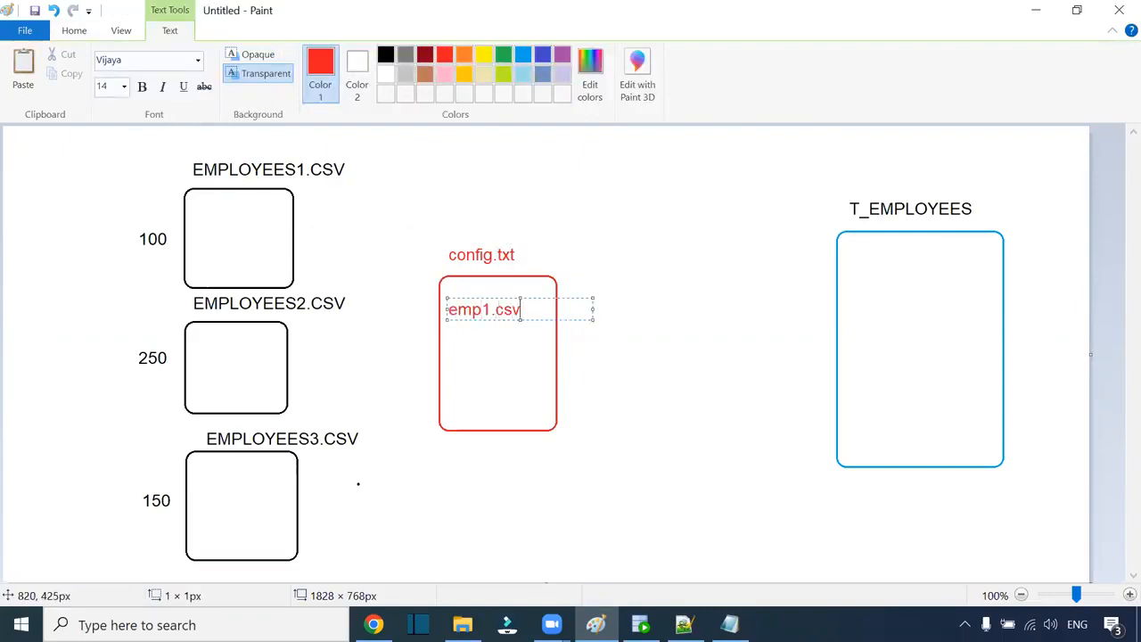
{"action": "type", "text": "p1.csv"}
{"action": "key", "text": "Return"}
{"action": "left_click_drag", "start_coordinate": [524, 310], "coordinate": [452, 309]}
{"action": "key", "text": "ctrl+c"}
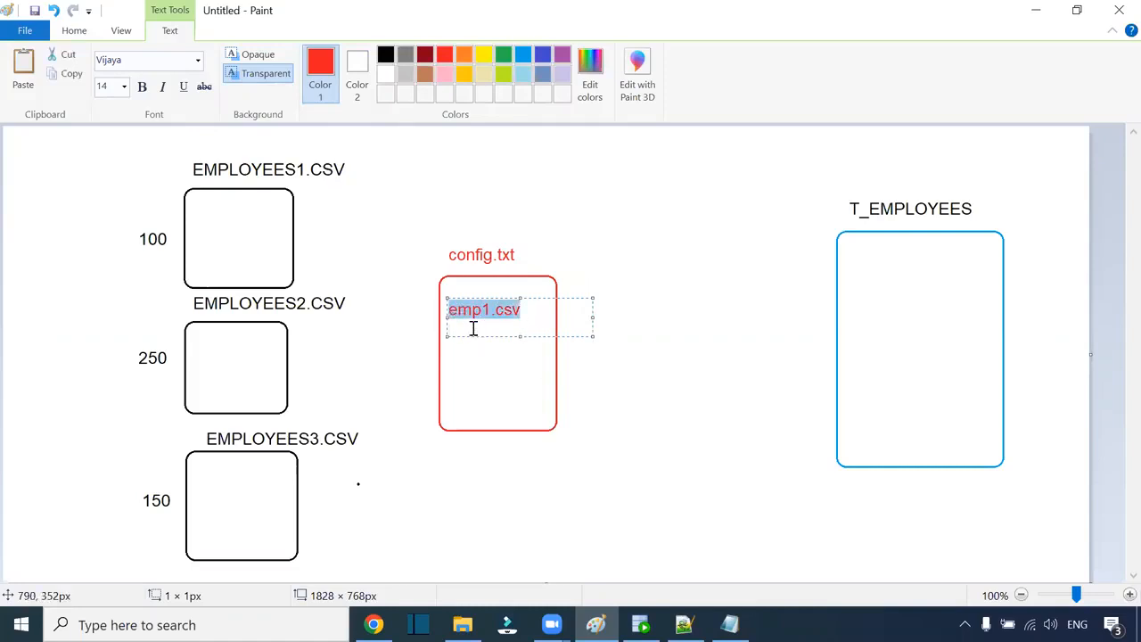
{"action": "left_click", "coordinate": [526, 327]}
{"action": "key", "text": "ctrl+v"}
{"action": "key", "text": "Return"}
{"action": "key", "text": "ctrl+v"}
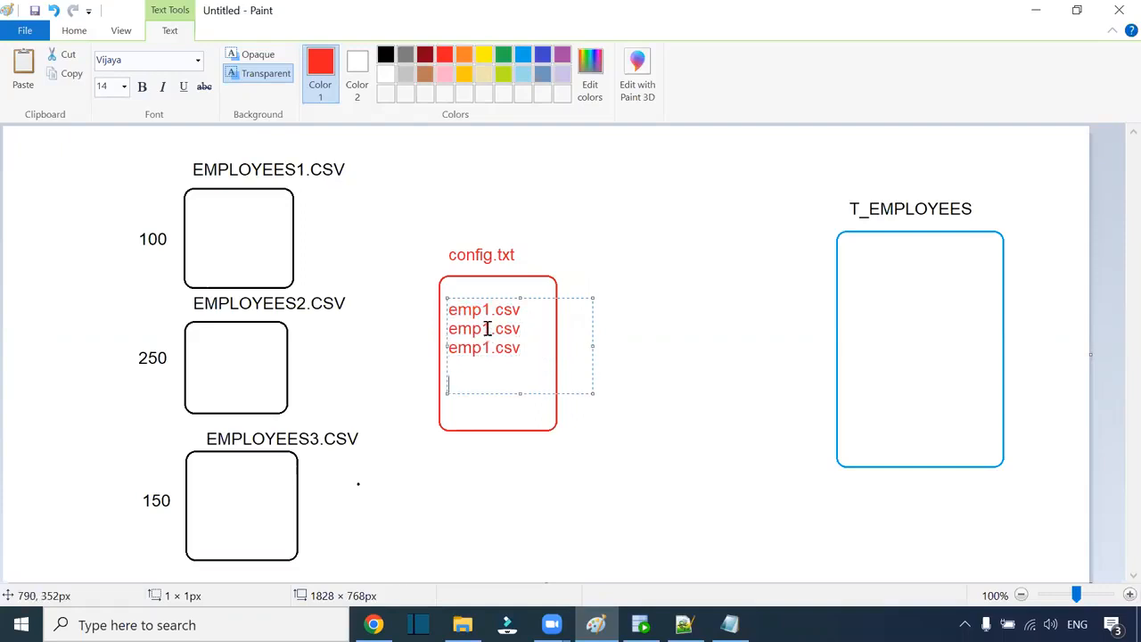
{"action": "key", "text": "BackSpace"}
{"action": "type", "text": "2"}
{"action": "key", "text": "BackSpace"}
{"action": "type", "text": "3"}
{"action": "left_click", "coordinate": [657, 360]}
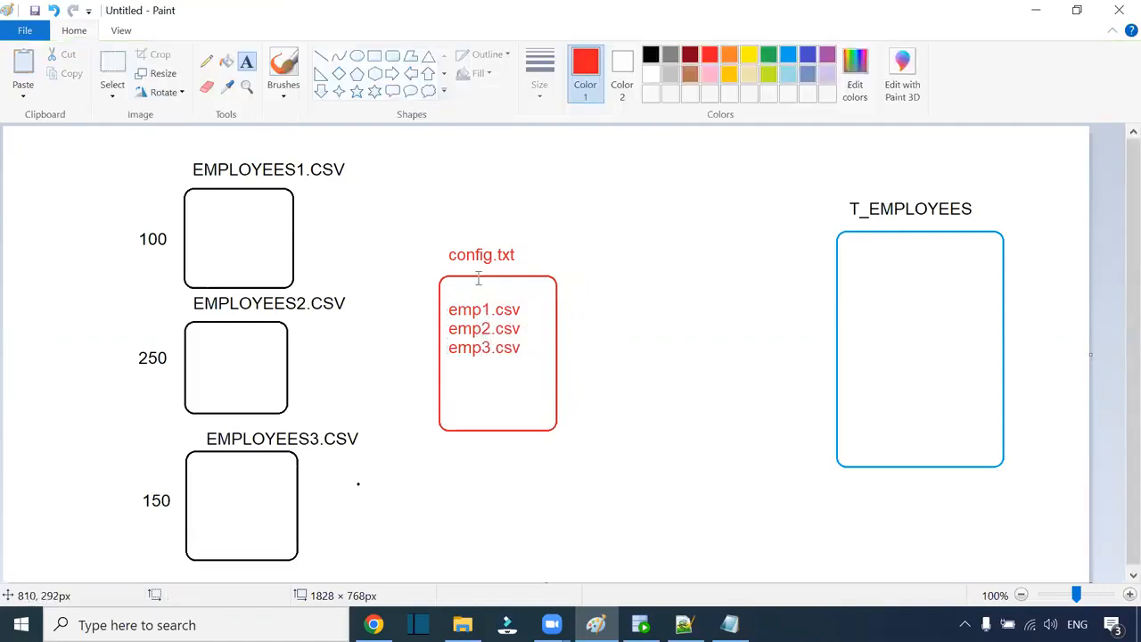
{"action": "left_click", "coordinate": [463, 624]}
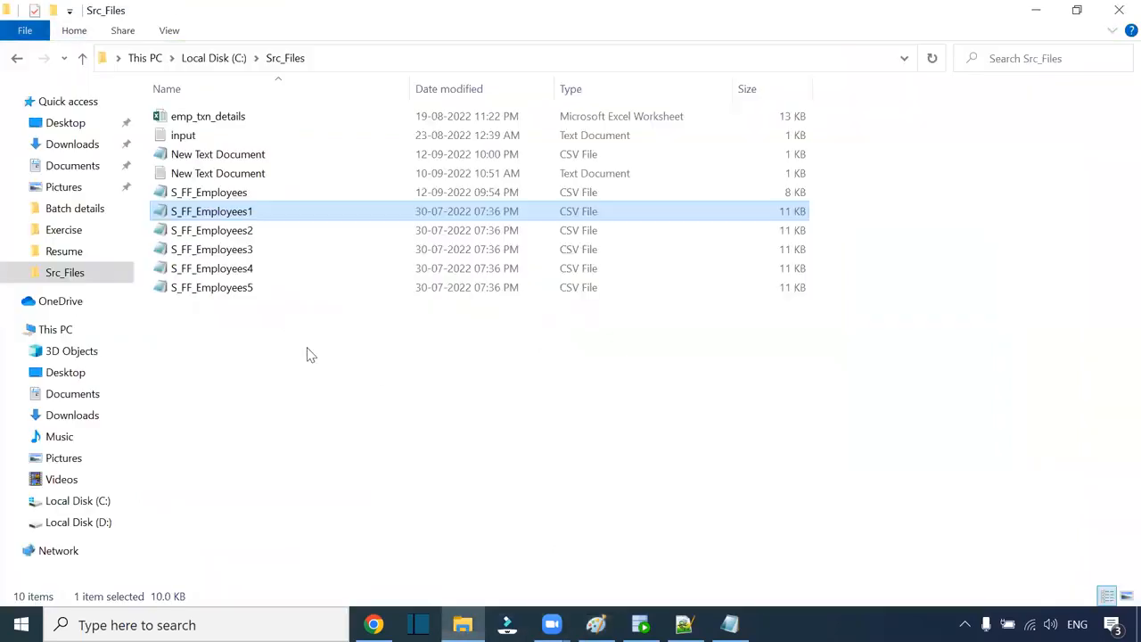
Step: Create a new text document named config in Src_Files
{"action": "right_click", "coordinate": [225, 341]}
{"action": "mouse_move", "coordinate": [286, 550]}
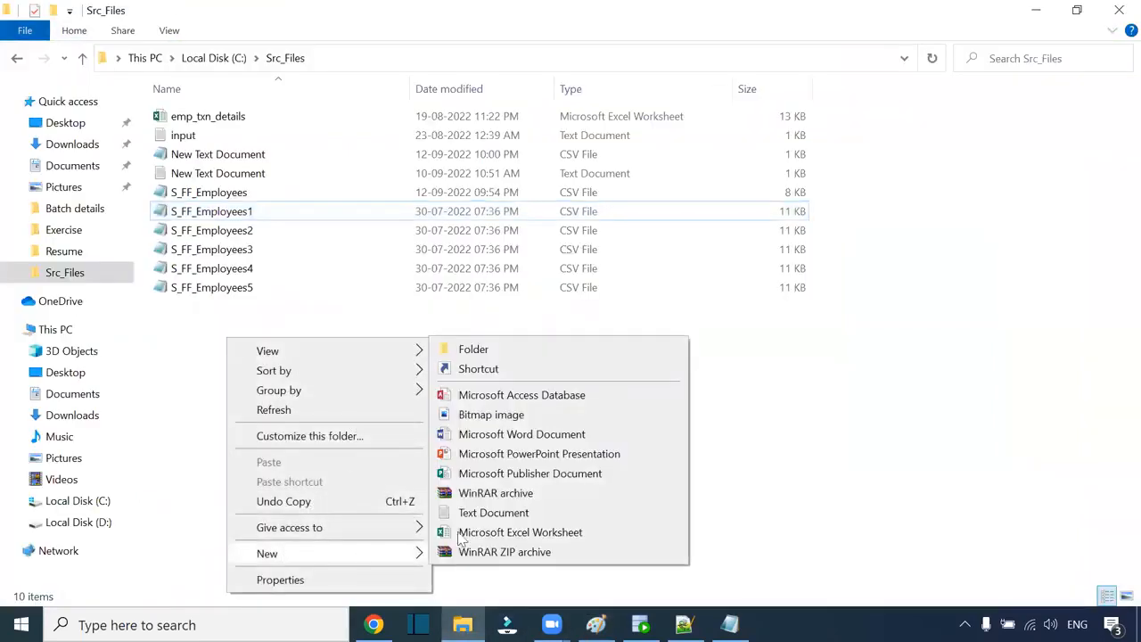
{"action": "left_click", "coordinate": [474, 515]}
{"action": "type", "text": "con"}
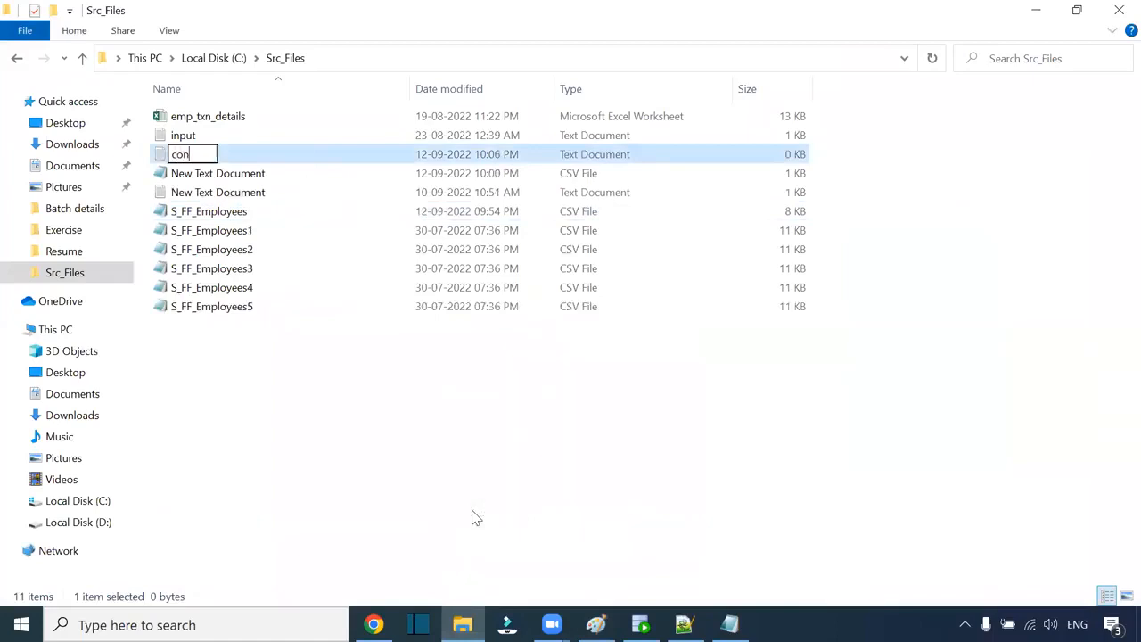
{"action": "type", "text": "git"}
{"action": "key", "text": "BackSpace"}
{"action": "type", "text": "g"}
{"action": "key", "text": "Return"}
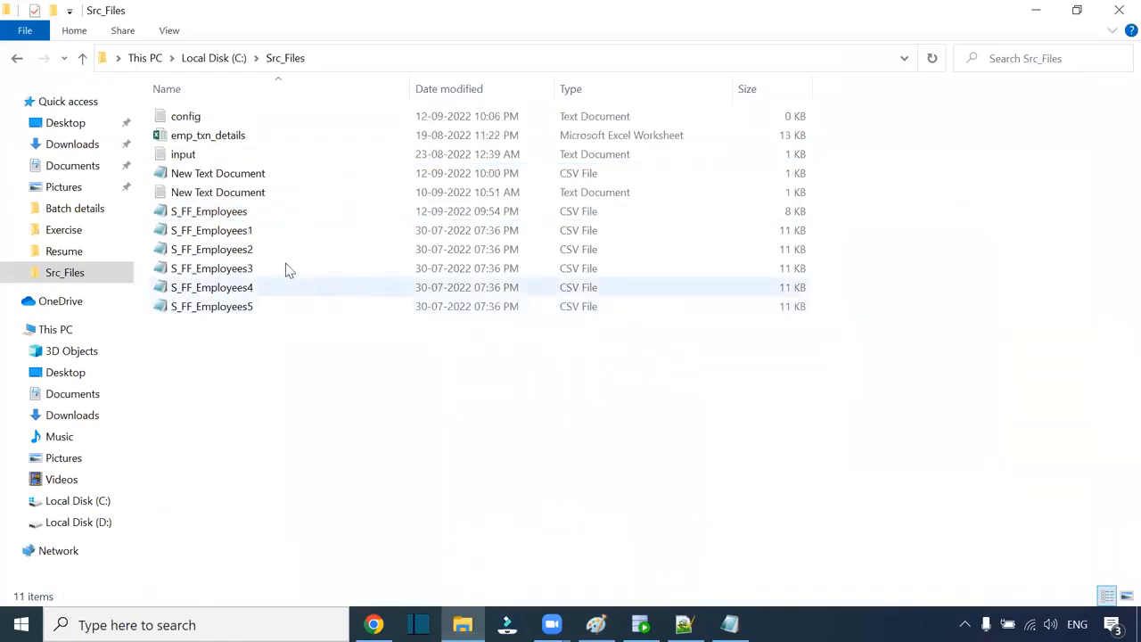
Step: Copy the S_FF_Employees1 file name and open config in Notepad
{"action": "left_click", "coordinate": [248, 233]}
{"action": "left_click", "coordinate": [254, 236]}
{"action": "key", "text": "ctrl+c"}
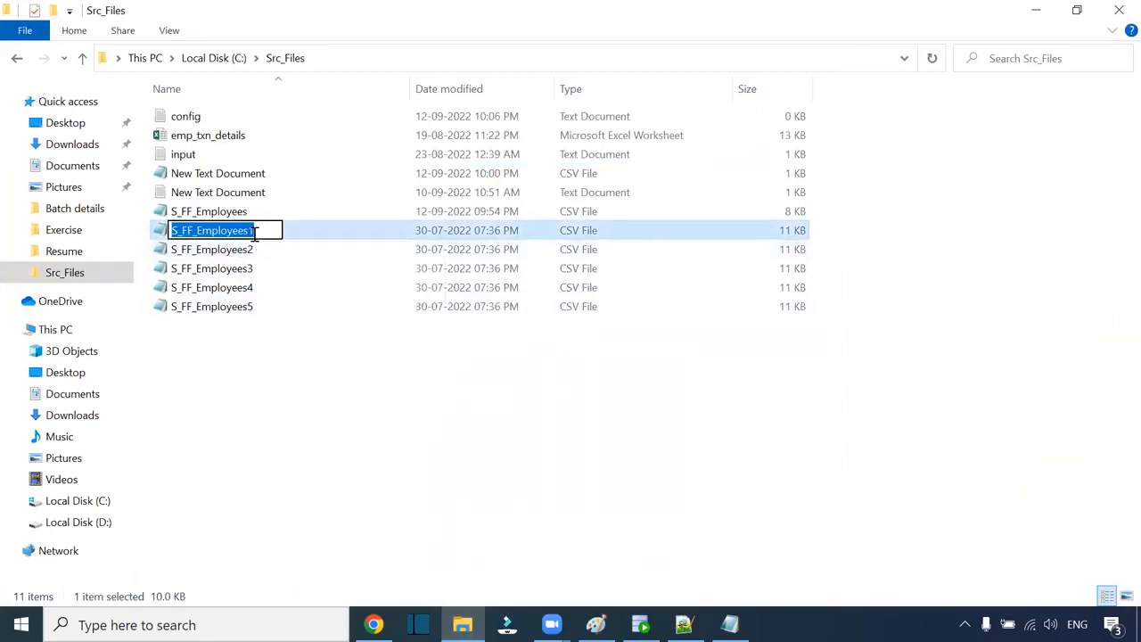
{"action": "left_click", "coordinate": [275, 268]}
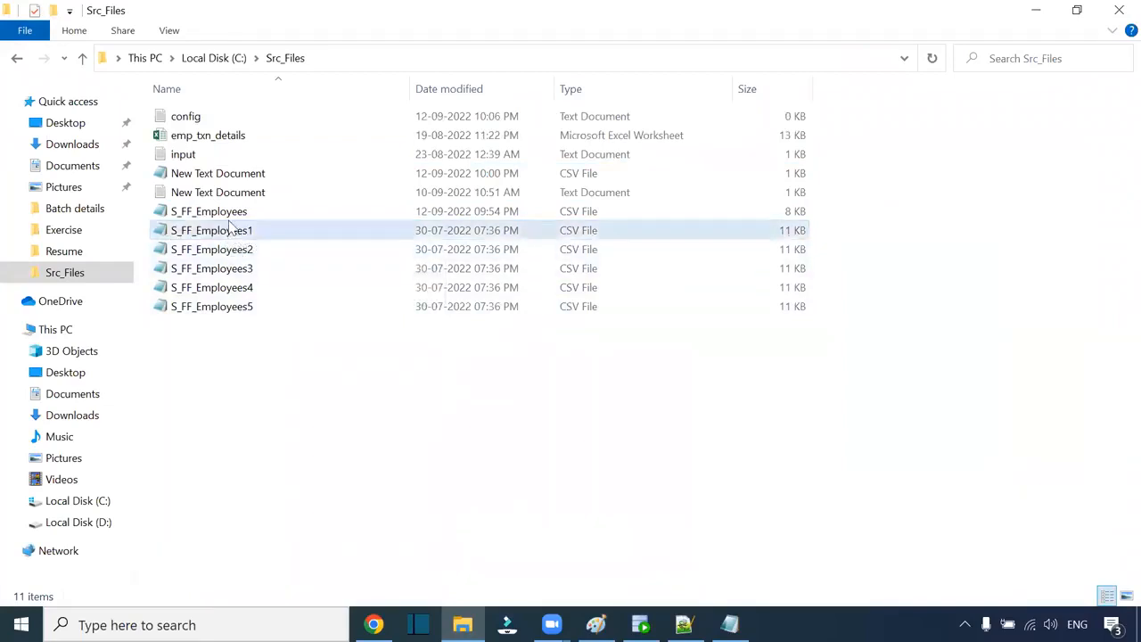
{"action": "left_click", "coordinate": [188, 116]}
{"action": "double_click", "coordinate": [203, 113]}
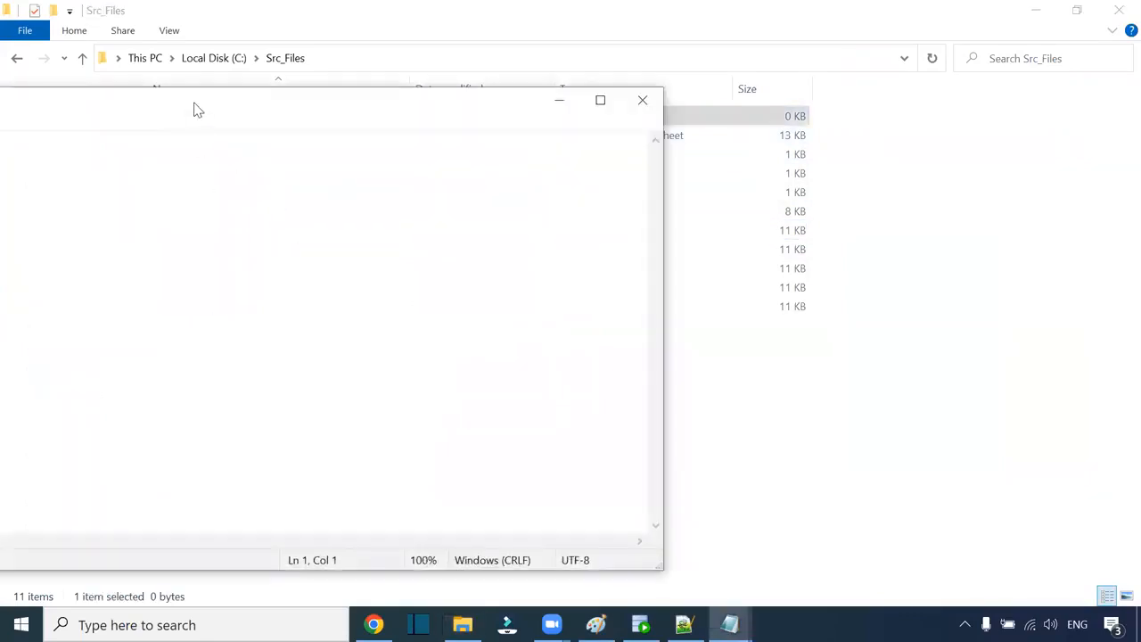
Step: Fill config with S_FF_Employees1.csv through S_FF_Employees5.csv, one per line
{"action": "key", "text": "ctrl+v"}
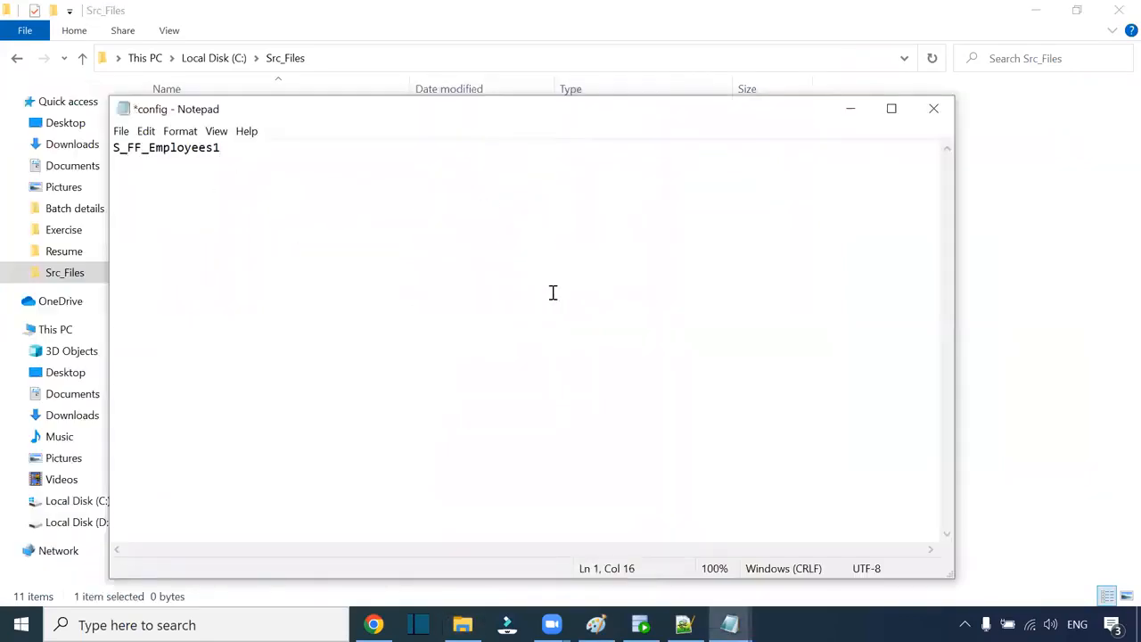
{"action": "scroll", "coordinate": [563, 317], "scroll_direction": "up", "scroll_amount": 12}
{"action": "type", "text": ".csv"}
{"action": "left_click_drag", "start_coordinate": [465, 161], "coordinate": [112, 151]}
{"action": "key", "text": "ctrl+c"}
{"action": "left_click", "coordinate": [415, 173]}
{"action": "key", "text": "Return"}
{"action": "key", "text": "ctrl+v"}
{"action": "key", "text": "Return"}
{"action": "key", "text": "ctrl+v"}
{"action": "key", "text": "Return"}
{"action": "key", "text": "ctrl+v"}
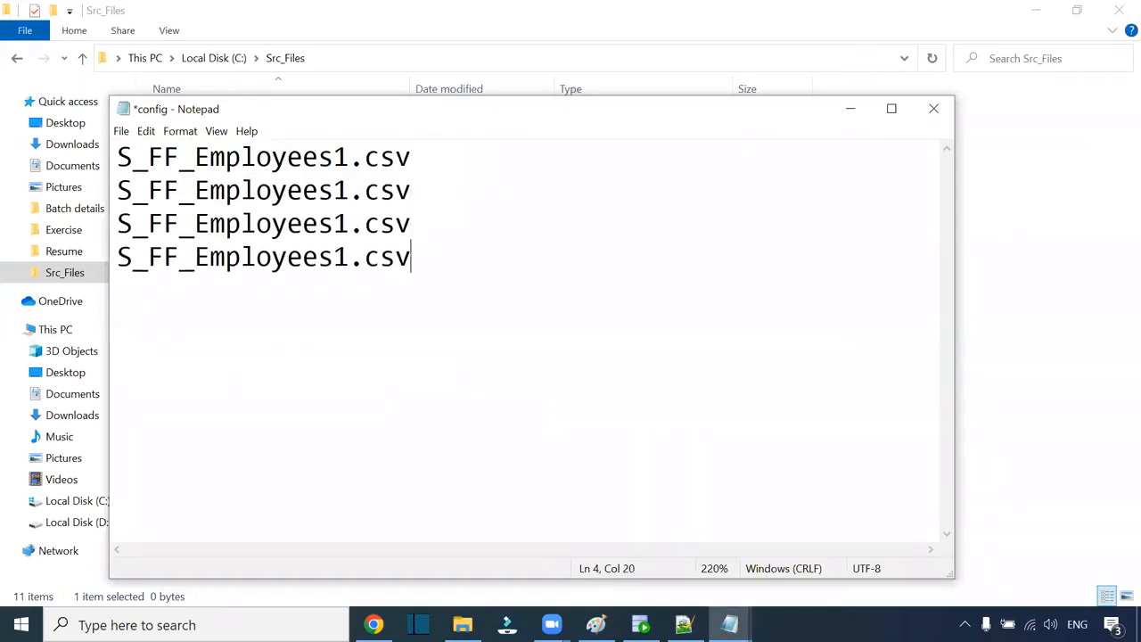
{"action": "key", "text": "Return"}
{"action": "key", "text": "ctrl+v"}
{"action": "left_click_drag", "start_coordinate": [354, 189], "coordinate": [336, 292]}
{"action": "type", "text": "2"}
{"action": "type", "text": "3"}
{"action": "type", "text": "4"}
{"action": "type", "text": "5"}
Step: Save the config list and close Notepad
{"action": "left_click", "coordinate": [407, 337]}
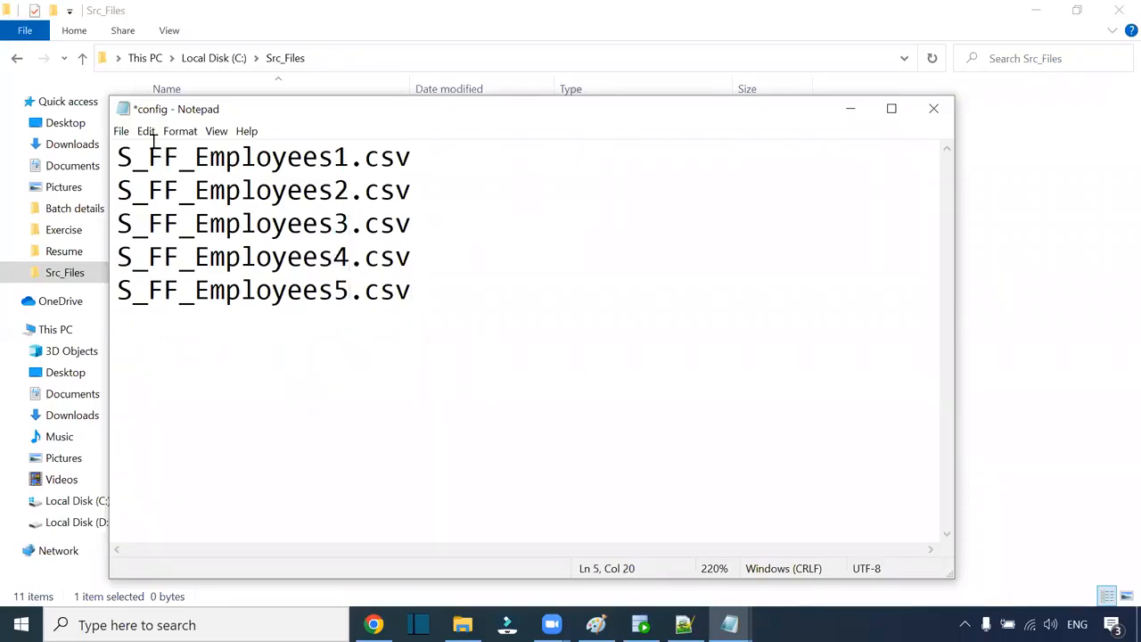
{"action": "left_click", "coordinate": [121, 131]}
{"action": "left_click", "coordinate": [152, 206]}
{"action": "left_click", "coordinate": [933, 108]}
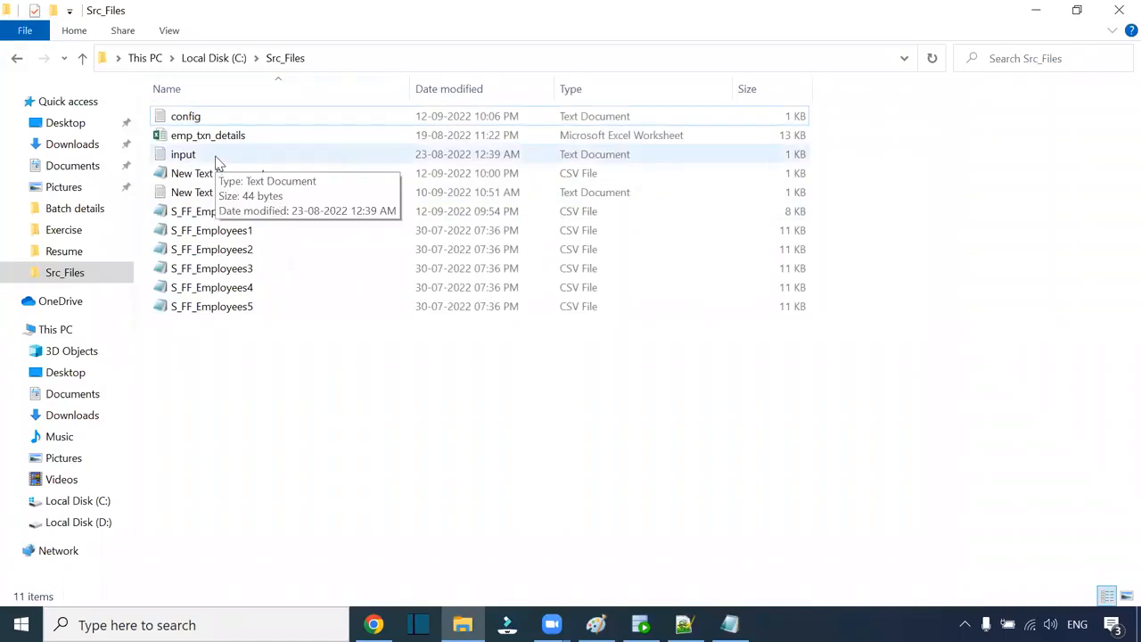
Step: Open config in Notepad to verify its file list, then close it
{"action": "left_click", "coordinate": [187, 119]}
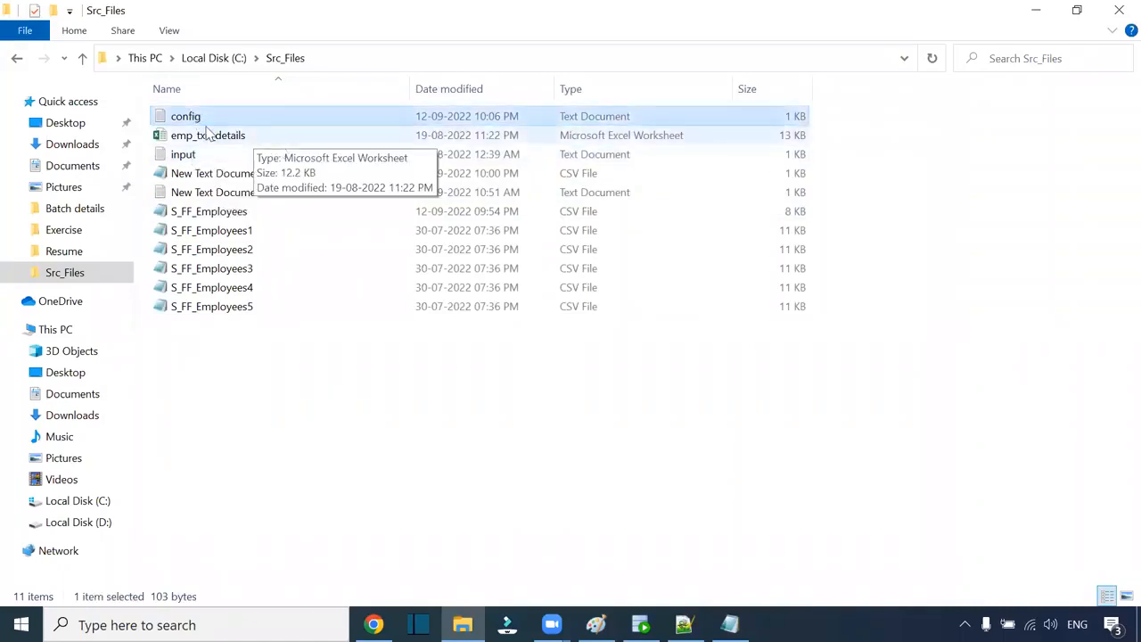
{"action": "double_click", "coordinate": [189, 119]}
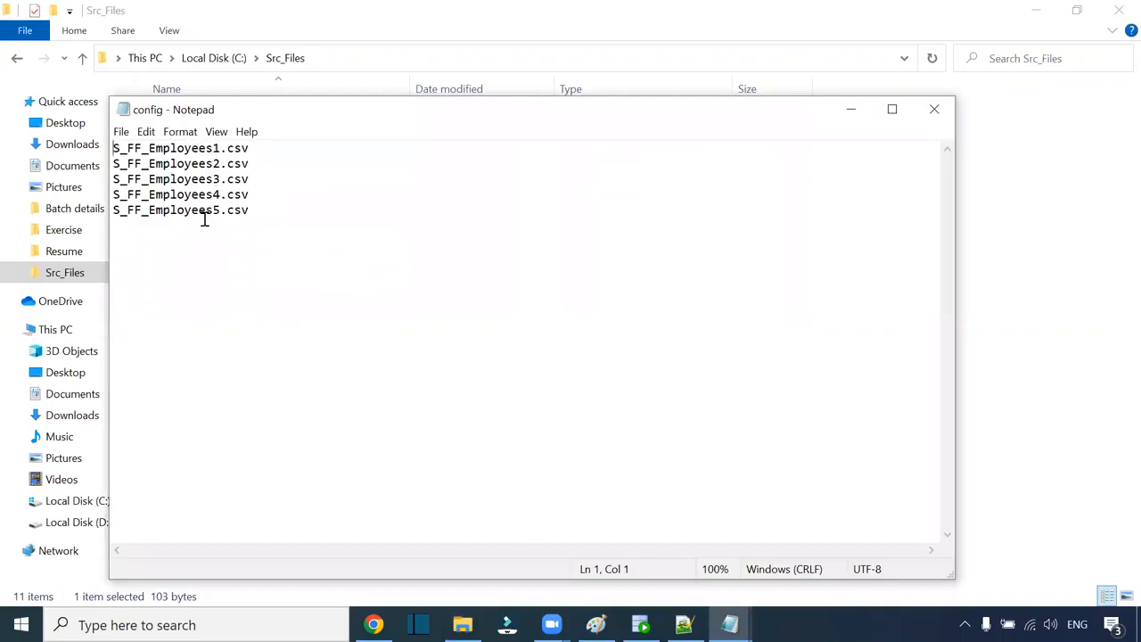
{"action": "left_click_drag", "start_coordinate": [561, 125], "coordinate": [889, 130]}
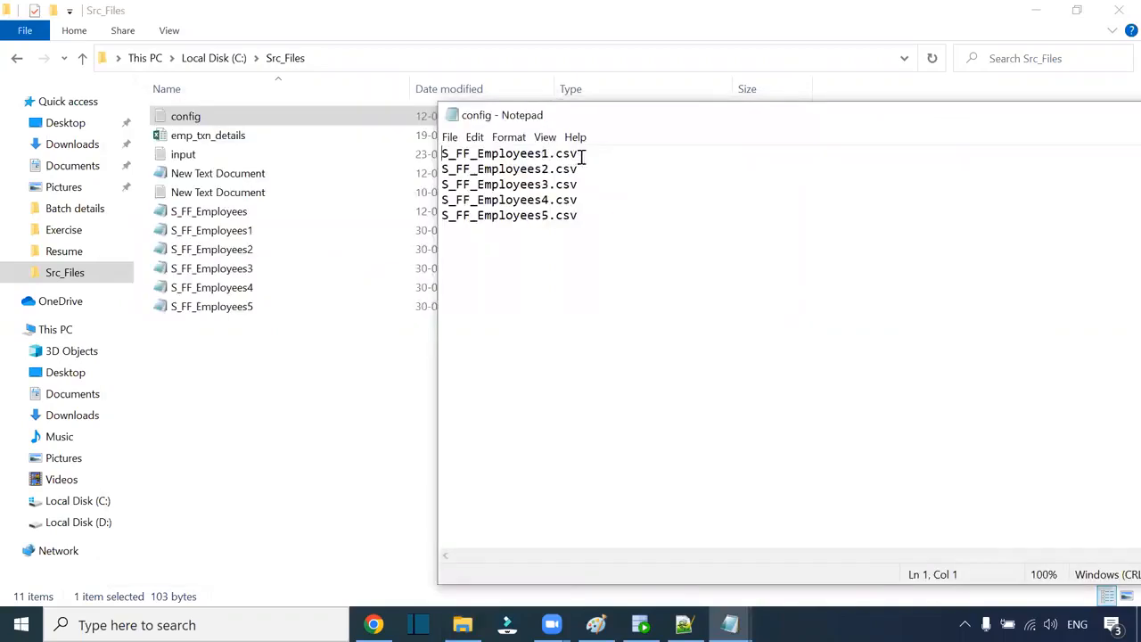
{"action": "left_click_drag", "start_coordinate": [580, 156], "coordinate": [415, 152]}
{"action": "left_click", "coordinate": [230, 232]}
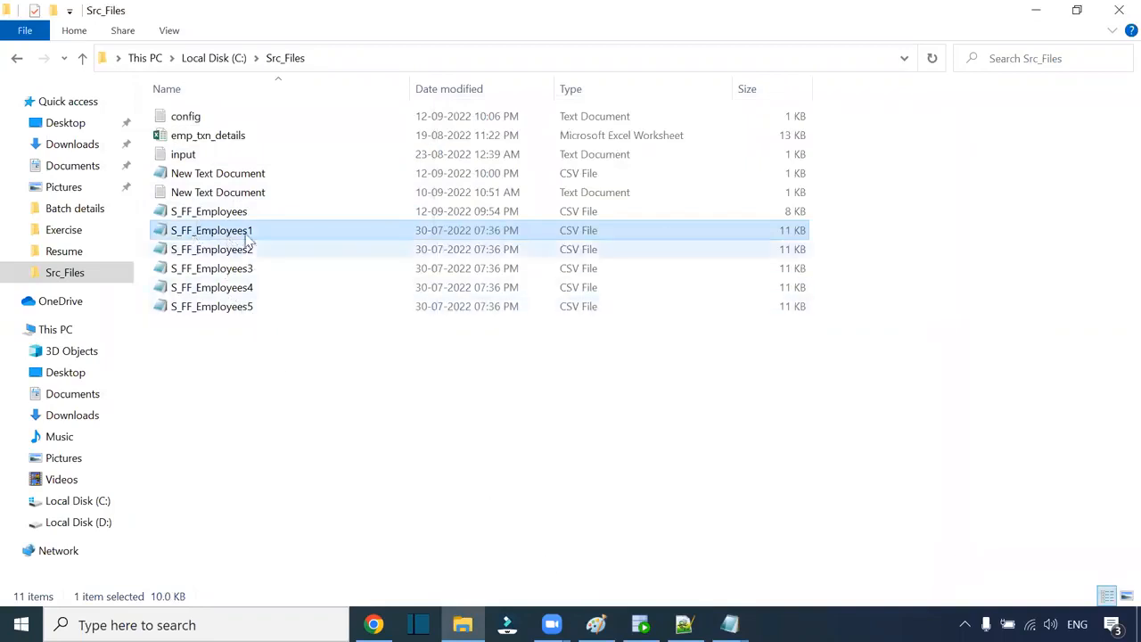
{"action": "mouse_move", "coordinate": [729, 623]}
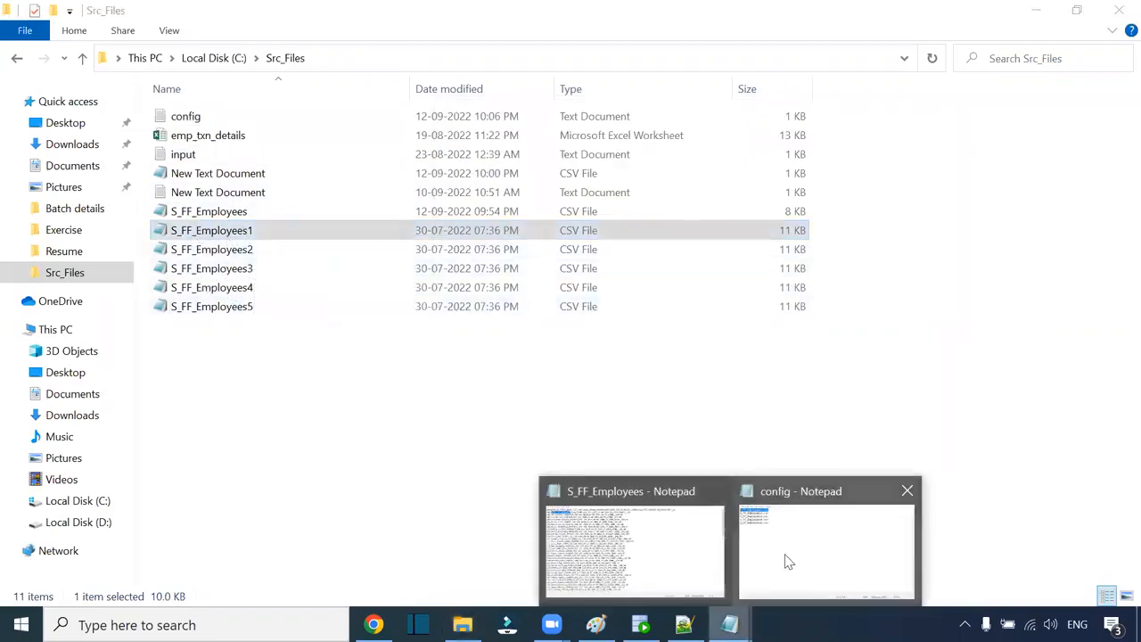
{"action": "left_click", "coordinate": [789, 561]}
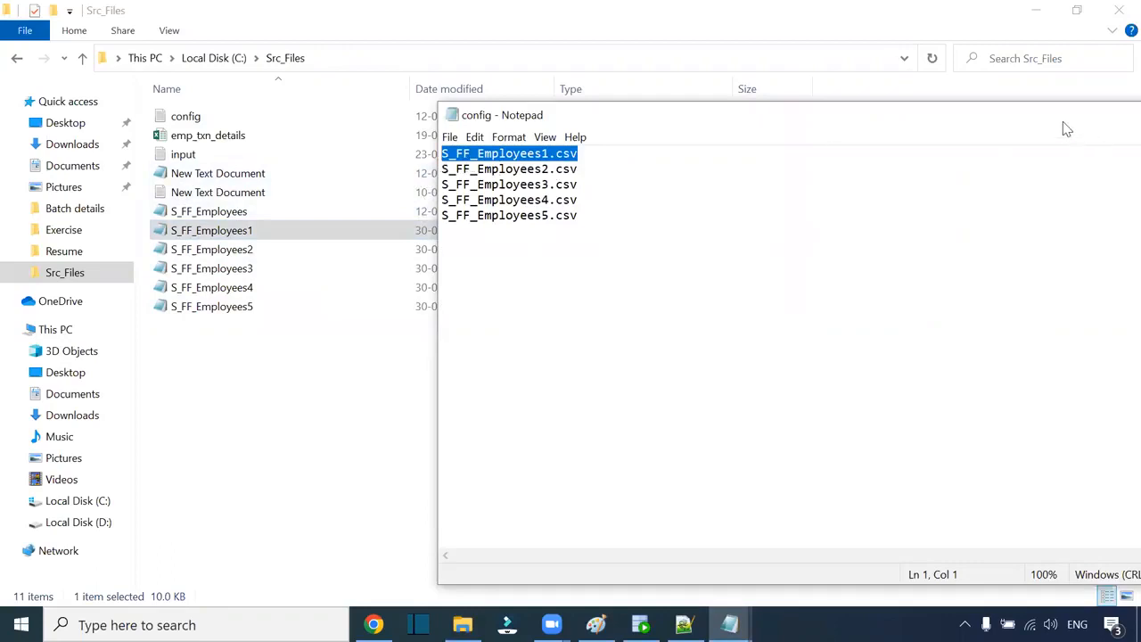
{"action": "left_click_drag", "start_coordinate": [1066, 130], "coordinate": [874, 110]}
{"action": "left_click", "coordinate": [1072, 94]}
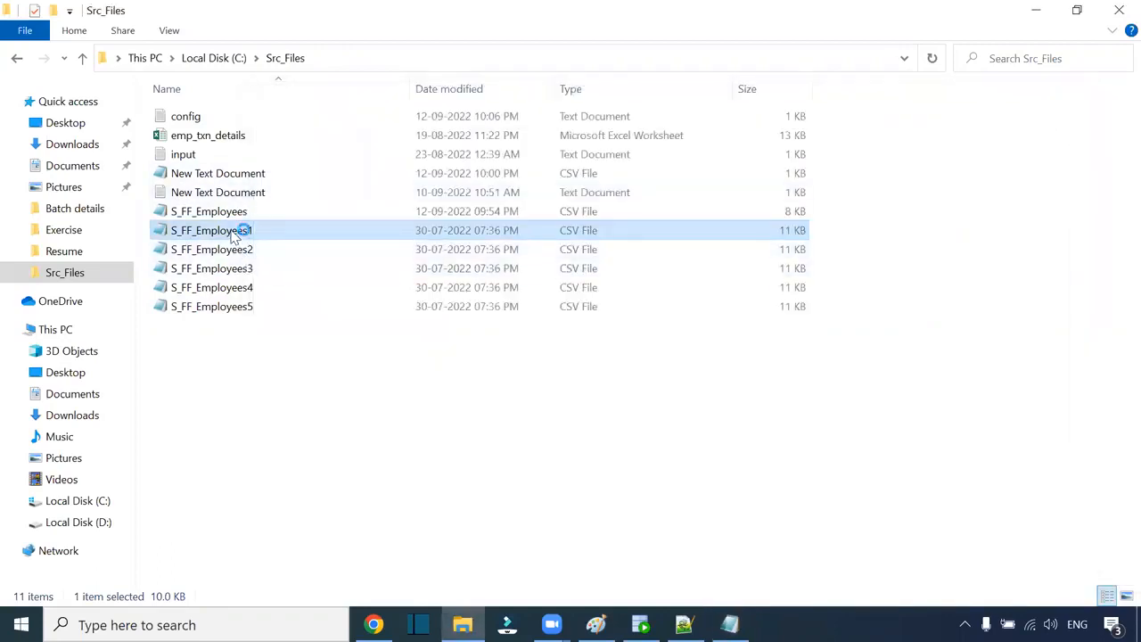
Step: Inspect the S_FF_Employees1 and S_FF_Employees2 data, then return to Informatica's job page
{"action": "left_click_drag", "start_coordinate": [292, 149], "coordinate": [271, 149]}
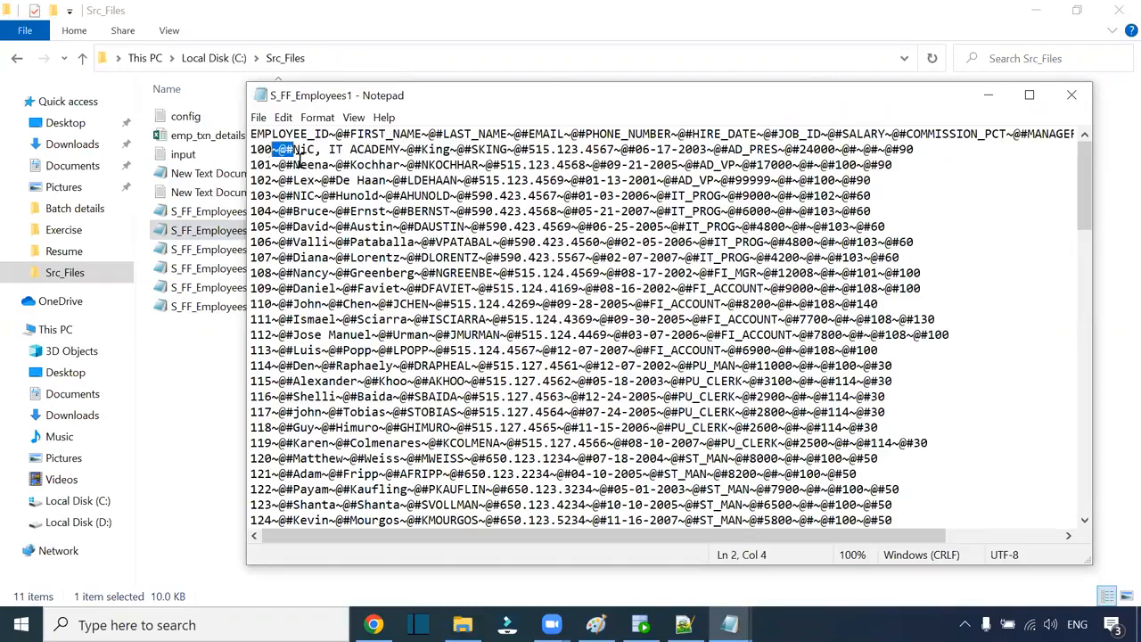
{"action": "left_click", "coordinate": [1072, 94]}
{"action": "left_click", "coordinate": [207, 250]}
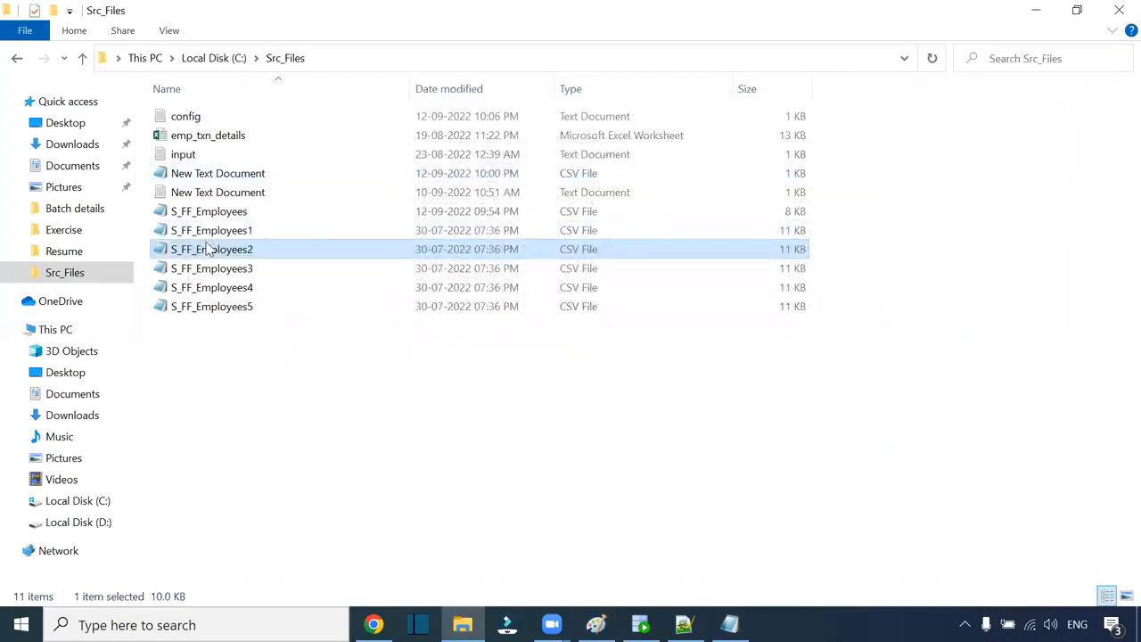
{"action": "double_click", "coordinate": [206, 249]}
{"action": "left_click", "coordinate": [1065, 98]}
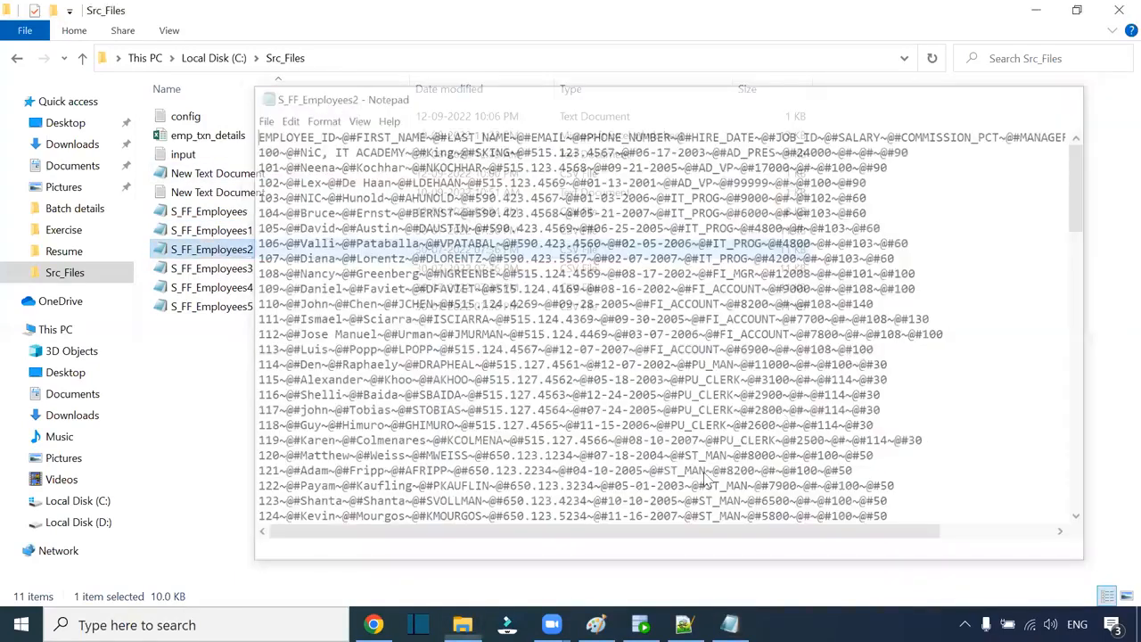
{"action": "left_click", "coordinate": [374, 624]}
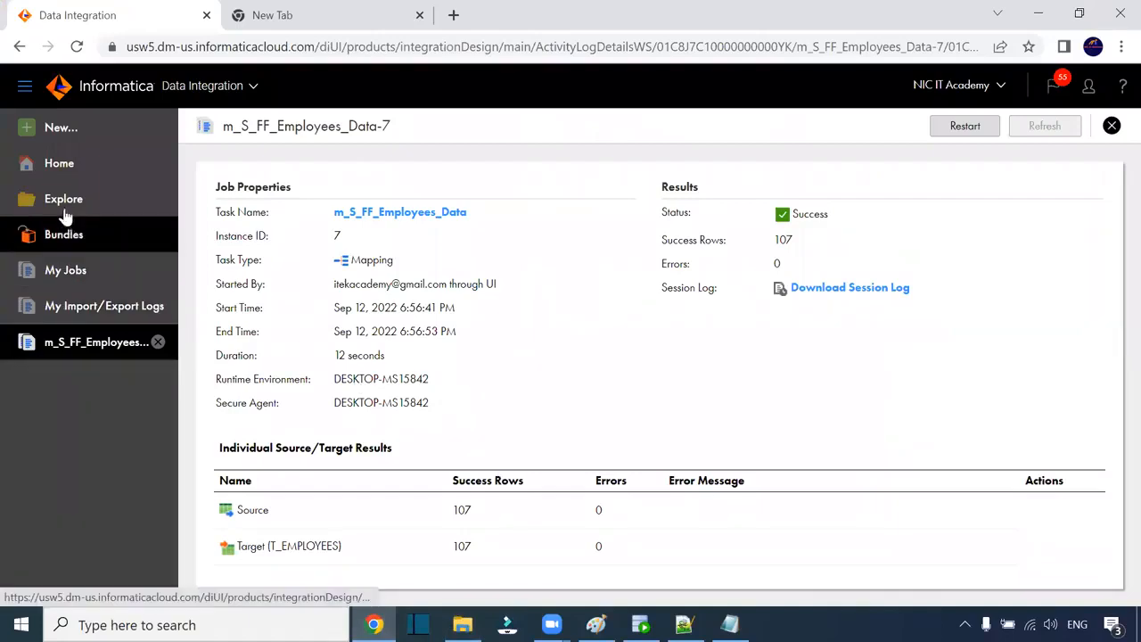
Step: In Weekday_7_AM\One, create Mapping13 and show its Source properties enlarged over the canvas
{"action": "left_click", "coordinate": [100, 209]}
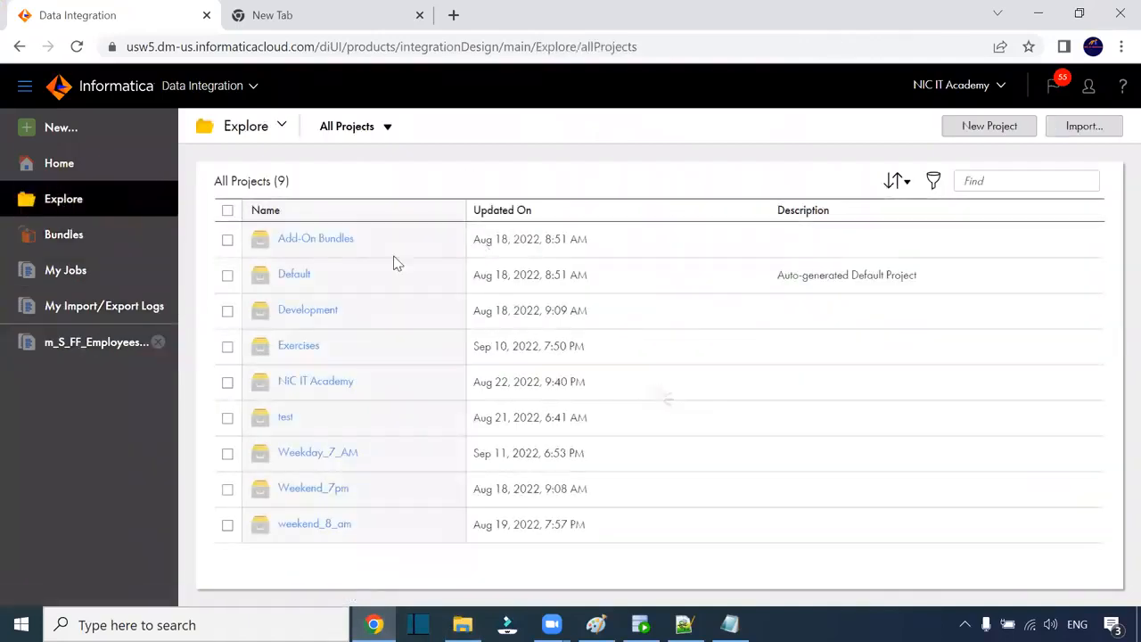
{"action": "left_click", "coordinate": [345, 453]}
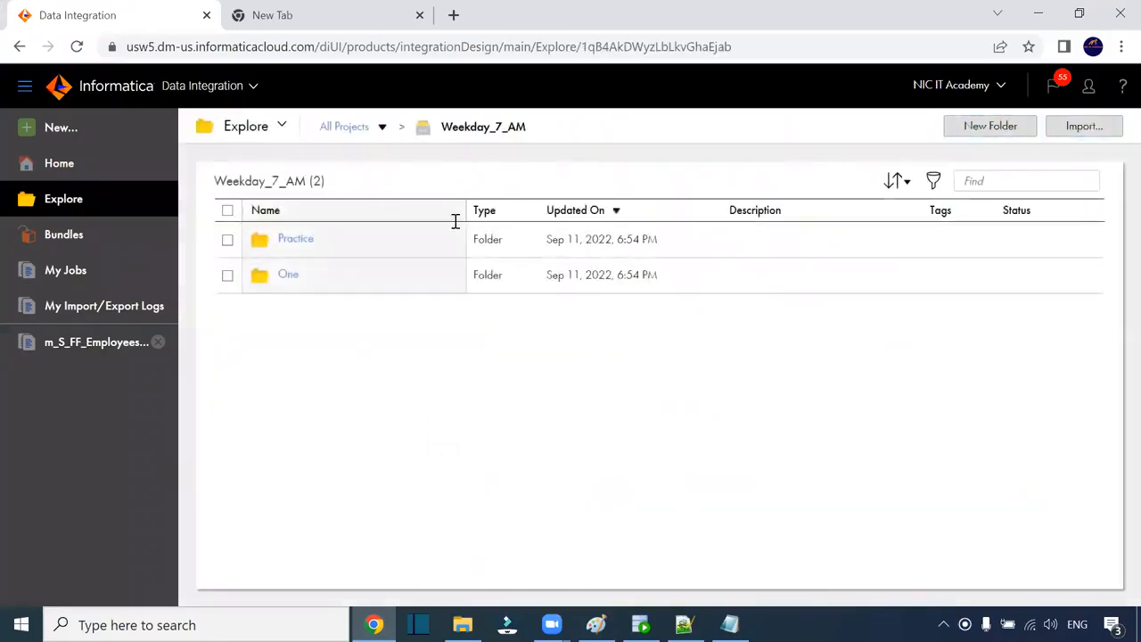
{"action": "left_click", "coordinate": [290, 276]}
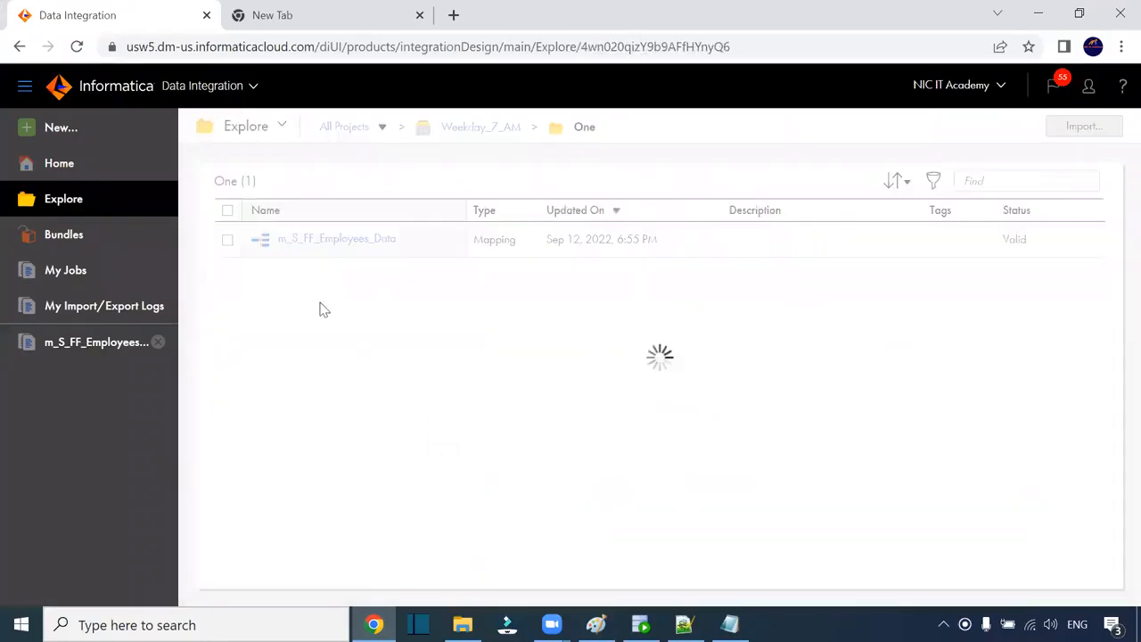
{"action": "left_click", "coordinate": [60, 132]}
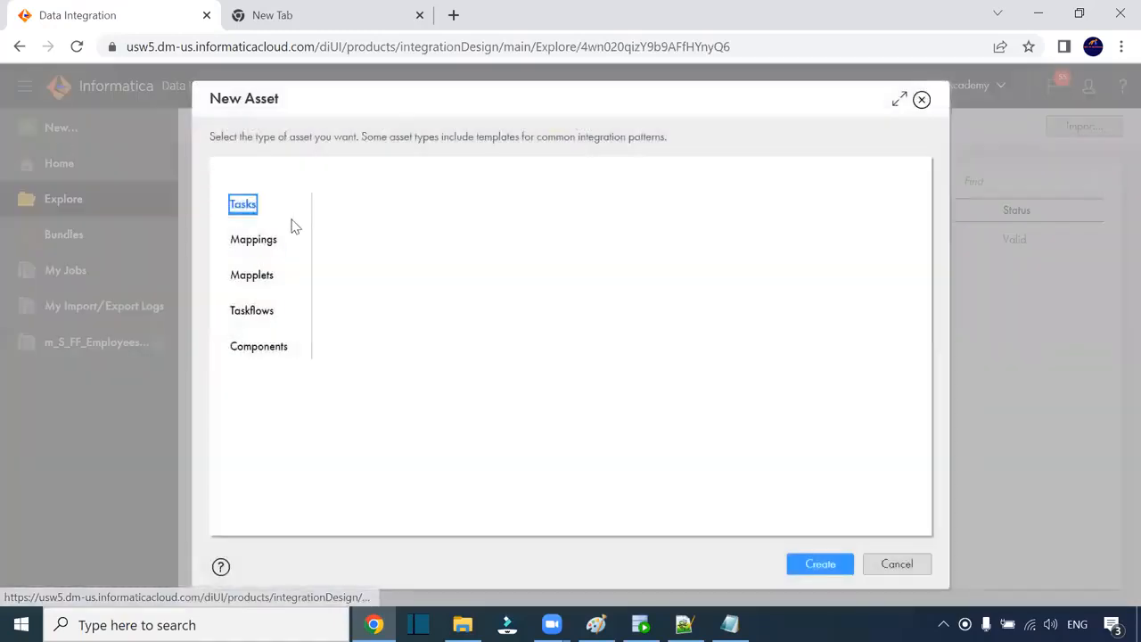
{"action": "left_click", "coordinate": [248, 243]}
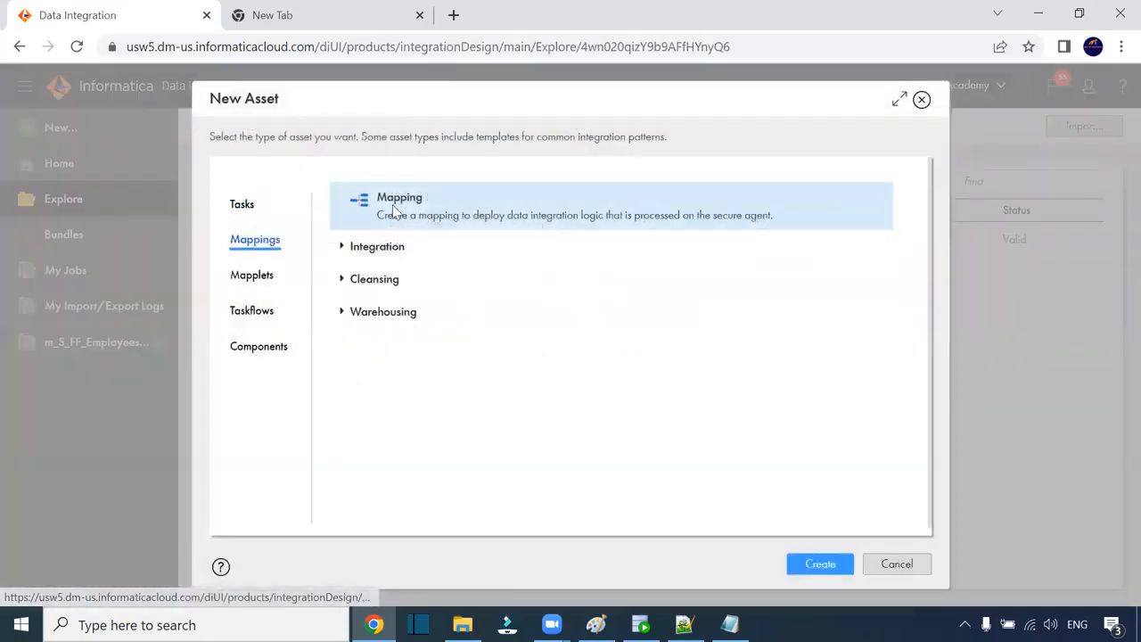
{"action": "left_click", "coordinate": [819, 565]}
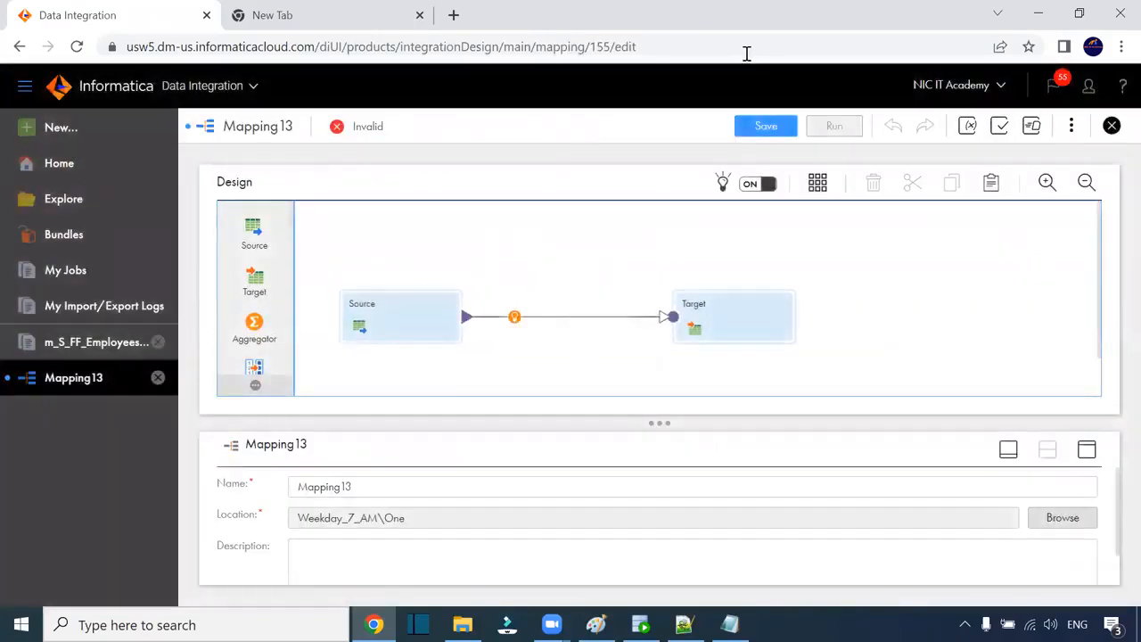
{"action": "left_click", "coordinate": [398, 323]}
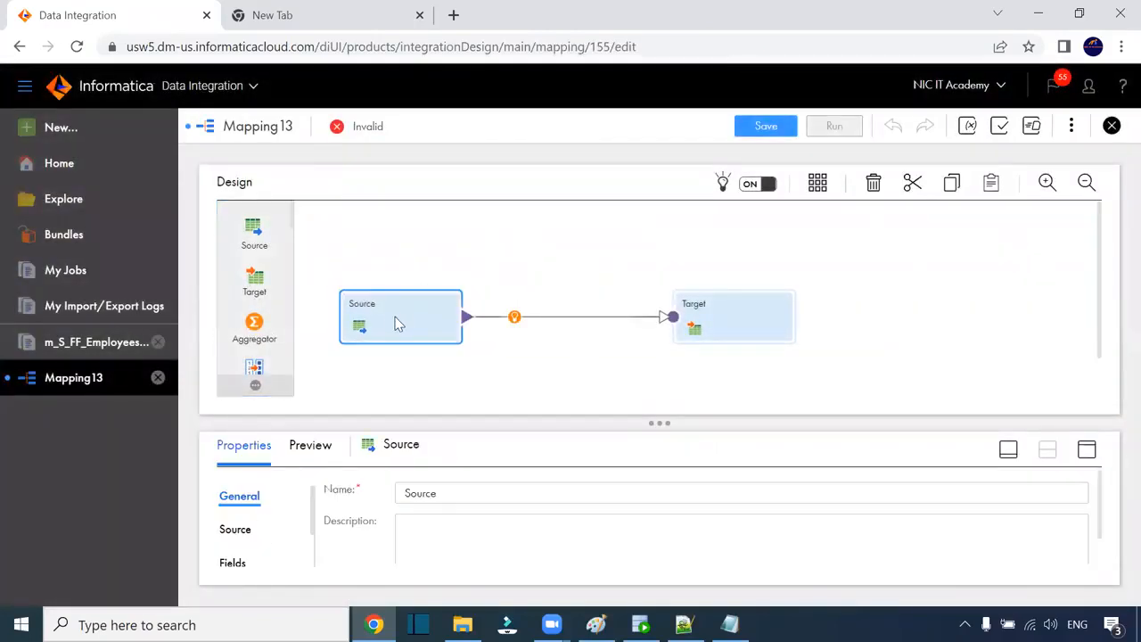
{"action": "left_click", "coordinate": [1087, 451]}
Step: Set the source connection to S_FF_1 (Flat File) with source type File List
{"action": "left_click", "coordinate": [236, 264]}
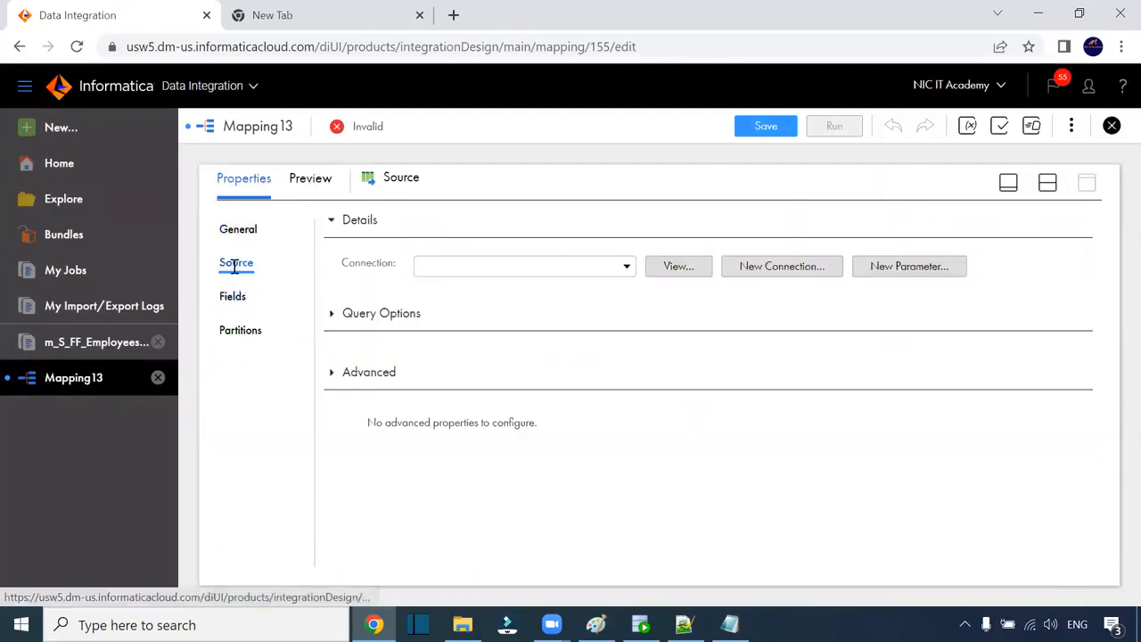
{"action": "left_click", "coordinate": [482, 270]}
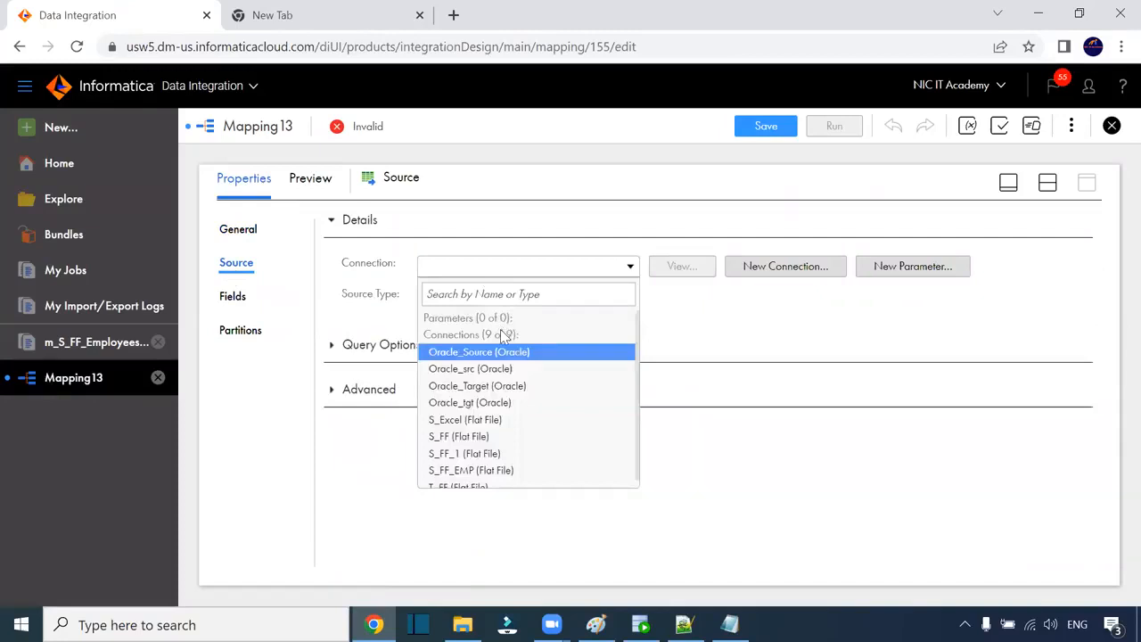
{"action": "left_click", "coordinate": [500, 453]}
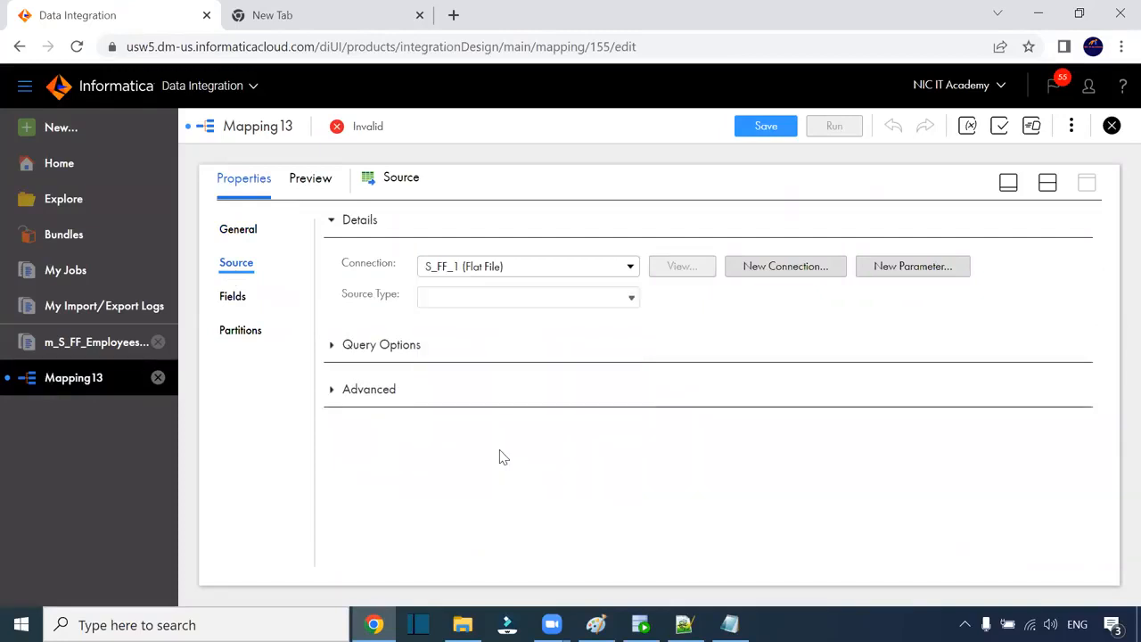
{"action": "left_click", "coordinate": [504, 306]}
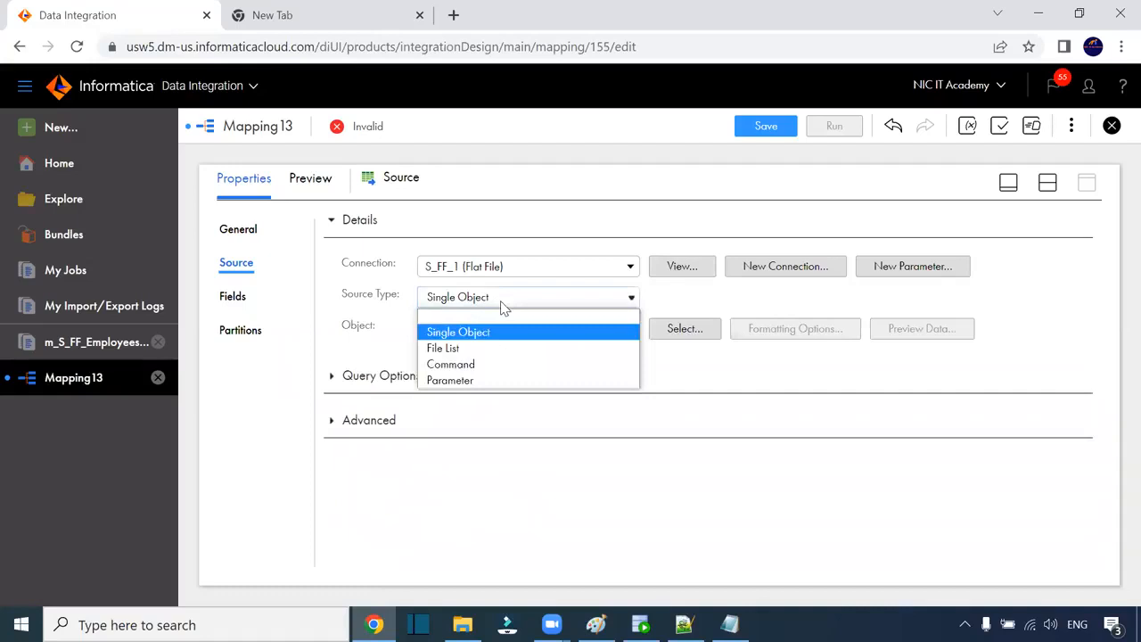
{"action": "left_click", "coordinate": [469, 351]}
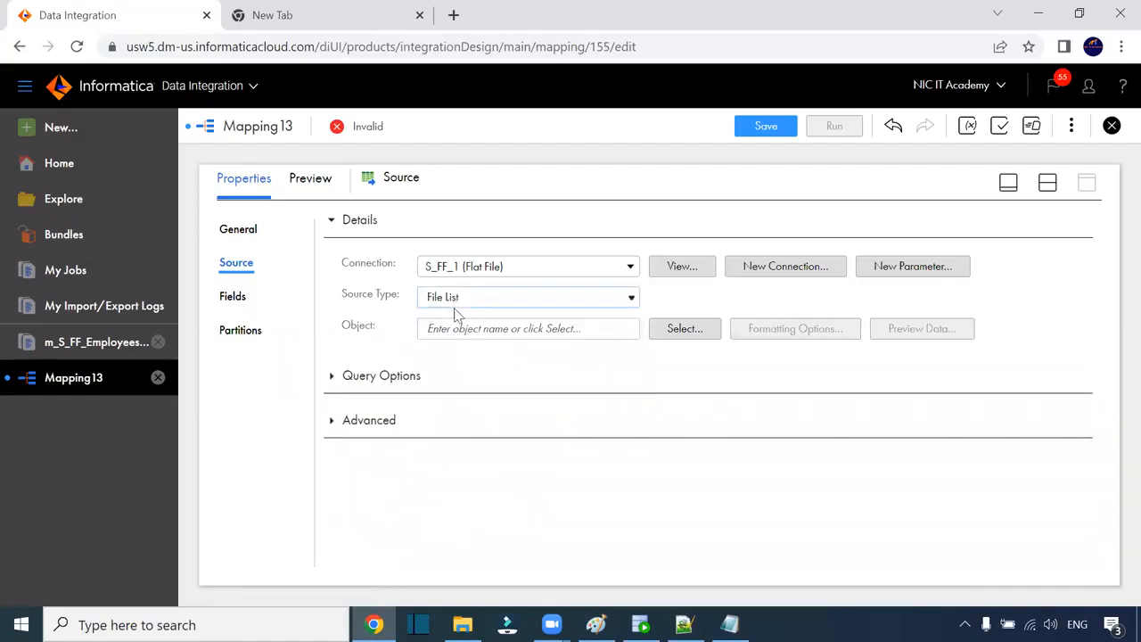
{"action": "left_click", "coordinate": [436, 305]}
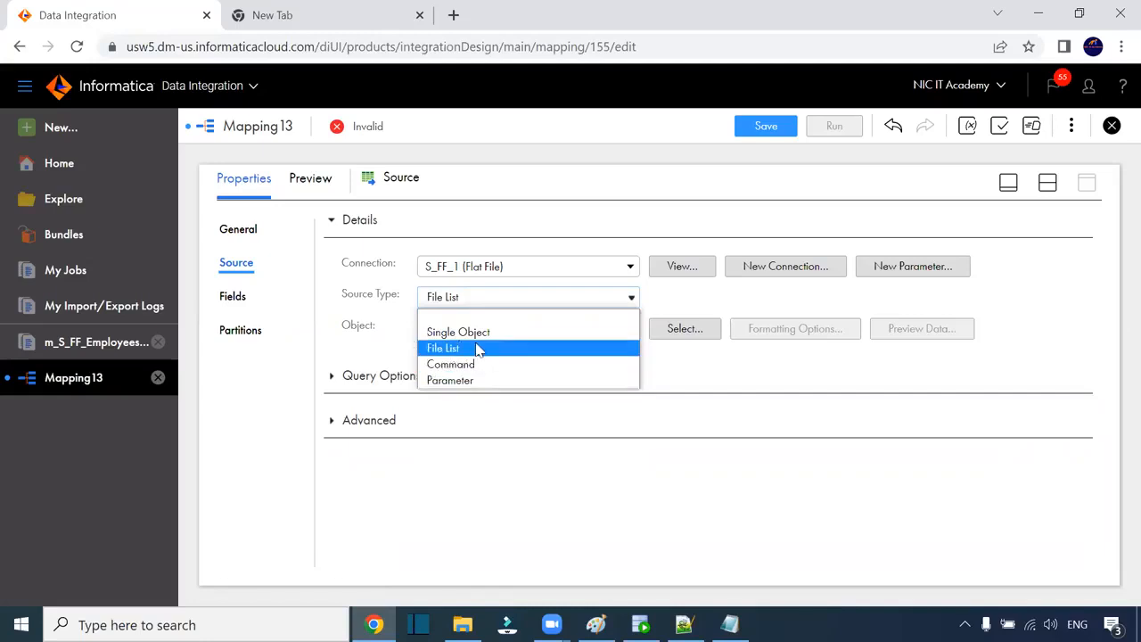
{"action": "left_click", "coordinate": [406, 317]}
{"action": "left_click", "coordinate": [429, 306]}
{"action": "left_click", "coordinate": [439, 348]}
Step: Select config.txt as the source object
{"action": "left_click", "coordinate": [692, 335]}
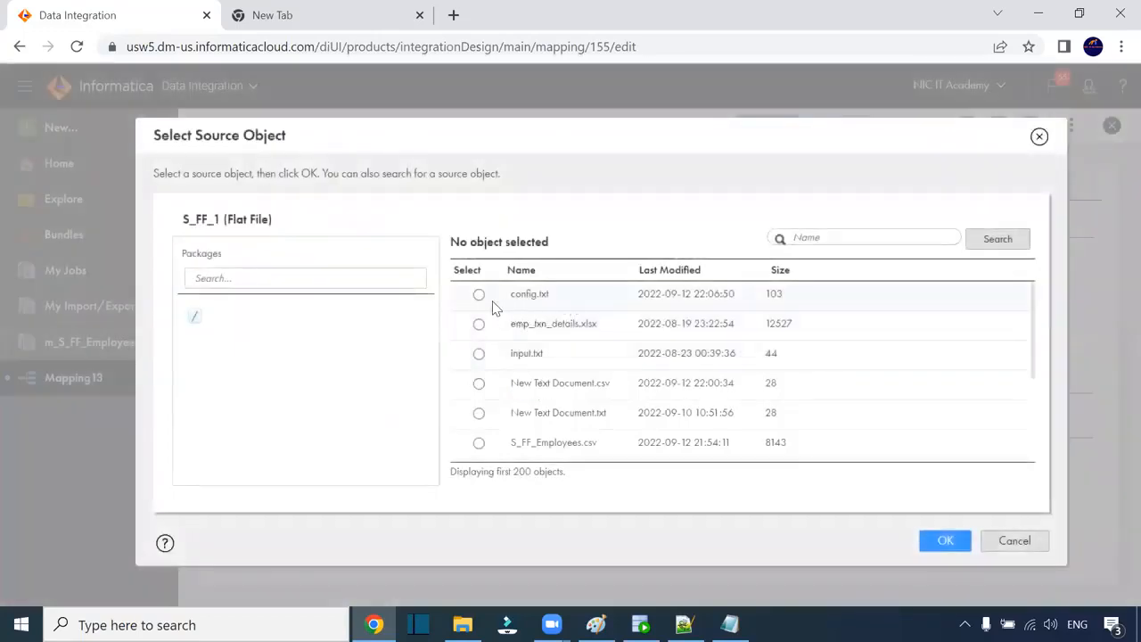
{"action": "left_click", "coordinate": [482, 297]}
{"action": "left_click", "coordinate": [943, 540]}
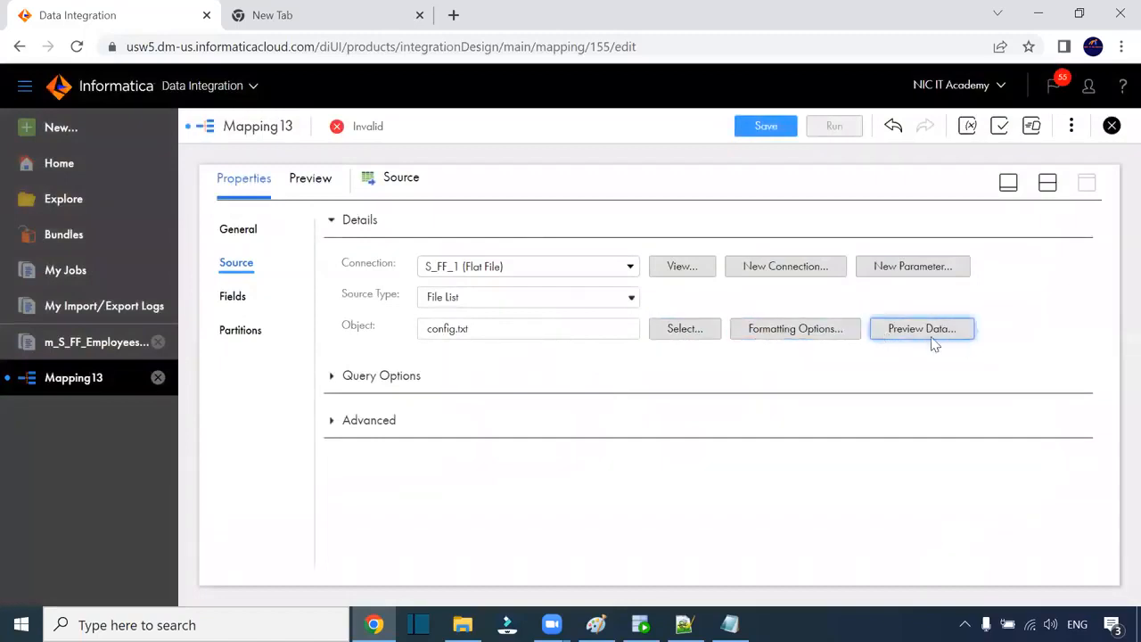
Step: Switch the source delimiter to Other after checking the separators in S_FF_Employees1
{"action": "left_click", "coordinate": [813, 337]}
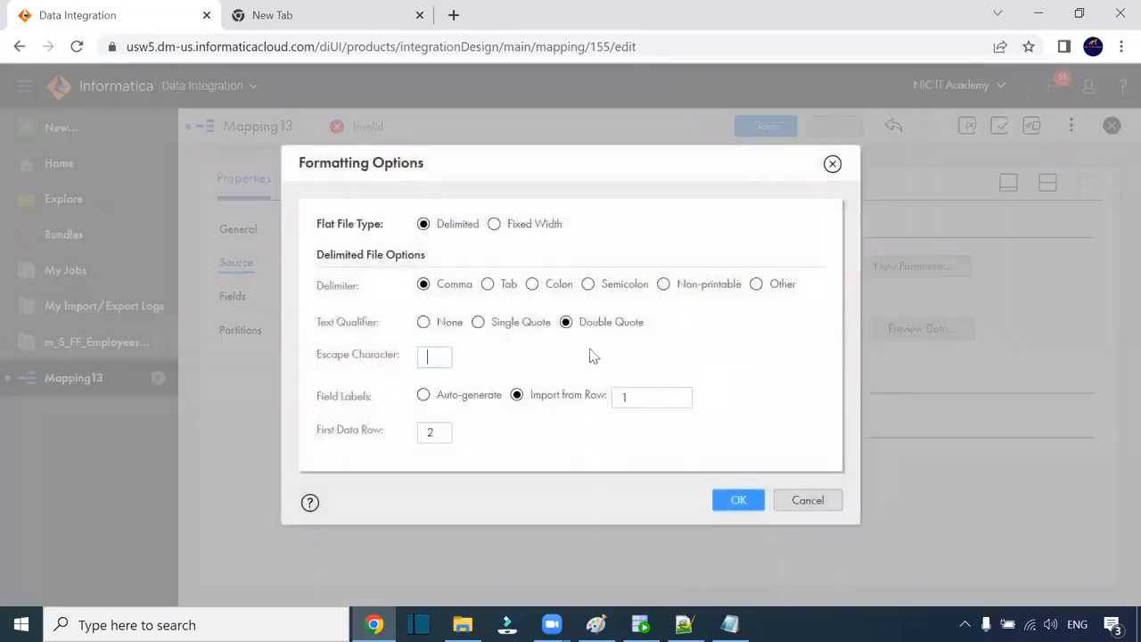
{"action": "left_click", "coordinate": [756, 283]}
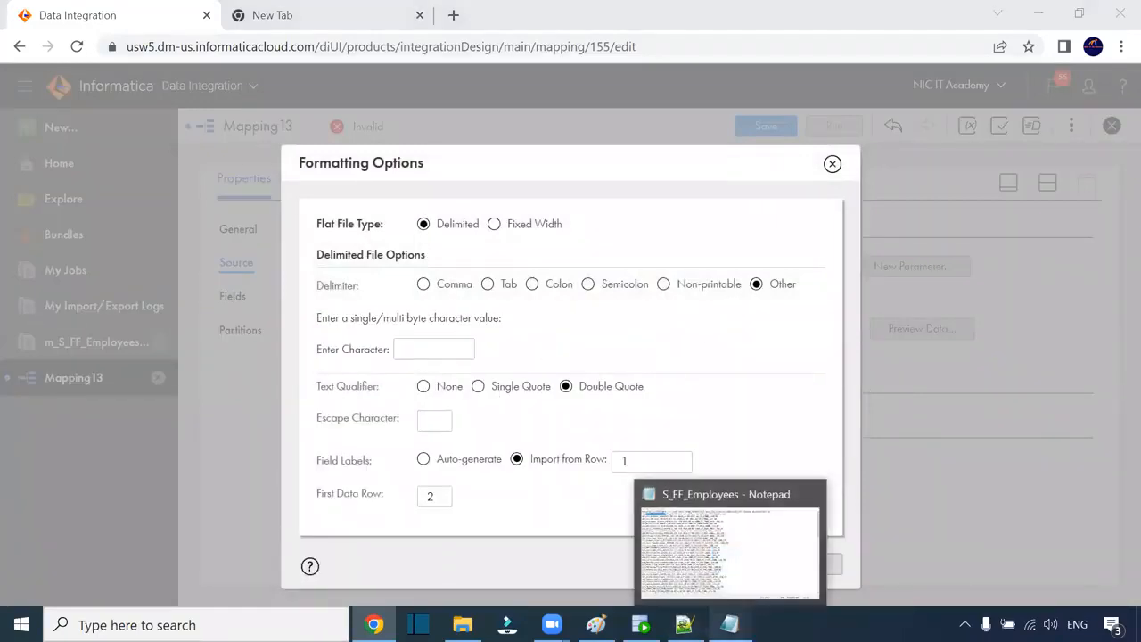
{"action": "left_click", "coordinate": [728, 624]}
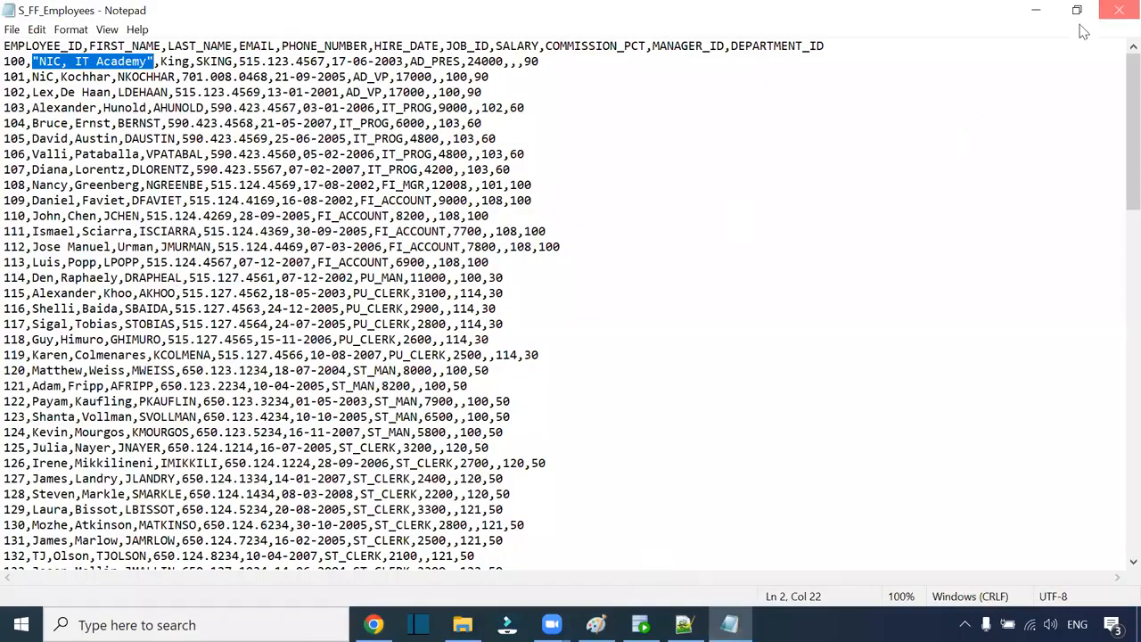
{"action": "left_click", "coordinate": [1118, 10]}
{"action": "left_click", "coordinate": [462, 624]}
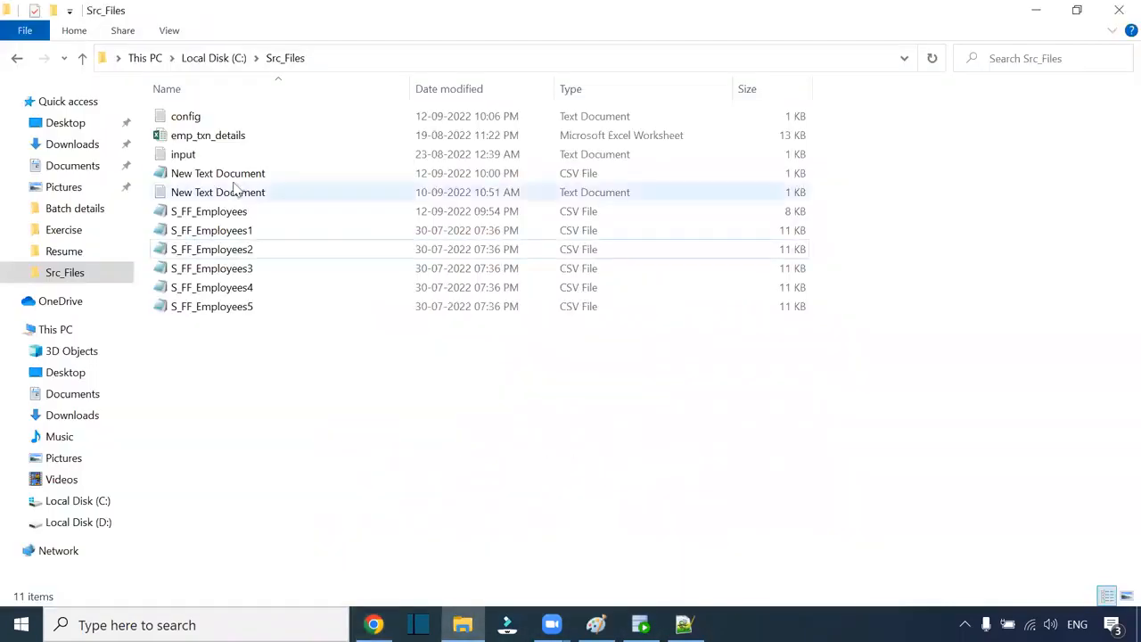
{"action": "double_click", "coordinate": [223, 230]}
{"action": "left_click_drag", "start_coordinate": [294, 149], "coordinate": [276, 150]}
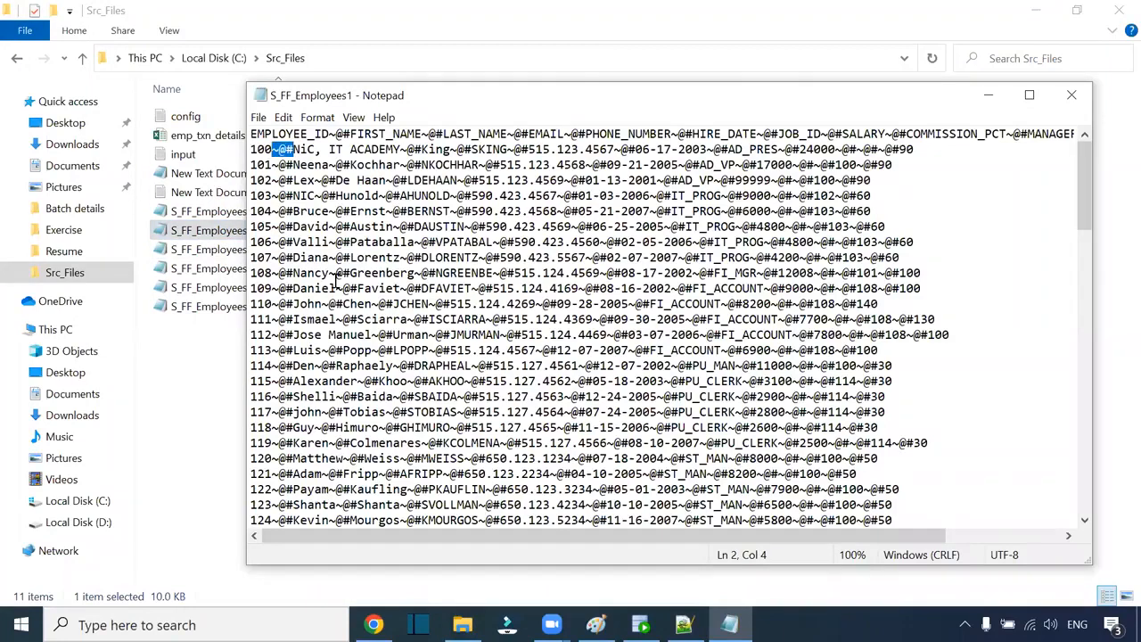
{"action": "left_click", "coordinate": [1071, 95]}
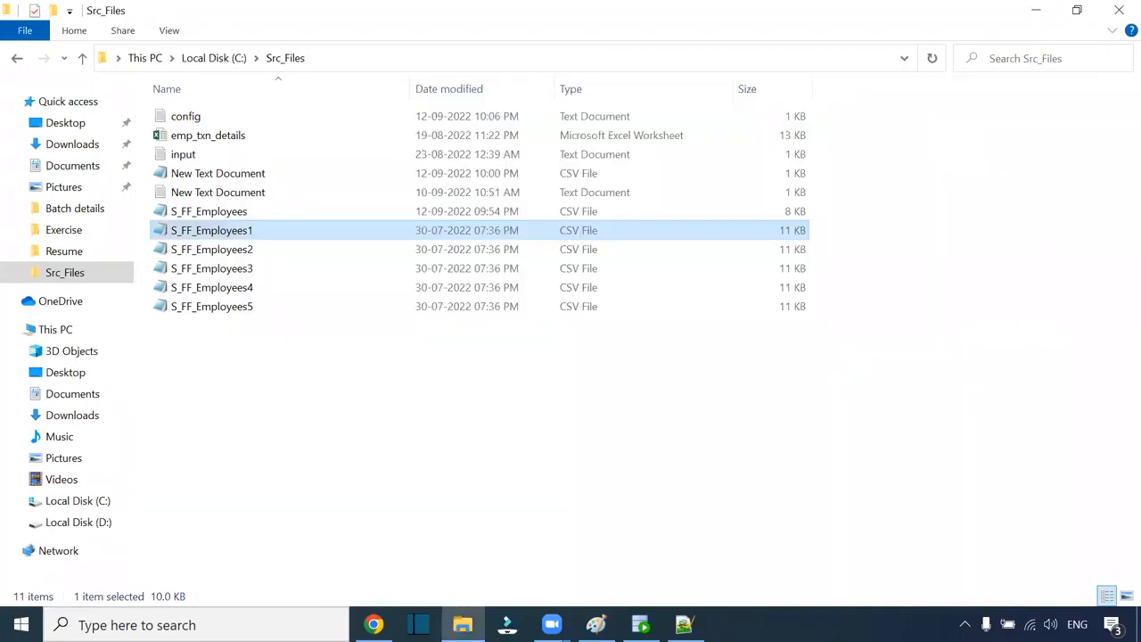
{"action": "left_click", "coordinate": [375, 624]}
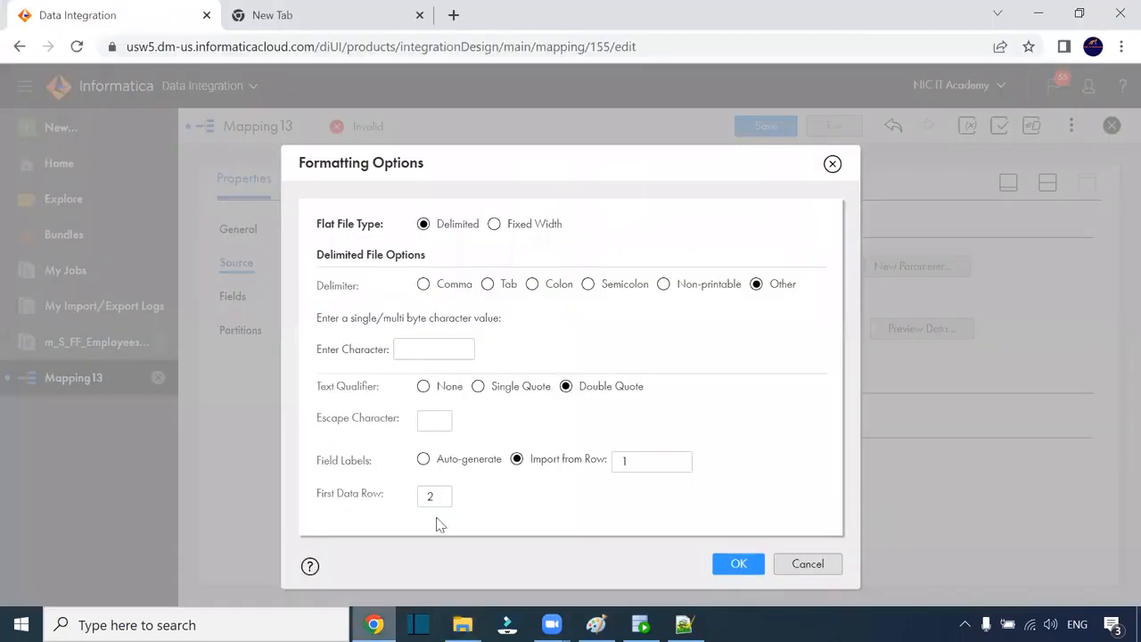
Step: Enter ~@# as the custom delimiter, then preview the config.txt data split into columns
{"action": "left_click", "coordinate": [428, 343]}
{"action": "left_click", "coordinate": [438, 452]}
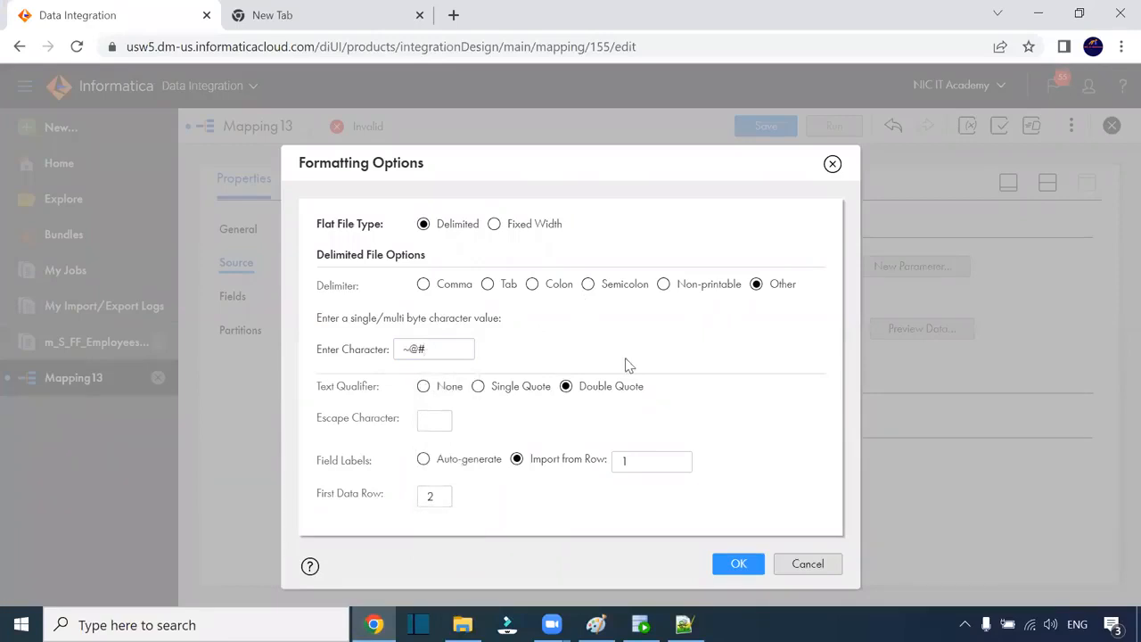
{"action": "left_click", "coordinate": [738, 565]}
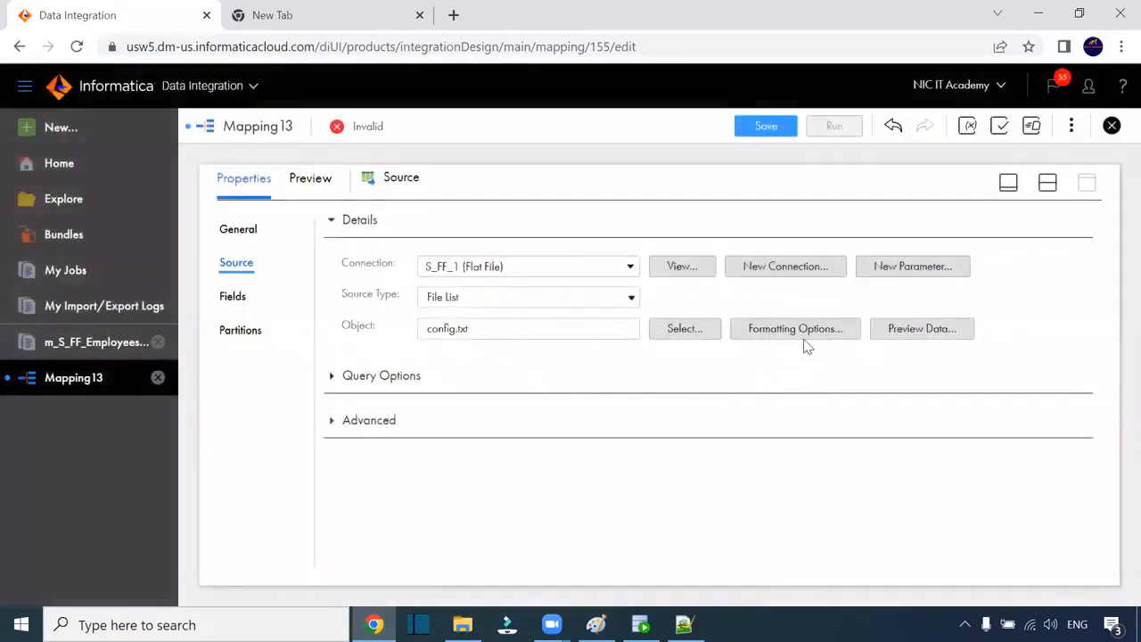
{"action": "left_click", "coordinate": [917, 328]}
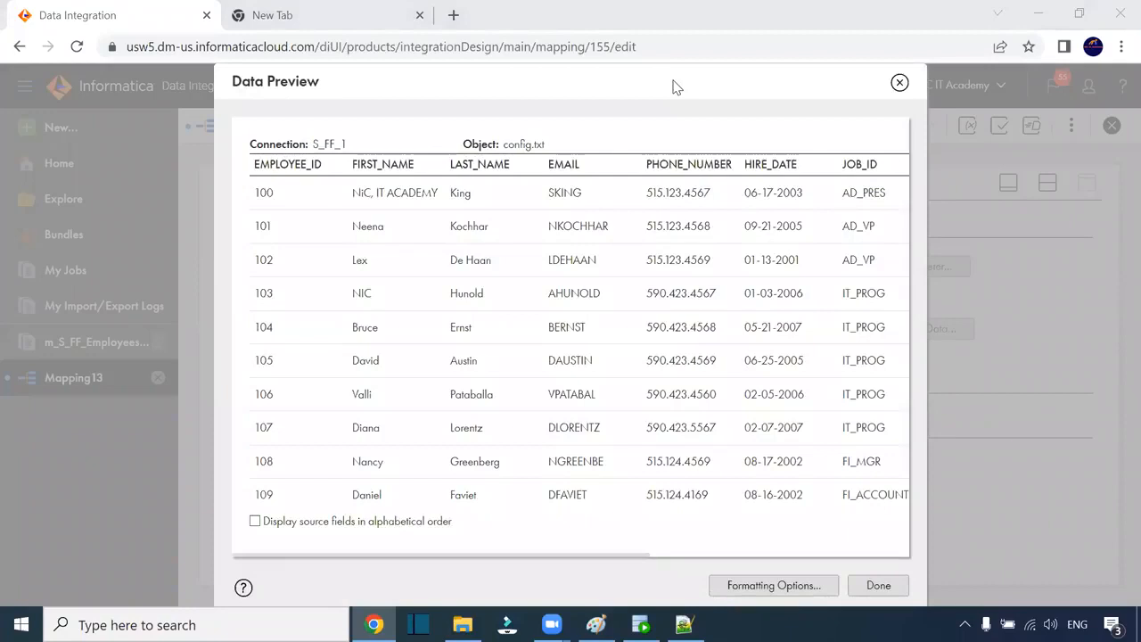
{"action": "left_click", "coordinate": [876, 586]}
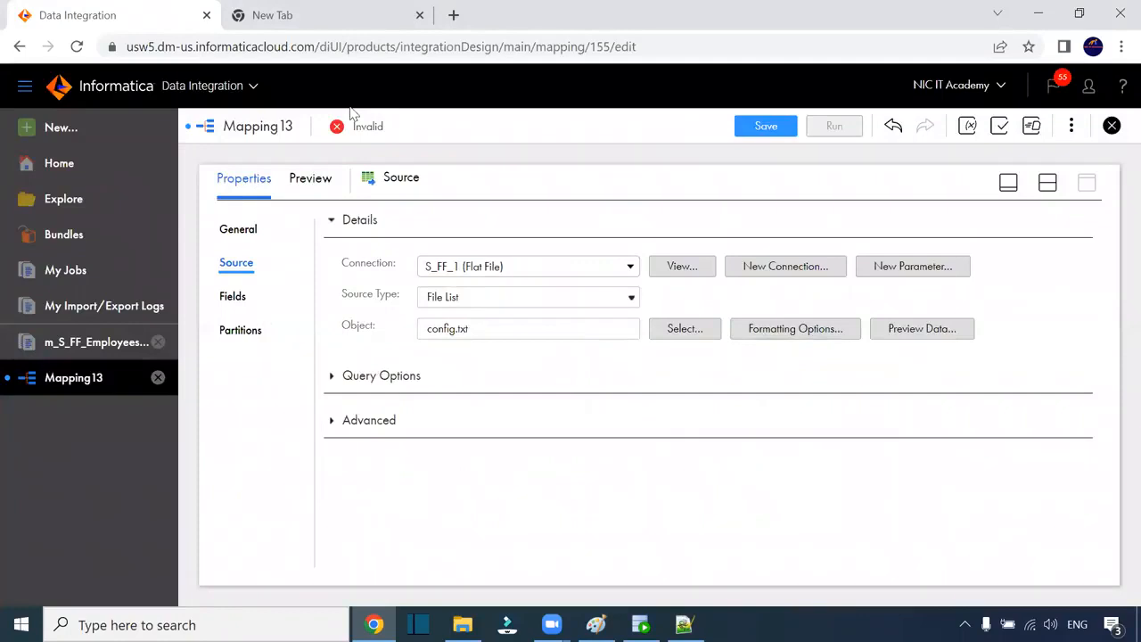
Step: Enable field metadata editing and make EMPLOYEE_ID native type number with precision 4
{"action": "left_click", "coordinate": [236, 297]}
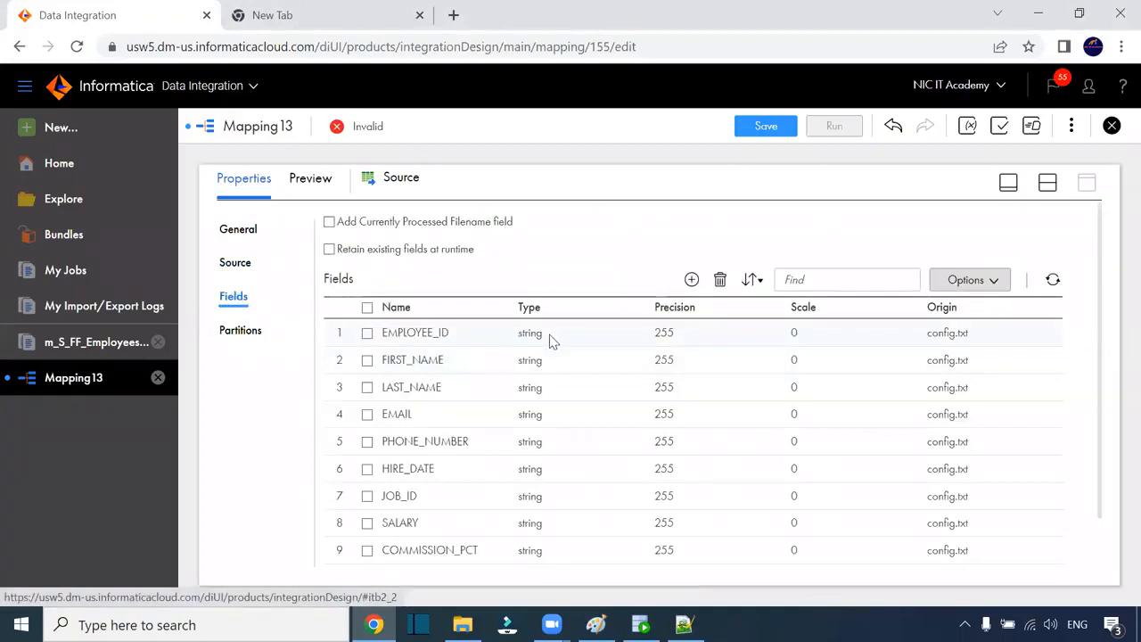
{"action": "scroll", "coordinate": [548, 335], "scroll_direction": "down", "scroll_amount": 1}
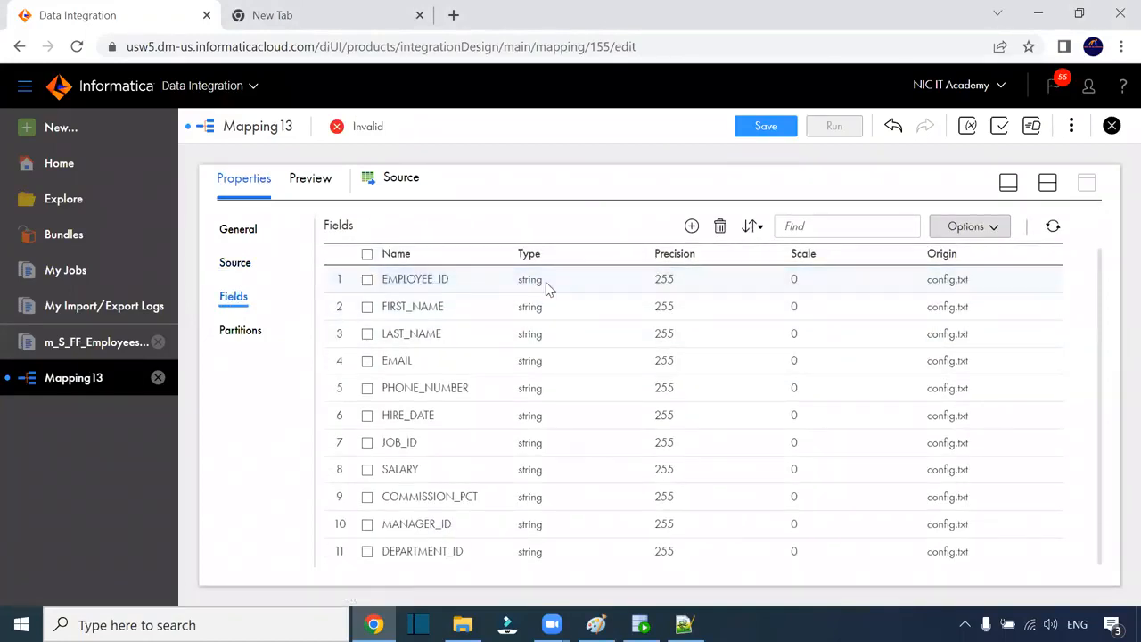
{"action": "left_click", "coordinate": [972, 227]}
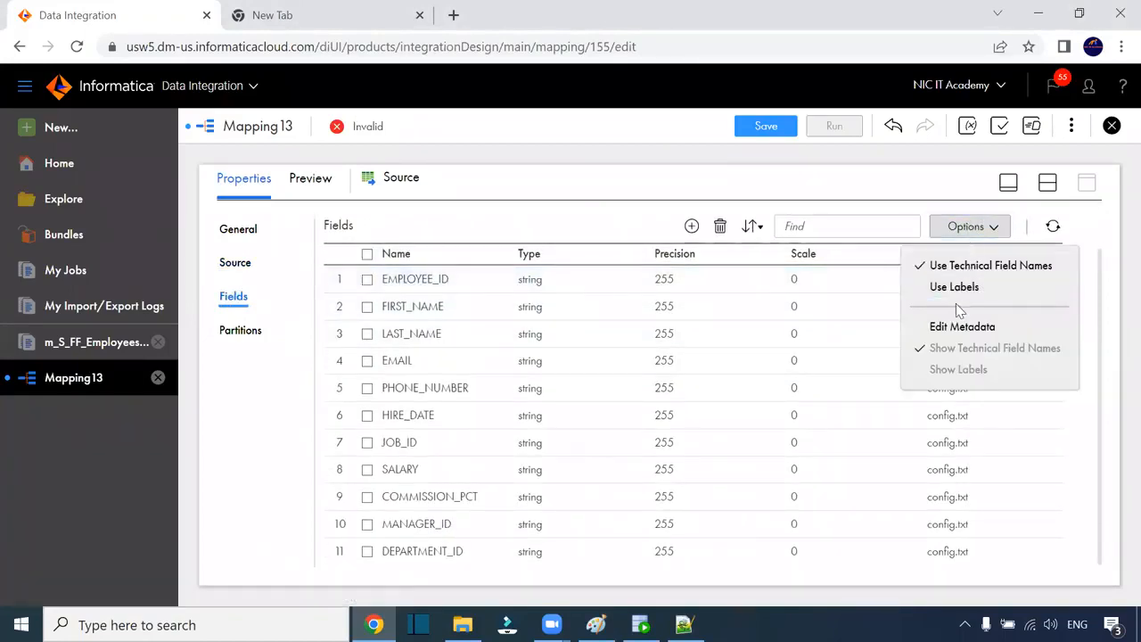
{"action": "left_click", "coordinate": [961, 326]}
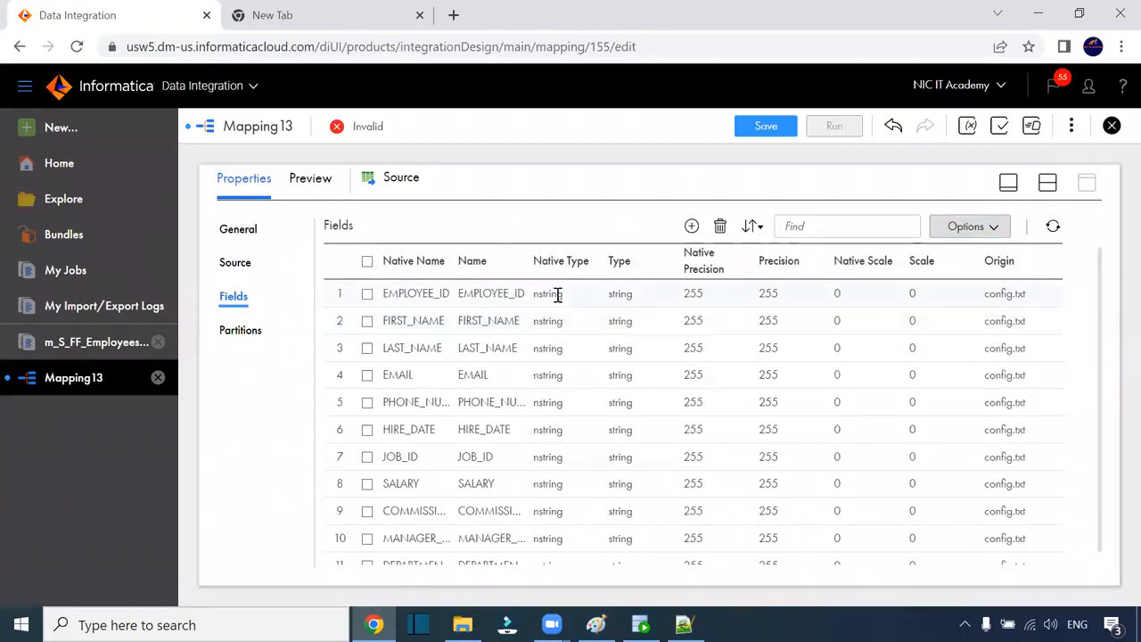
{"action": "left_click", "coordinate": [557, 295]}
{"action": "left_click", "coordinate": [563, 298]}
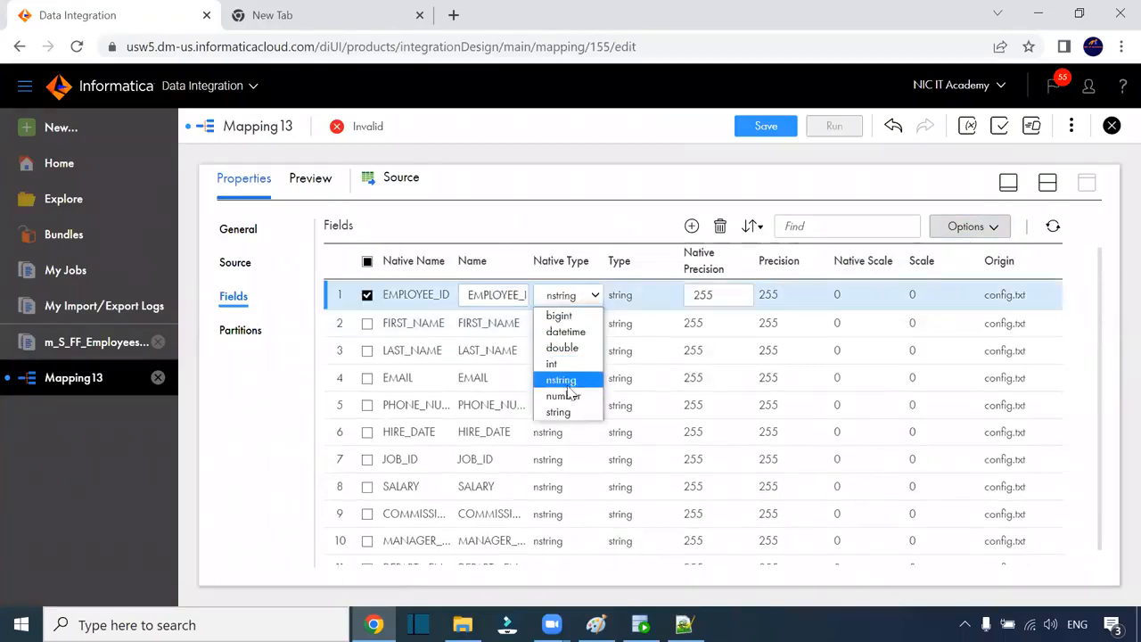
{"action": "left_click", "coordinate": [566, 385]}
{"action": "left_click", "coordinate": [560, 295]}
{"action": "left_click", "coordinate": [565, 395]}
{"action": "double_click", "coordinate": [685, 298]}
{"action": "type", "text": "4"}
{"action": "key", "text": "Return"}
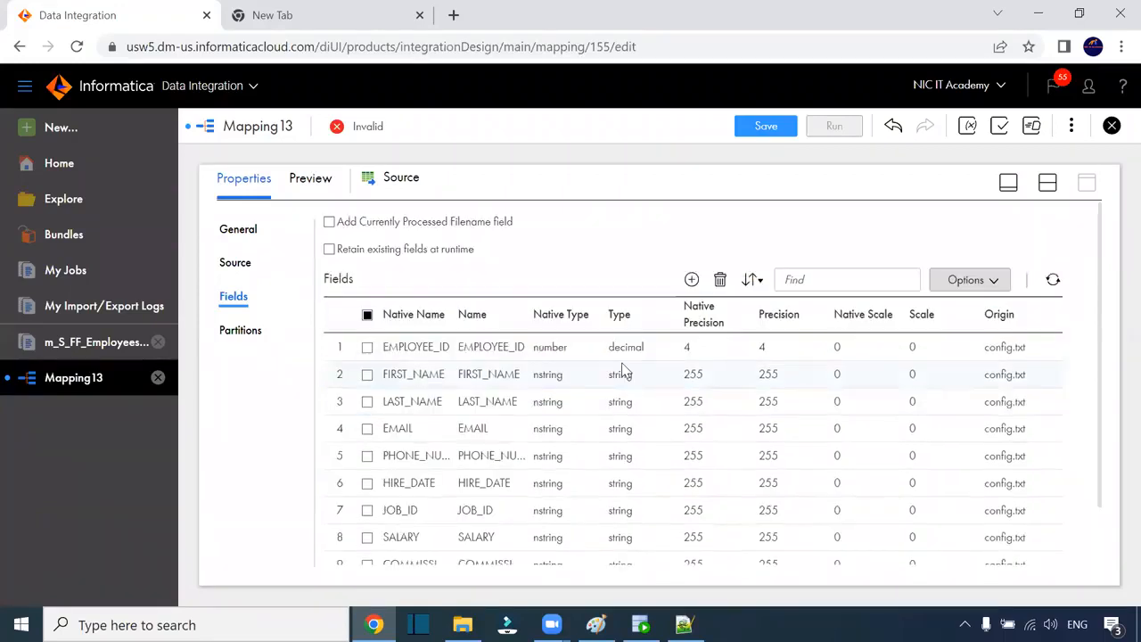
Step: Begin editing HIRE_DATE and SALARY, checking the hire date format in S_FF_Employees1
{"action": "scroll", "coordinate": [611, 347], "scroll_direction": "down", "scroll_amount": 1}
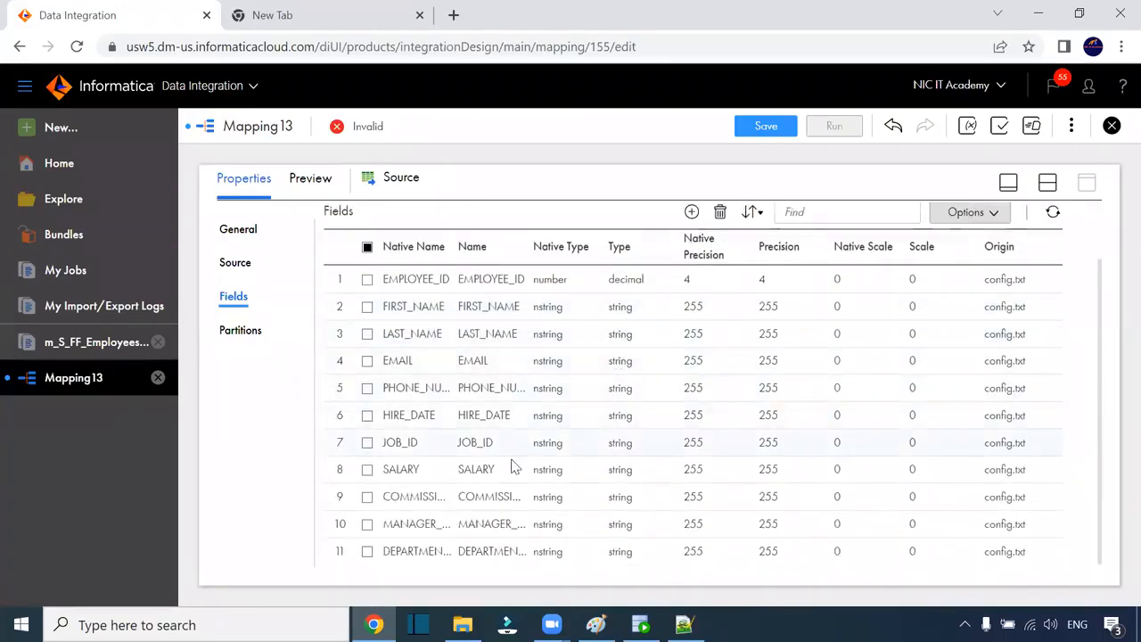
{"action": "left_click", "coordinate": [540, 419]}
{"action": "left_click", "coordinate": [628, 421]}
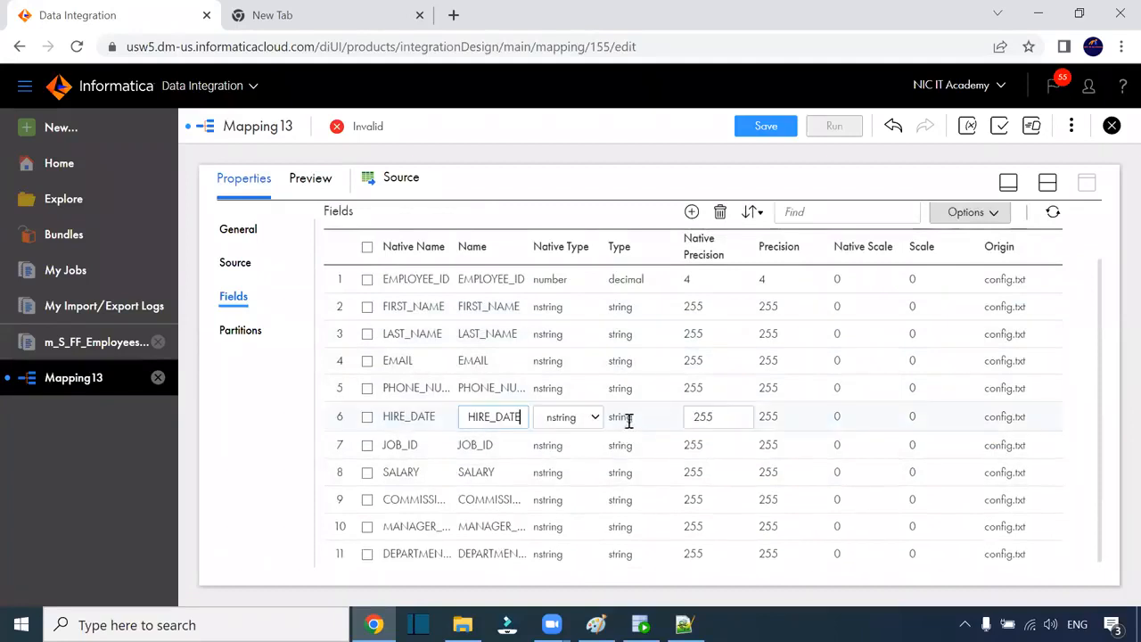
{"action": "left_click", "coordinate": [588, 422]}
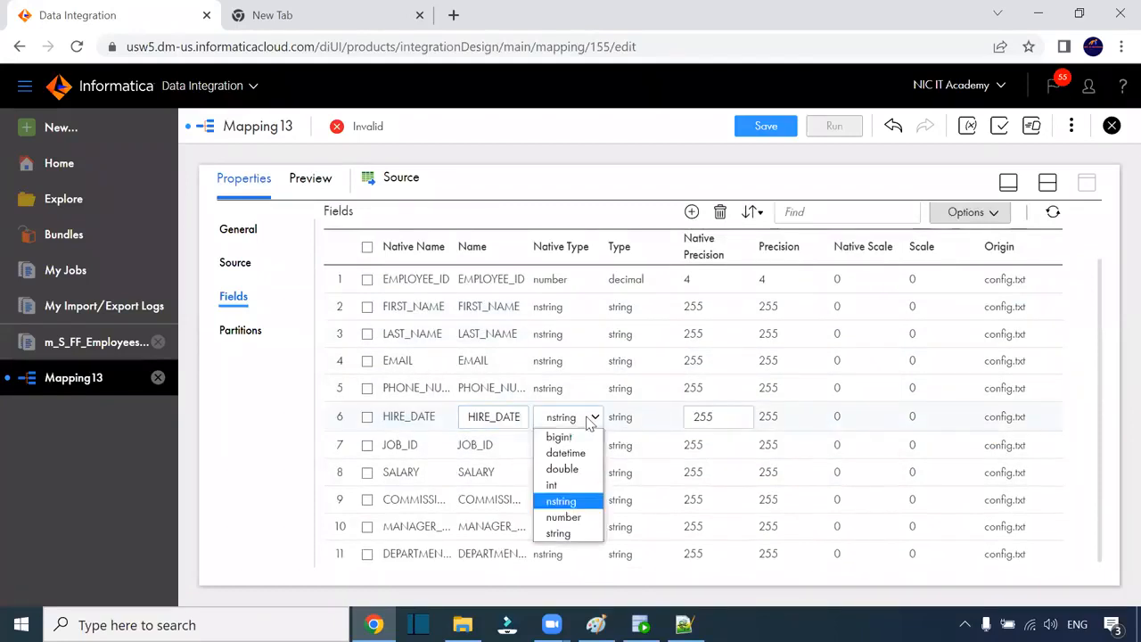
{"action": "left_click", "coordinate": [650, 481]}
{"action": "left_click", "coordinate": [463, 623]}
{"action": "double_click", "coordinate": [227, 230]}
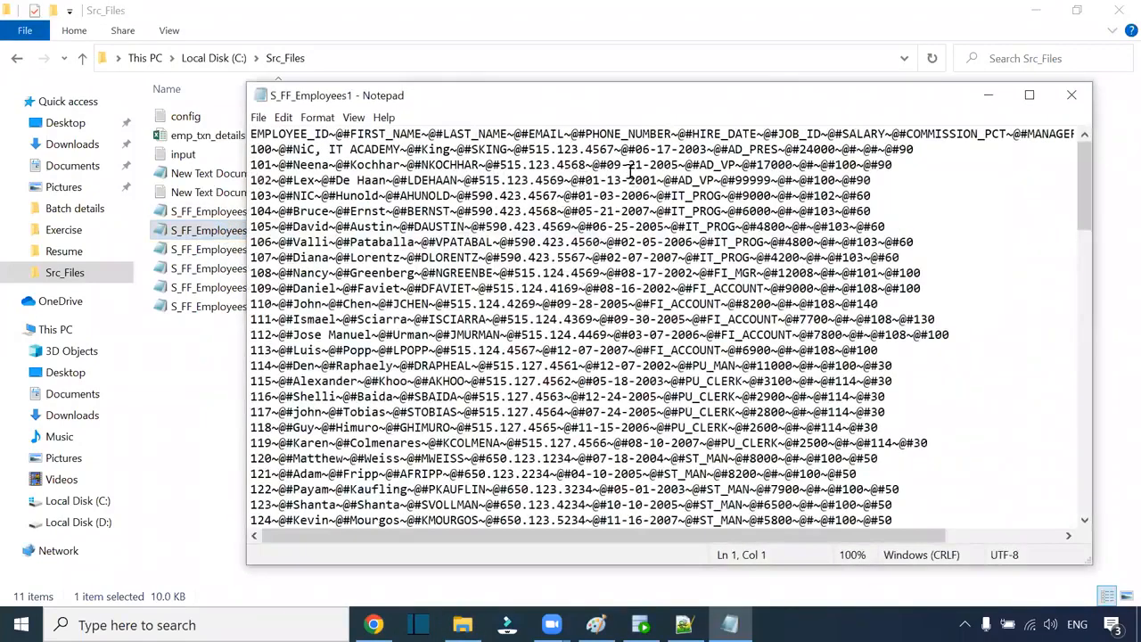
{"action": "left_click_drag", "start_coordinate": [606, 166], "coordinate": [642, 166]}
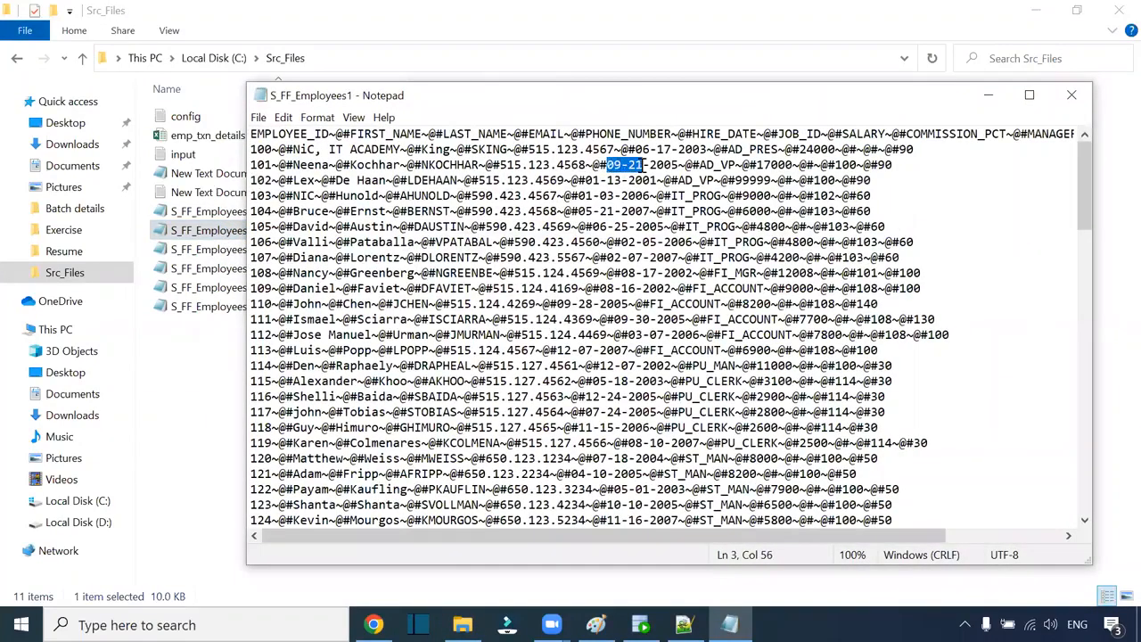
{"action": "left_click", "coordinate": [624, 166]}
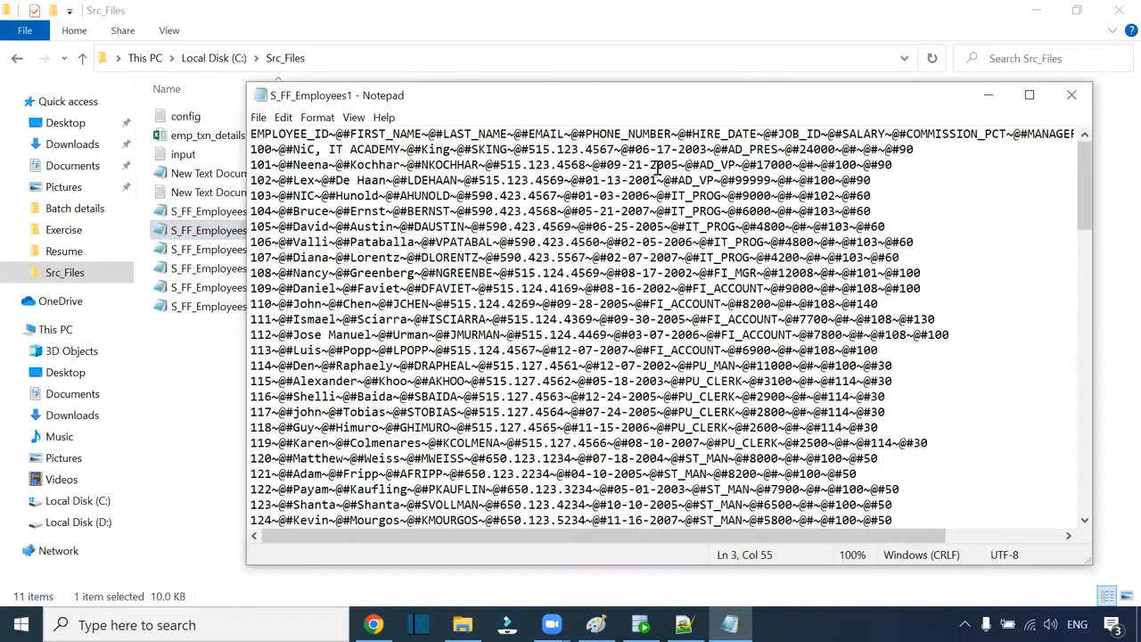
{"action": "left_click", "coordinate": [1071, 95]}
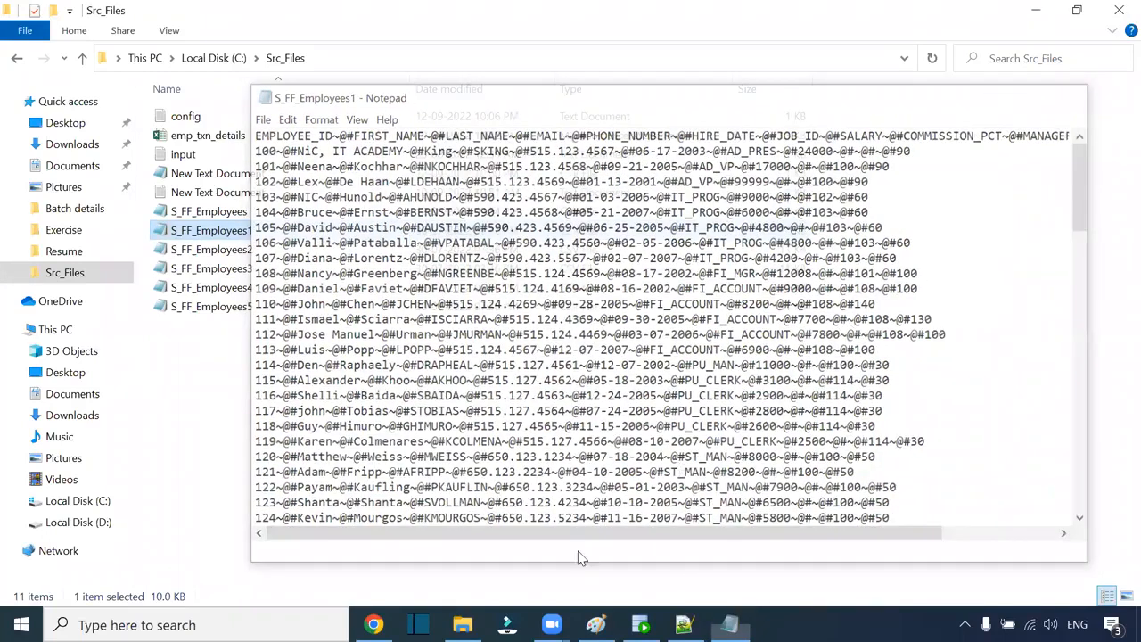
{"action": "left_click", "coordinate": [373, 624]}
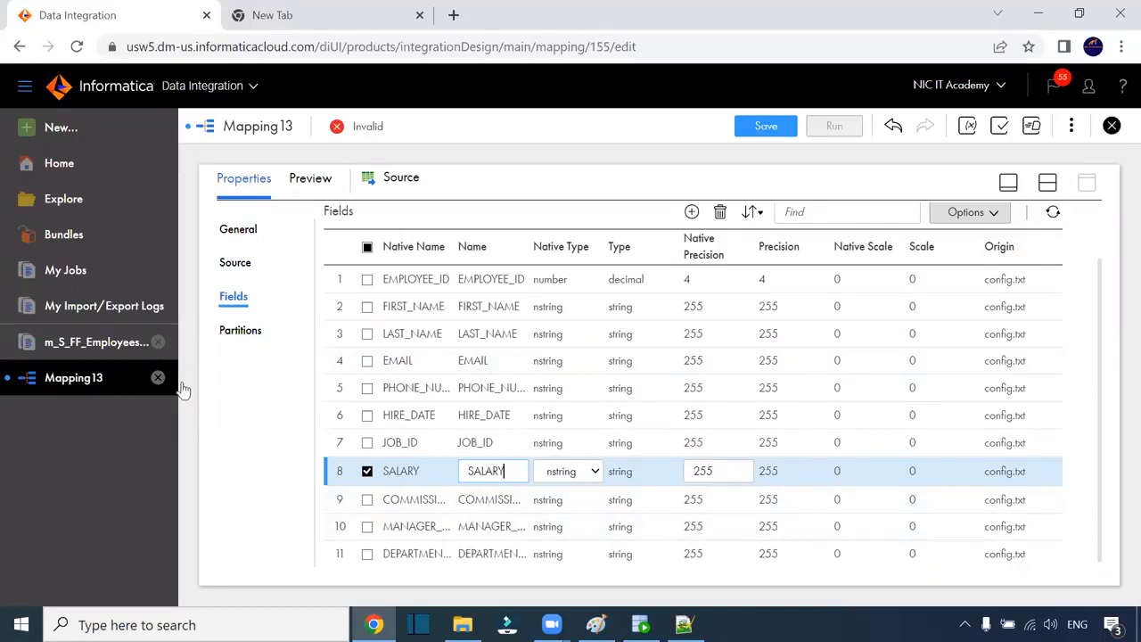
Step: Make SALARY a number field with precision 10
{"action": "left_click", "coordinate": [590, 473]}
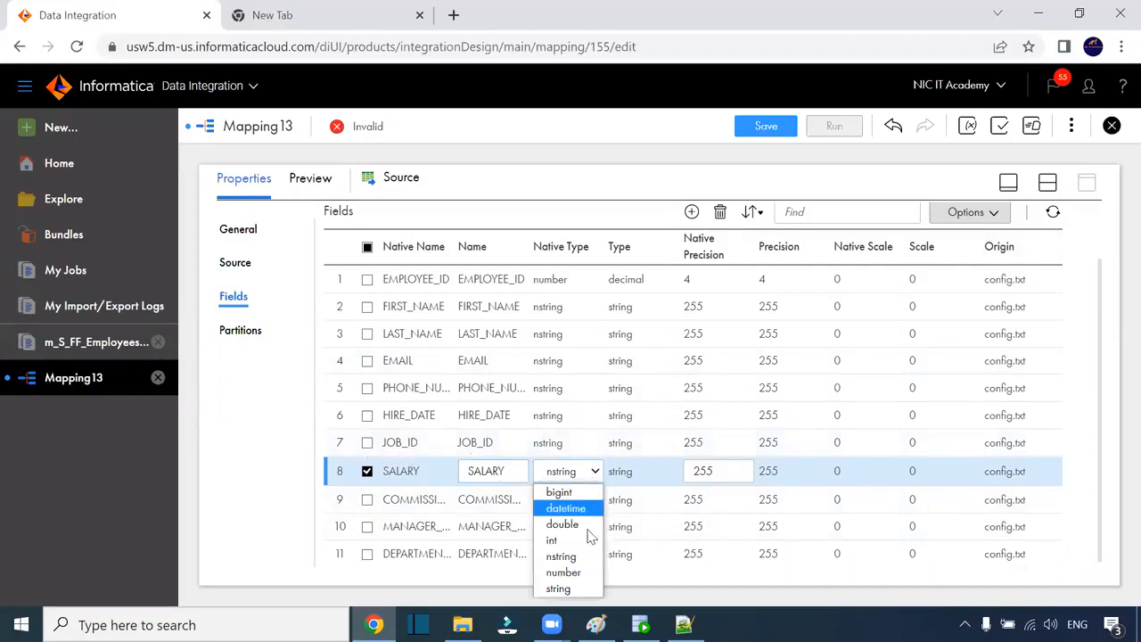
{"action": "left_click", "coordinate": [566, 574]}
{"action": "left_click_drag", "start_coordinate": [715, 469], "coordinate": [675, 469]}
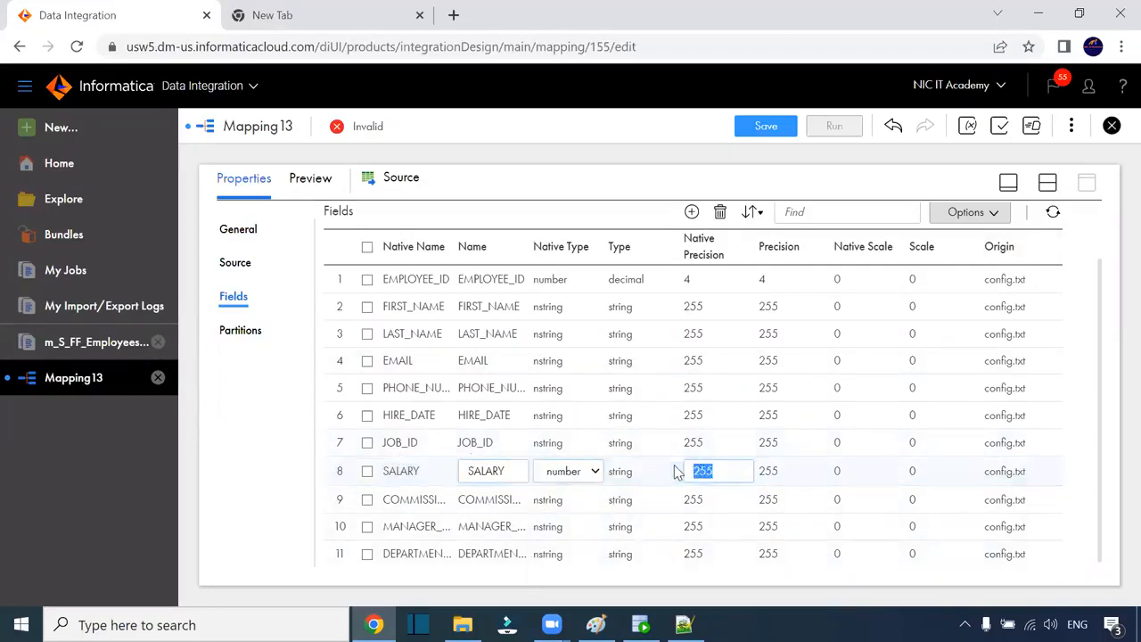
{"action": "type", "text": "10"}
{"action": "left_click", "coordinate": [494, 503]}
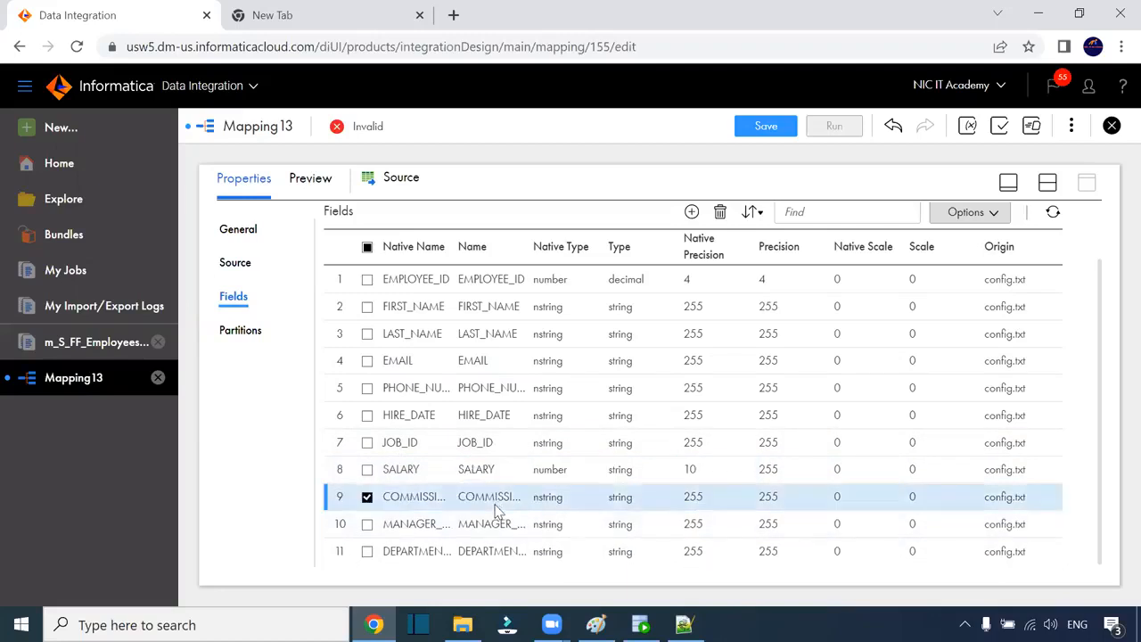
Step: Make COMMISSION_PCT a number field with precision 10 and scale 2
{"action": "left_click", "coordinate": [492, 504]}
{"action": "left_click", "coordinate": [624, 500]}
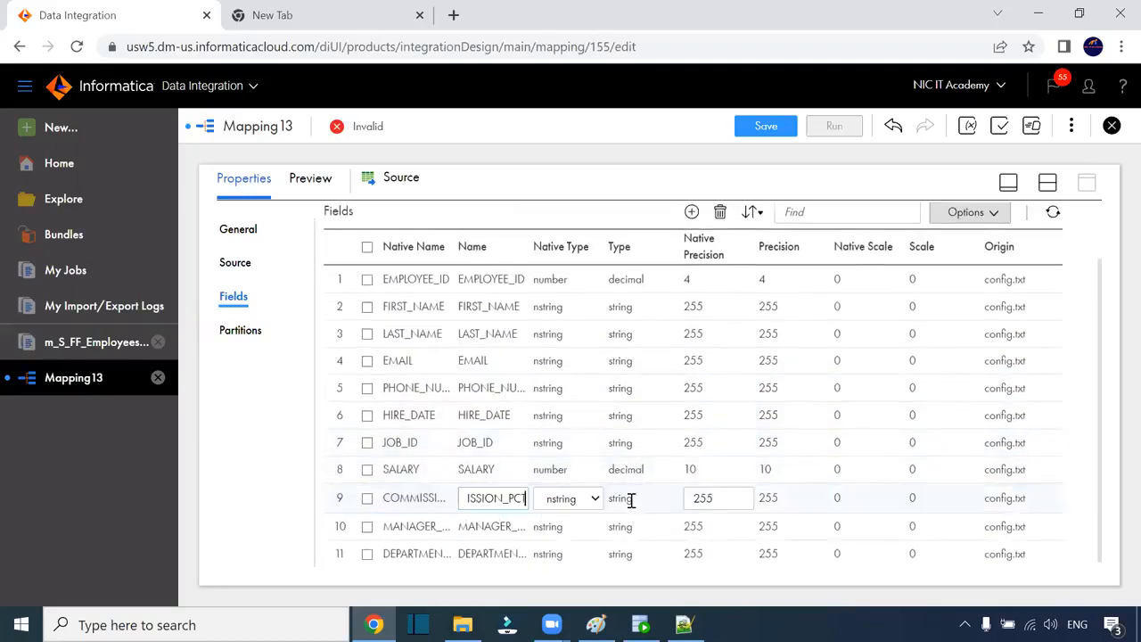
{"action": "left_click", "coordinate": [590, 499]}
{"action": "left_click", "coordinate": [575, 467]}
{"action": "double_click", "coordinate": [684, 499]}
{"action": "type", "text": "10"}
{"action": "left_click", "coordinate": [838, 500]}
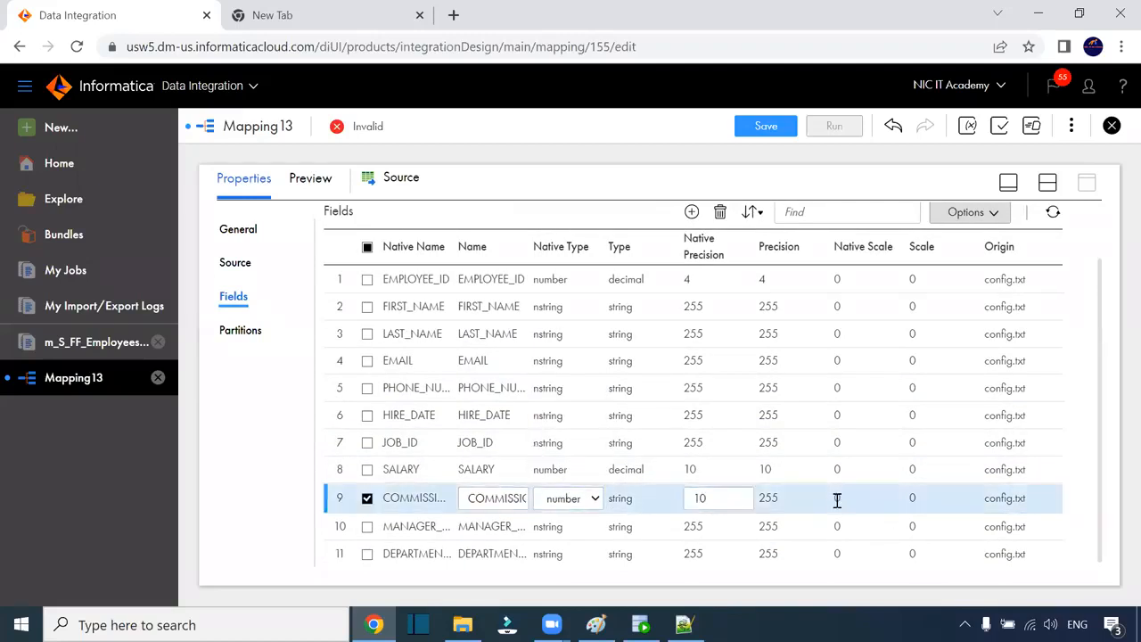
{"action": "left_click", "coordinate": [843, 504]}
{"action": "left_click", "coordinate": [829, 505]}
{"action": "left_click", "coordinate": [573, 532]}
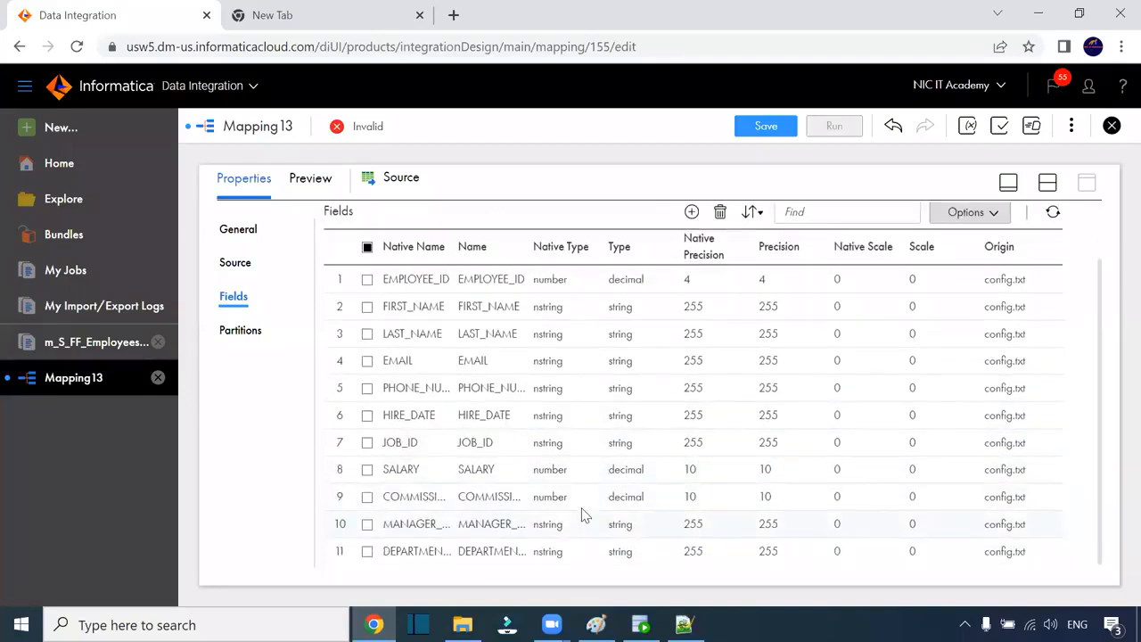
{"action": "left_click", "coordinate": [805, 504]}
{"action": "left_click", "coordinate": [837, 495]}
{"action": "left_click_drag", "start_coordinate": [851, 499], "coordinate": [831, 503]}
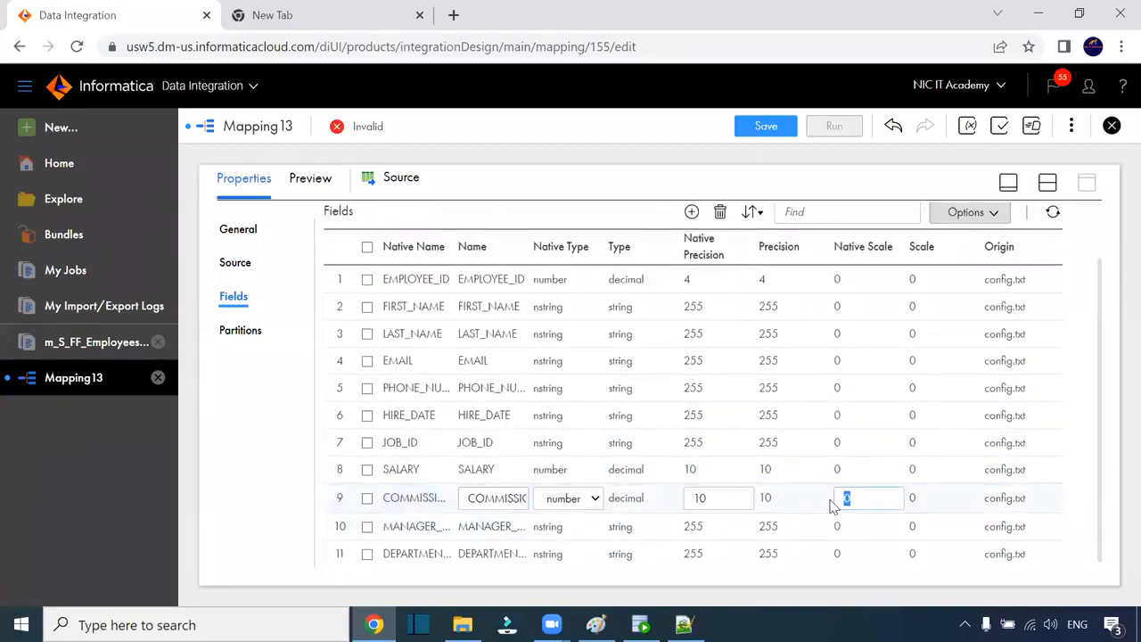
{"action": "type", "text": "2"}
{"action": "left_click", "coordinate": [713, 532]}
Step: Set MANAGER_ID and DEPARTMENT_ID to number type with precision 4
{"action": "left_click", "coordinate": [702, 524]}
{"action": "left_click", "coordinate": [649, 532]}
{"action": "left_click", "coordinate": [590, 527]}
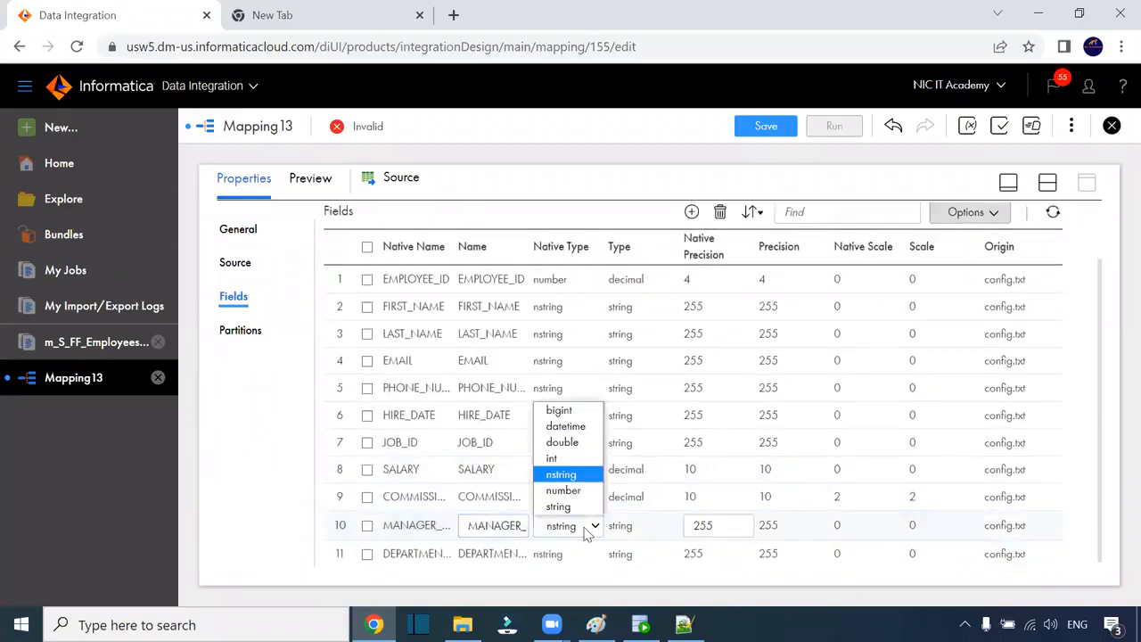
{"action": "left_click", "coordinate": [573, 492]}
{"action": "left_click_drag", "start_coordinate": [709, 521], "coordinate": [650, 531]}
{"action": "type", "text": "4"}
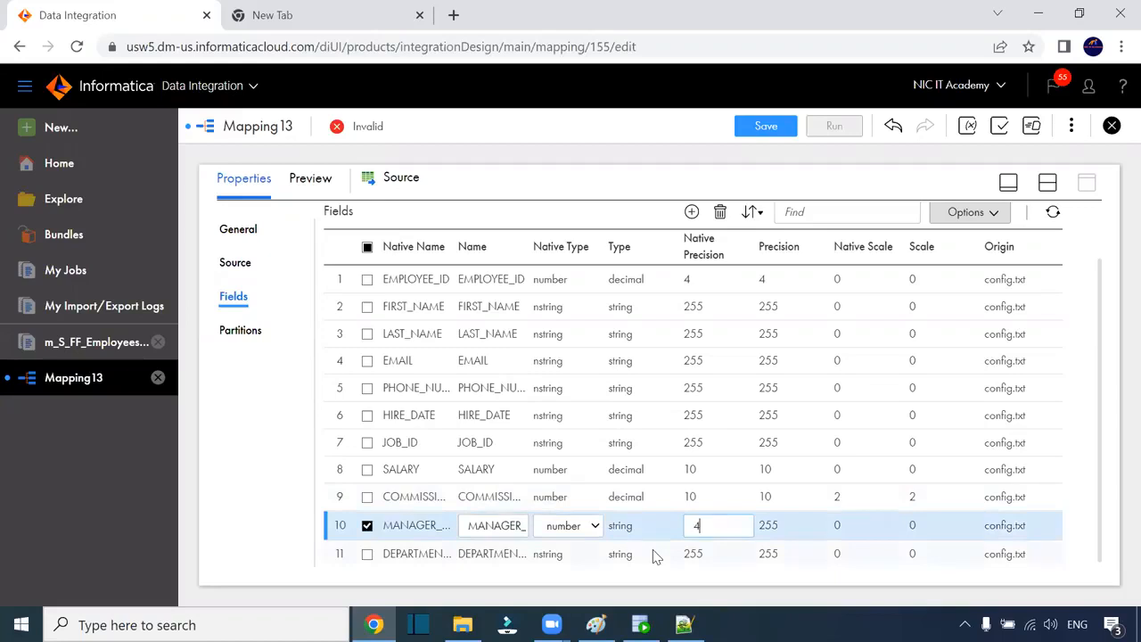
{"action": "left_click", "coordinate": [701, 550]}
{"action": "left_click_drag", "start_coordinate": [704, 550], "coordinate": [683, 560]}
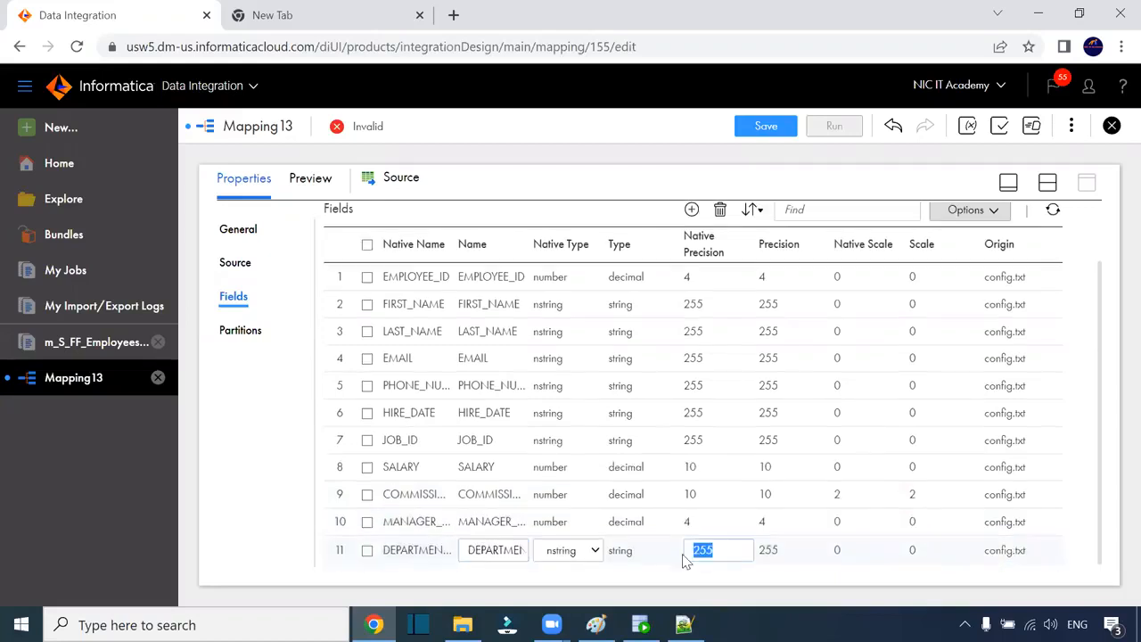
{"action": "type", "text": "4"}
{"action": "left_click", "coordinate": [571, 550]}
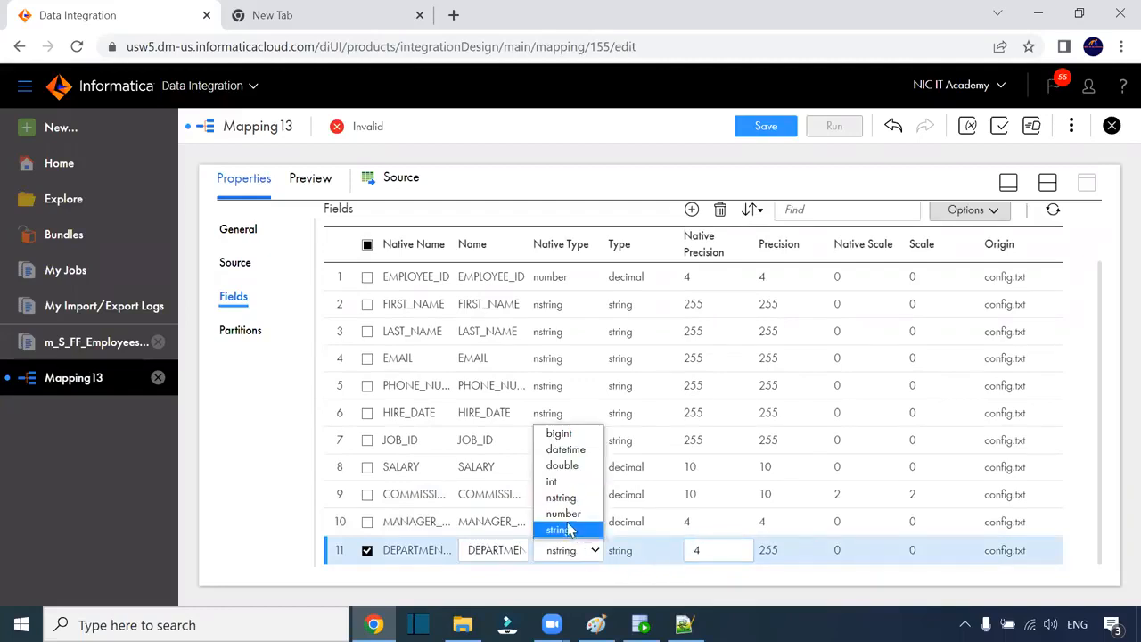
{"action": "left_click", "coordinate": [573, 517]}
{"action": "left_click", "coordinate": [800, 586]}
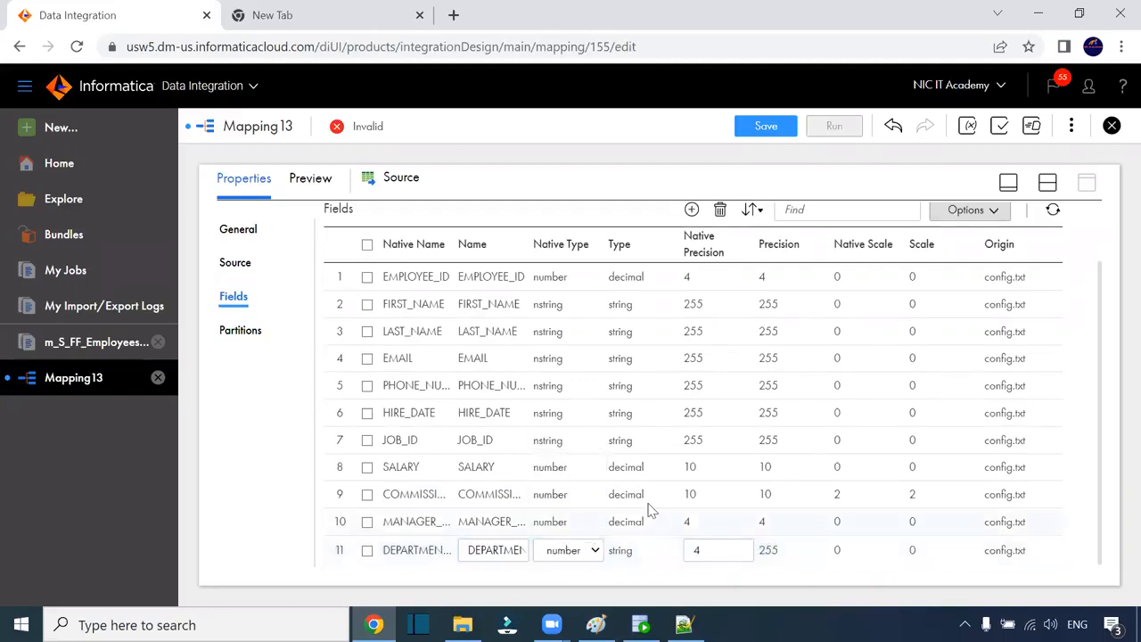
{"action": "left_click", "coordinate": [694, 439]}
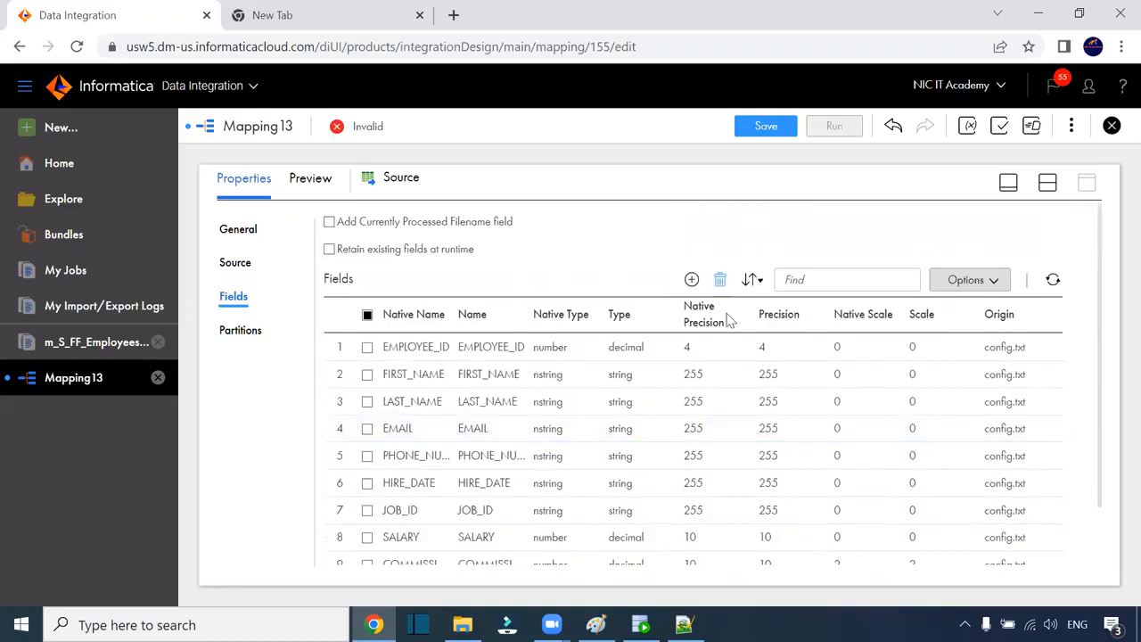
{"action": "scroll", "coordinate": [741, 402], "scroll_direction": "down", "scroll_amount": 1}
{"action": "scroll", "coordinate": [775, 415], "scroll_direction": "up", "scroll_amount": 2}
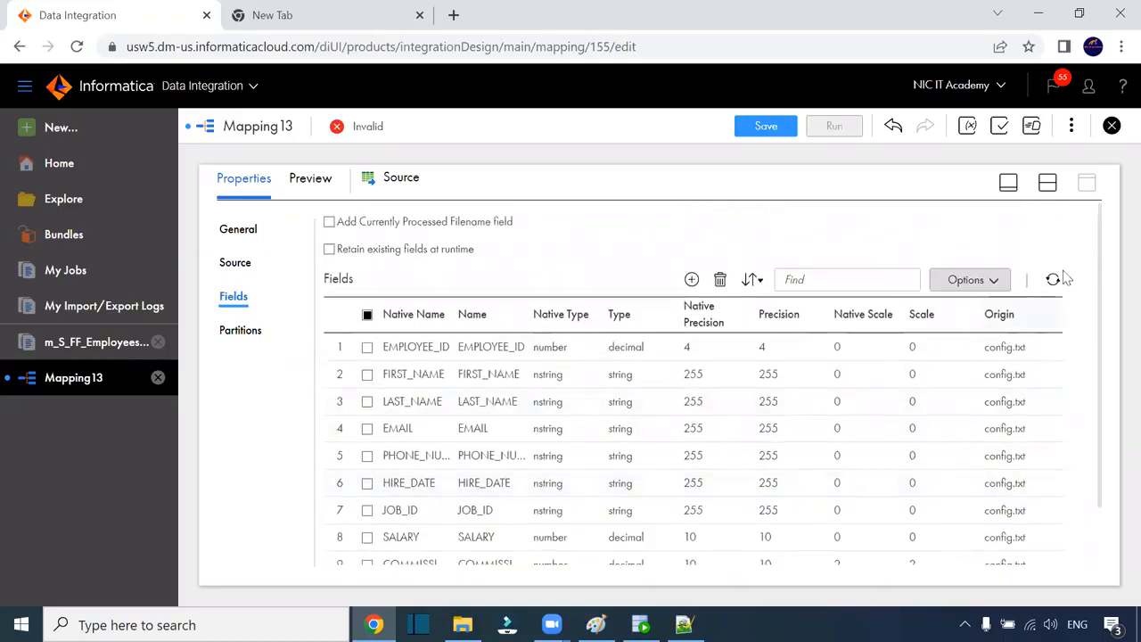
{"action": "left_click", "coordinate": [1047, 181]}
Step: Point the Target at the T_EMPLOYEES table on the Oracle_Target connection
{"action": "left_click", "coordinate": [752, 328]}
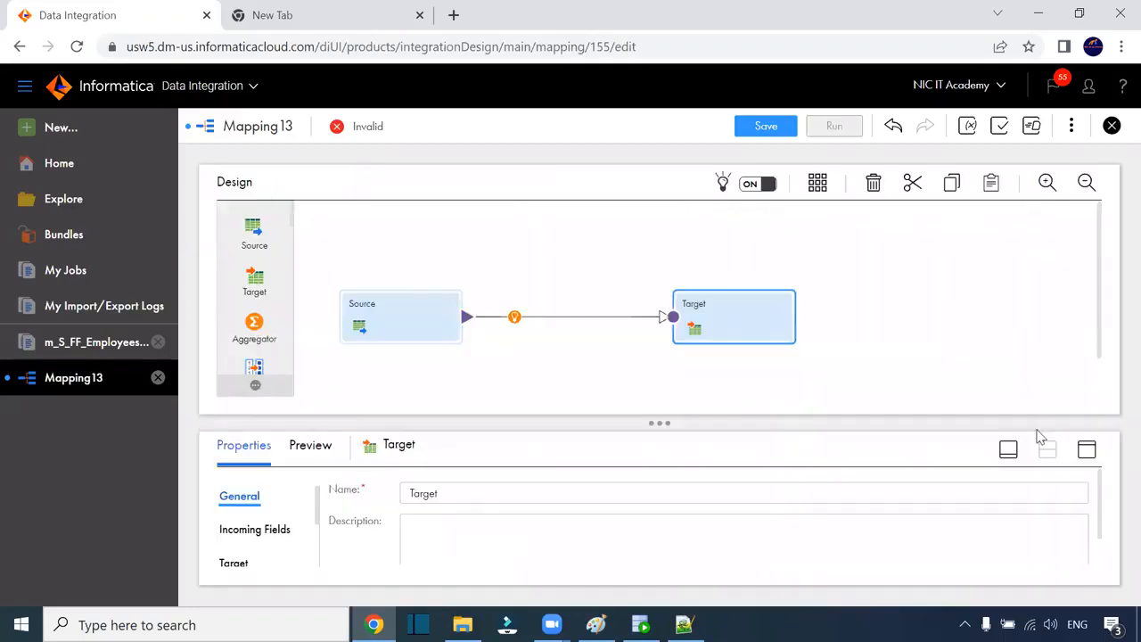
{"action": "left_click", "coordinate": [1085, 450]}
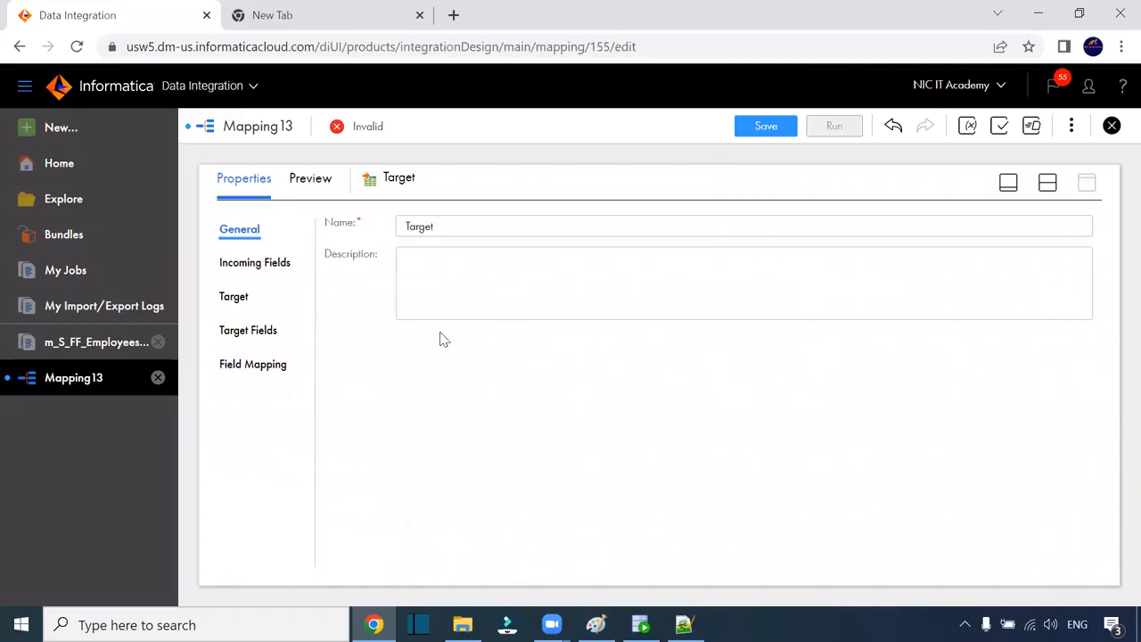
{"action": "left_click", "coordinate": [242, 301]}
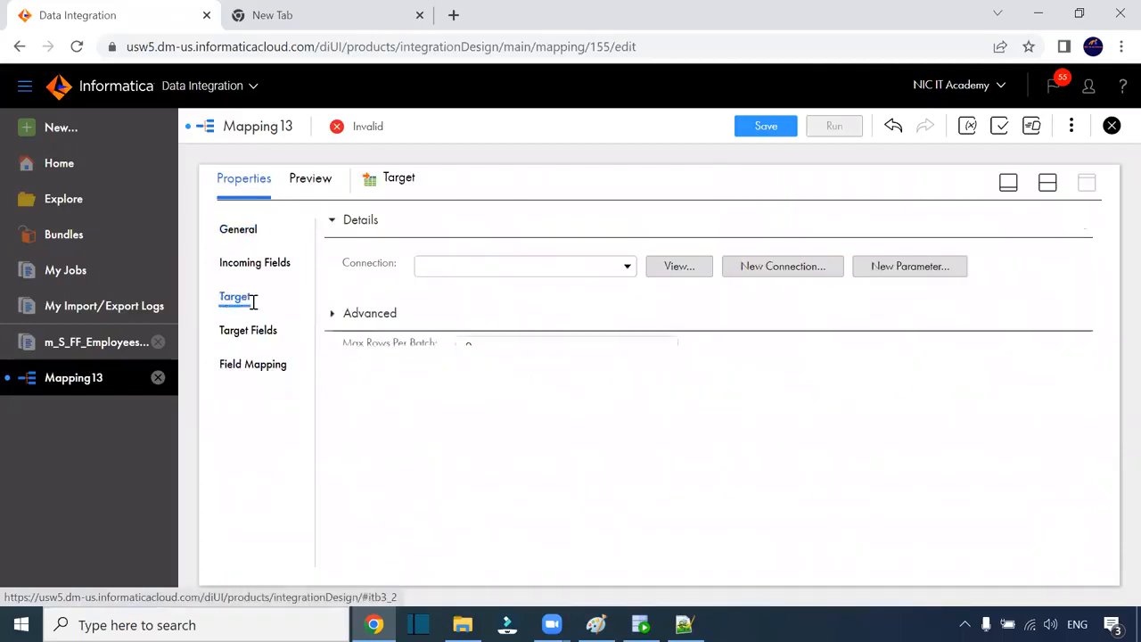
{"action": "left_click", "coordinate": [563, 269]}
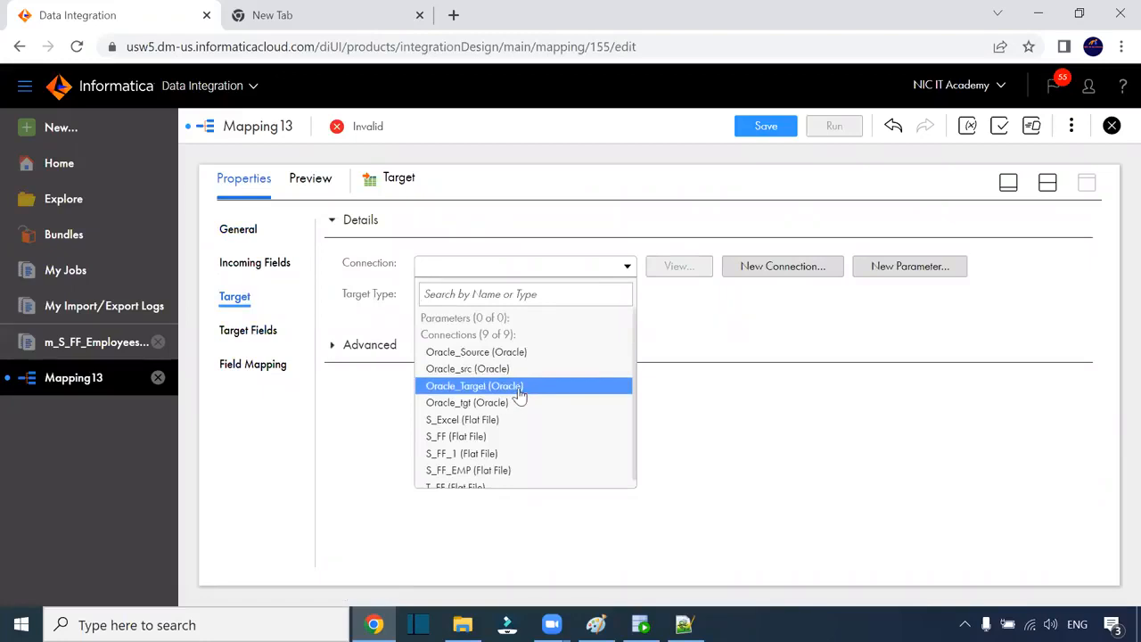
{"action": "left_click", "coordinate": [519, 392]}
{"action": "left_click", "coordinate": [668, 329]}
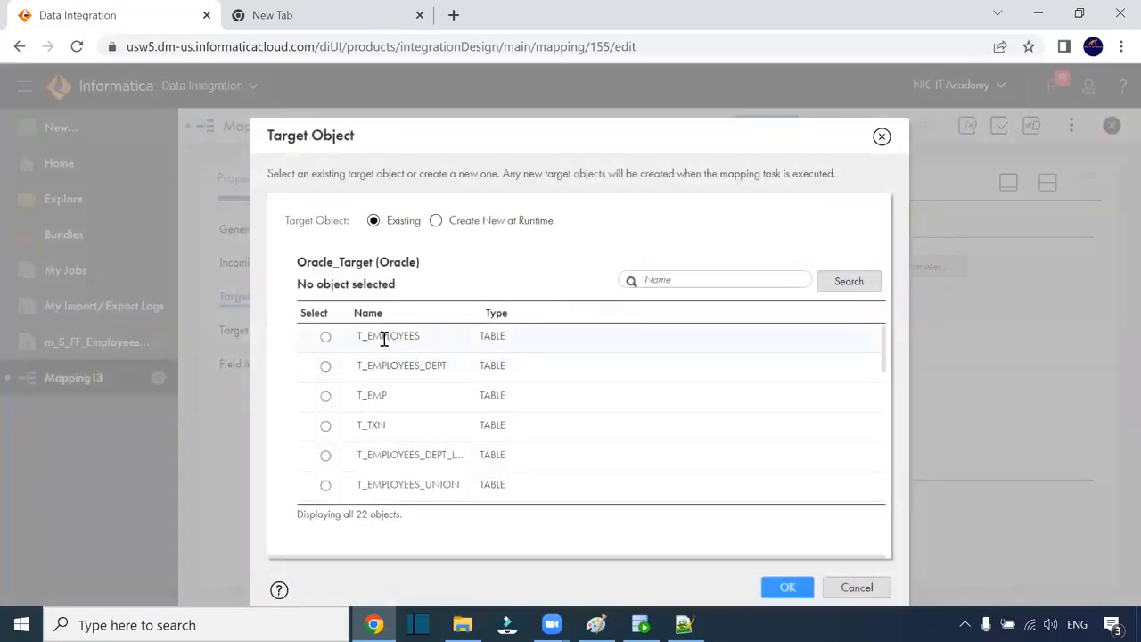
{"action": "left_click", "coordinate": [384, 339]}
{"action": "left_click", "coordinate": [787, 588]}
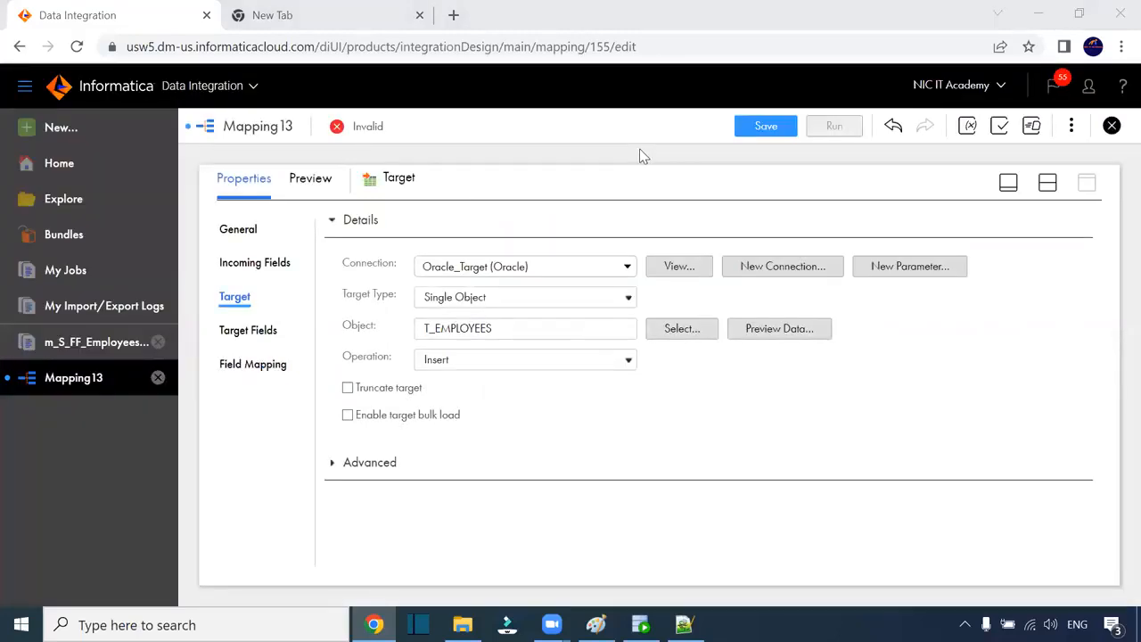
Step: Smart-map all 11 incoming fields to the T_EMPLOYEES target fields
{"action": "left_click", "coordinate": [244, 331]}
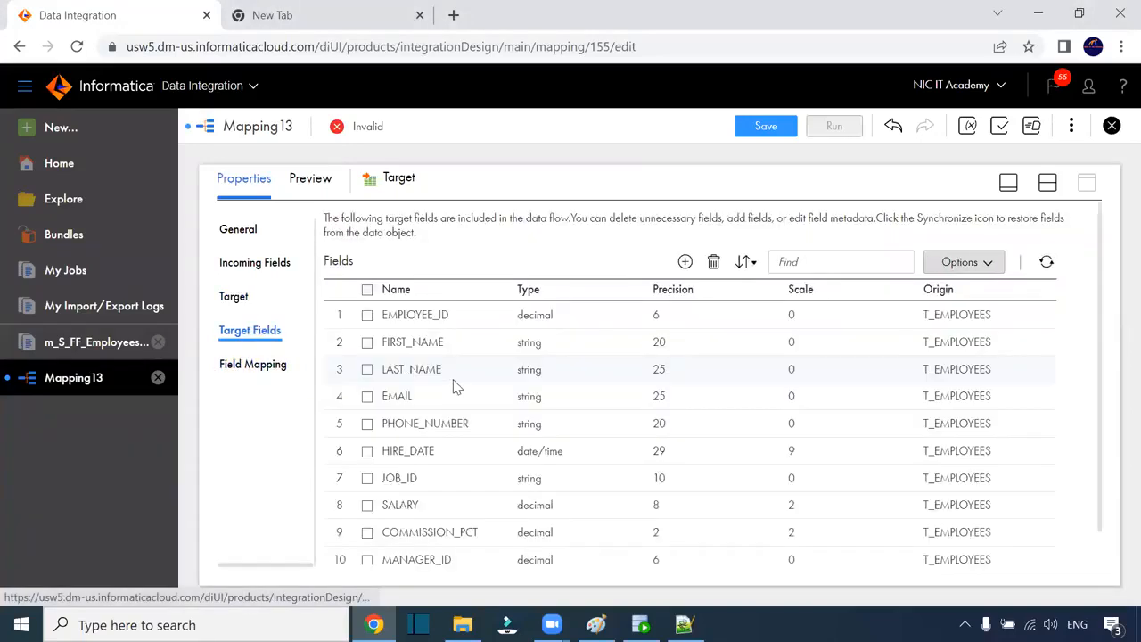
{"action": "scroll", "coordinate": [451, 385], "scroll_direction": "down", "scroll_amount": 1}
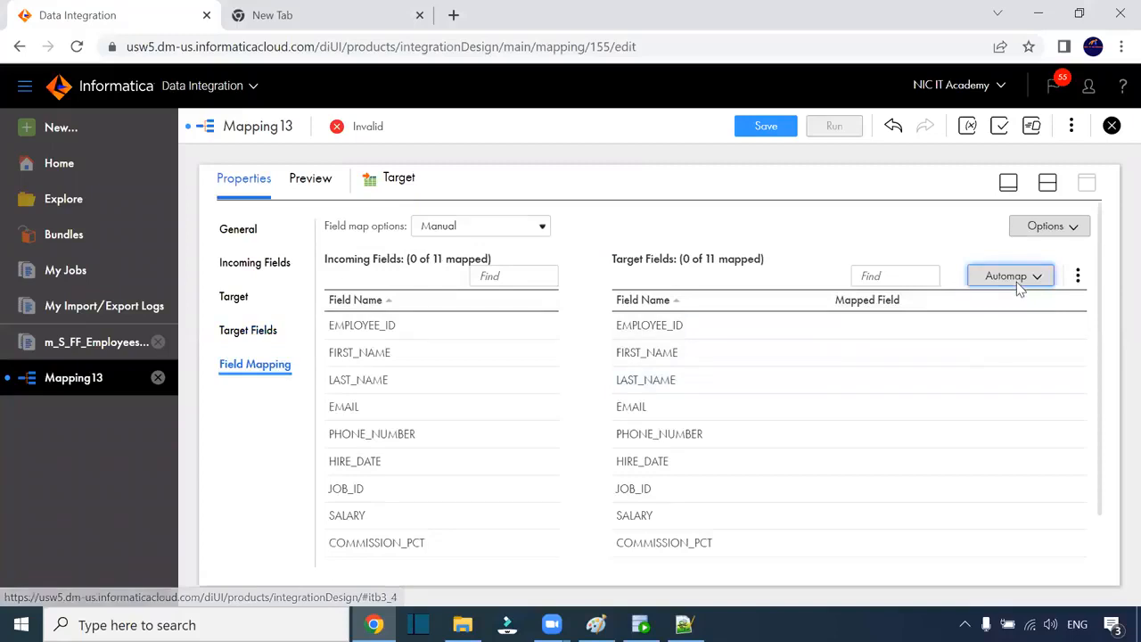
{"action": "left_click", "coordinate": [1016, 278]}
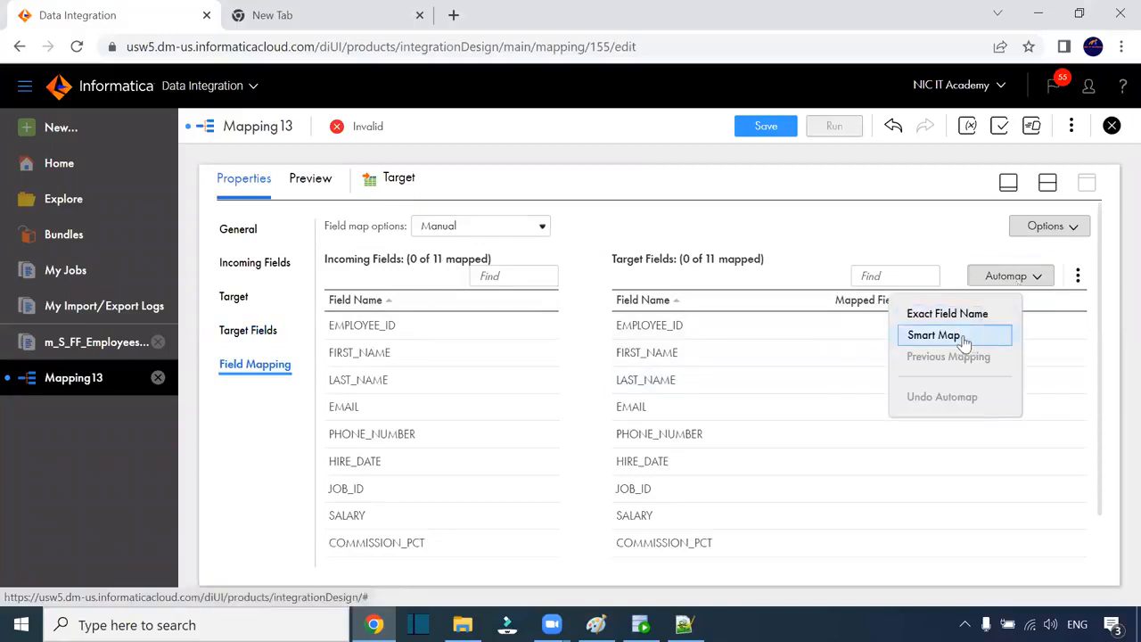
{"action": "left_click", "coordinate": [967, 345]}
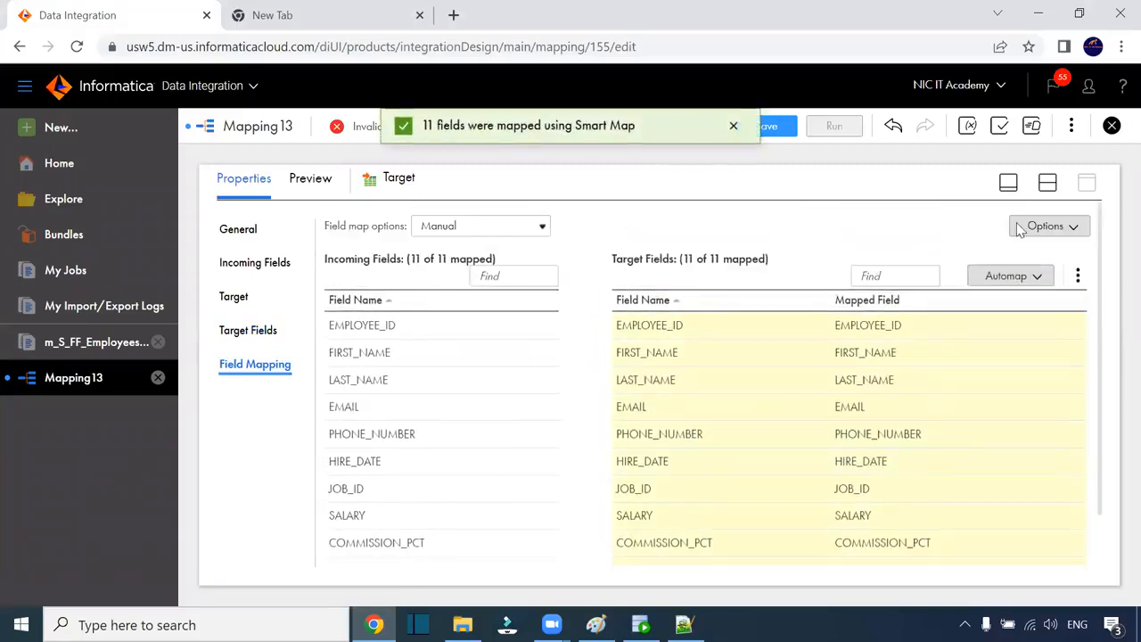
{"action": "left_click", "coordinate": [1047, 182]}
{"action": "left_click", "coordinate": [399, 307]}
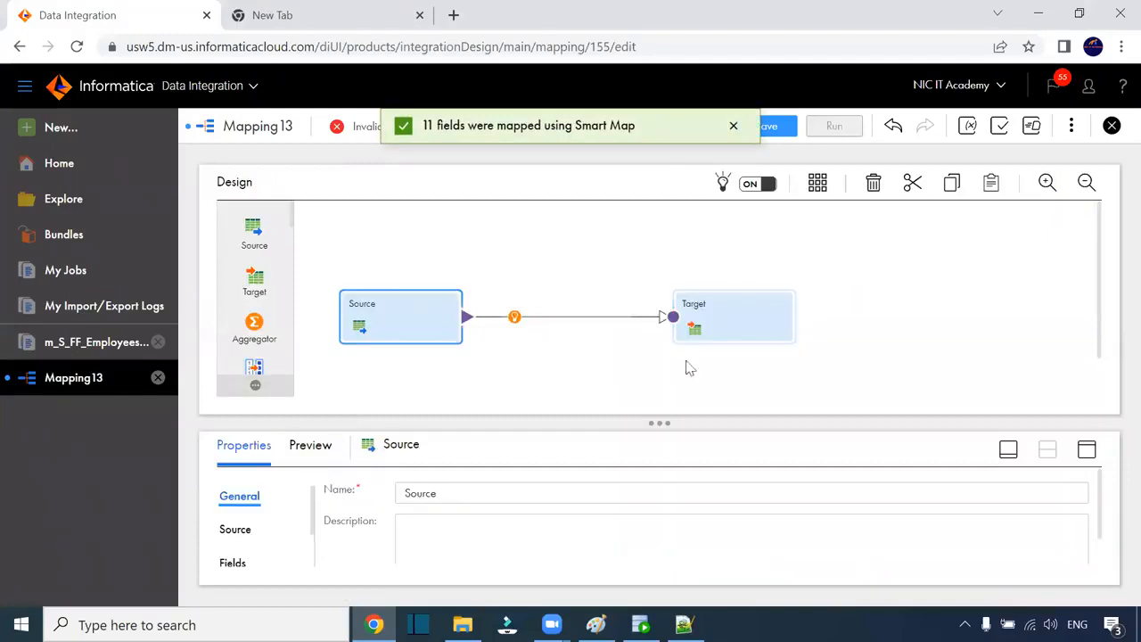
{"action": "left_click", "coordinate": [1085, 449]}
Step: Make the source fields' native metadata editable again
{"action": "left_click", "coordinate": [236, 297]}
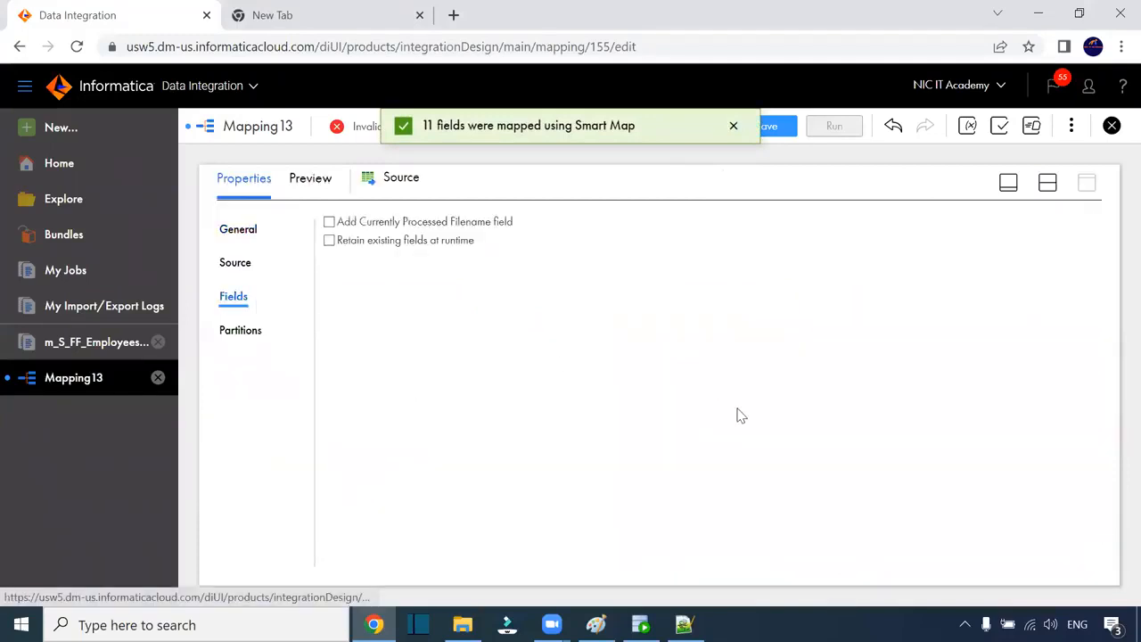
{"action": "left_click", "coordinate": [540, 417]}
{"action": "left_click", "coordinate": [539, 417]}
{"action": "left_click", "coordinate": [529, 417]}
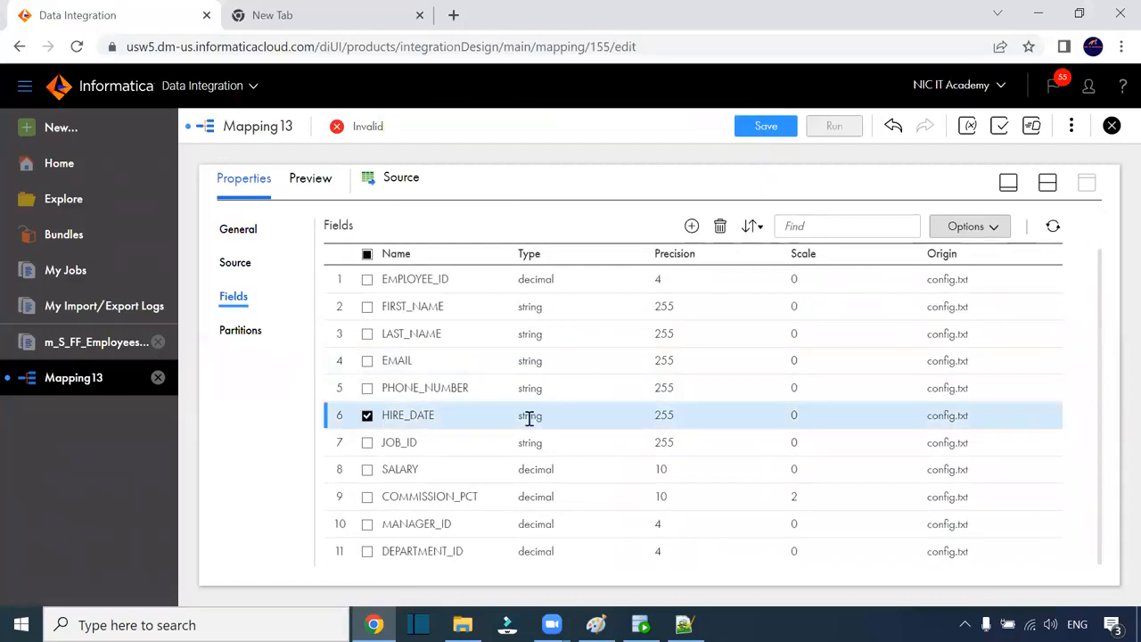
{"action": "left_click", "coordinate": [972, 228]}
{"action": "left_click", "coordinate": [980, 331]}
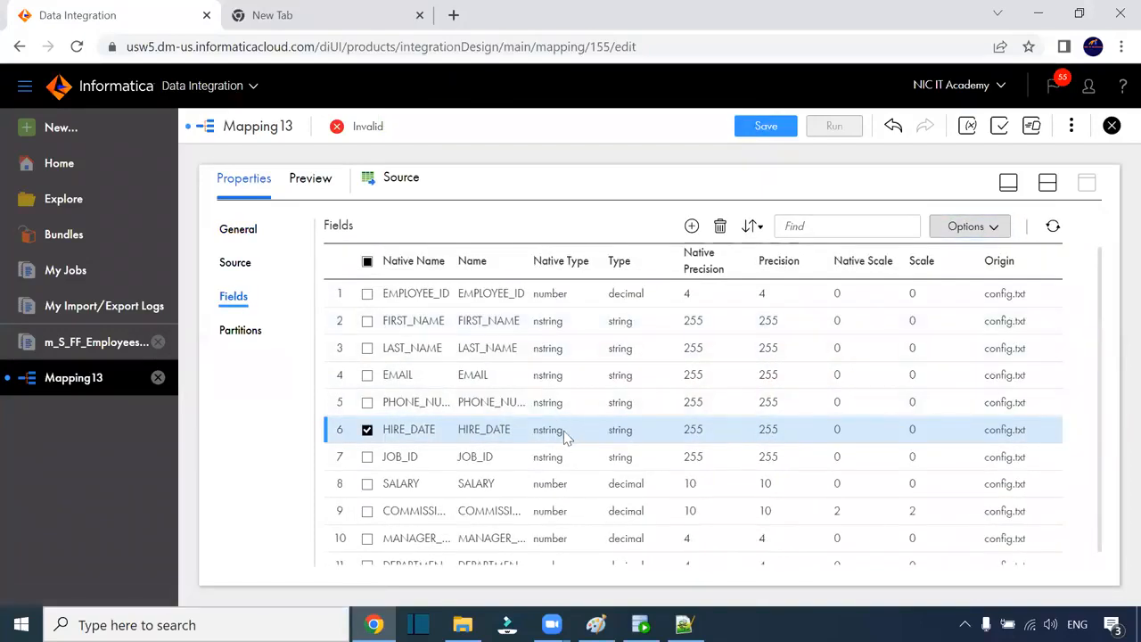
Step: Set HIRE_DATE's native type to datetime and save Mapping13
{"action": "scroll", "coordinate": [565, 435], "scroll_direction": "down", "scroll_amount": 1}
{"action": "left_click", "coordinate": [494, 437]}
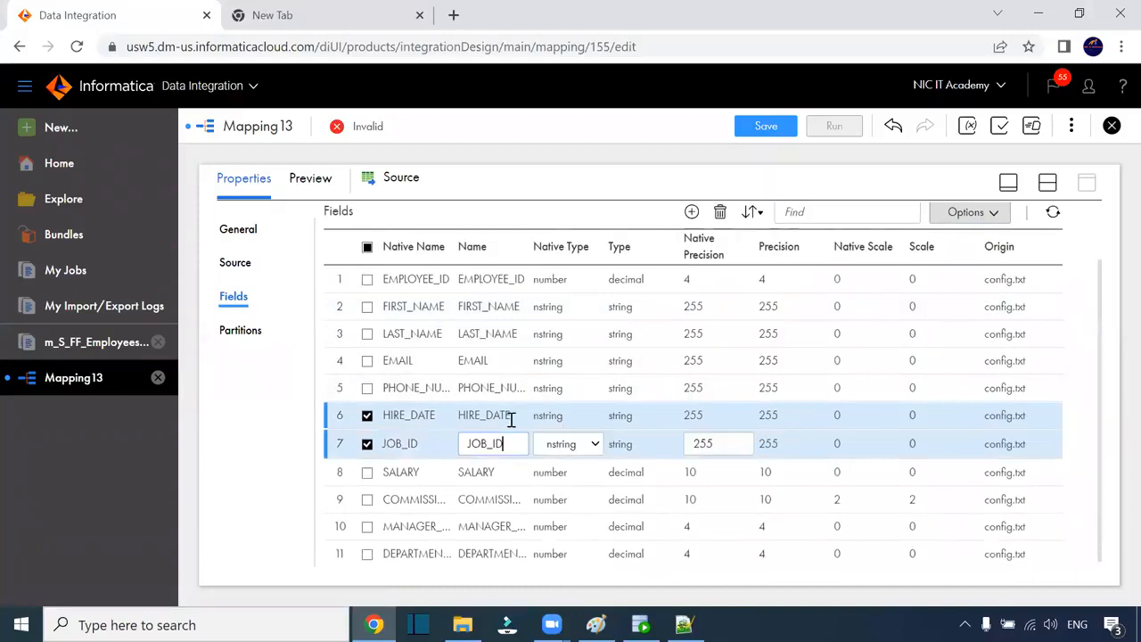
{"action": "left_click", "coordinate": [515, 419]}
{"action": "left_click", "coordinate": [548, 419]}
{"action": "left_click", "coordinate": [563, 452]}
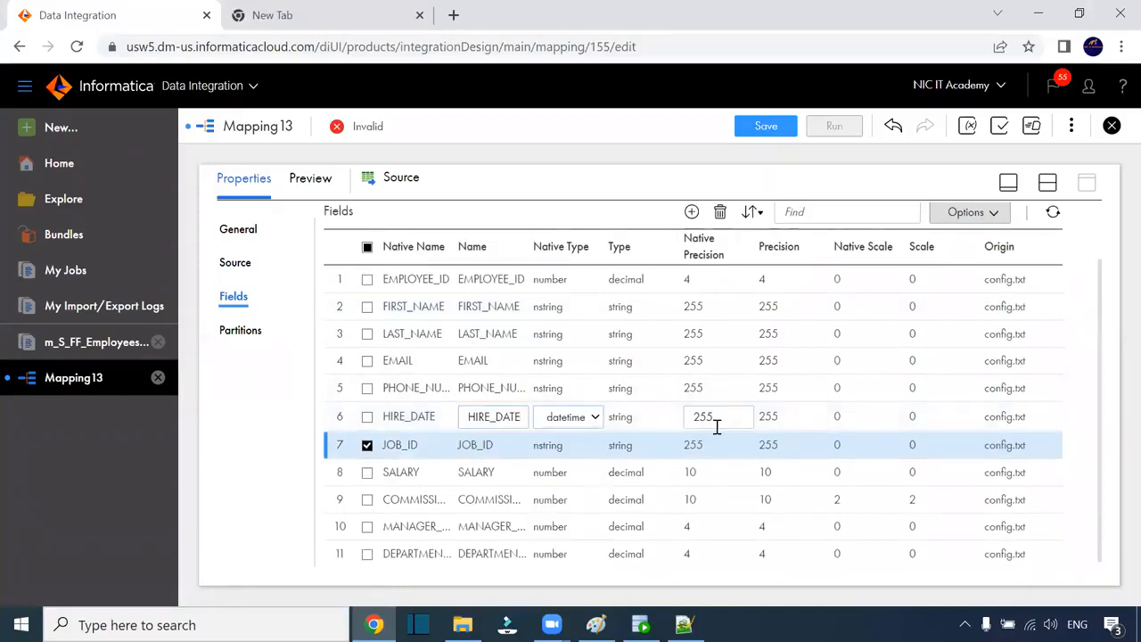
{"action": "left_click", "coordinate": [726, 461]}
{"action": "scroll", "coordinate": [774, 449], "scroll_direction": "down", "scroll_amount": 1}
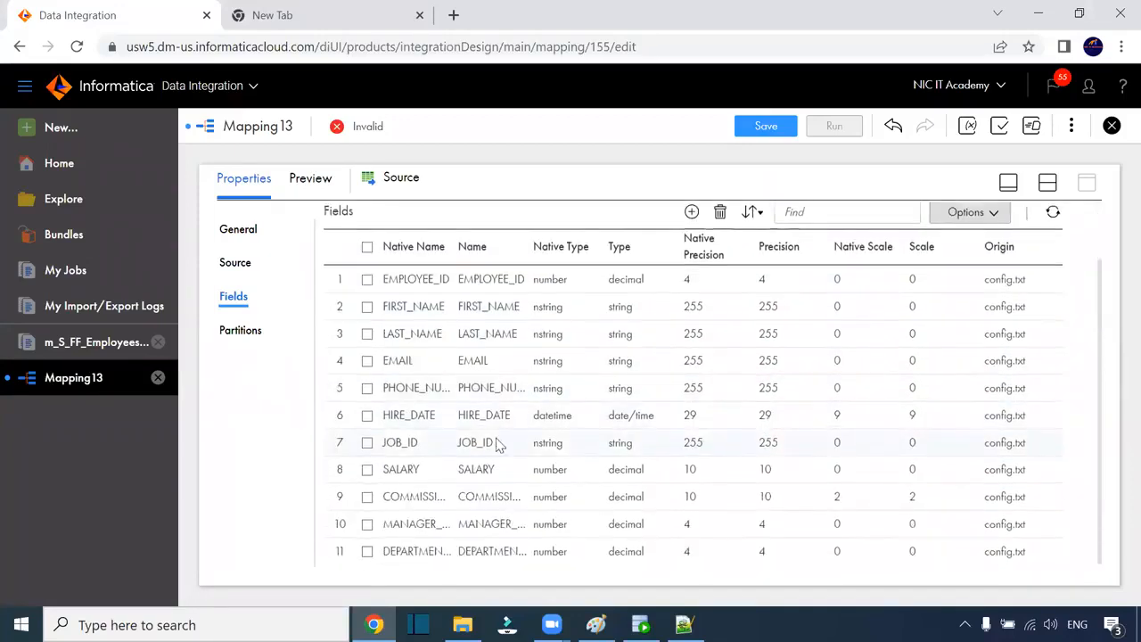
{"action": "left_click", "coordinate": [774, 131]}
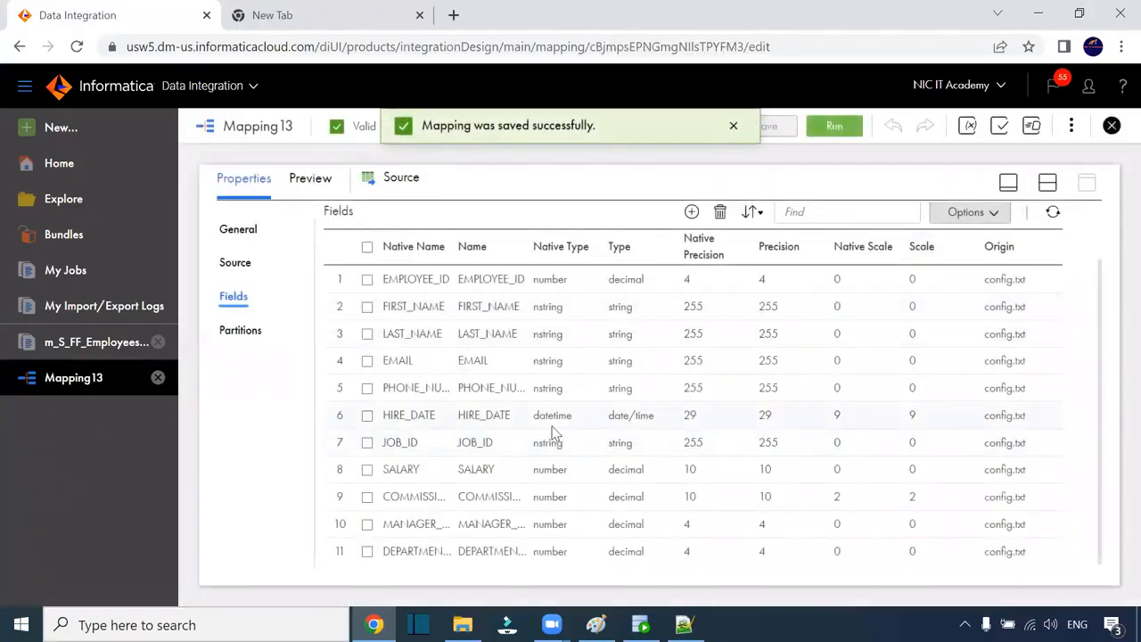
Step: Check in Notepad that S_FF_Employees1's hire dates are month-first, e.g. 06-17-2003
{"action": "left_click", "coordinate": [462, 624]}
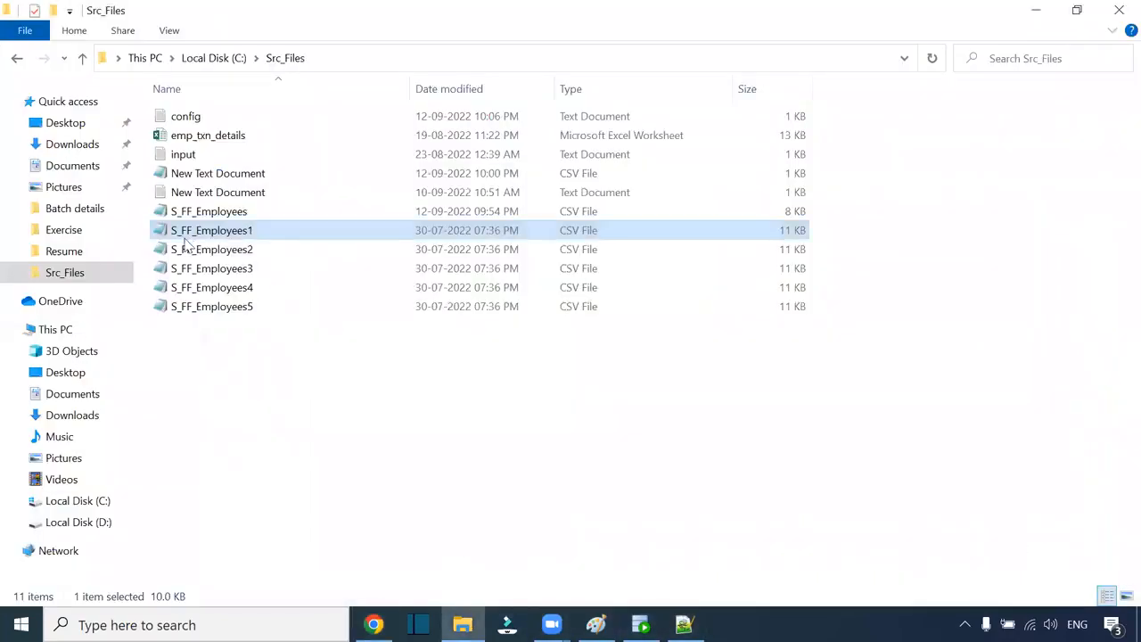
{"action": "double_click", "coordinate": [211, 231]}
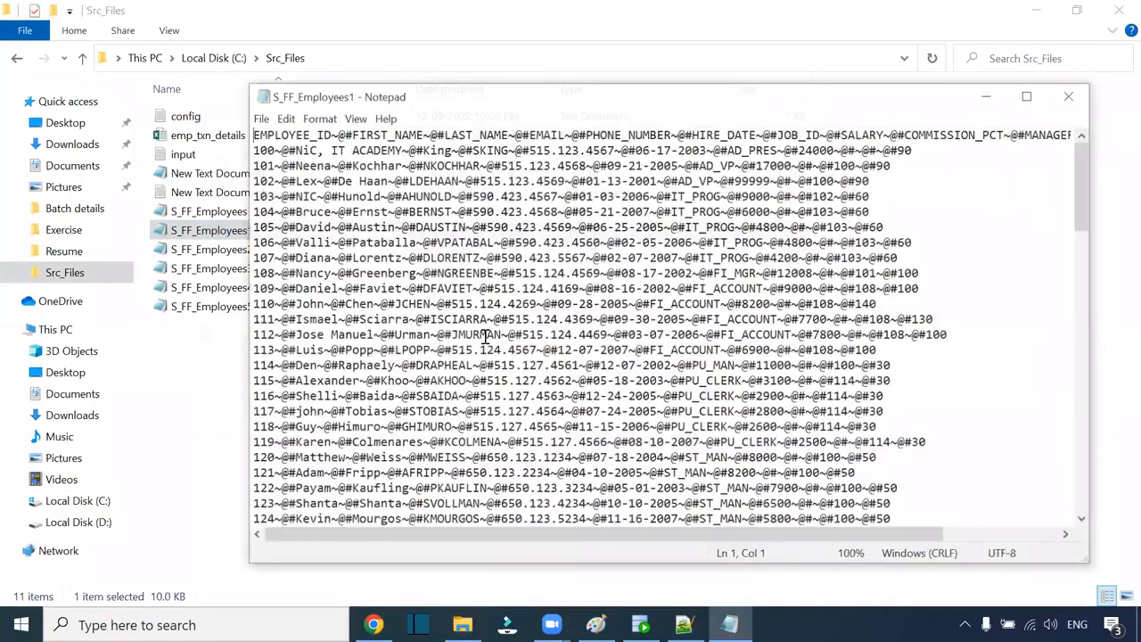
{"action": "scroll", "coordinate": [656, 198], "scroll_direction": "up", "scroll_amount": 8}
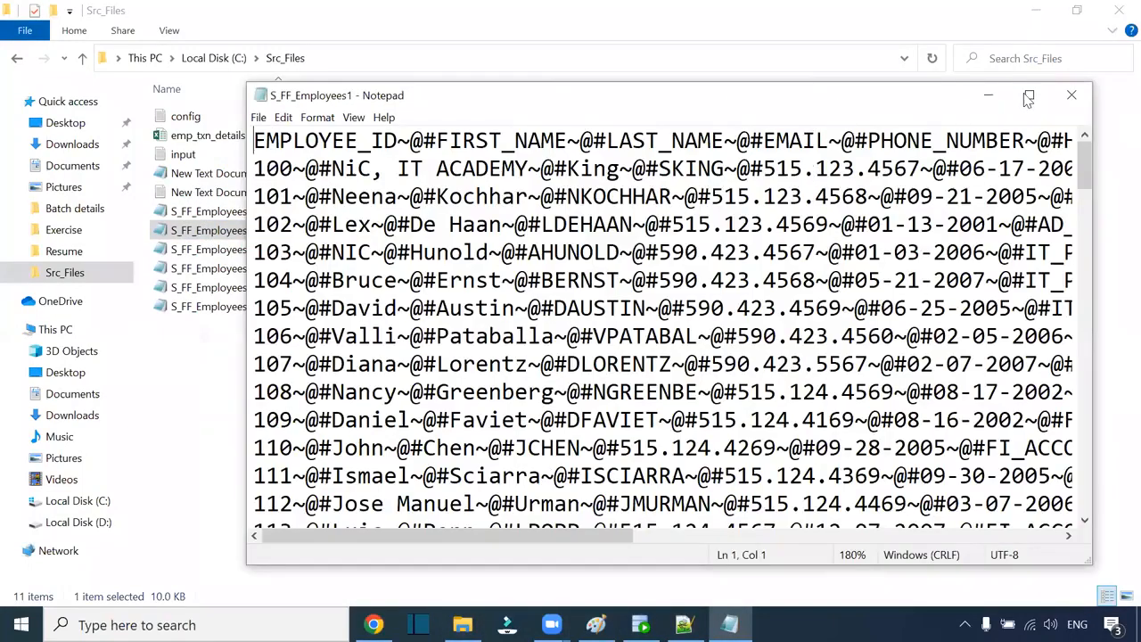
{"action": "double_click", "coordinate": [841, 96]}
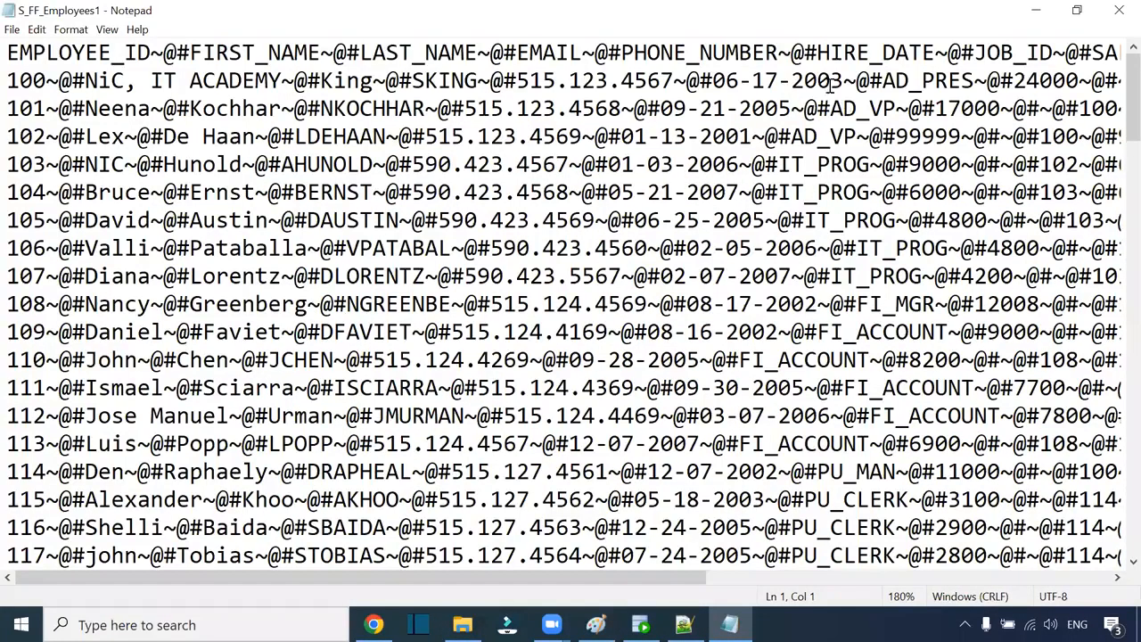
{"action": "double_click", "coordinate": [729, 81]}
{"action": "left_click_drag", "start_coordinate": [739, 82], "coordinate": [713, 82]}
{"action": "left_click", "coordinate": [1118, 10]}
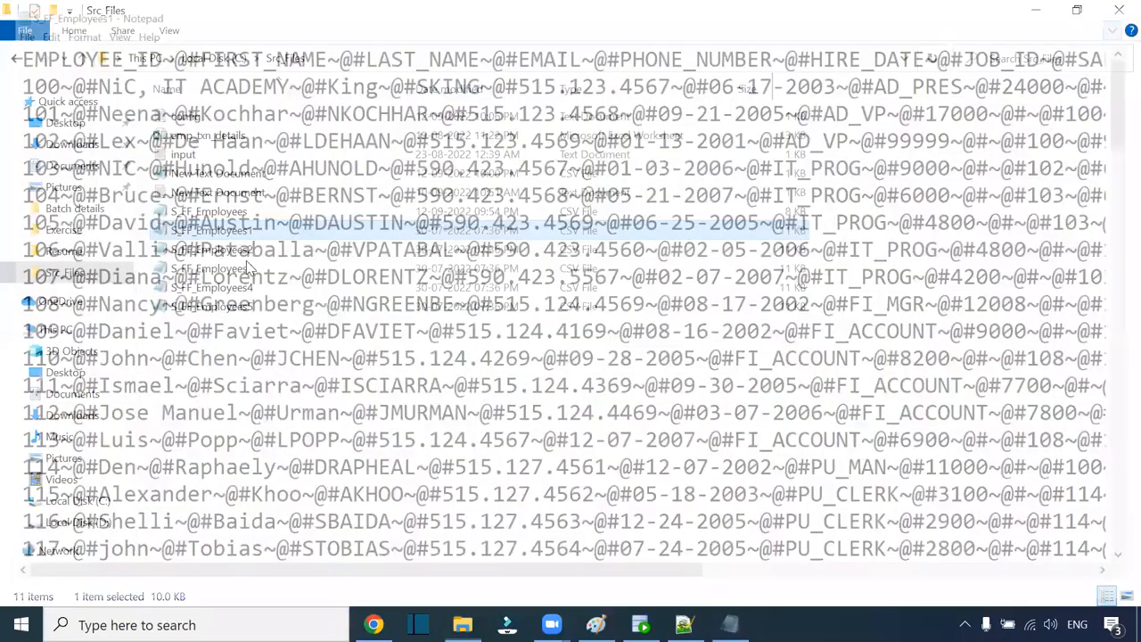
{"action": "left_click", "coordinate": [374, 624]}
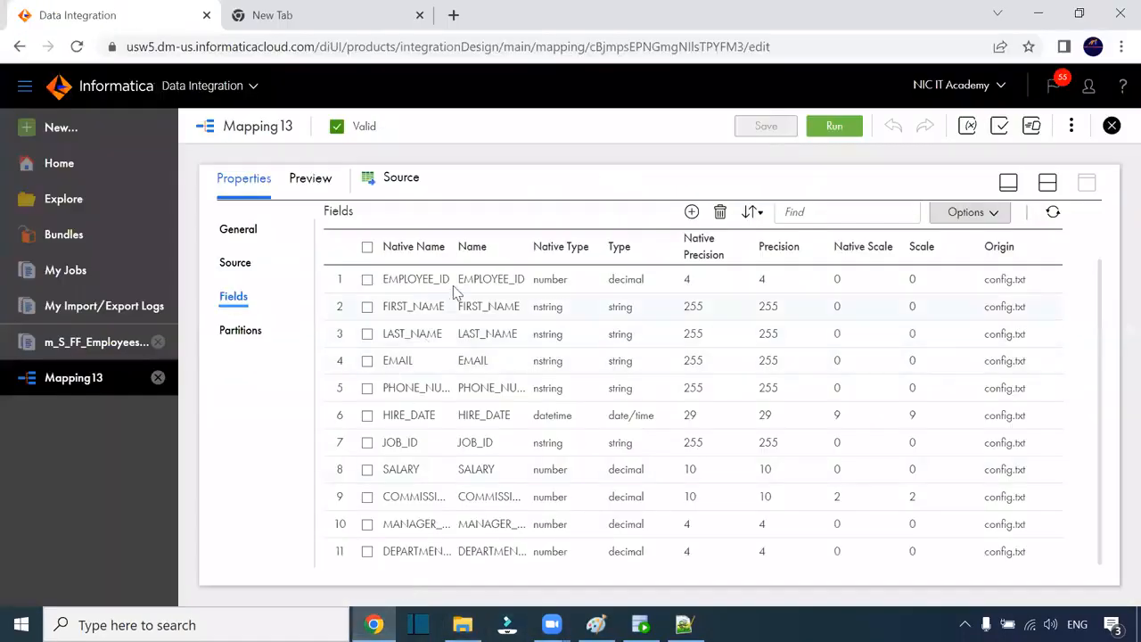
Step: Change the S_FF_1 connection's date format from dd-MM-yyyy to MM-dd-yyyy
{"action": "left_click", "coordinate": [235, 262]}
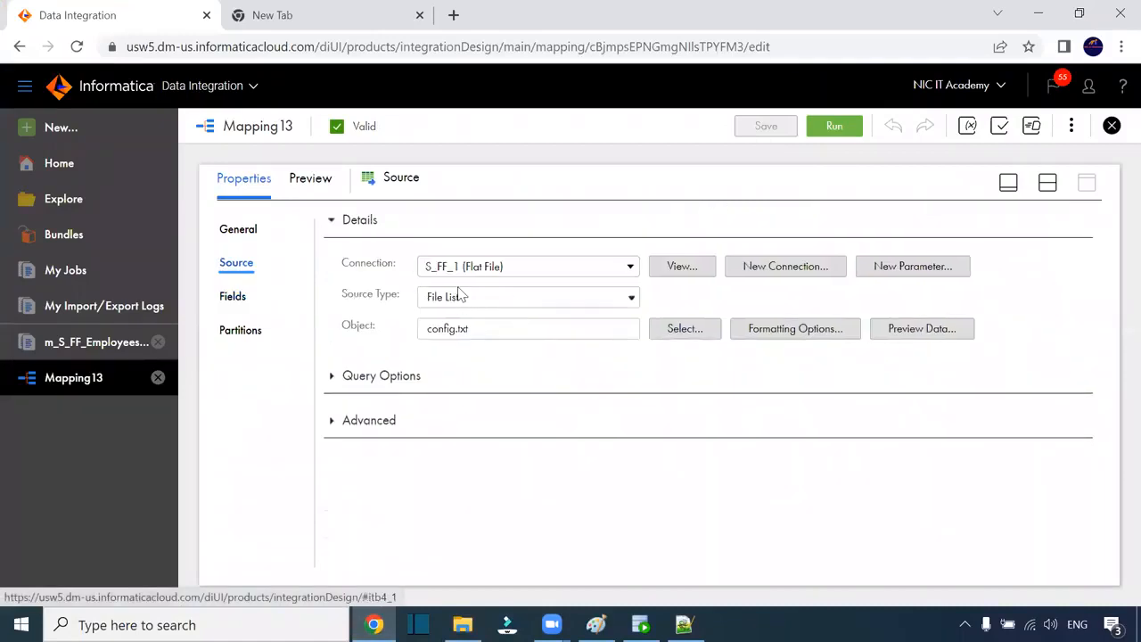
{"action": "left_click", "coordinate": [694, 273]}
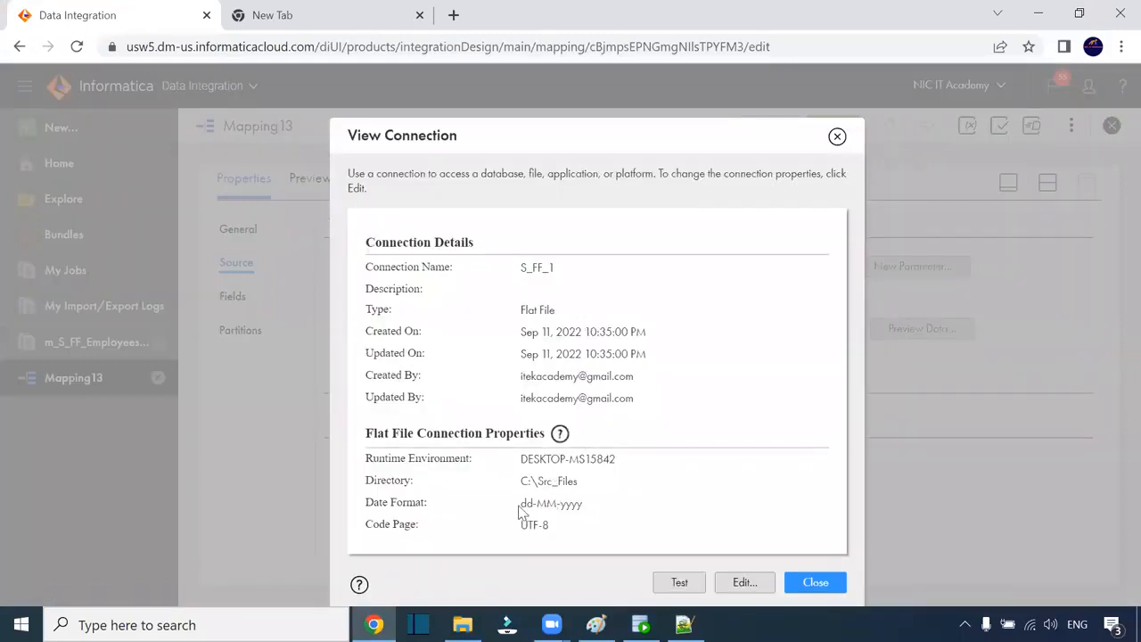
{"action": "left_click_drag", "start_coordinate": [520, 511], "coordinate": [588, 514]}
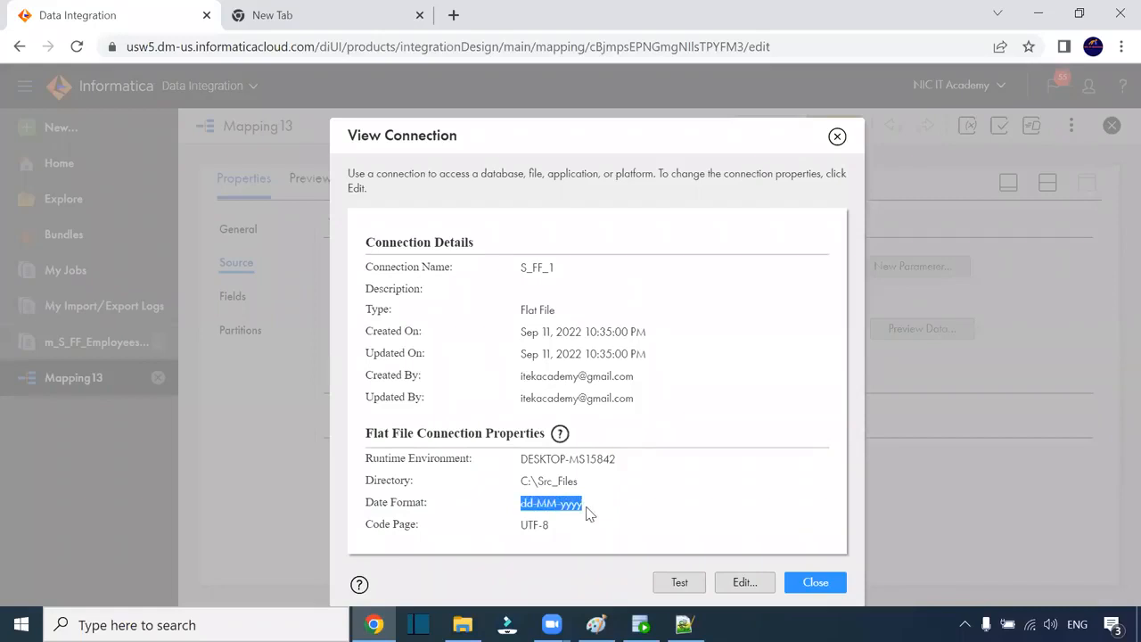
{"action": "left_click", "coordinate": [747, 583]}
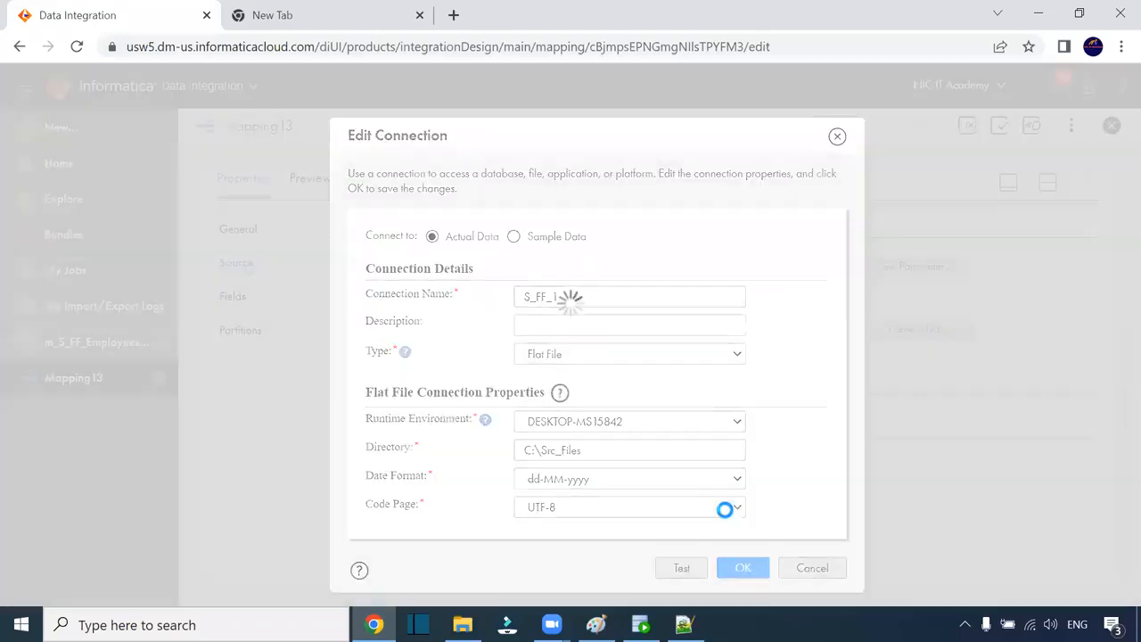
{"action": "left_click", "coordinate": [628, 482]}
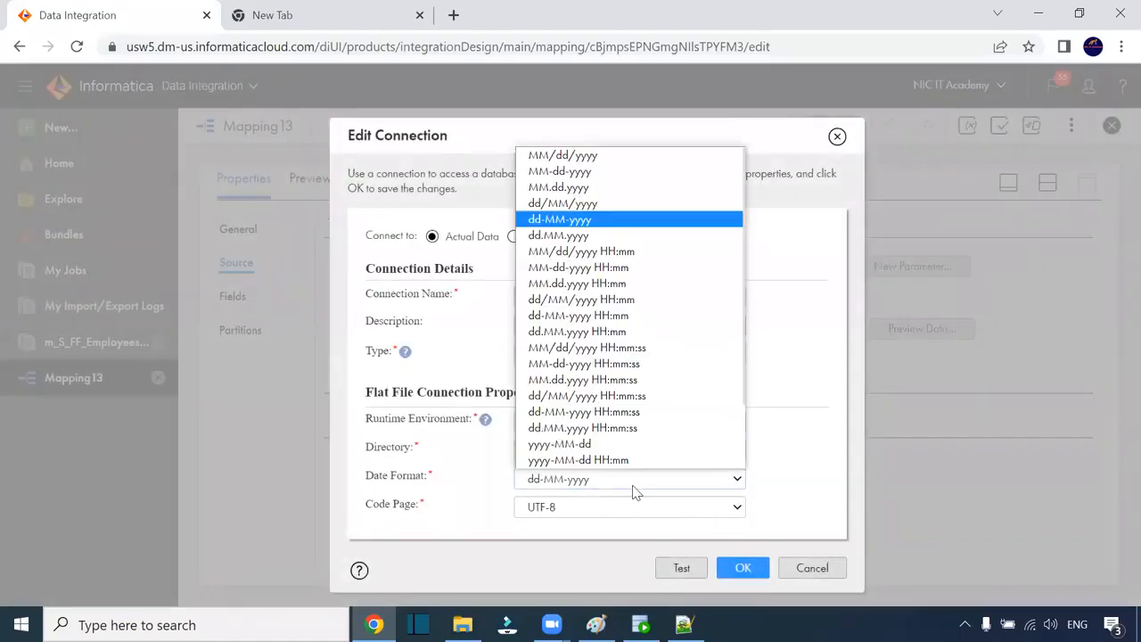
{"action": "scroll", "coordinate": [580, 356], "scroll_direction": "down", "scroll_amount": 1}
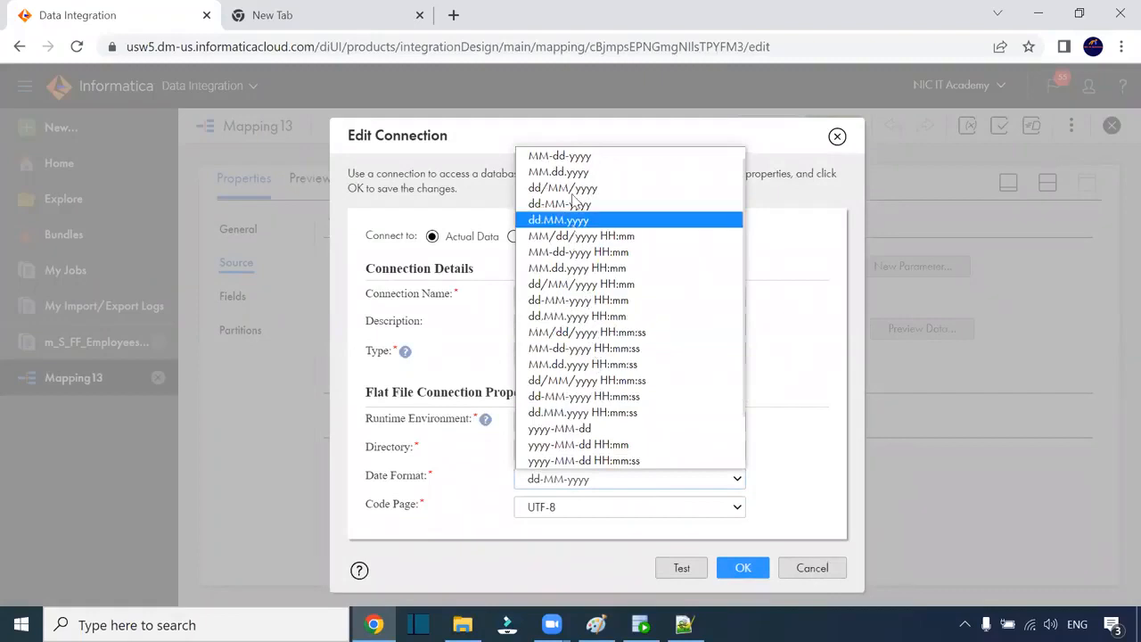
{"action": "left_click", "coordinate": [570, 157]}
{"action": "left_click", "coordinate": [743, 568]}
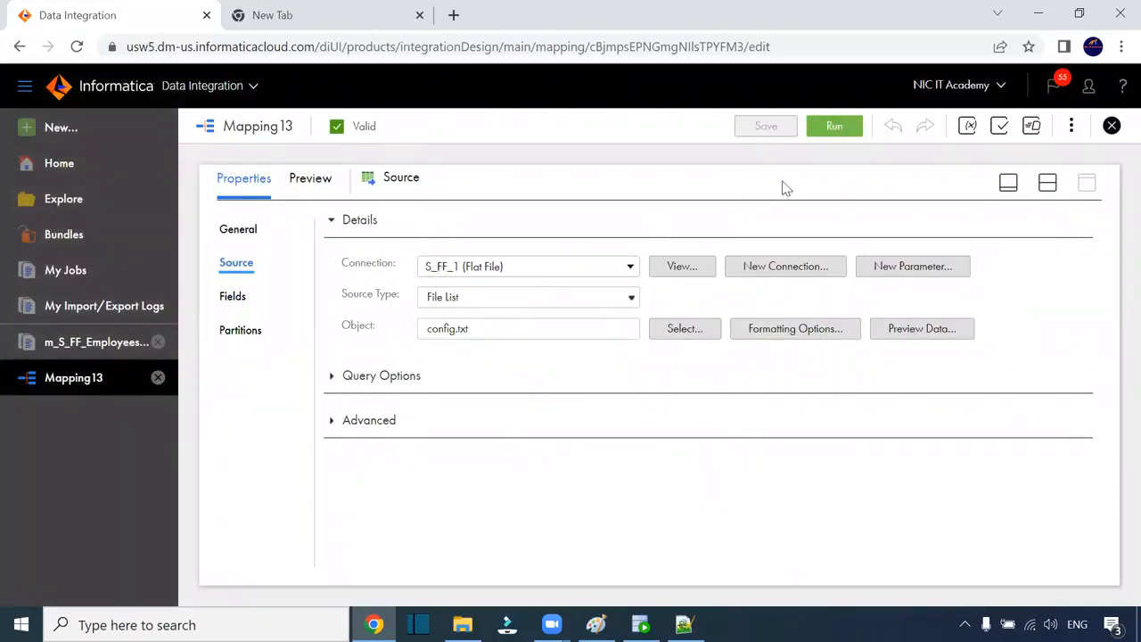
{"action": "left_click", "coordinate": [834, 130]}
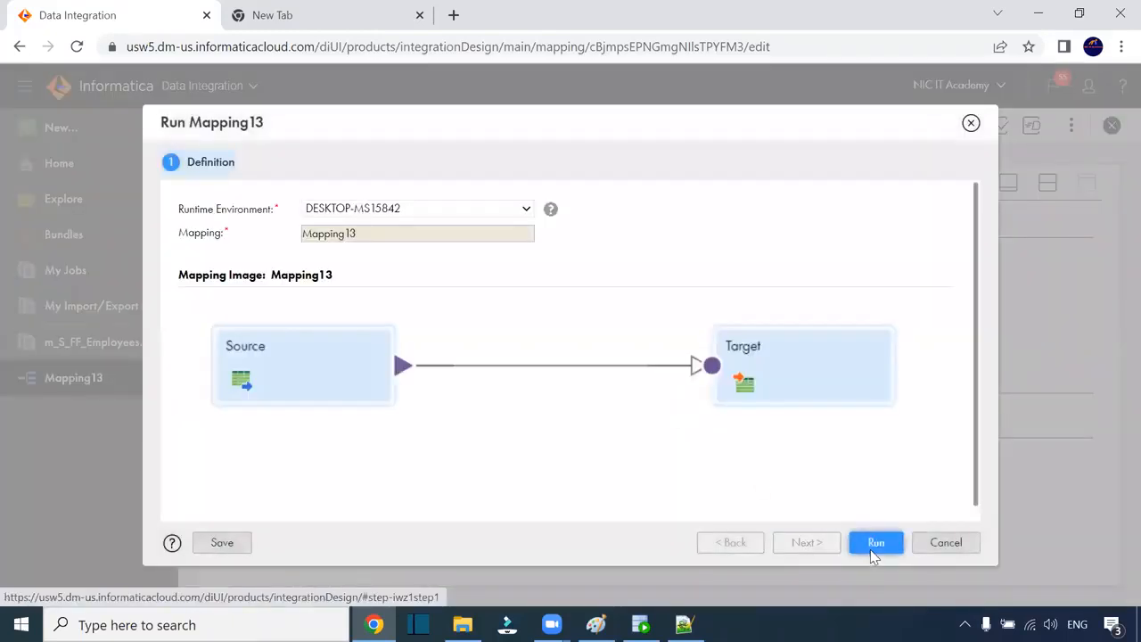
Step: Run Mapping13 and confirm in My Jobs that Mapping13-1 loaded 535 rows successfully
{"action": "left_click", "coordinate": [873, 542]}
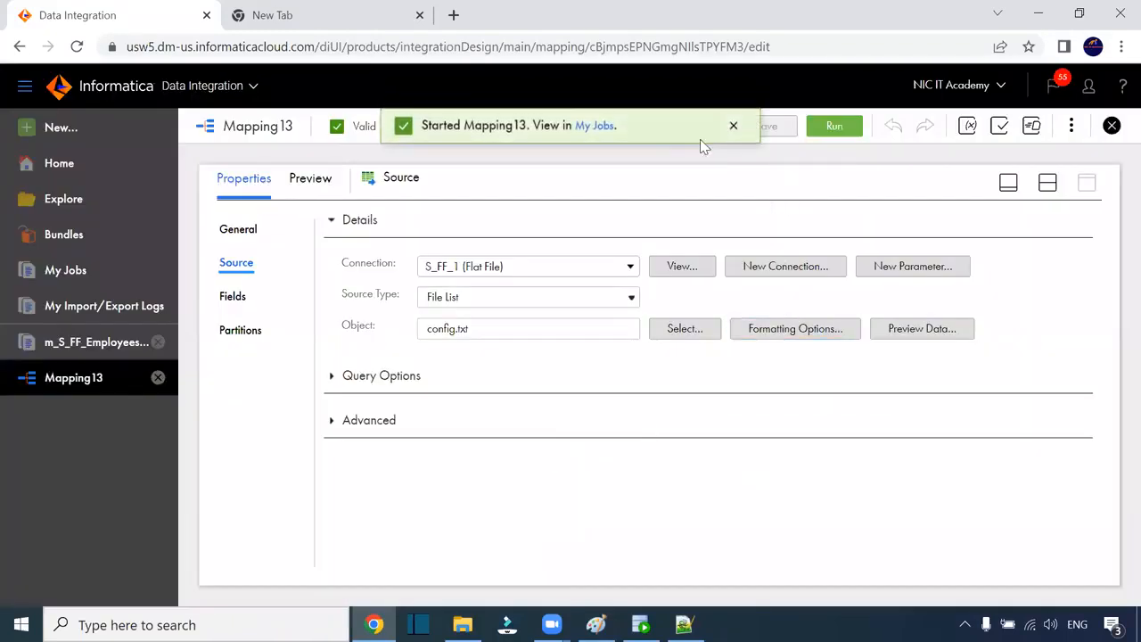
{"action": "left_click", "coordinate": [597, 127]}
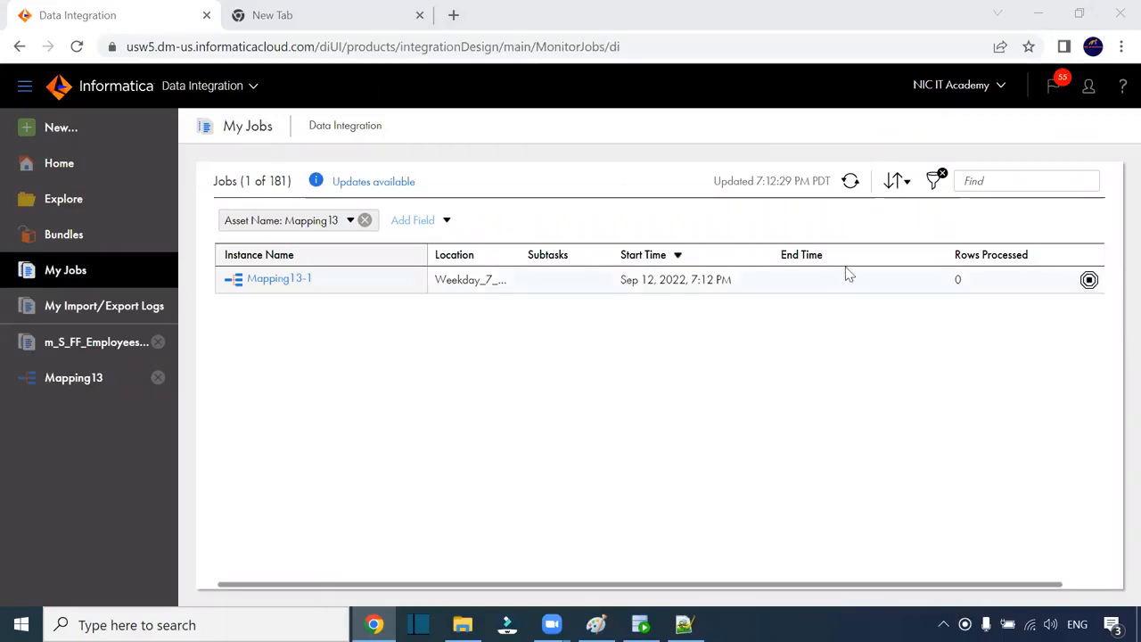
{"action": "left_click", "coordinate": [850, 182]}
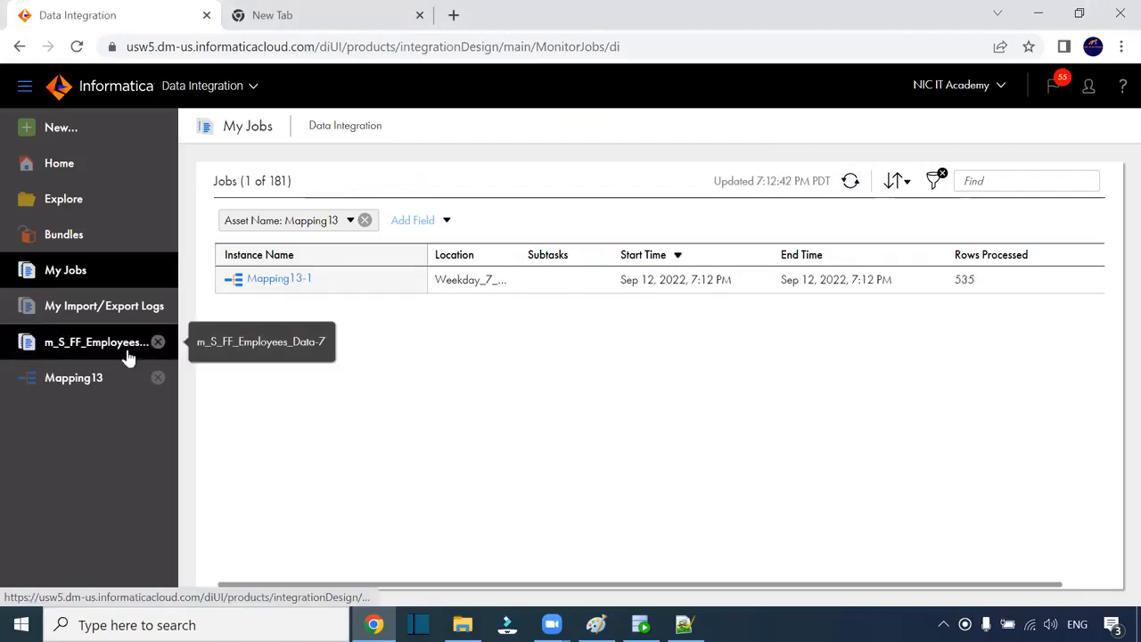
{"action": "double_click", "coordinate": [963, 280]}
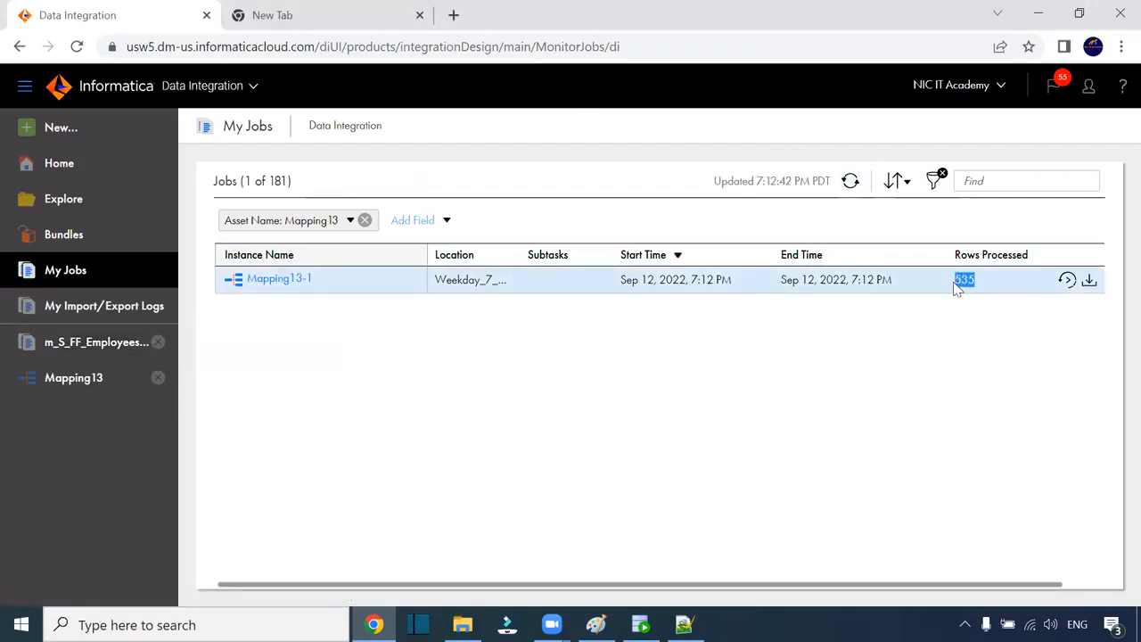
{"action": "left_click", "coordinate": [280, 279]}
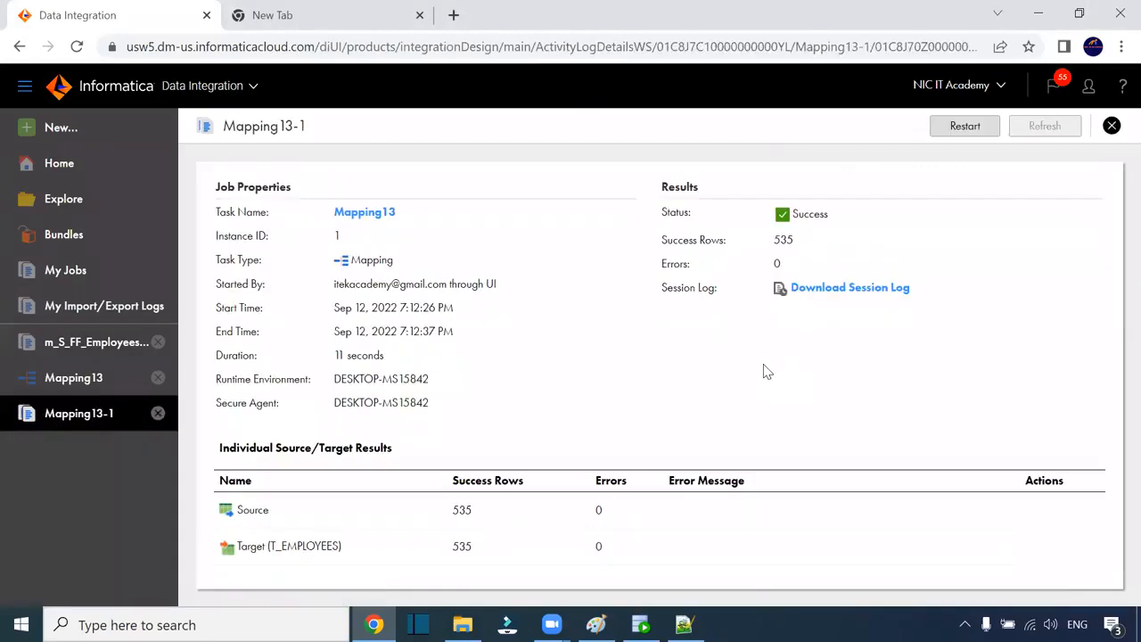
{"action": "double_click", "coordinate": [448, 515]}
{"action": "left_click", "coordinate": [463, 624]}
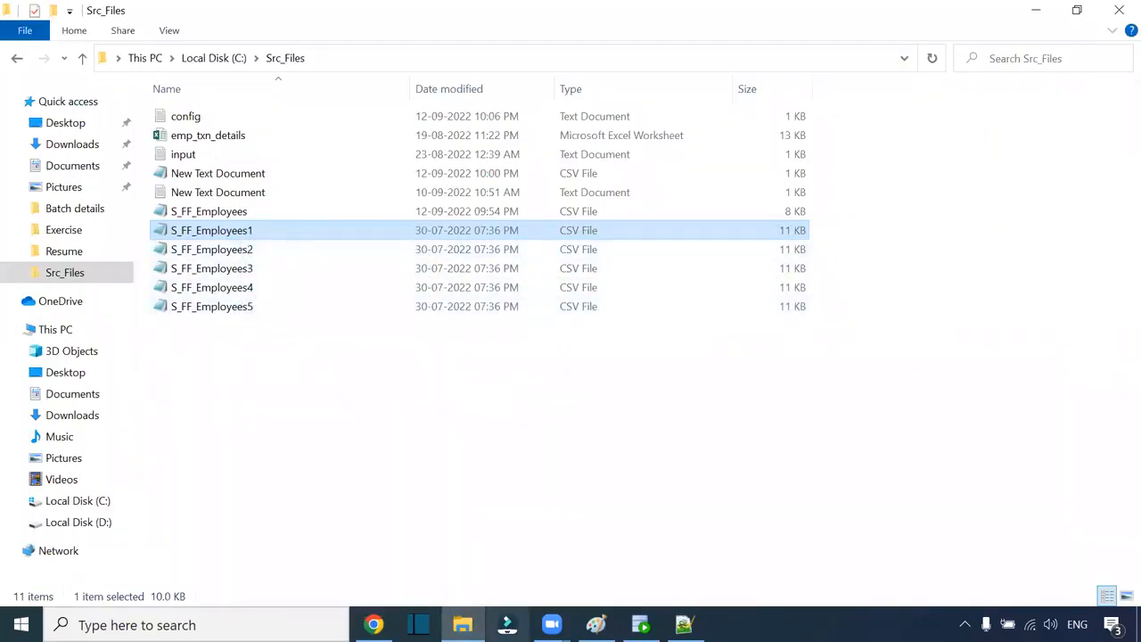
Step: Recheck the source's 535 success rows on the Mapping13-1 job page
{"action": "left_click", "coordinate": [374, 624]}
{"action": "left_click_drag", "start_coordinate": [472, 512], "coordinate": [445, 520]}
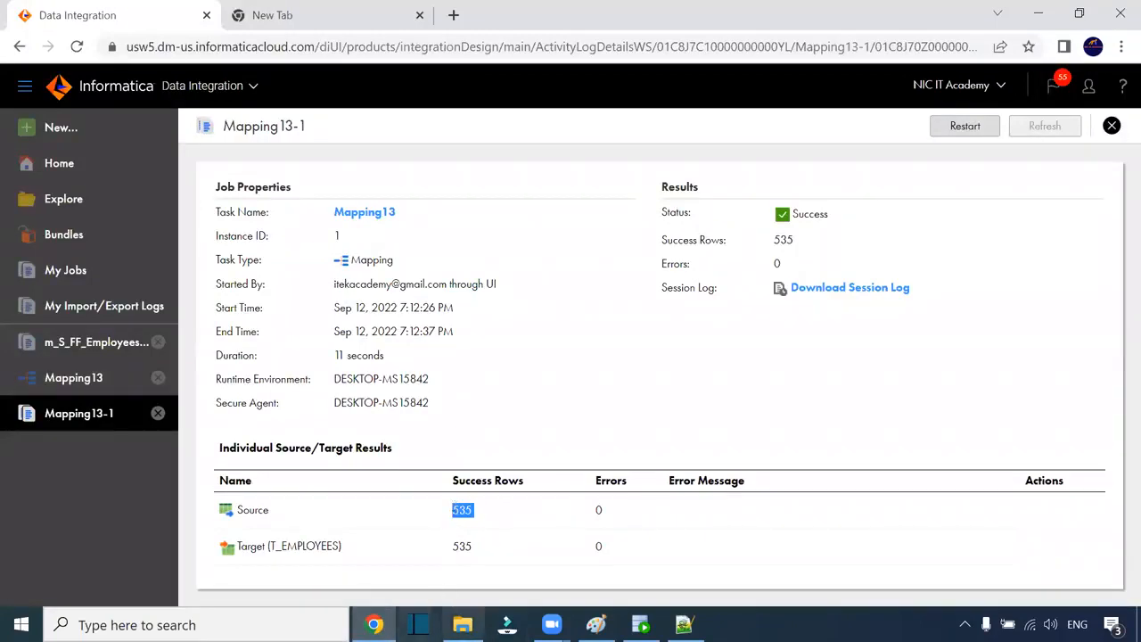
{"action": "left_click", "coordinate": [463, 624]}
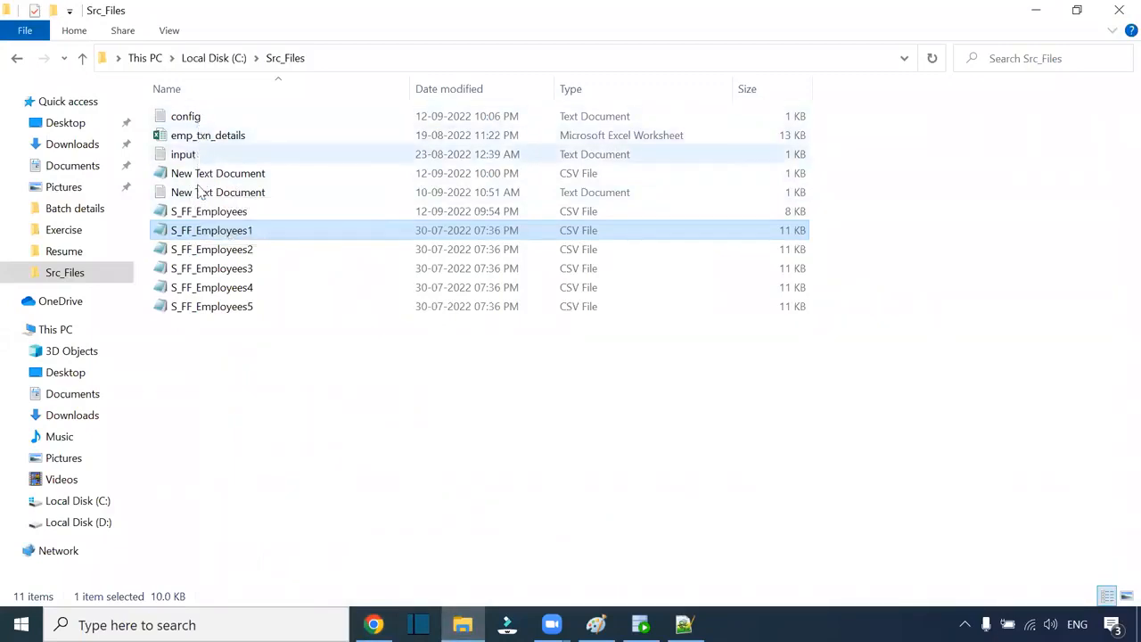
Step: Delete the last two file entries from the config list file and save it
{"action": "double_click", "coordinate": [203, 117]}
{"action": "left_click_drag", "start_coordinate": [409, 195], "coordinate": [236, 179]}
{"action": "key", "text": "BackSpace"}
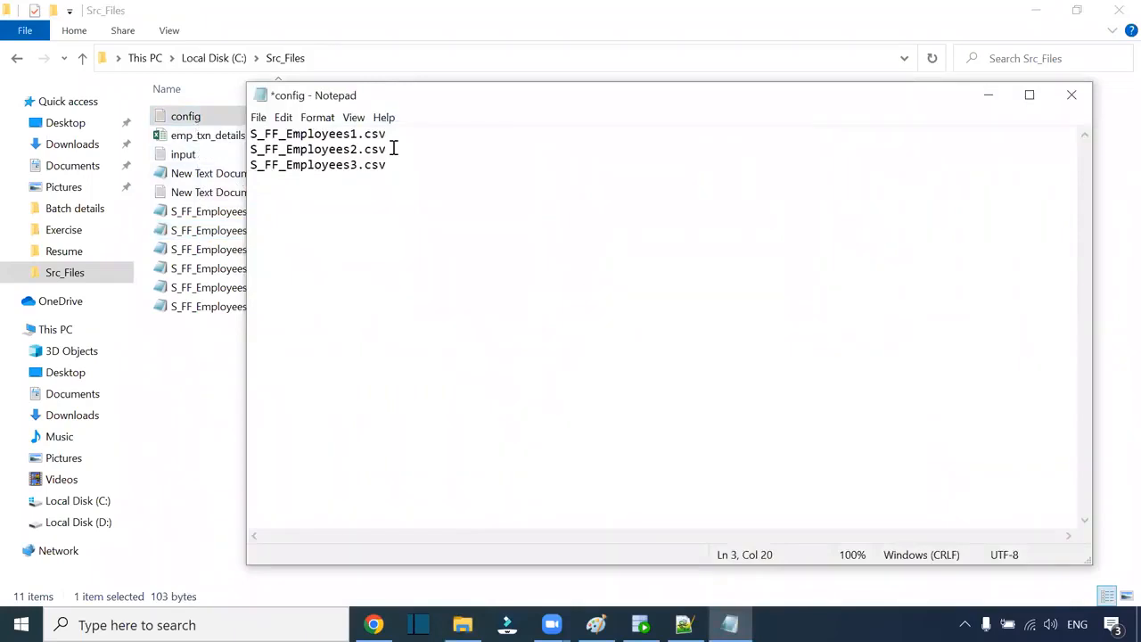
{"action": "left_click", "coordinate": [259, 118]}
{"action": "left_click", "coordinate": [283, 191]}
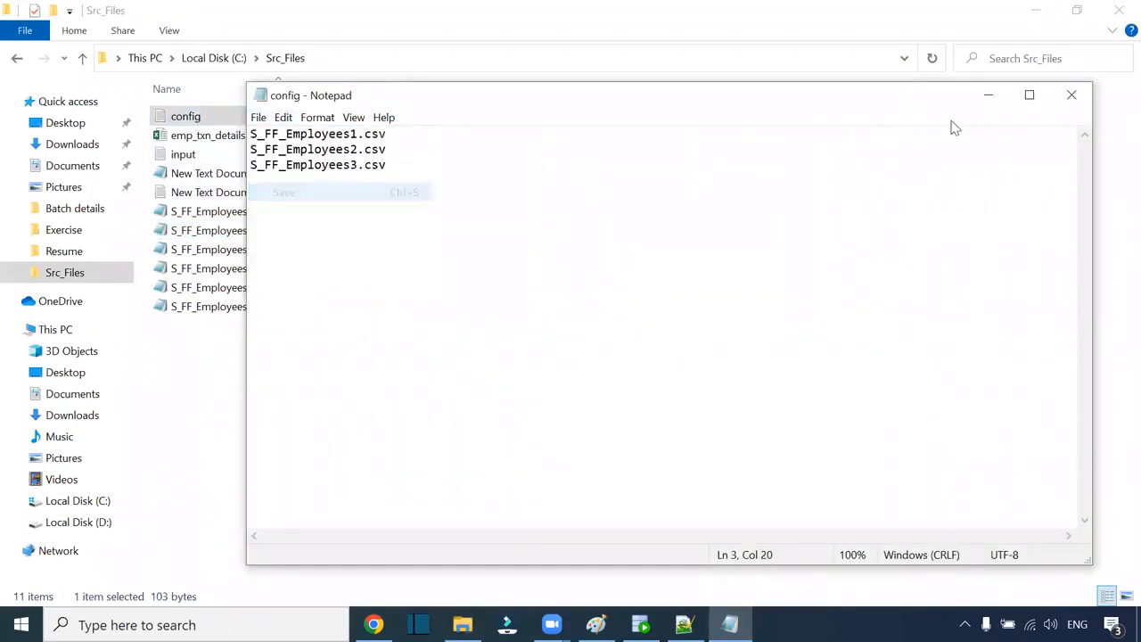
{"action": "left_click", "coordinate": [1072, 96]}
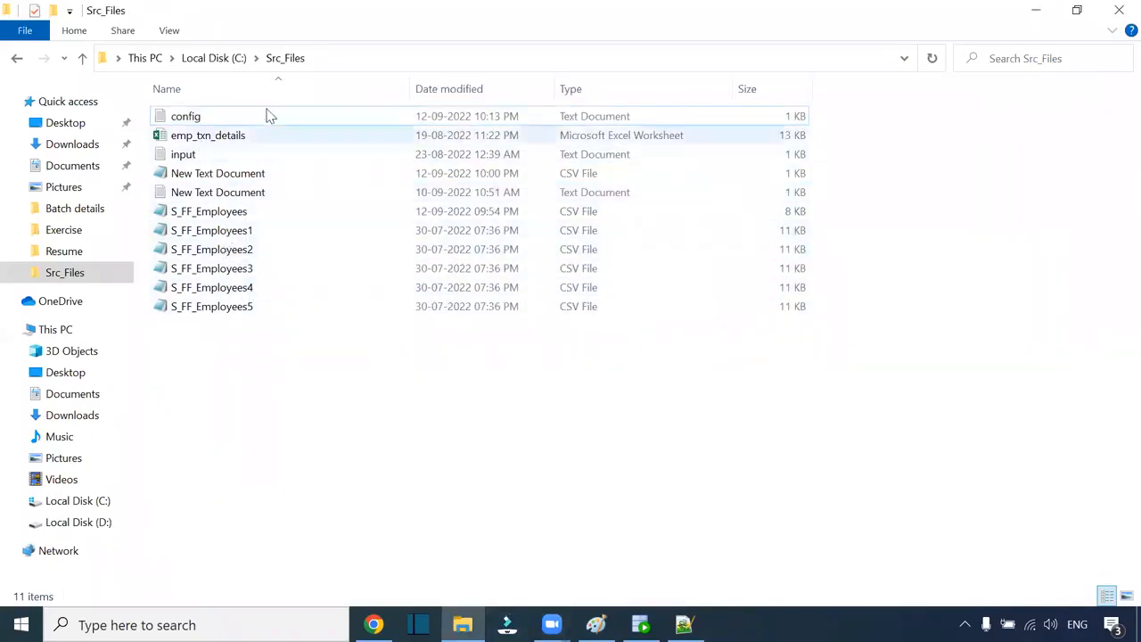
{"action": "left_click", "coordinate": [326, 58]}
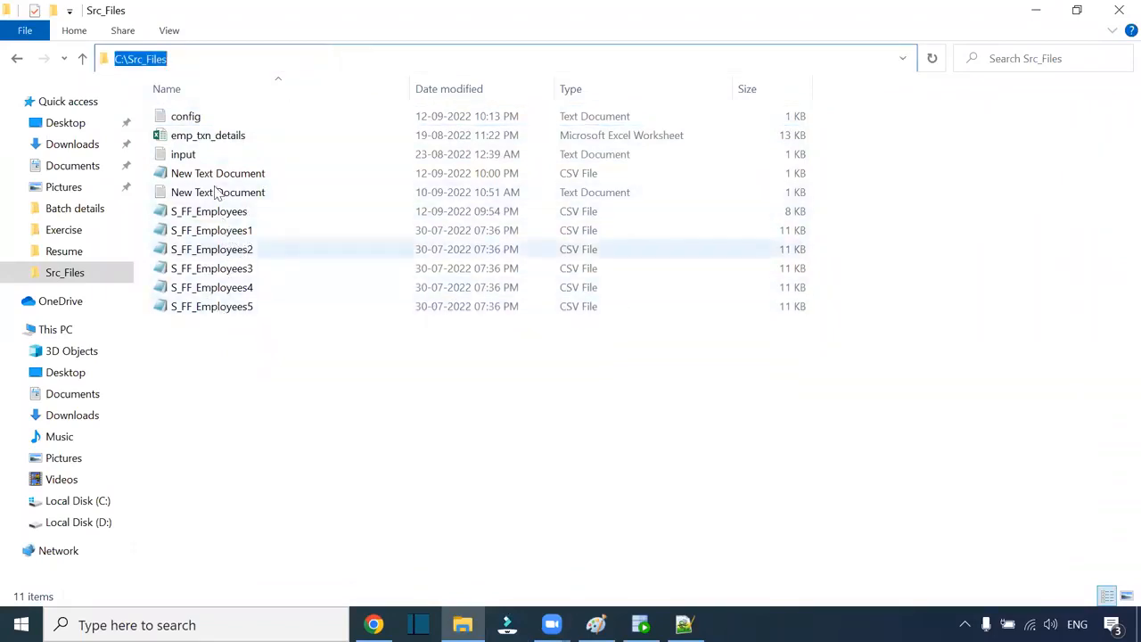
{"action": "left_click", "coordinate": [204, 115]}
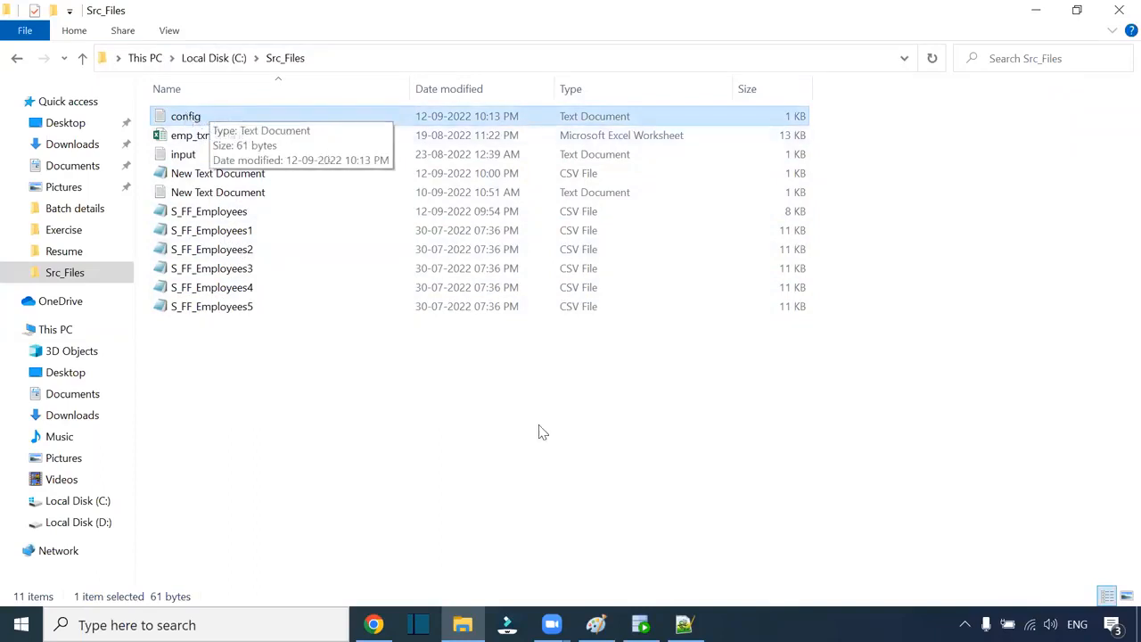
{"action": "left_click", "coordinate": [373, 624]}
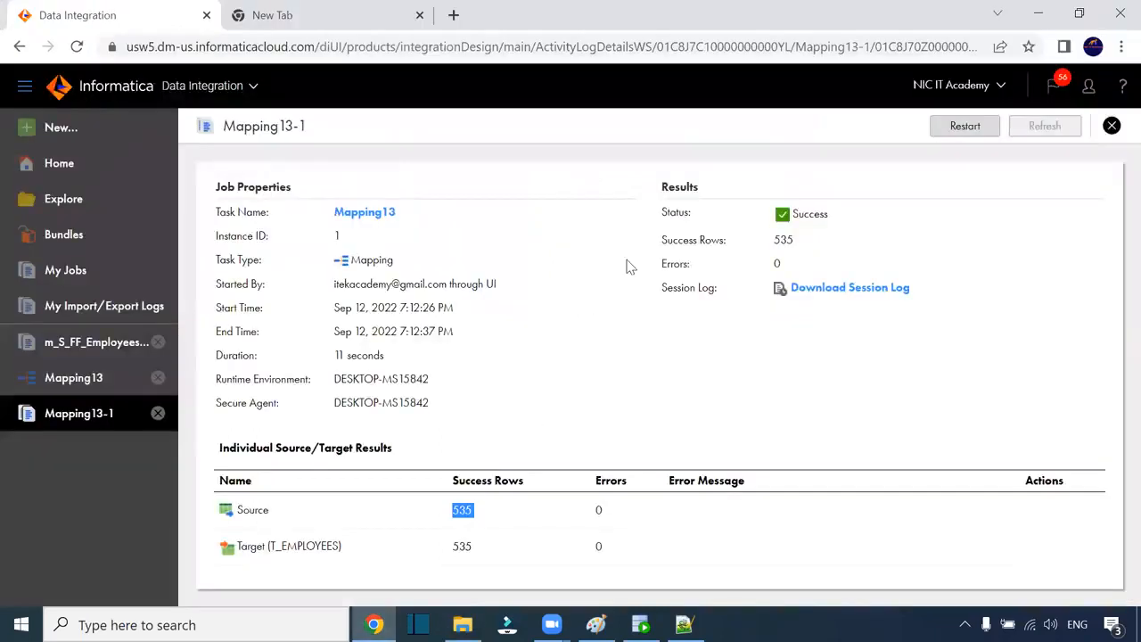
Step: Rerun Mapping13 and confirm the new Mapping13-2 job processed 321 rows
{"action": "left_click", "coordinate": [959, 130]}
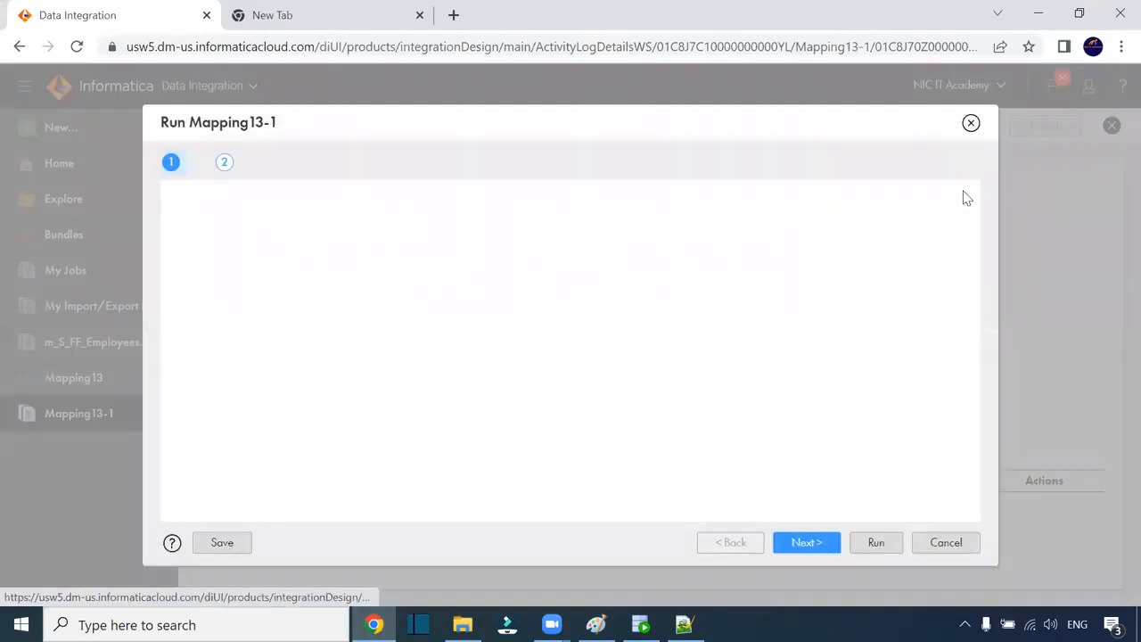
{"action": "left_click", "coordinate": [865, 549]}
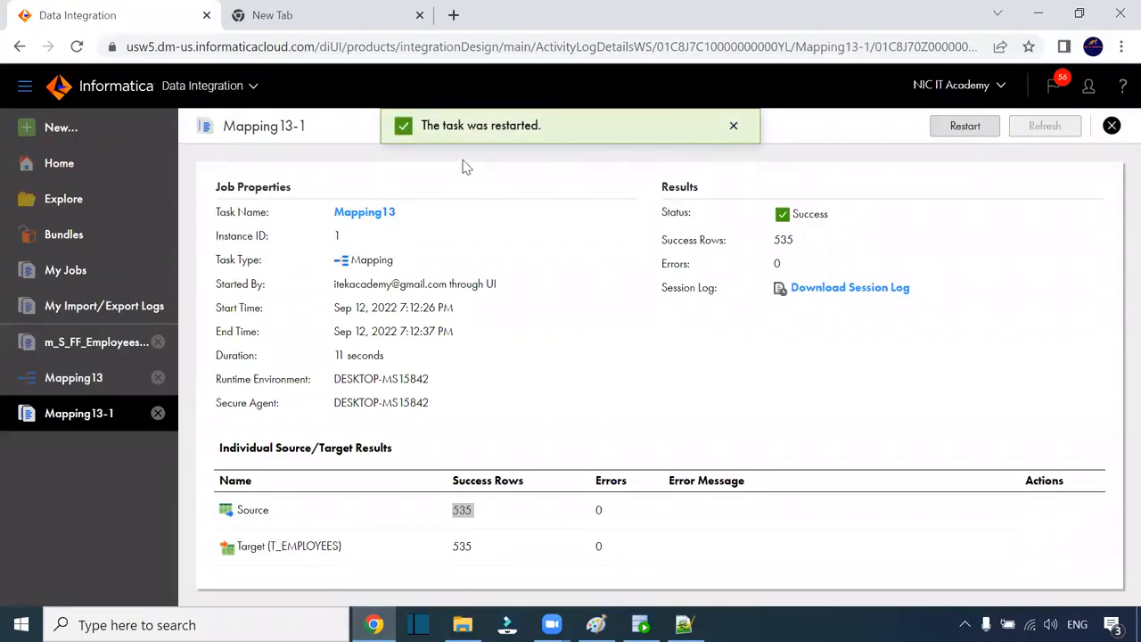
{"action": "left_click", "coordinate": [77, 270]}
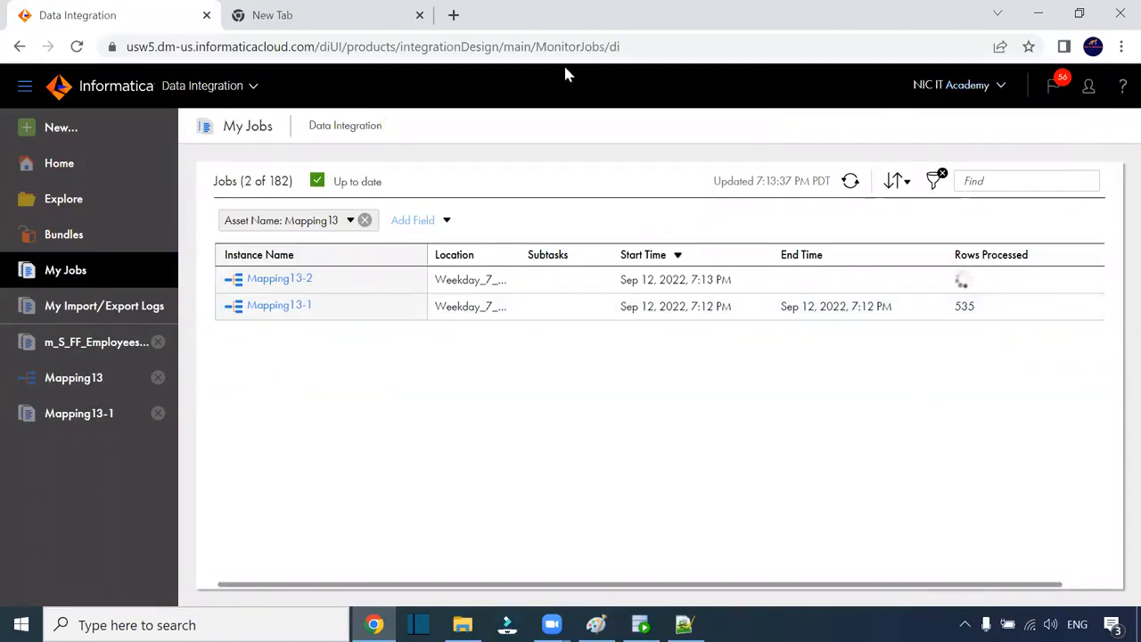
{"action": "left_click", "coordinate": [586, 55]}
{"action": "key", "text": "Return"}
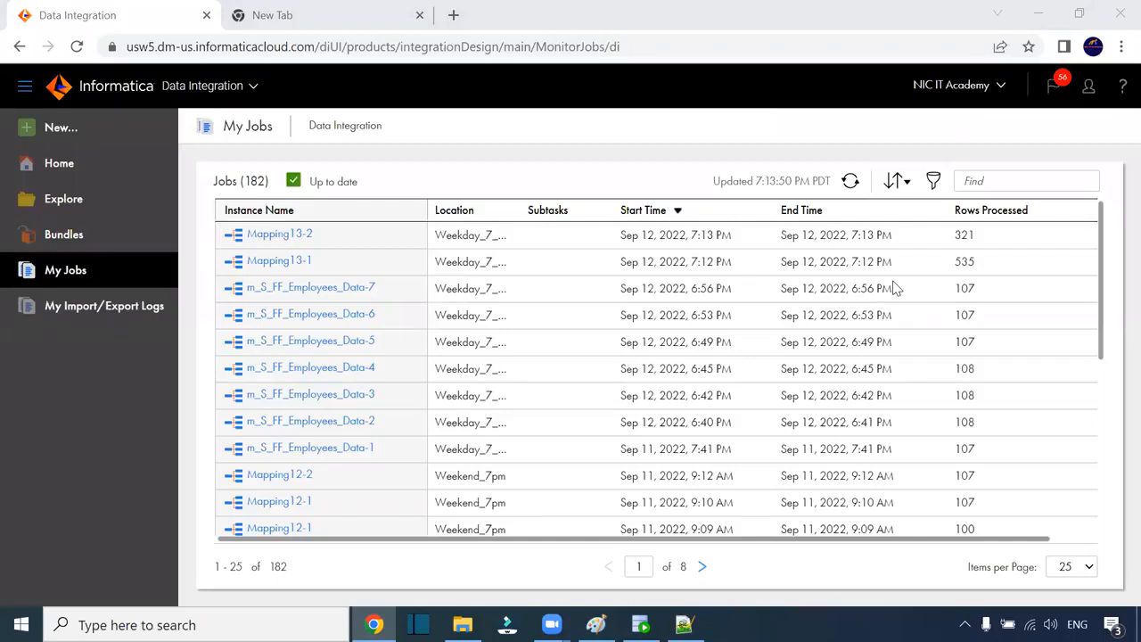
{"action": "left_click", "coordinate": [965, 238]}
{"action": "double_click", "coordinate": [964, 237]}
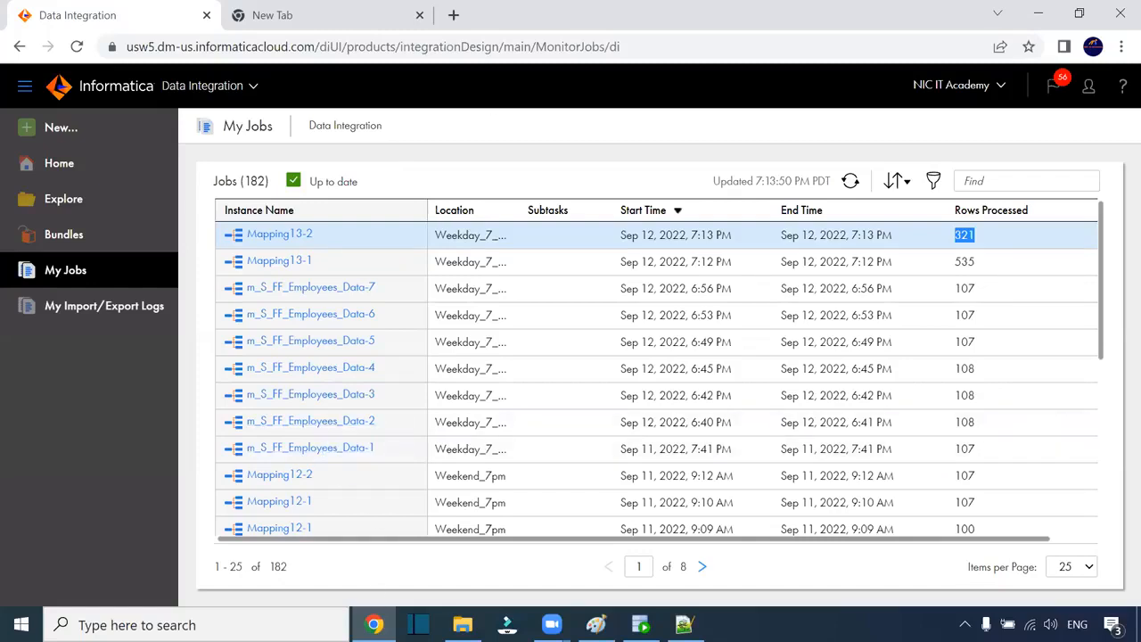
{"action": "left_click", "coordinate": [462, 624]}
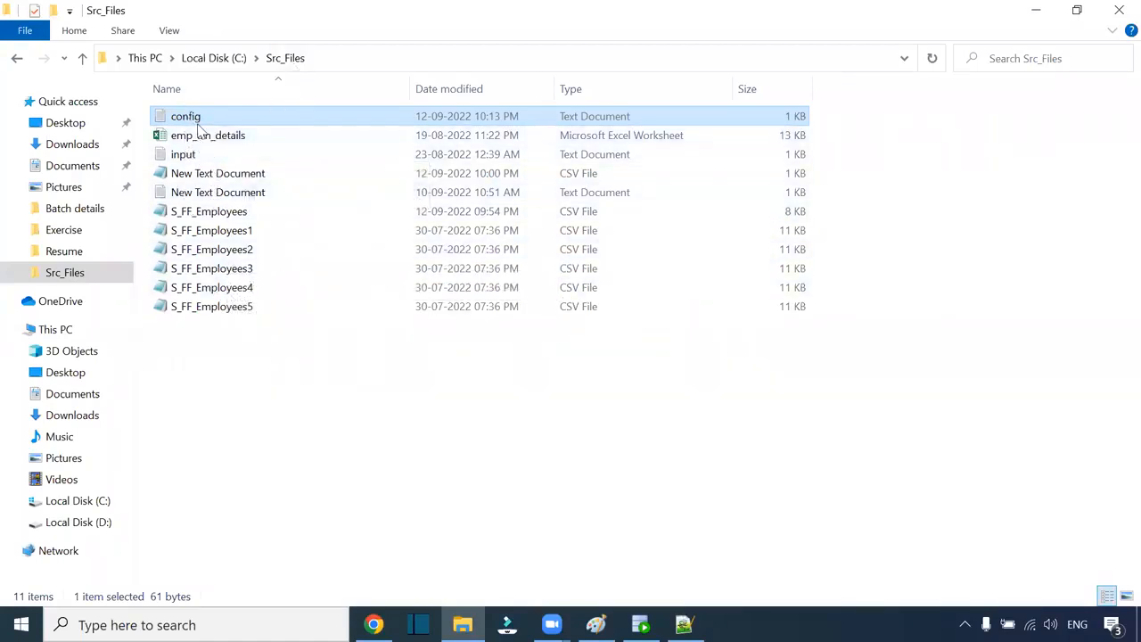
Step: Compare files S_FF_Employees1 through S_FF_Employees5 against config in Src_Files
{"action": "left_click", "coordinate": [249, 234]}
{"action": "left_click", "coordinate": [246, 305], "text": "shift"}
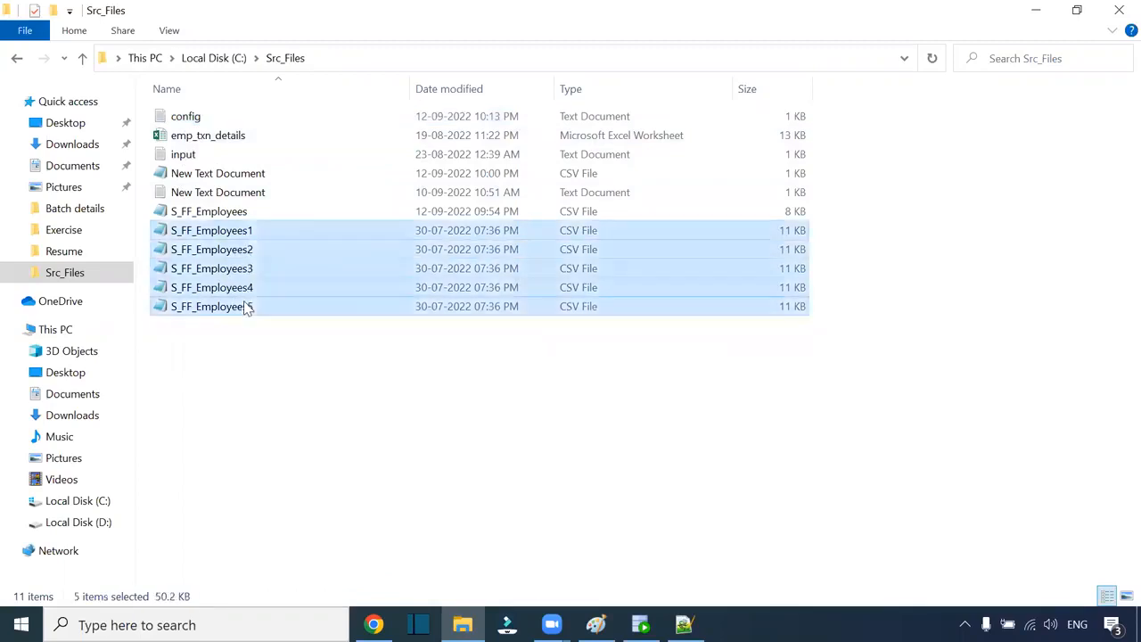
{"action": "left_click", "coordinate": [198, 120]}
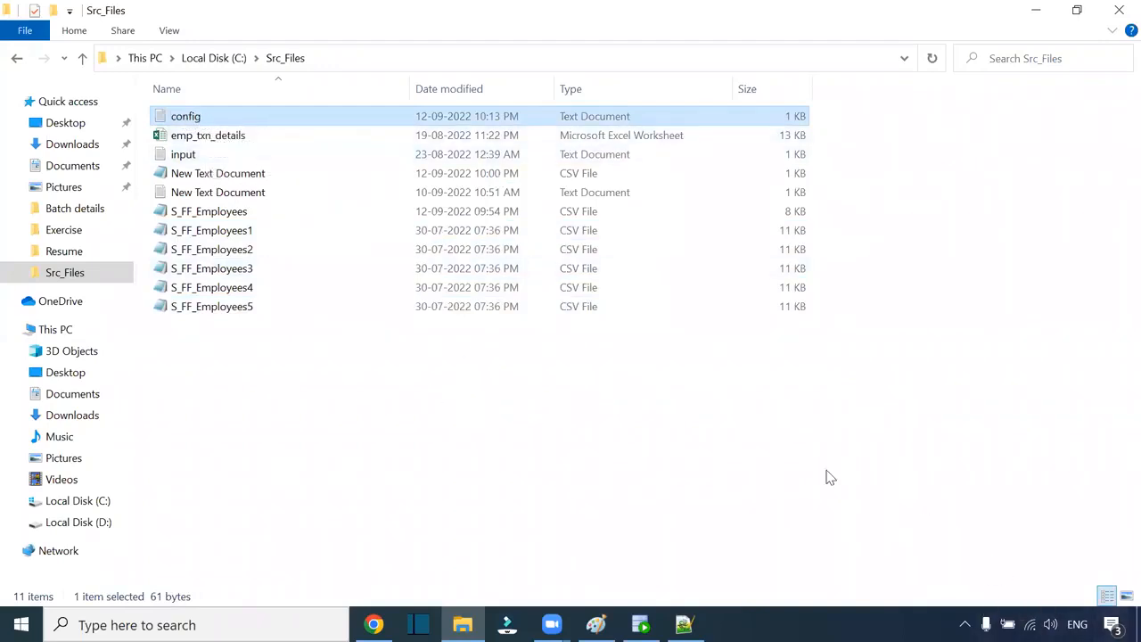
{"action": "left_click", "coordinate": [242, 229]}
{"action": "left_click", "coordinate": [196, 121]}
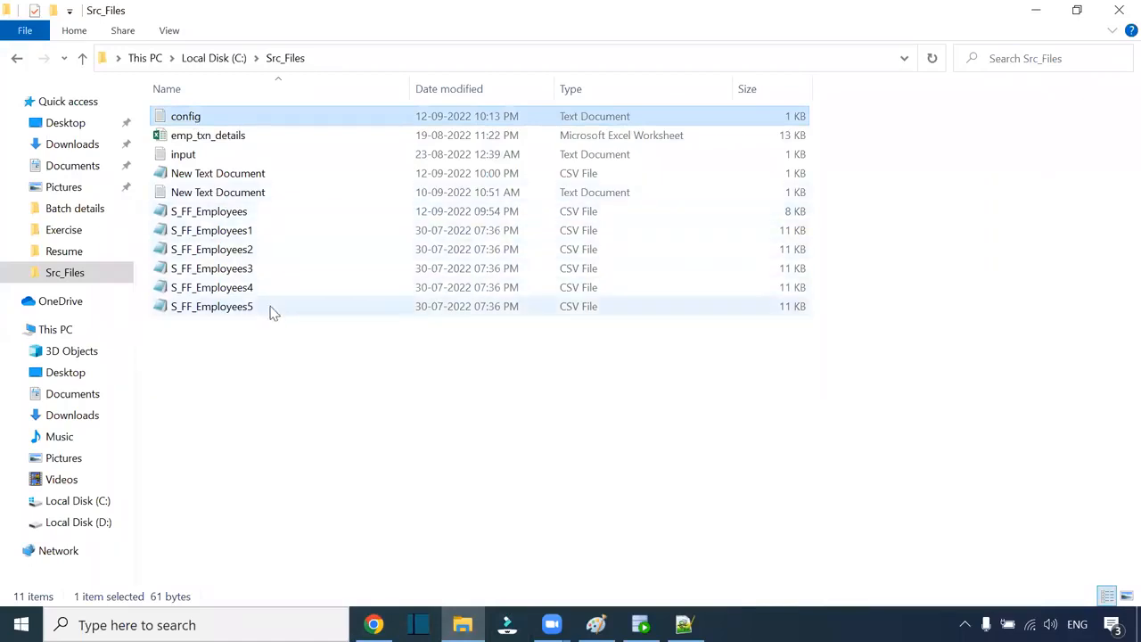
{"action": "left_click", "coordinate": [374, 624]}
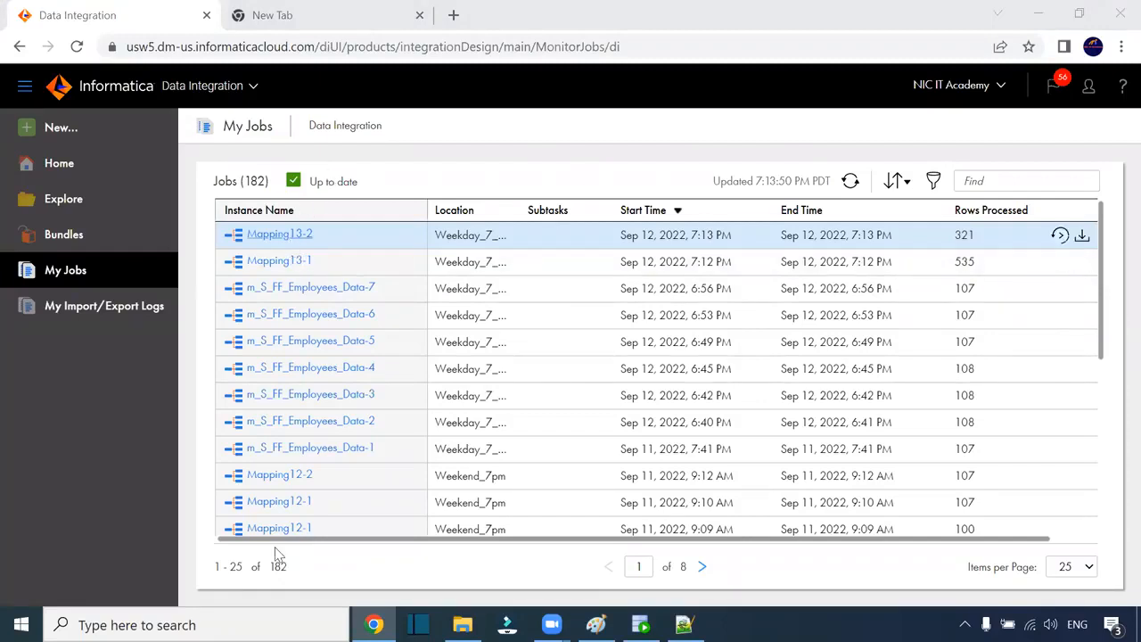
Step: Open the Mapping13-2 job details, then its Mapping13 mapping in the designer
{"action": "scroll", "coordinate": [300, 348], "scroll_direction": "down", "scroll_amount": 2}
{"action": "scroll", "coordinate": [300, 416], "scroll_direction": "down", "scroll_amount": 1}
{"action": "scroll", "coordinate": [300, 416], "scroll_direction": "up", "scroll_amount": 3}
{"action": "left_click", "coordinate": [264, 234]}
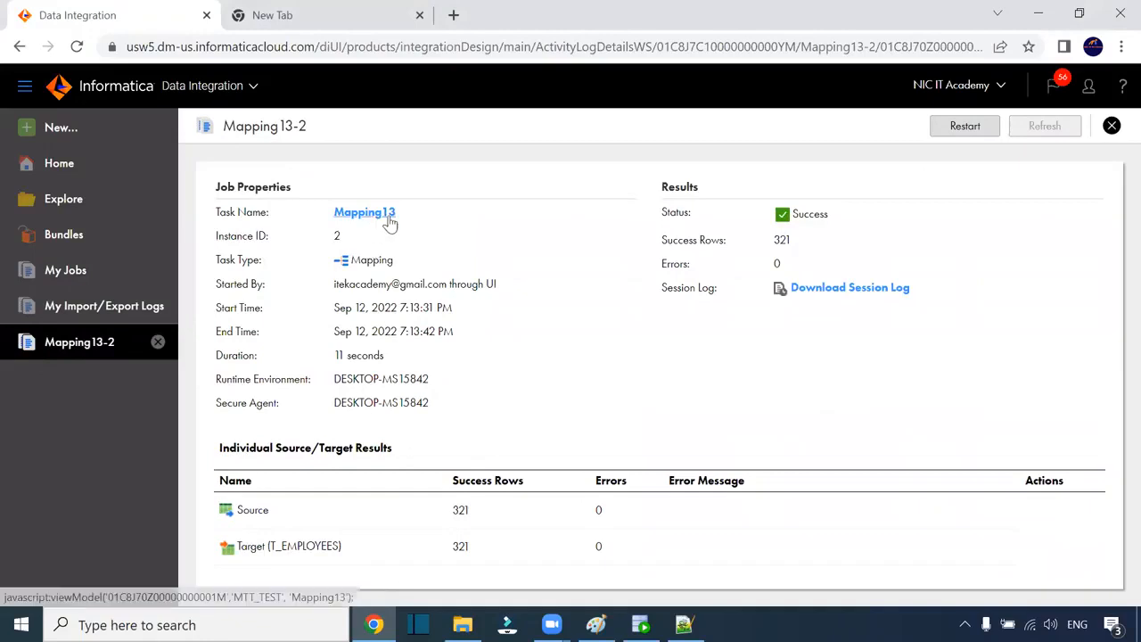
{"action": "left_click", "coordinate": [381, 215]}
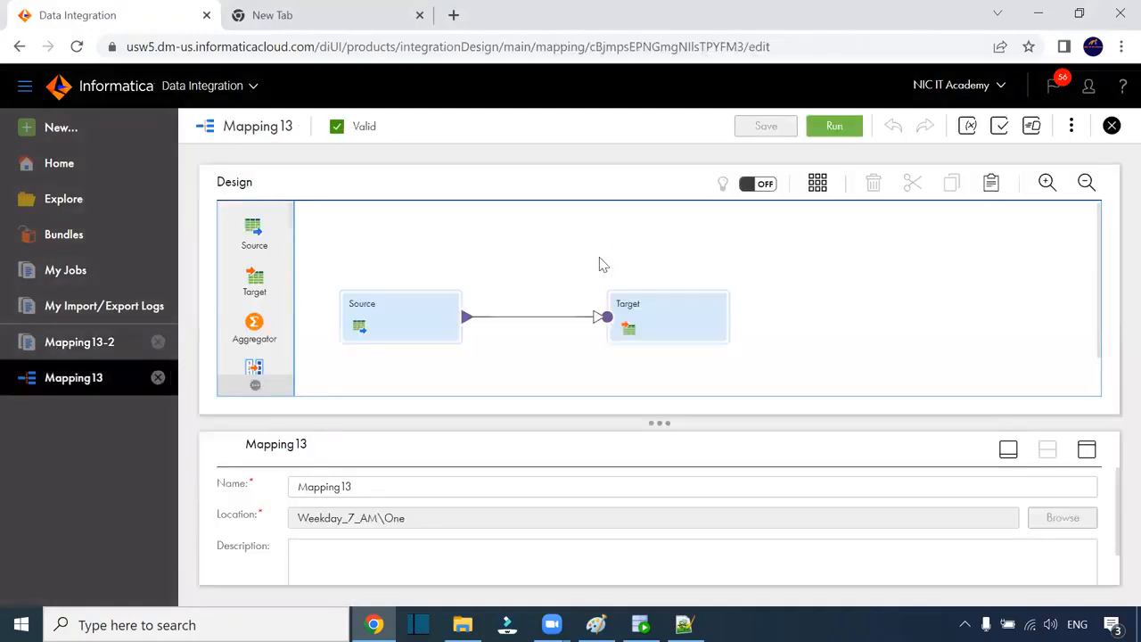
Step: Confirm the Source object is config.txt, then start a 100-row data preview of the source
{"action": "left_click", "coordinate": [411, 314]}
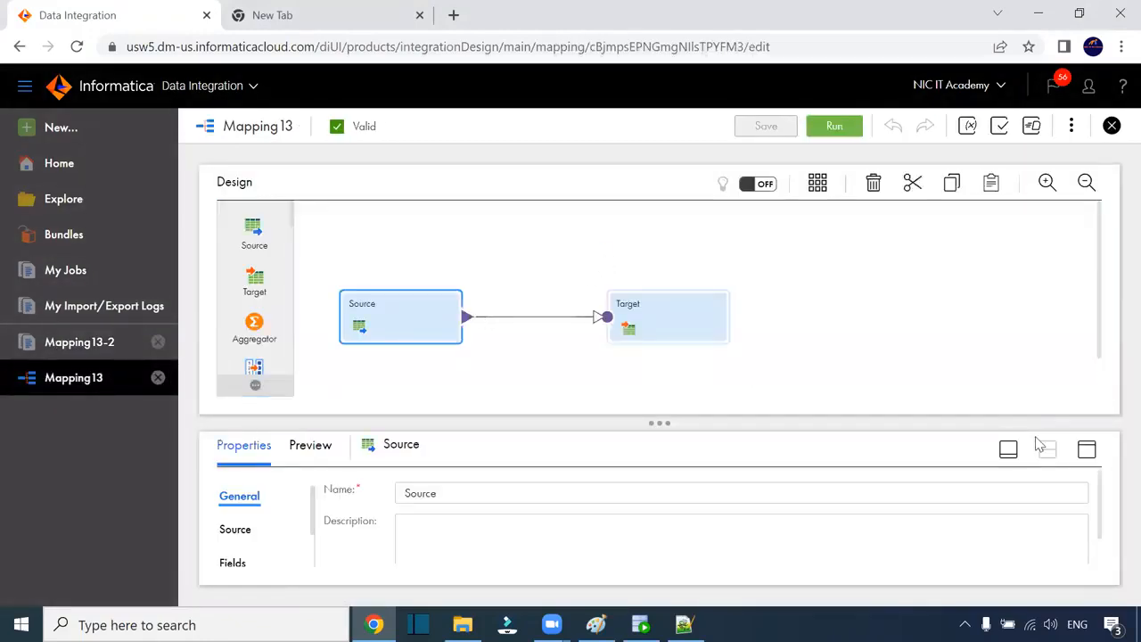
{"action": "left_click", "coordinate": [1086, 449]}
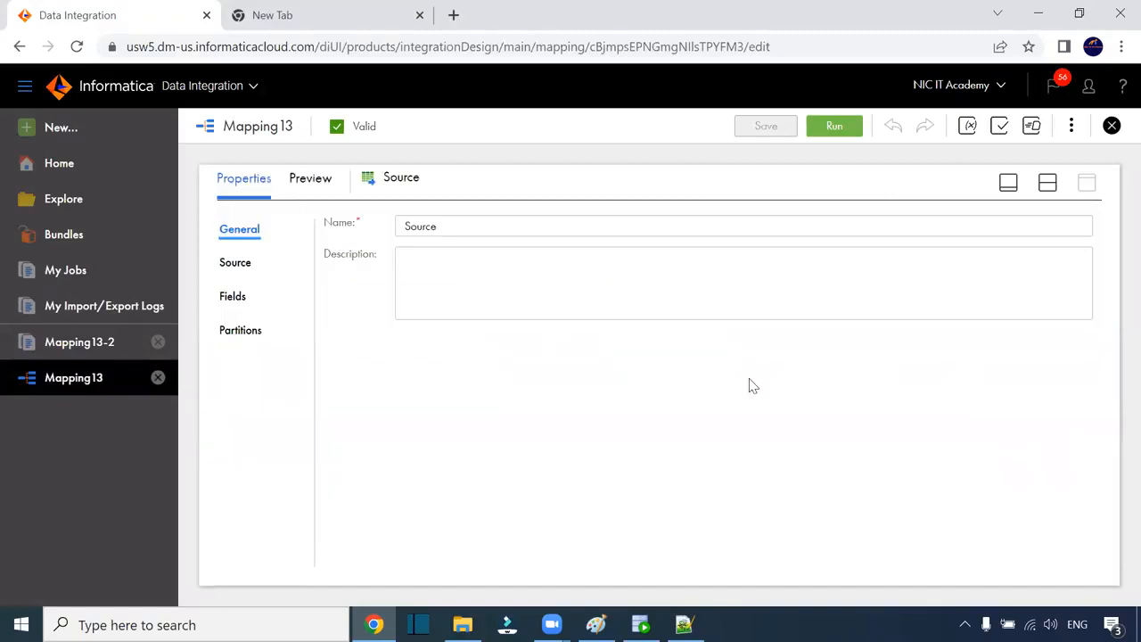
{"action": "left_click", "coordinate": [253, 267]}
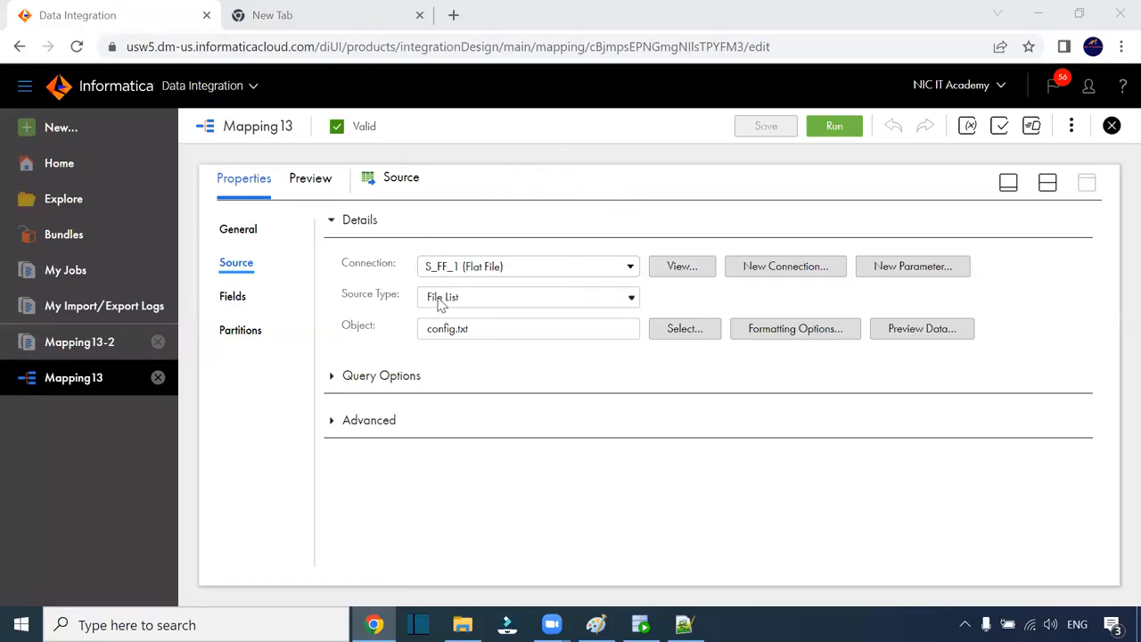
{"action": "left_click_drag", "start_coordinate": [490, 329], "coordinate": [425, 328]}
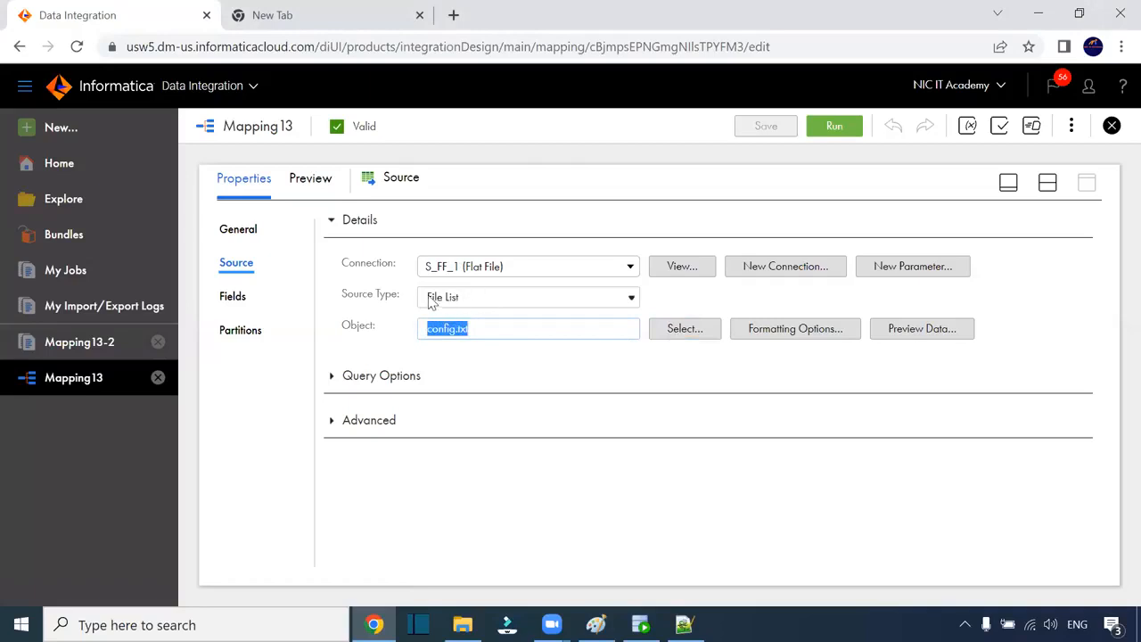
{"action": "left_click", "coordinate": [571, 366]}
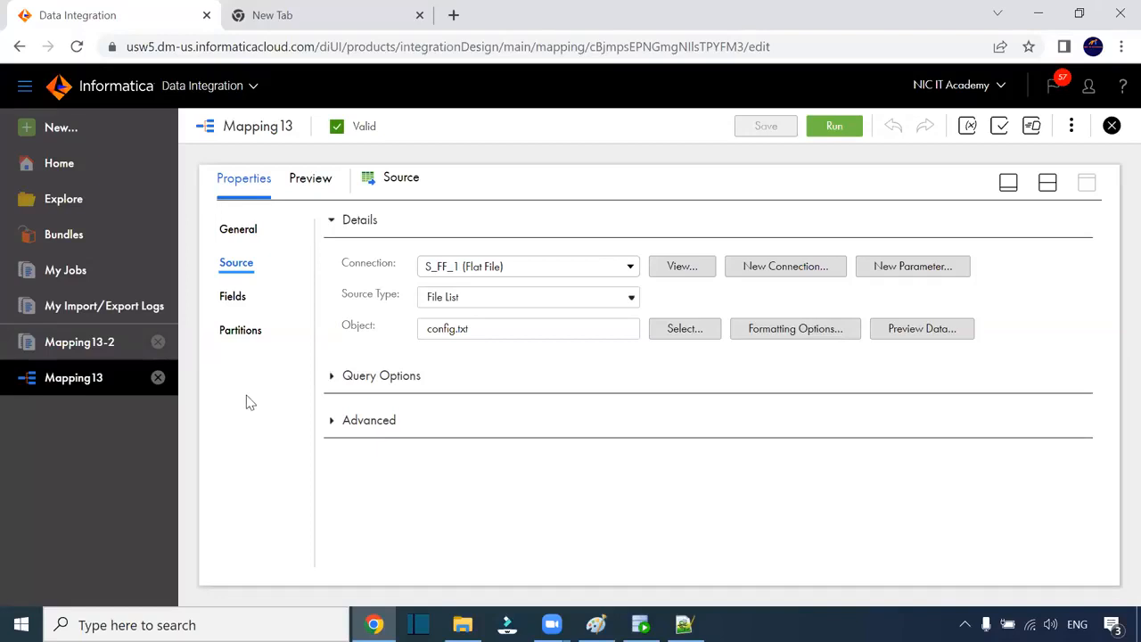
{"action": "left_click", "coordinate": [321, 178]}
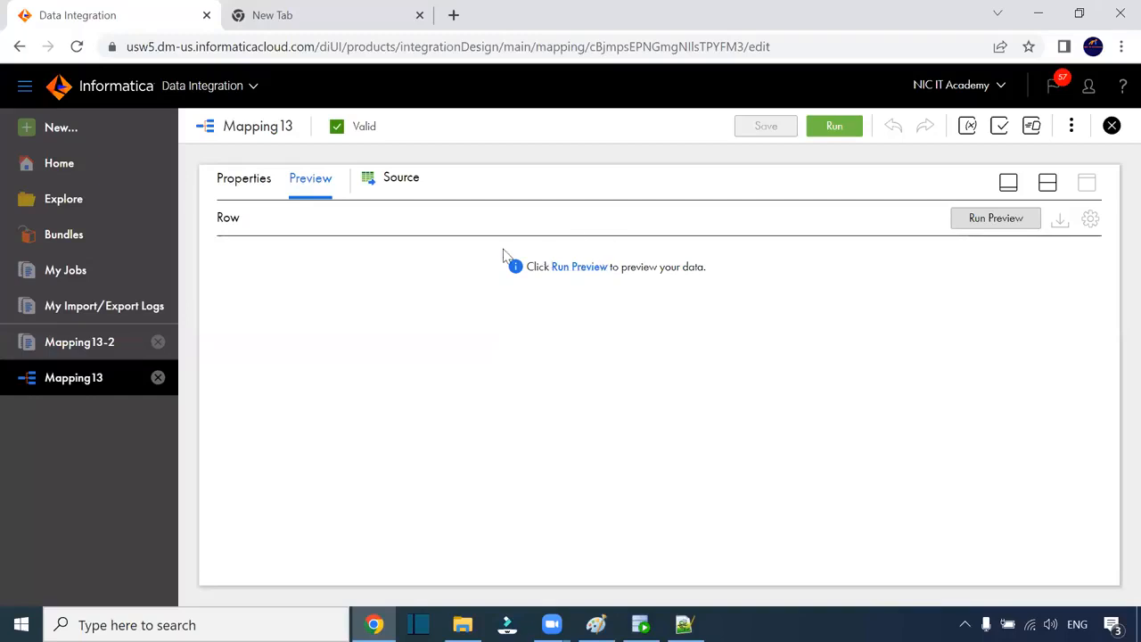
{"action": "left_click", "coordinate": [580, 269]}
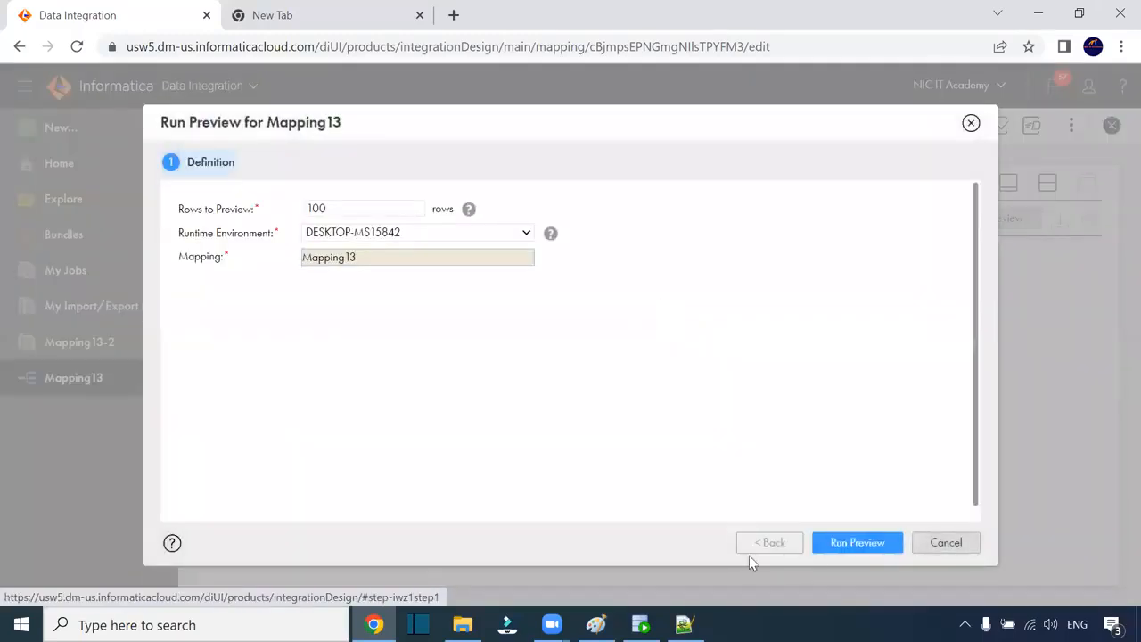
Step: Run the preview to see 100 employee rows, then close the Mapping13 designer
{"action": "left_click", "coordinate": [854, 544]}
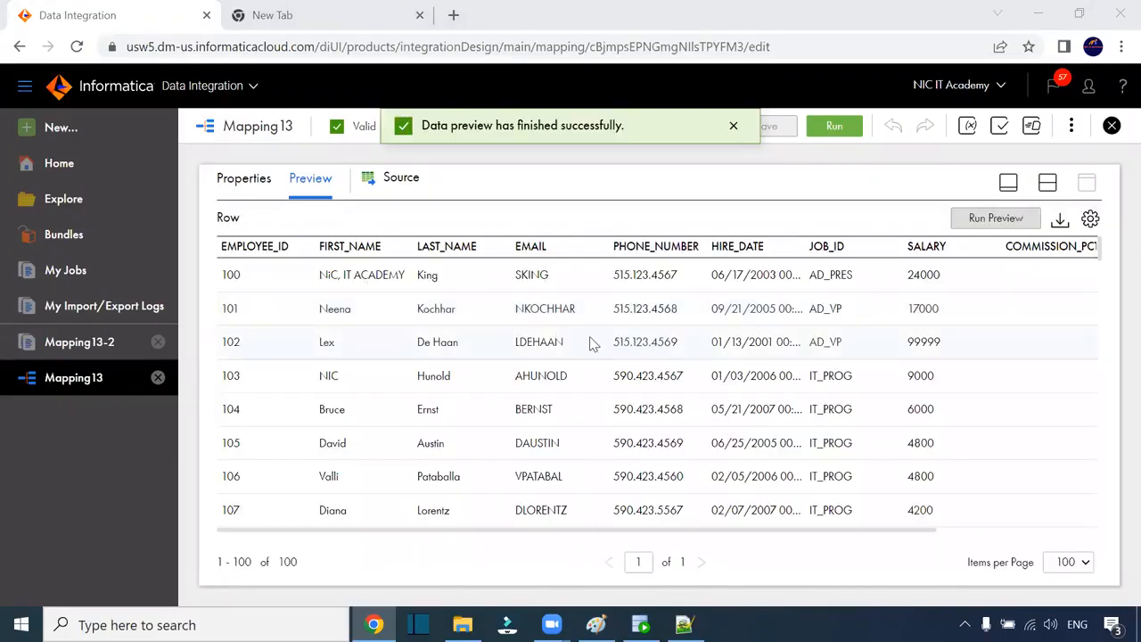
{"action": "left_click_drag", "start_coordinate": [392, 535], "coordinate": [319, 509]}
{"action": "left_click", "coordinate": [1110, 125]}
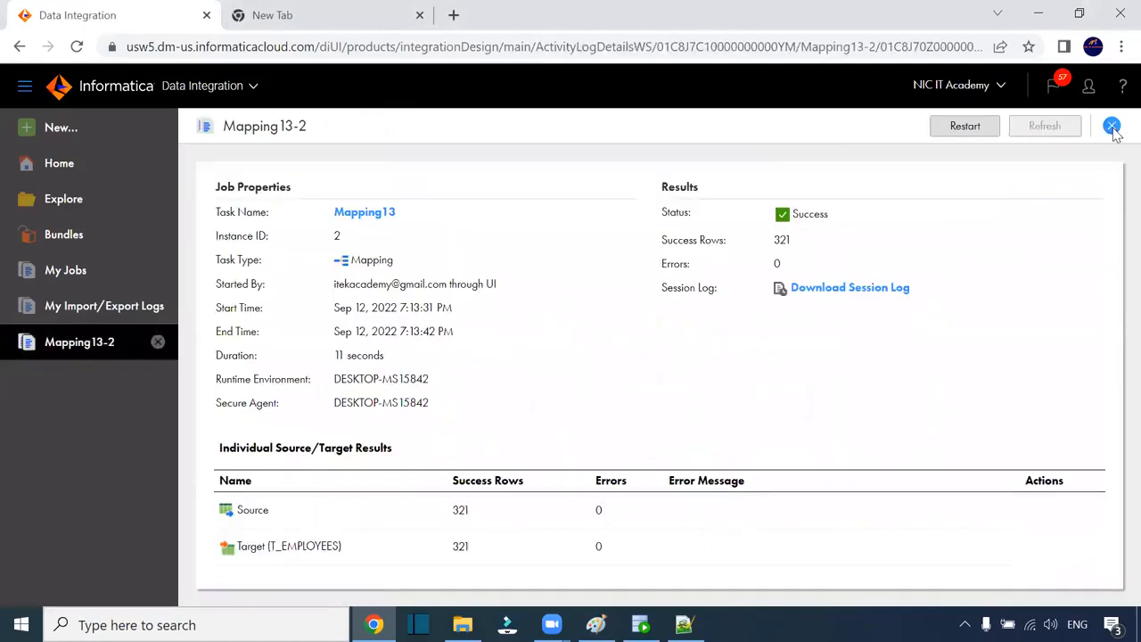
Step: Open Explore's New asset options, then switch to the Src_Files folder in File Explorer
{"action": "left_click", "coordinate": [70, 207]}
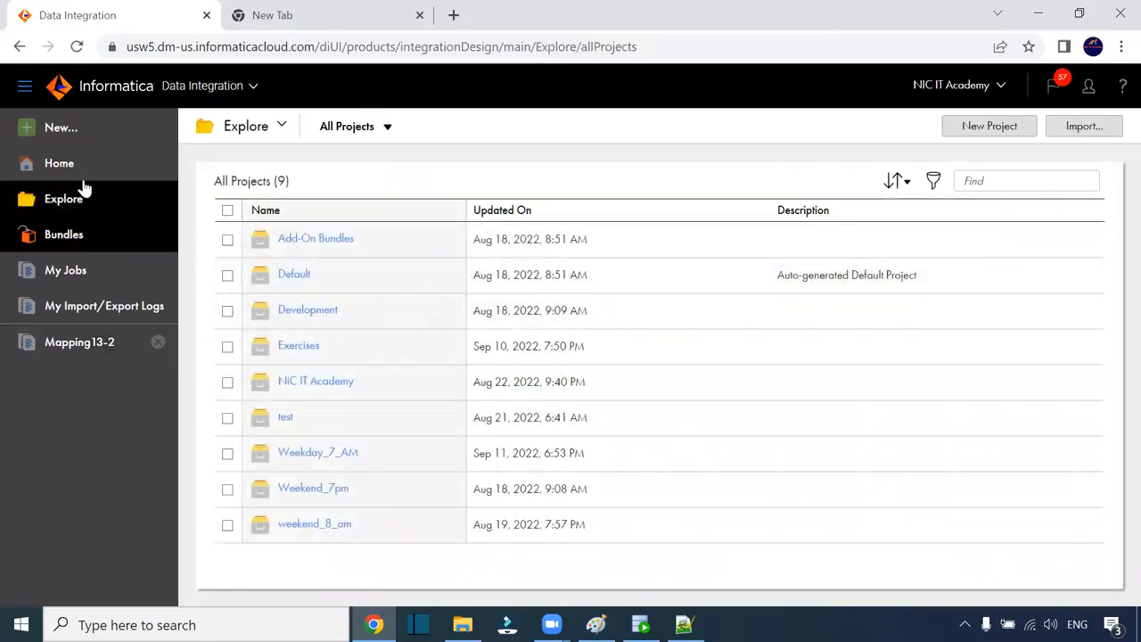
{"action": "left_click", "coordinate": [86, 130]}
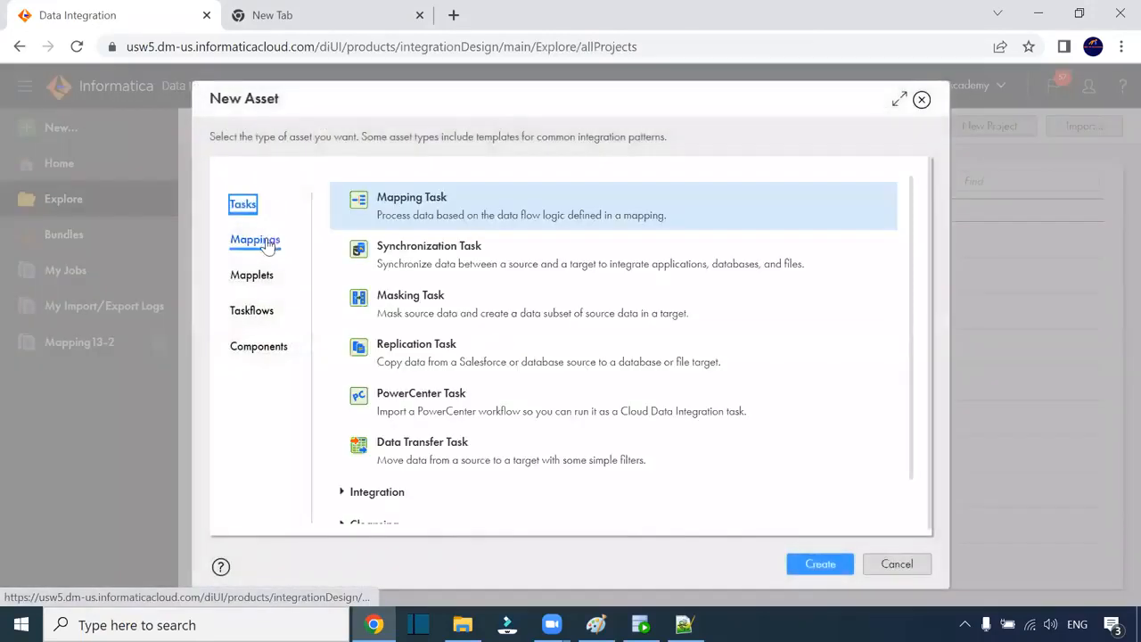
{"action": "left_click", "coordinate": [463, 624]}
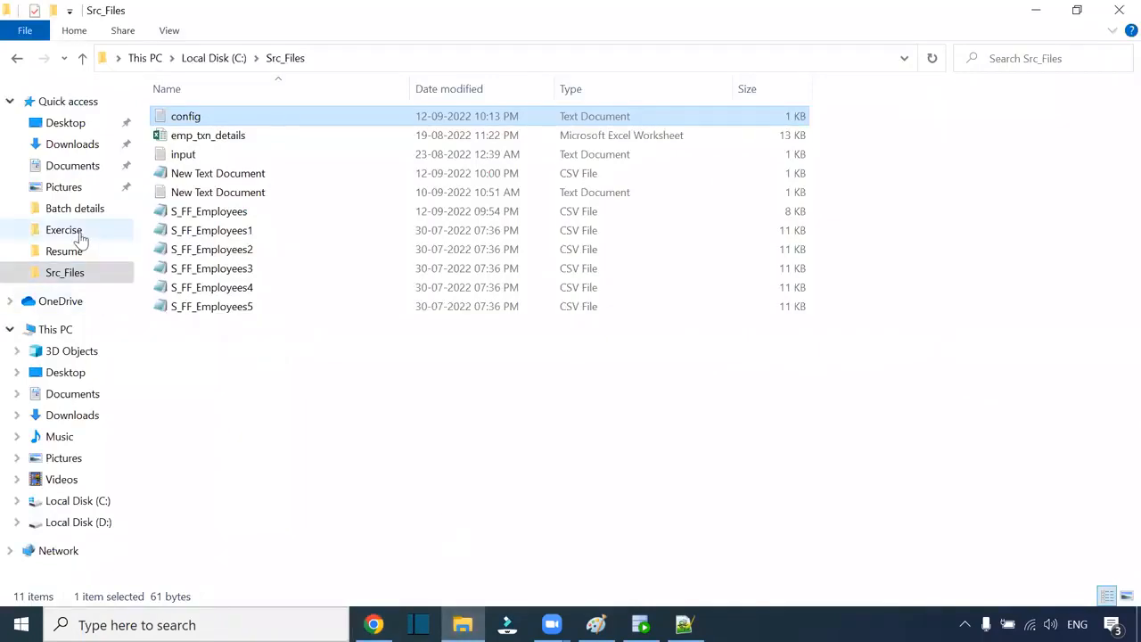
{"action": "key", "text": "alt+Tab"}
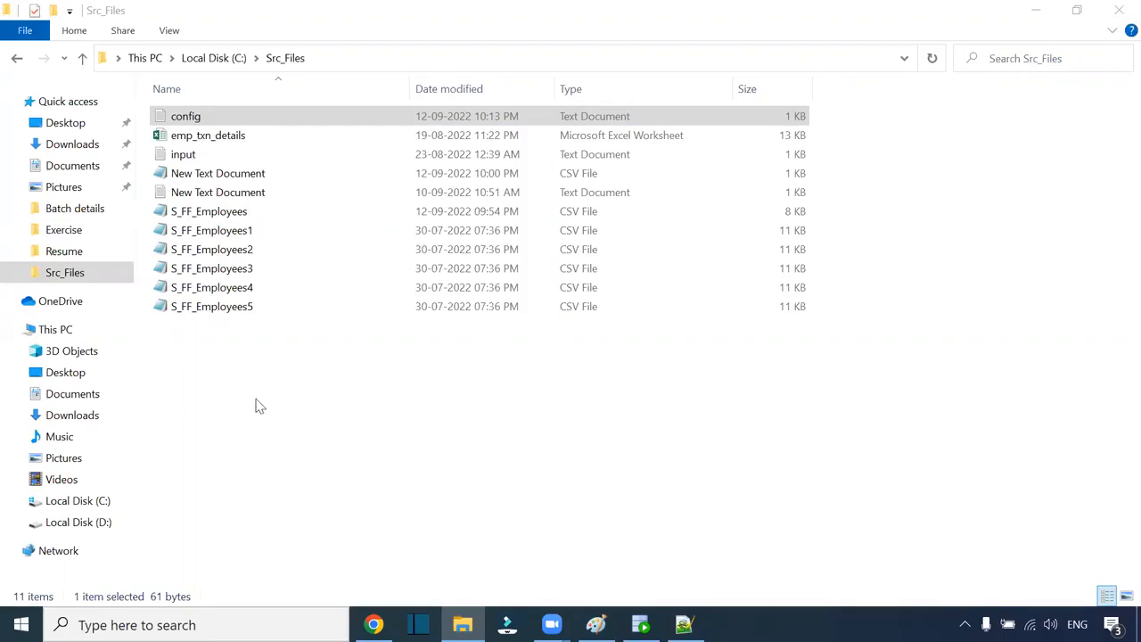
{"action": "left_click", "coordinate": [216, 365]}
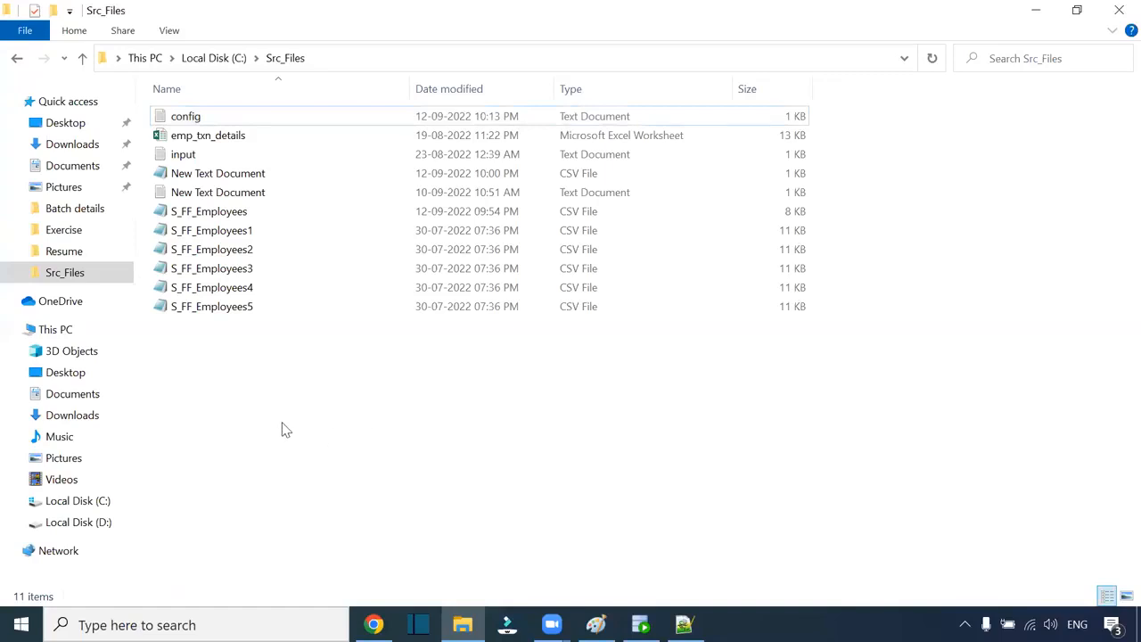
{"action": "left_click", "coordinate": [596, 623]}
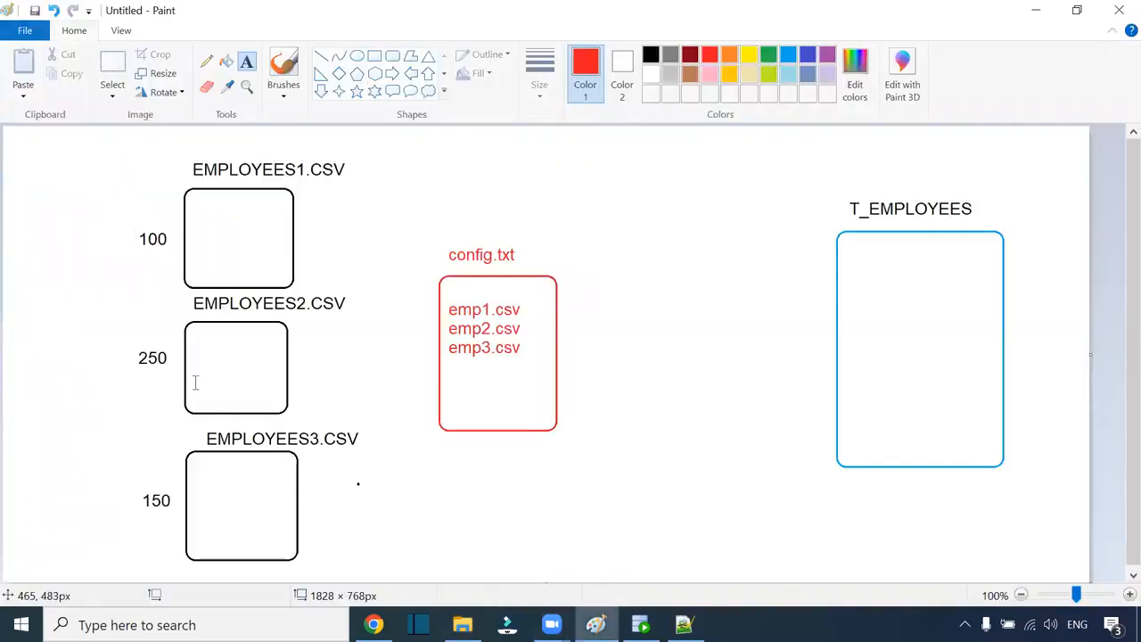
Step: Start a new blank Paint picture, discarding the old diagram without saving
{"action": "left_click", "coordinate": [29, 30]}
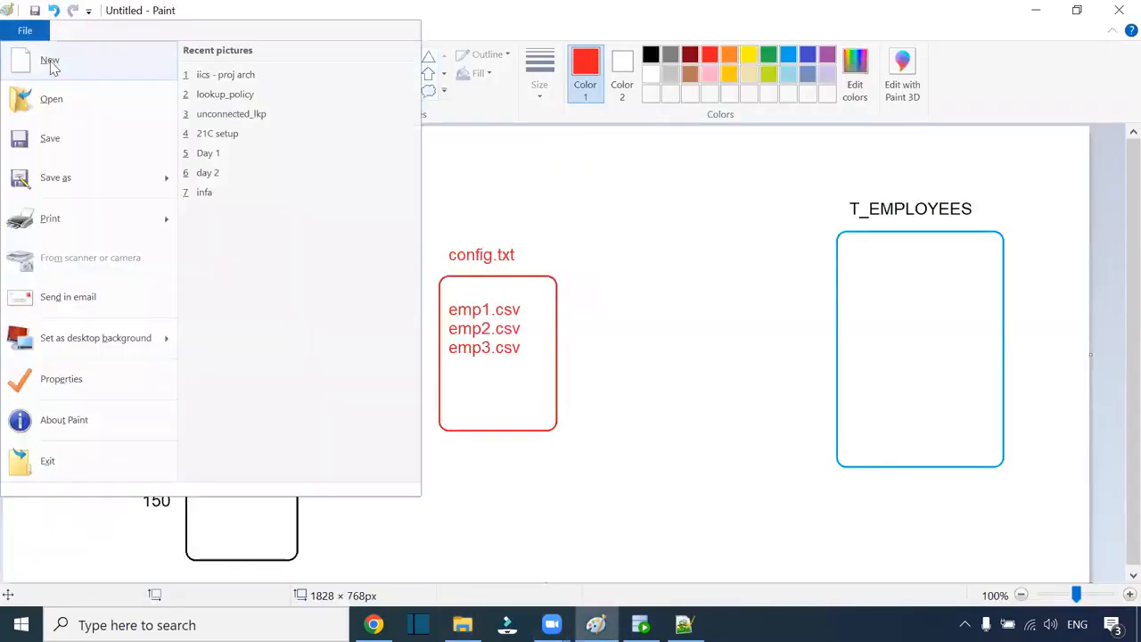
{"action": "left_click", "coordinate": [51, 57]}
{"action": "left_click", "coordinate": [602, 314]}
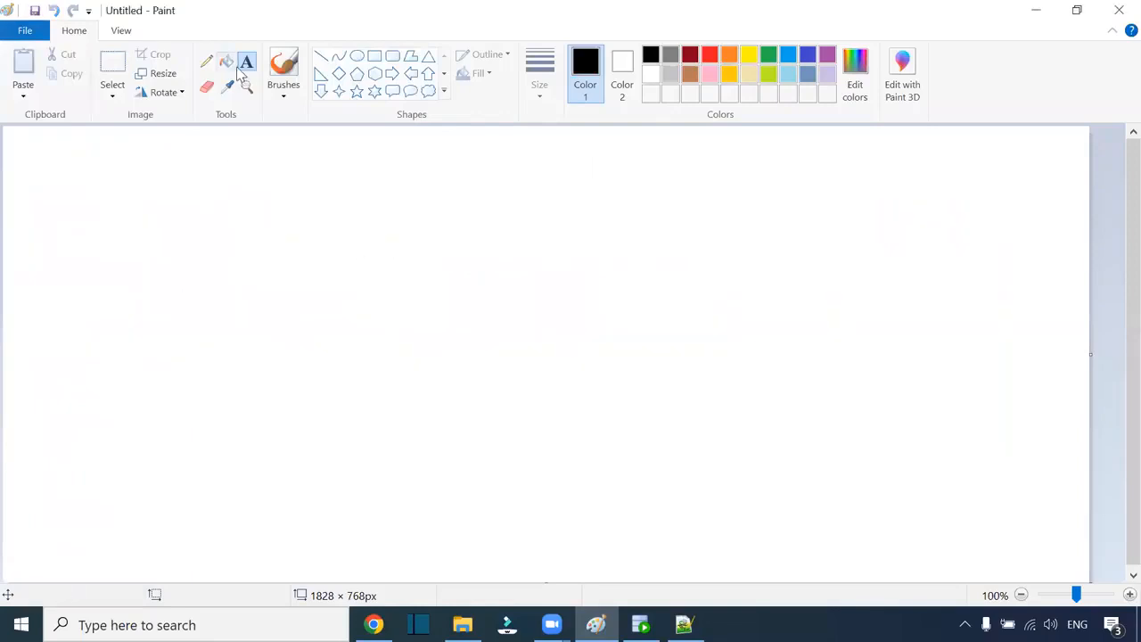
Step: Add the title 'Wf_dim_product' and a 'start' label below it
{"action": "left_click", "coordinate": [248, 59]}
{"action": "left_click", "coordinate": [124, 206]}
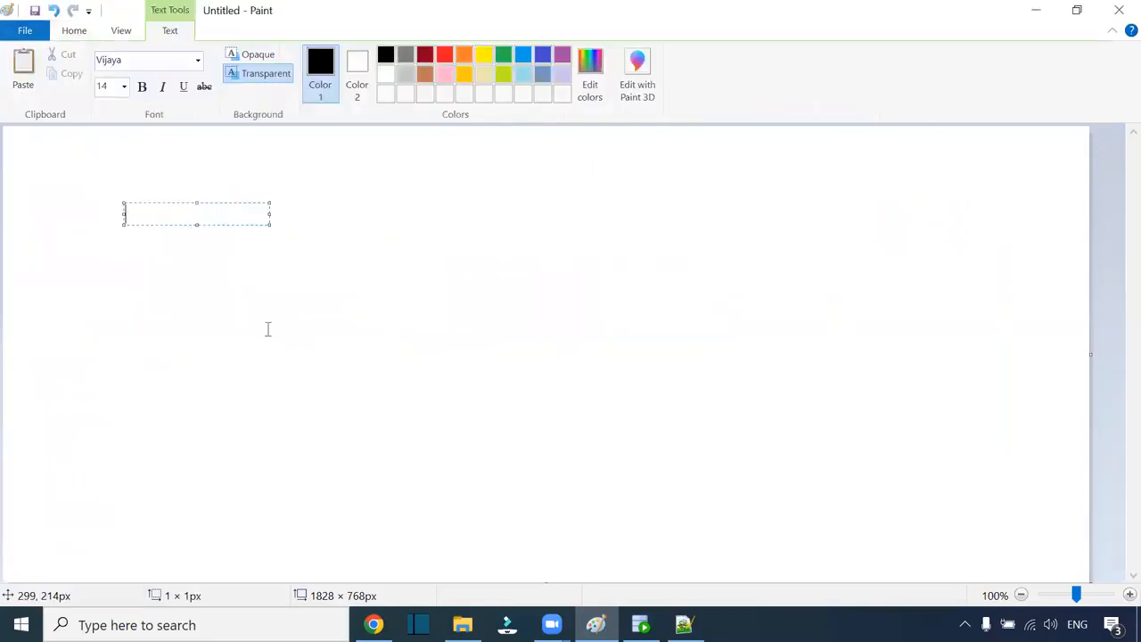
{"action": "type", "text": "W"}
{"action": "type", "text": "f_"}
{"action": "type", "text": "dim"}
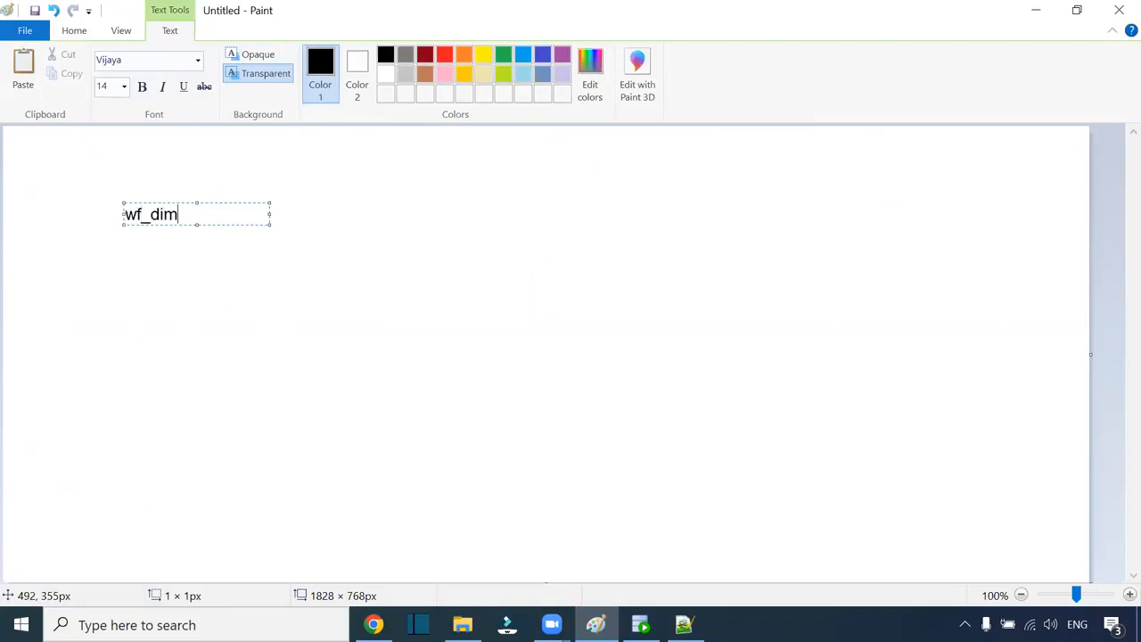
{"action": "type", "text": "_product"}
{"action": "left_click", "coordinate": [183, 294]}
{"action": "left_click", "coordinate": [183, 293]}
{"action": "type", "text": "start"}
{"action": "left_click", "coordinate": [322, 256]}
Step: Draw a line from start and an arrow right of the circled S1
{"action": "left_click", "coordinate": [206, 60]}
{"action": "mouse_move", "coordinate": [233, 288]}
{"action": "left_mouse_down"}
{"action": "mouse_move", "coordinate": [312, 288]}
{"action": "mouse_move", "coordinate": [312, 278]}
{"action": "mouse_move", "coordinate": [334, 294]}
{"action": "mouse_move", "coordinate": [344, 262]}
{"action": "mouse_move", "coordinate": [319, 264]}
{"action": "mouse_move", "coordinate": [332, 290]}
{"action": "left_mouse_up"}
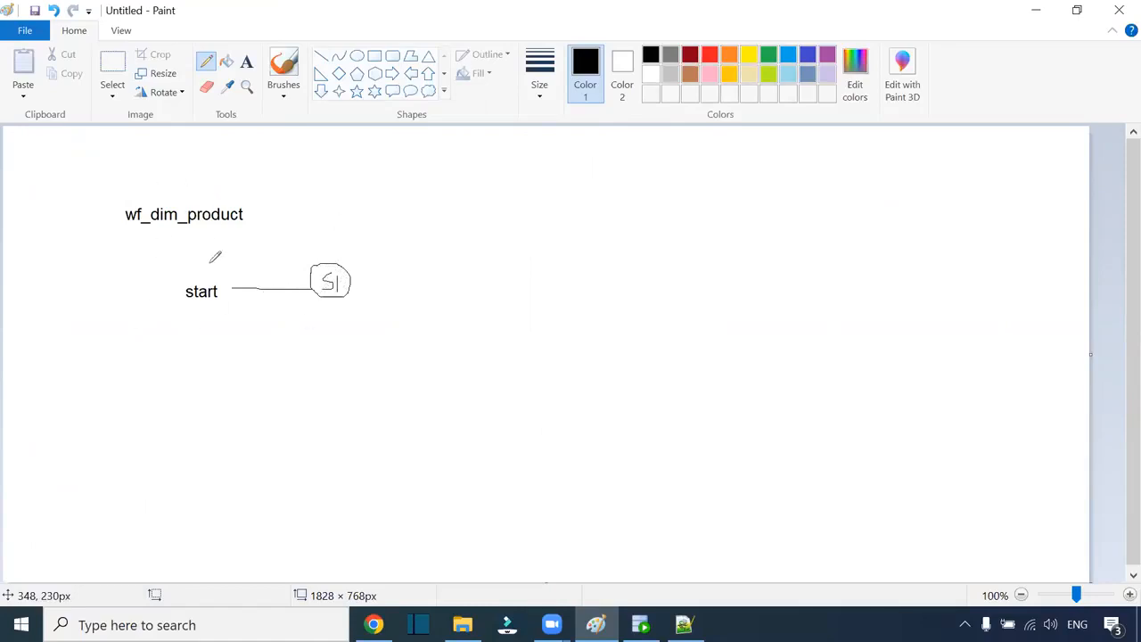
{"action": "mouse_move", "coordinate": [577, 287]}
{"action": "left_mouse_down"}
{"action": "mouse_move", "coordinate": [451, 288]}
{"action": "mouse_move", "coordinate": [581, 294]}
{"action": "mouse_move", "coordinate": [582, 305]}
{"action": "left_mouse_up"}
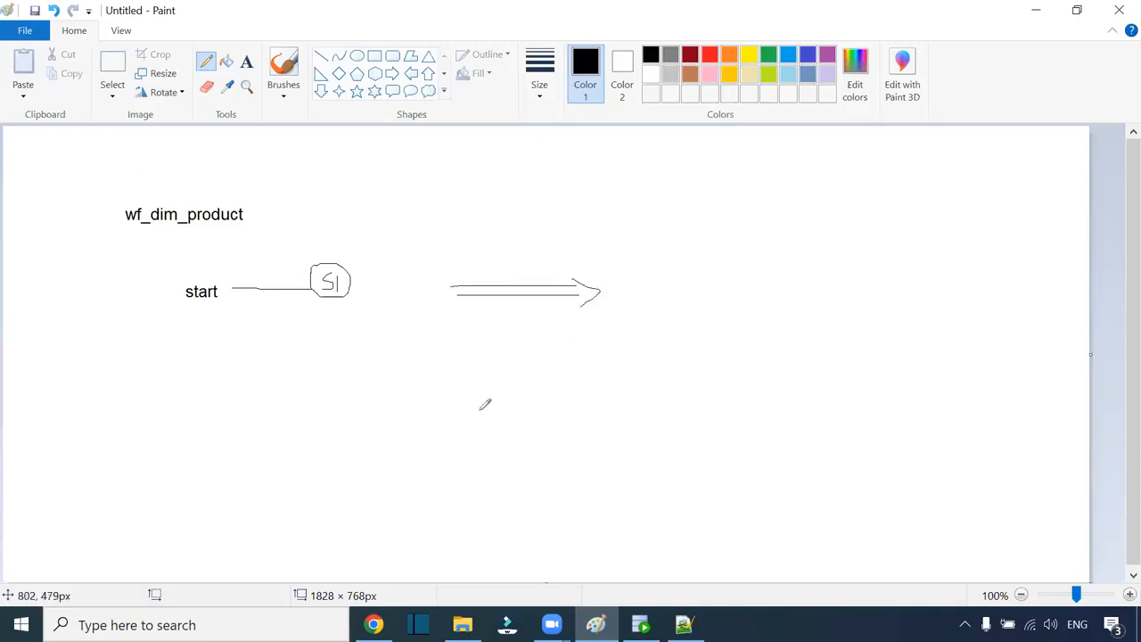
Step: Add the label 'PowerCenter task' beside the arrowhead
{"action": "left_click", "coordinate": [247, 61]}
{"action": "left_click", "coordinate": [639, 294]}
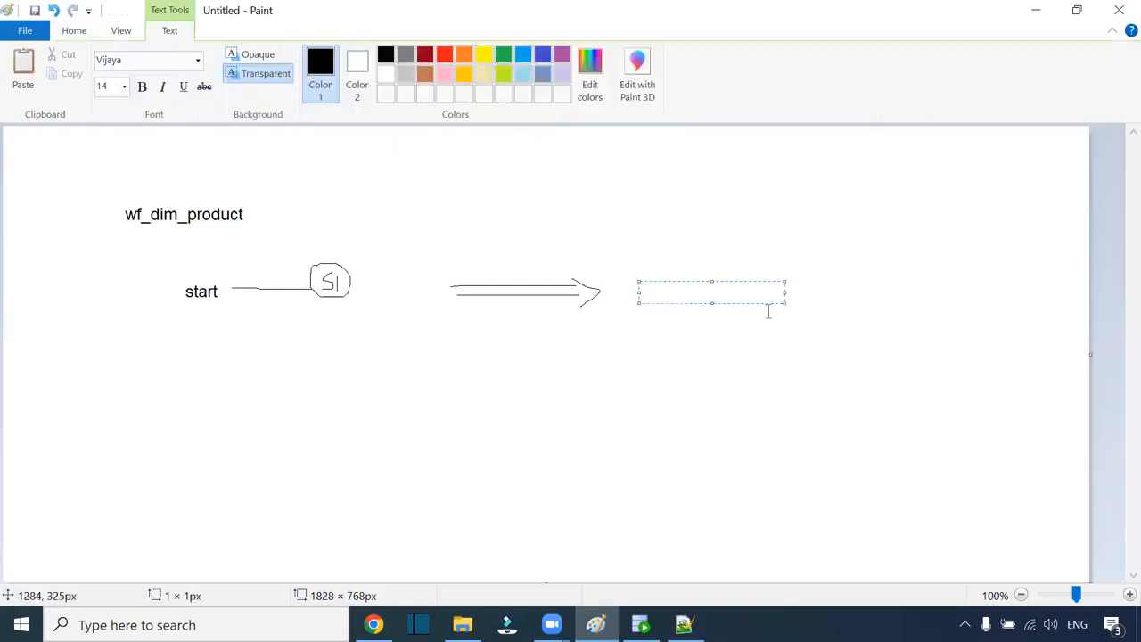
{"action": "left_click_drag", "start_coordinate": [783, 300], "coordinate": [910, 365]}
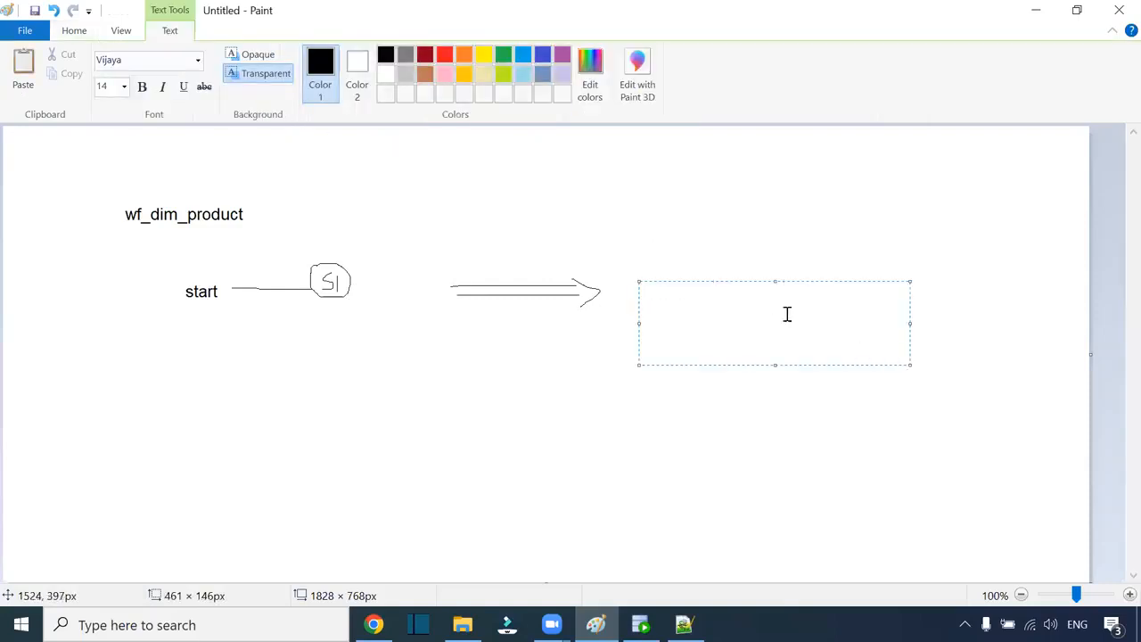
{"action": "left_click_drag", "start_coordinate": [742, 279], "coordinate": [740, 273]}
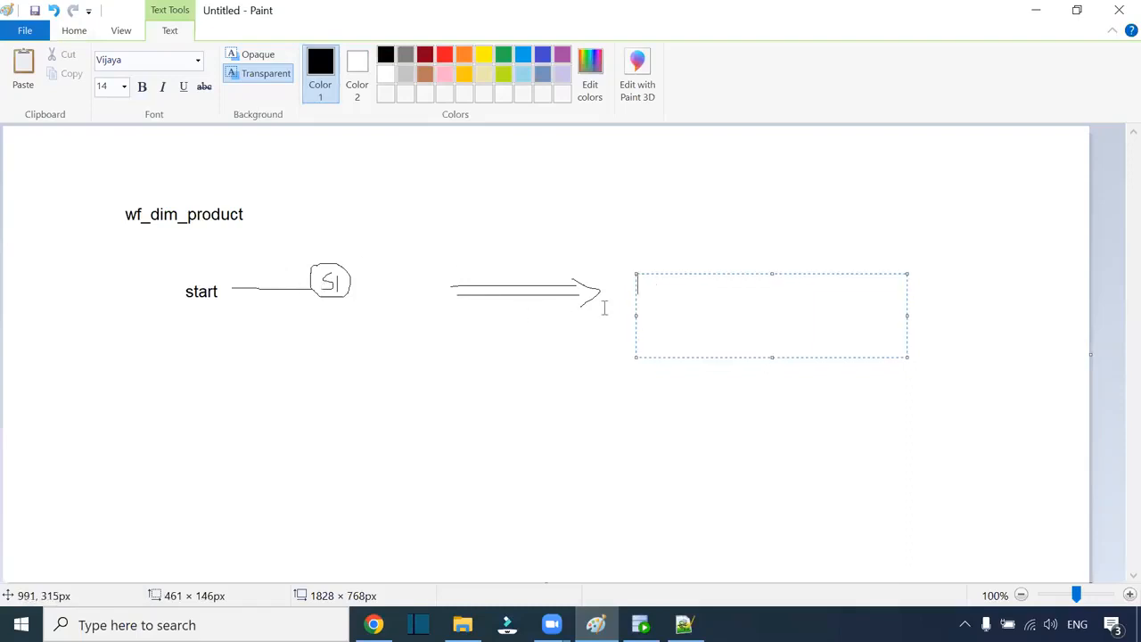
{"action": "type", "text": "Power"}
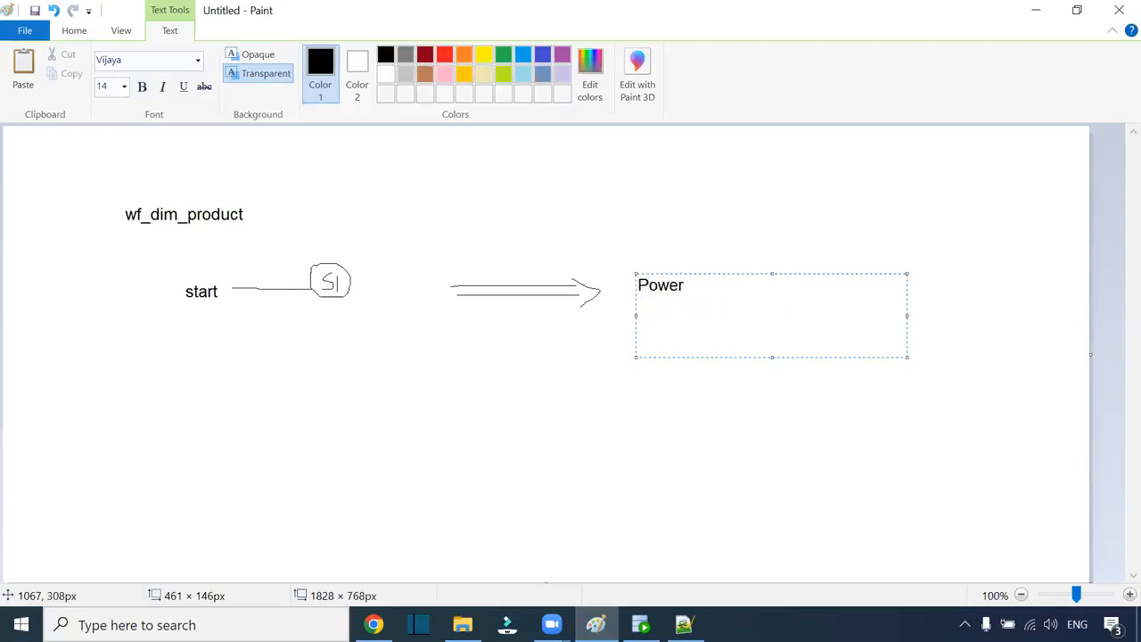
{"action": "type", "text": " Center task"}
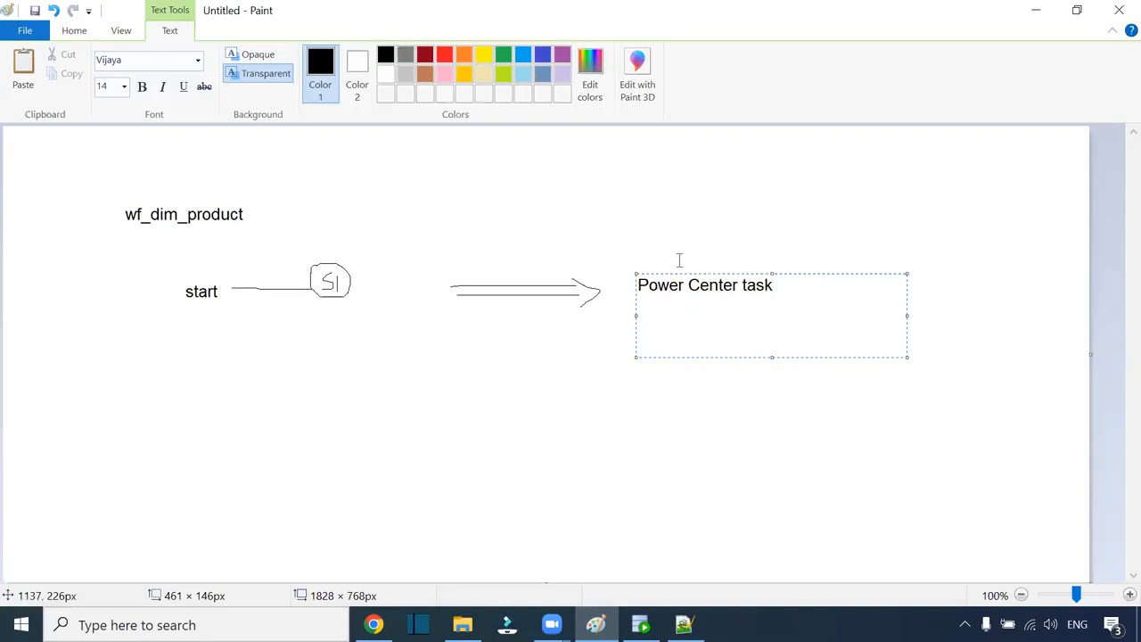
{"action": "left_click", "coordinate": [688, 286]}
{"action": "key", "text": "BackSpace"}
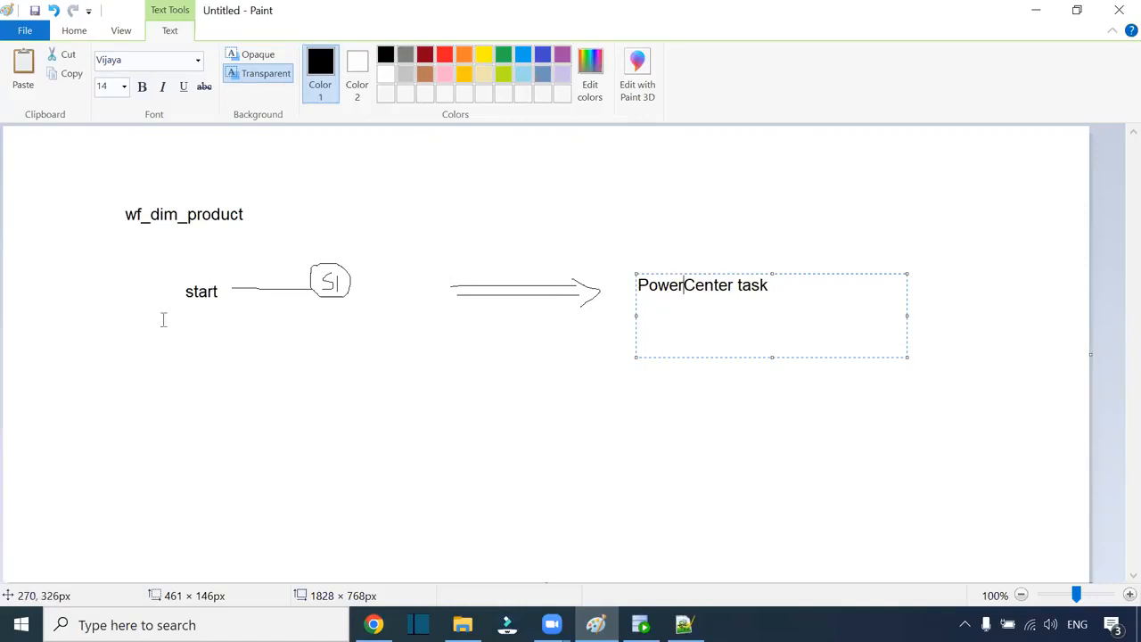
{"action": "left_click", "coordinate": [274, 327]}
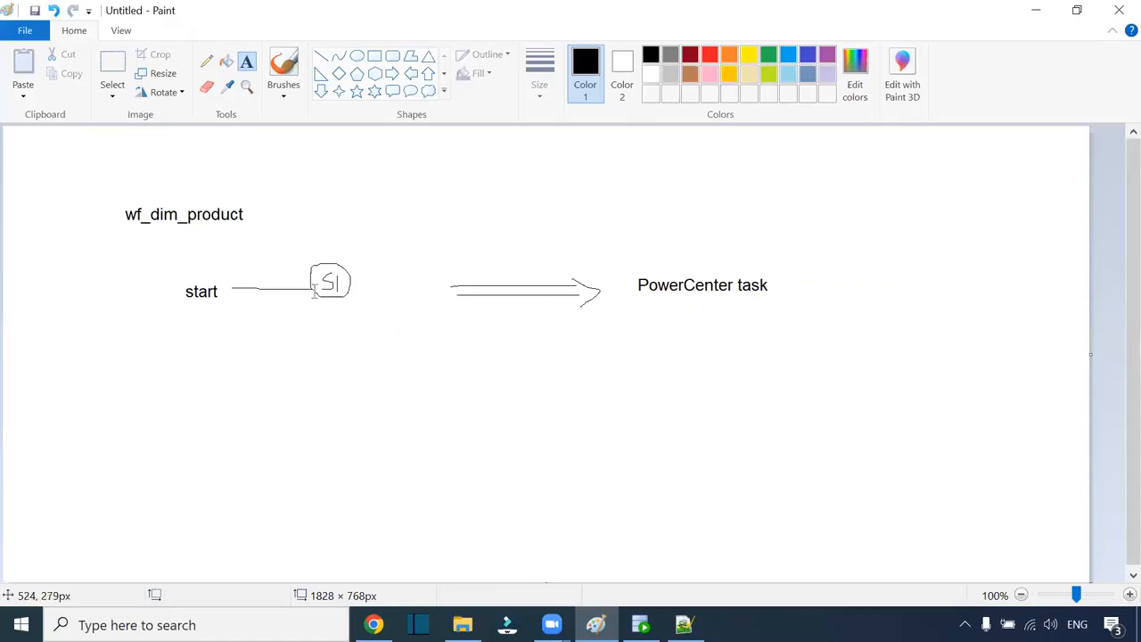
Step: Write 'xml' beneath the arrow and discard the stray empty text boxes
{"action": "left_click", "coordinate": [493, 319]}
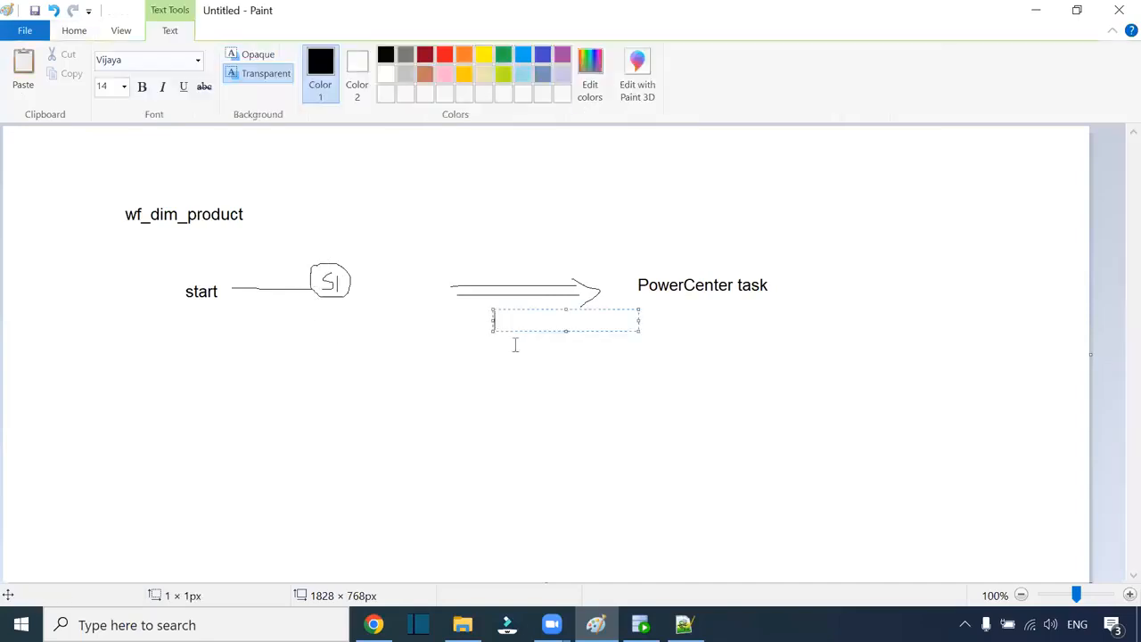
{"action": "type", "text": "xml"}
{"action": "left_click", "coordinate": [721, 287]}
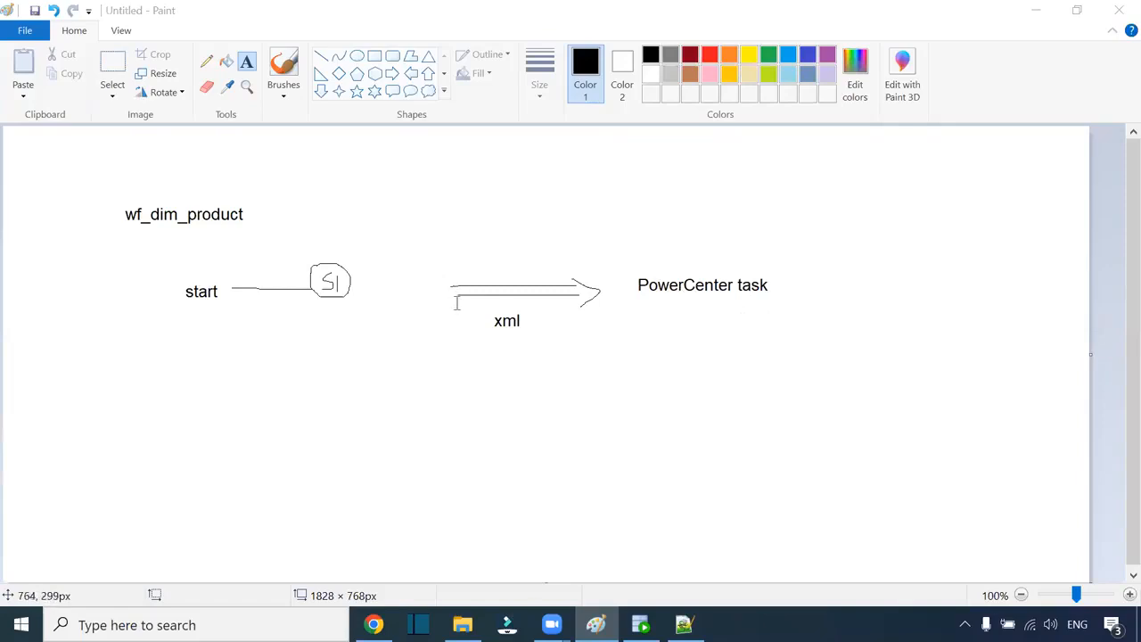
{"action": "left_click", "coordinate": [451, 255]}
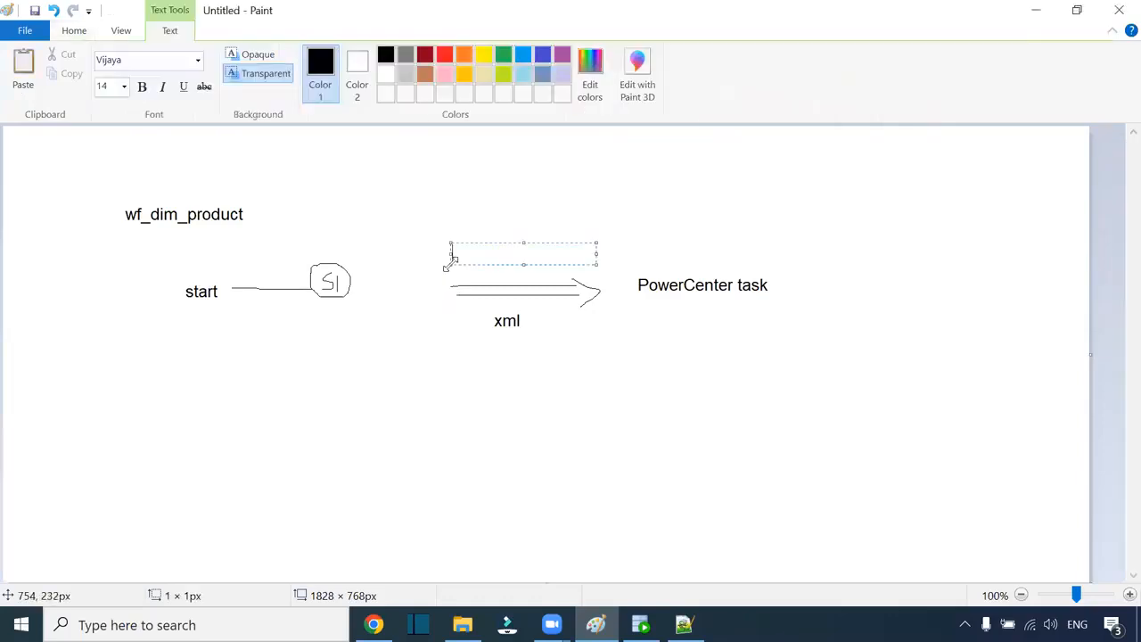
{"action": "left_click", "coordinate": [620, 392]}
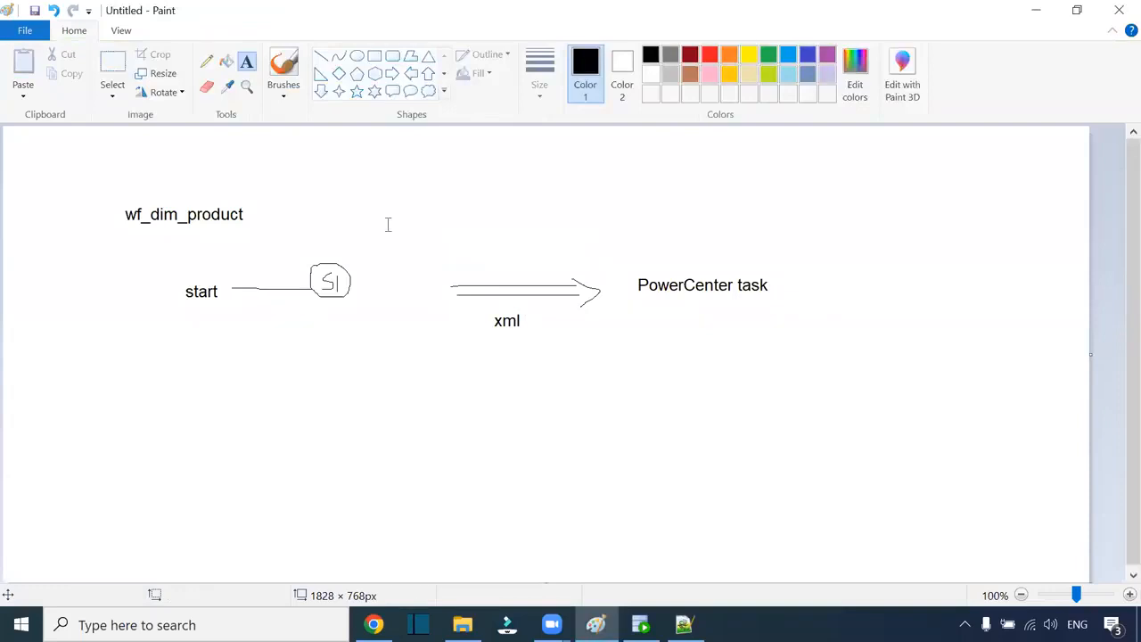
{"action": "left_click", "coordinate": [399, 197]}
{"action": "left_click", "coordinate": [553, 494]}
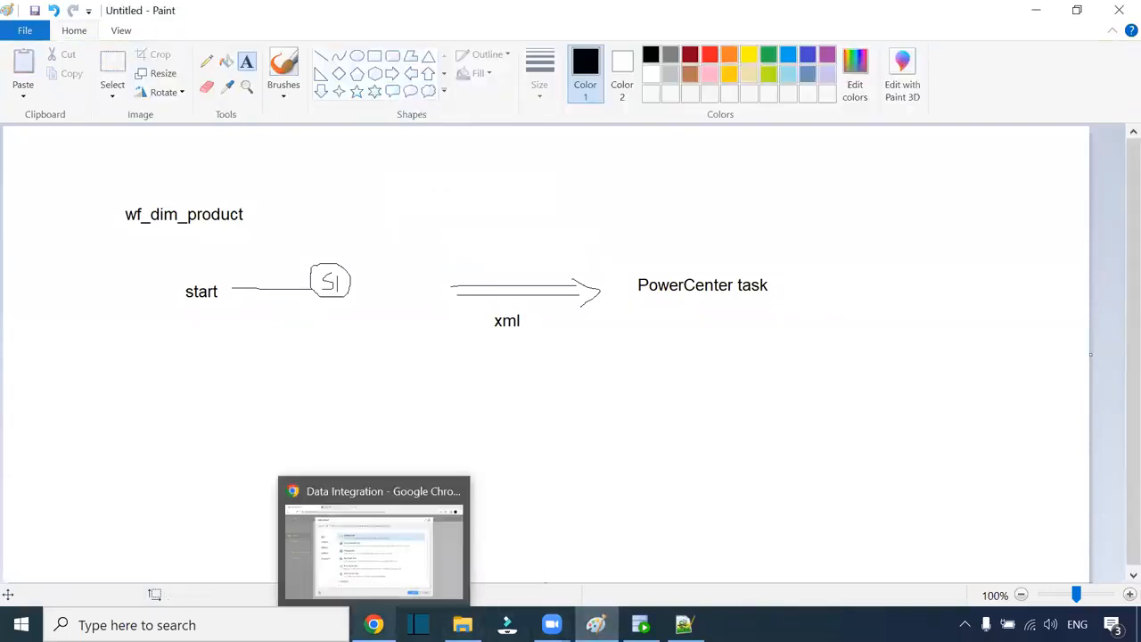
Step: Find and select s_FF_EMP_fw in D:\iics\IICS_SRC_FILE
{"action": "left_click", "coordinate": [463, 624]}
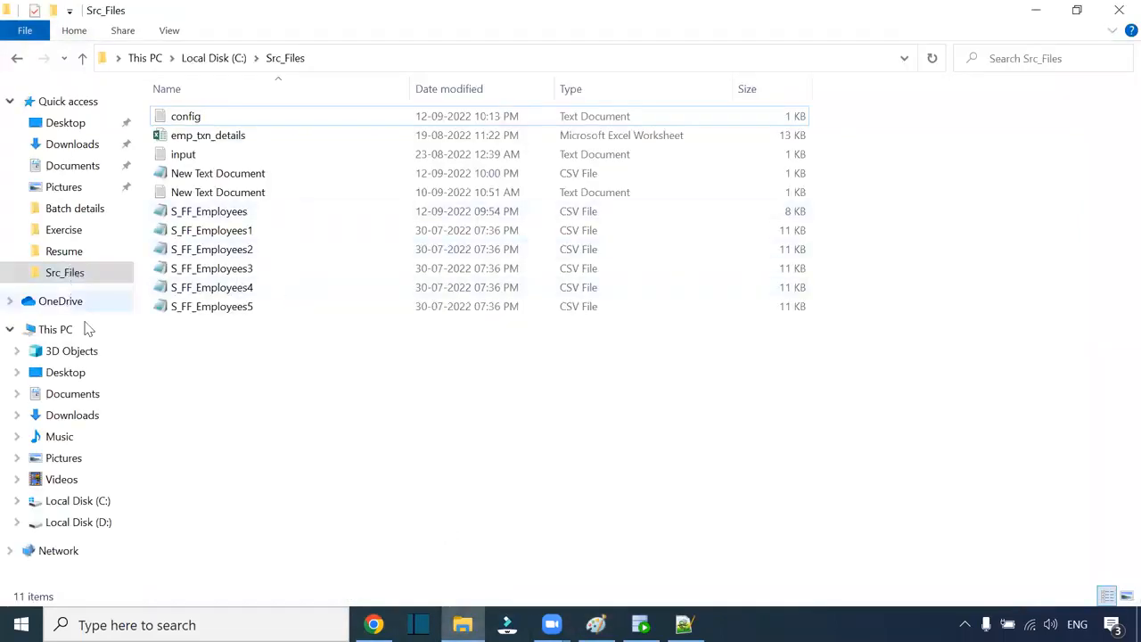
{"action": "left_click", "coordinate": [76, 231]}
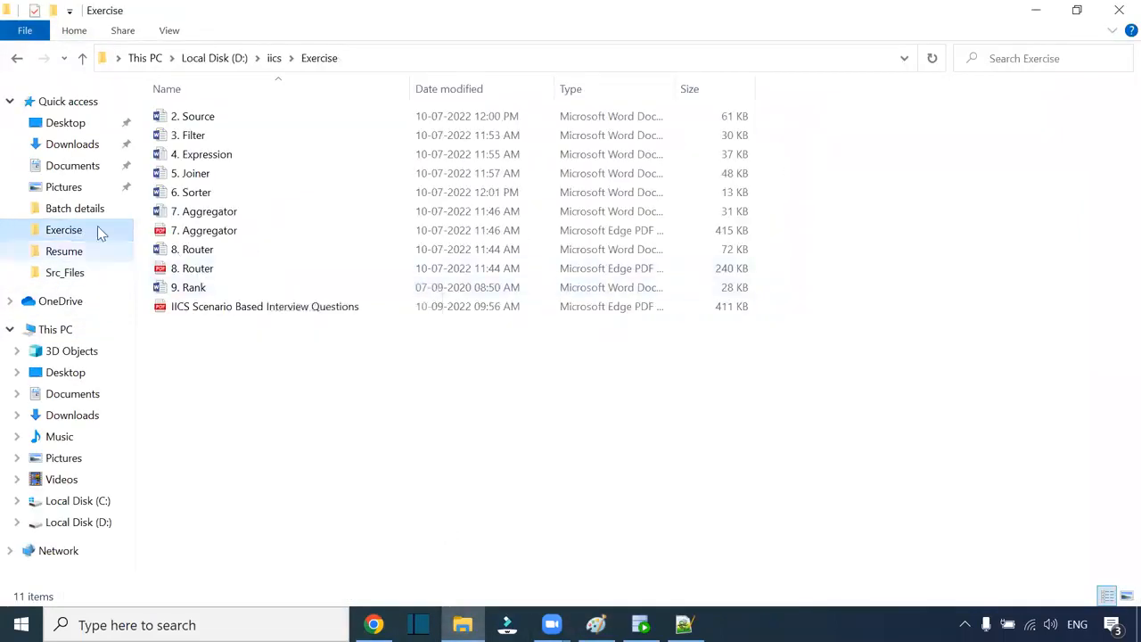
{"action": "left_click", "coordinate": [66, 273]}
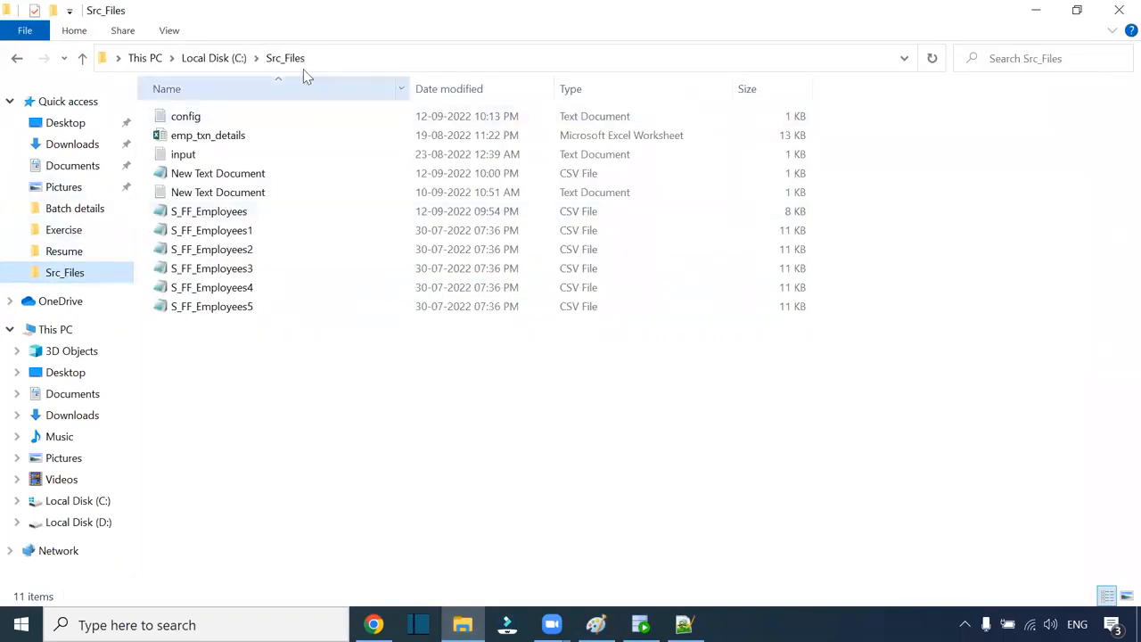
{"action": "left_click", "coordinate": [218, 62]}
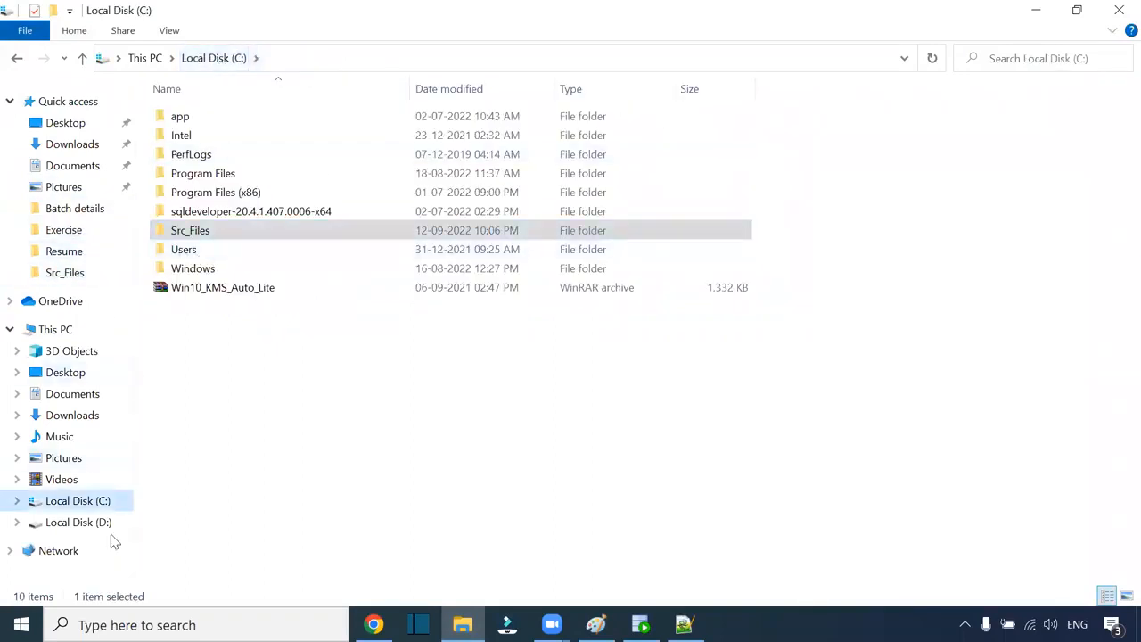
{"action": "left_click", "coordinate": [84, 523]}
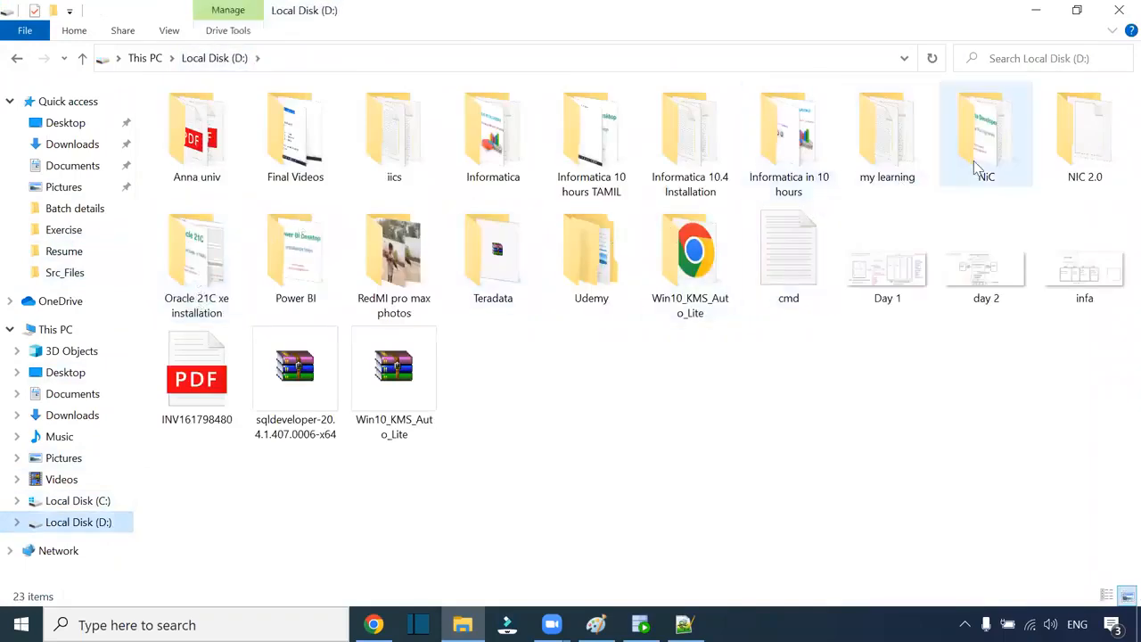
{"action": "left_click", "coordinate": [982, 129]}
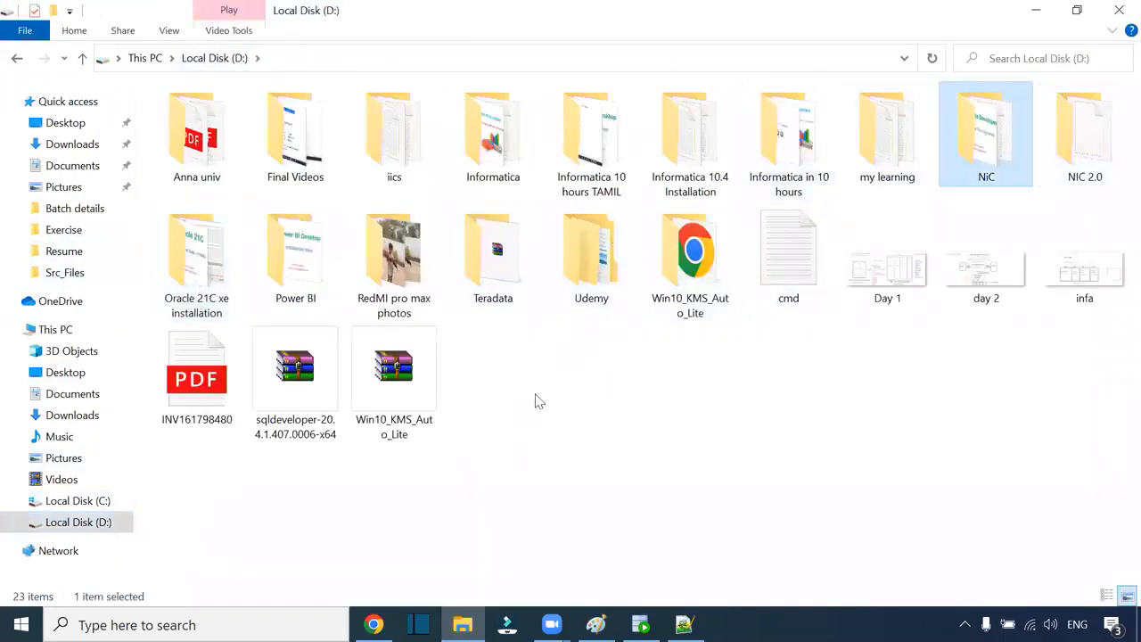
{"action": "double_click", "coordinate": [373, 130]}
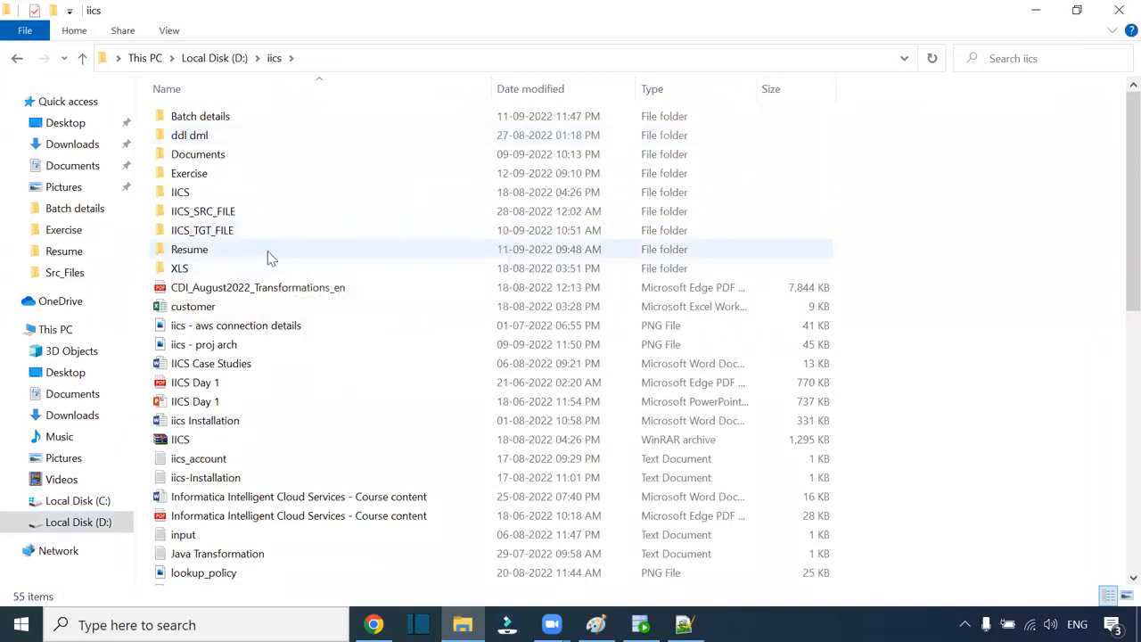
{"action": "double_click", "coordinate": [246, 209]}
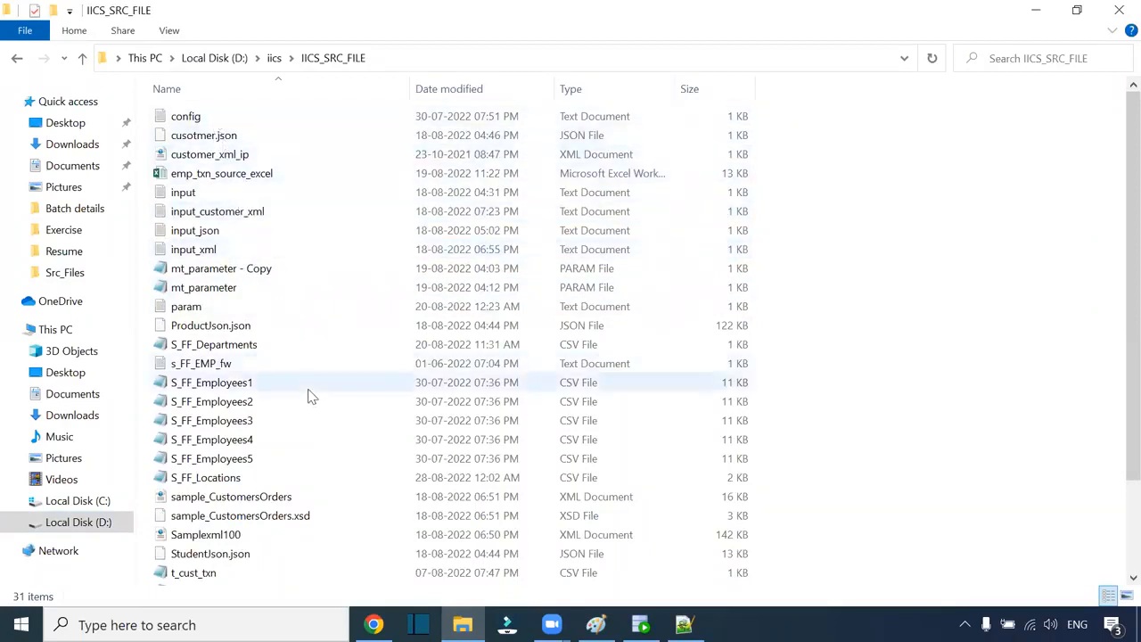
{"action": "scroll", "coordinate": [310, 401], "scroll_direction": "down", "scroll_amount": 1}
{"action": "scroll", "coordinate": [234, 557], "scroll_direction": "down", "scroll_amount": 1}
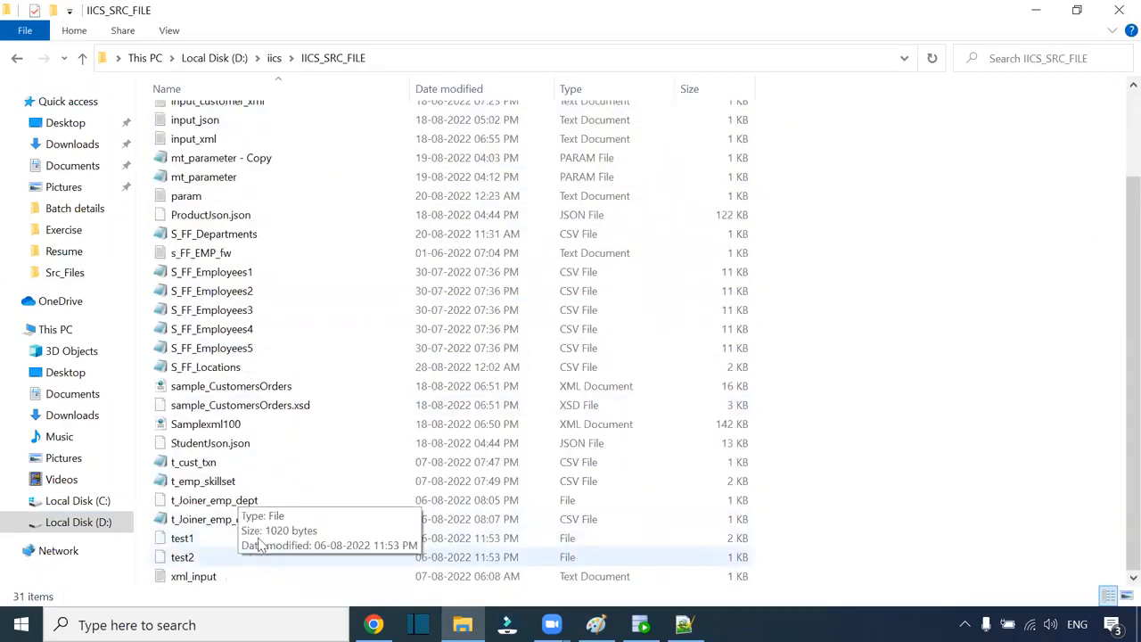
{"action": "left_click", "coordinate": [222, 253]}
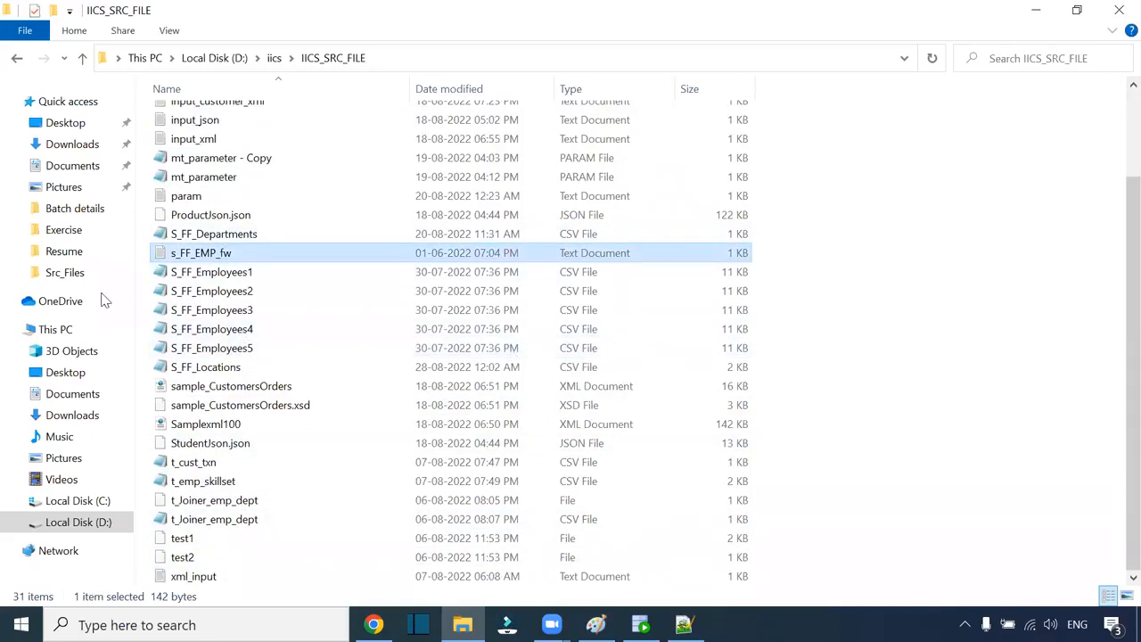
Step: Paste s_FF_EMP_fw into C:\Src_Files and bring up its context menu
{"action": "left_click", "coordinate": [72, 273]}
{"action": "key", "text": "ctrl+v"}
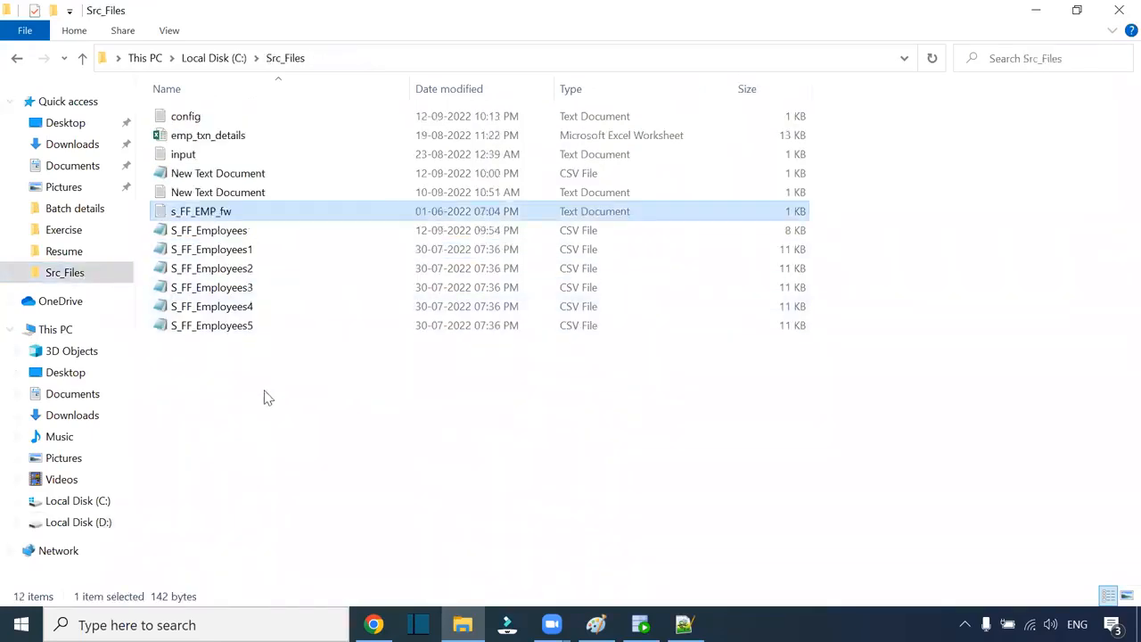
{"action": "left_click", "coordinate": [206, 215]}
{"action": "left_click", "coordinate": [290, 218]}
{"action": "right_click", "coordinate": [224, 213]}
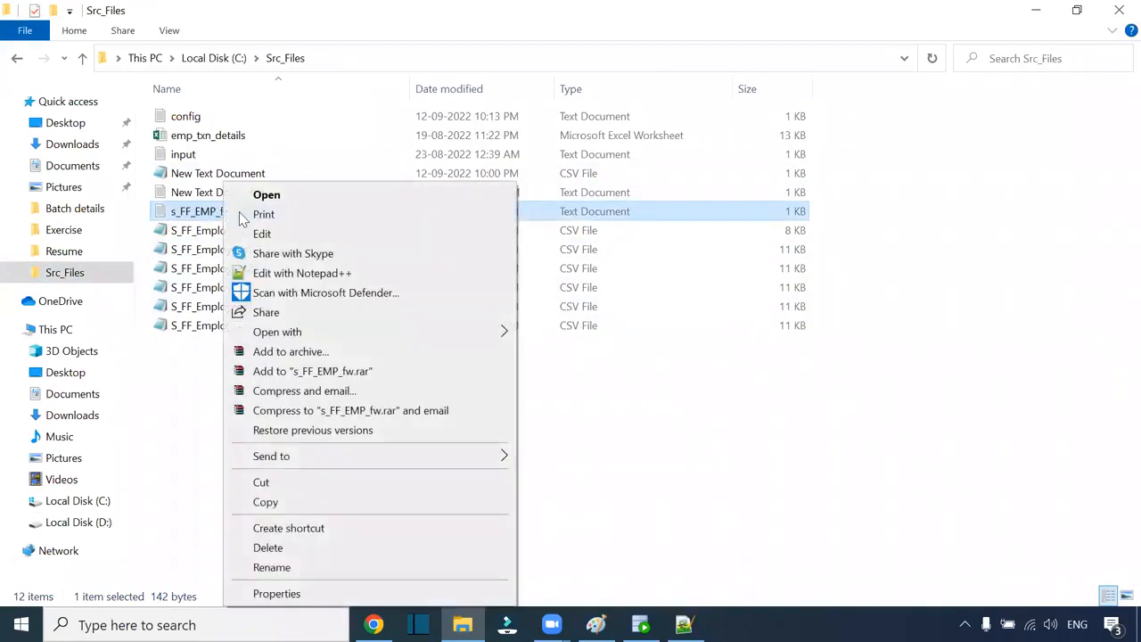
Step: Open s_FF_EMP_fw in Notepad++ and measure the five-character ID field (12345)
{"action": "left_click", "coordinate": [339, 273]}
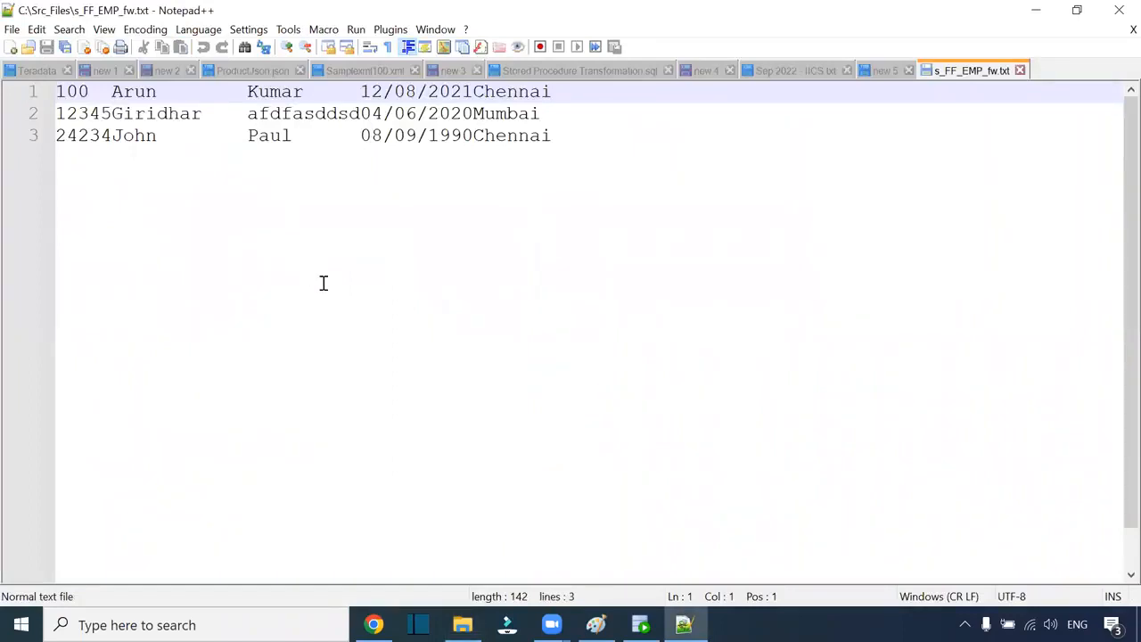
{"action": "scroll", "coordinate": [341, 304], "scroll_direction": "up", "scroll_amount": 3, "text": "ctrl"}
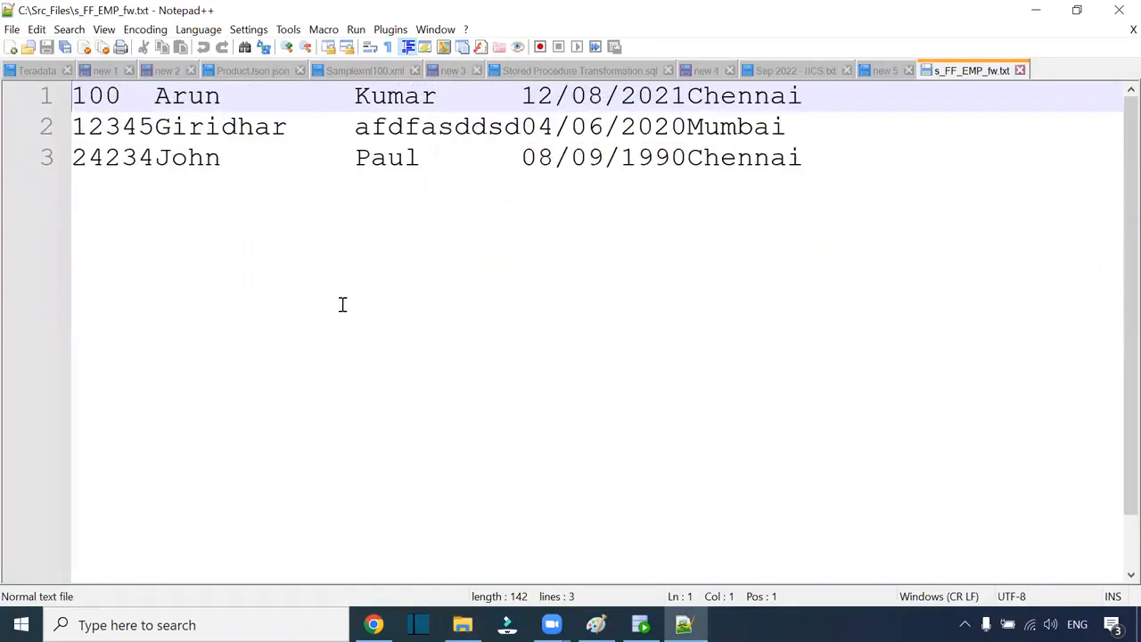
{"action": "left_click_drag", "start_coordinate": [150, 95], "coordinate": [72, 95]}
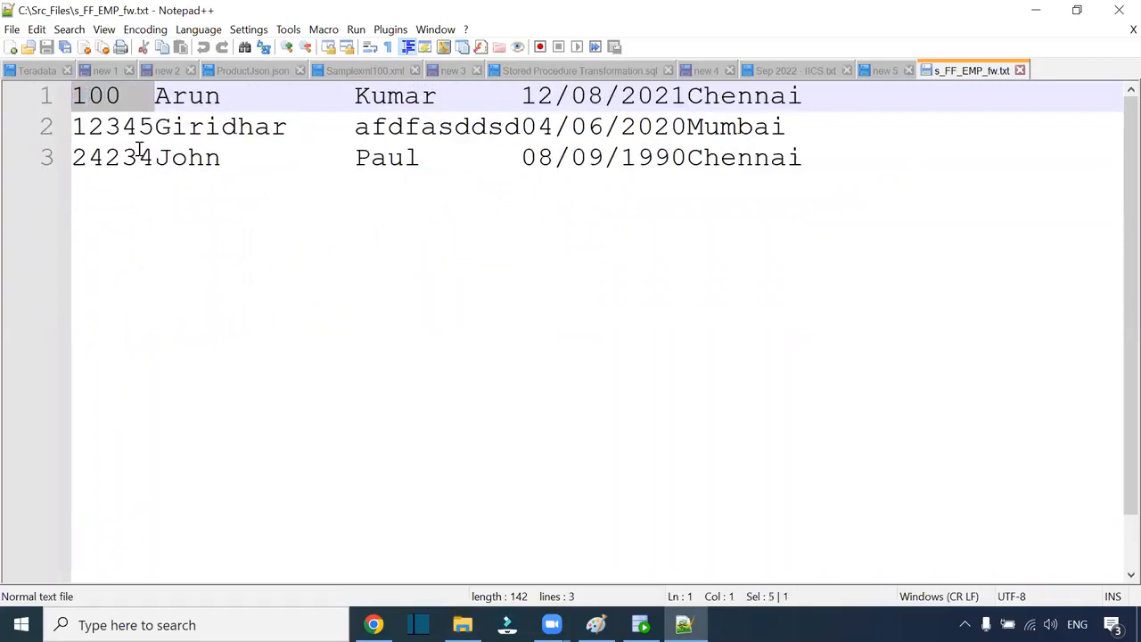
{"action": "left_click_drag", "start_coordinate": [154, 125], "coordinate": [73, 125]}
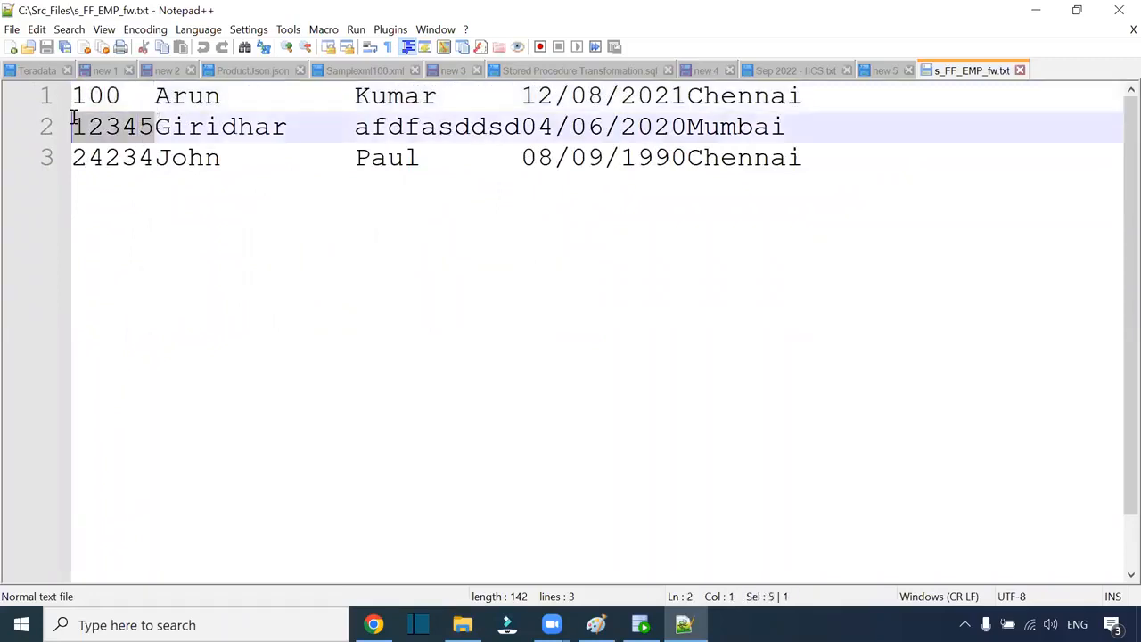
{"action": "left_click", "coordinate": [144, 127]}
{"action": "left_click_drag", "start_coordinate": [154, 127], "coordinate": [72, 127]}
{"action": "left_click", "coordinate": [152, 96]}
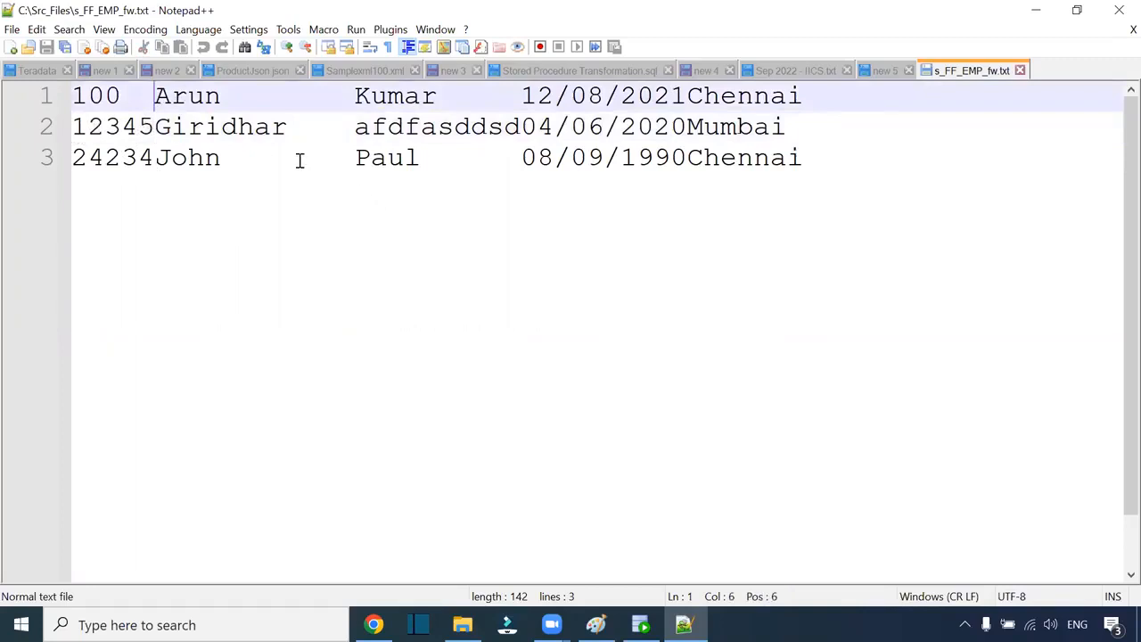
{"action": "left_click_drag", "start_coordinate": [155, 96], "coordinate": [351, 95]}
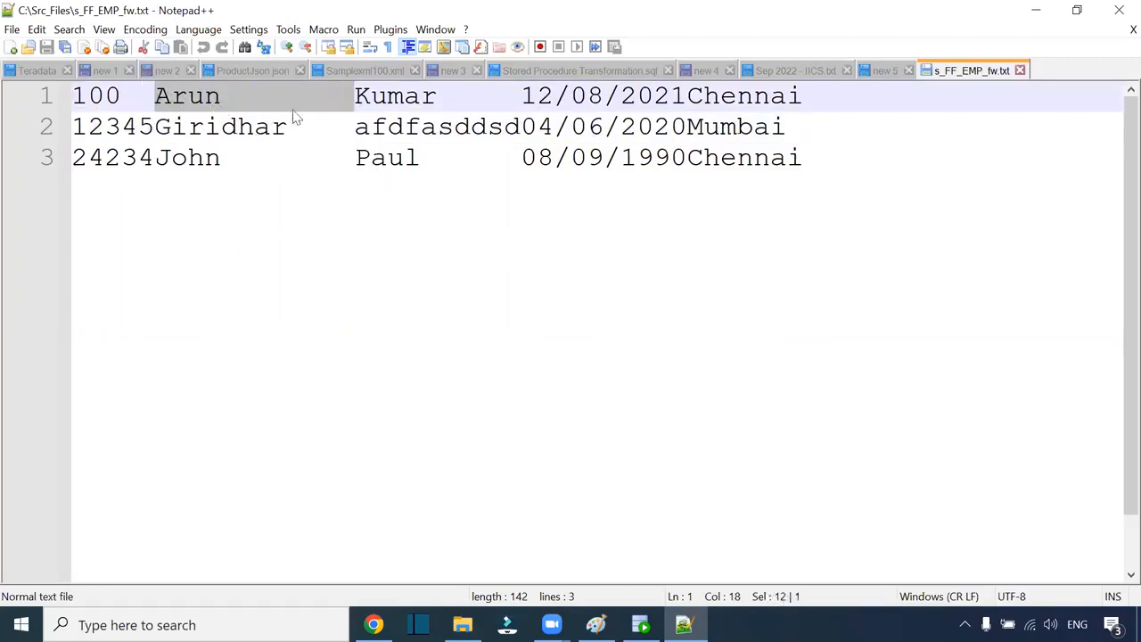
{"action": "left_click", "coordinate": [385, 96]}
{"action": "left_click", "coordinate": [354, 96]}
{"action": "left_click", "coordinate": [352, 132], "text": "shift"}
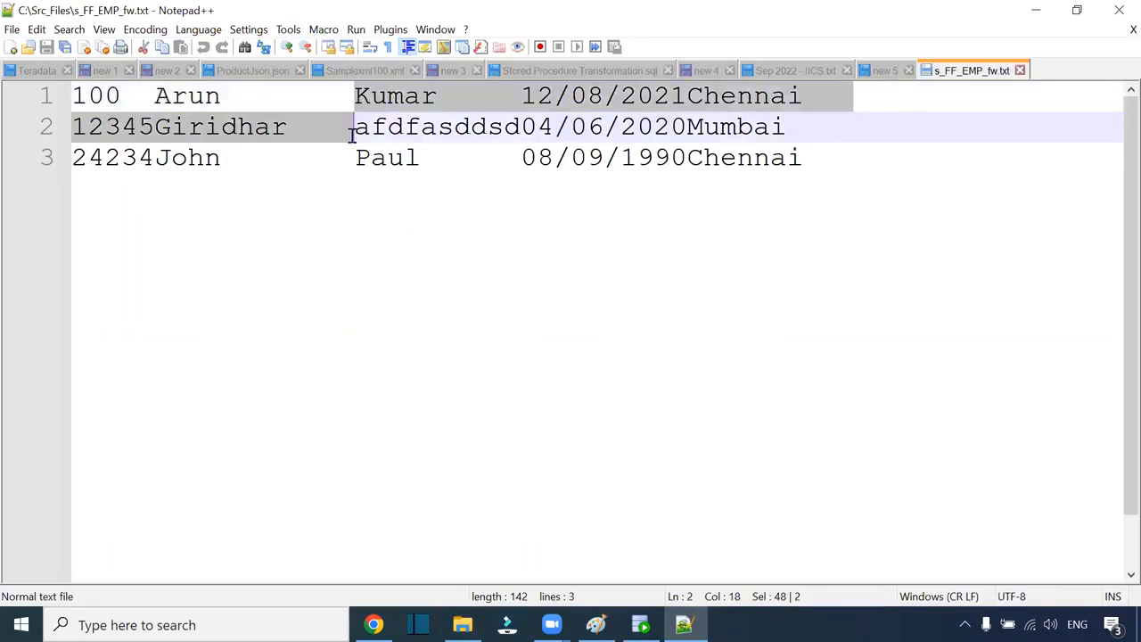
{"action": "left_click", "coordinate": [355, 158], "text": "shift"}
{"action": "left_click_drag", "start_coordinate": [155, 127], "coordinate": [287, 127]}
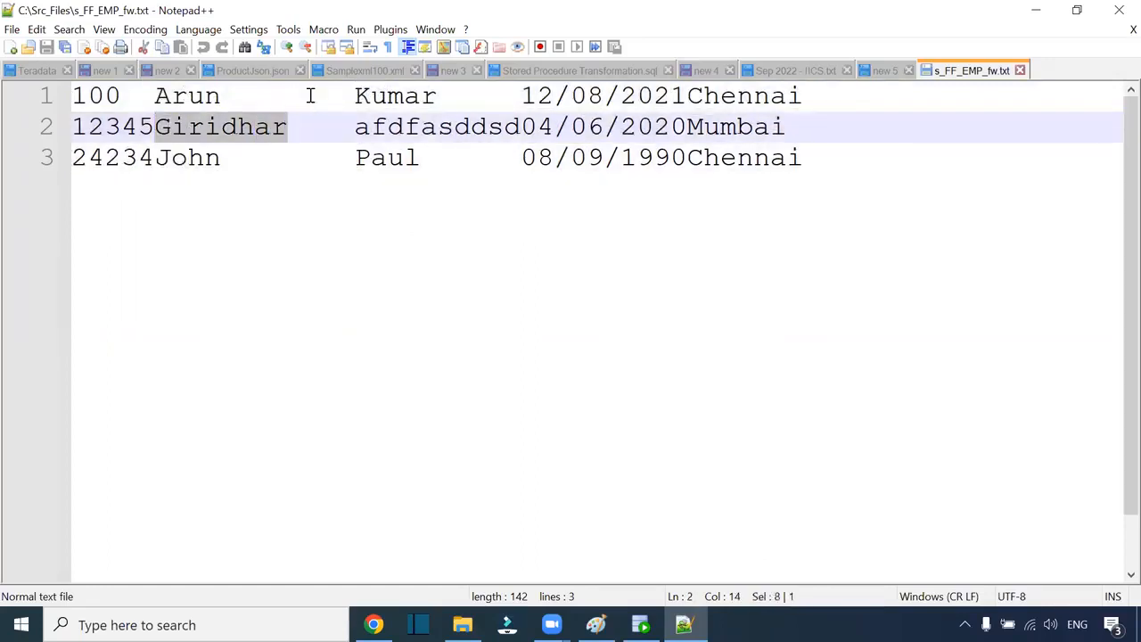
{"action": "left_click", "coordinate": [356, 96]}
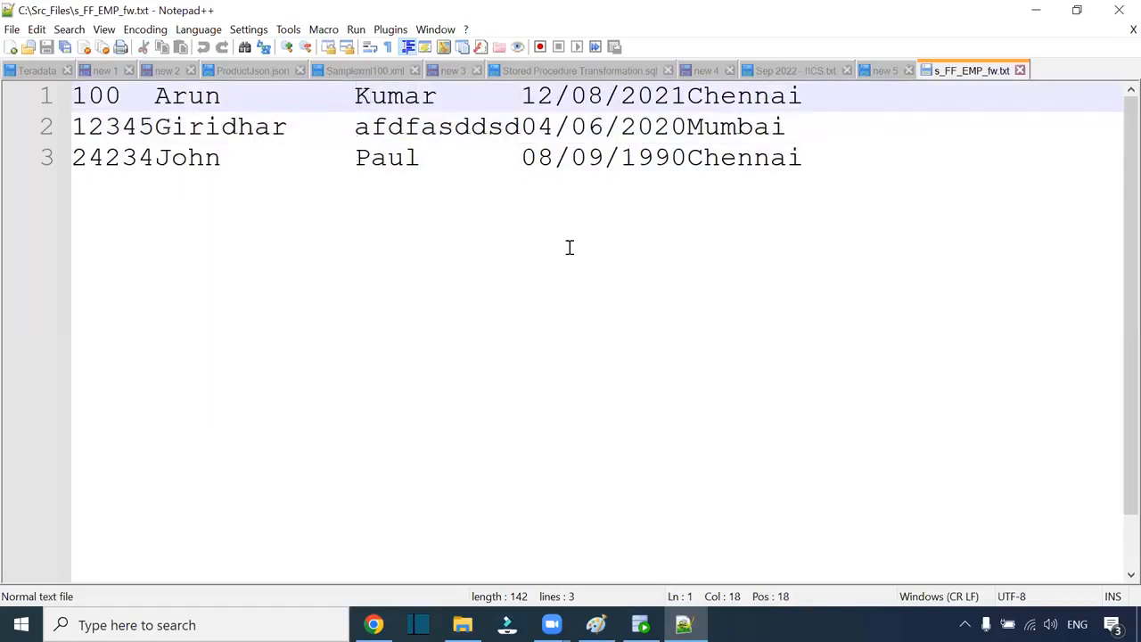
{"action": "key", "text": "shift+Right"}
{"action": "key", "text": "shift+Right"}
{"action": "key", "text": "shift+Right"}
{"action": "key", "text": "shift+Right"}
{"action": "key", "text": "shift+Right"}
{"action": "key", "text": "shift+Right"}
{"action": "key", "text": "shift+Right"}
{"action": "key", "text": "shift+Right"}
{"action": "key", "text": "shift+Right"}
{"action": "key", "text": "shift+Right"}
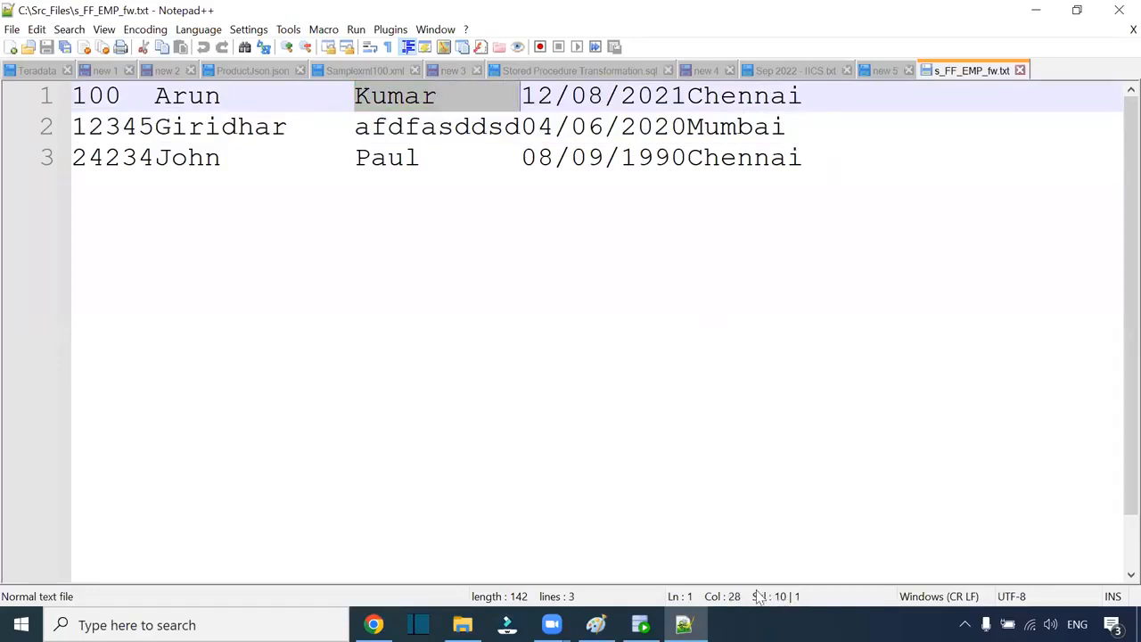
Step: Measure the ten-character date field 12/08/2021 and the city field Chennai
{"action": "left_click", "coordinate": [525, 95]}
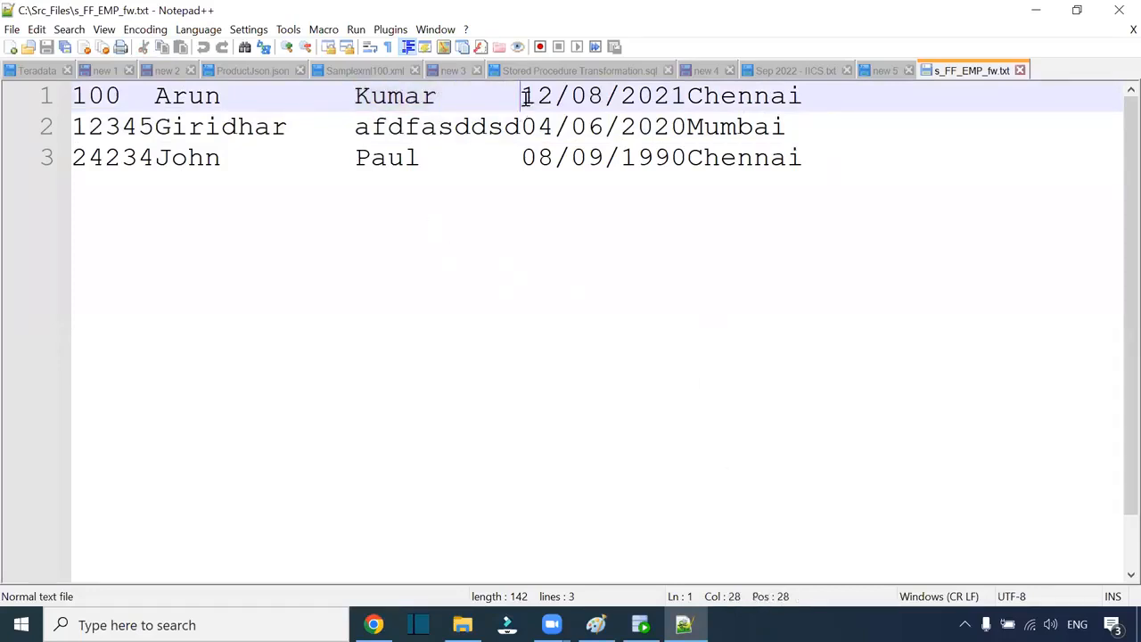
{"action": "left_click", "coordinate": [526, 124]}
{"action": "left_click_drag", "start_coordinate": [525, 95], "coordinate": [685, 95]}
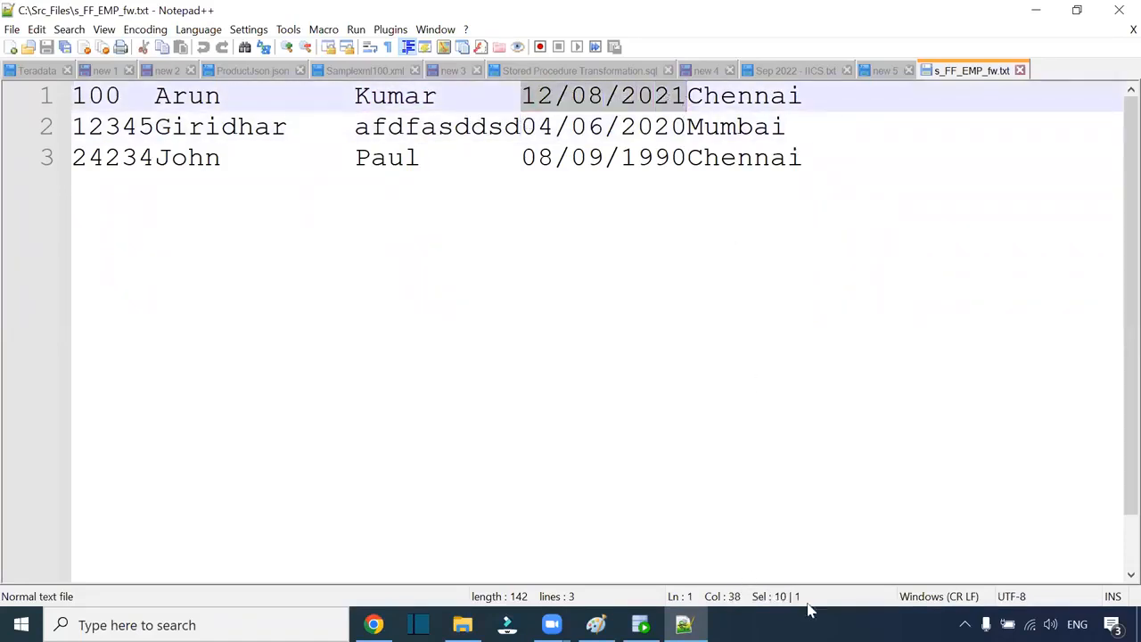
{"action": "left_click", "coordinate": [700, 98]}
{"action": "left_click_drag", "start_coordinate": [699, 98], "coordinate": [930, 197]}
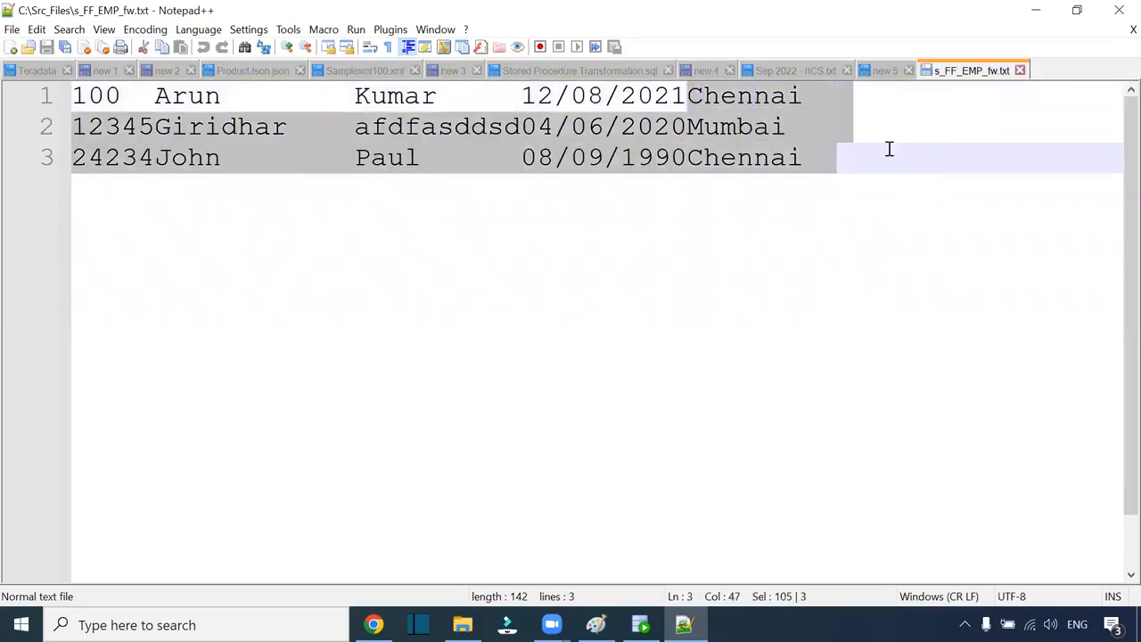
{"action": "left_click", "coordinate": [837, 98]}
{"action": "left_click_drag", "start_coordinate": [691, 95], "coordinate": [885, 105]}
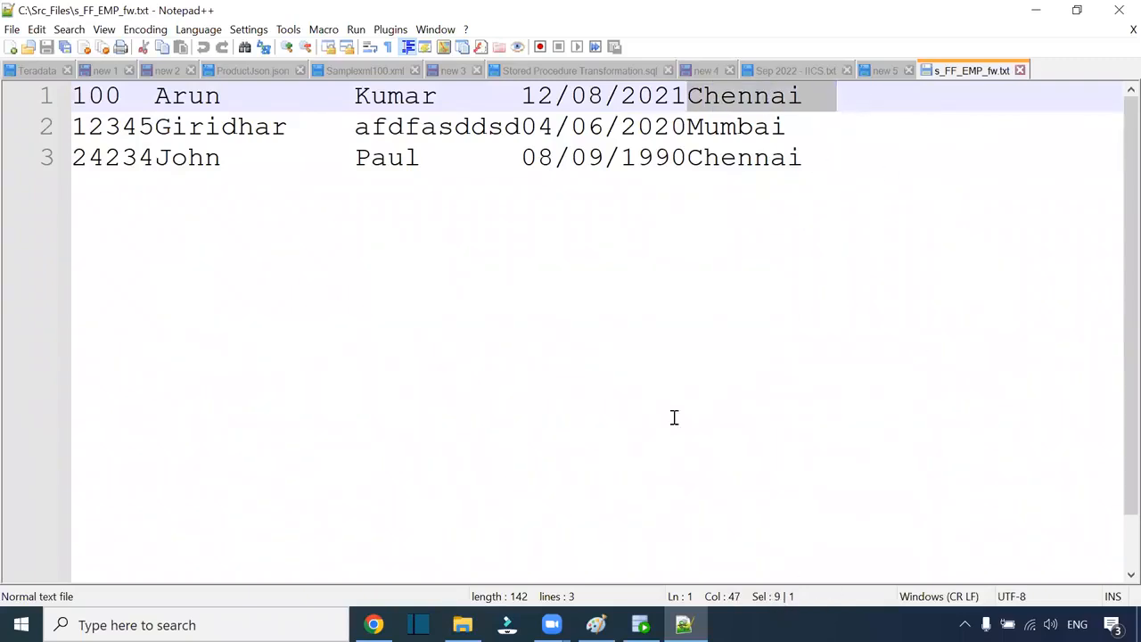
{"action": "left_click", "coordinate": [801, 98]}
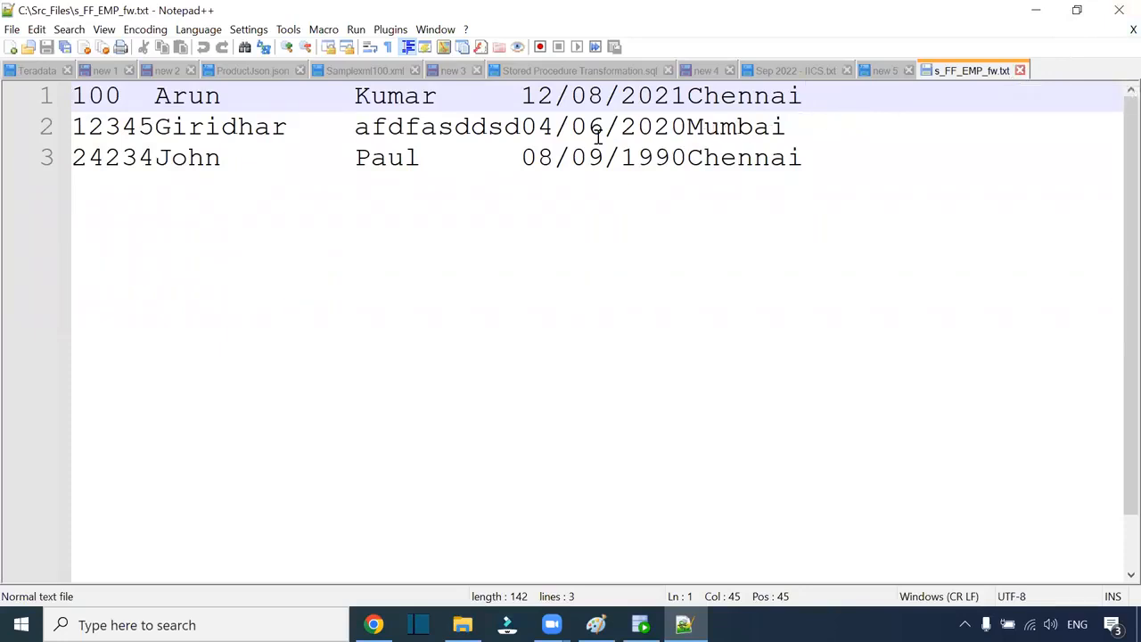
{"action": "left_click", "coordinate": [688, 96]}
{"action": "key", "text": "shift+Right"}
{"action": "key", "text": "shift+Right"}
{"action": "key", "text": "shift+Right"}
{"action": "key", "text": "shift+Right"}
{"action": "key", "text": "shift+Right"}
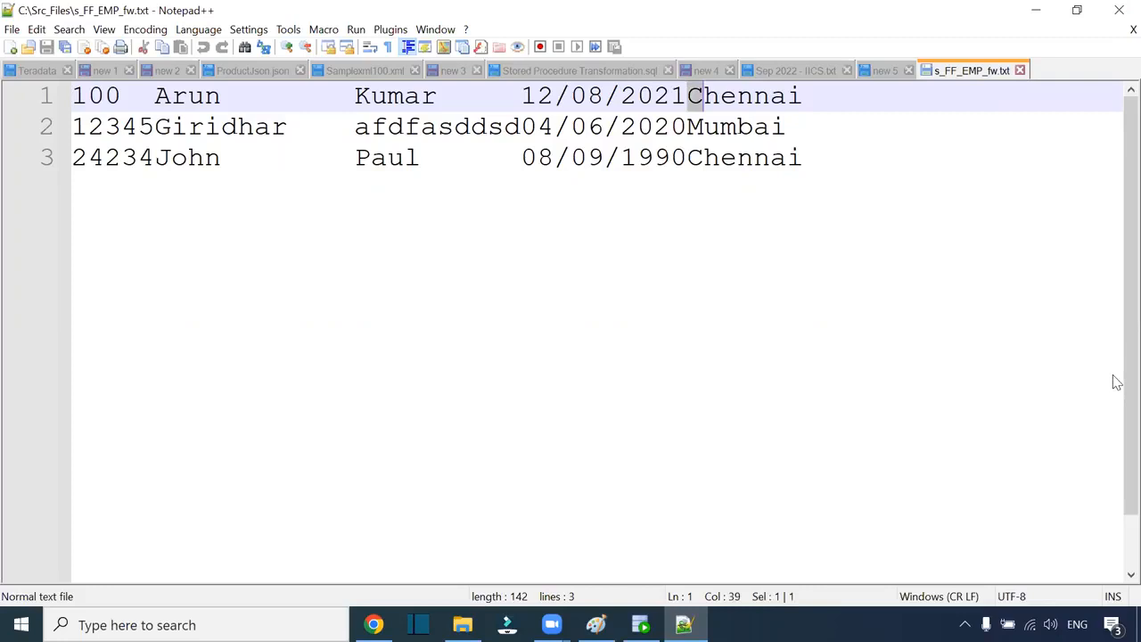
{"action": "key", "text": "shift+Right"}
{"action": "key", "text": "shift+Right"}
{"action": "key", "text": "shift+Right"}
{"action": "key", "text": "shift+Right"}
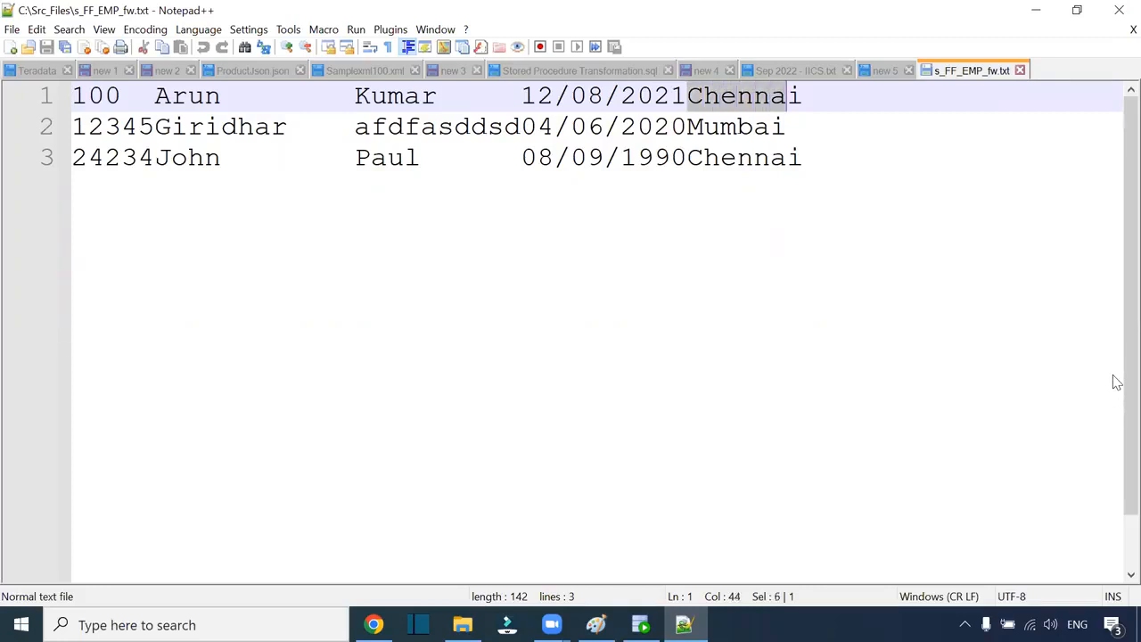
{"action": "key", "text": "shift+Right"}
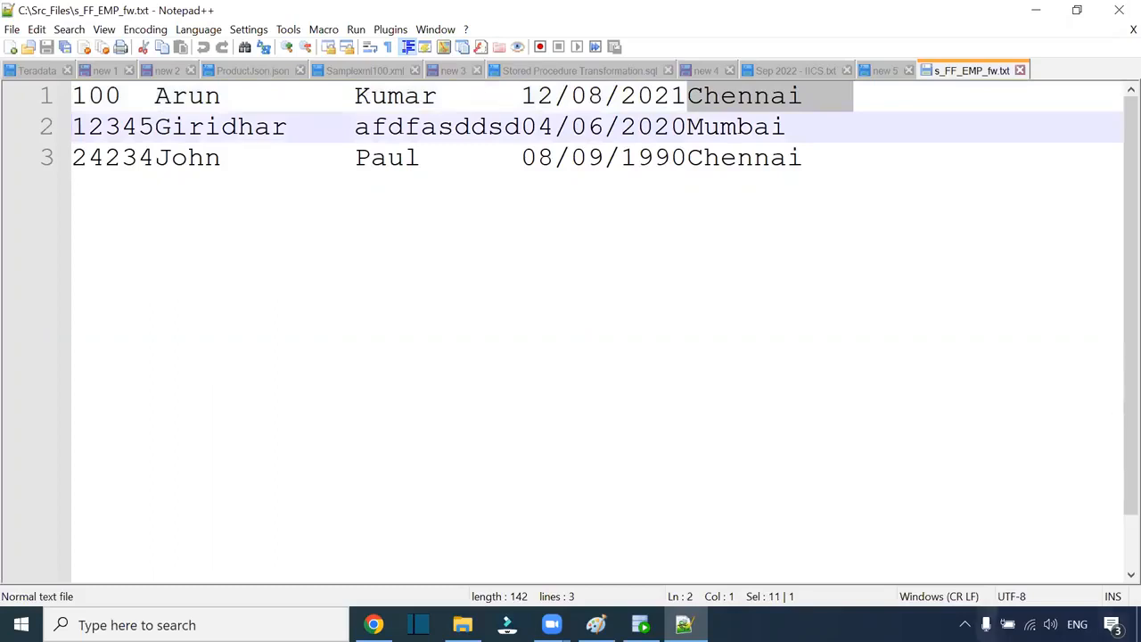
Step: Compare line endings, pad line 3 after Chennai, and save the file
{"action": "left_click", "coordinate": [863, 226]}
{"action": "left_click_drag", "start_coordinate": [688, 96], "coordinate": [912, 96]}
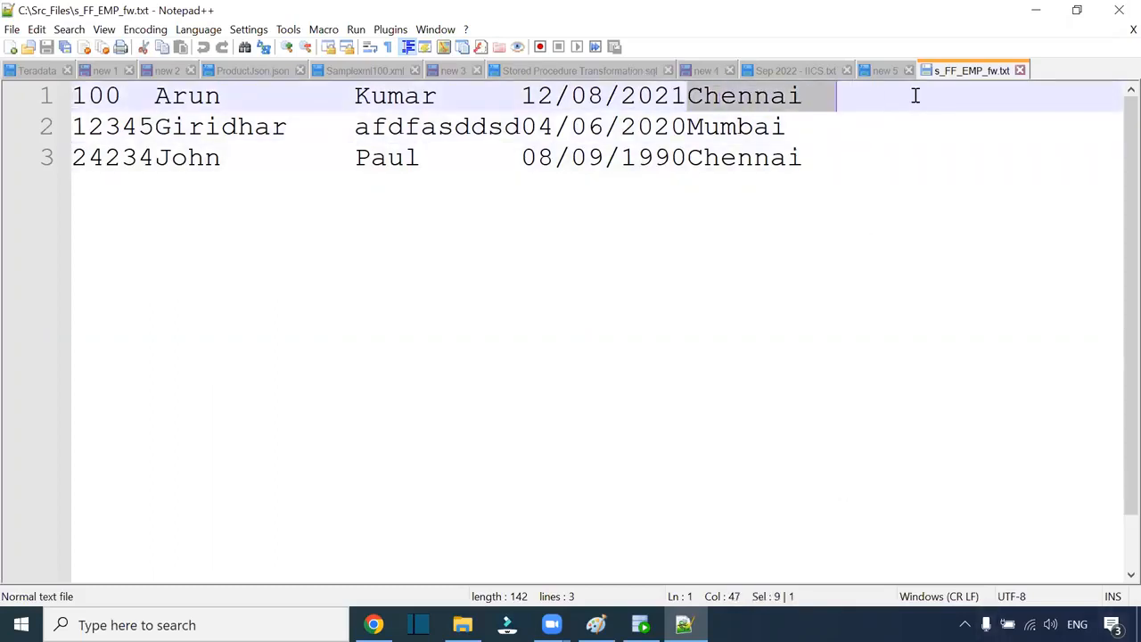
{"action": "left_click", "coordinate": [836, 105]}
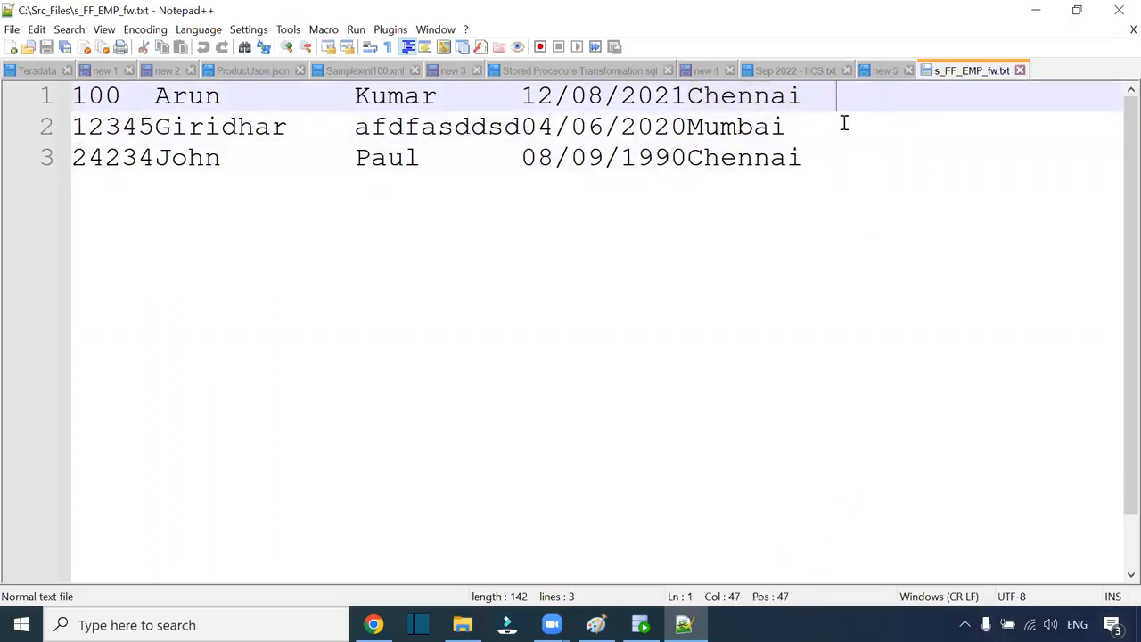
{"action": "key", "text": "Right"}
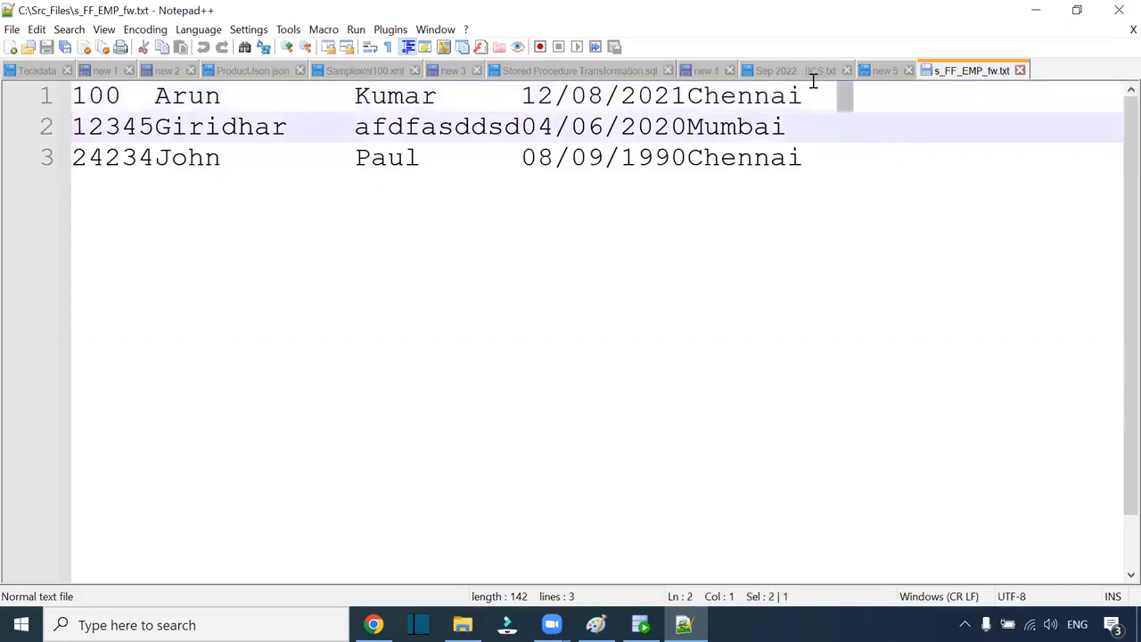
{"action": "left_click", "coordinate": [850, 105]}
{"action": "left_click_drag", "start_coordinate": [809, 157], "coordinate": [871, 214]}
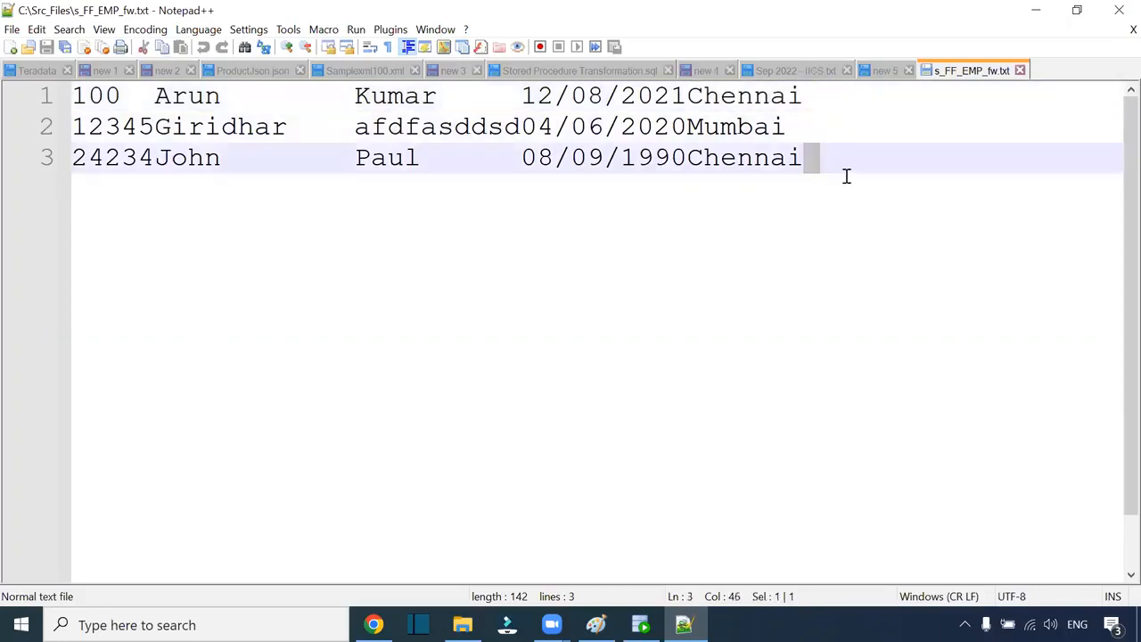
{"action": "left_click", "coordinate": [816, 167]}
{"action": "left_click_drag", "start_coordinate": [688, 158], "coordinate": [704, 158]}
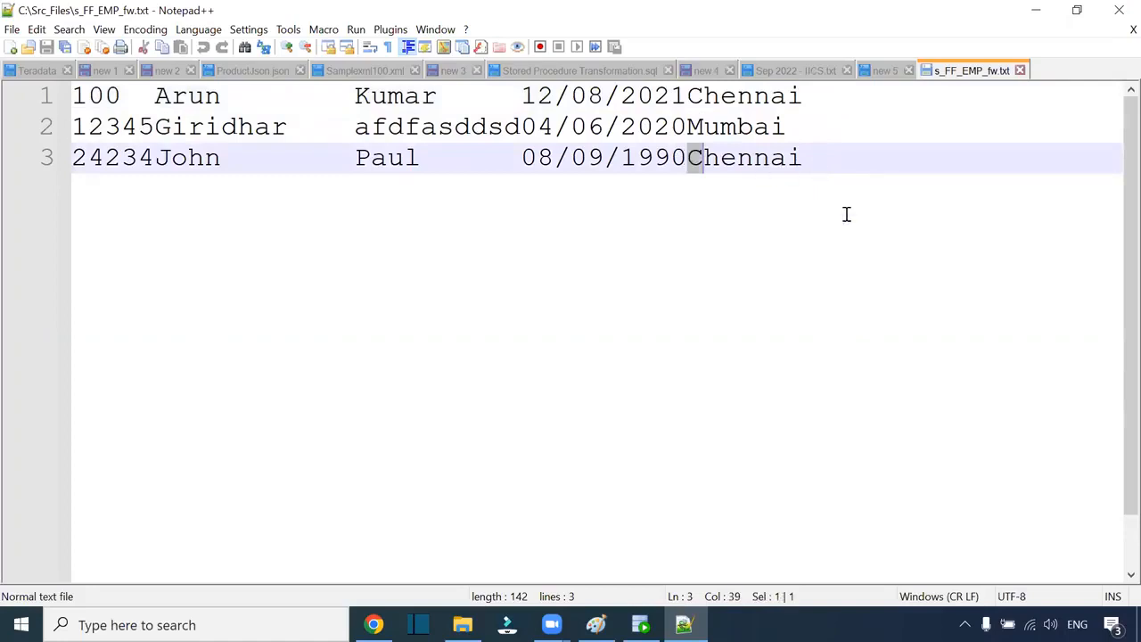
{"action": "key", "text": "shift+Right"}
{"action": "key", "text": "shift+Right"}
{"action": "key", "text": "shift+Right"}
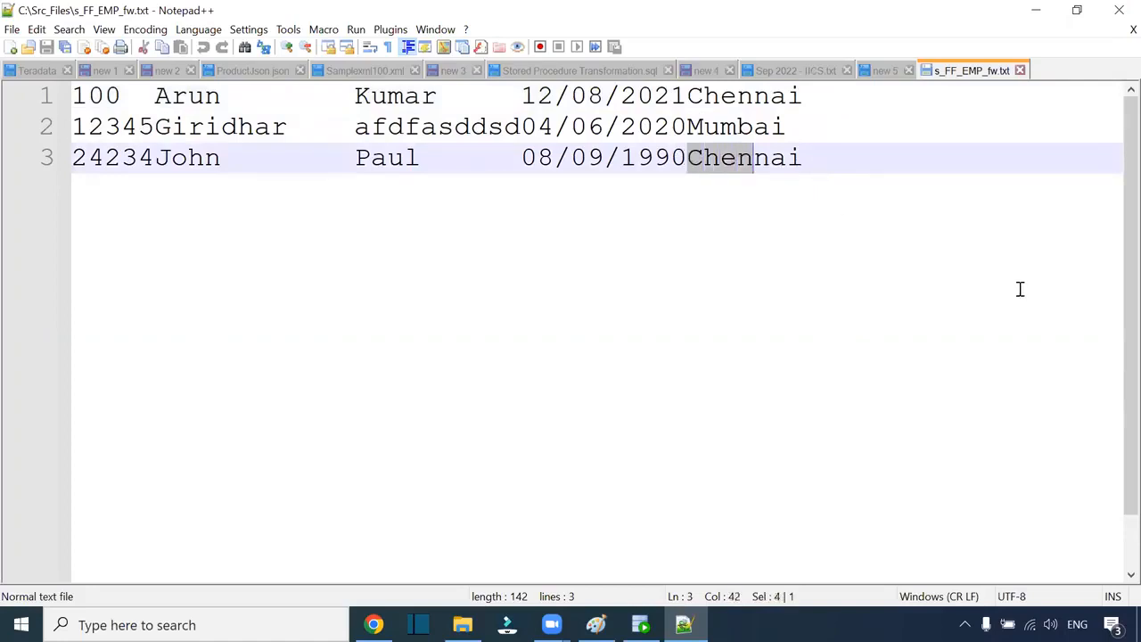
{"action": "key", "text": "shift+Right"}
{"action": "key", "text": "shift+Right"}
{"action": "key", "text": "shift+Right"}
{"action": "key", "text": "shift+Right"}
{"action": "key", "text": "shift+Right"}
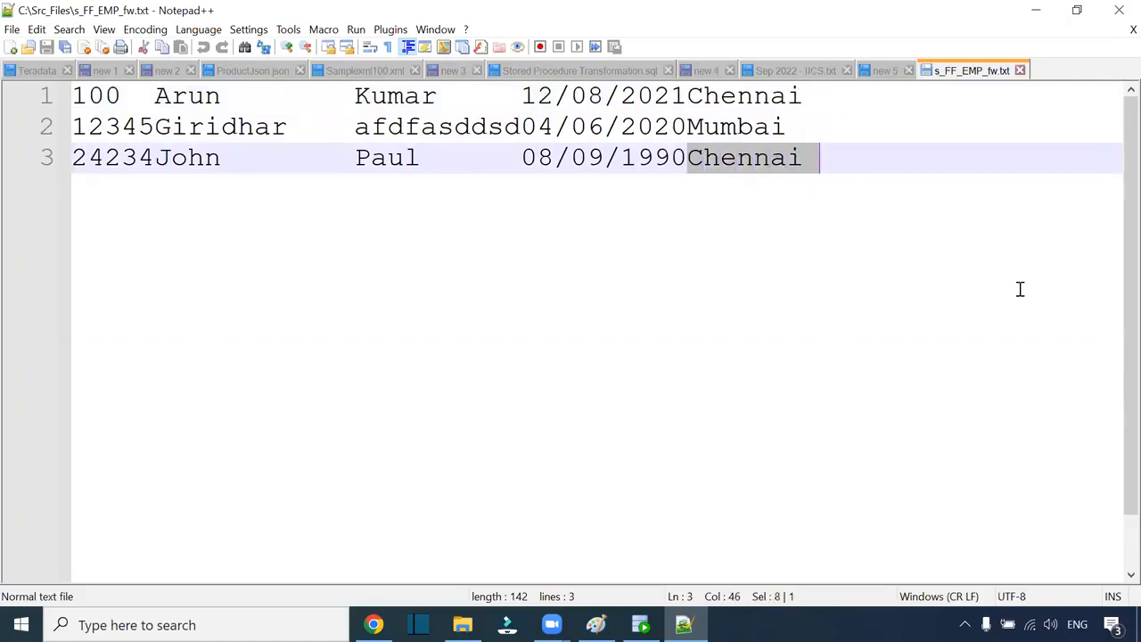
{"action": "left_click", "coordinate": [834, 157]}
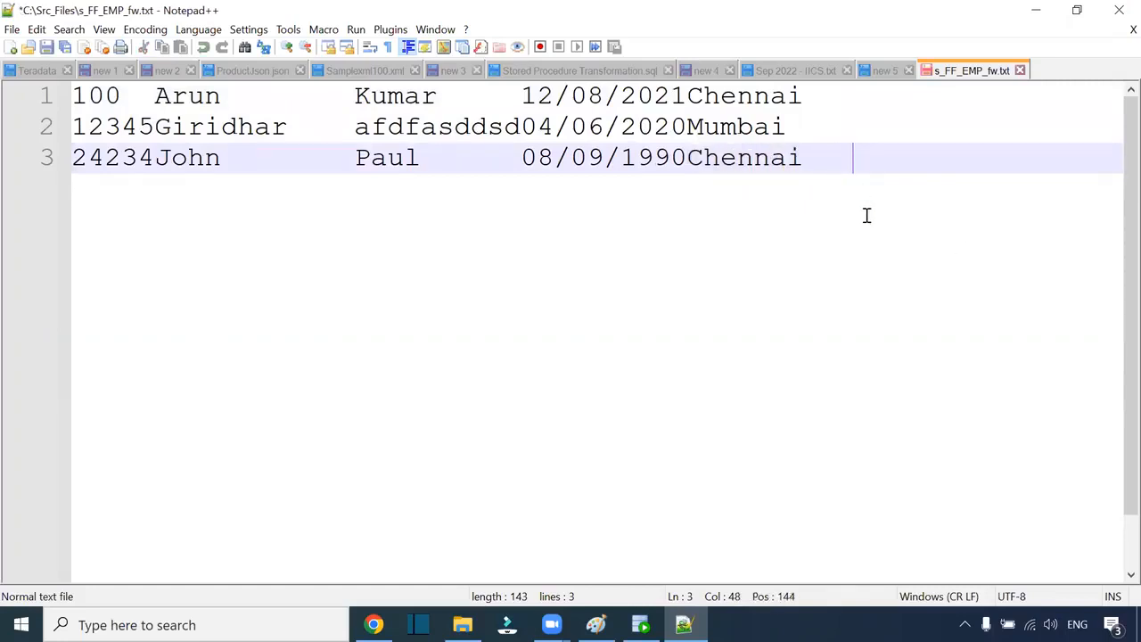
{"action": "key", "text": "ctrl+s"}
Step: Re-measure the city, ID and first-name widths and the second record's full length
{"action": "left_click_drag", "start_coordinate": [860, 162], "coordinate": [9, 25]}
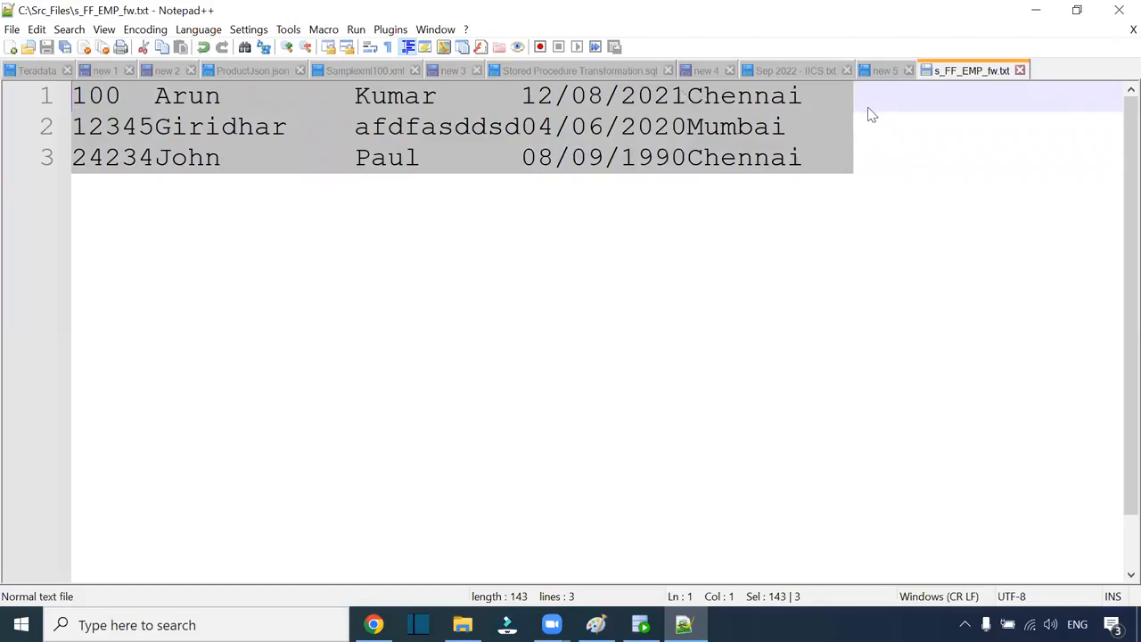
{"action": "left_click", "coordinate": [694, 96]}
{"action": "left_click_drag", "start_coordinate": [694, 96], "coordinate": [921, 99]}
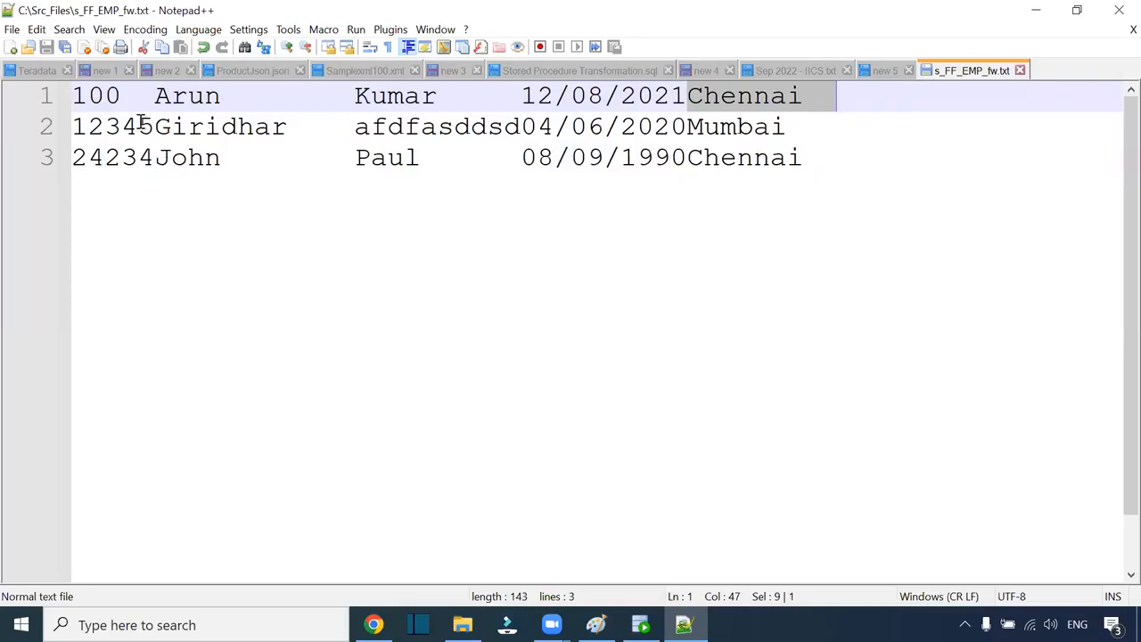
{"action": "left_click_drag", "start_coordinate": [75, 95], "coordinate": [153, 95]}
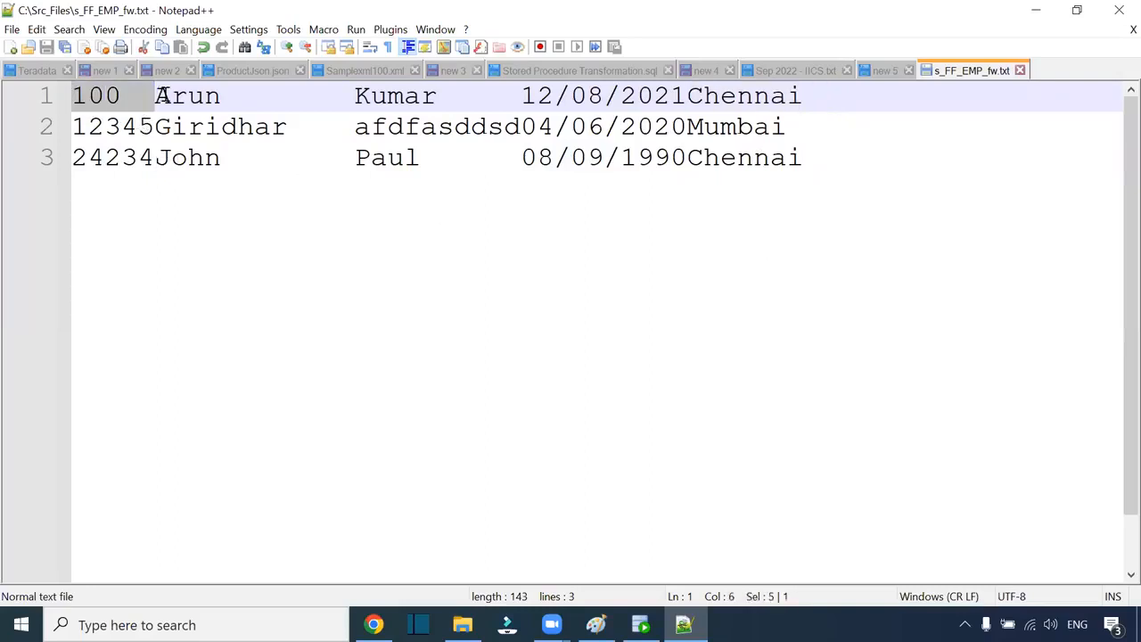
{"action": "left_click", "coordinate": [181, 96]}
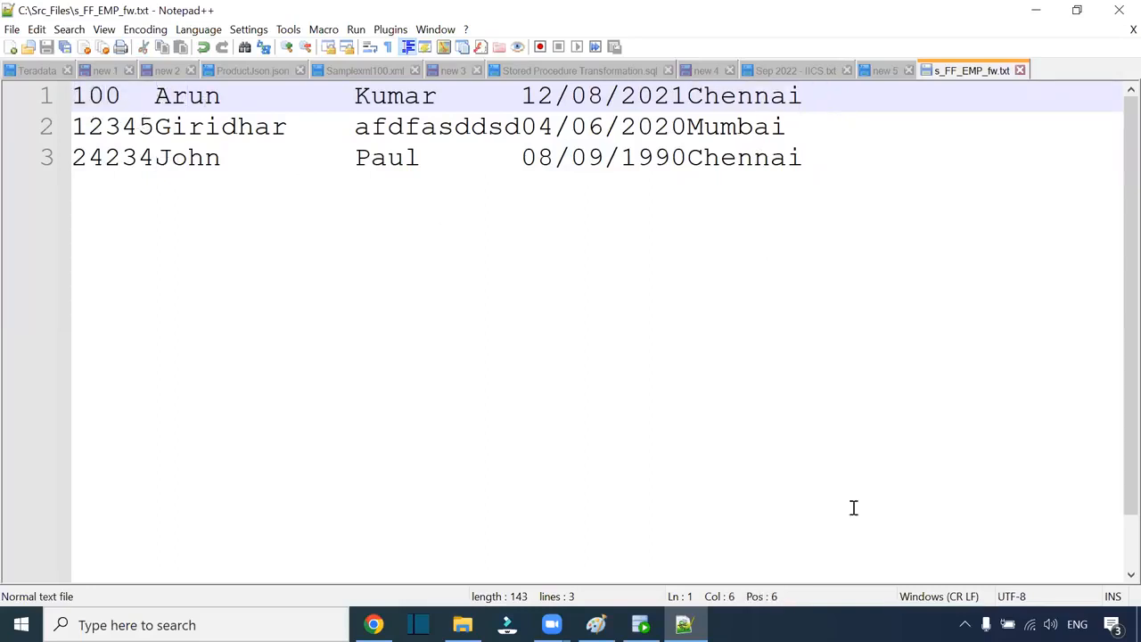
{"action": "key", "text": "Down"}
{"action": "key", "text": "Down"}
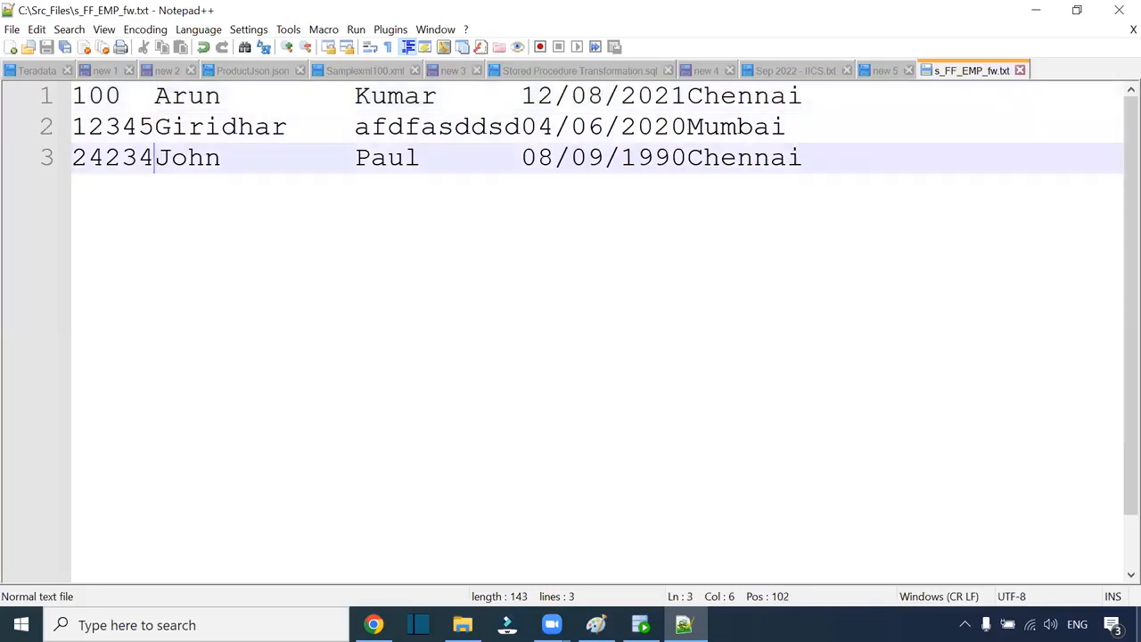
{"action": "key", "text": "Up"}
{"action": "key", "text": "Up"}
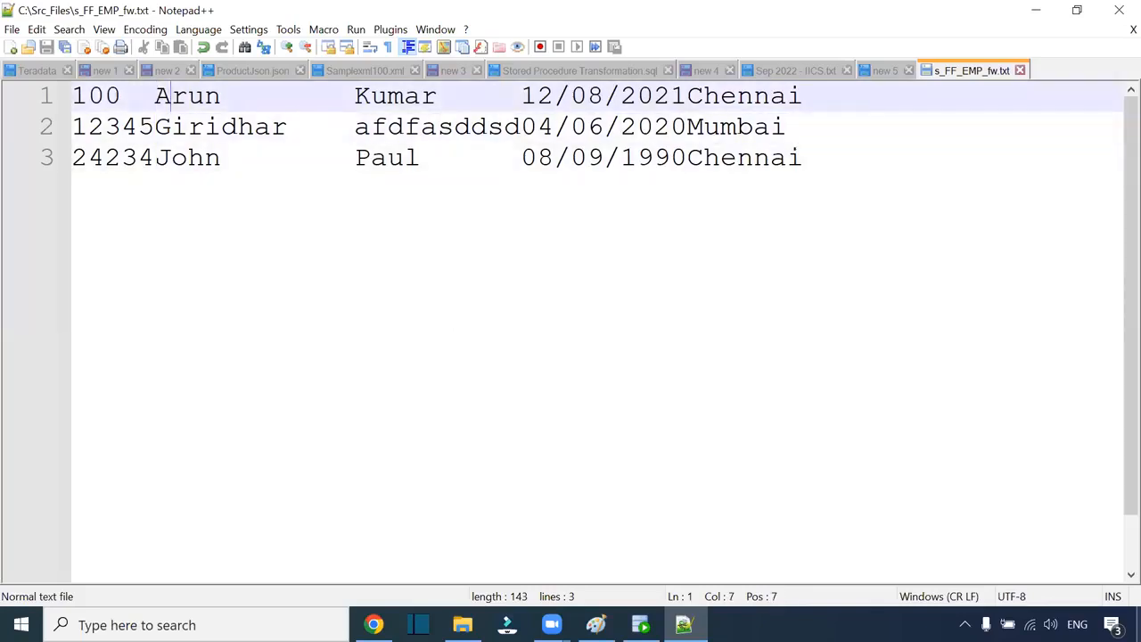
{"action": "key", "text": "Right"}
{"action": "key", "text": "Right"}
{"action": "key", "text": "Right"}
{"action": "key", "text": "Right"}
{"action": "key", "text": "Right"}
{"action": "key", "text": "Right"}
{"action": "key", "text": "Right"}
{"action": "key", "text": "Right"}
{"action": "key", "text": "Right"}
{"action": "key", "text": "Right"}
{"action": "key", "text": "Right"}
{"action": "key", "text": "Right"}
{"action": "key", "text": "Right"}
{"action": "key", "text": "Right"}
{"action": "key", "text": "Right"}
{"action": "key", "text": "Left"}
{"action": "key", "text": "Left"}
{"action": "key", "text": "Left"}
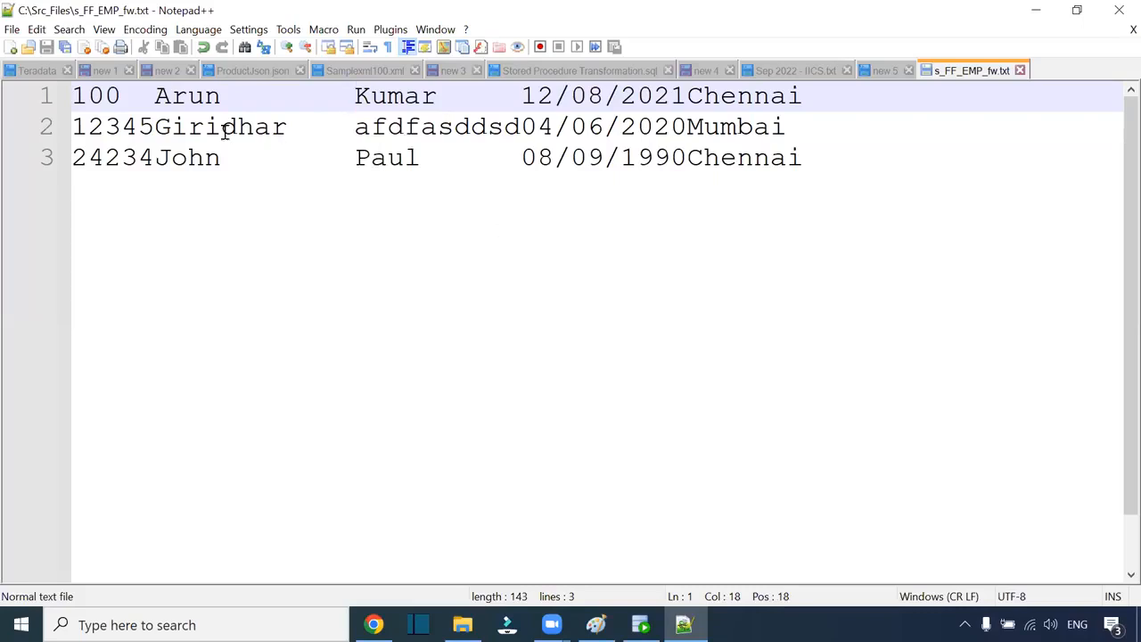
{"action": "left_click_drag", "start_coordinate": [155, 95], "coordinate": [356, 96]}
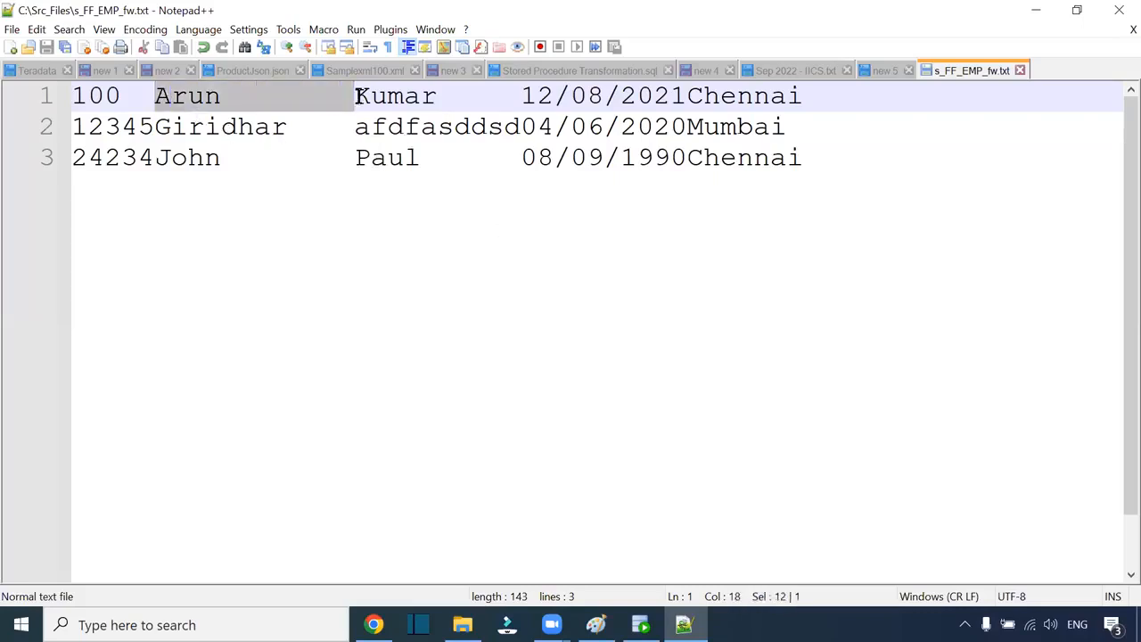
{"action": "left_click", "coordinate": [356, 95]}
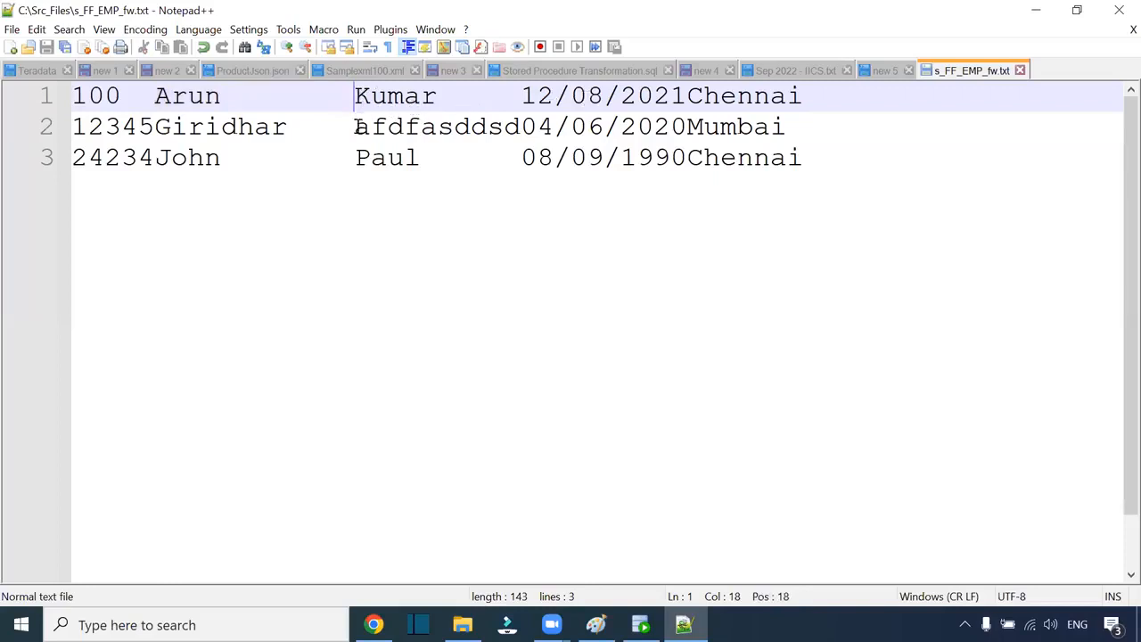
{"action": "left_click", "coordinate": [904, 135]}
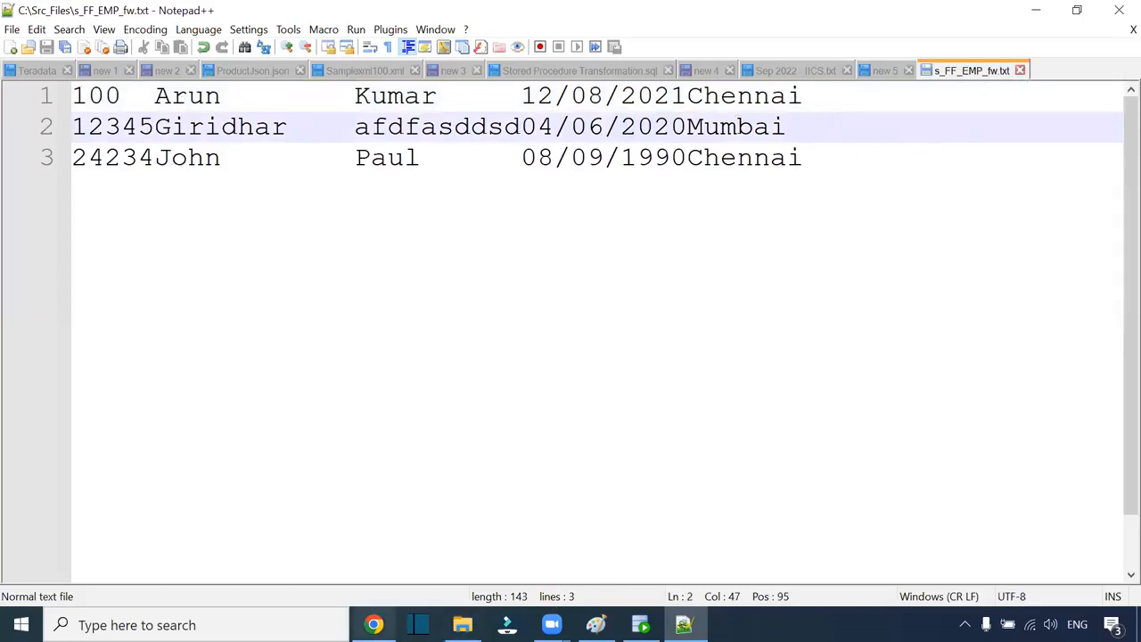
Step: In SQL Developer, run select * from t_emp_fw, which returns ORA-00942
{"action": "mouse_move", "coordinate": [462, 624]}
{"action": "left_click", "coordinate": [640, 624]}
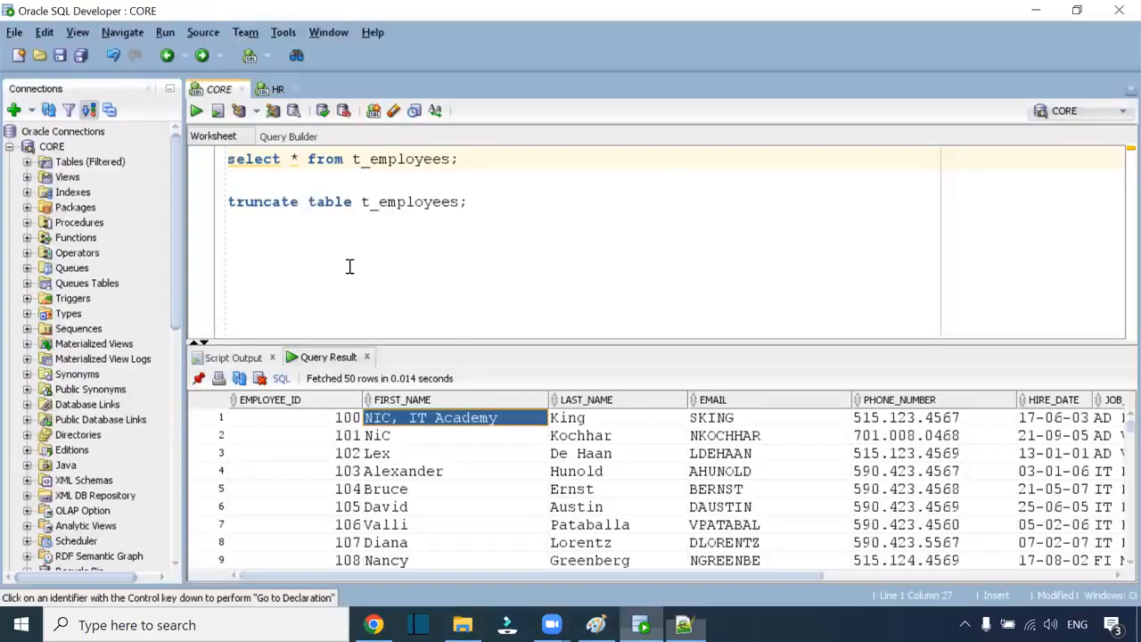
{"action": "type", "text": ";"}
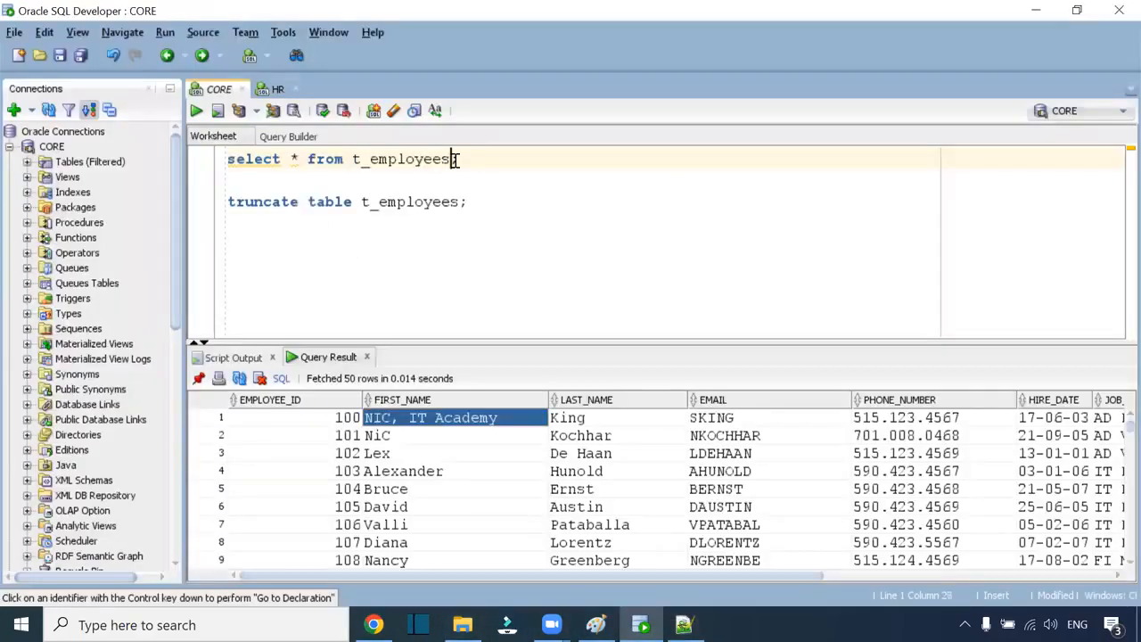
{"action": "key", "text": "BackSpace"}
{"action": "key", "text": "BackSpace"}
{"action": "key", "text": "BackSpace"}
{"action": "key", "text": "BackSpace"}
{"action": "key", "text": "BackSpace"}
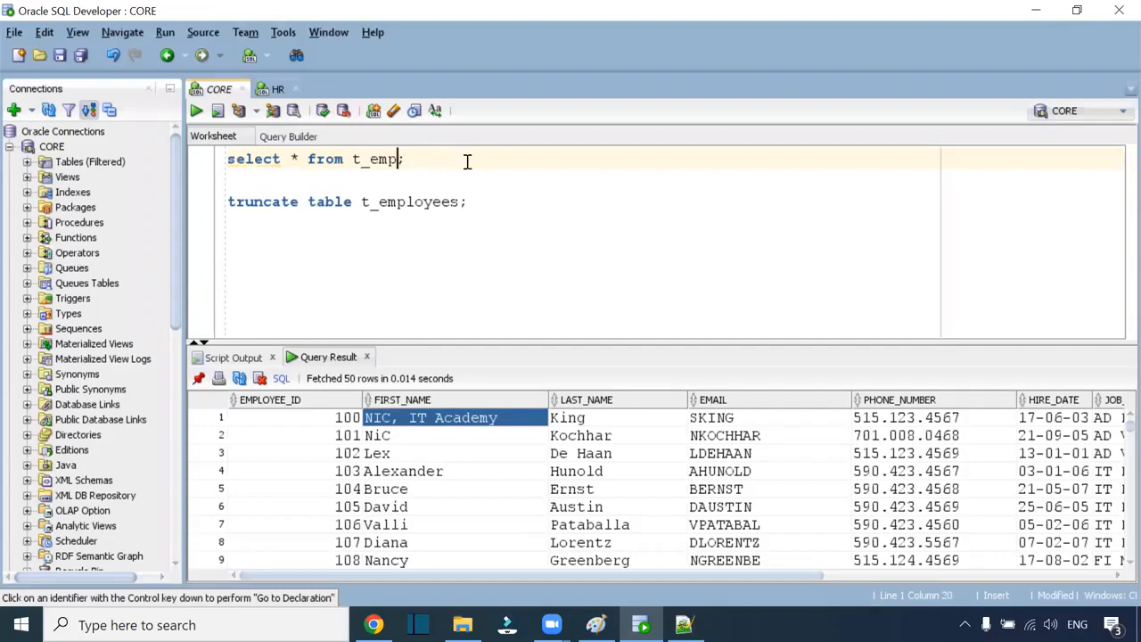
{"action": "type", "text": "_fw"}
{"action": "key", "text": "ctrl+Return"}
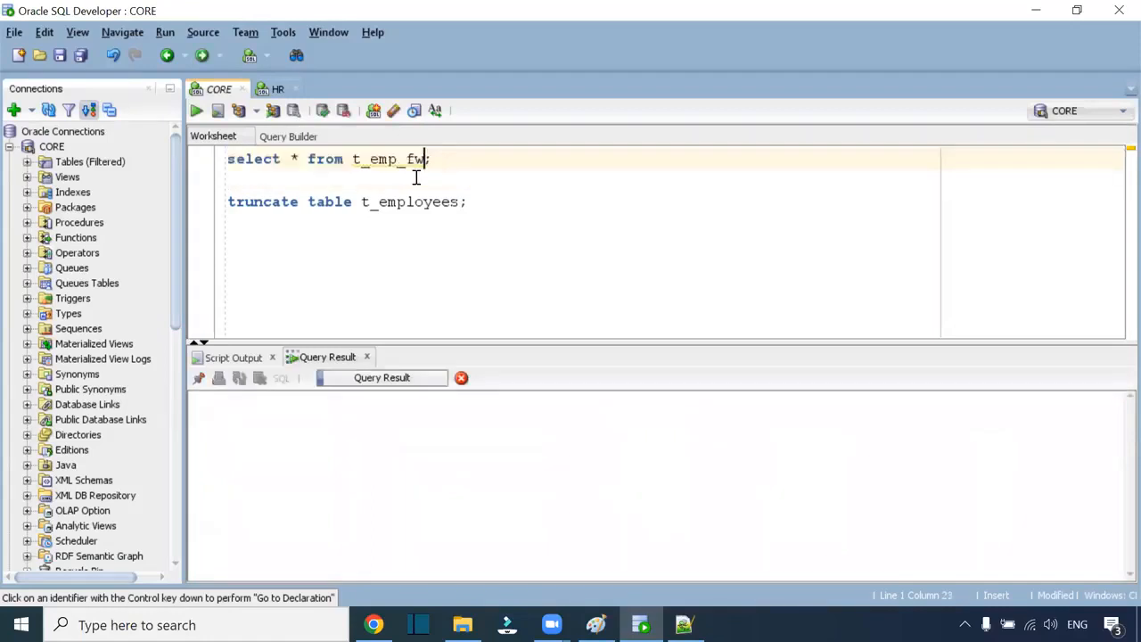
Step: Check CORE's table list for t_emp_fw, then select all worksheet statements
{"action": "left_click", "coordinate": [27, 161]}
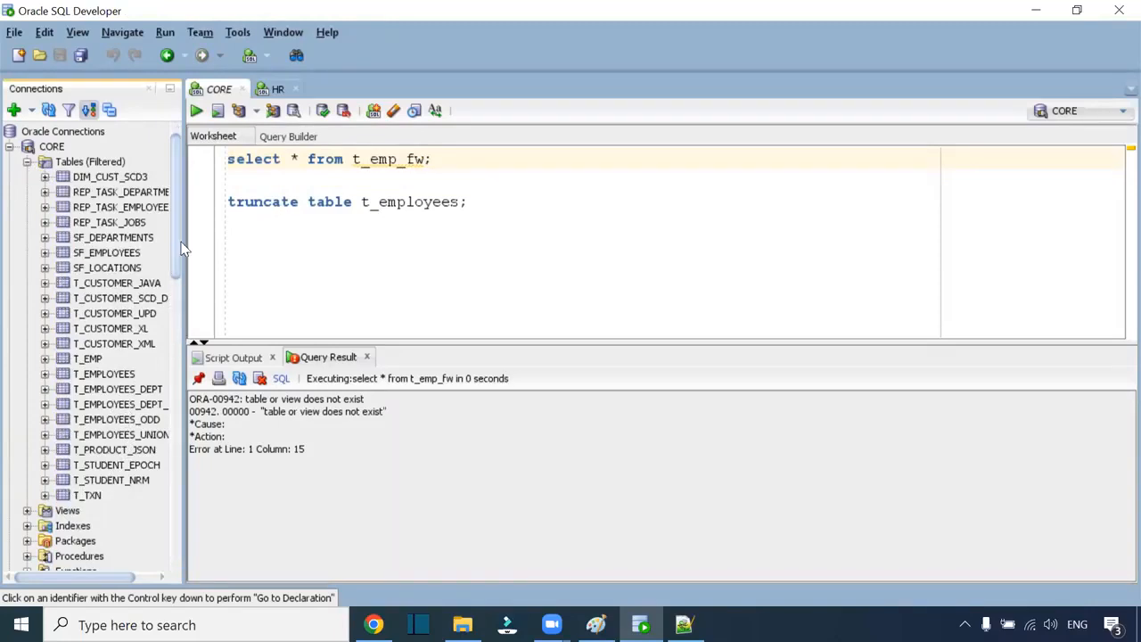
{"action": "left_click_drag", "start_coordinate": [179, 243], "coordinate": [226, 249]}
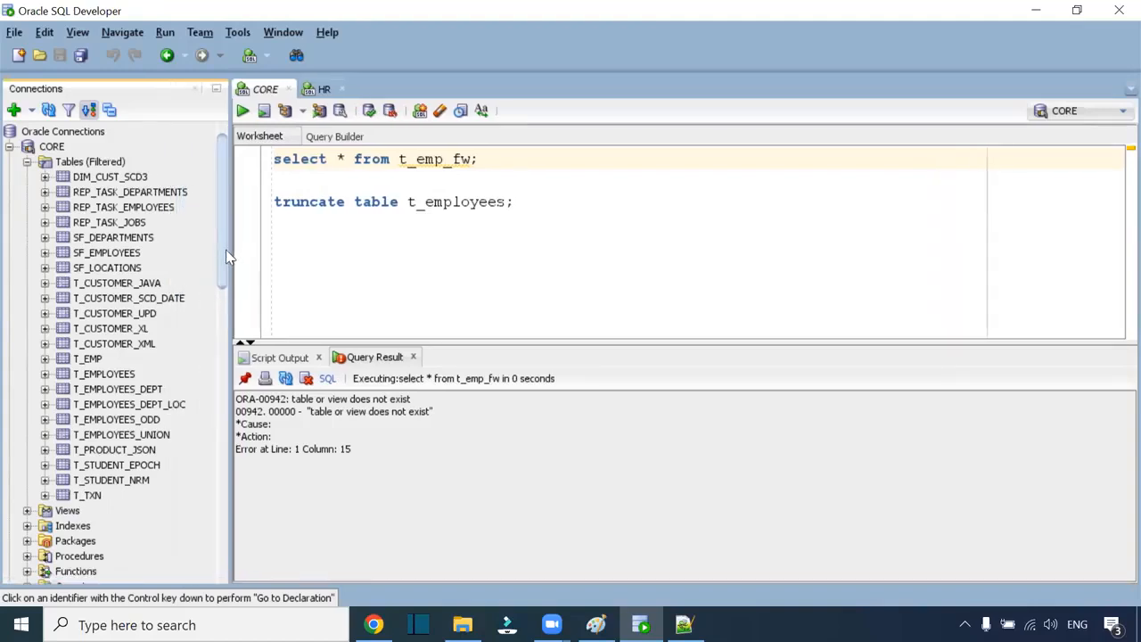
{"action": "left_click", "coordinate": [415, 181]}
{"action": "key", "text": "ctrl+a"}
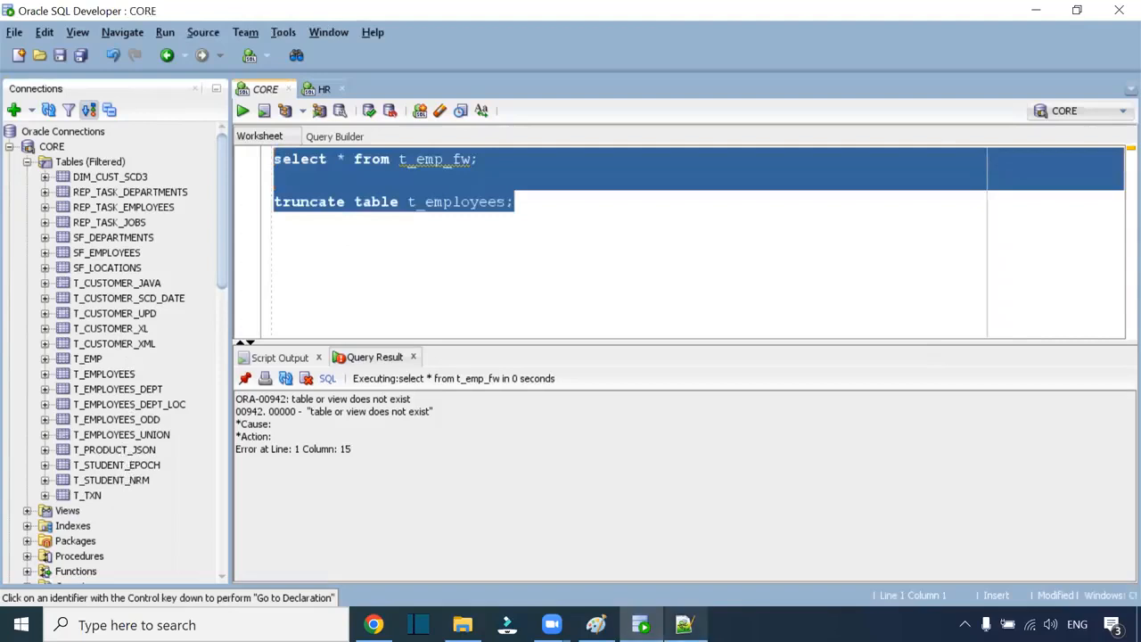
Step: Clear the worksheet and begin a CREATE TABLE t_emp_fw statement, checking the source file
{"action": "key", "text": "Delete"}
{"action": "mouse_move", "coordinate": [685, 624]}
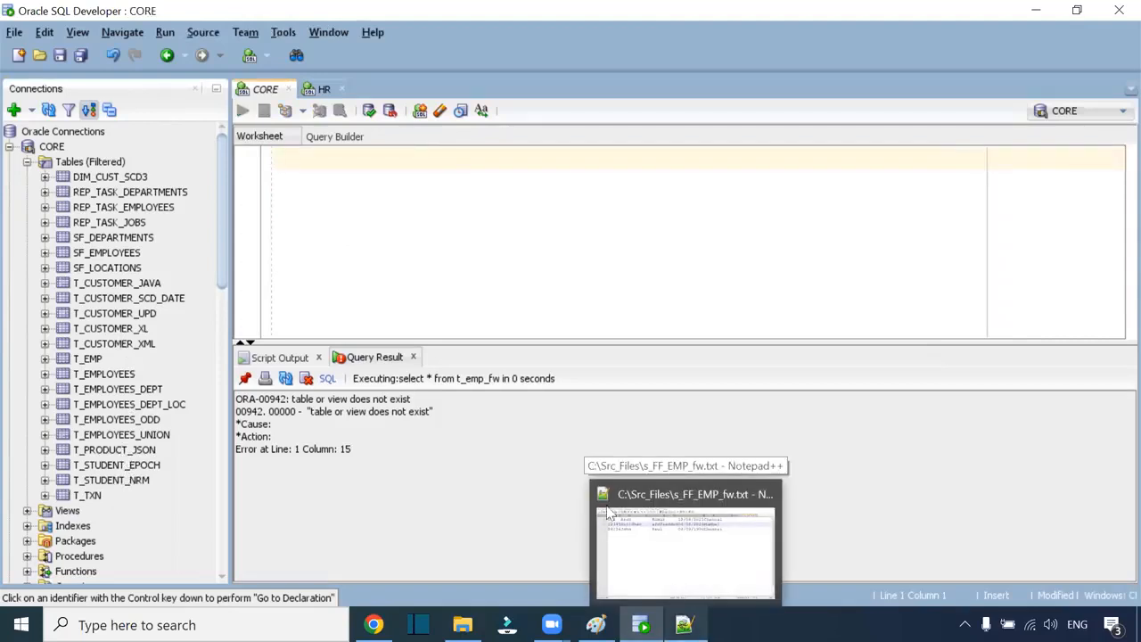
{"action": "type", "text": "create"}
{"action": "type", "text": " tbale"}
{"action": "key", "text": "BackSpace"}
{"action": "key", "text": "BackSpace"}
{"action": "key", "text": "BackSpace"}
{"action": "key", "text": "BackSpace"}
{"action": "key", "text": "BackSpace"}
{"action": "type", "text": "able"}
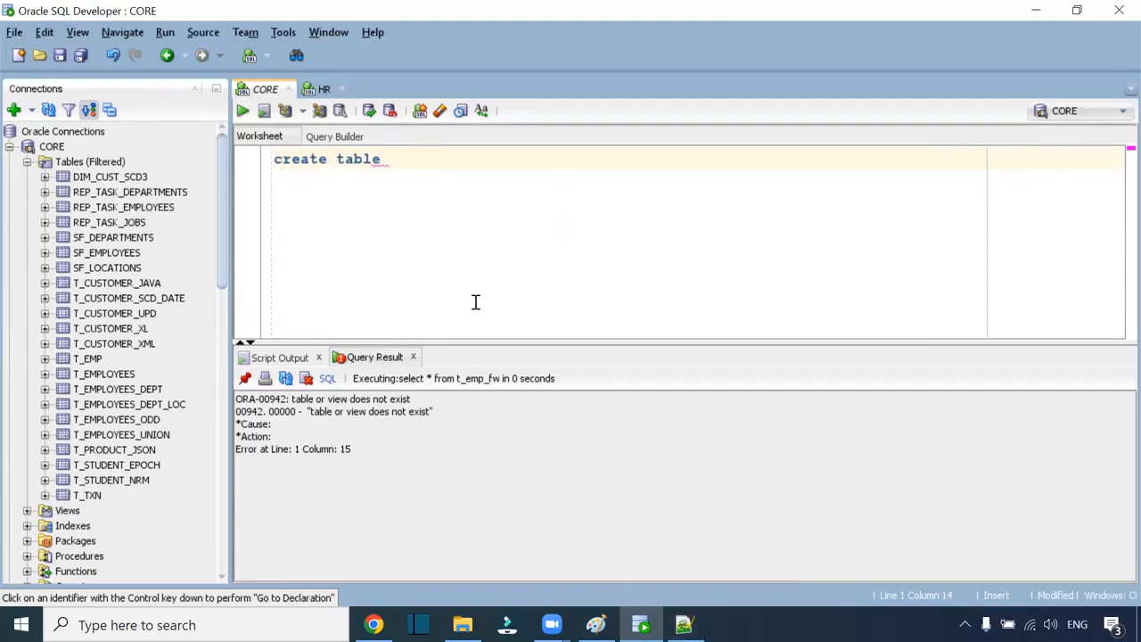
{"action": "left_click", "coordinate": [685, 624]}
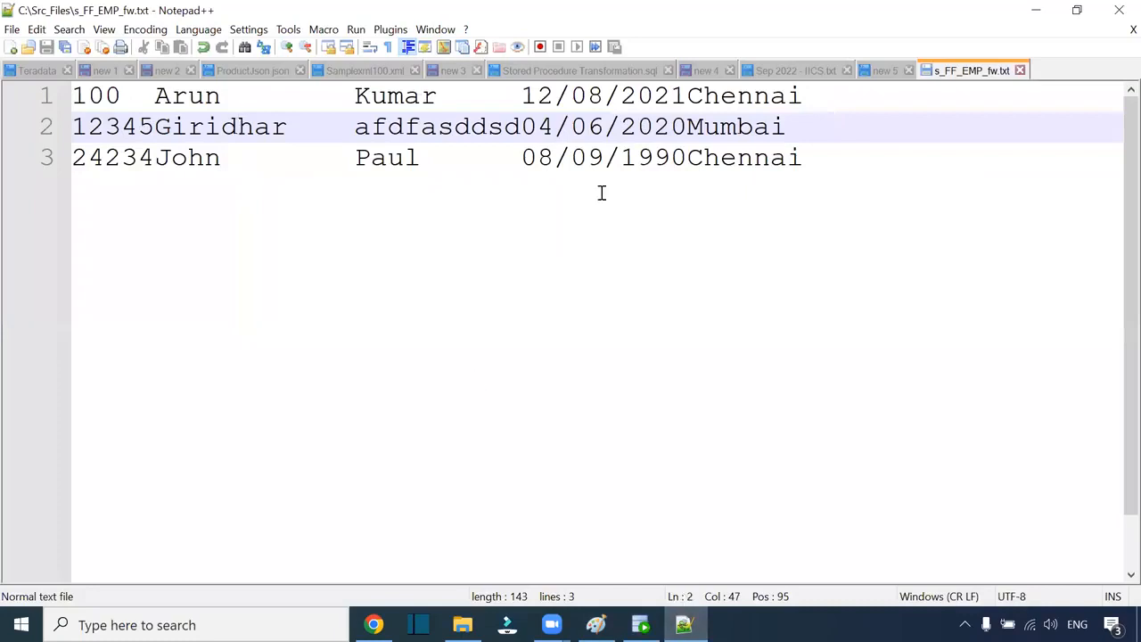
{"action": "key", "text": "alt+Tab"}
{"action": "type", "text": "t_em"}
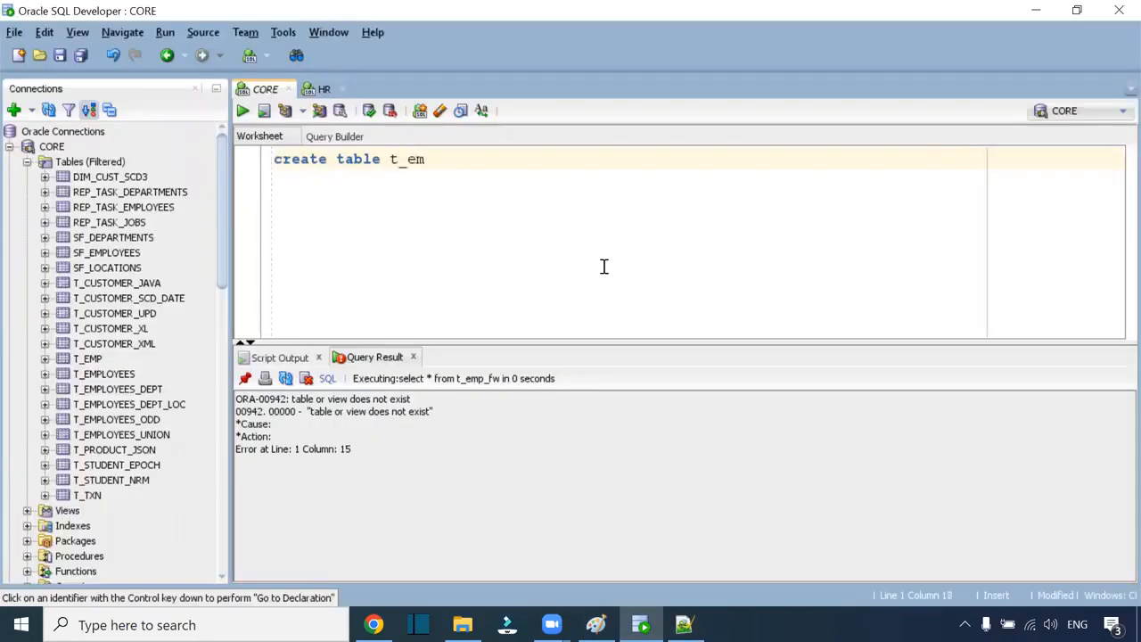
{"action": "type", "text": "p_fw"}
{"action": "key", "text": "Return"}
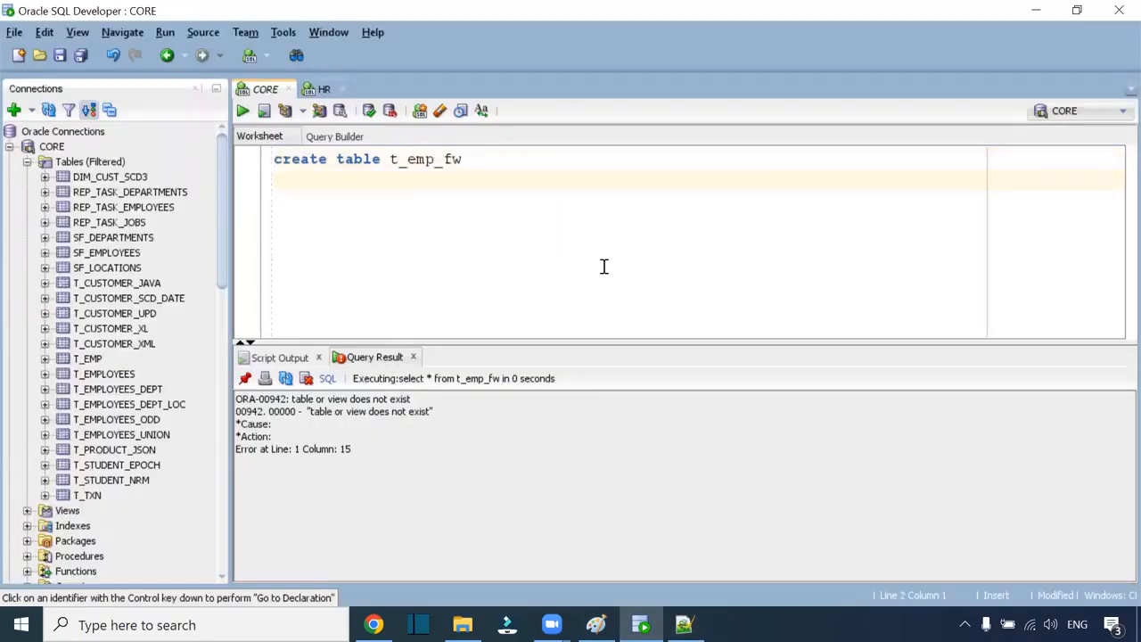
{"action": "key", "text": "alt+Tab"}
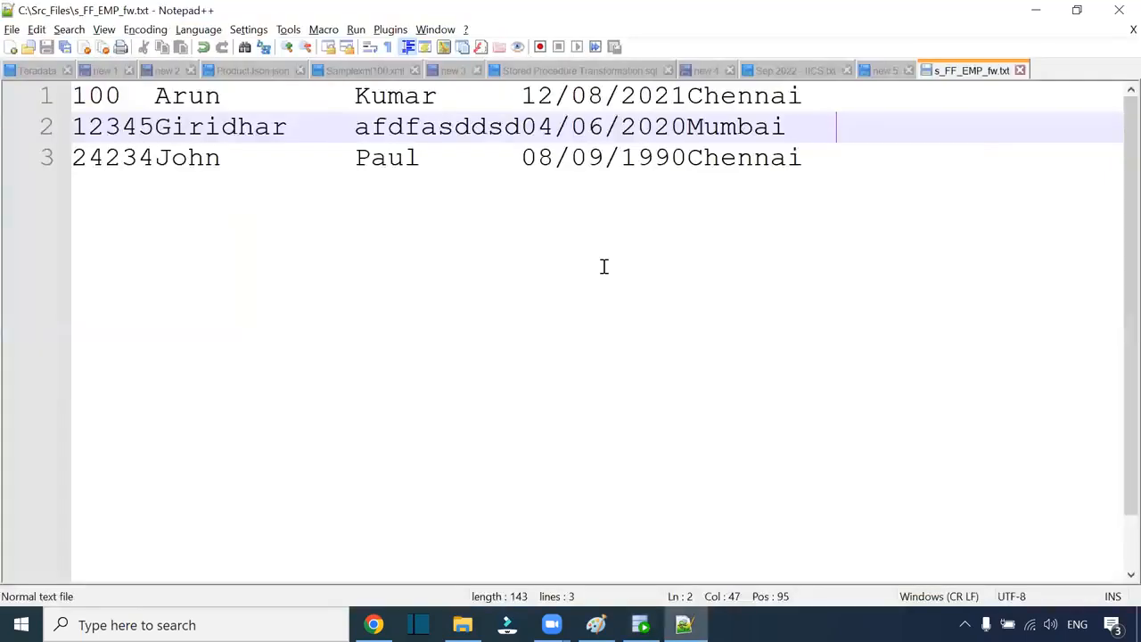
{"action": "key", "text": "alt+Tab"}
Step: Define columns employee_id number(10), first_name and last_name varchar2(50), dob date, city varchar2(50)
{"action": "type", "text": "em"}
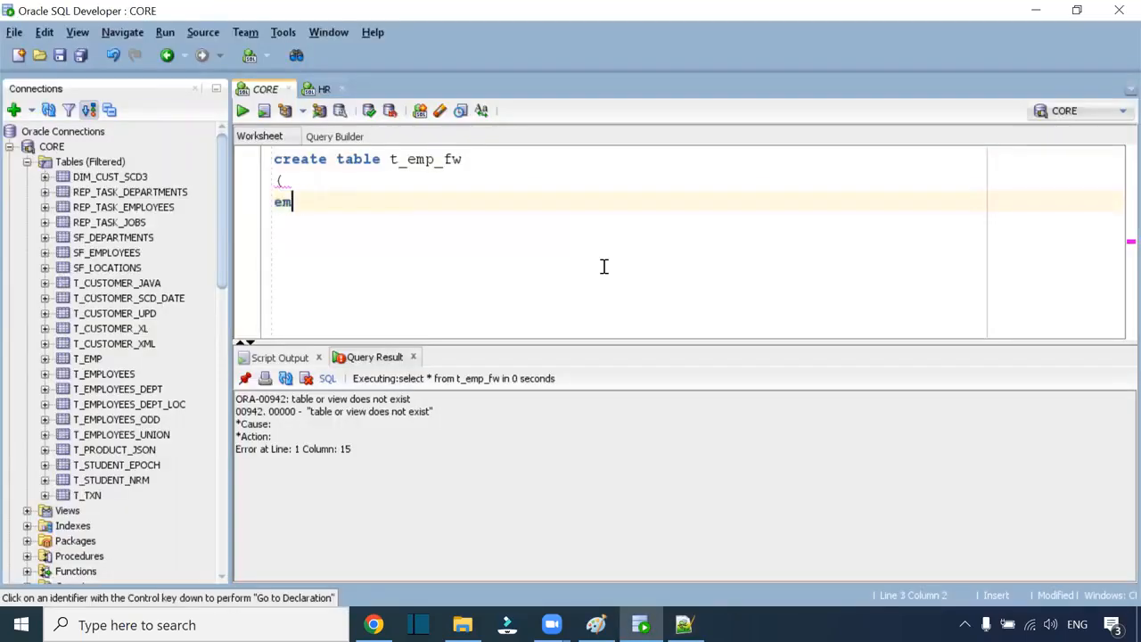
{"action": "type", "text": "ployee_id"}
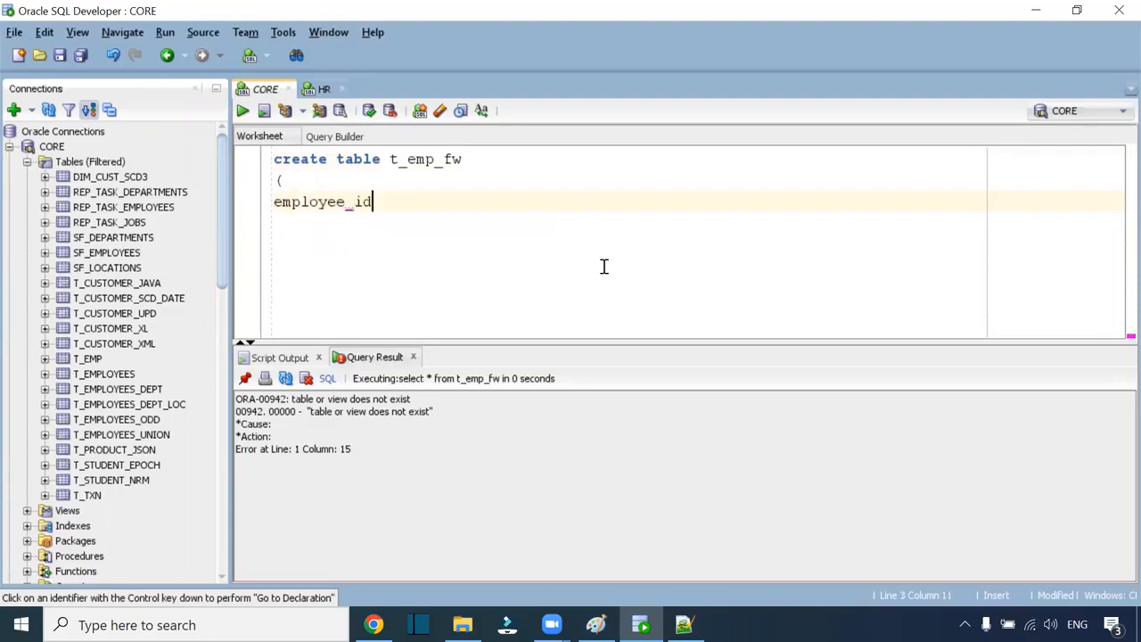
{"action": "type", "text": " number(10),"}
{"action": "key", "text": "Return"}
{"action": "type", "text": "first"}
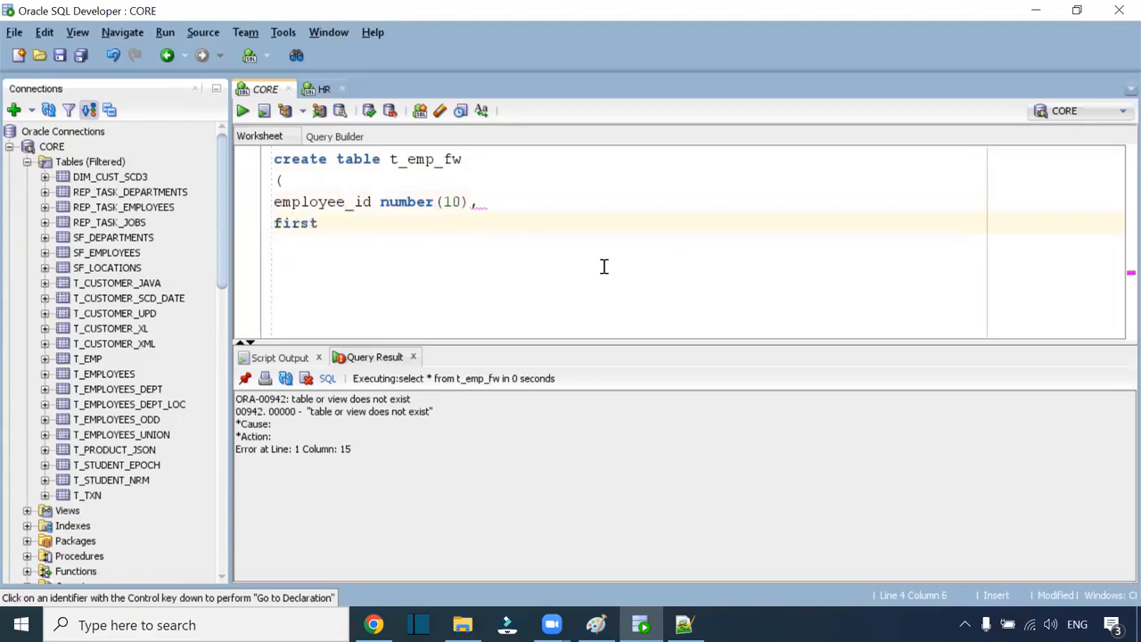
{"action": "type", "text": "_name varchar"}
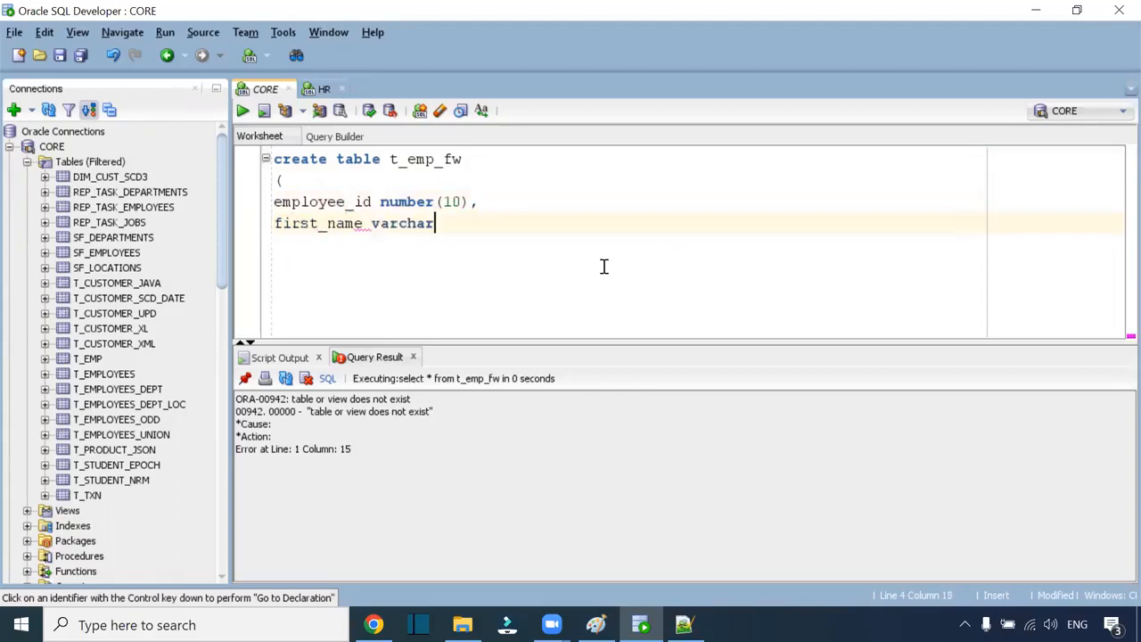
{"action": "type", "text": "2(50"}
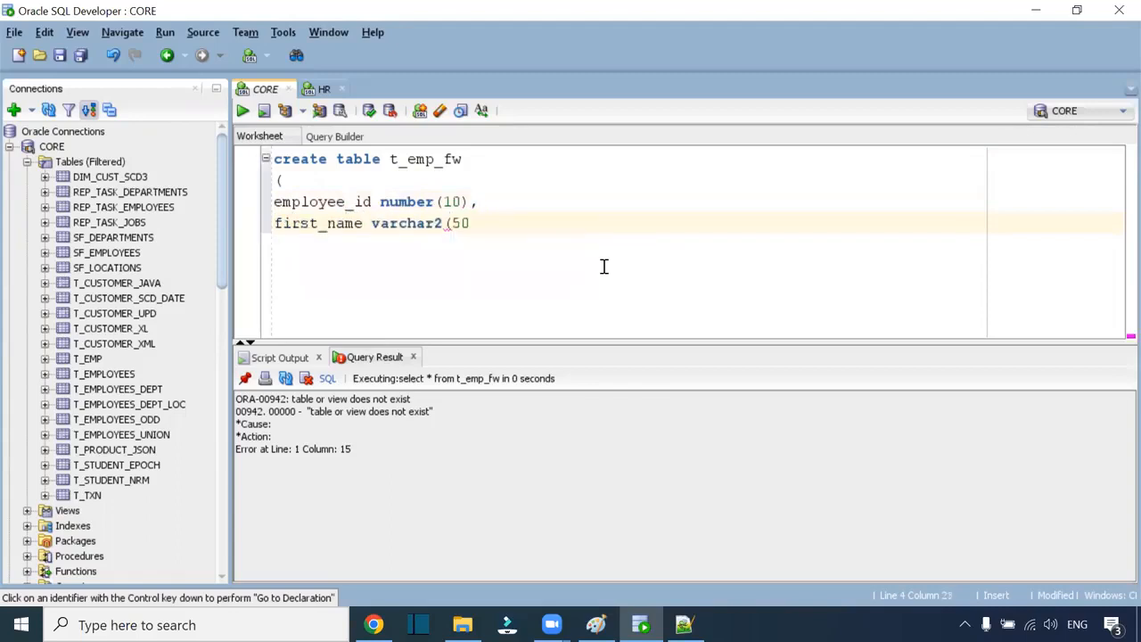
{"action": "type", "text": "),"}
{"action": "key", "text": "Return"}
{"action": "type", "text": "last_name"}
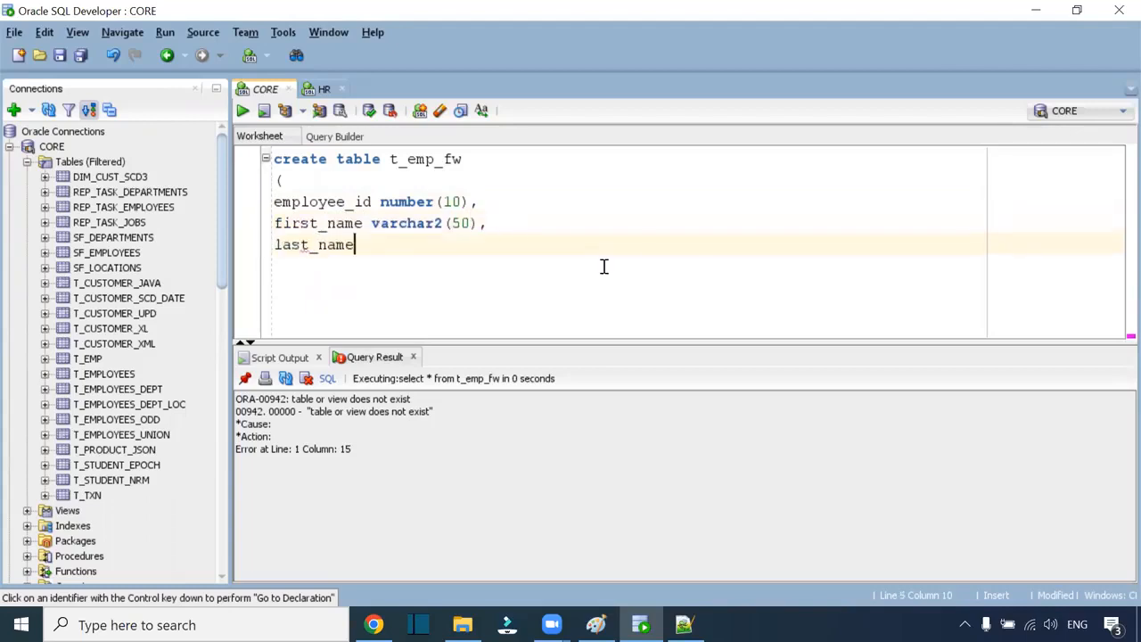
{"action": "type", "text": " varchar2("}
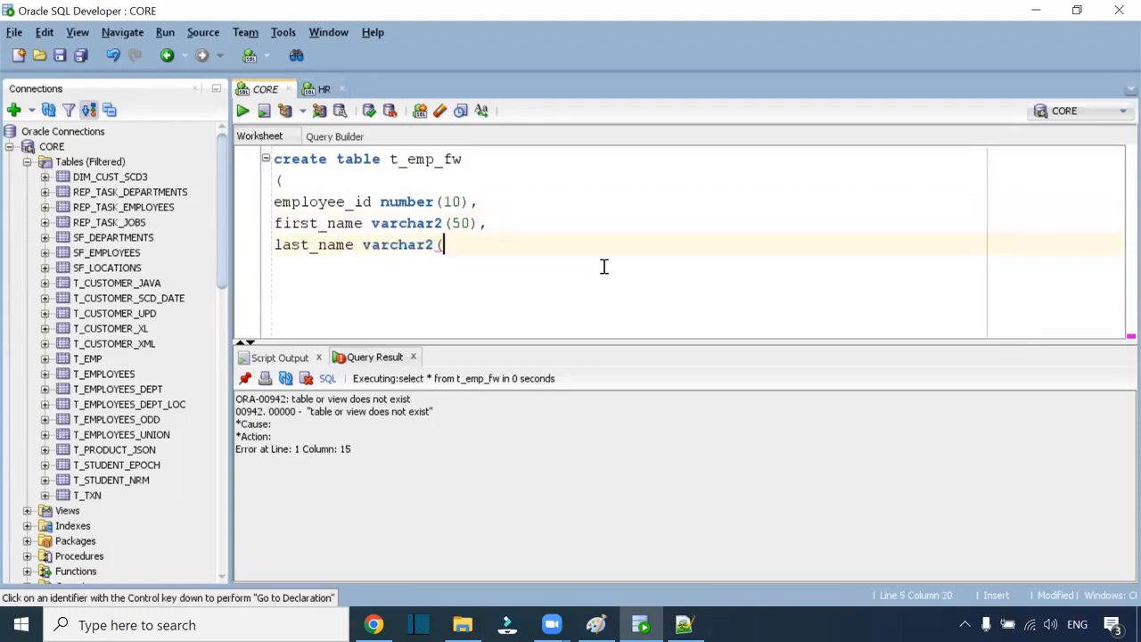
{"action": "type", "text": "50),"}
{"action": "key", "text": "Return"}
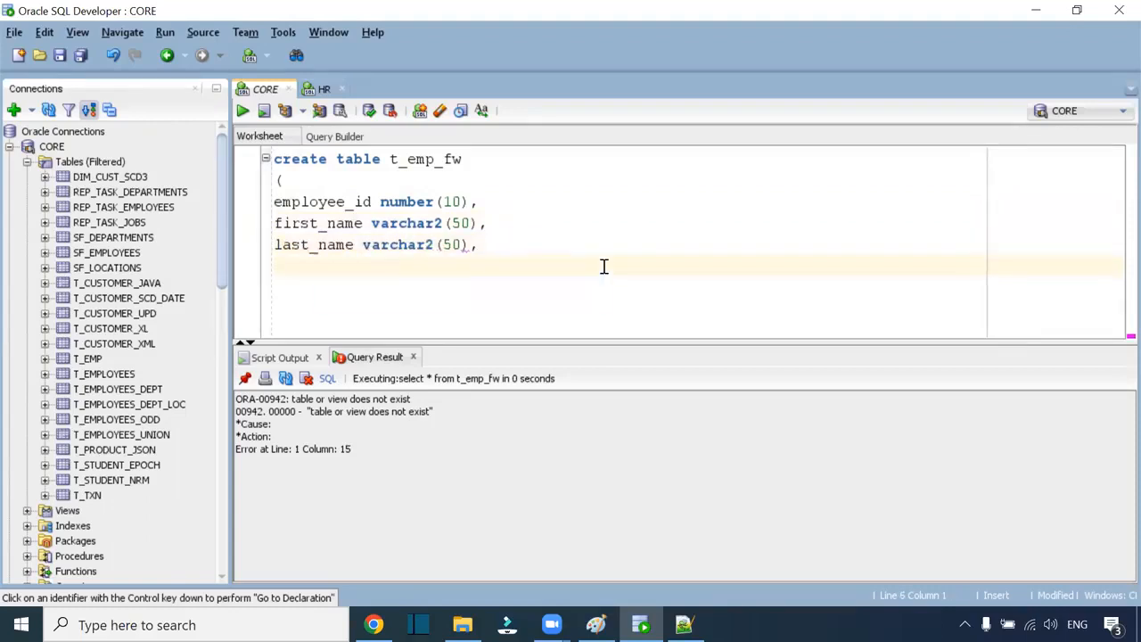
{"action": "key", "text": "alt+Tab"}
{"action": "key", "text": "alt+Tab"}
{"action": "type", "text": "b"}
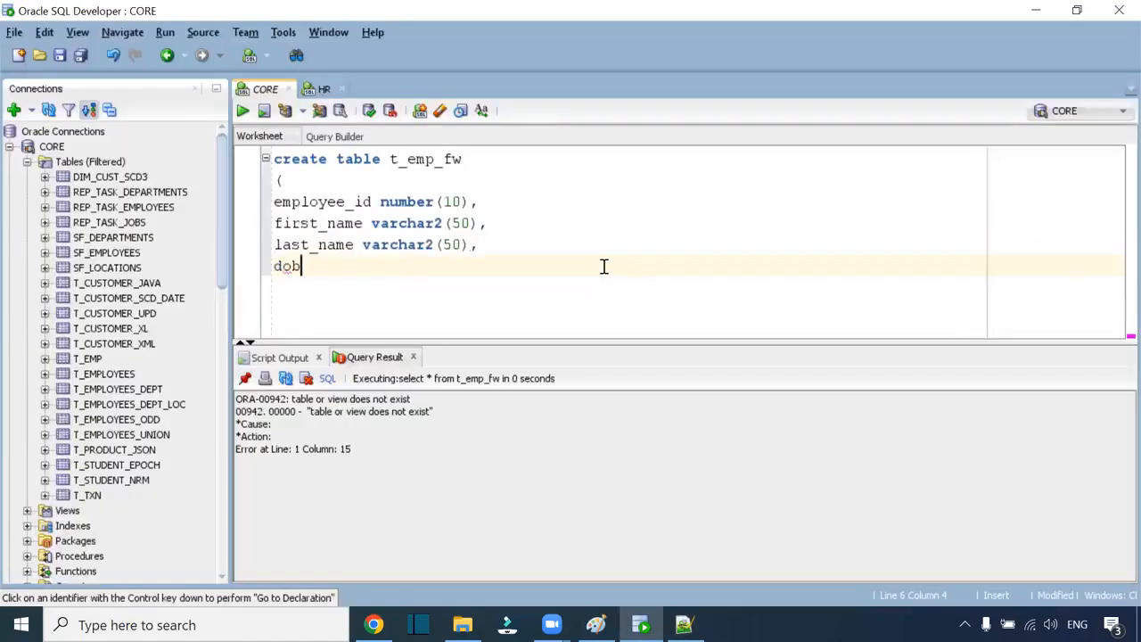
{"action": "type", "text": " date,"}
{"action": "key", "text": "Return"}
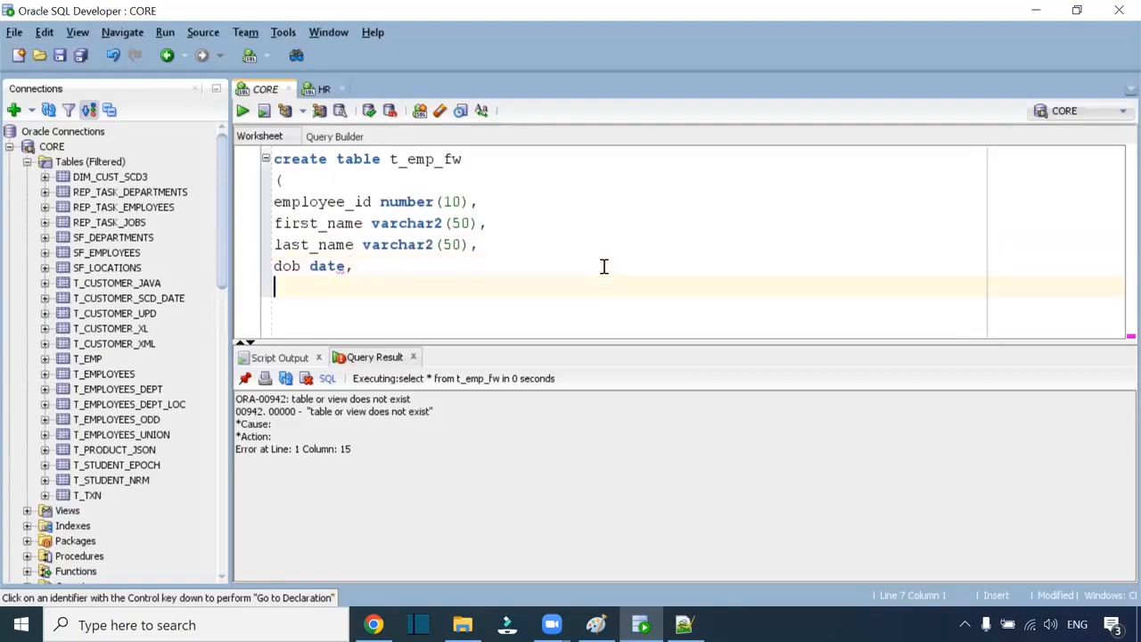
{"action": "key", "text": "alt+Tab"}
{"action": "key", "text": "alt+Tab"}
{"action": "type", "text": "city varchar2("}
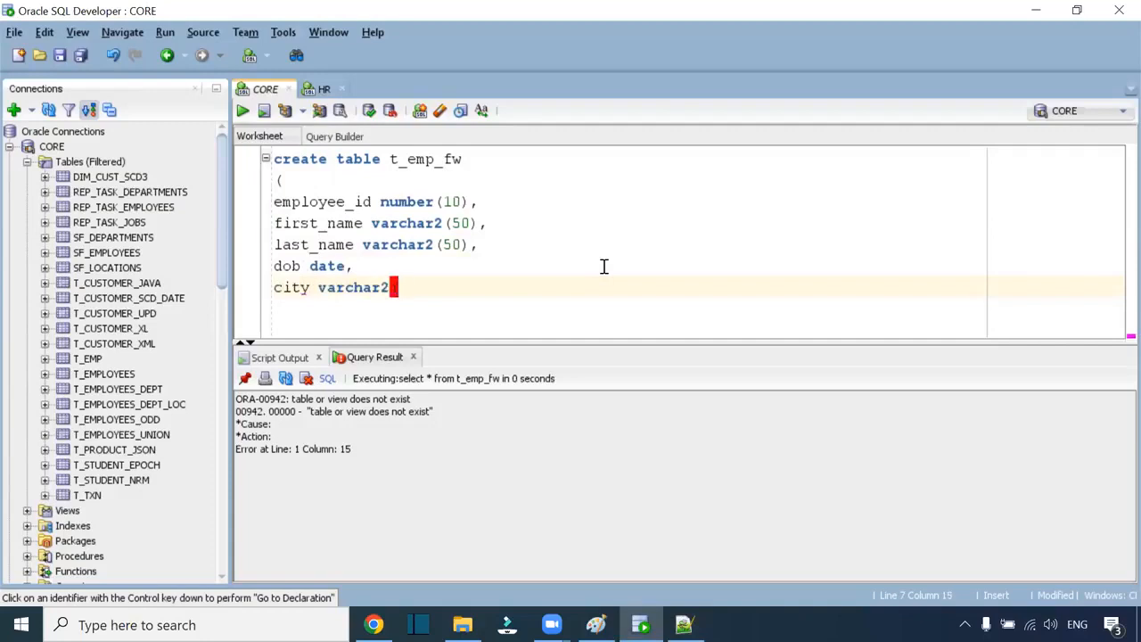
{"action": "type", "text": "50););"}
Step: Run the create script, then run SELECT * FROM t_emp_fw to confirm it's empty
{"action": "key", "text": "ctrl+a"}
{"action": "key", "text": "F5"}
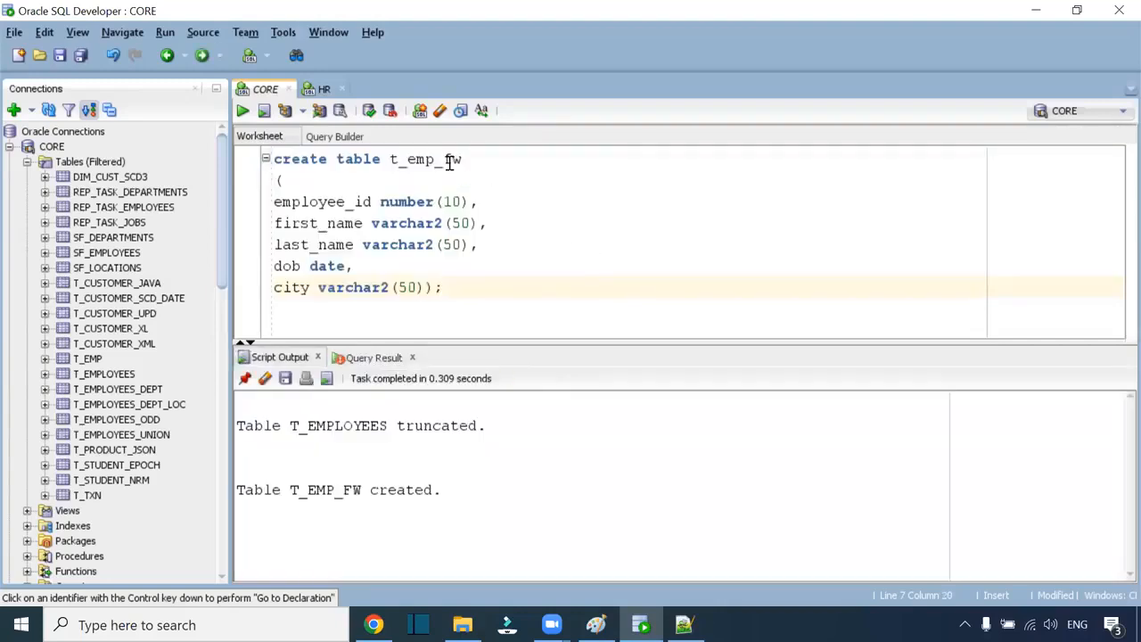
{"action": "double_click", "coordinate": [451, 159]}
{"action": "key", "text": "ctrl+c"}
{"action": "left_click", "coordinate": [354, 312]}
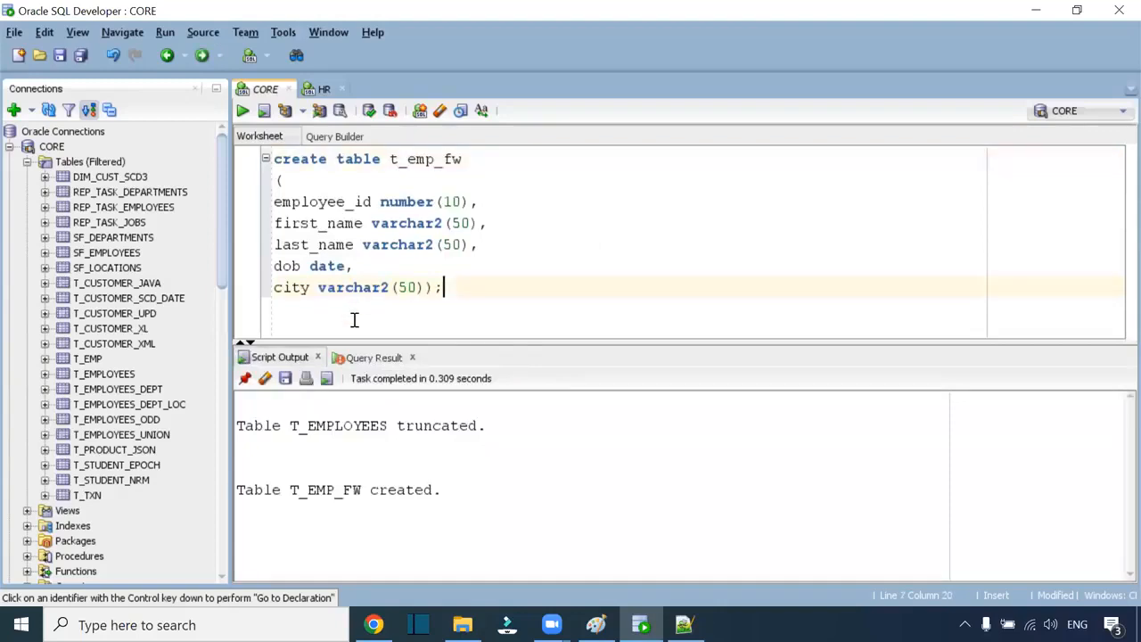
{"action": "key", "text": "Return"}
{"action": "key", "text": "Return"}
{"action": "type", "text": "select * from"}
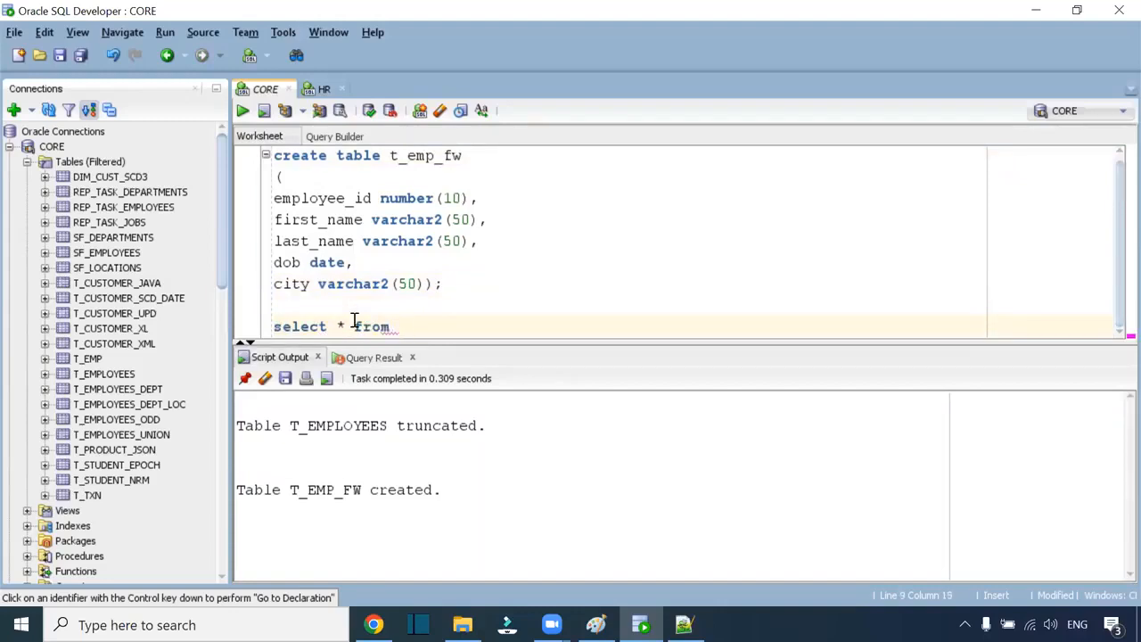
{"action": "key", "text": "ctrl+v"}
{"action": "key", "text": "ctrl+Return"}
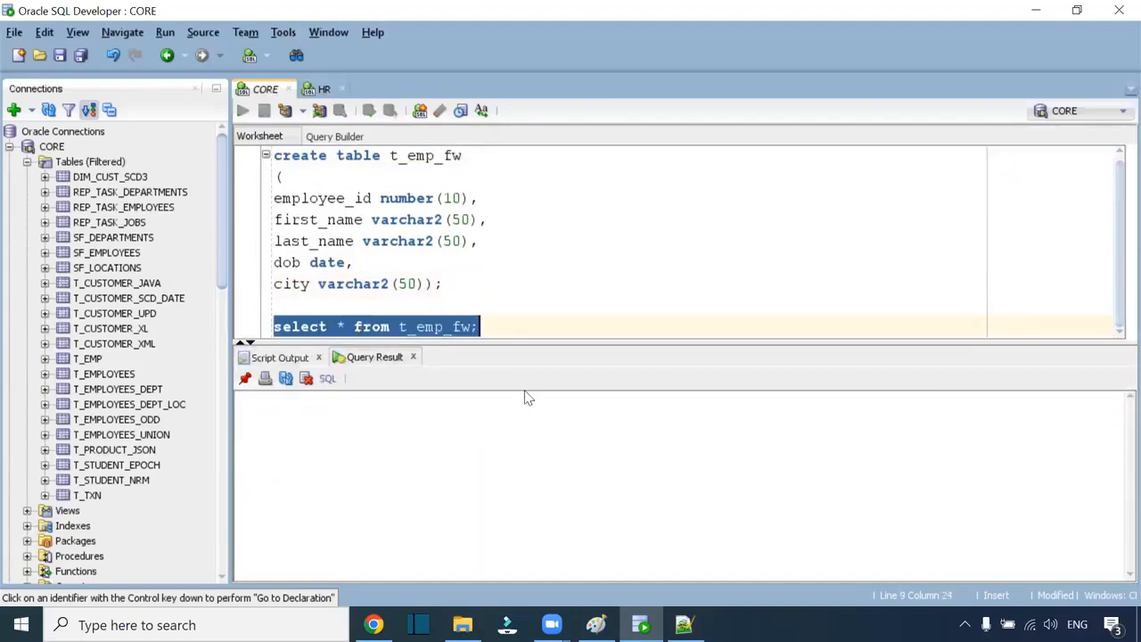
{"action": "key", "text": "alt+Tab"}
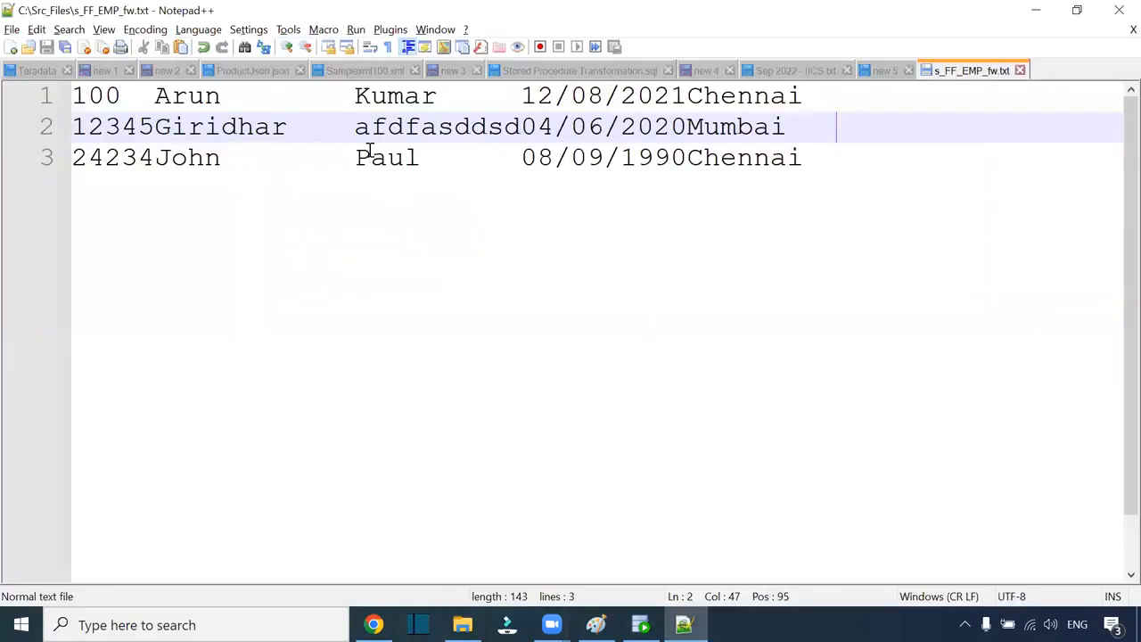
Step: Create a new blank mapping, Mapping14
{"action": "left_click", "coordinate": [373, 624]}
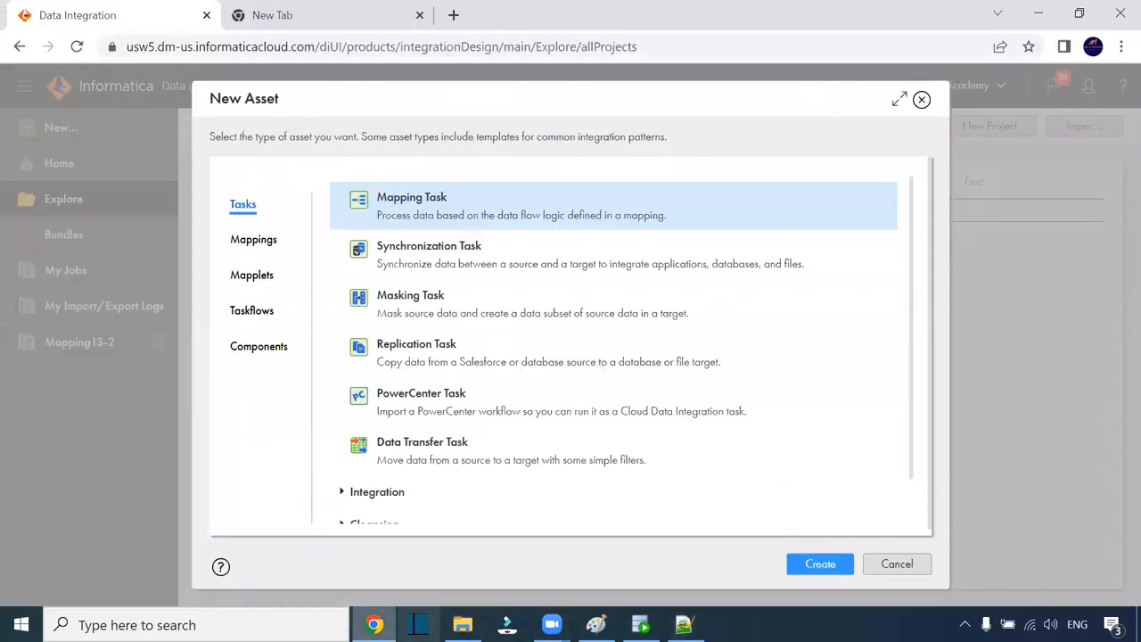
{"action": "left_click", "coordinate": [278, 238]}
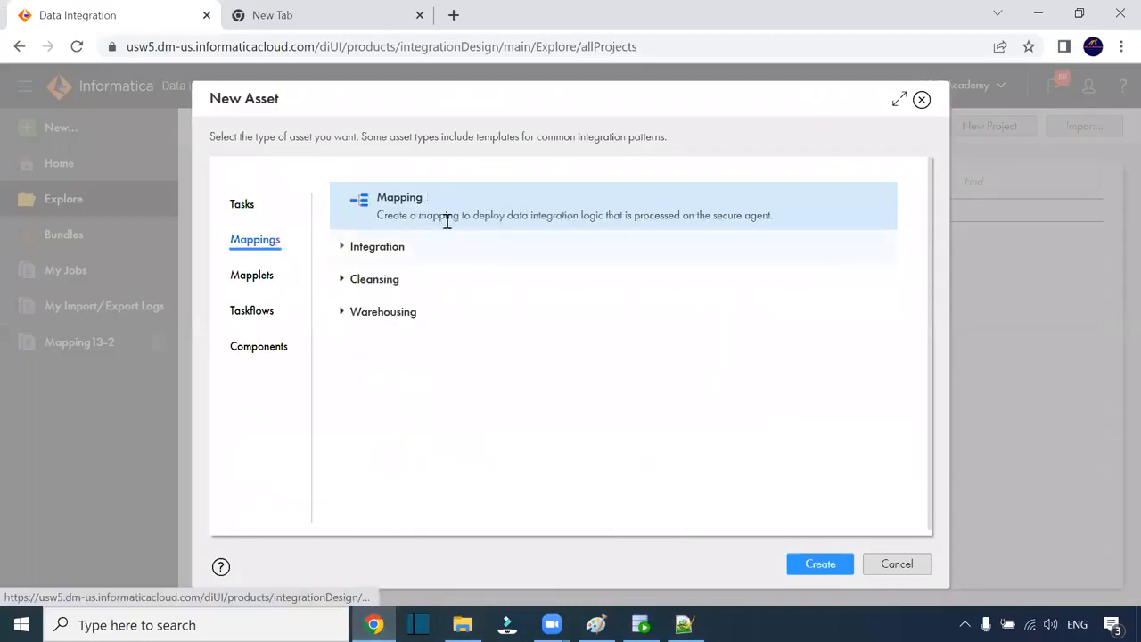
{"action": "left_click", "coordinate": [836, 565]}
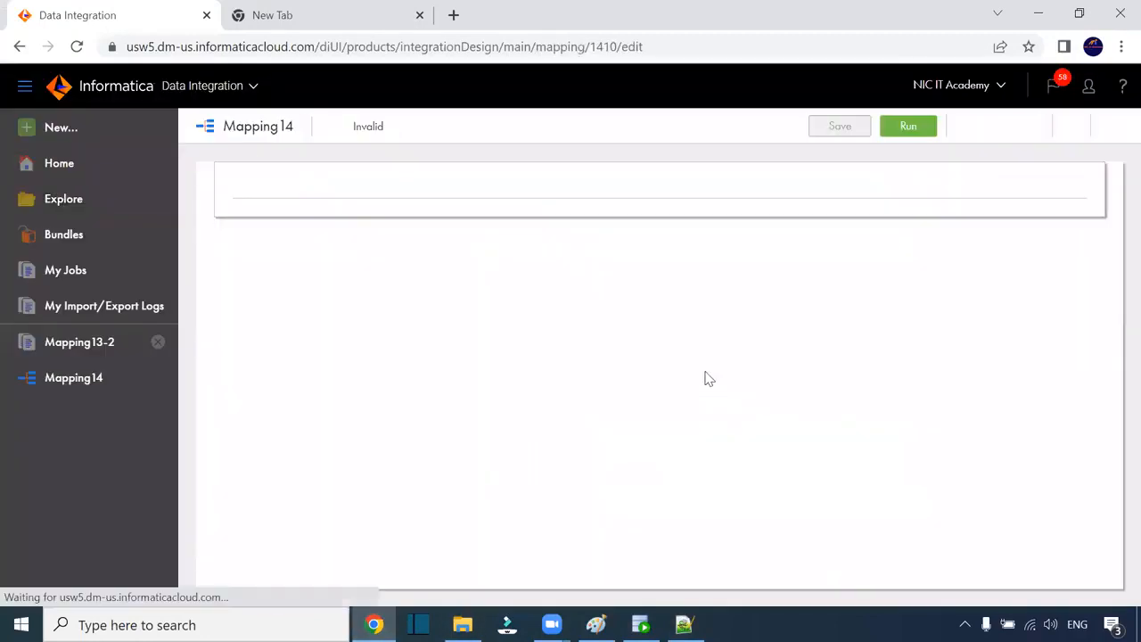
Step: Show the Source transformation's Source settings maximized, and open s_FF_EMP_fw.txt for reference
{"action": "left_click", "coordinate": [419, 326]}
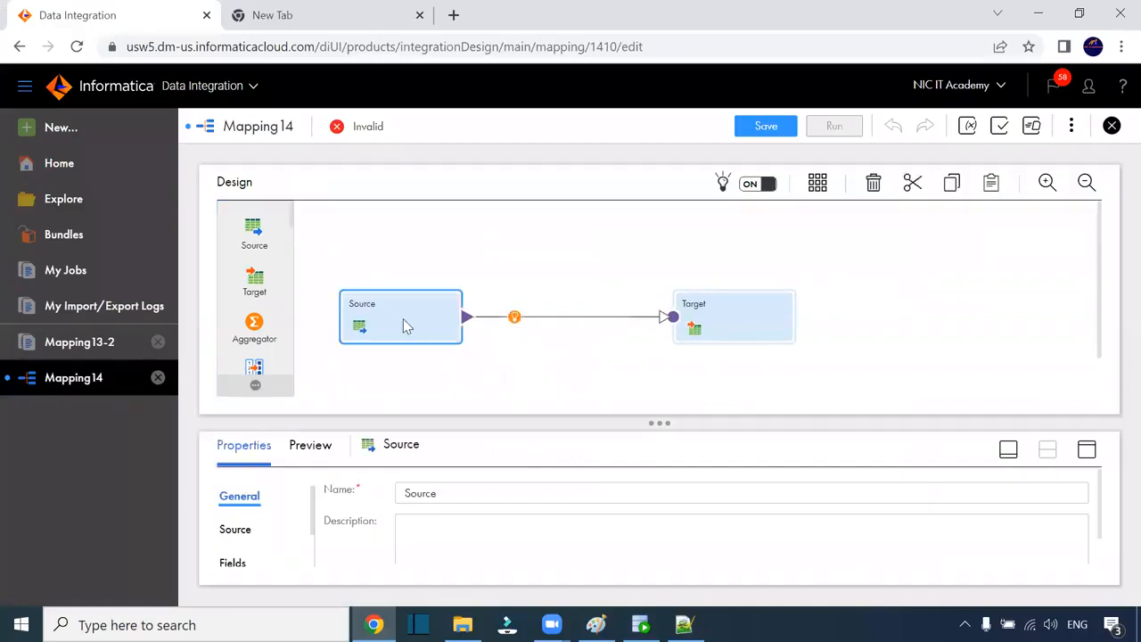
{"action": "left_click", "coordinate": [1087, 449]}
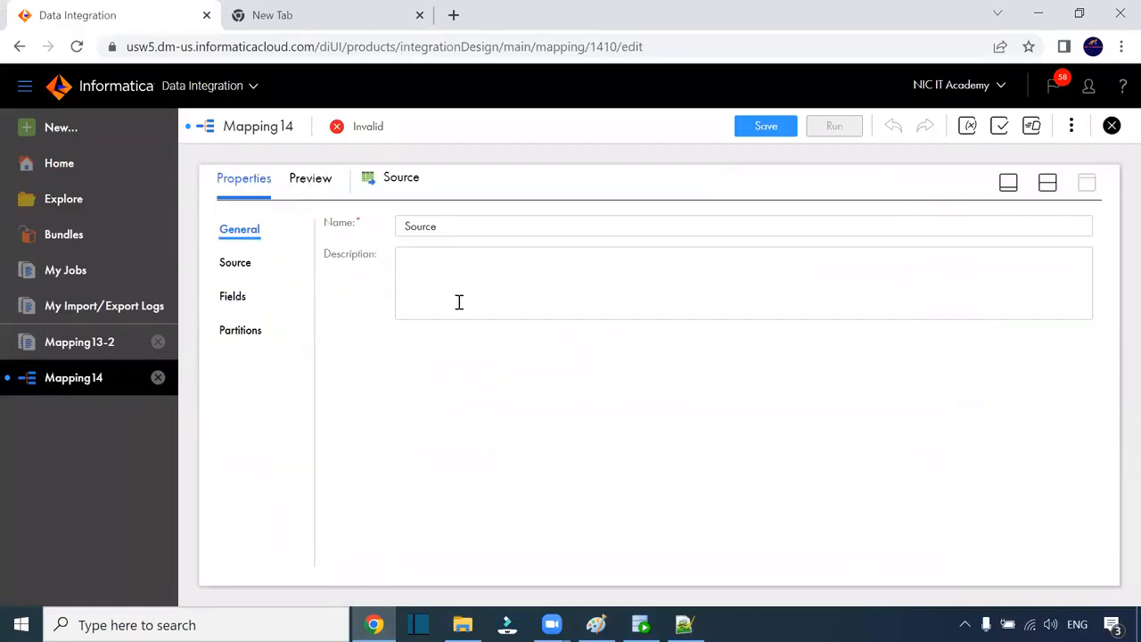
{"action": "left_click", "coordinate": [242, 267]}
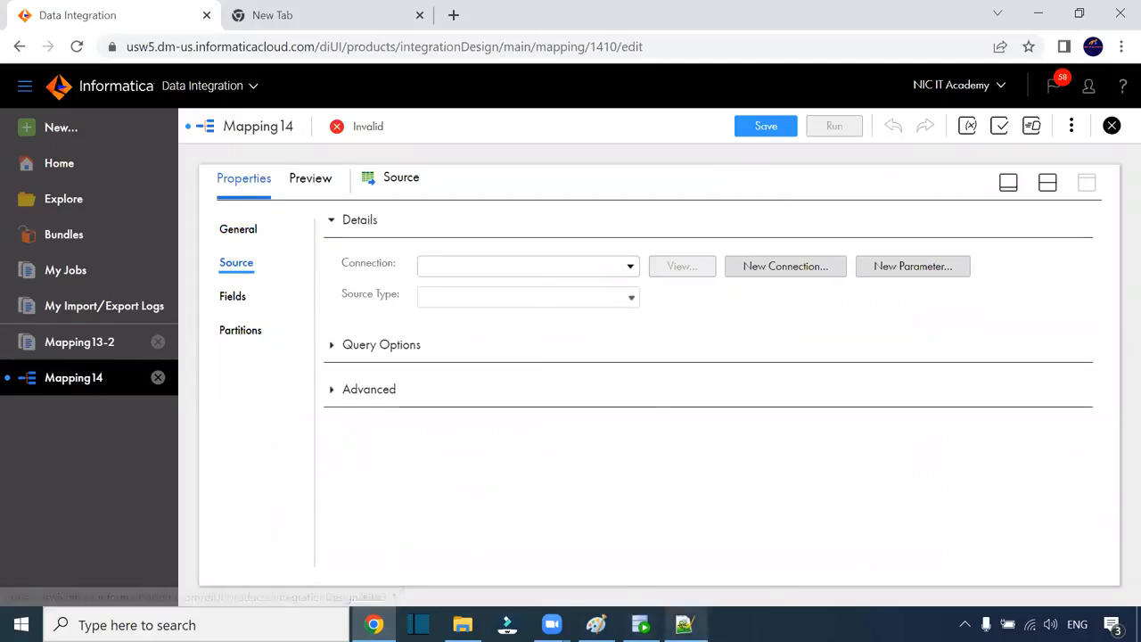
{"action": "left_click", "coordinate": [462, 624]}
{"action": "double_click", "coordinate": [230, 211]}
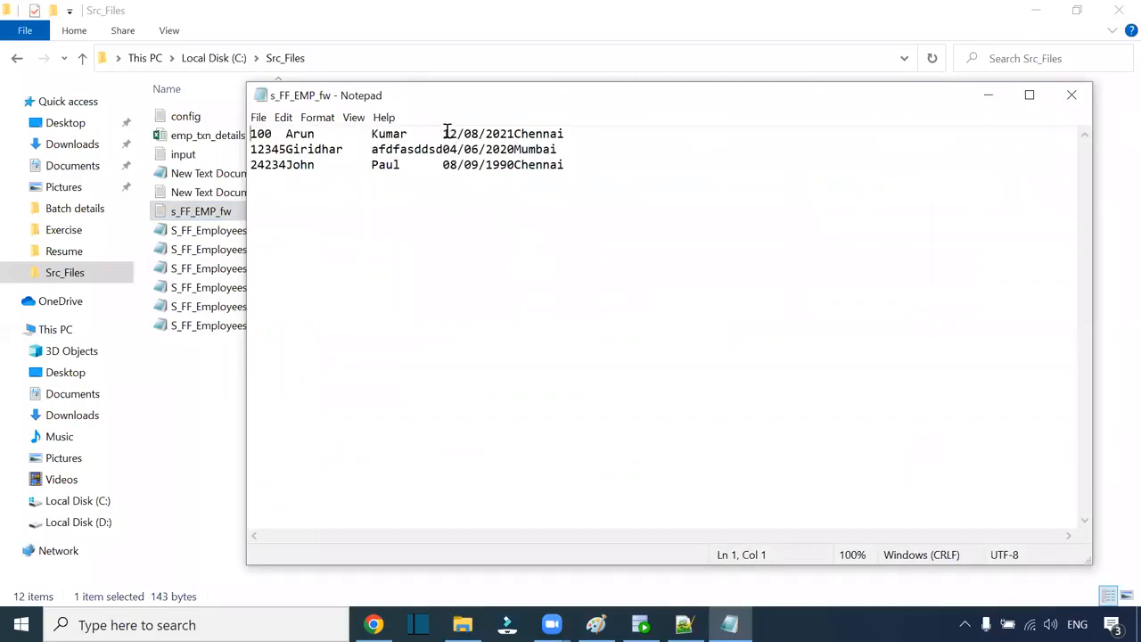
Step: Check the date field's starting column on line 1 of s_FF_EMP_fw, then close Notepad
{"action": "left_click_drag", "start_coordinate": [443, 133], "coordinate": [458, 133]}
{"action": "left_click", "coordinate": [1082, 102]}
Step: Set the Source connection to S_FF_1 with Source Type Single Object
{"action": "key", "text": "alt+Tab"}
{"action": "left_click", "coordinate": [452, 268]}
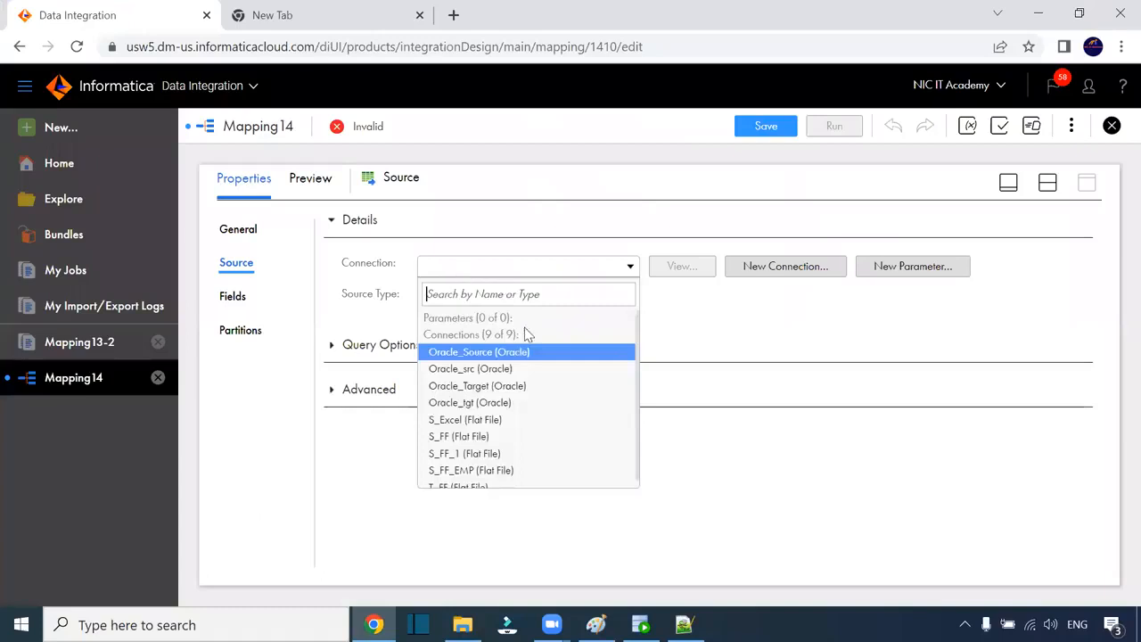
{"action": "left_click", "coordinate": [507, 452]}
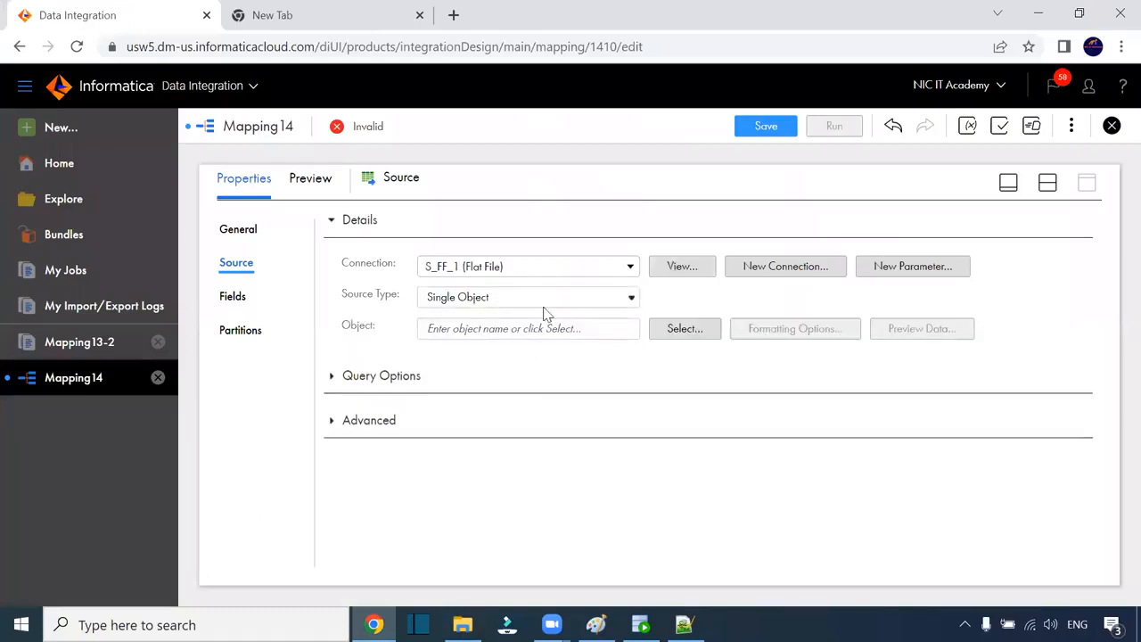
{"action": "left_click", "coordinate": [565, 272]}
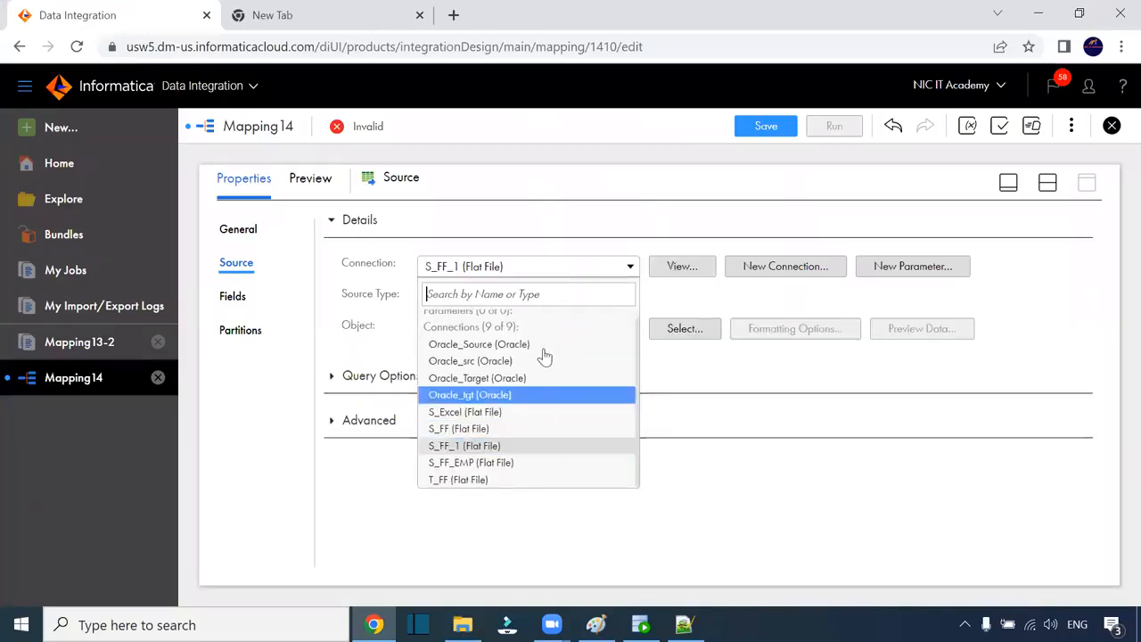
{"action": "left_click", "coordinate": [397, 299]}
{"action": "left_click", "coordinate": [498, 303]}
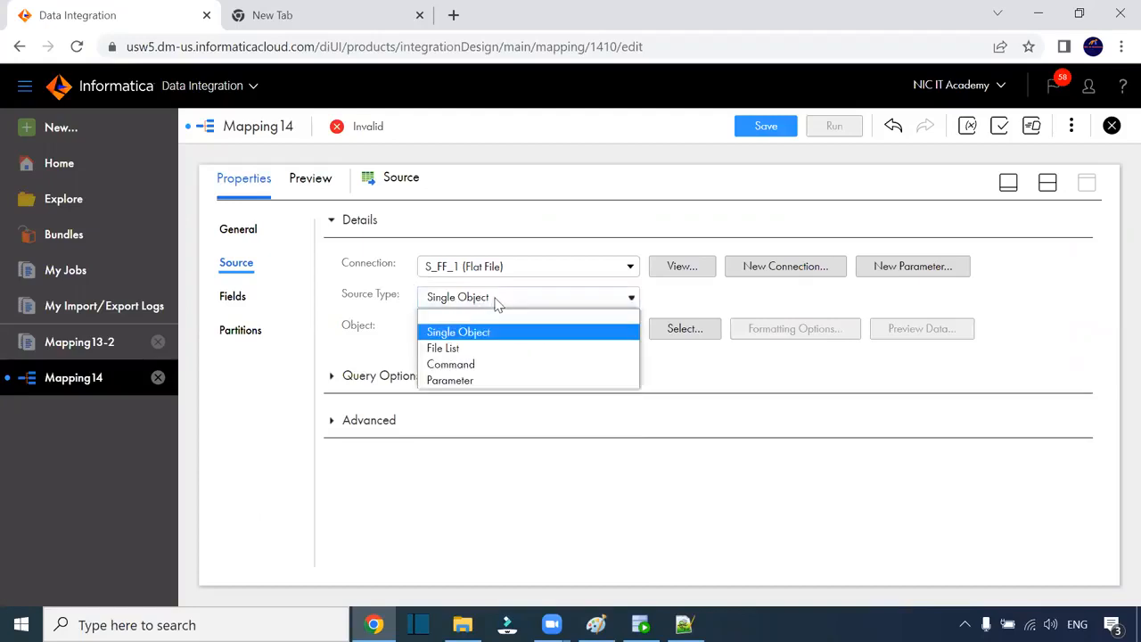
{"action": "left_click", "coordinate": [403, 306]}
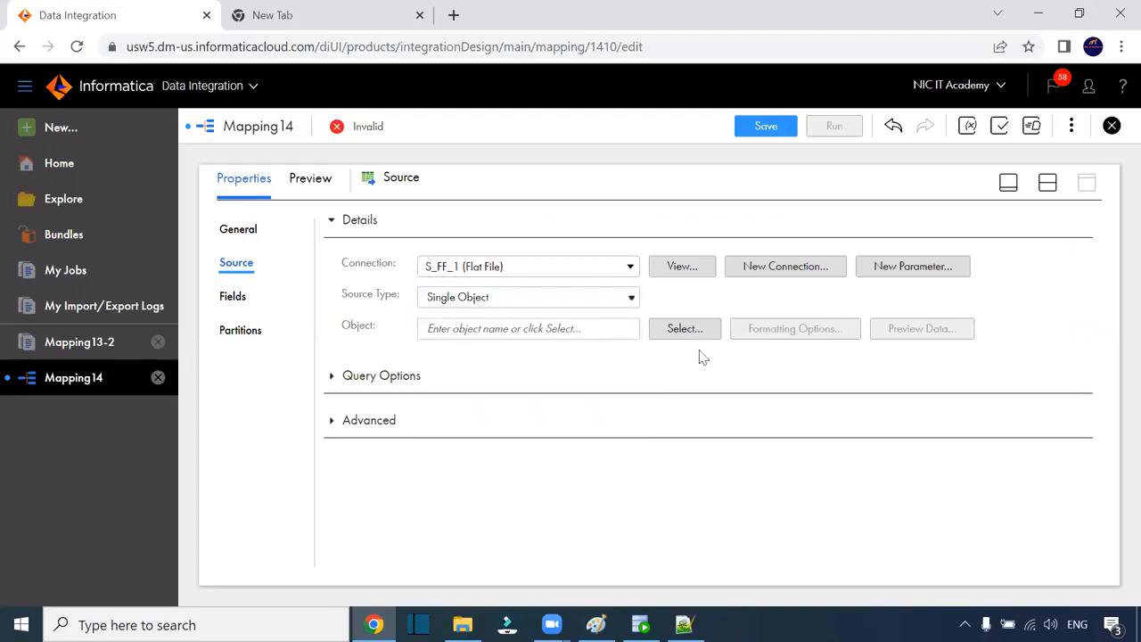
Step: Select s_FF_EMP_fw.txt as the source object and view the S_FF_1 connection details
{"action": "left_click", "coordinate": [684, 330]}
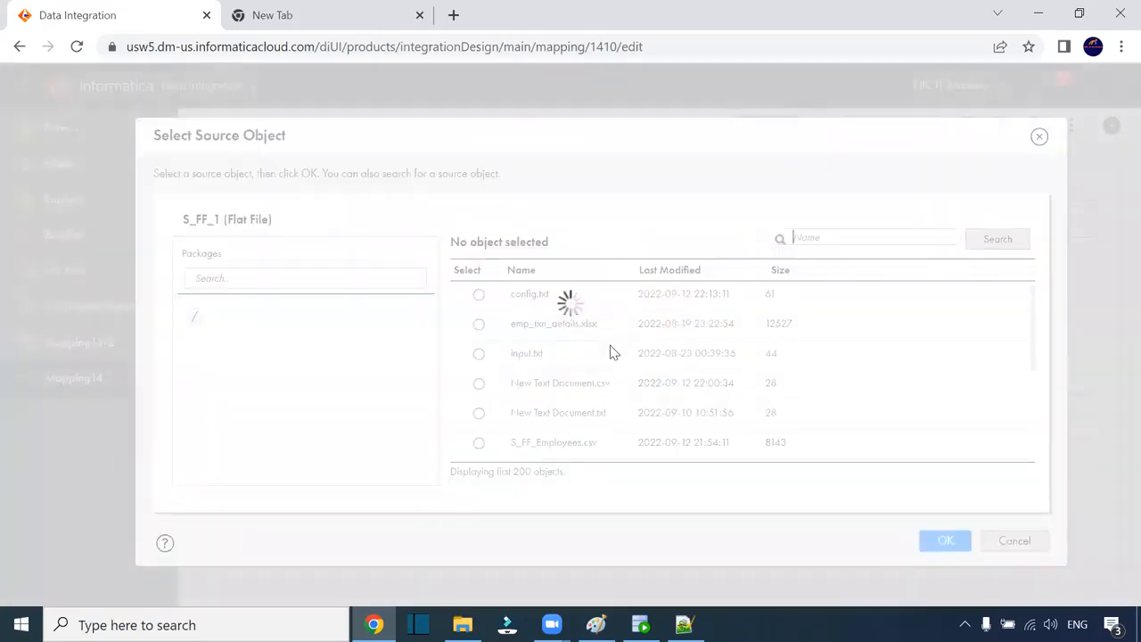
{"action": "scroll", "coordinate": [580, 390], "scroll_direction": "down", "scroll_amount": 3}
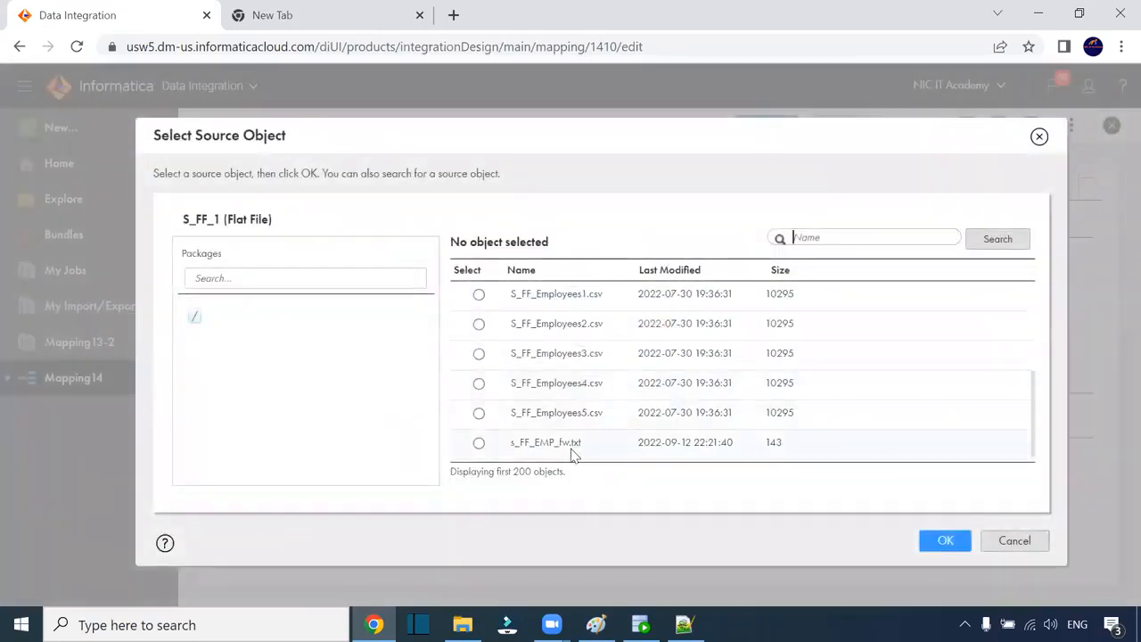
{"action": "left_click", "coordinate": [573, 455]}
{"action": "left_click", "coordinate": [943, 541]}
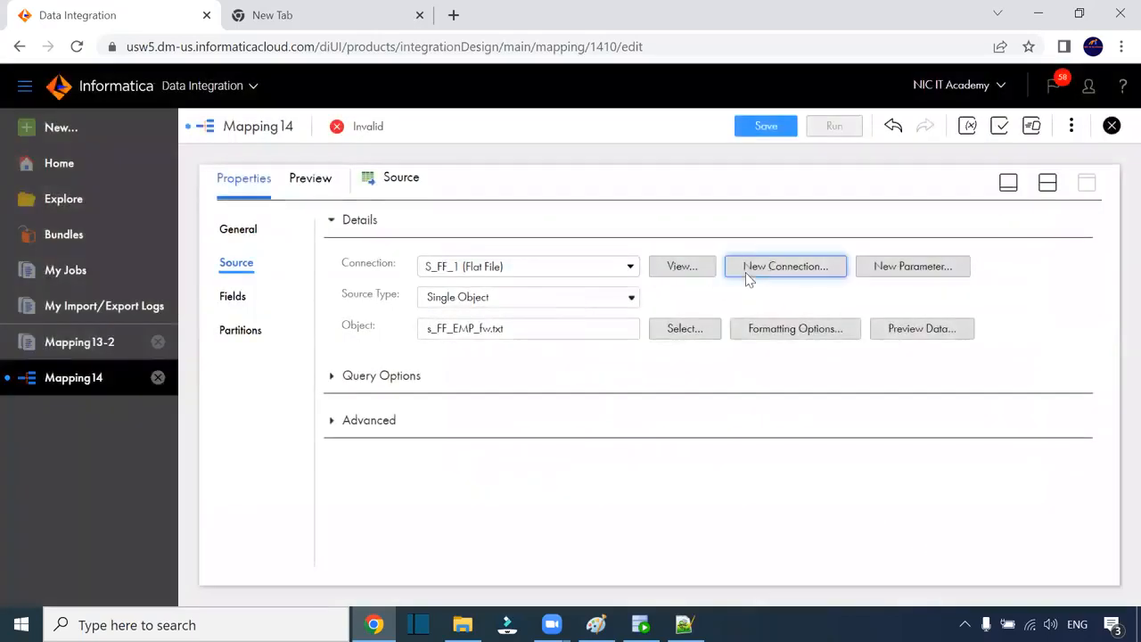
{"action": "left_click", "coordinate": [682, 266]}
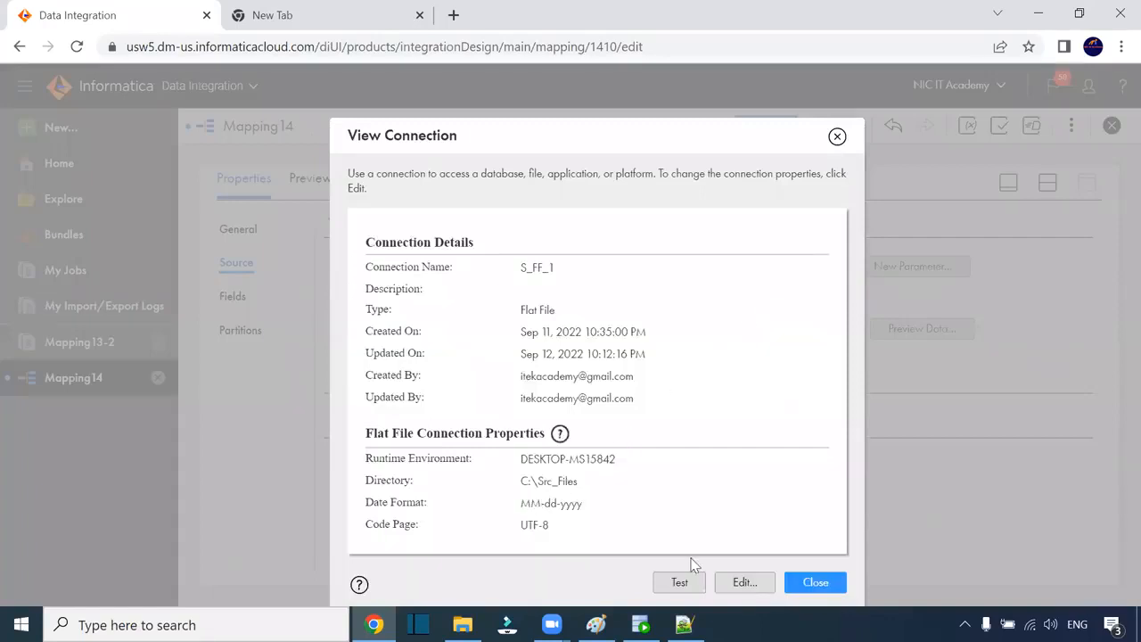
Step: Edit S_FF_1 to use the dd/MM/yyyy date format and save it
{"action": "left_click", "coordinate": [744, 581]}
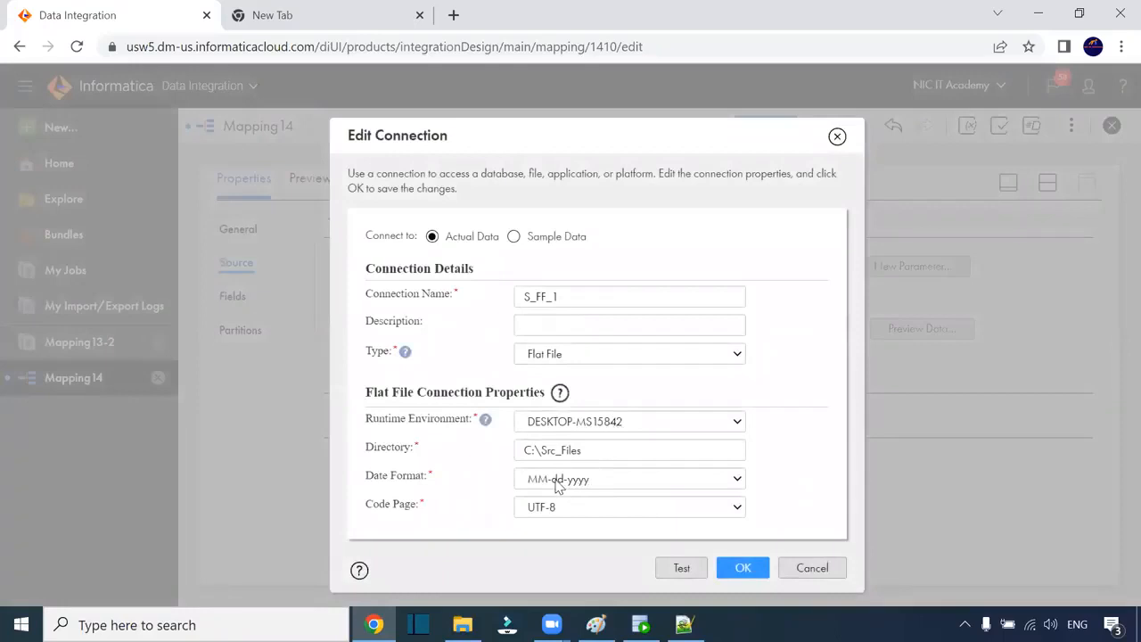
{"action": "left_click", "coordinate": [557, 482]}
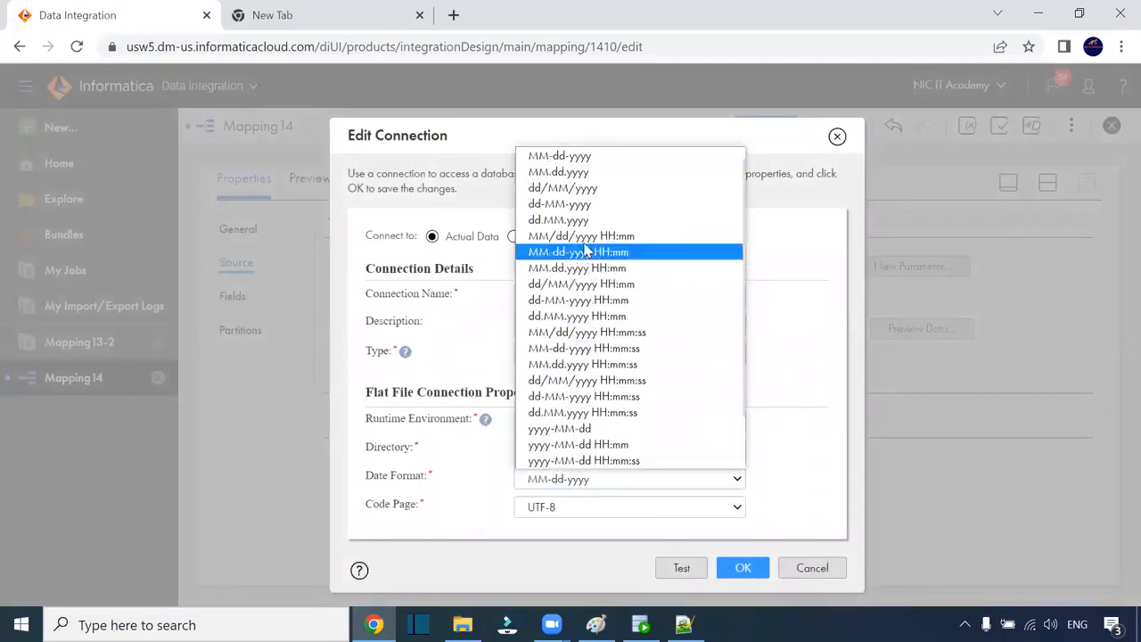
{"action": "left_click", "coordinate": [590, 191]}
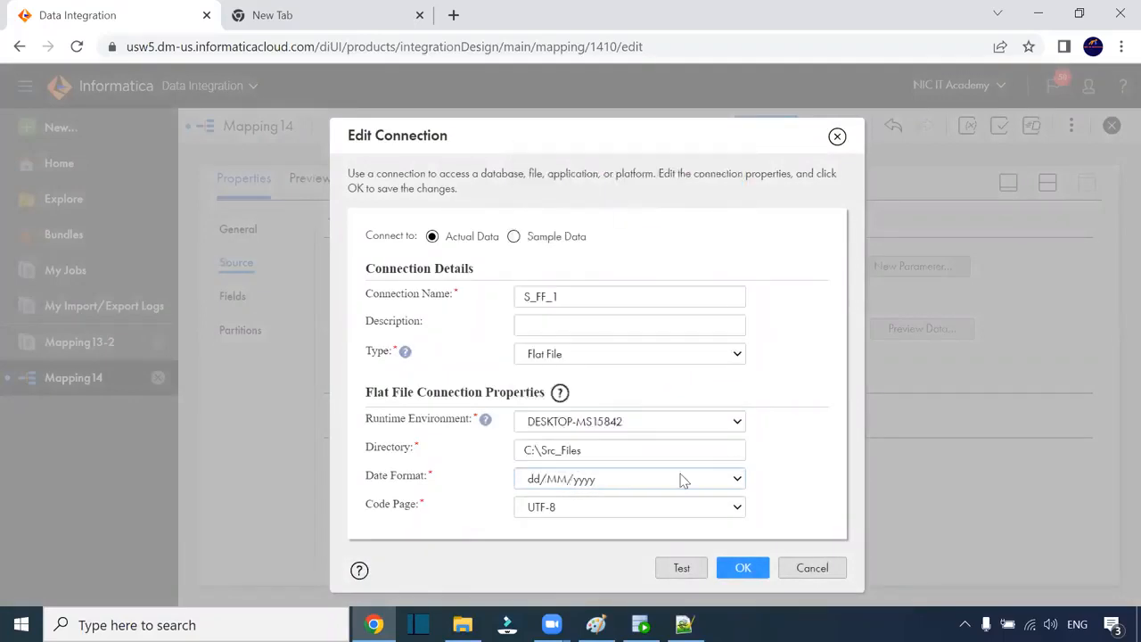
{"action": "left_click", "coordinate": [742, 570]}
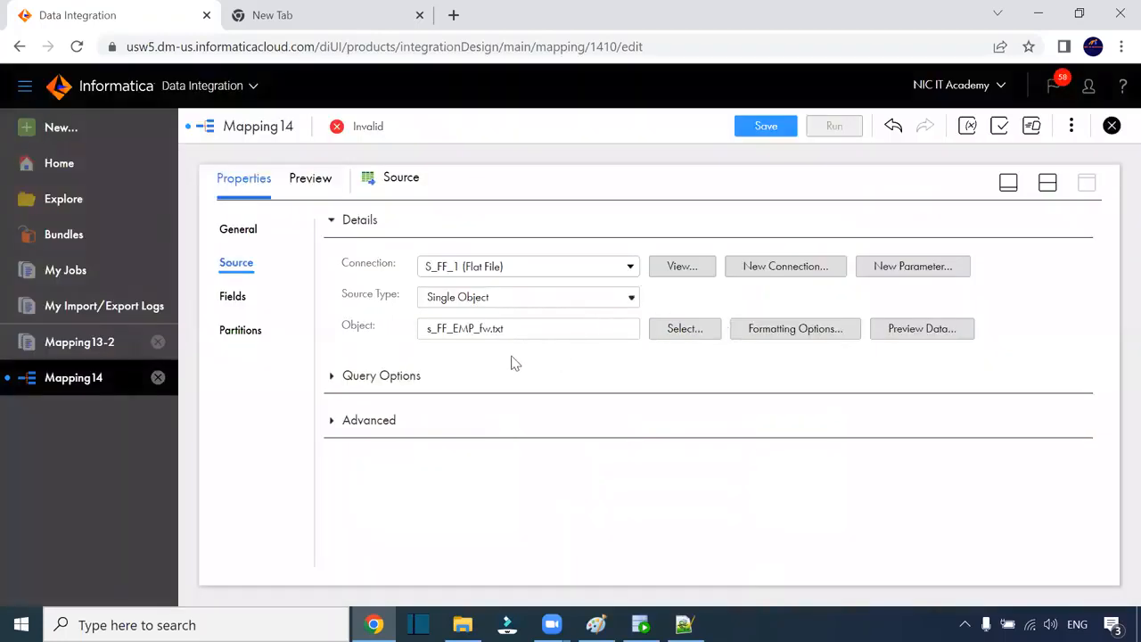
Step: Try Fixed Width formatting, find no fixed-width file format available, and cancel the options
{"action": "left_click", "coordinate": [823, 335]}
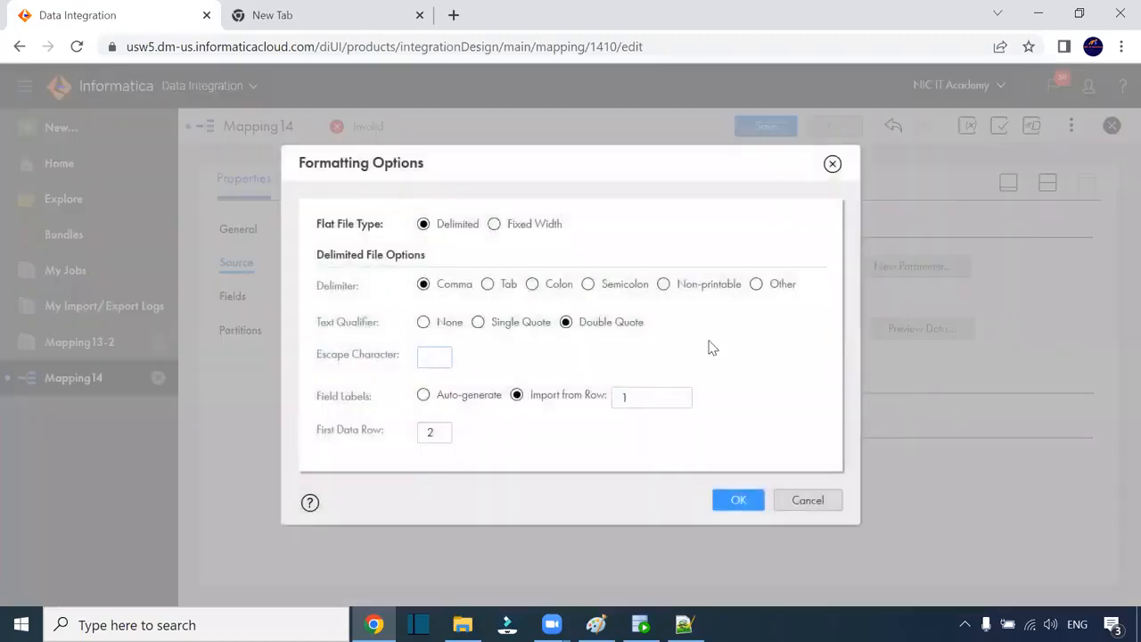
{"action": "left_click", "coordinate": [495, 226]}
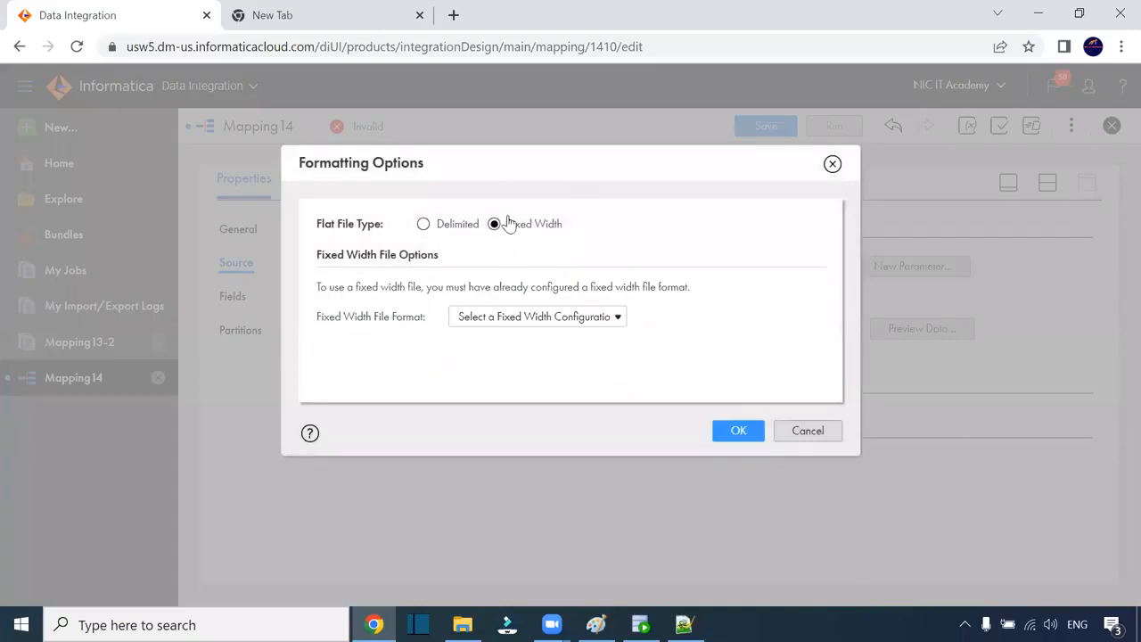
{"action": "left_click", "coordinate": [533, 319]}
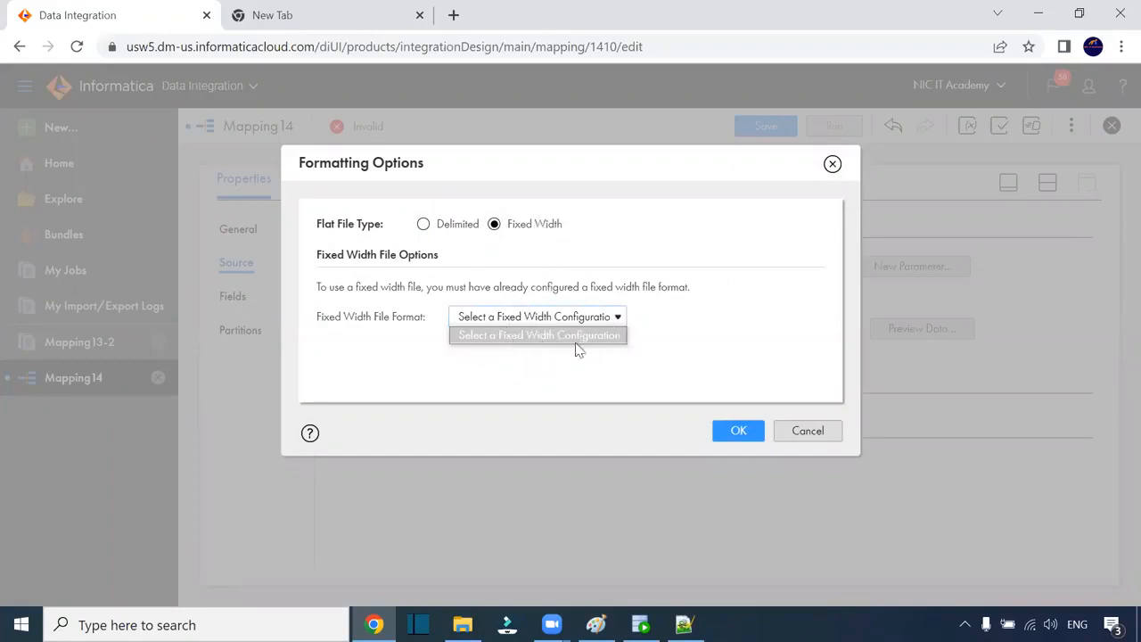
{"action": "left_click", "coordinate": [810, 433]}
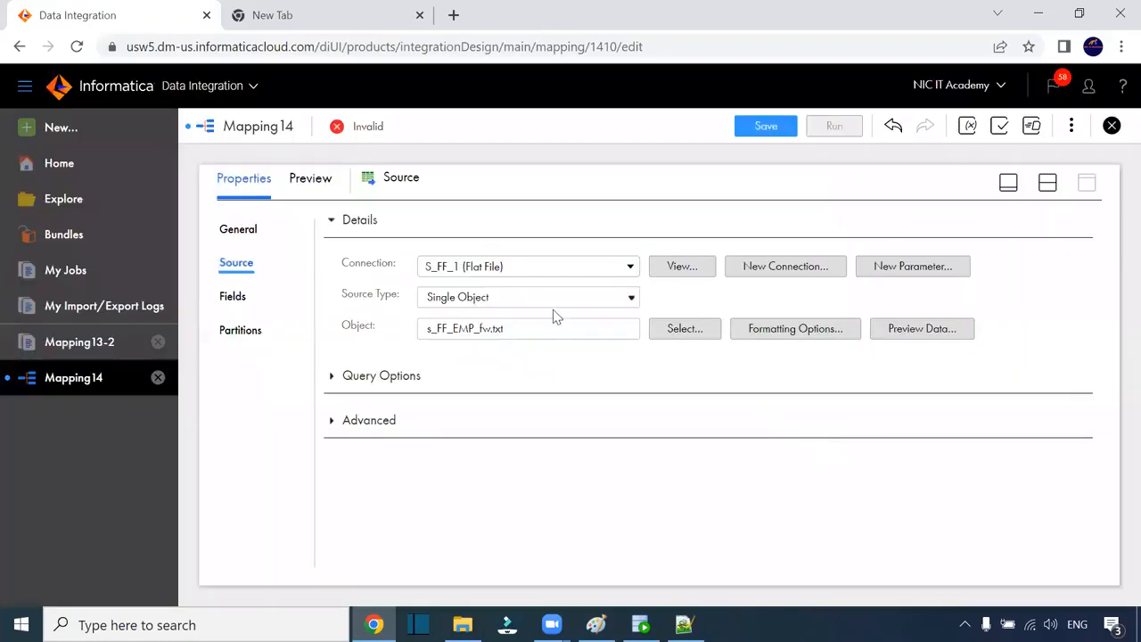
Step: Create a new Fixed-Width File Format component from the Components asset types
{"action": "left_click", "coordinate": [62, 130]}
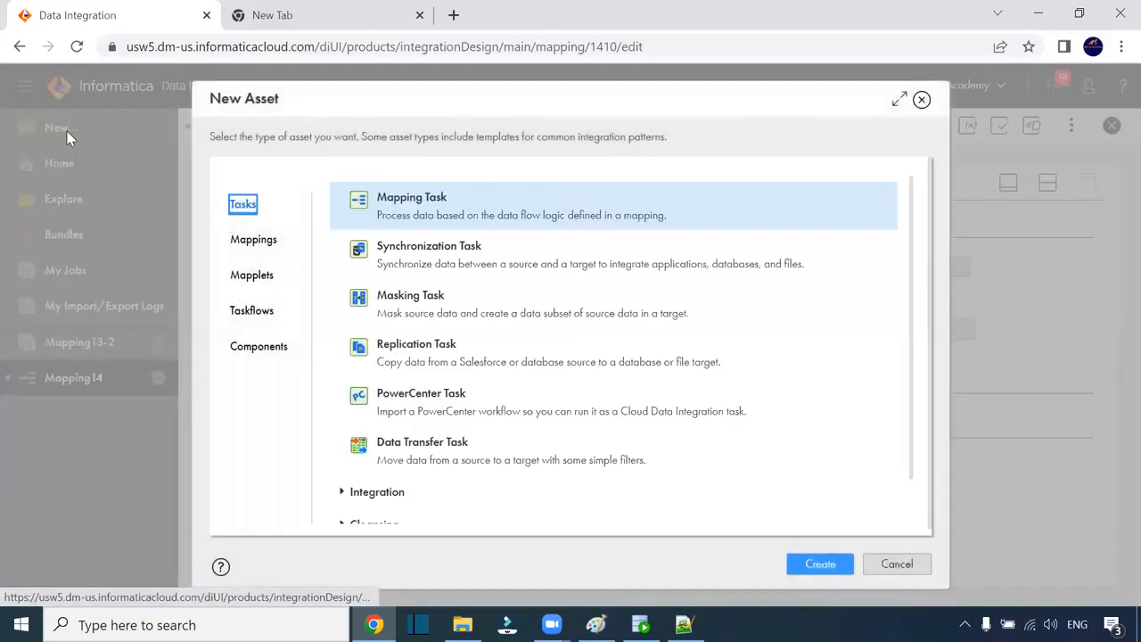
{"action": "left_click", "coordinate": [262, 350]}
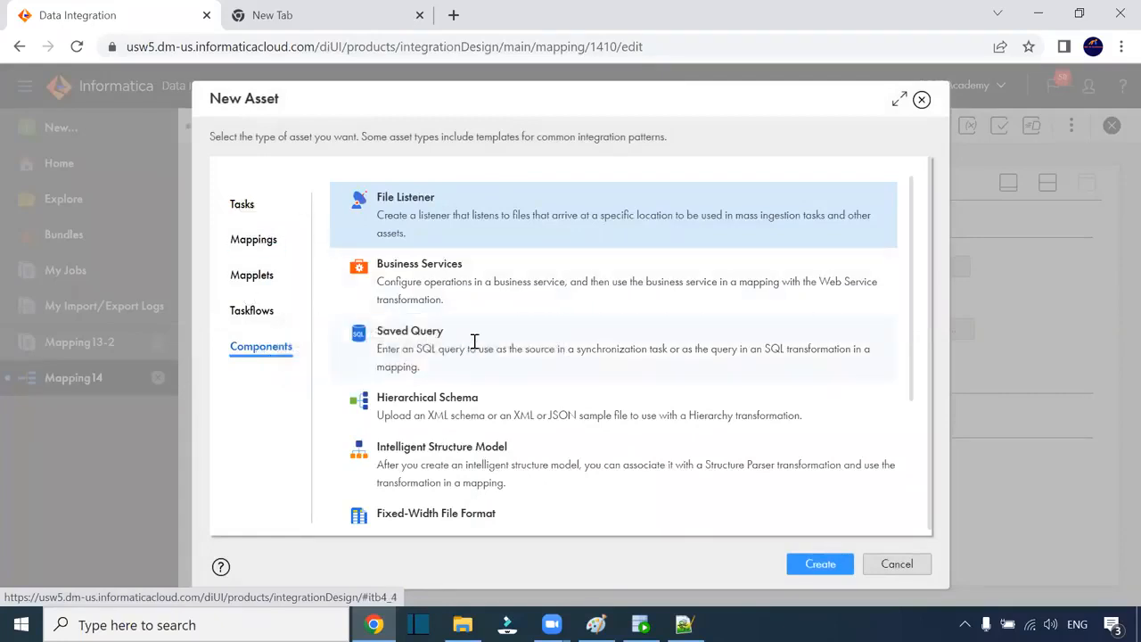
{"action": "scroll", "coordinate": [474, 341], "scroll_direction": "down", "scroll_amount": 2}
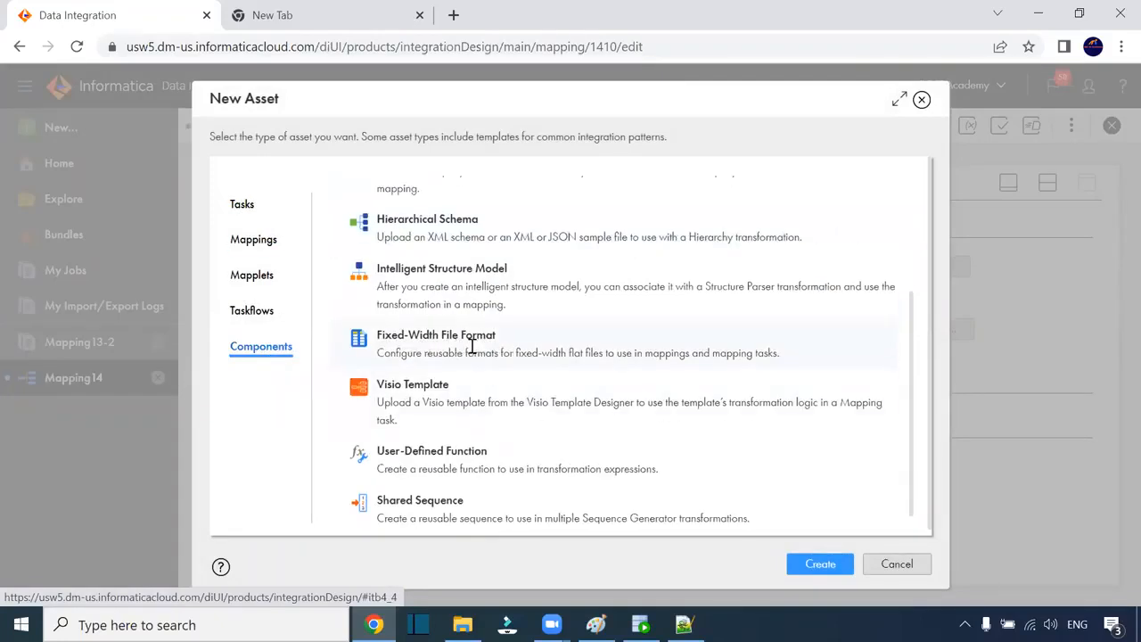
{"action": "left_click", "coordinate": [472, 346]}
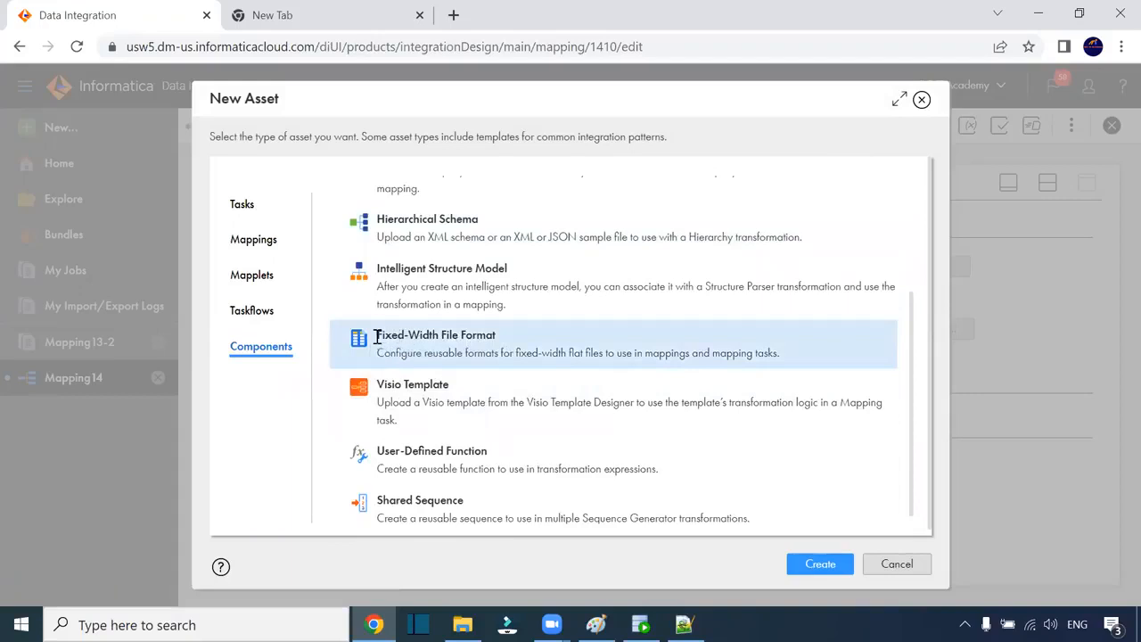
{"action": "left_click_drag", "start_coordinate": [375, 335], "coordinate": [497, 342]}
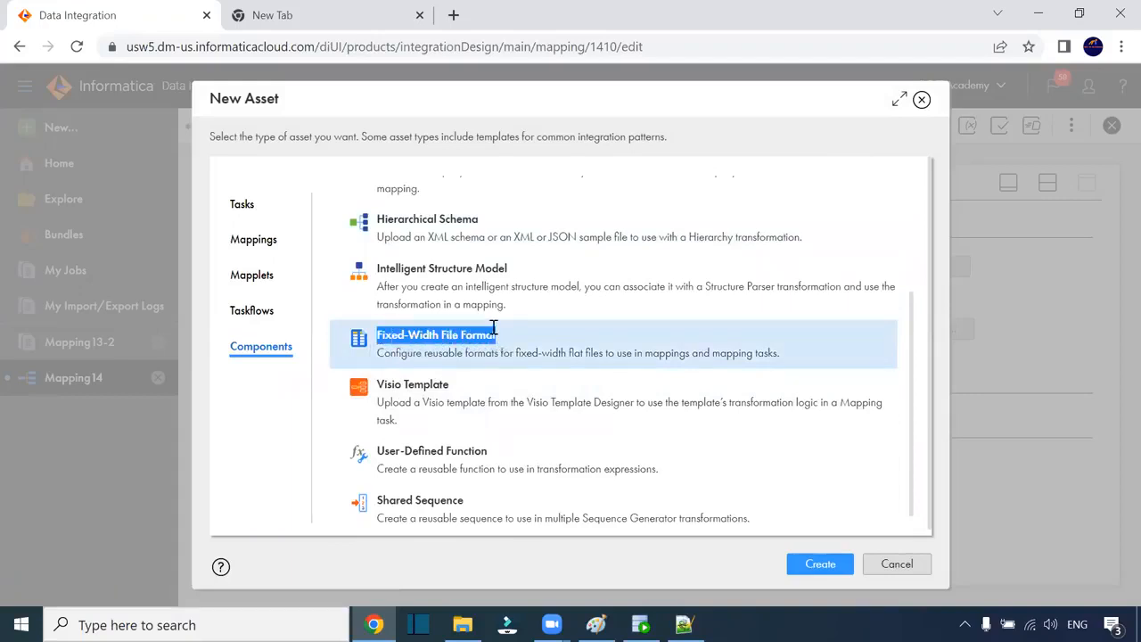
{"action": "left_click", "coordinate": [831, 566]}
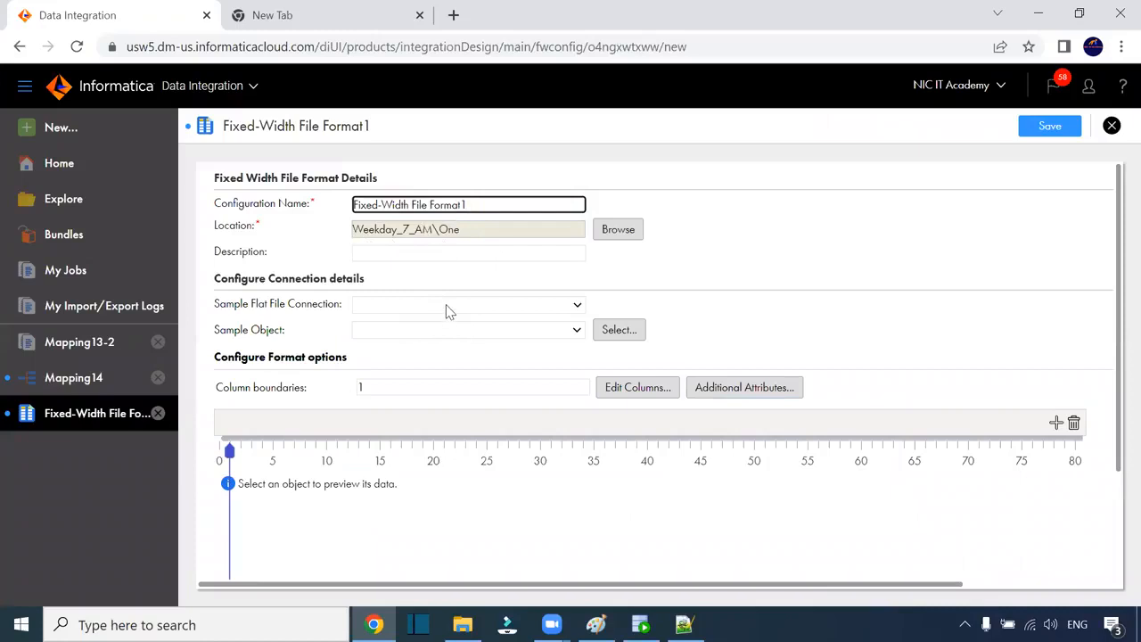
Step: Use S_FF_1 as the sample connection and s_FF_EMP_fw.txt as the sample file
{"action": "left_click", "coordinate": [406, 307]}
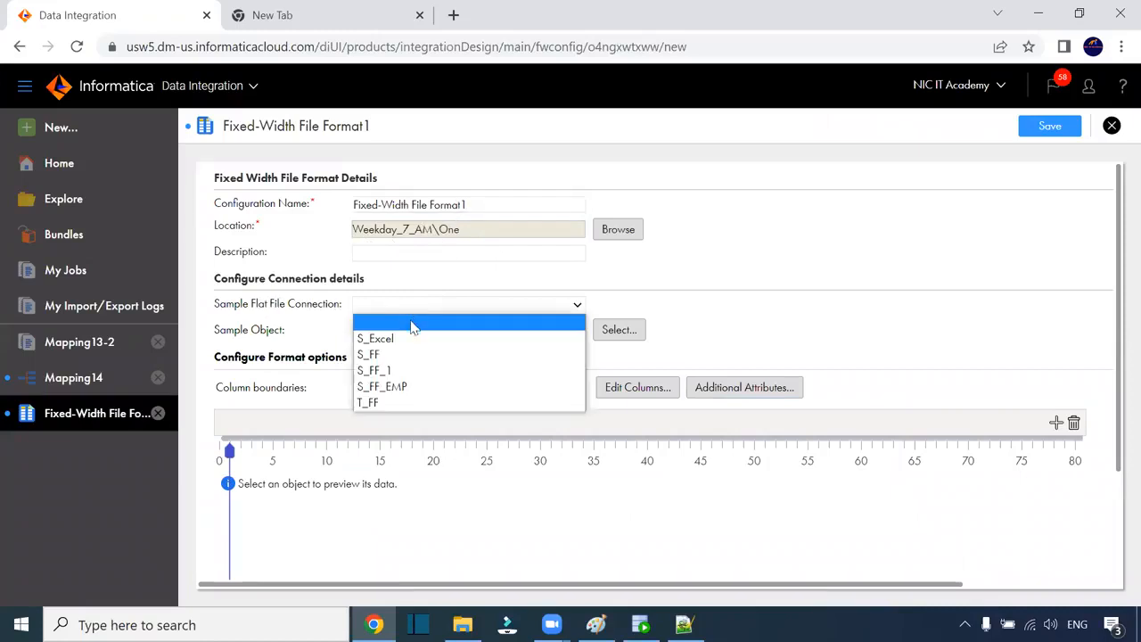
{"action": "left_click", "coordinate": [410, 358]}
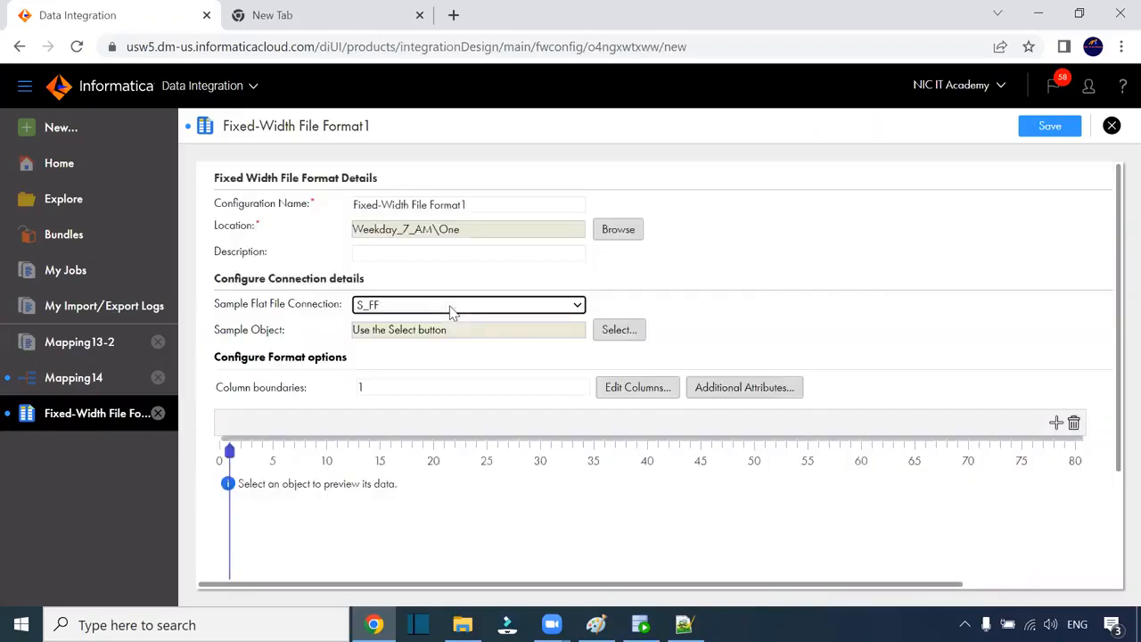
{"action": "left_click", "coordinate": [449, 306]}
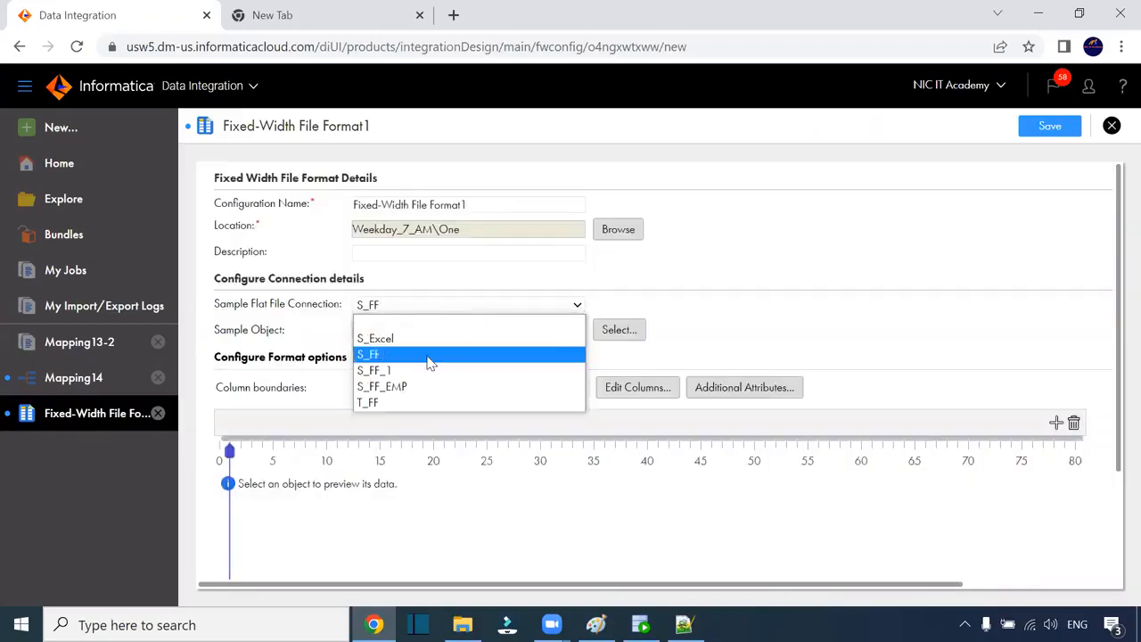
{"action": "left_click", "coordinate": [432, 370]}
{"action": "left_click", "coordinate": [606, 334]}
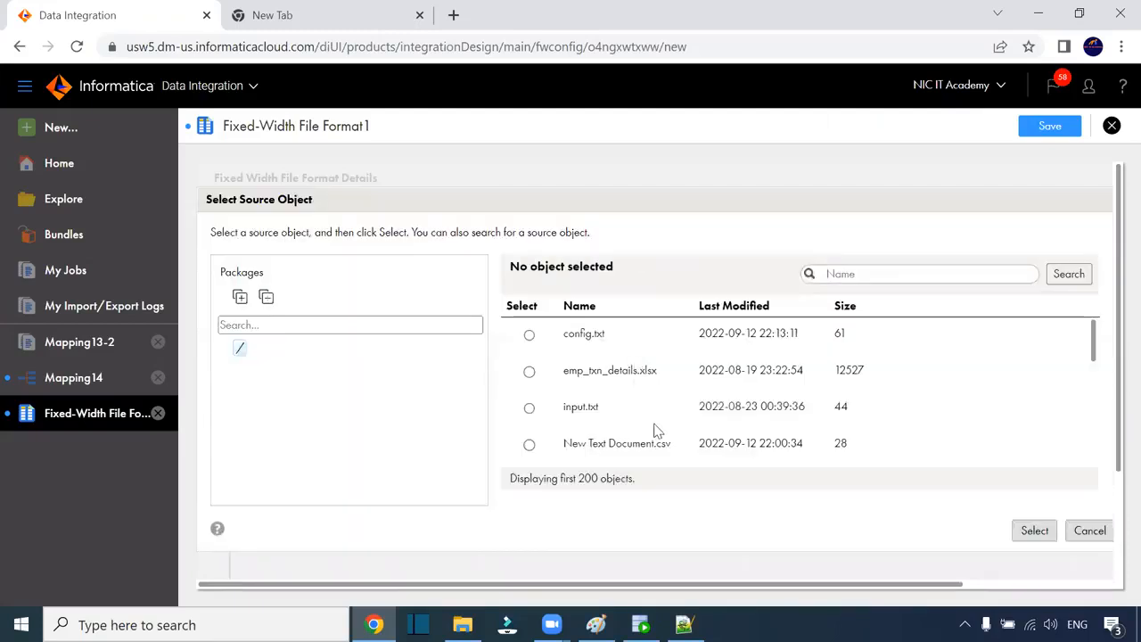
{"action": "scroll", "coordinate": [655, 430], "scroll_direction": "down", "scroll_amount": 10}
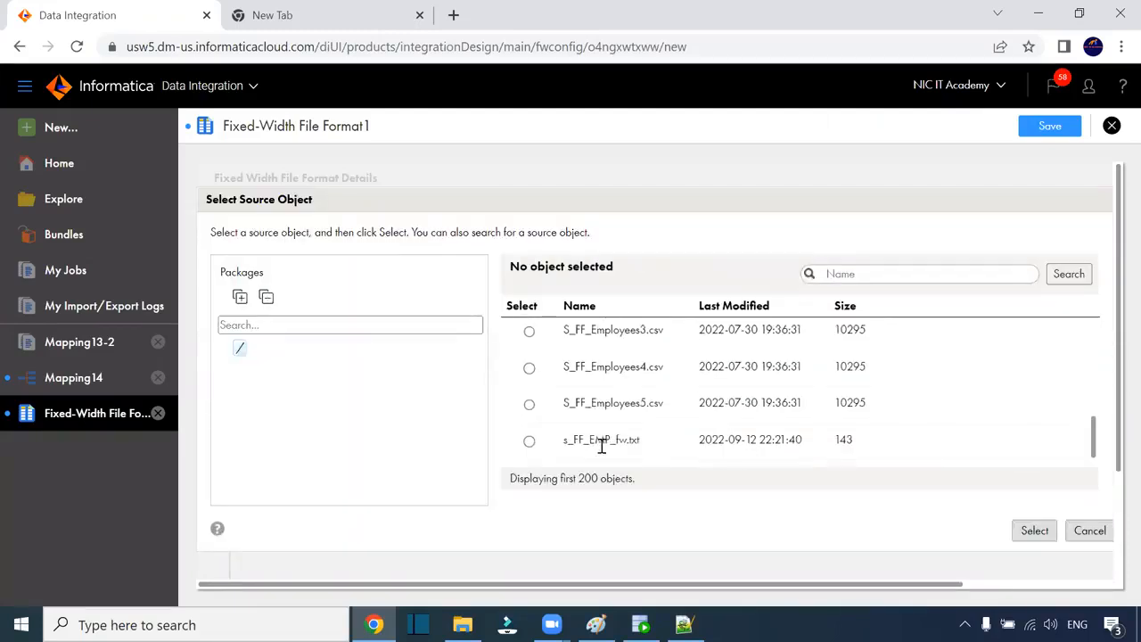
{"action": "left_click", "coordinate": [601, 443]}
{"action": "left_click", "coordinate": [1029, 532]}
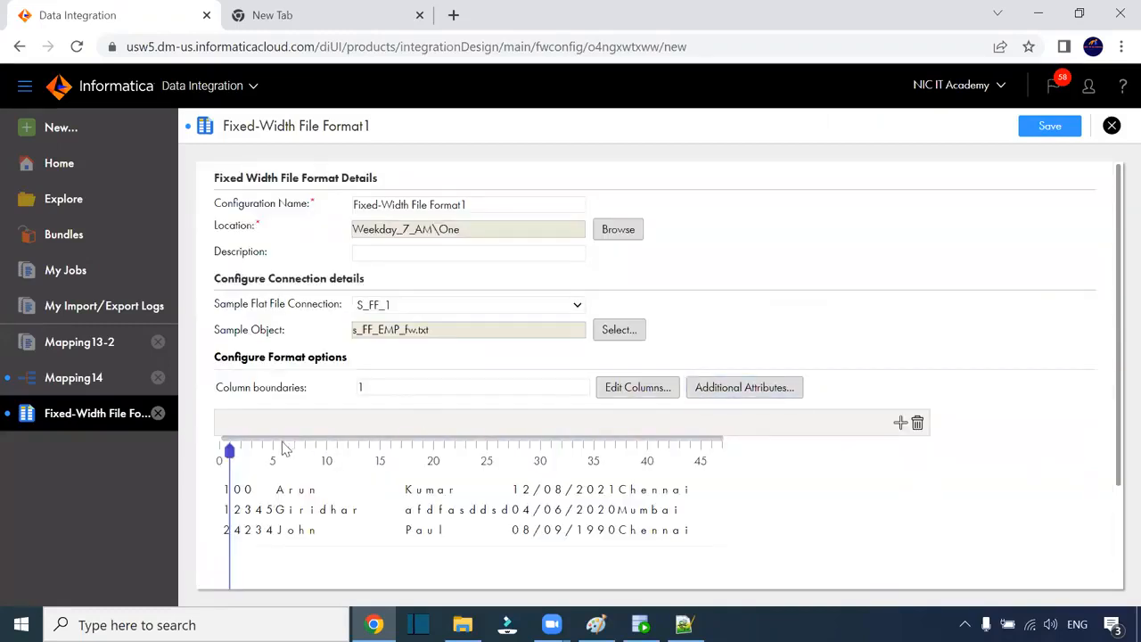
Step: Place column boundaries at 0, 5, 17, 27, 37 and 47 on the sample ruler
{"action": "scroll", "coordinate": [224, 451], "scroll_direction": "down", "scroll_amount": 1}
{"action": "left_click_drag", "start_coordinate": [223, 451], "coordinate": [214, 461]}
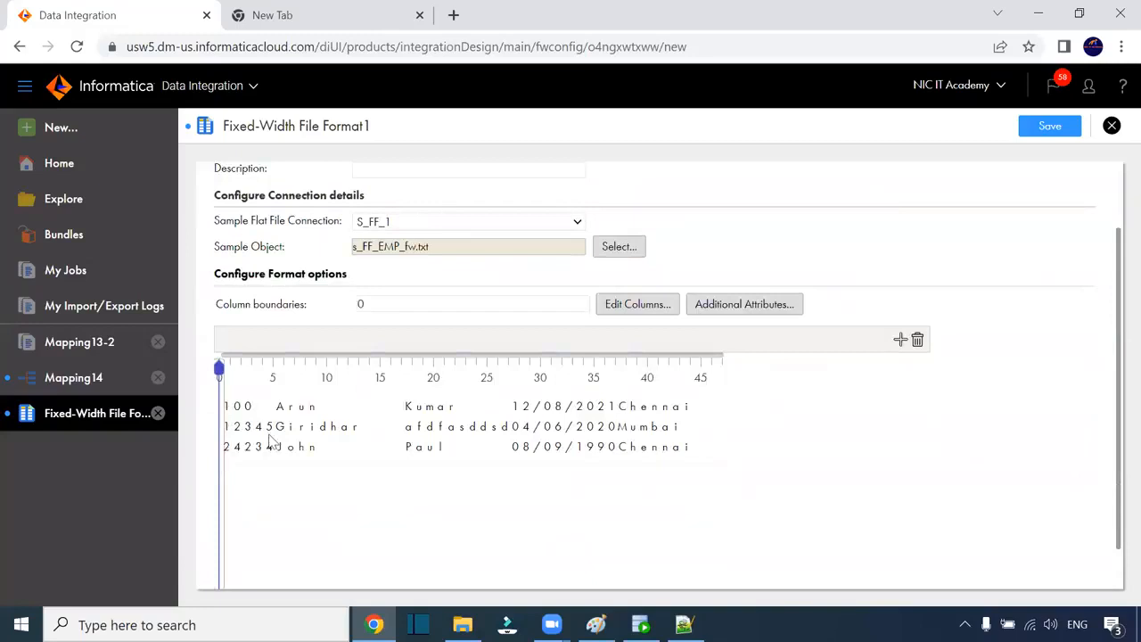
{"action": "left_click", "coordinate": [276, 366]}
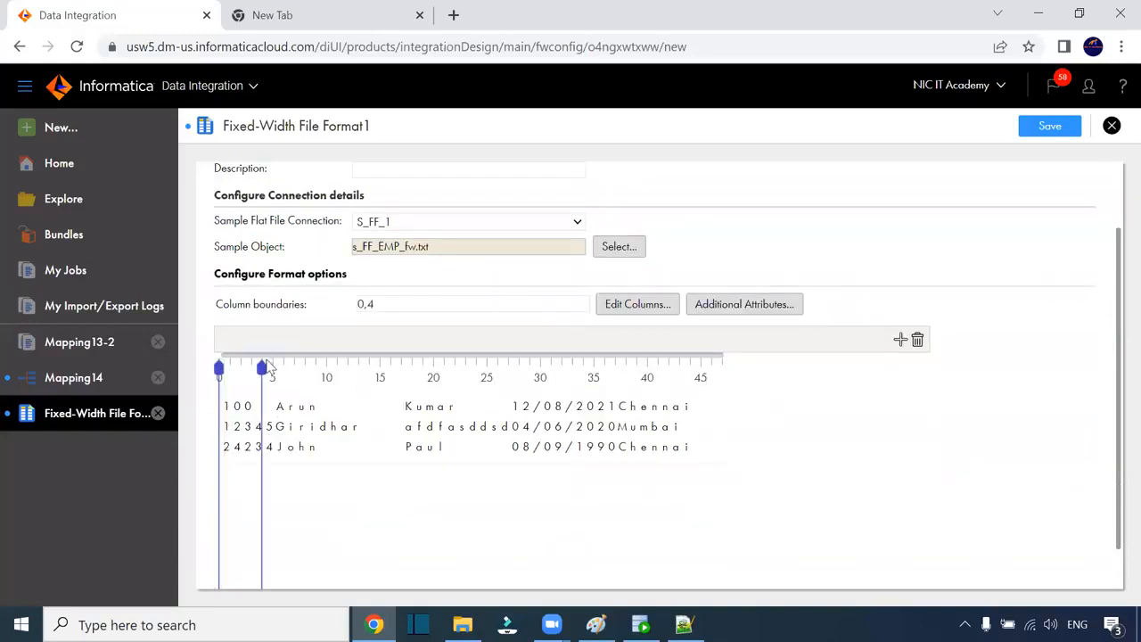
{"action": "left_click_drag", "start_coordinate": [261, 368], "coordinate": [272, 368]}
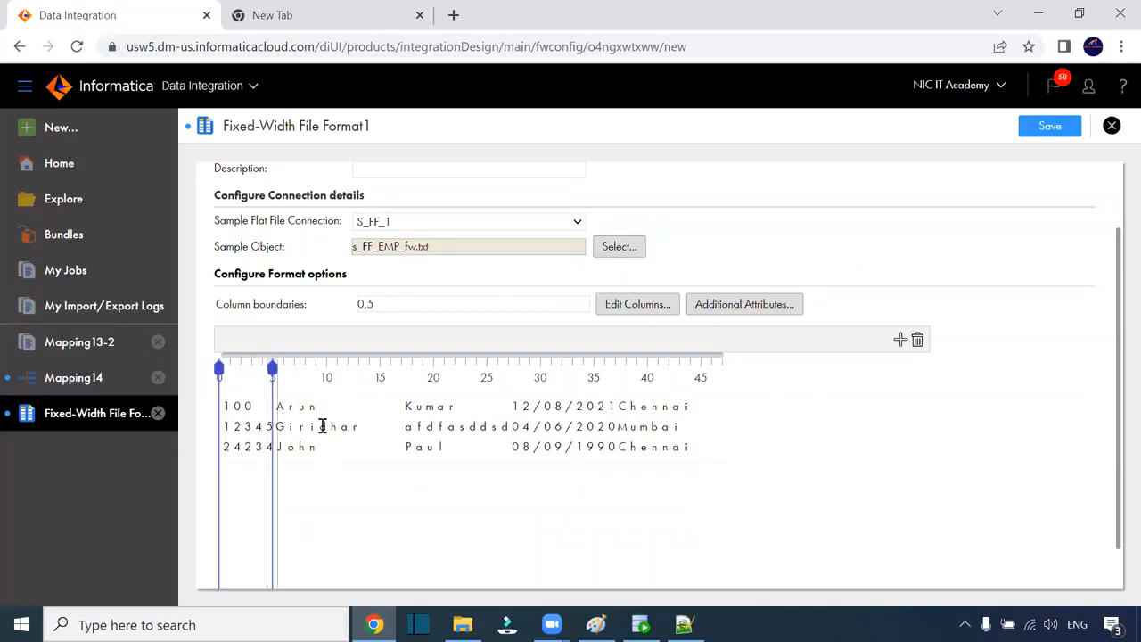
{"action": "left_click", "coordinate": [402, 365]}
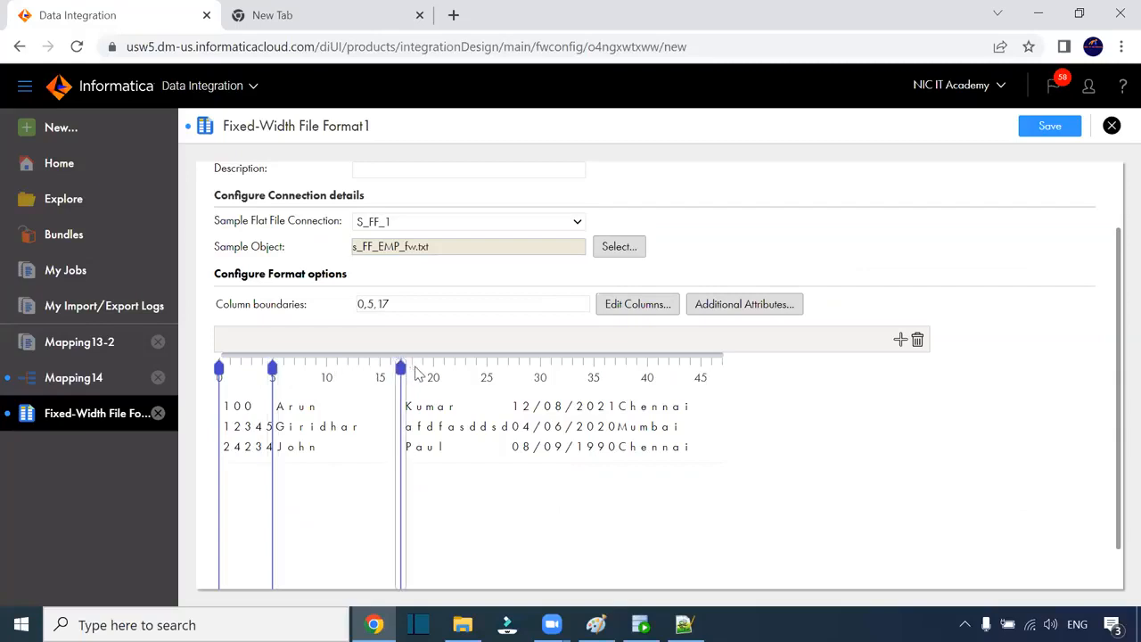
{"action": "left_click", "coordinate": [508, 365]}
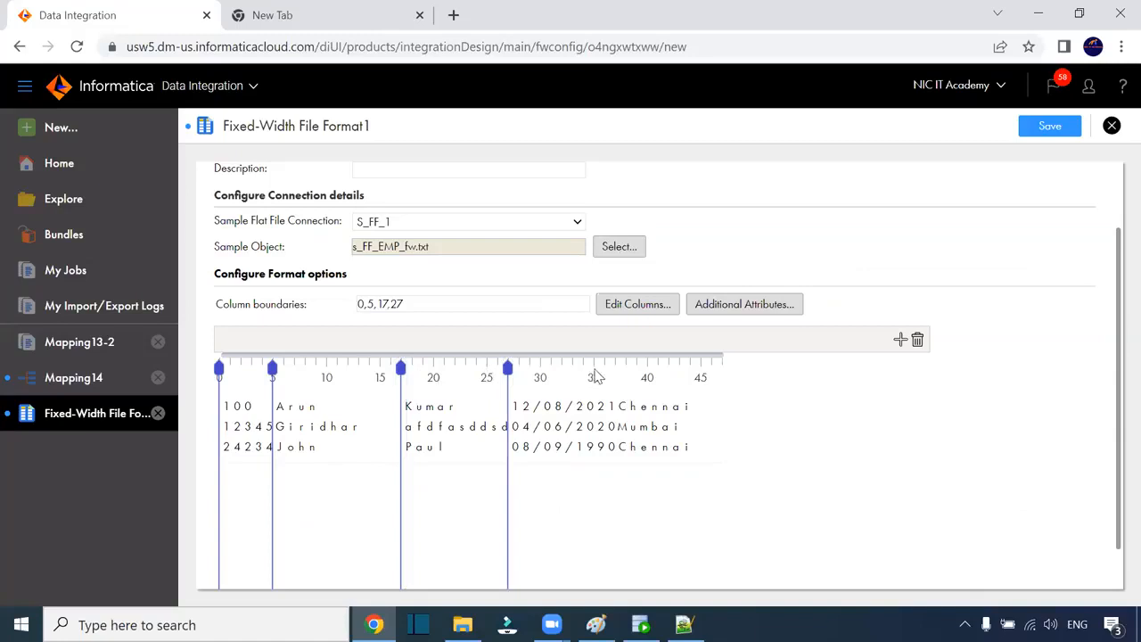
{"action": "left_click", "coordinate": [615, 367]}
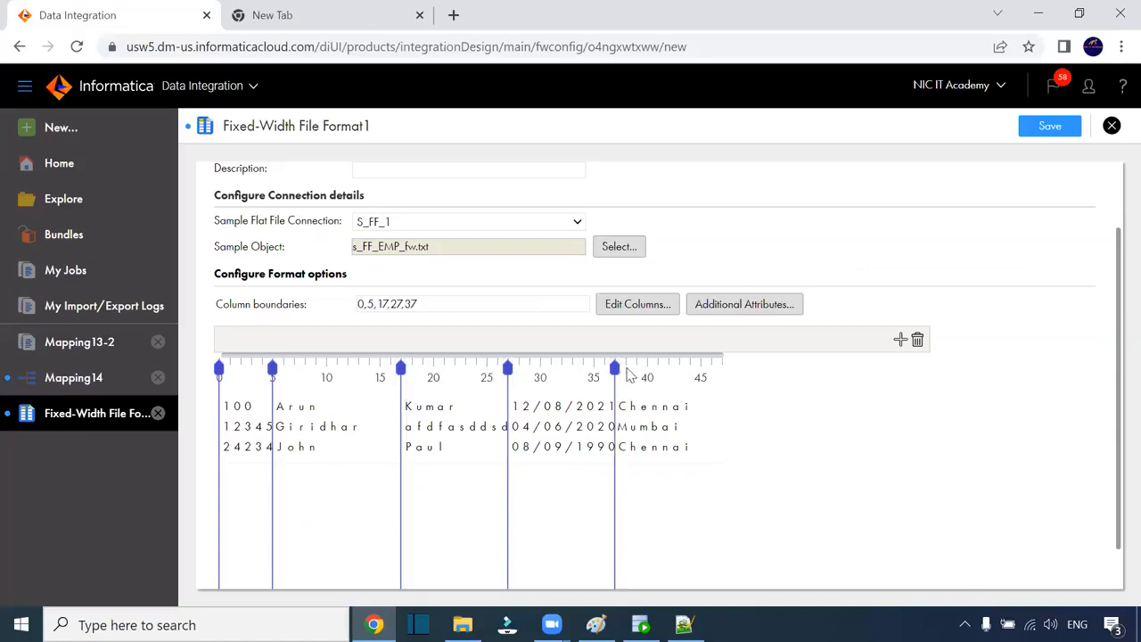
{"action": "left_click", "coordinate": [722, 367]}
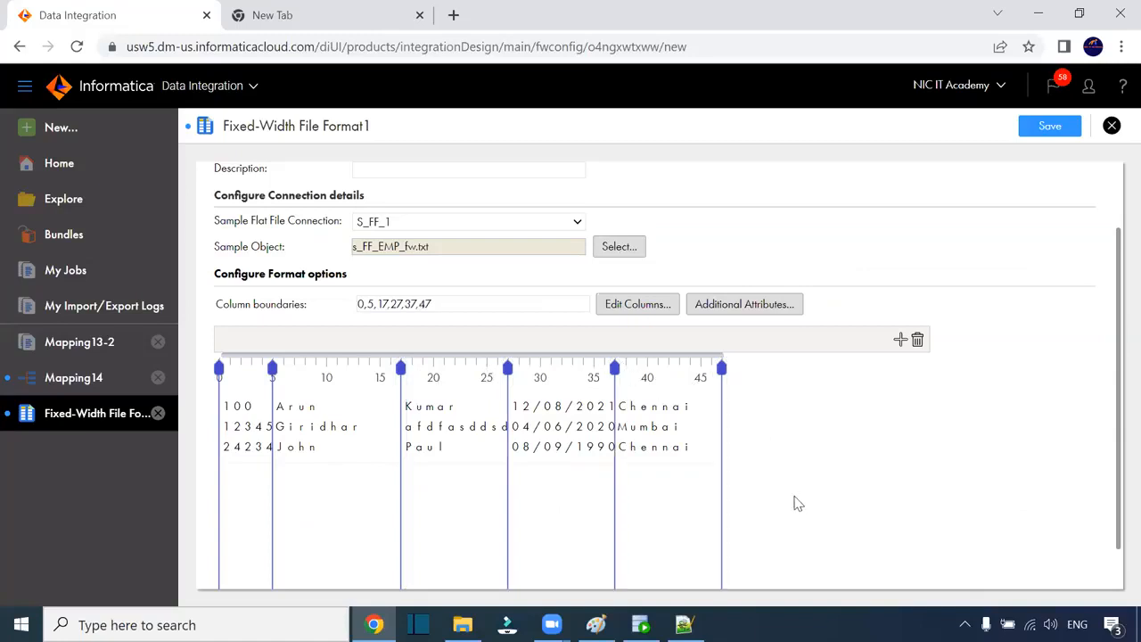
{"action": "scroll", "coordinate": [597, 436], "scroll_direction": "down", "scroll_amount": 1}
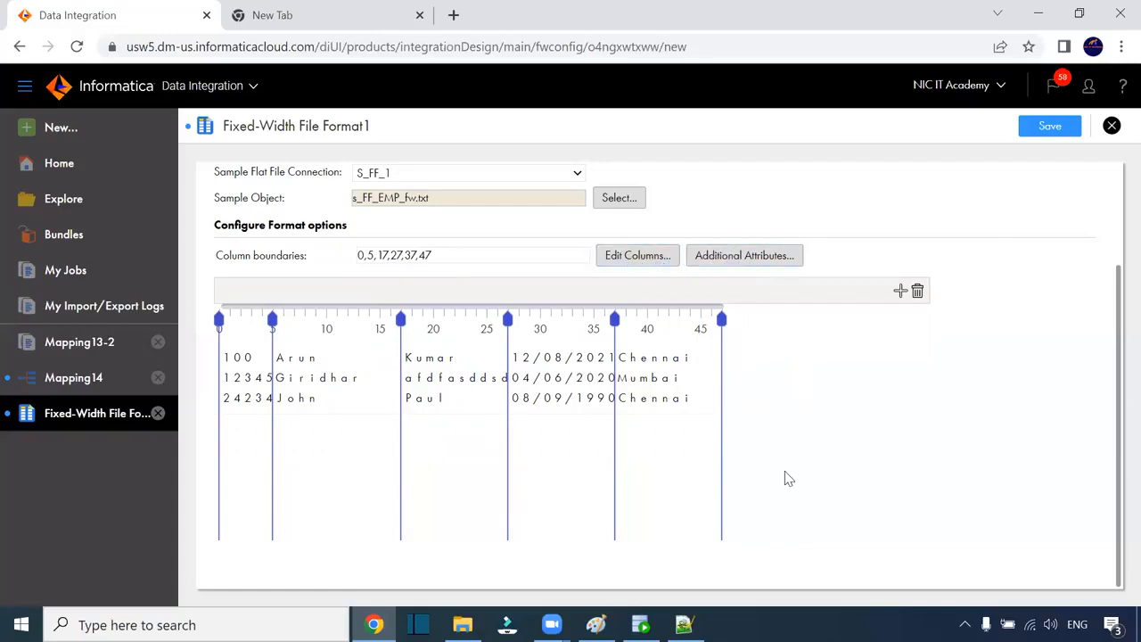
Step: Save Fixed-Width File Format1 with boundaries at 5, 17, 27, 37 and 47
{"action": "scroll", "coordinate": [784, 476], "scroll_direction": "up", "scroll_amount": 3}
{"action": "scroll", "coordinate": [748, 441], "scroll_direction": "down", "scroll_amount": 3}
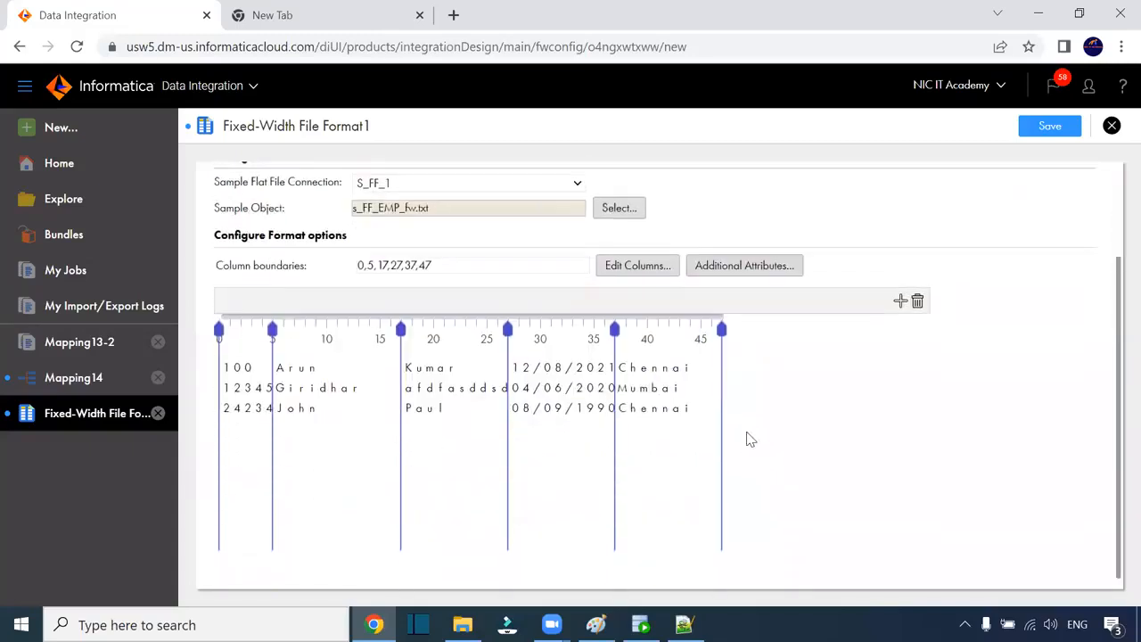
{"action": "scroll", "coordinate": [459, 392], "scroll_direction": "up", "scroll_amount": 3}
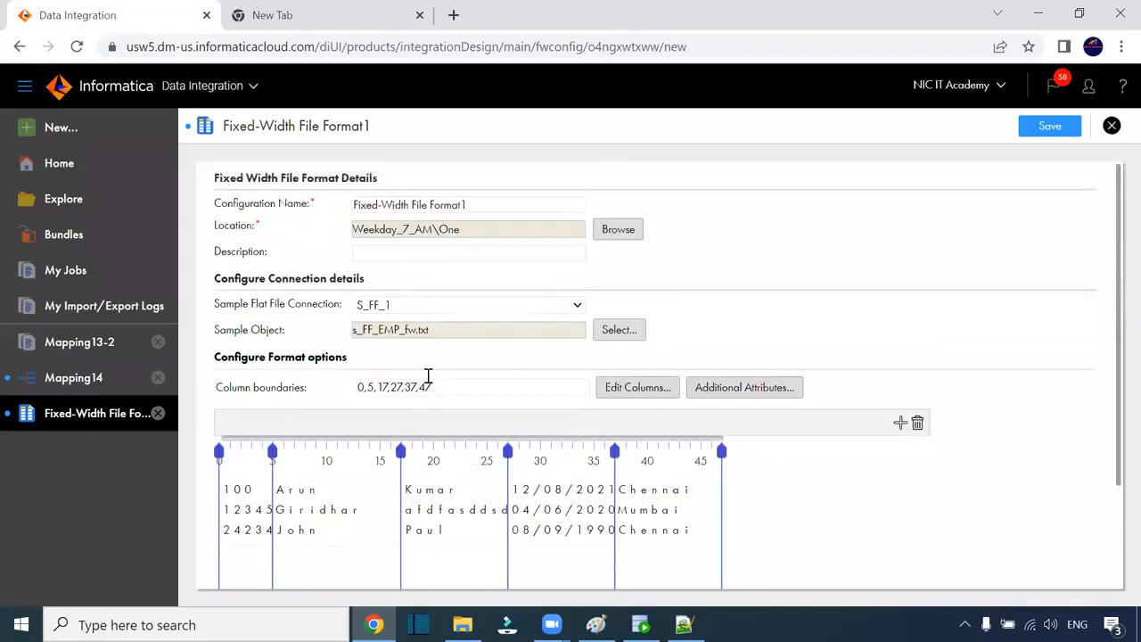
{"action": "left_click", "coordinate": [1027, 129]}
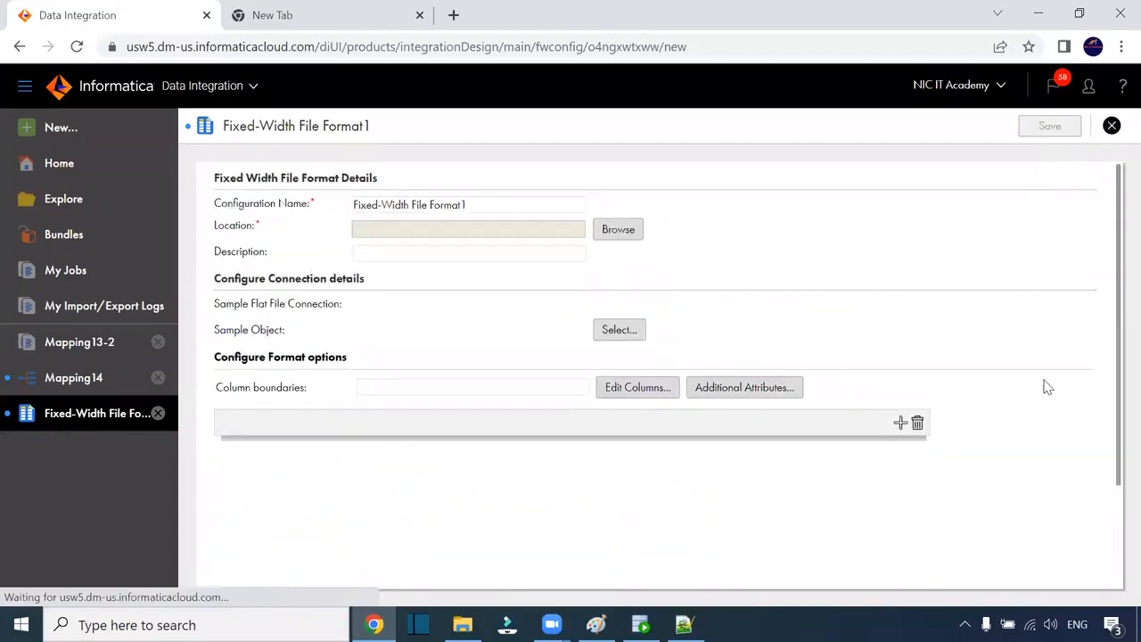
Step: Bring up the Edit Columns dialog listing COLUMN_0 to COLUMN_4
{"action": "scroll", "coordinate": [952, 427], "scroll_direction": "down", "scroll_amount": 3}
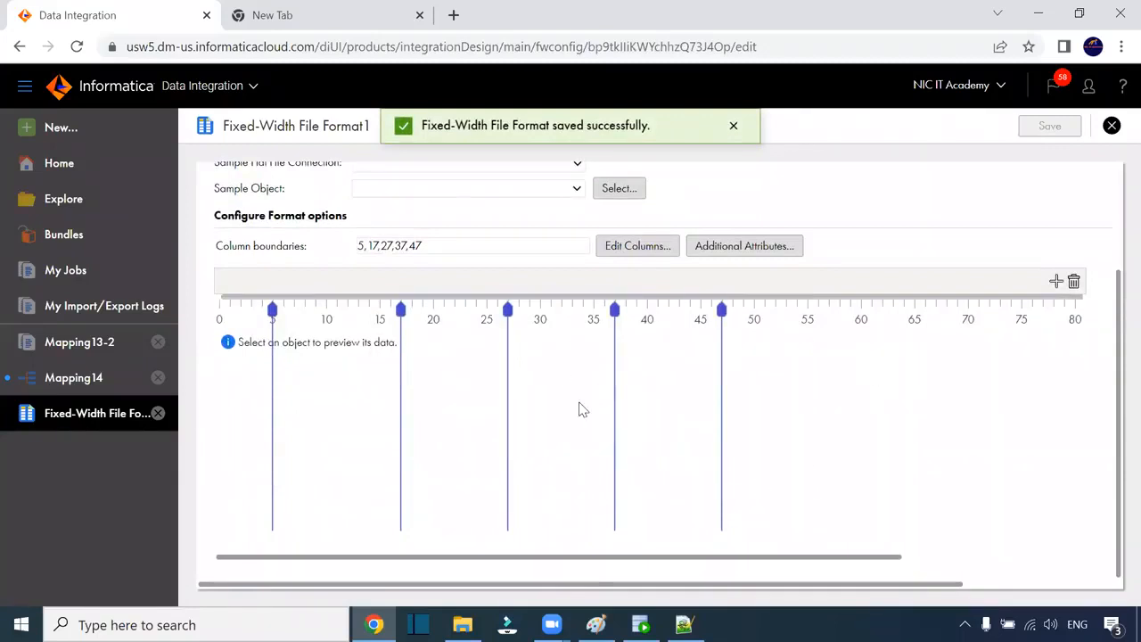
{"action": "scroll", "coordinate": [623, 427], "scroll_direction": "up", "scroll_amount": 3}
{"action": "left_click", "coordinate": [644, 390]}
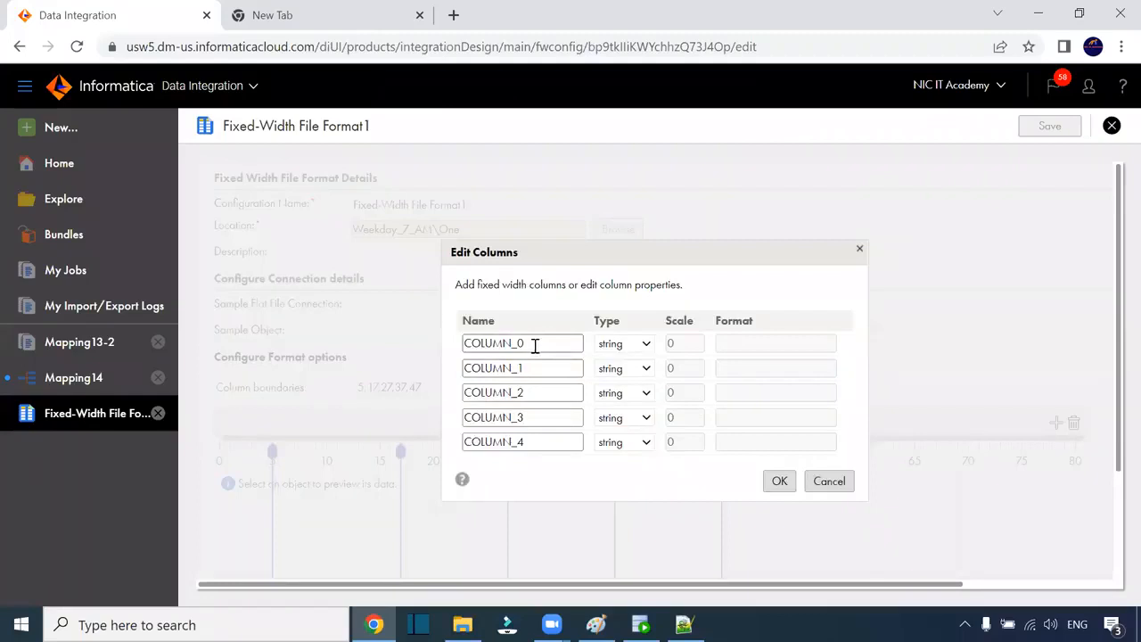
Step: Rename COLUMN_0 to emp_id and make it a number with scale 5
{"action": "left_click_drag", "start_coordinate": [535, 346], "coordinate": [454, 350]}
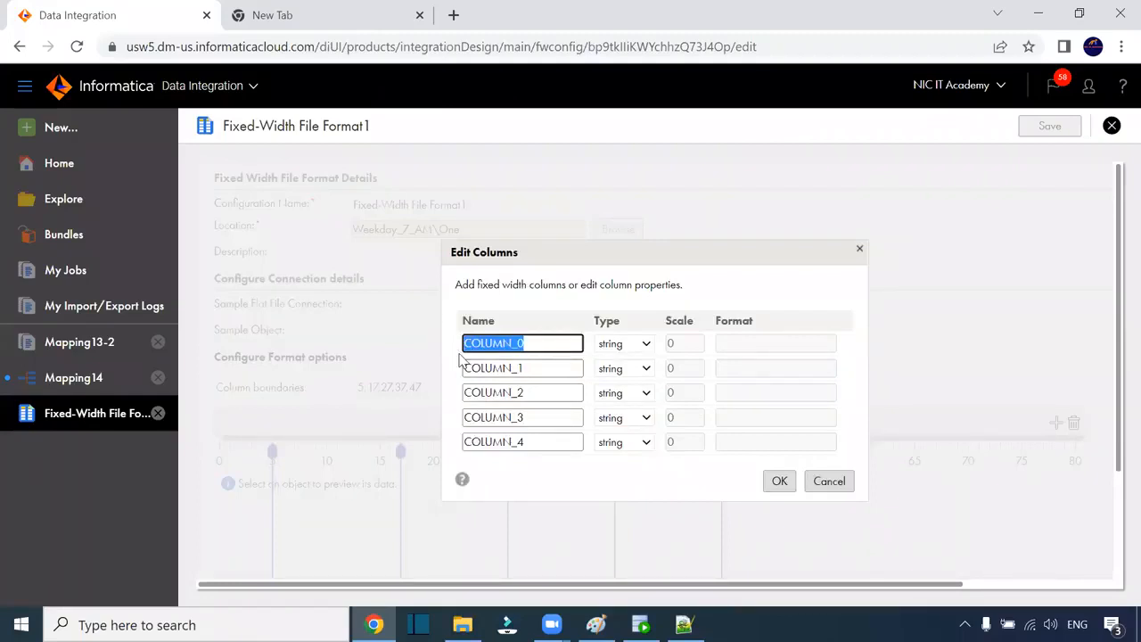
{"action": "type", "text": "emp_id"}
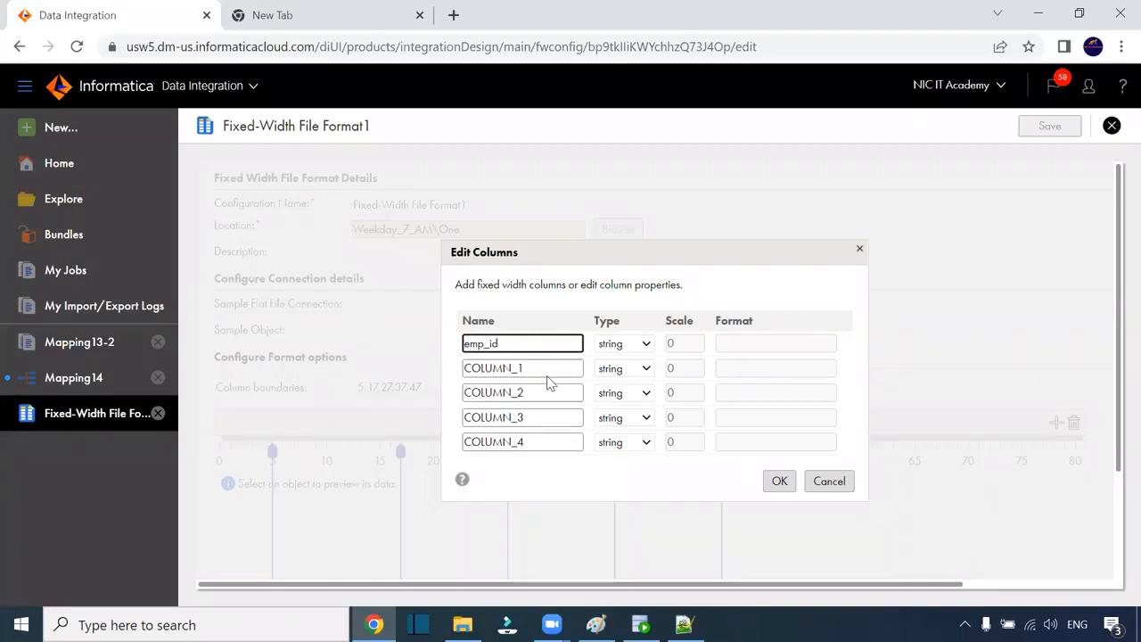
{"action": "left_click", "coordinate": [616, 345]}
{"action": "left_click", "coordinate": [617, 425]}
{"action": "left_click", "coordinate": [671, 344]}
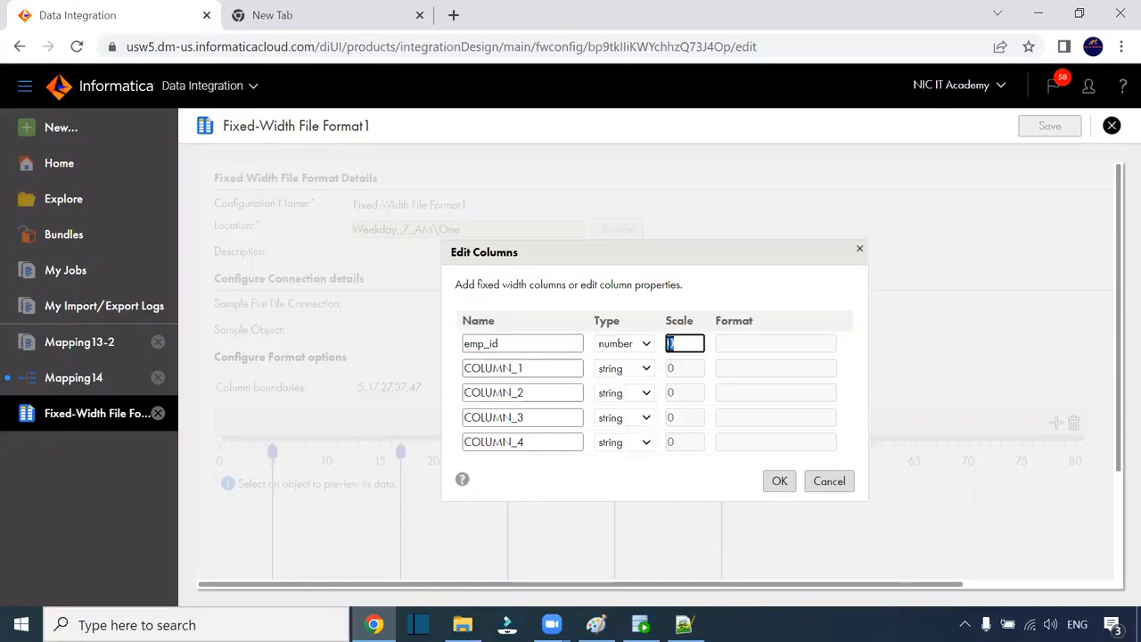
{"action": "type", "text": "5"}
Step: Rename the remaining columns to first_name, last_name, dob and city
{"action": "left_click", "coordinate": [545, 375]}
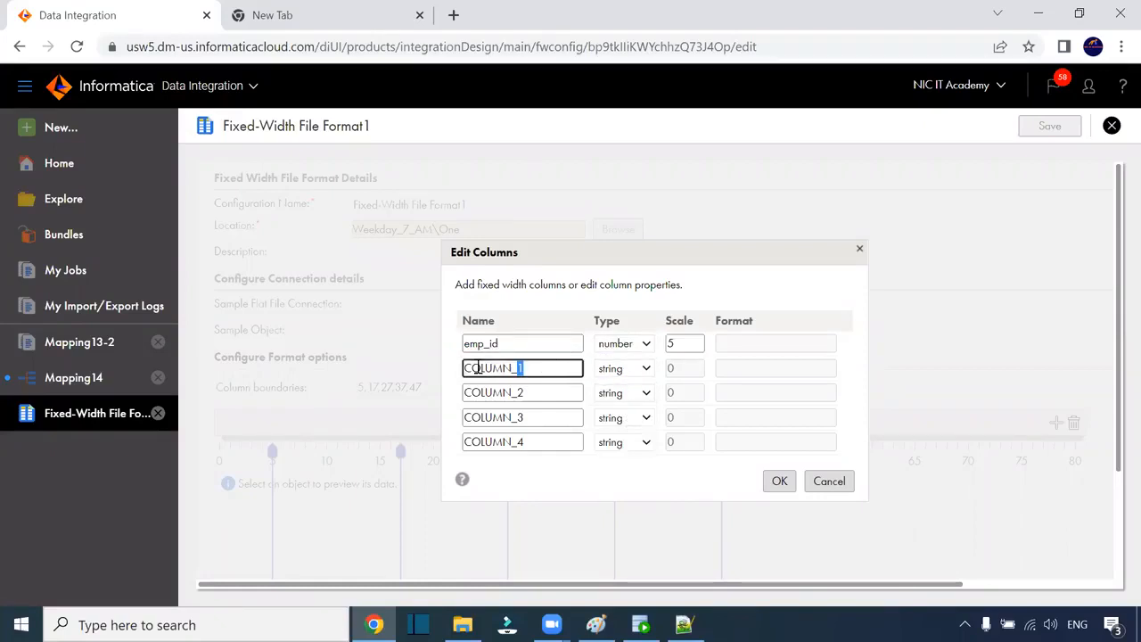
{"action": "left_click_drag", "start_coordinate": [478, 368], "coordinate": [450, 372]}
{"action": "type", "text": "e"}
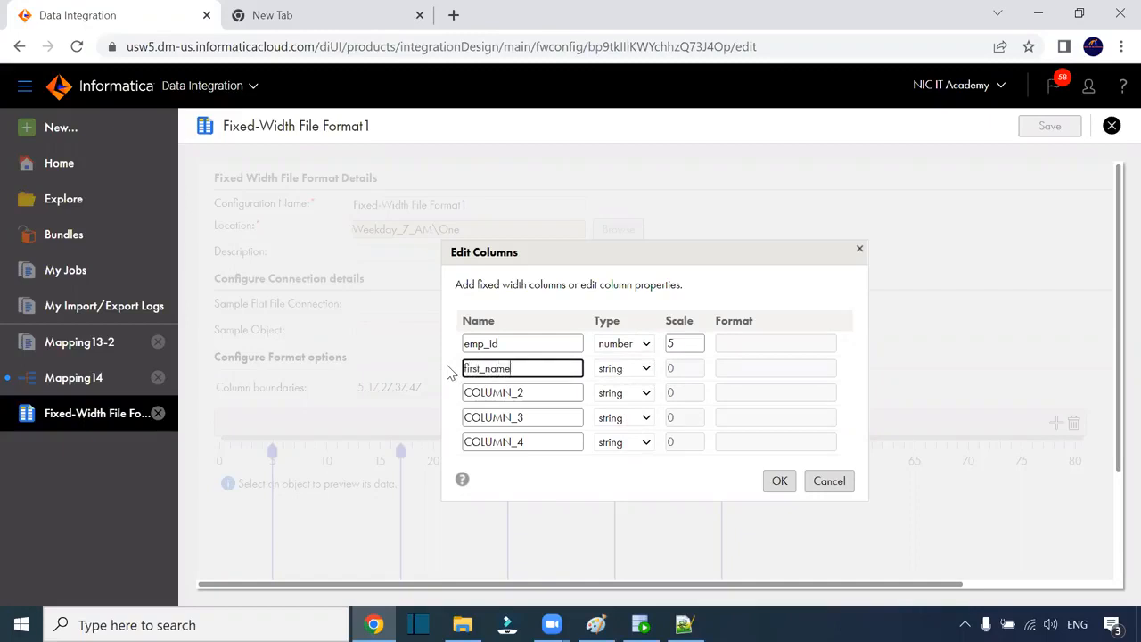
{"action": "left_click", "coordinate": [683, 374]}
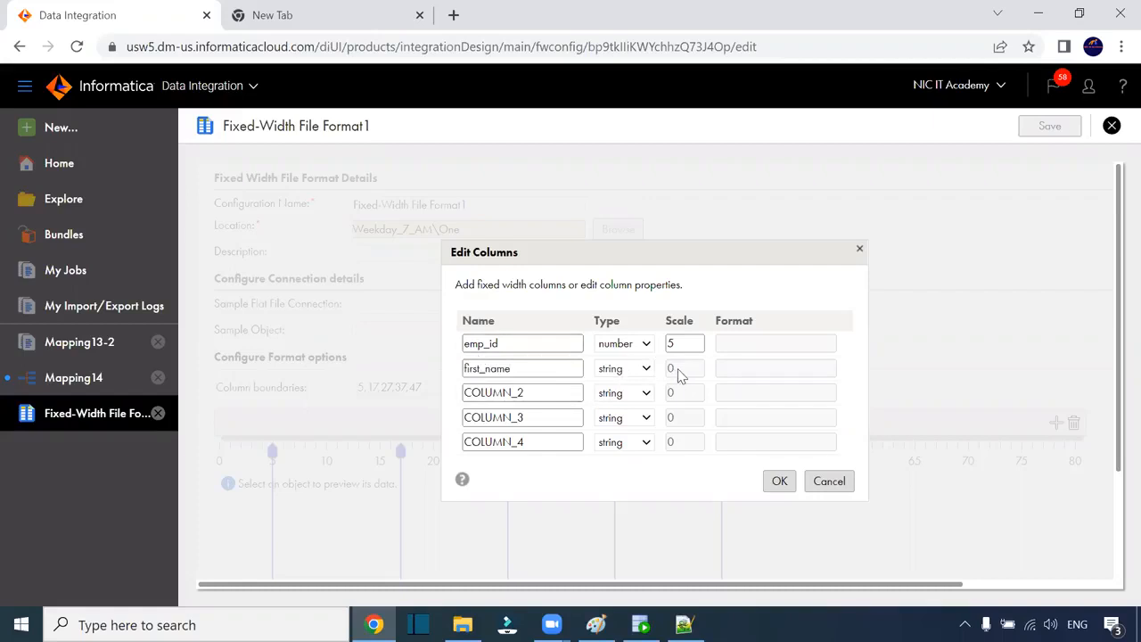
{"action": "left_click", "coordinate": [515, 395]}
{"action": "left_click_drag", "start_coordinate": [558, 403], "coordinate": [448, 398]}
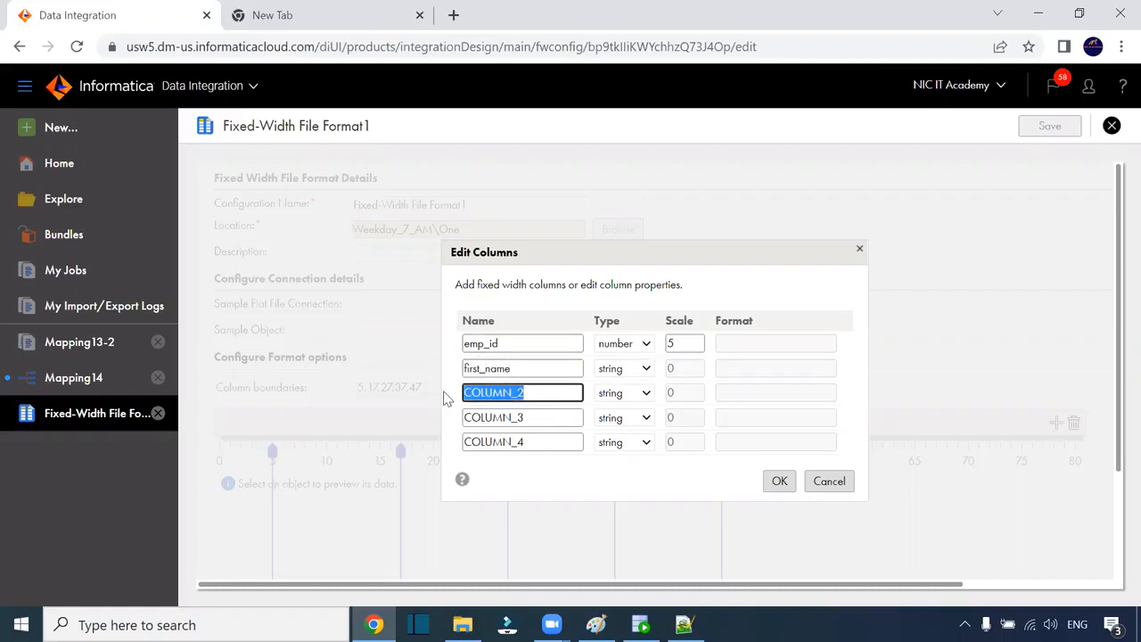
{"action": "type", "text": "last_name"}
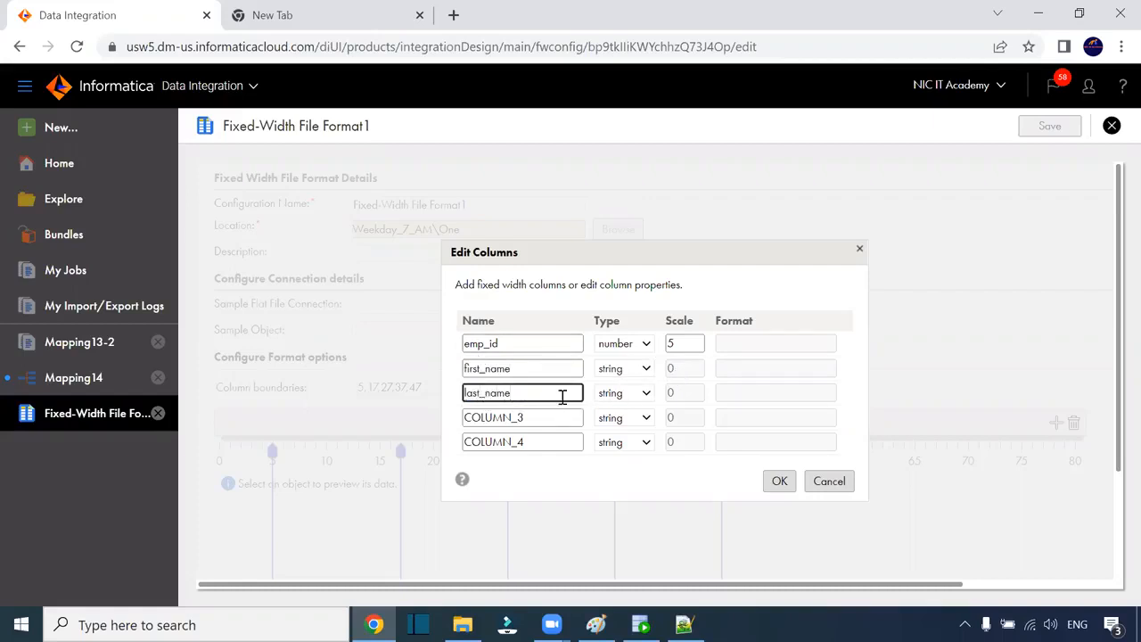
{"action": "left_click", "coordinate": [529, 415]}
{"action": "left_click_drag", "start_coordinate": [530, 415], "coordinate": [411, 418]}
{"action": "type", "text": "dob"}
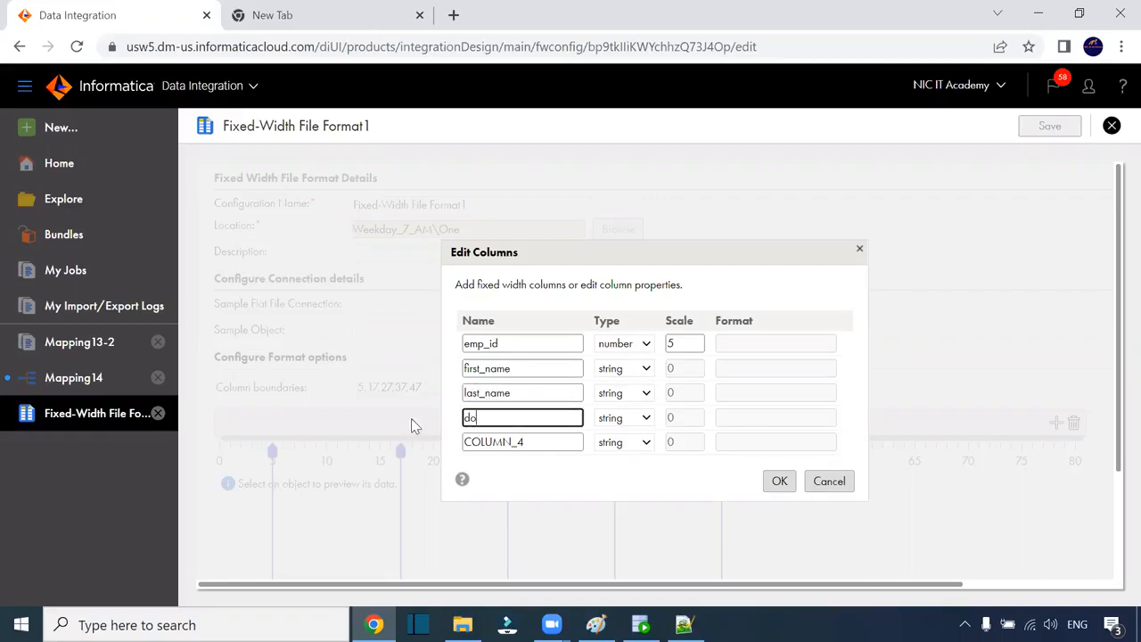
{"action": "left_click", "coordinate": [529, 440]}
{"action": "left_click_drag", "start_coordinate": [529, 440], "coordinate": [379, 436]}
{"action": "type", "text": "city"}
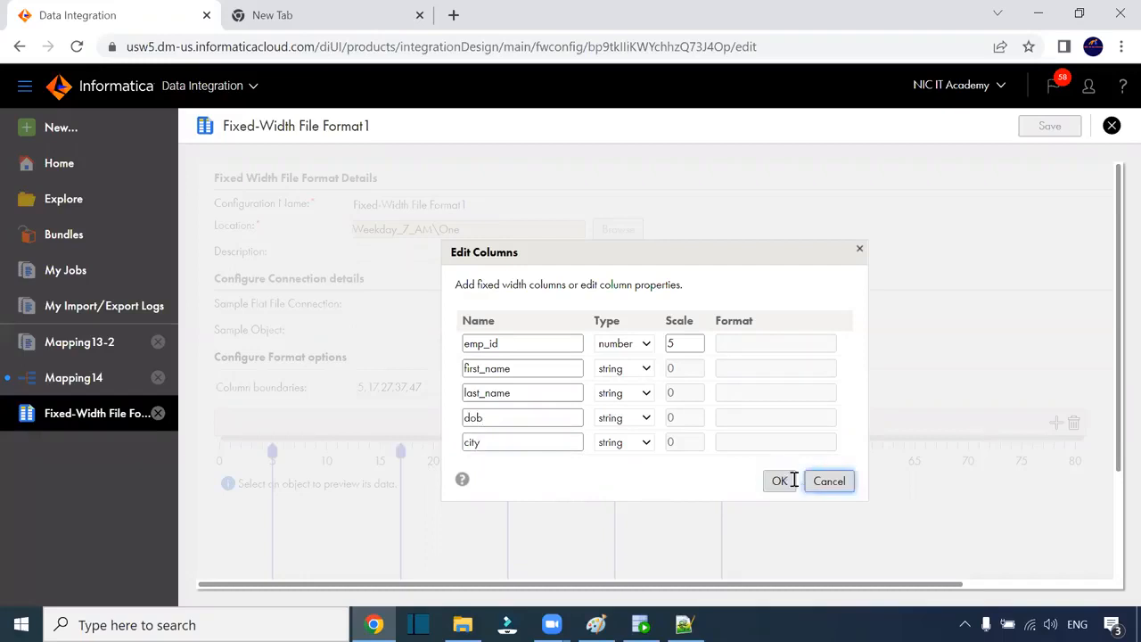
Step: Apply the column definitions and save Fixed-Width File Format1
{"action": "left_click", "coordinate": [779, 480]}
{"action": "scroll", "coordinate": [1002, 367], "scroll_direction": "down", "scroll_amount": 3}
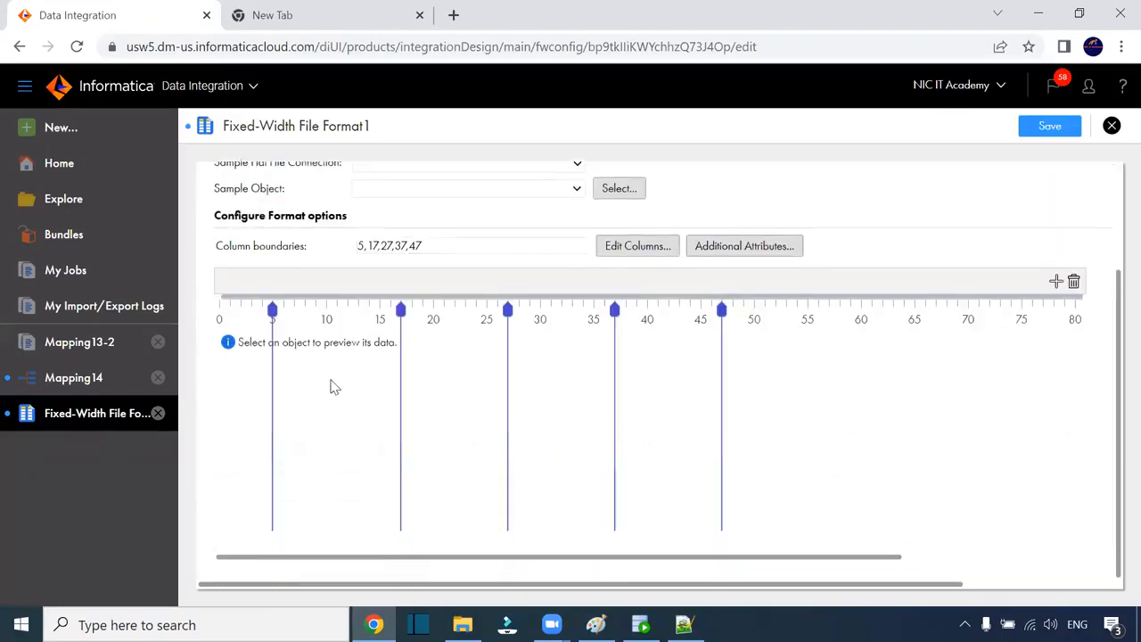
{"action": "left_click", "coordinate": [1050, 126]}
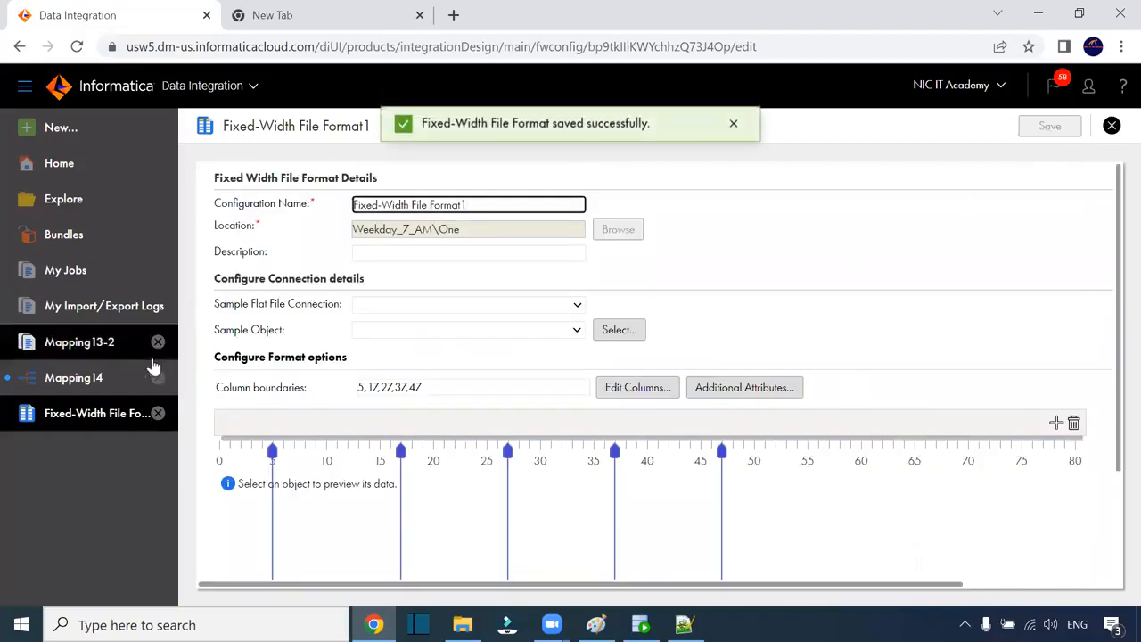
Step: Set Mapping14's source formatting to Fixed Width using Fixed-Width File Format1, and preview the data
{"action": "left_click", "coordinate": [96, 381]}
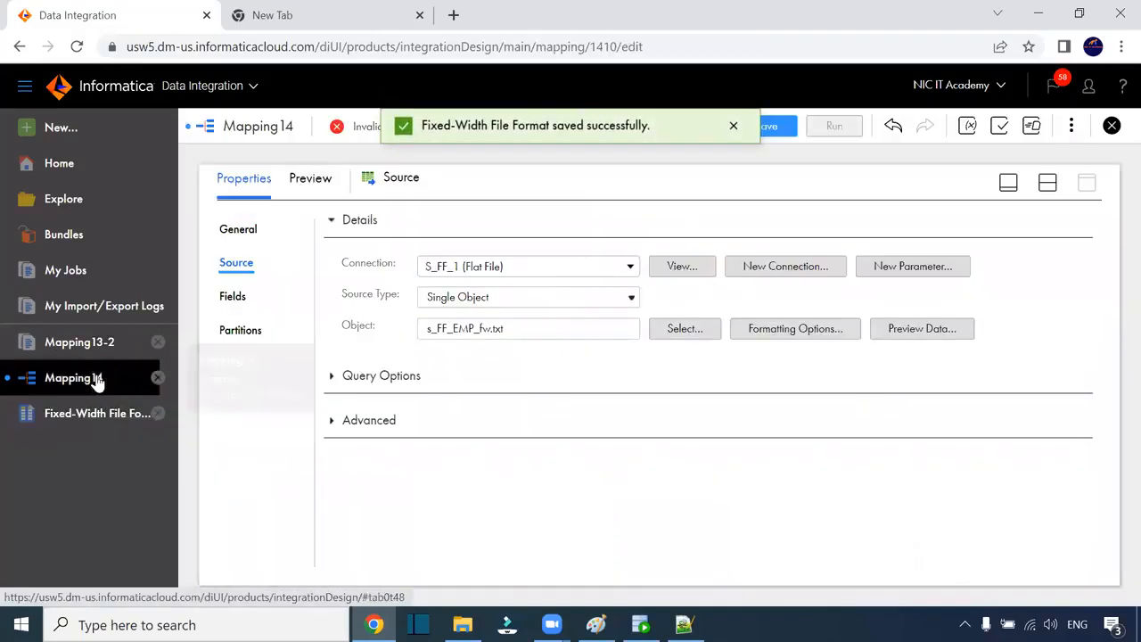
{"action": "left_click", "coordinate": [793, 336]}
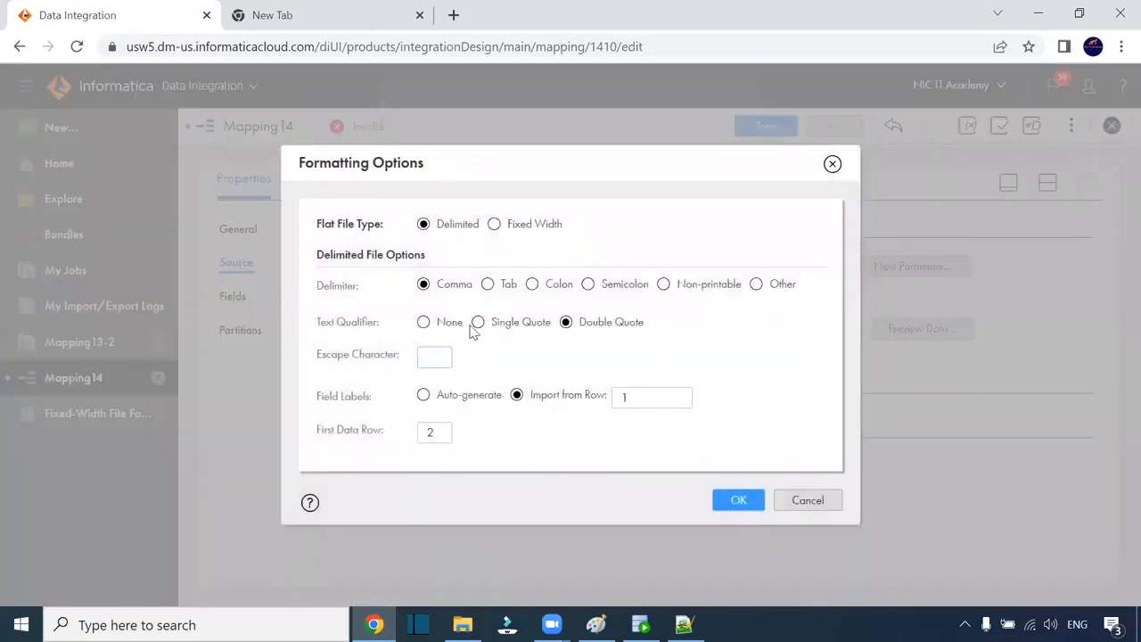
{"action": "left_click", "coordinate": [509, 226]}
{"action": "left_click", "coordinate": [545, 323]}
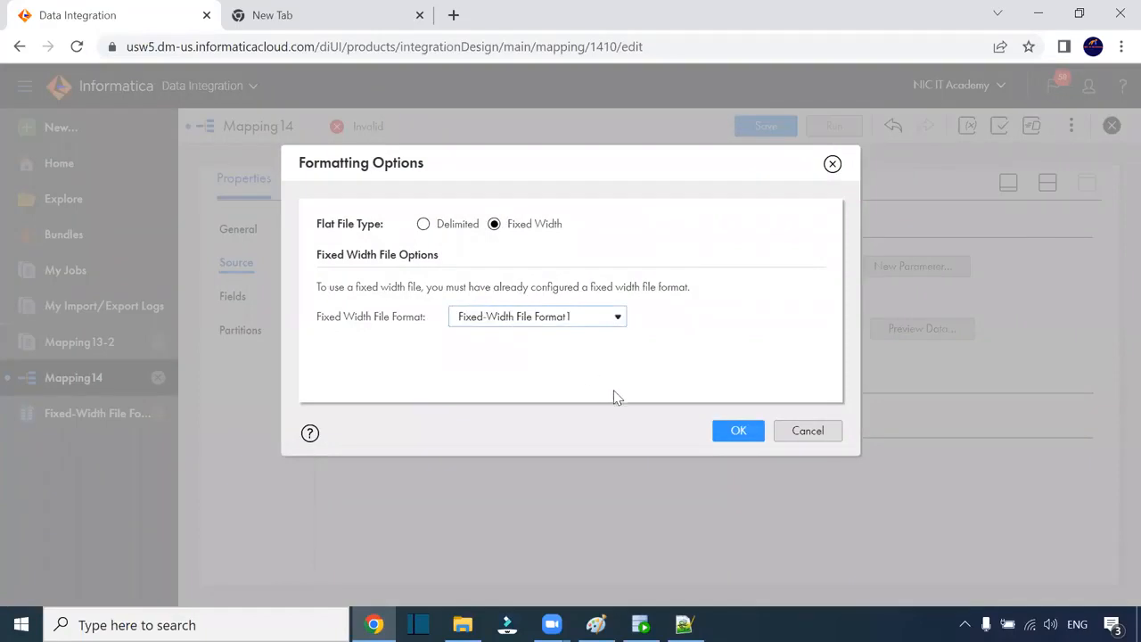
{"action": "left_click", "coordinate": [759, 435]}
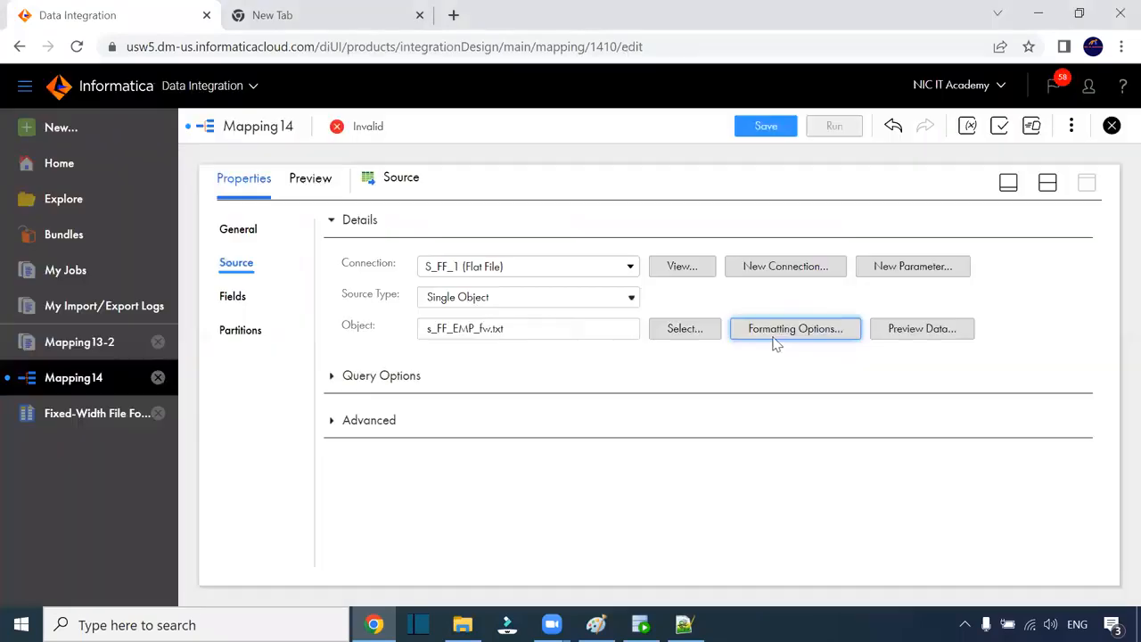
{"action": "left_click", "coordinate": [921, 329]}
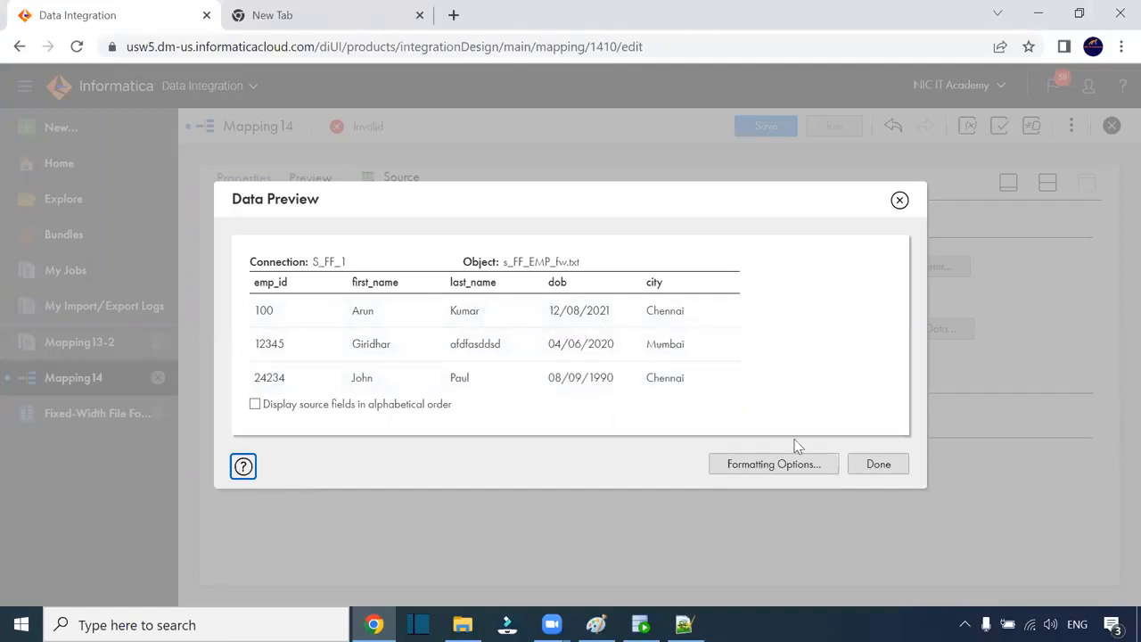
{"action": "left_click", "coordinate": [878, 466]}
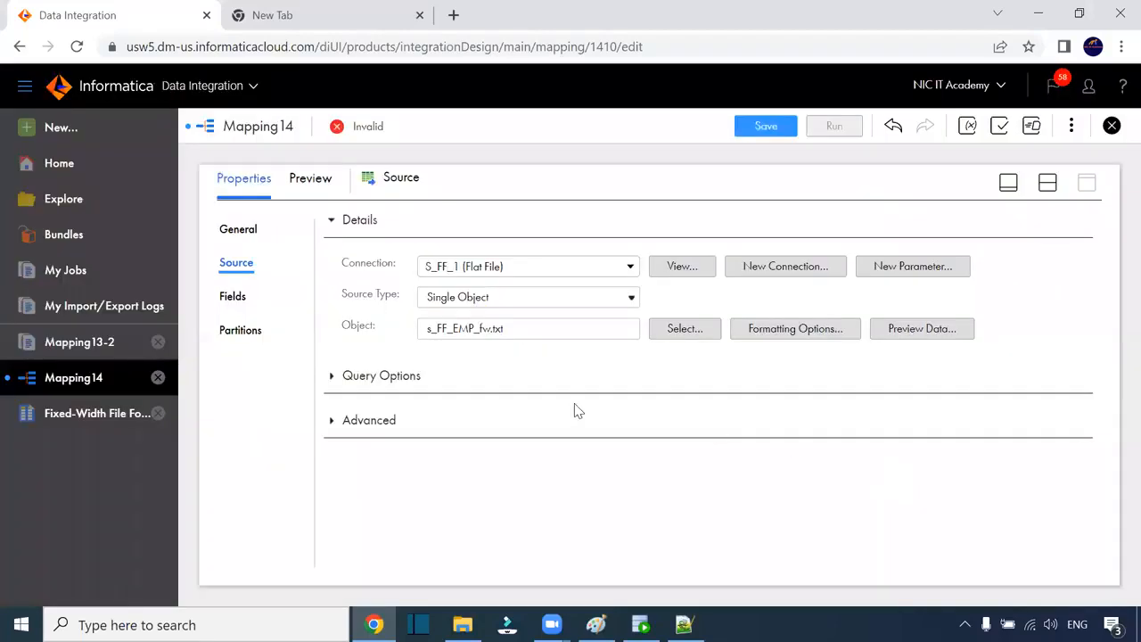
Step: Review the source's emp_id field against the character positions in the source file in Notepad++
{"action": "left_click", "coordinate": [238, 306]}
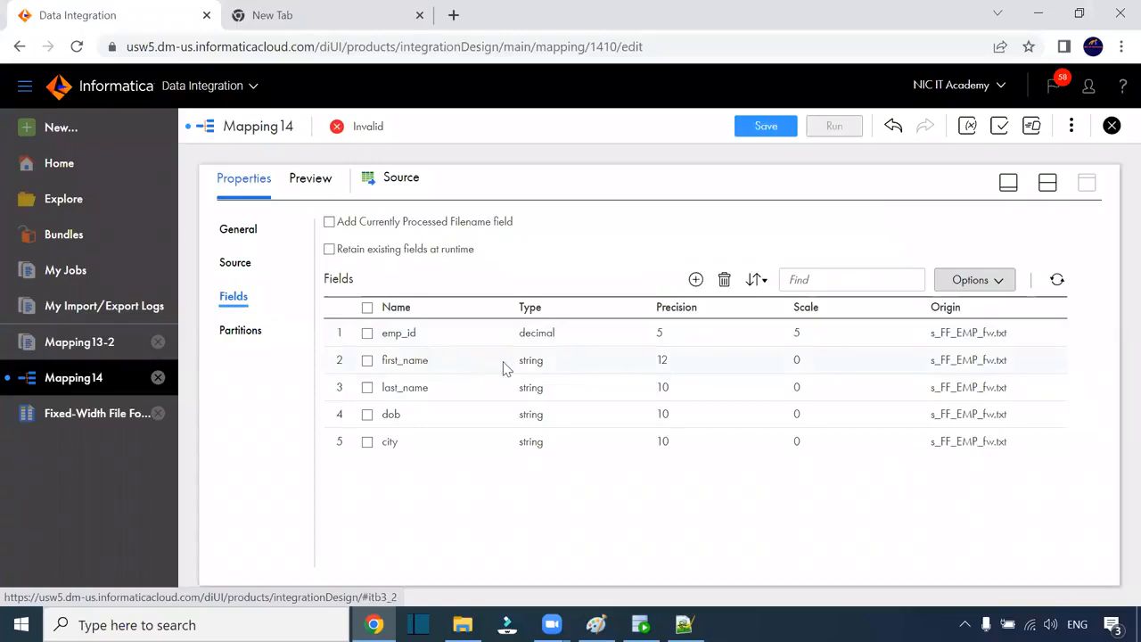
{"action": "left_click", "coordinate": [670, 337]}
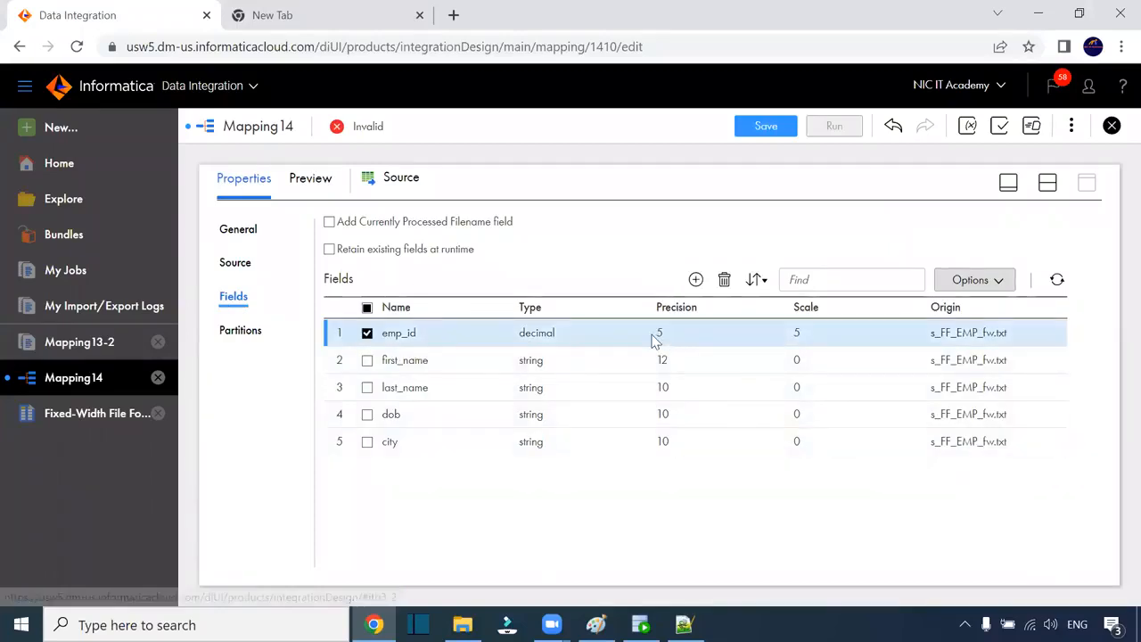
{"action": "left_click", "coordinate": [998, 281]}
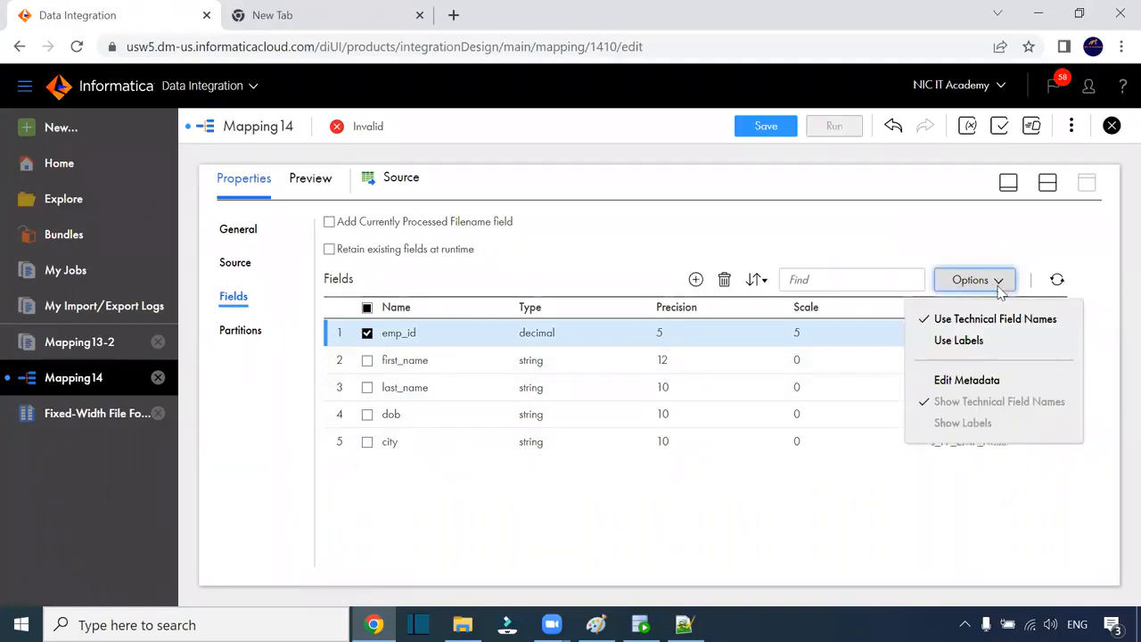
{"action": "left_click", "coordinate": [683, 624]}
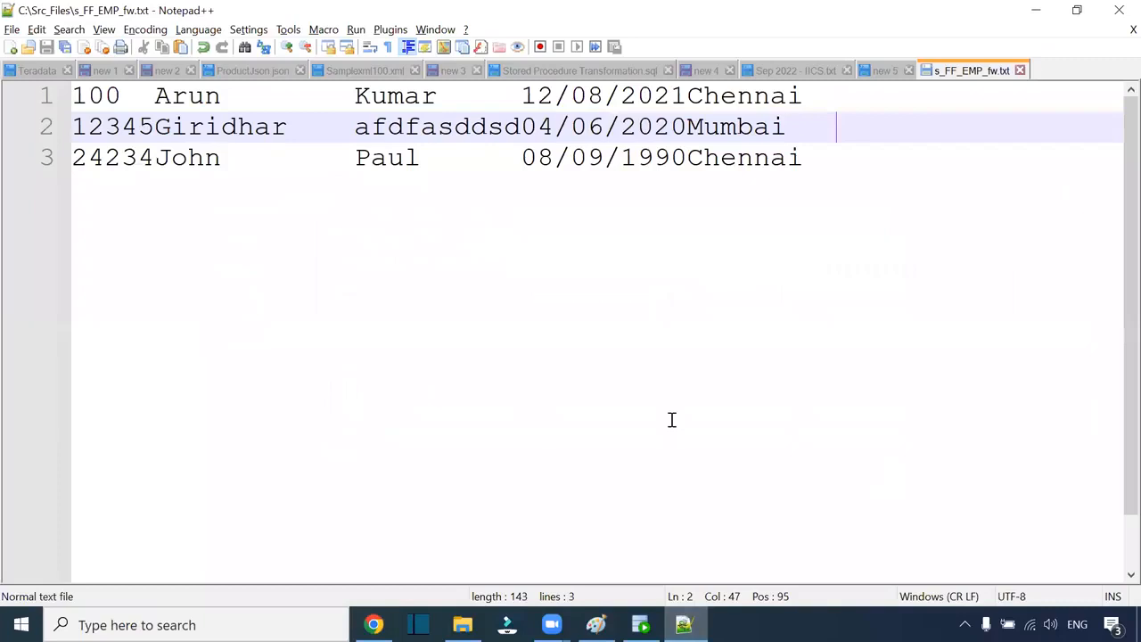
{"action": "key", "text": "alt+Tab"}
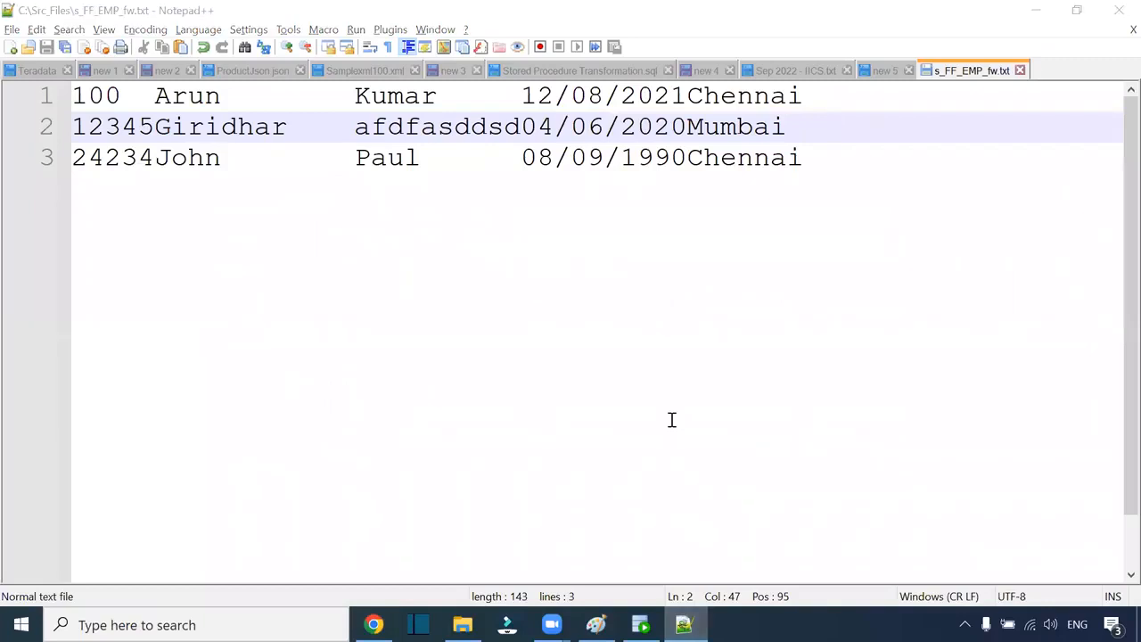
{"action": "left_click", "coordinate": [157, 95]}
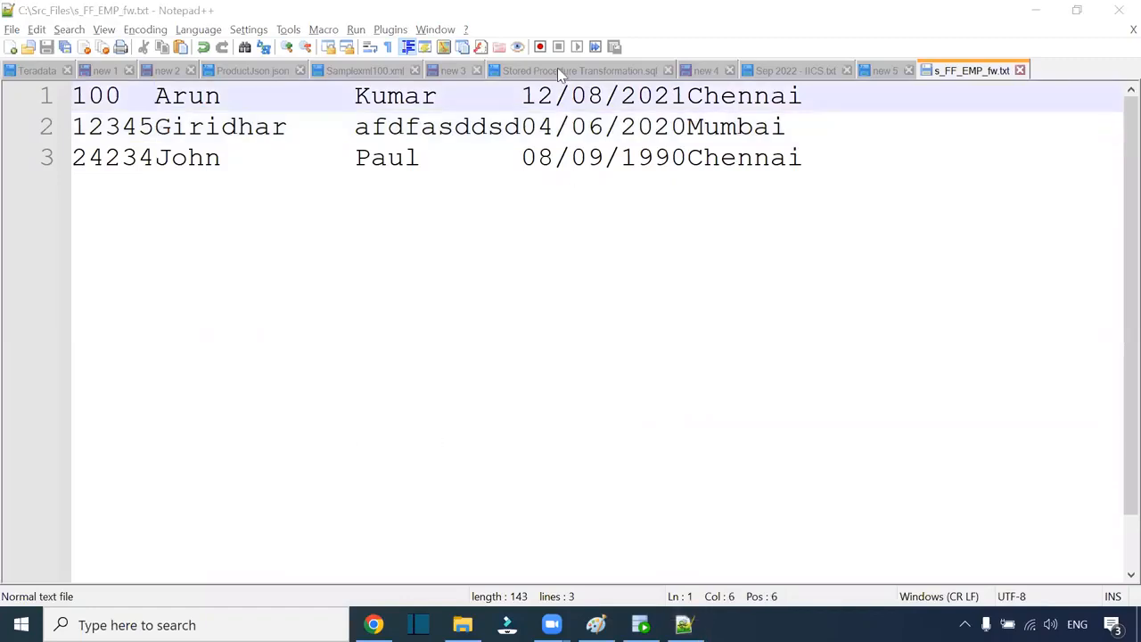
{"action": "key", "text": "alt+Tab"}
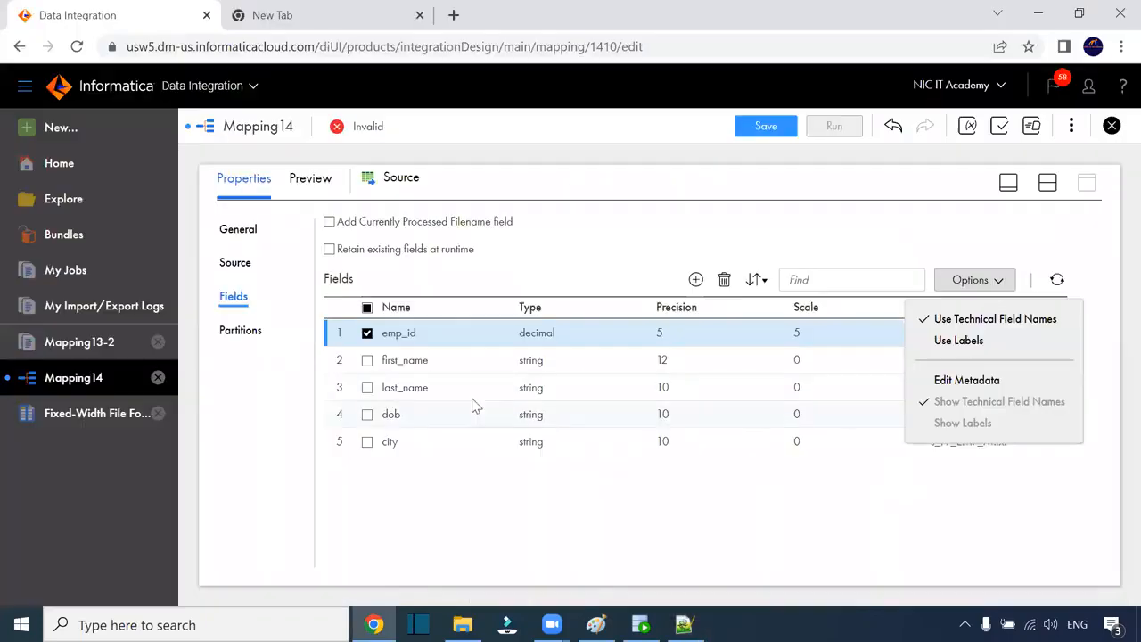
{"action": "key", "text": "alt+Tab"}
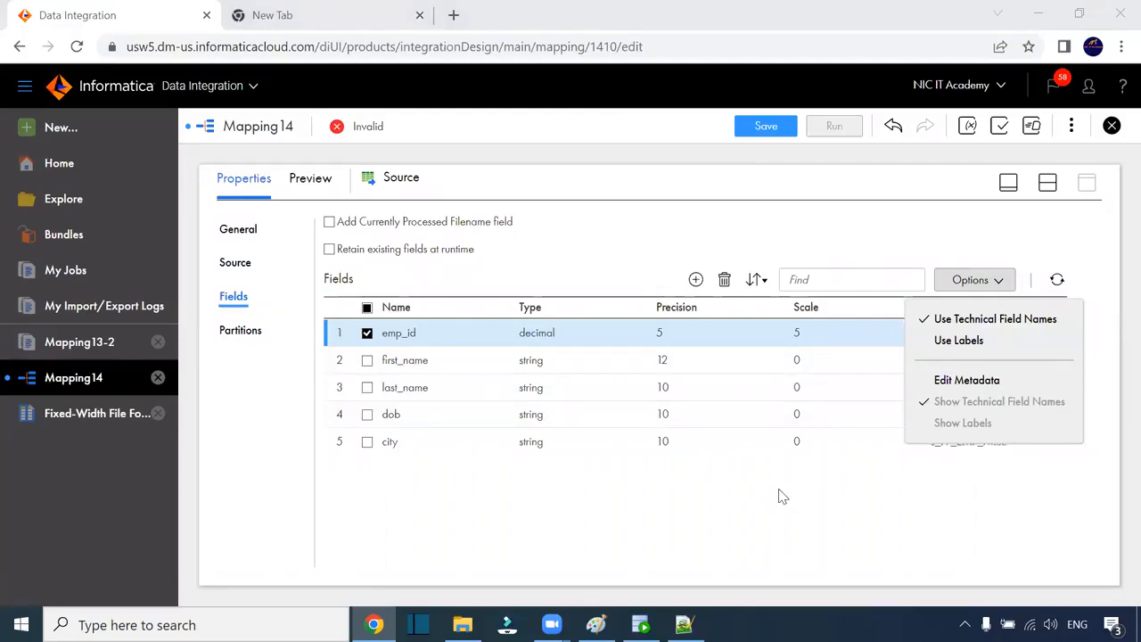
{"action": "left_click", "coordinate": [482, 253]}
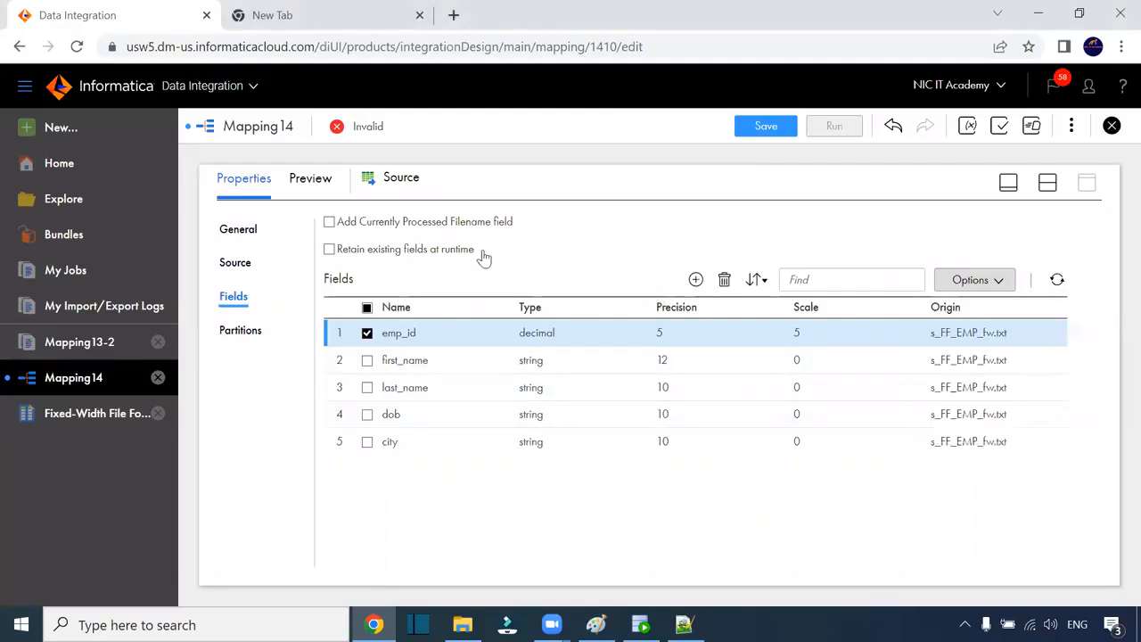
Step: Inspect the source's first_name, last_name and dob fields
{"action": "left_click", "coordinate": [679, 356]}
{"action": "key", "text": "alt+Tab"}
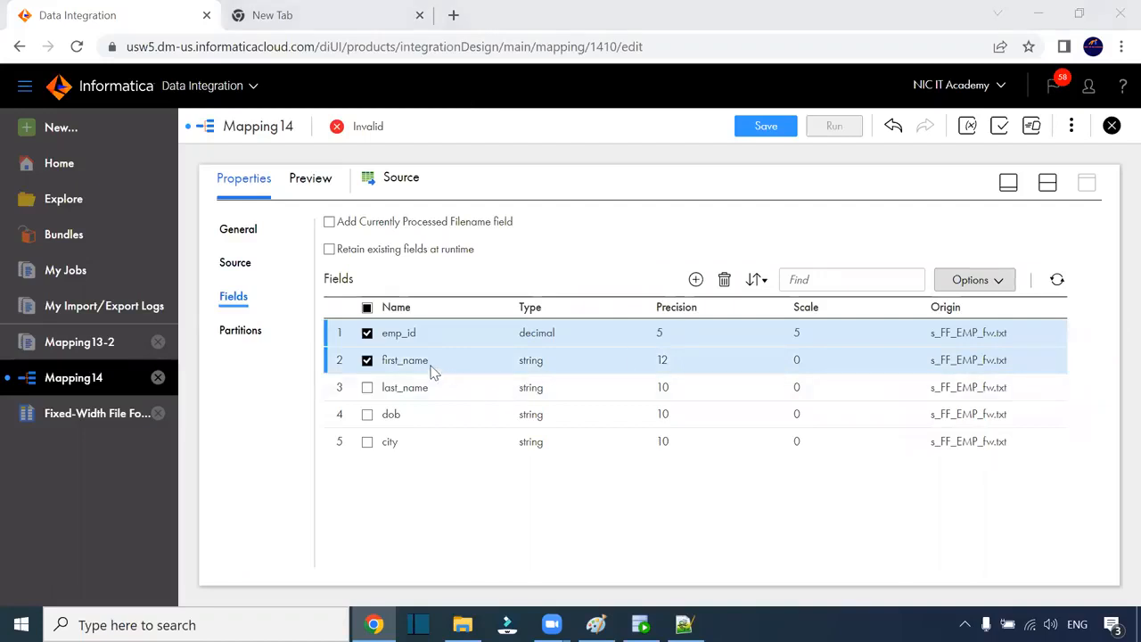
{"action": "left_click", "coordinate": [667, 390]}
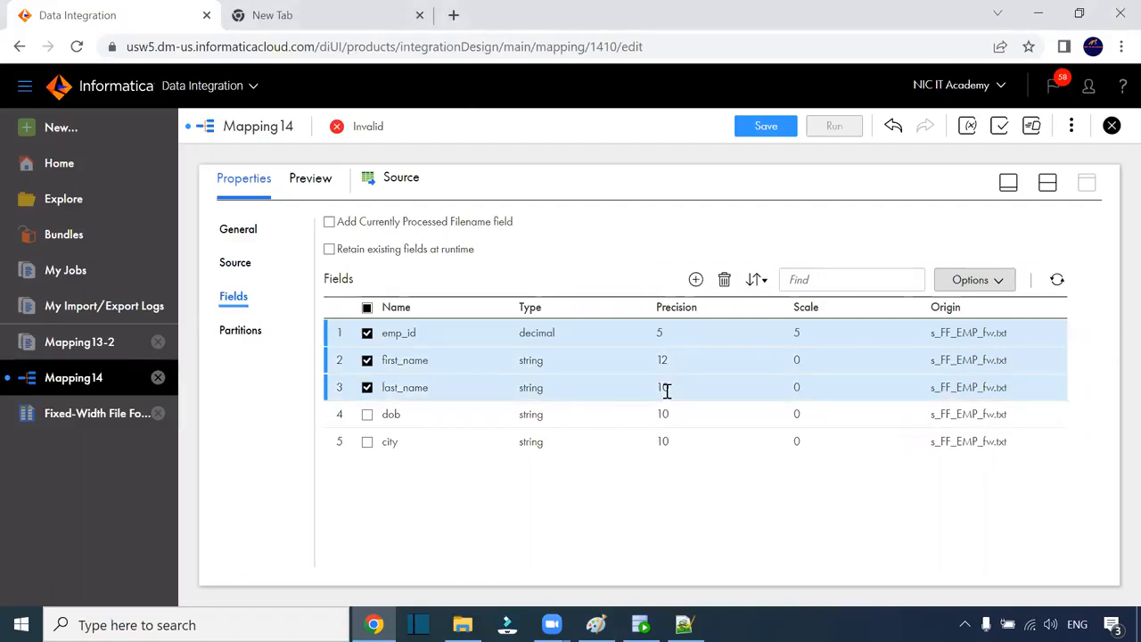
{"action": "left_click", "coordinate": [557, 420]}
{"action": "left_click", "coordinate": [537, 414]}
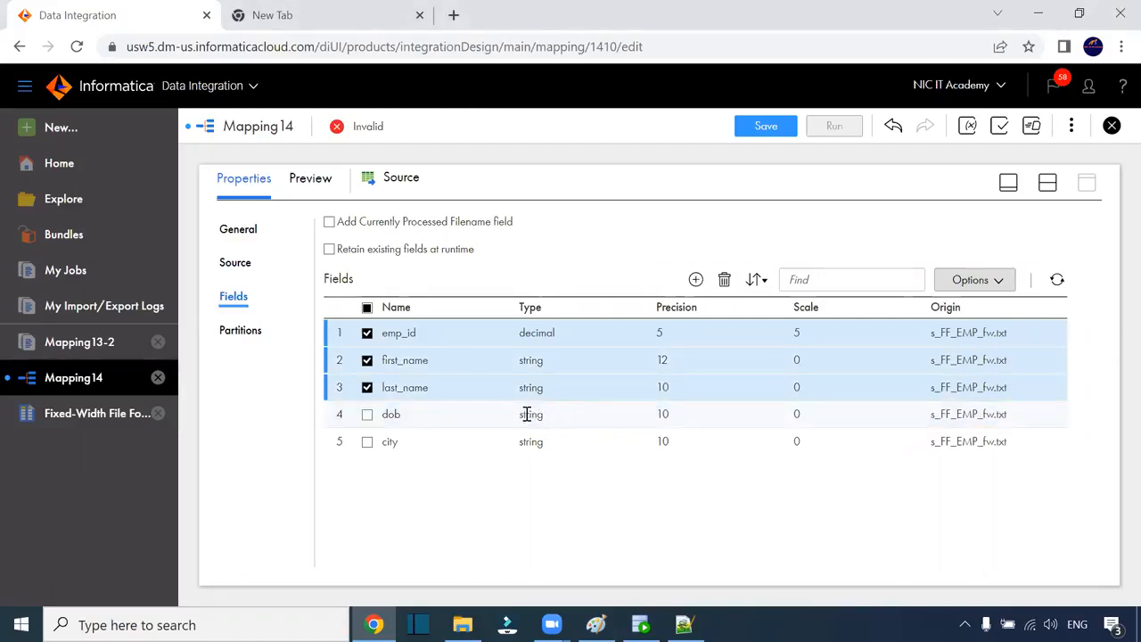
{"action": "left_click", "coordinate": [631, 420]}
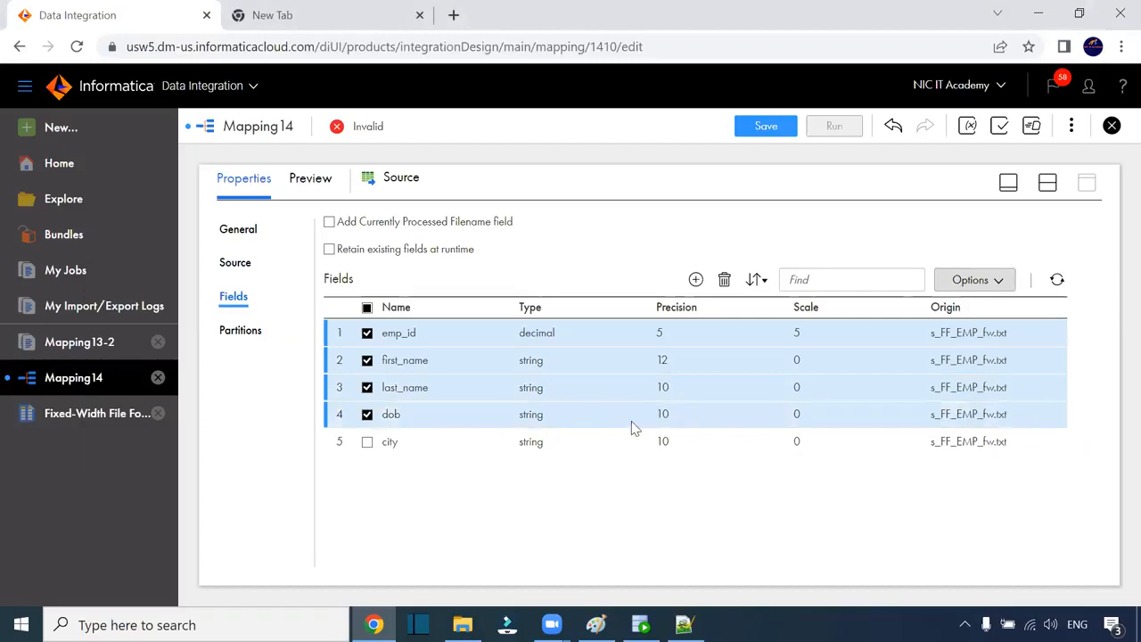
Step: Change dob's native type to datetime in Edit Metadata and save Mapping14
{"action": "left_click", "coordinate": [1000, 282]}
{"action": "left_click", "coordinate": [975, 381]}
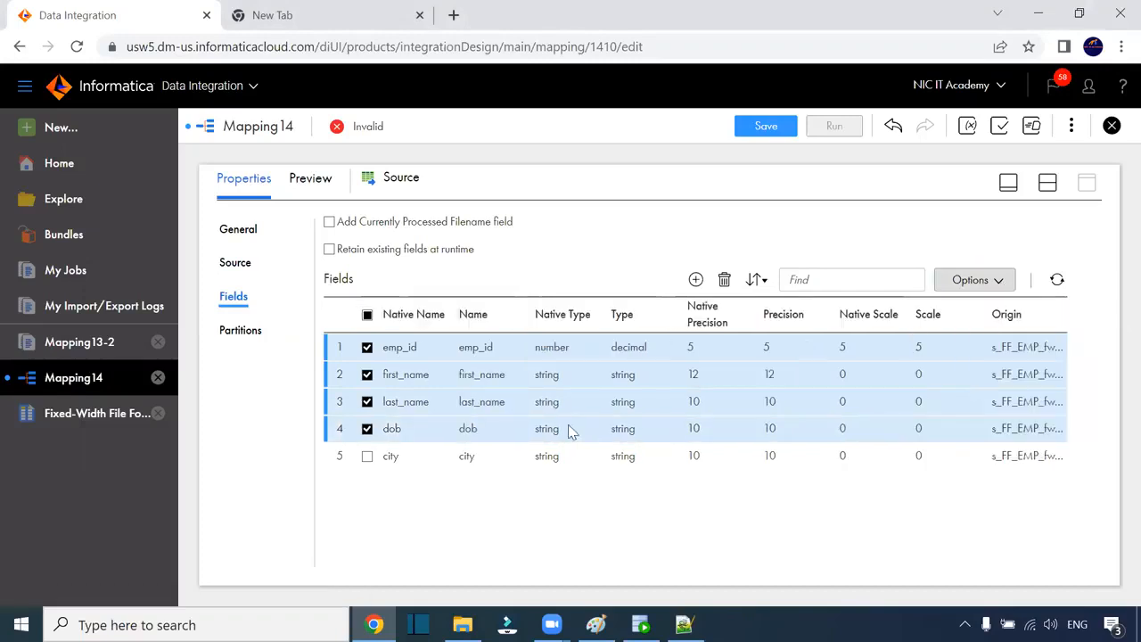
{"action": "left_click", "coordinate": [555, 431]}
{"action": "left_click", "coordinate": [554, 435]}
{"action": "left_click", "coordinate": [574, 466]}
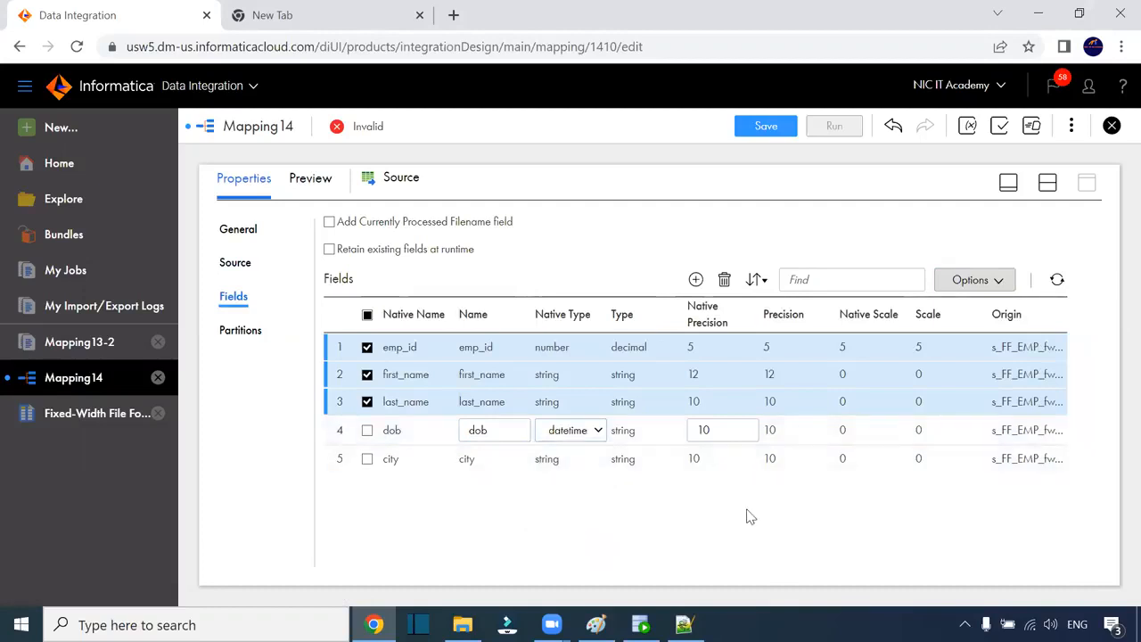
{"action": "left_click", "coordinate": [619, 199]}
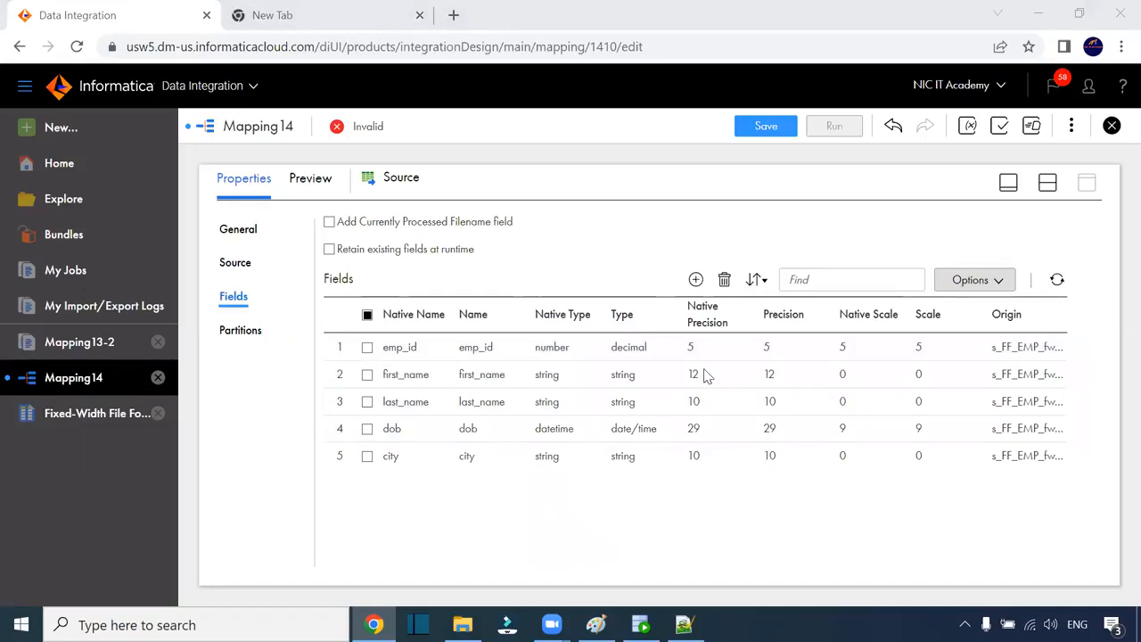
{"action": "left_click", "coordinate": [774, 130]}
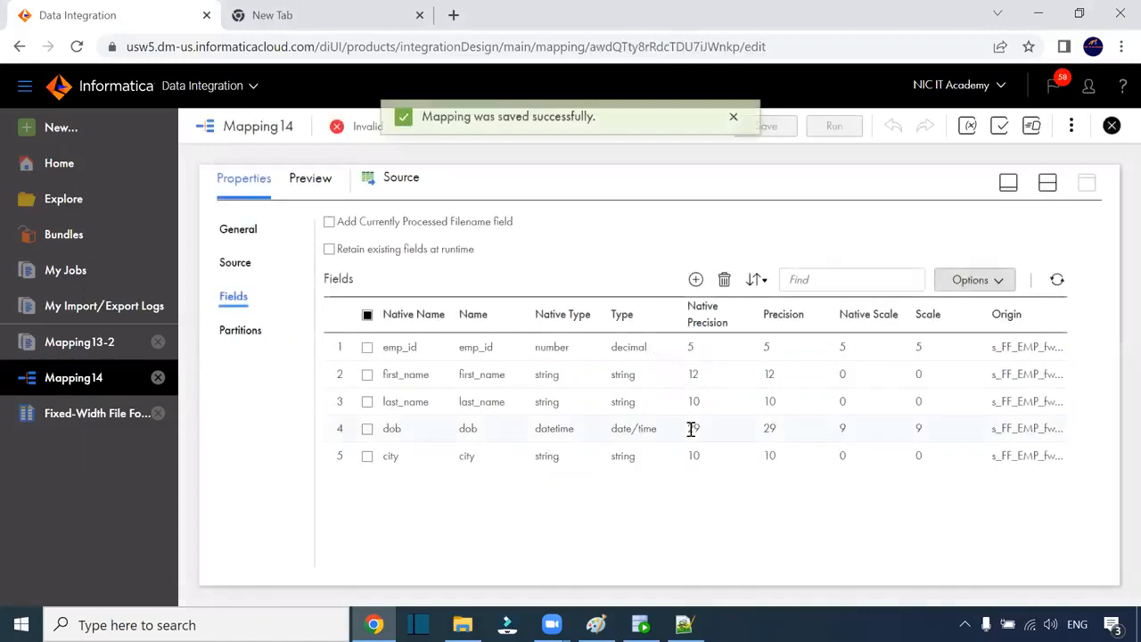
Step: Point the Target at table T_EMP_FW on Oracle_Target with Truncate target enabled
{"action": "left_click", "coordinate": [1047, 182]}
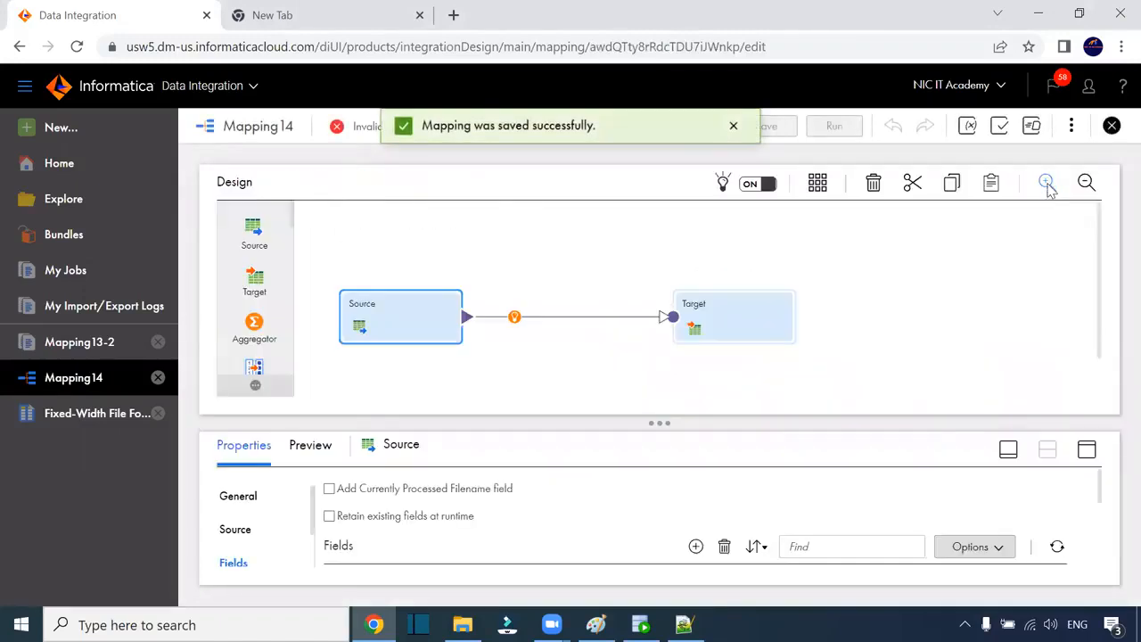
{"action": "left_click", "coordinate": [788, 337]}
{"action": "left_click", "coordinate": [1086, 449]}
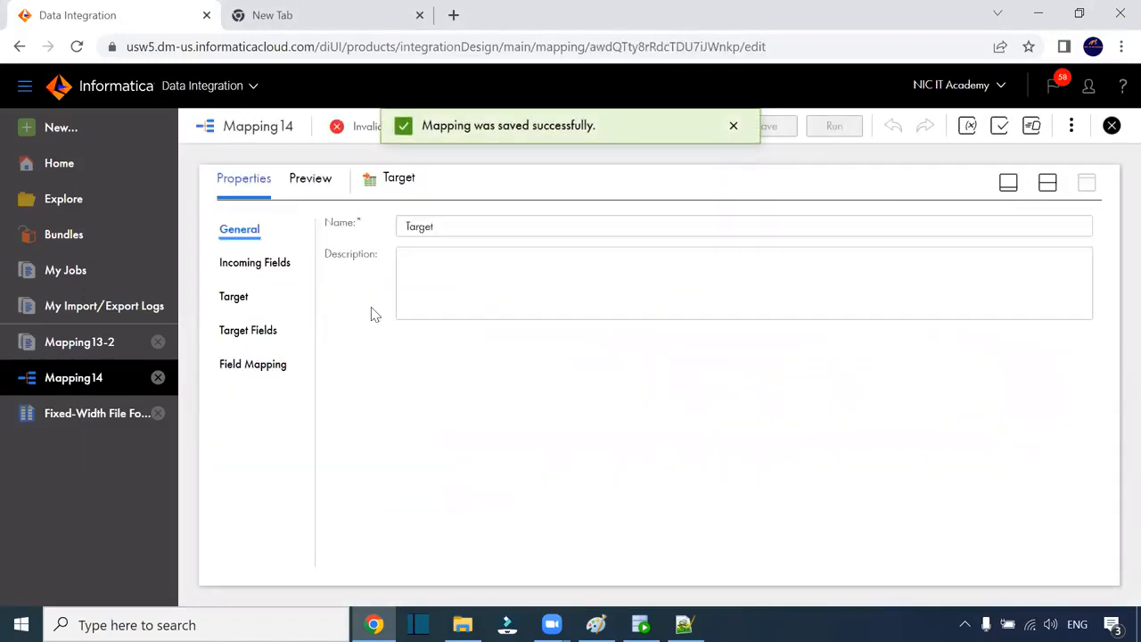
{"action": "left_click", "coordinate": [236, 296]}
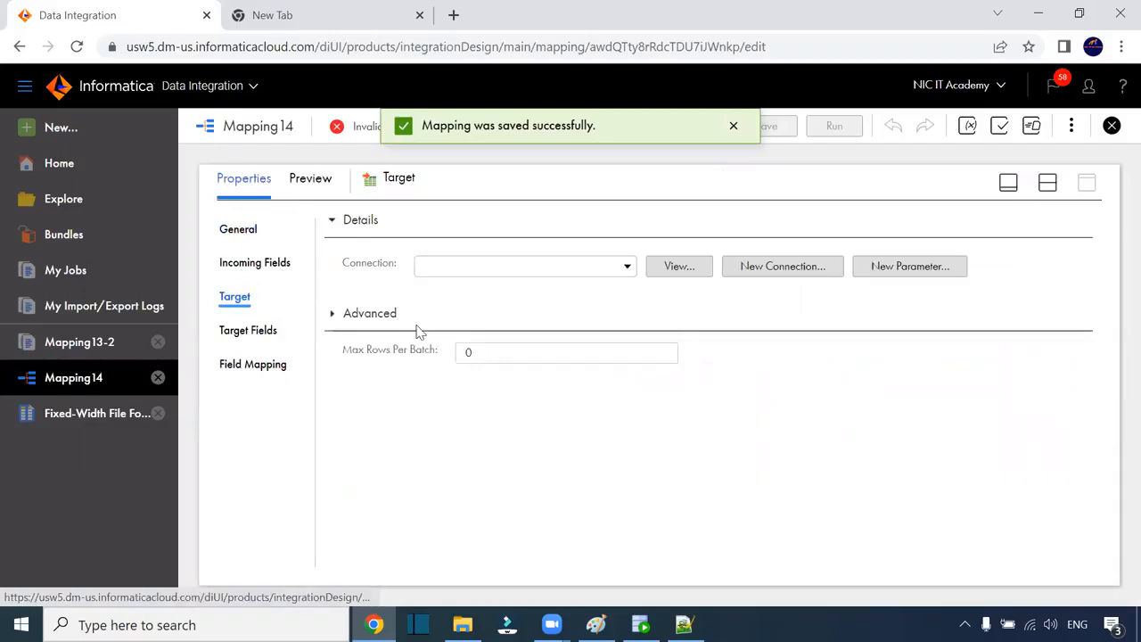
{"action": "left_click", "coordinate": [591, 269]}
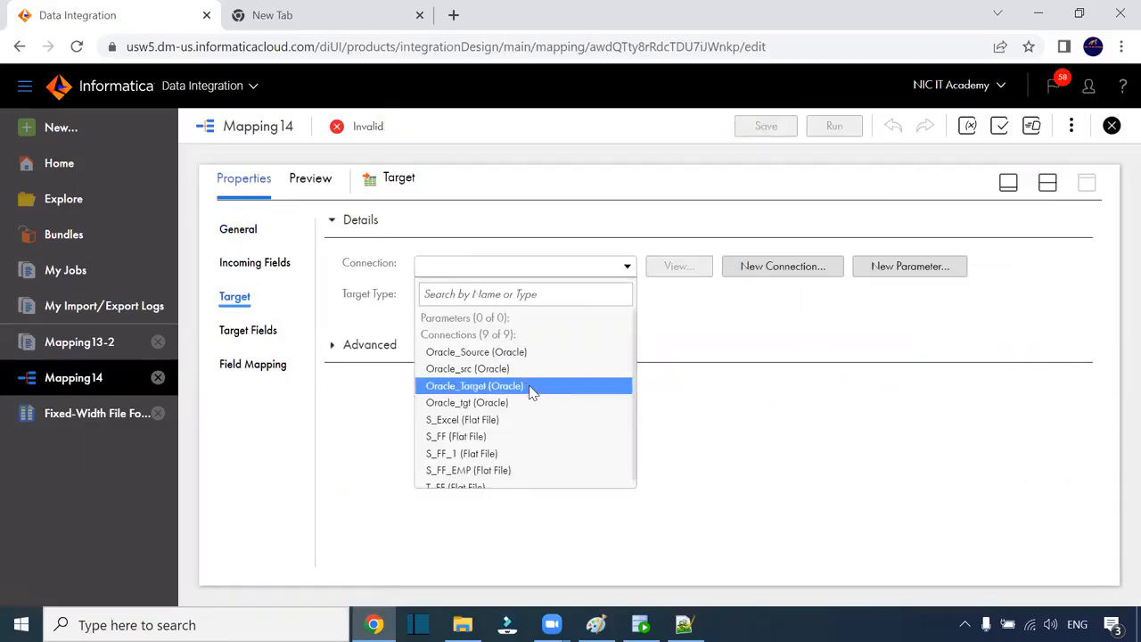
{"action": "left_click", "coordinate": [531, 386]}
{"action": "left_click", "coordinate": [659, 335]}
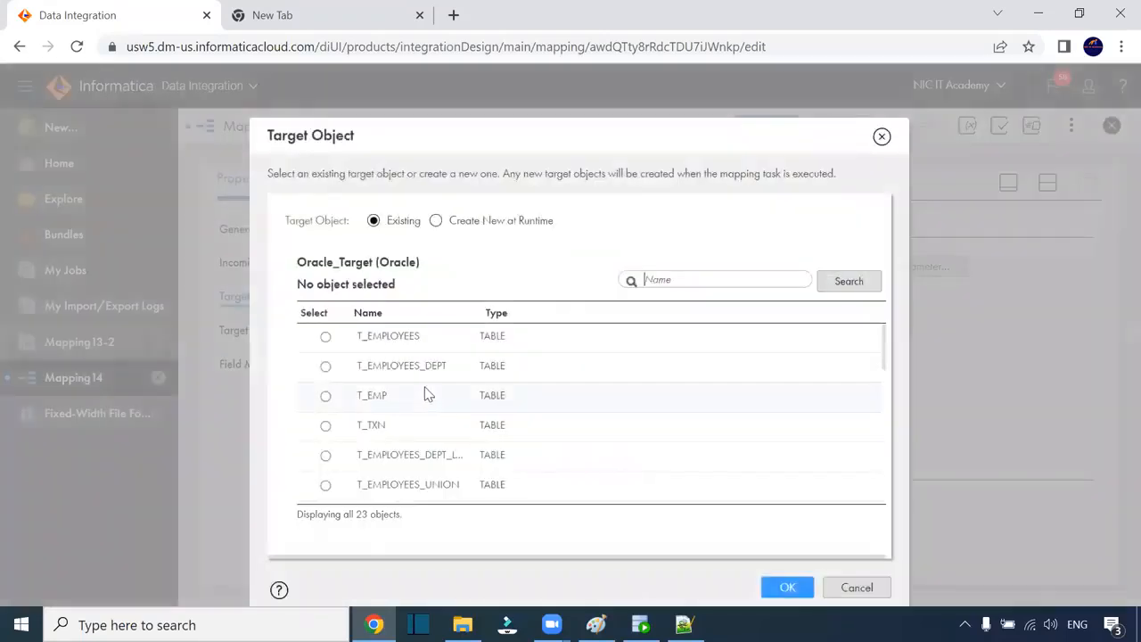
{"action": "scroll", "coordinate": [425, 426], "scroll_direction": "down", "scroll_amount": 5}
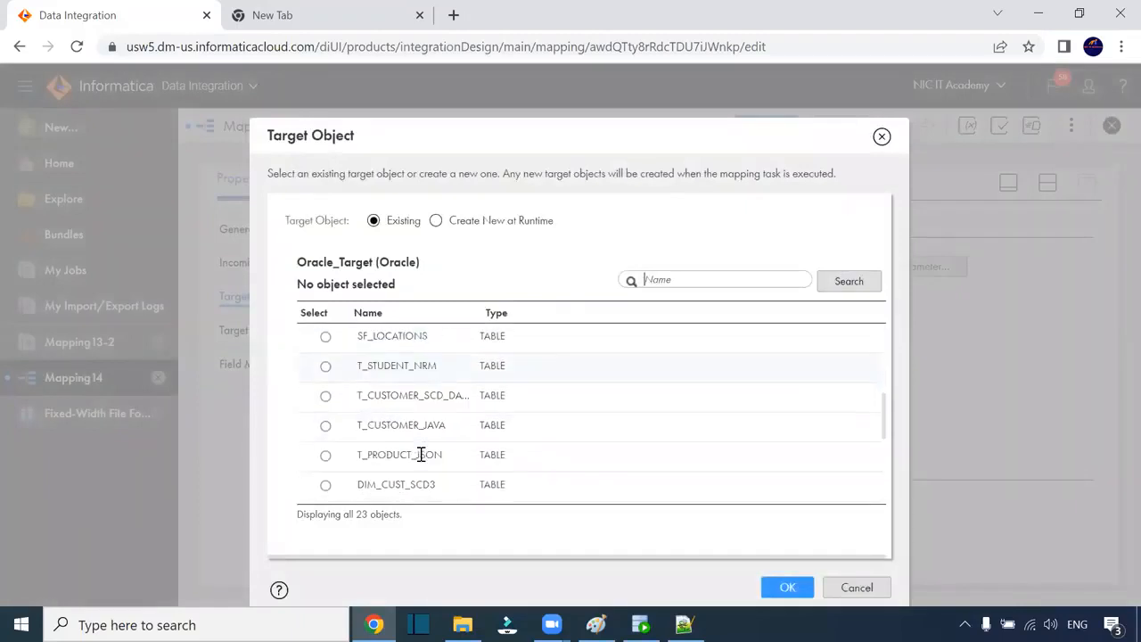
{"action": "scroll", "coordinate": [457, 457], "scroll_direction": "down", "scroll_amount": 5}
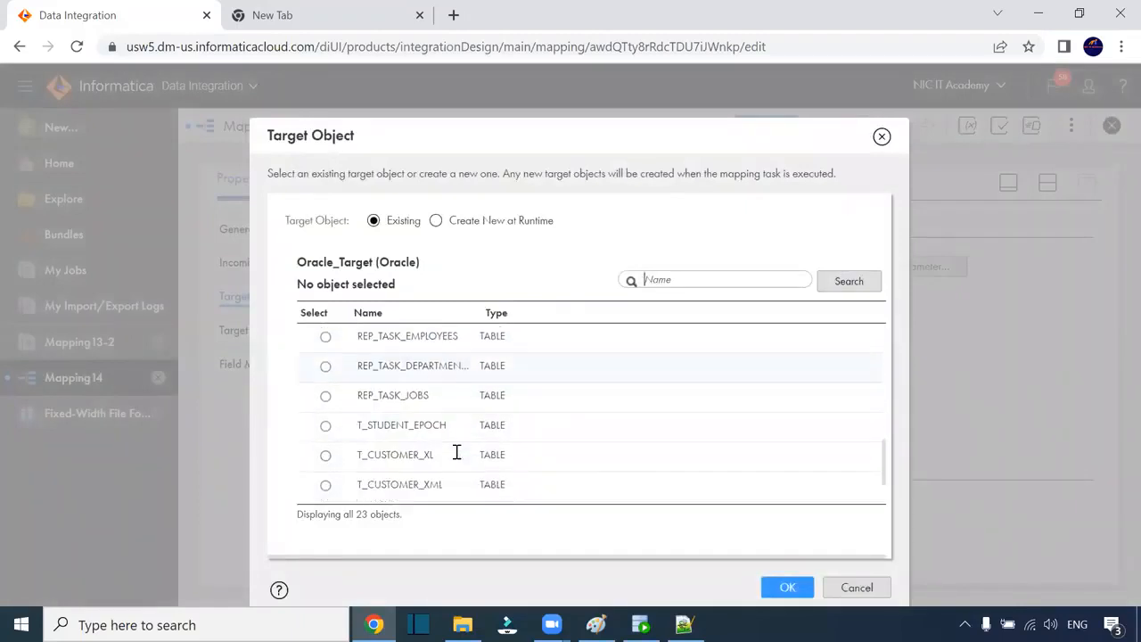
{"action": "left_click", "coordinate": [426, 484]}
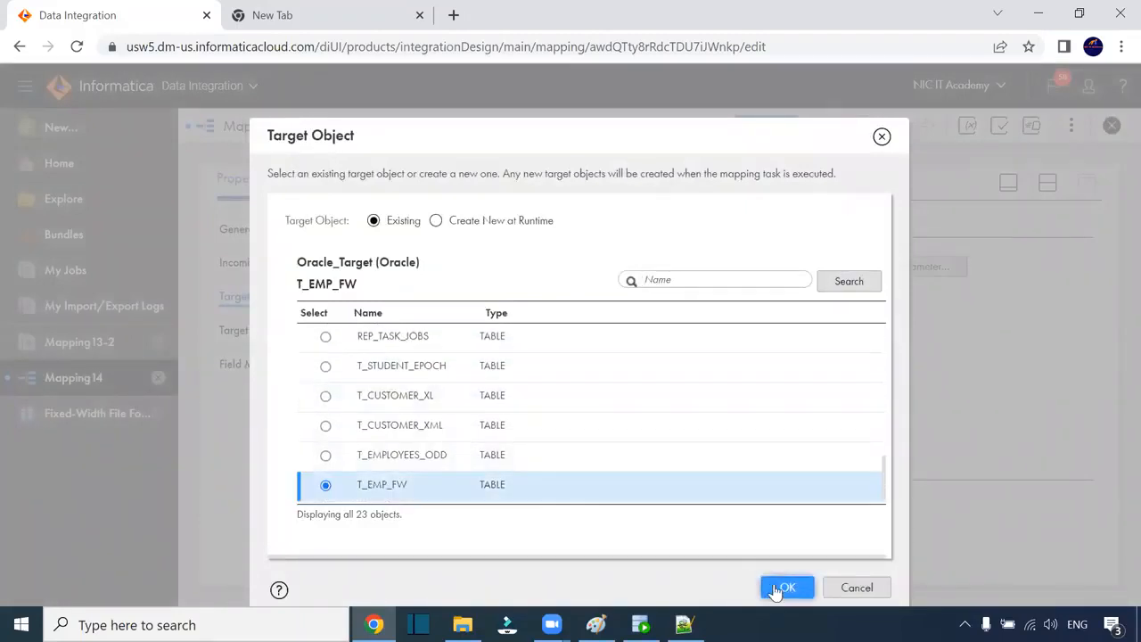
{"action": "left_click", "coordinate": [774, 589]}
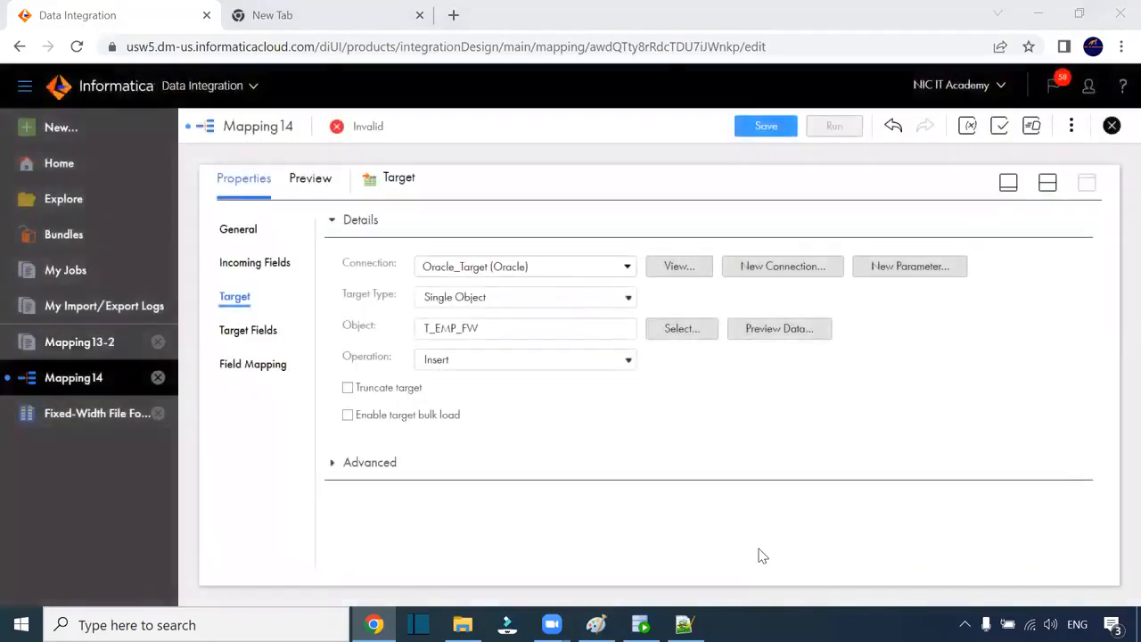
{"action": "left_click", "coordinate": [348, 387]}
Step: Smart Map all five target fields, save Mapping14 and start a run
{"action": "left_click", "coordinate": [266, 372]}
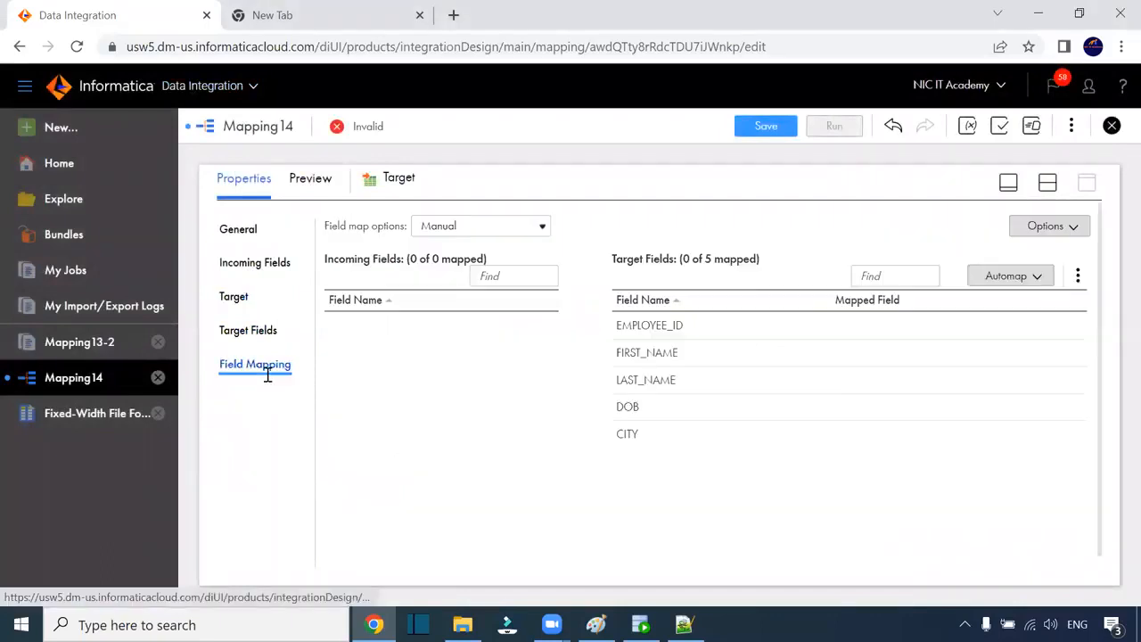
{"action": "left_click", "coordinate": [1027, 279]}
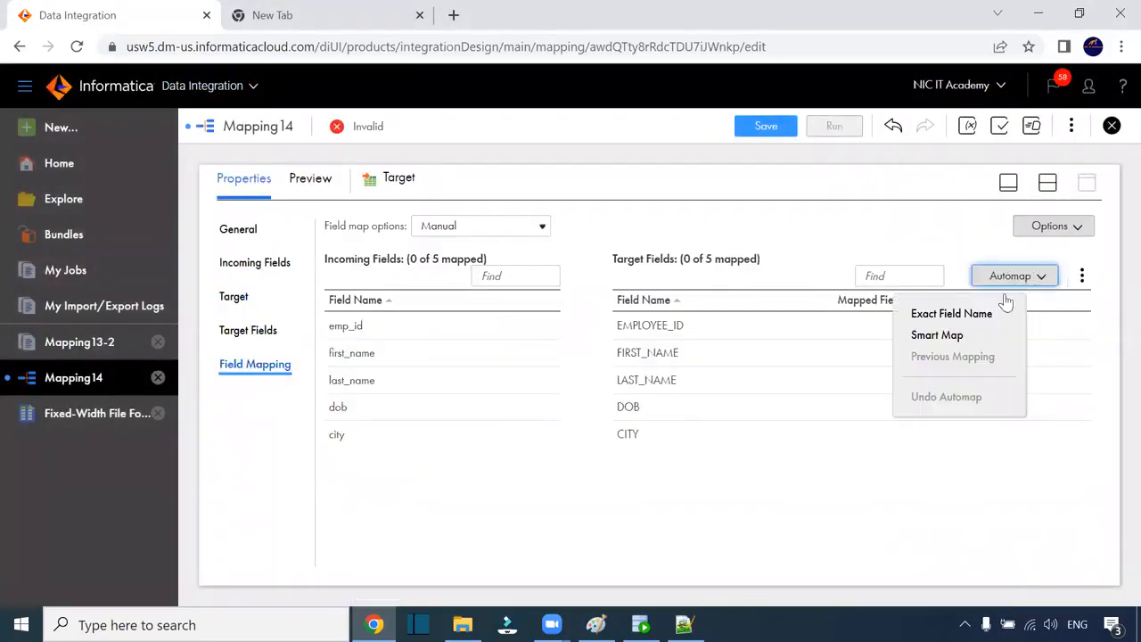
{"action": "left_click", "coordinate": [947, 335]}
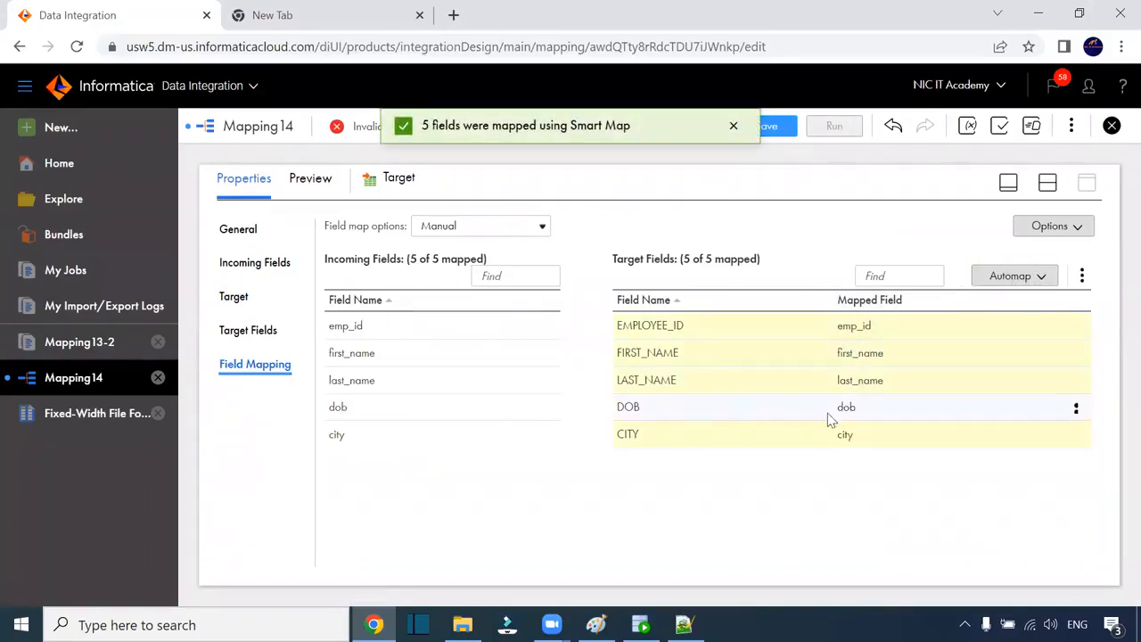
{"action": "left_click", "coordinate": [785, 128]}
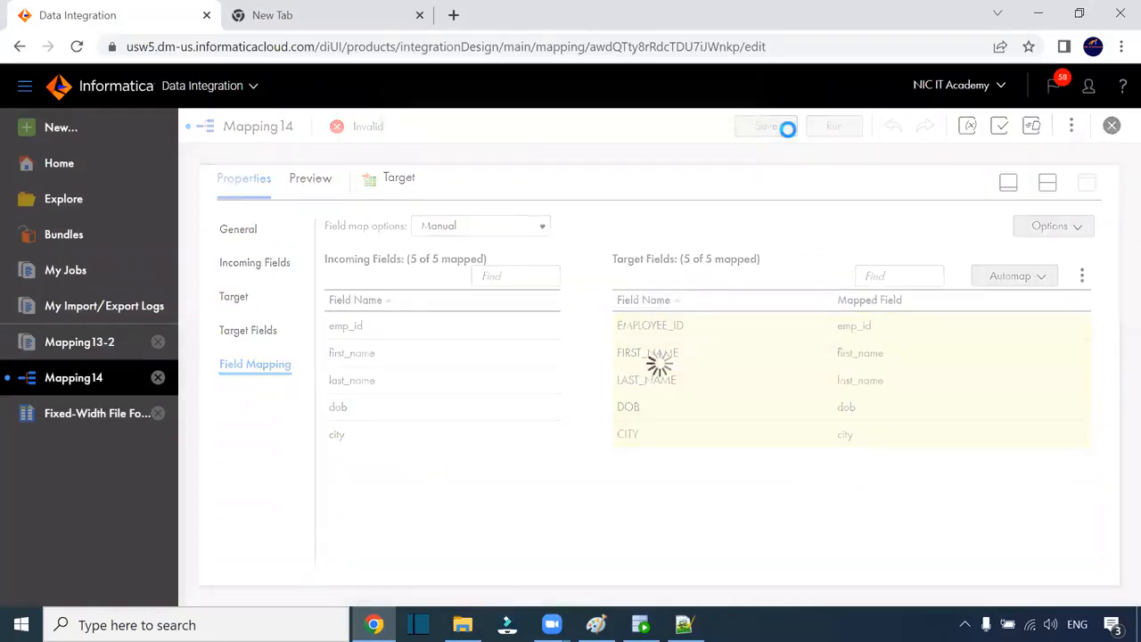
{"action": "left_click", "coordinate": [825, 125]}
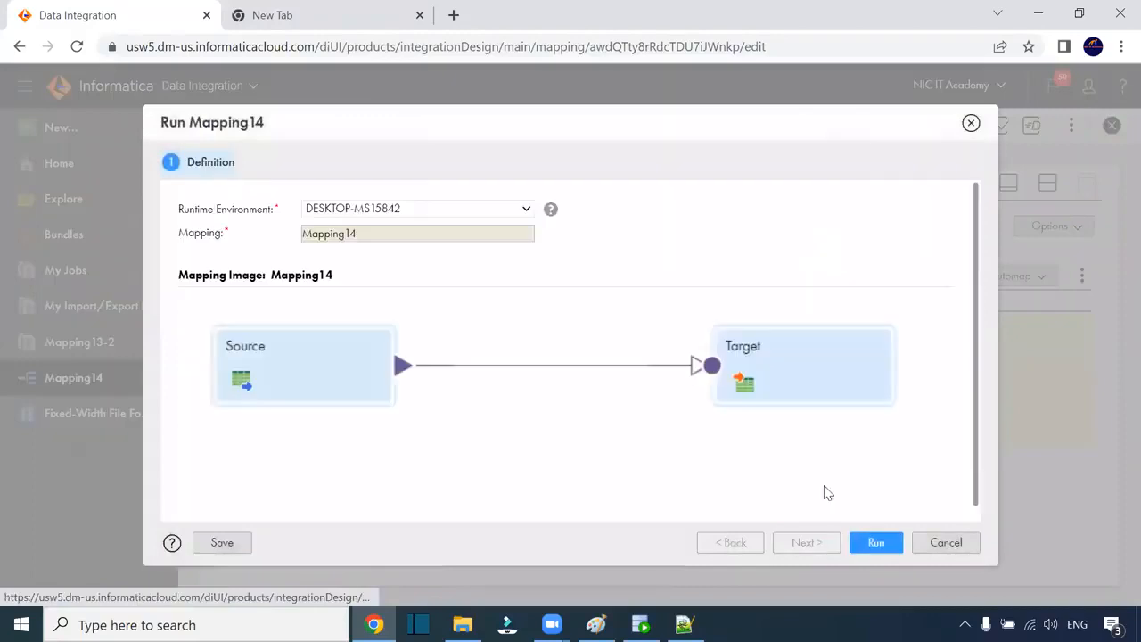
Step: Run Mapping14 and open the Mapping14-1 job showing 3 rows loaded into T_EMP_FW
{"action": "left_click", "coordinate": [877, 544]}
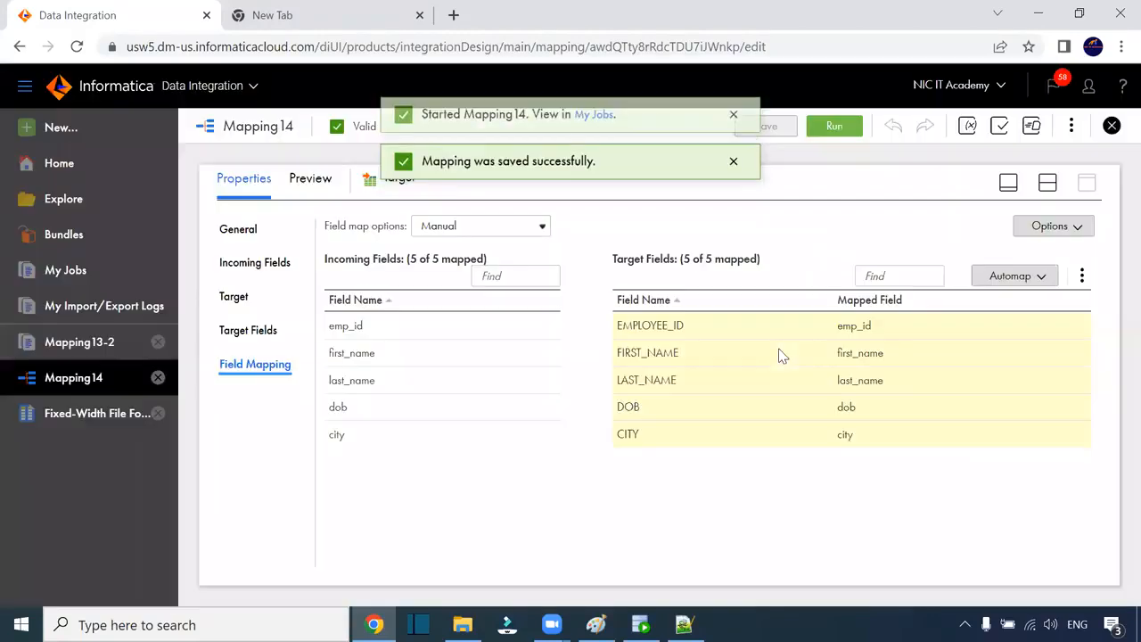
{"action": "left_click", "coordinate": [593, 123]}
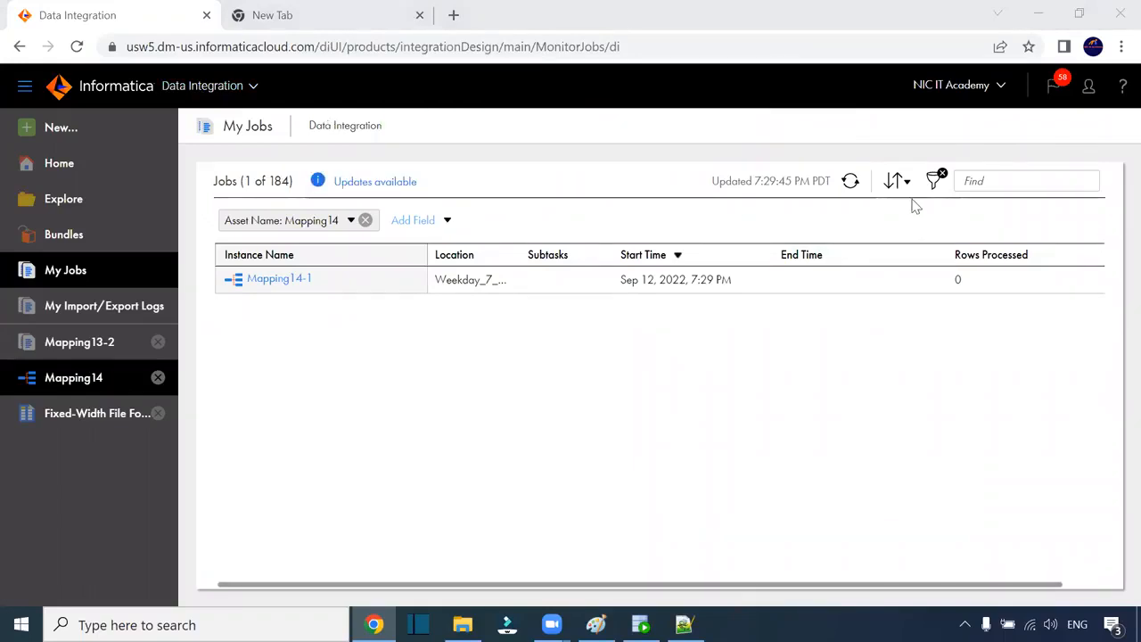
{"action": "left_click", "coordinate": [851, 183]}
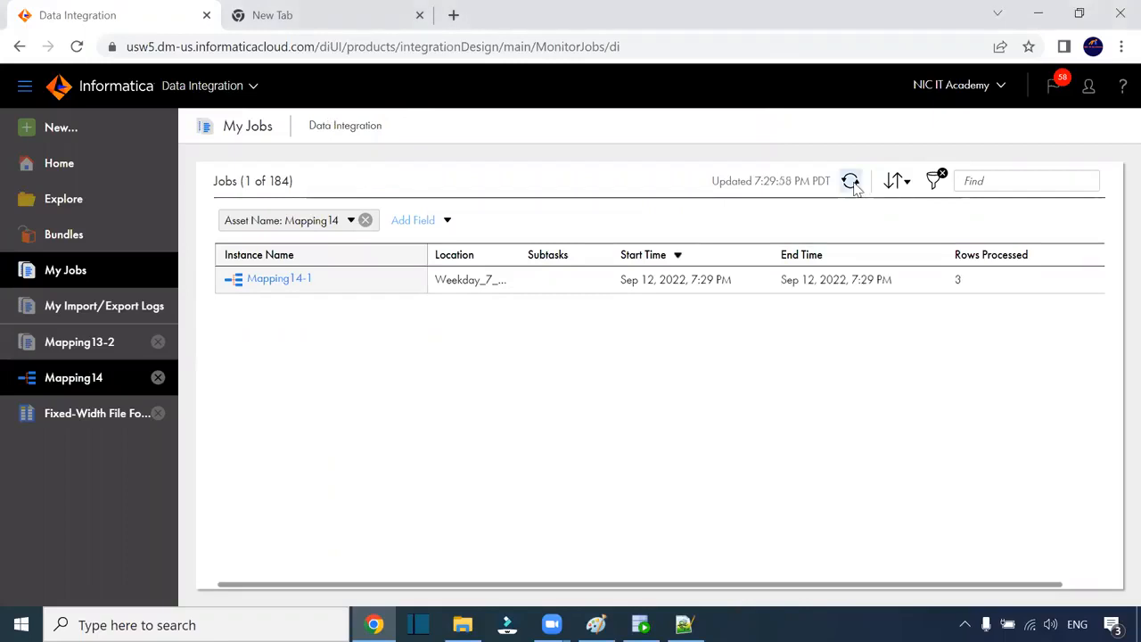
{"action": "left_click", "coordinate": [279, 279]}
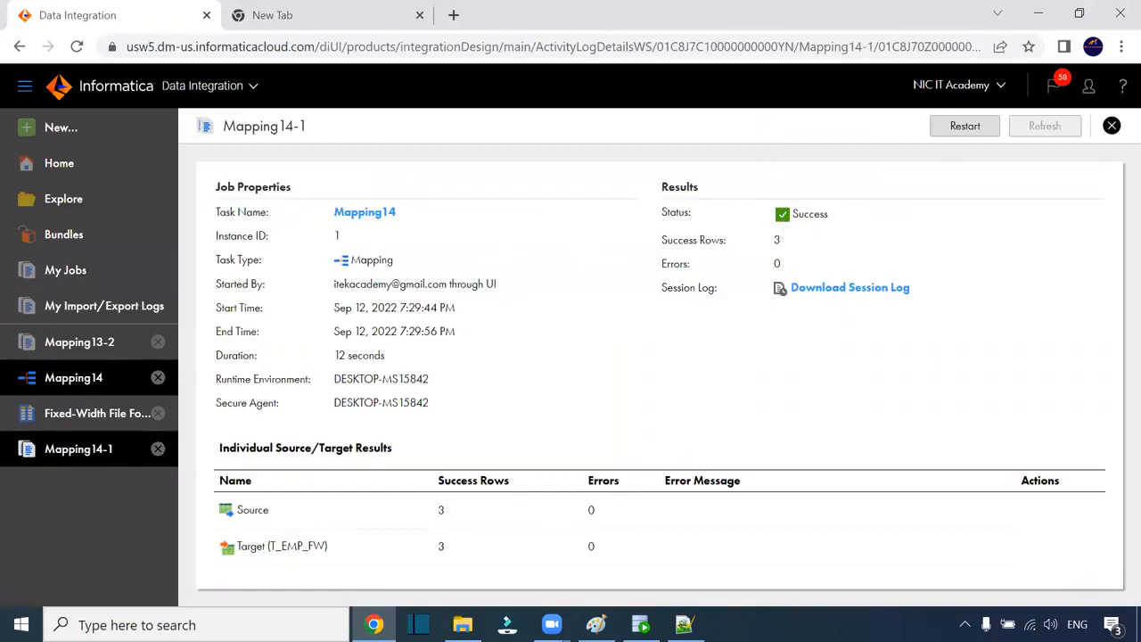
{"action": "left_click", "coordinate": [639, 624]}
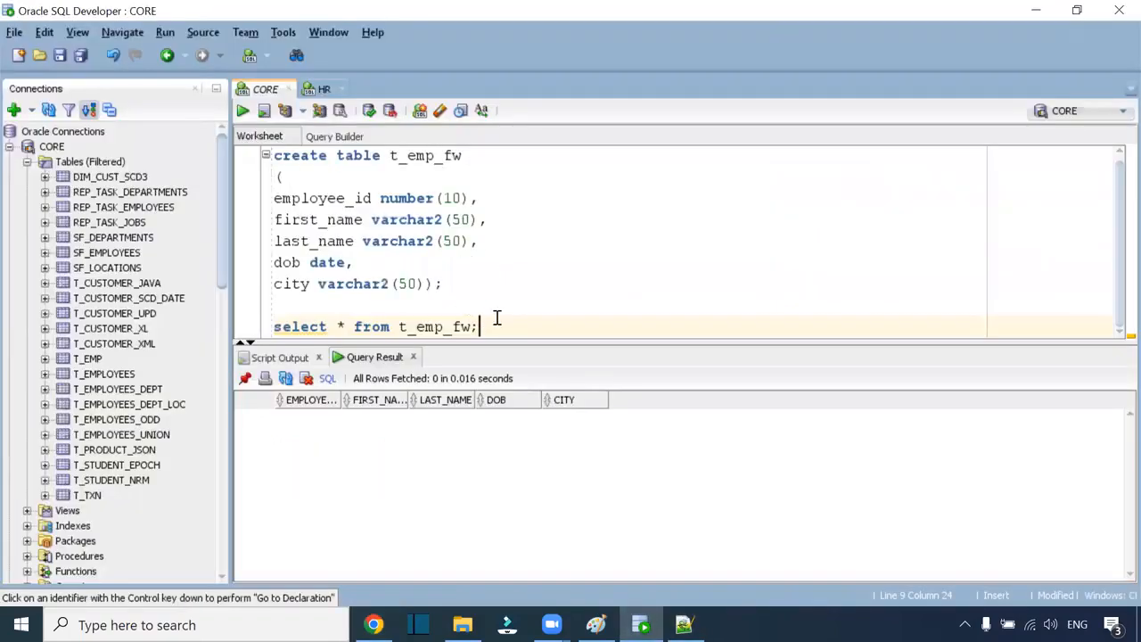
Step: Query t_emp_fw and view row 1's FIRST_NAME value to confirm its trailing spaces
{"action": "key", "text": "ctrl+Return"}
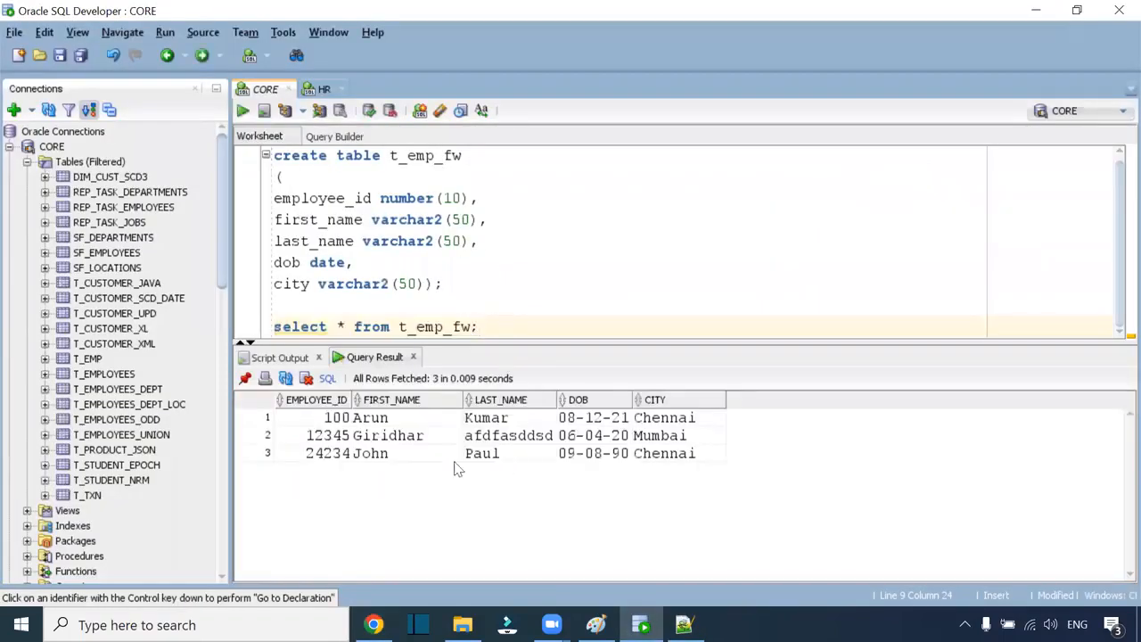
{"action": "left_click_drag", "start_coordinate": [346, 422], "coordinate": [698, 457]}
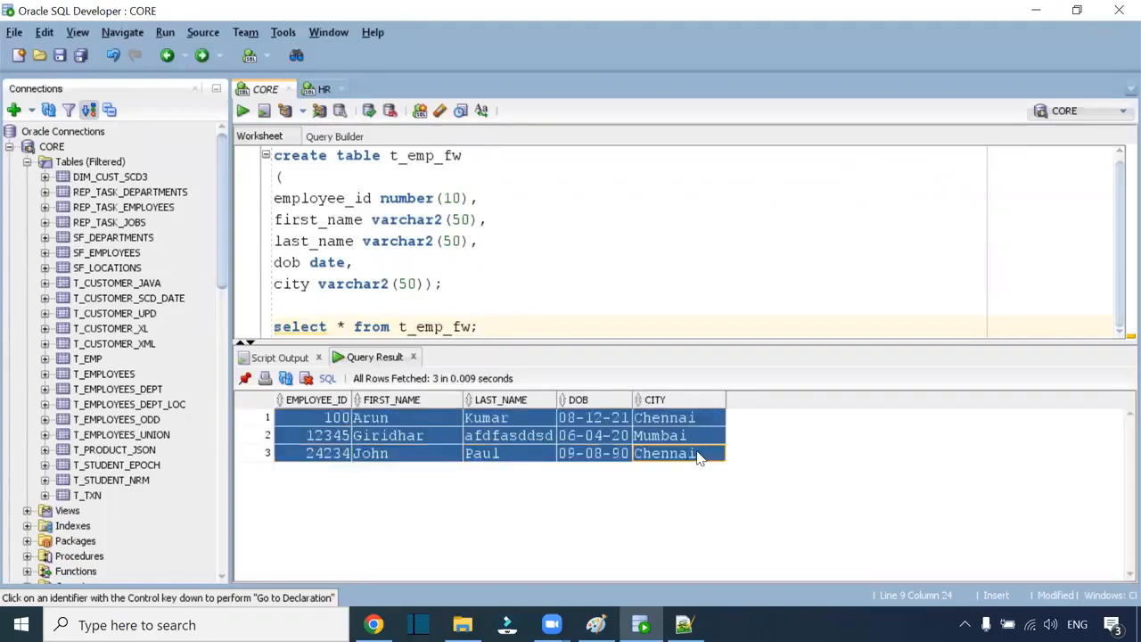
{"action": "left_click", "coordinate": [385, 424]}
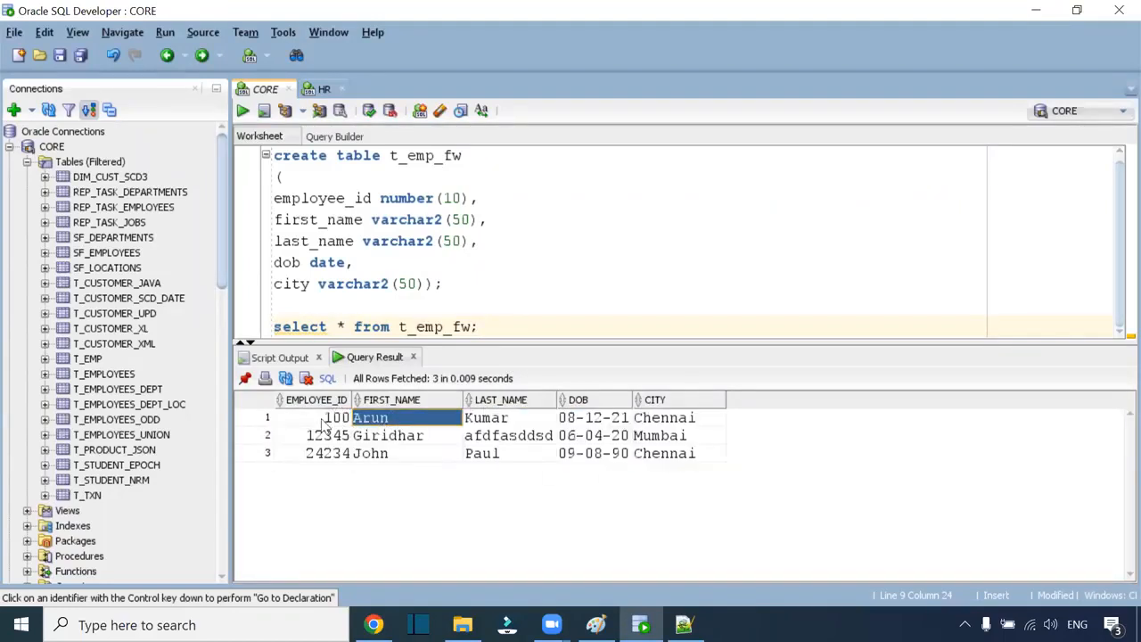
{"action": "left_click", "coordinate": [397, 426]}
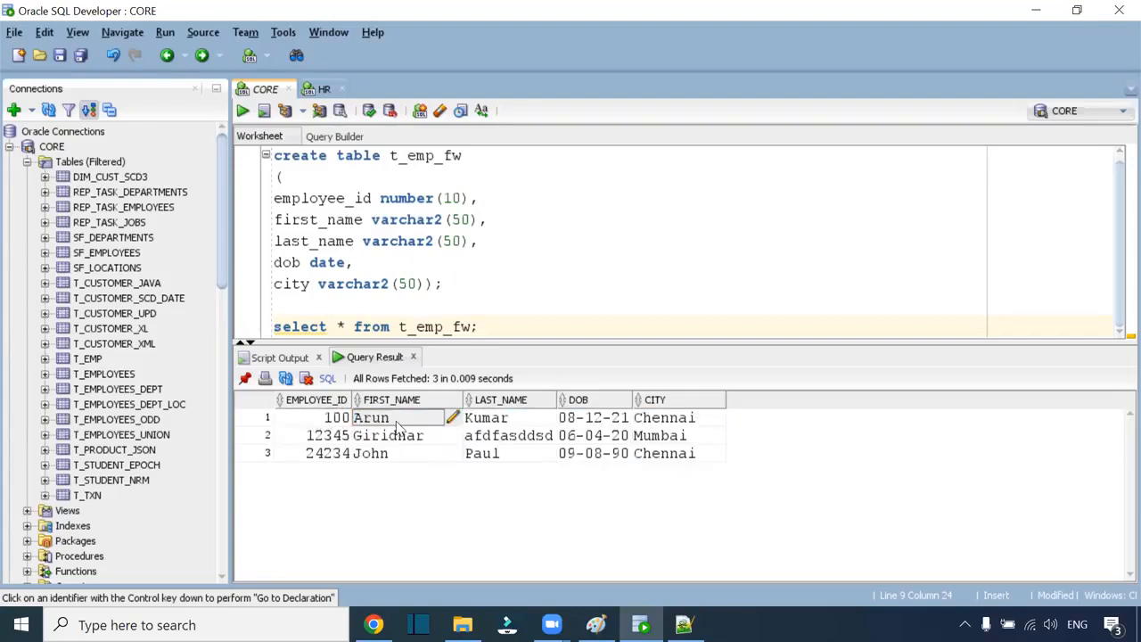
{"action": "left_click", "coordinate": [455, 418]}
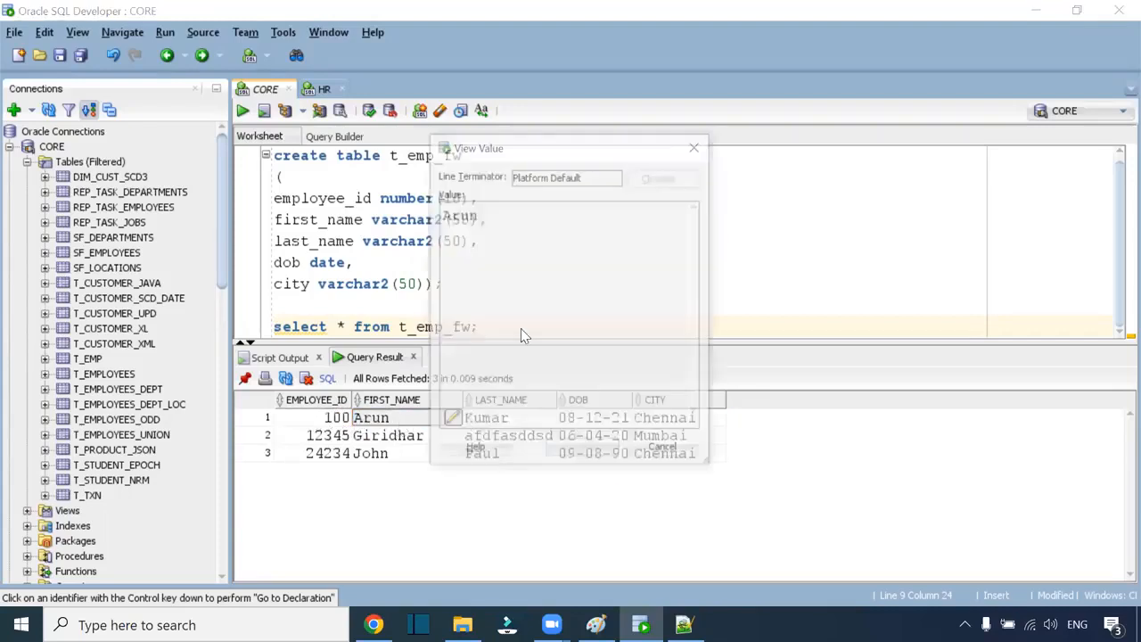
{"action": "double_click", "coordinate": [543, 219]}
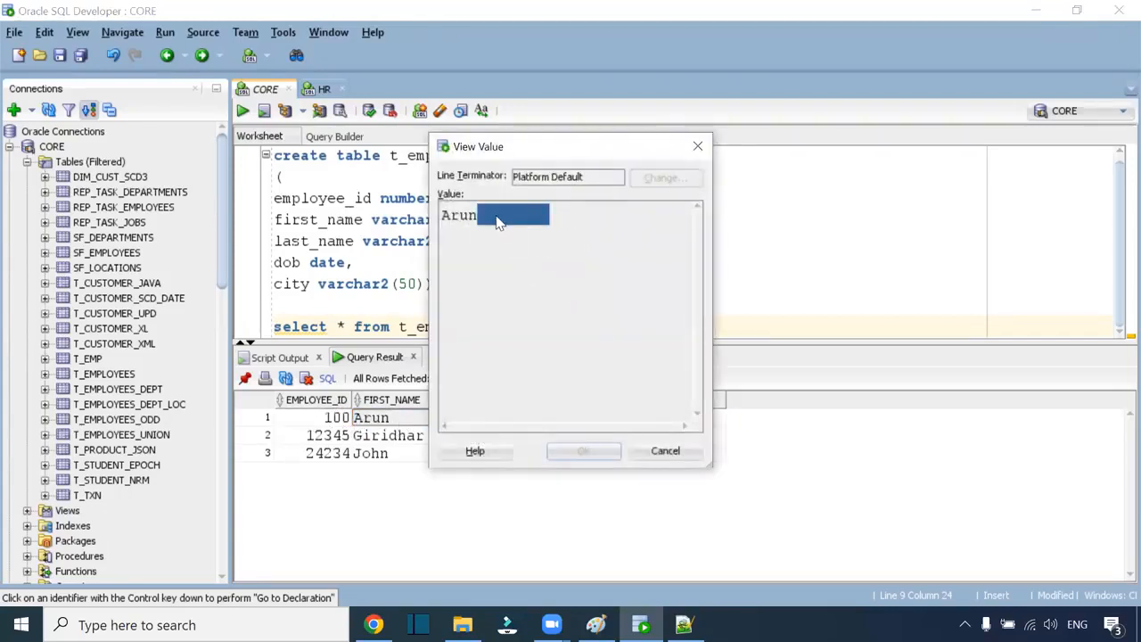
{"action": "left_click", "coordinate": [598, 47]}
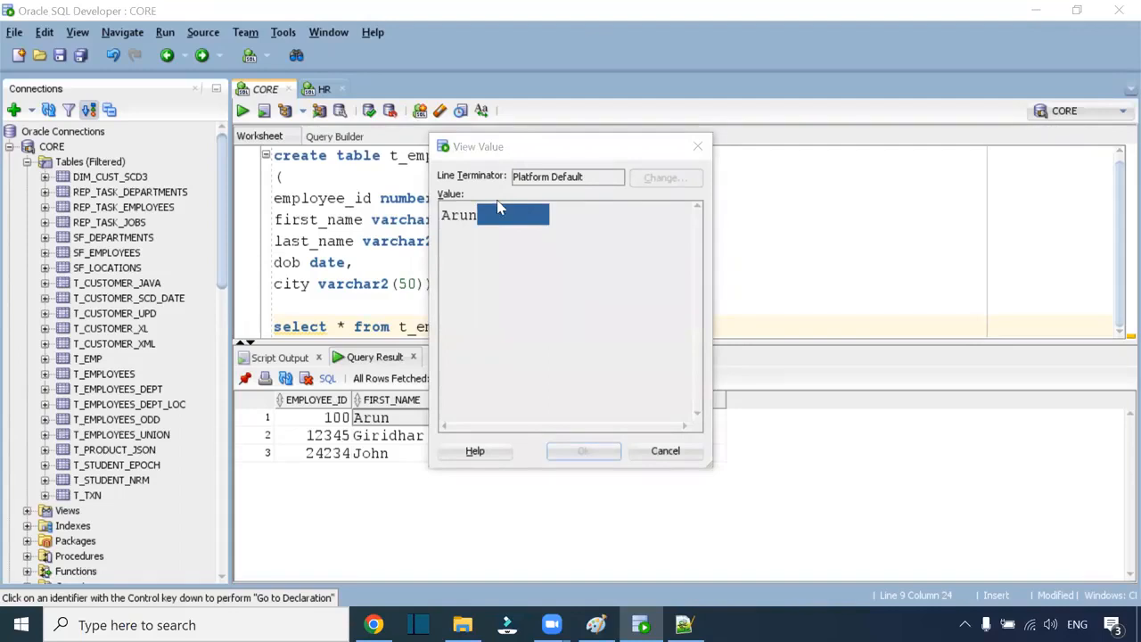
{"action": "left_click", "coordinate": [697, 146]}
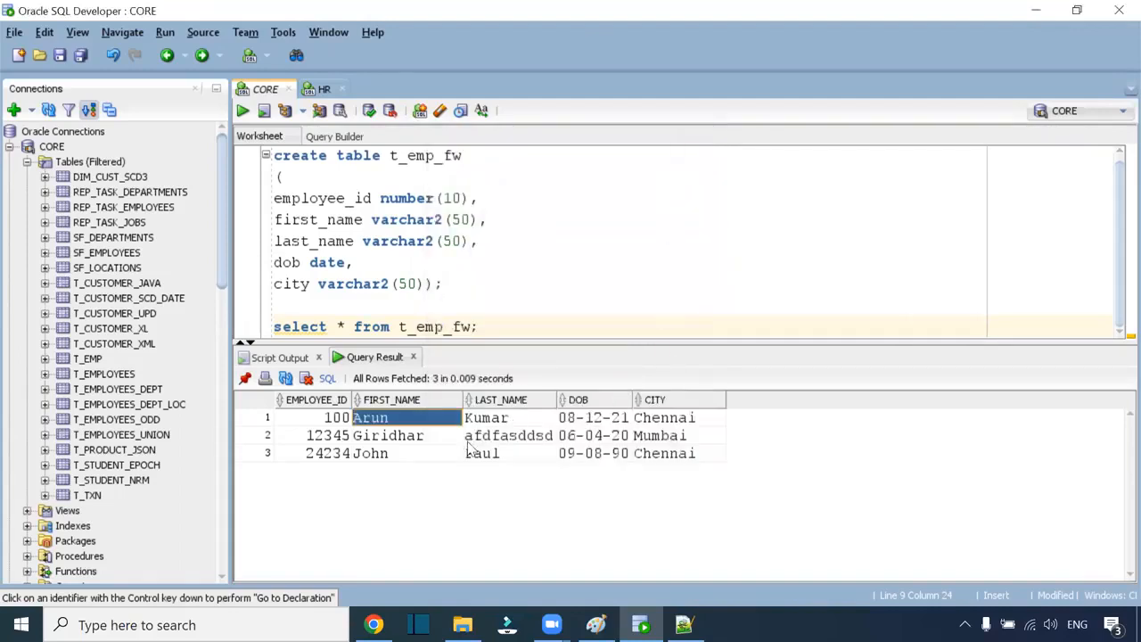
{"action": "left_click", "coordinate": [424, 437]}
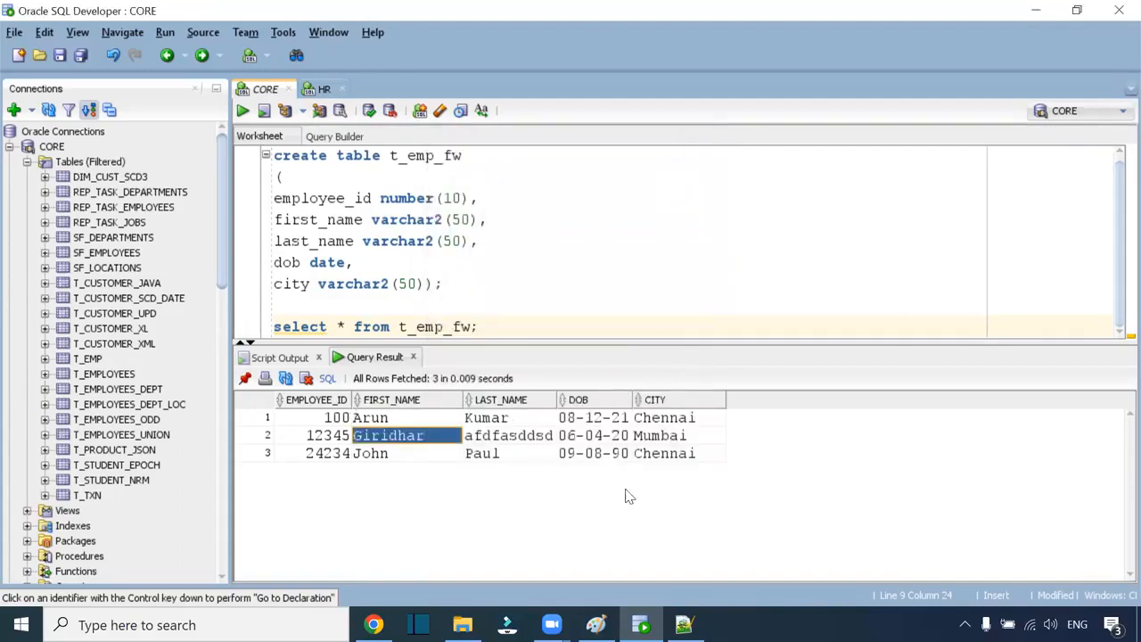
{"action": "left_click", "coordinate": [373, 624]}
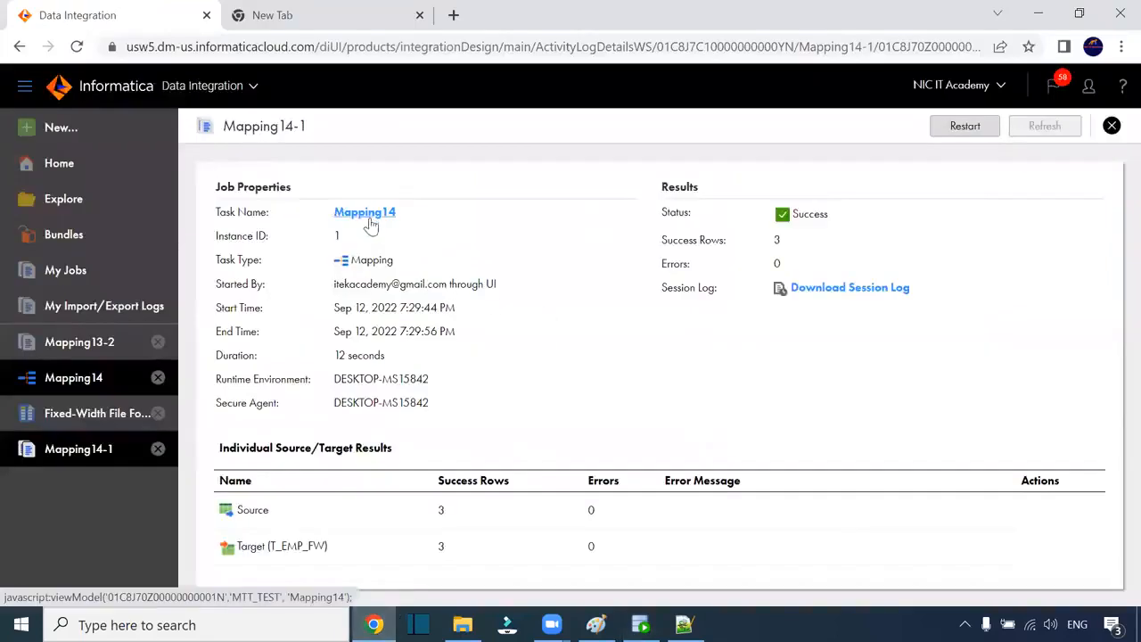
Step: Add an Expression on the Source–Target link of Mapping14 and show its Expression tab
{"action": "left_click", "coordinate": [369, 218]}
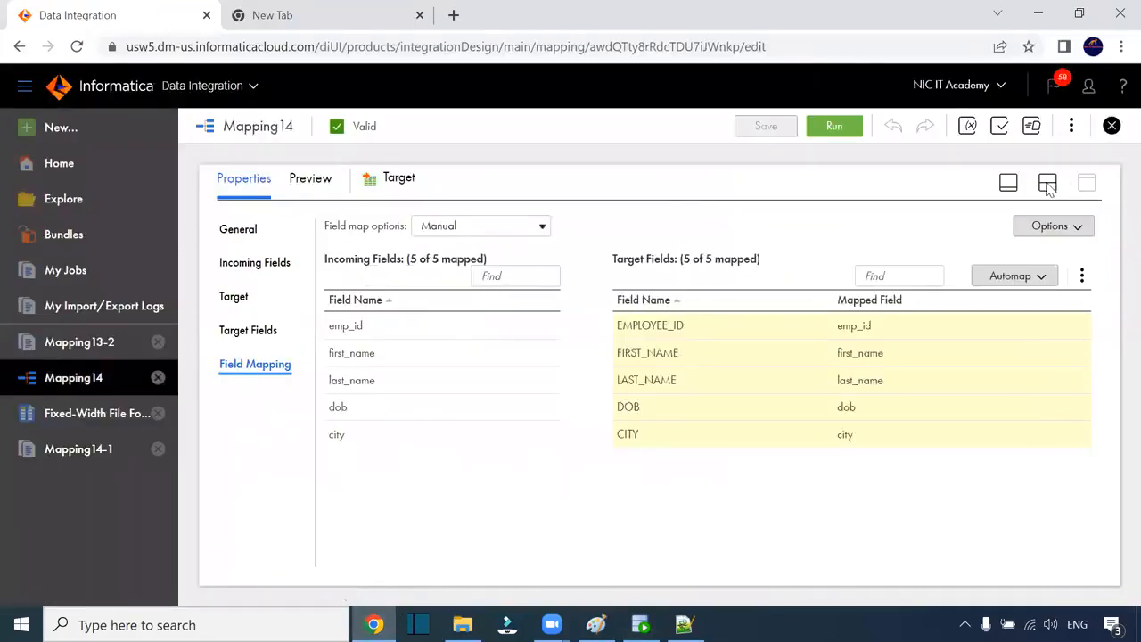
{"action": "left_click", "coordinate": [1047, 183]}
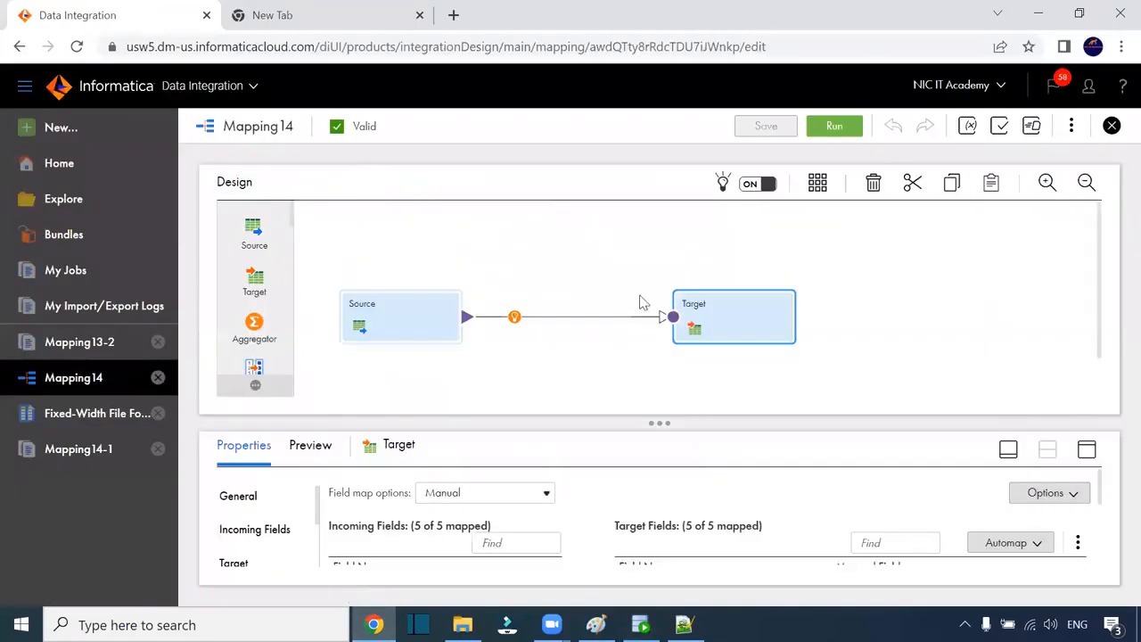
{"action": "left_click", "coordinate": [513, 317]}
{"action": "left_click", "coordinate": [563, 356]}
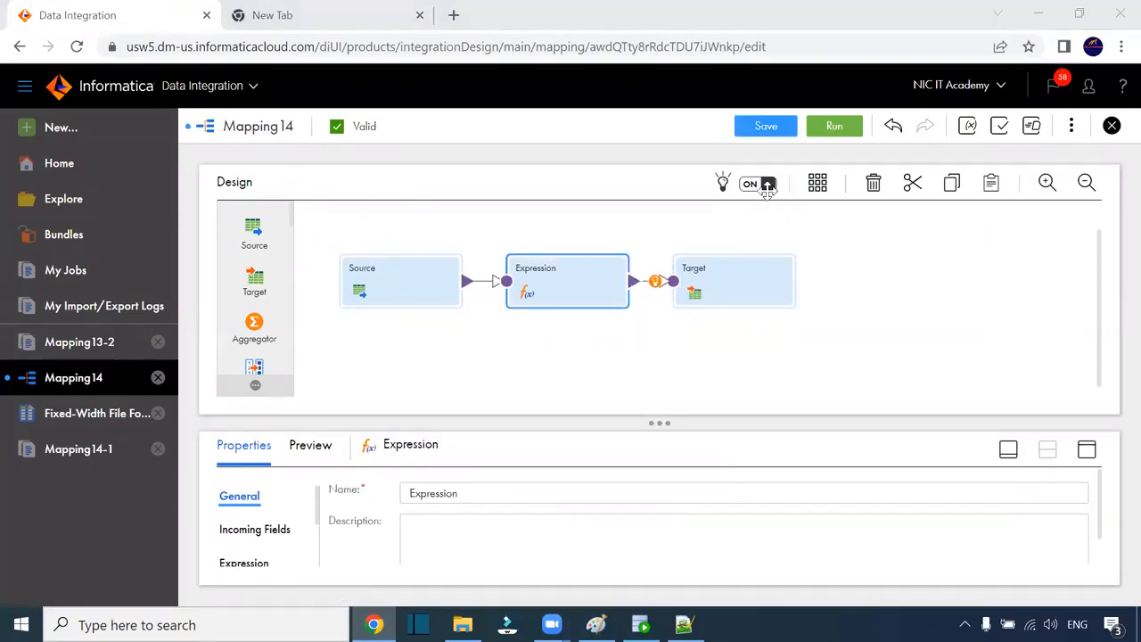
{"action": "left_click", "coordinate": [1086, 448]}
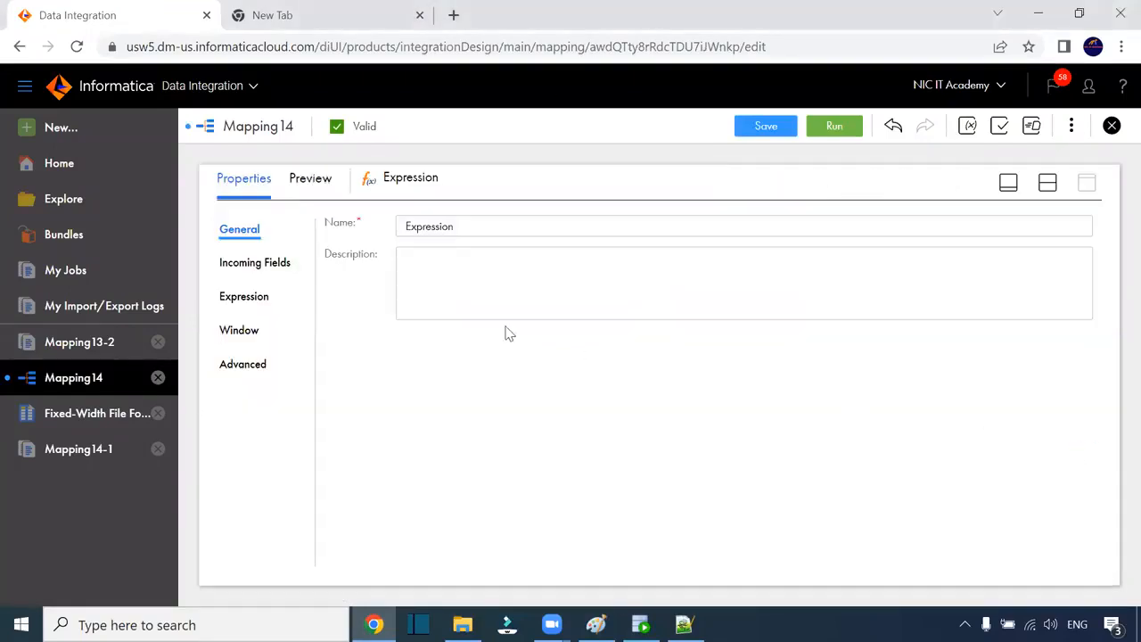
{"action": "left_click", "coordinate": [250, 299]}
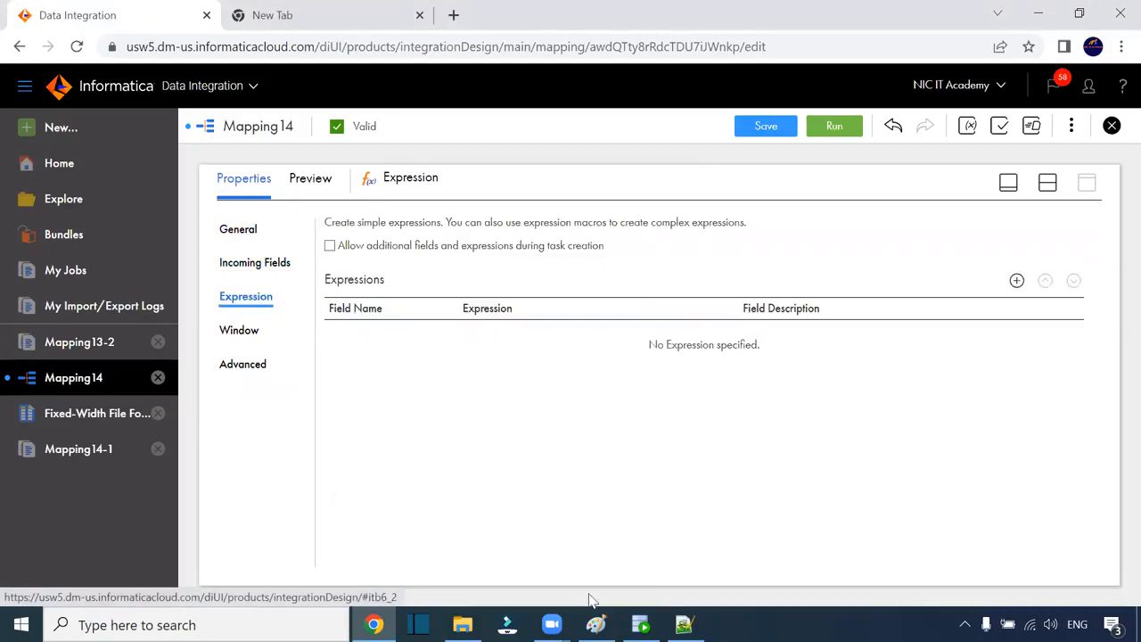
{"action": "left_click", "coordinate": [683, 624]}
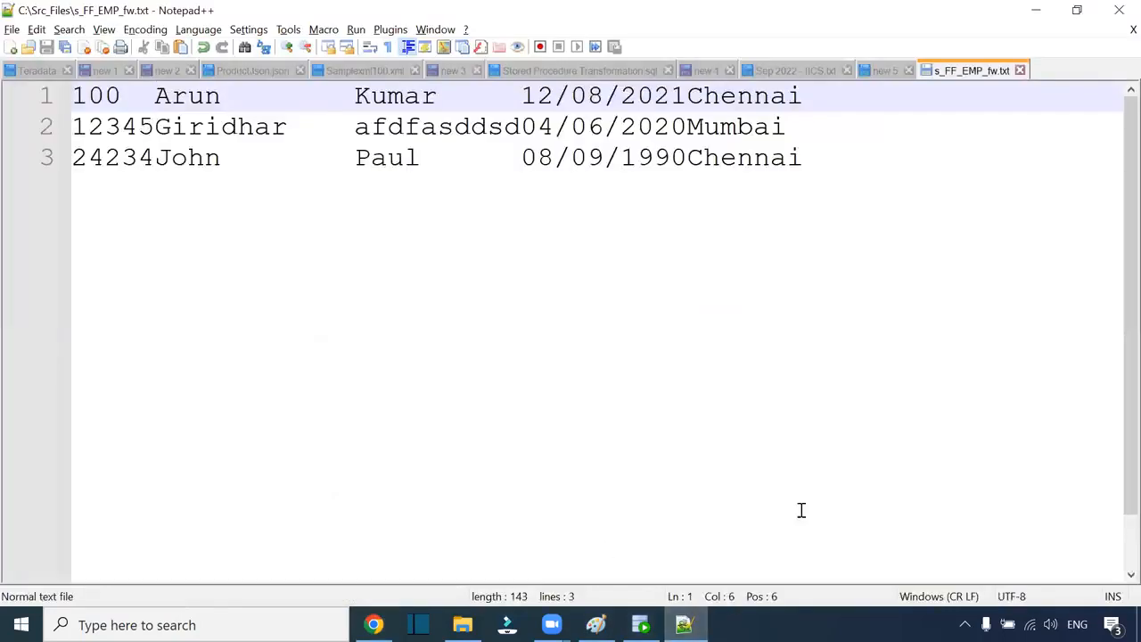
{"action": "key", "text": "alt+Tab"}
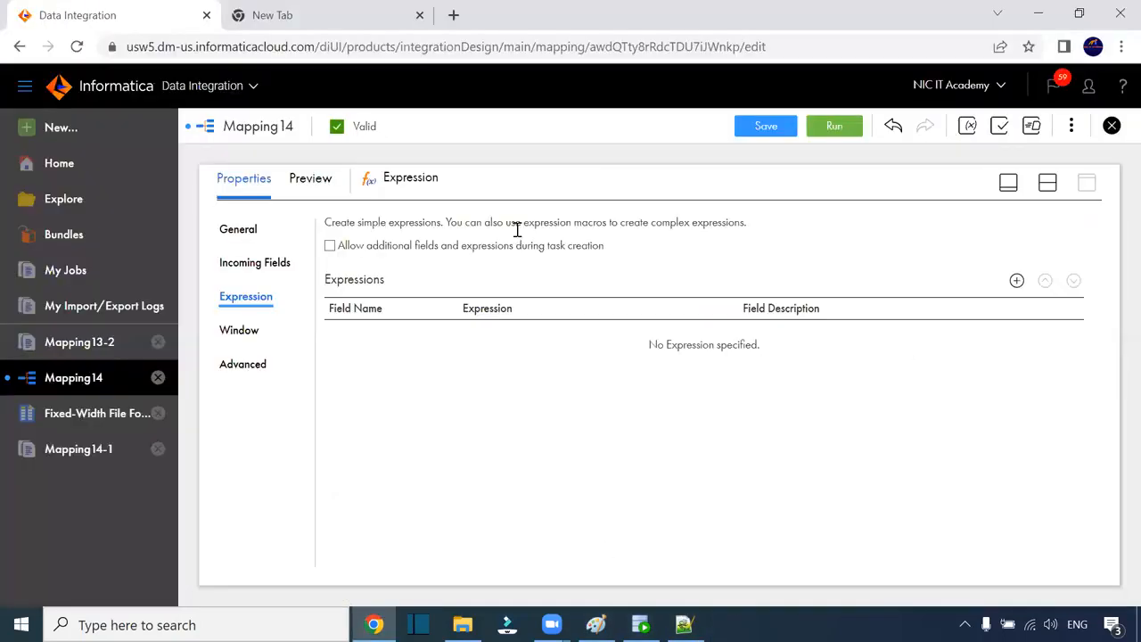
Step: Add output field o_First_Name (string, precision 50) to the Expression
{"action": "left_click", "coordinate": [1016, 280]}
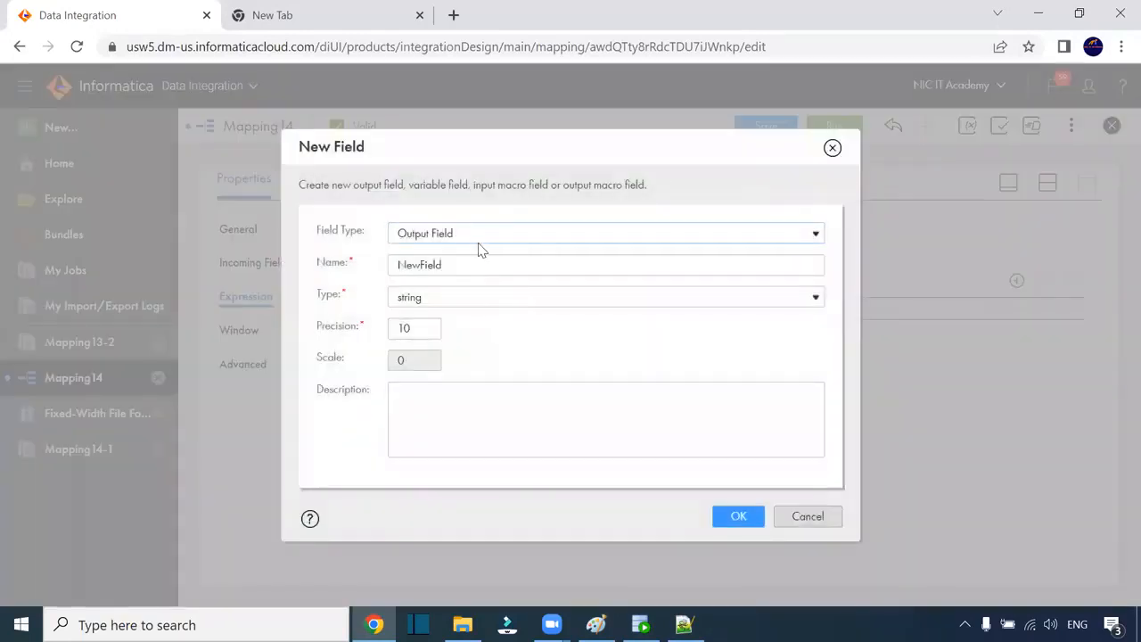
{"action": "left_click_drag", "start_coordinate": [463, 267], "coordinate": [369, 265]}
{"action": "type", "text": "c"}
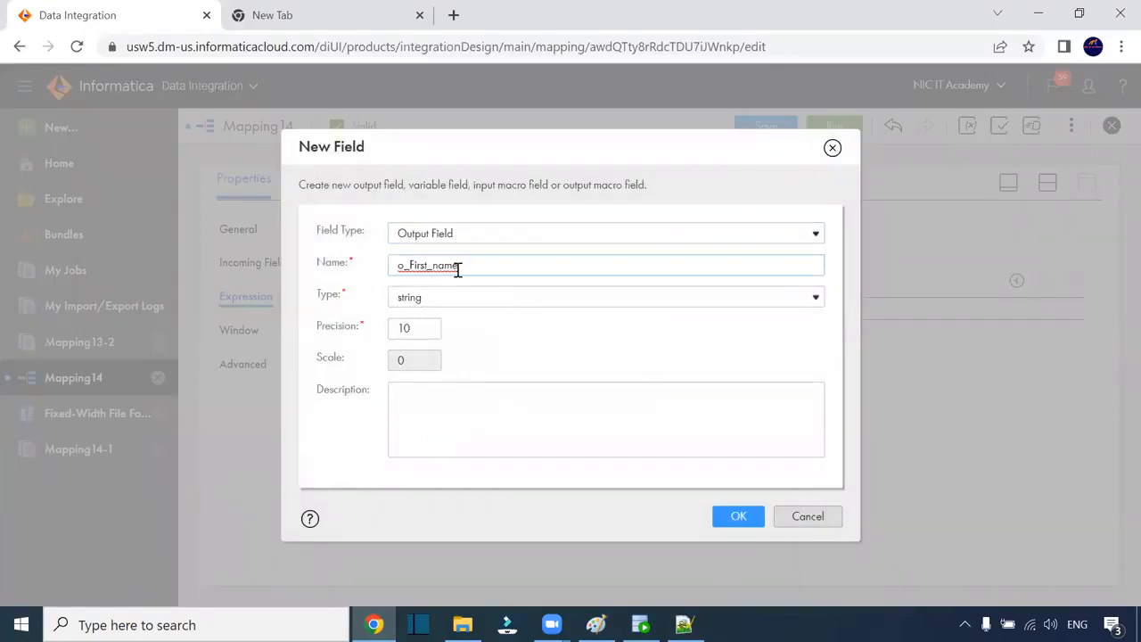
{"action": "key", "text": "BackSpace"}
{"action": "left_click_drag", "start_coordinate": [423, 328], "coordinate": [374, 337]}
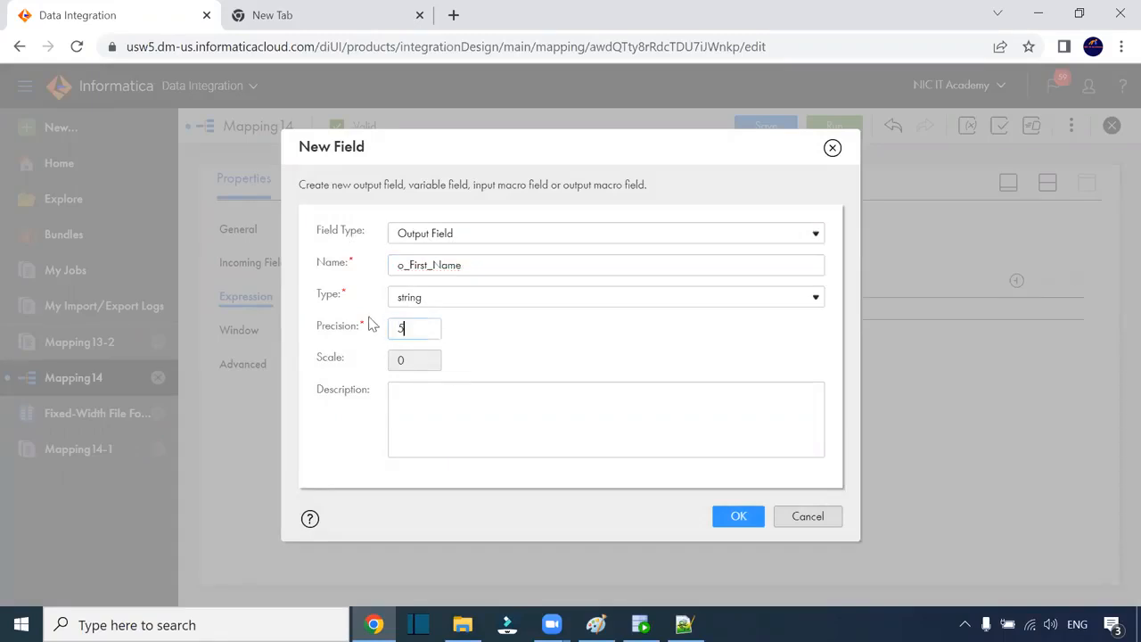
{"action": "left_click", "coordinate": [737, 514]}
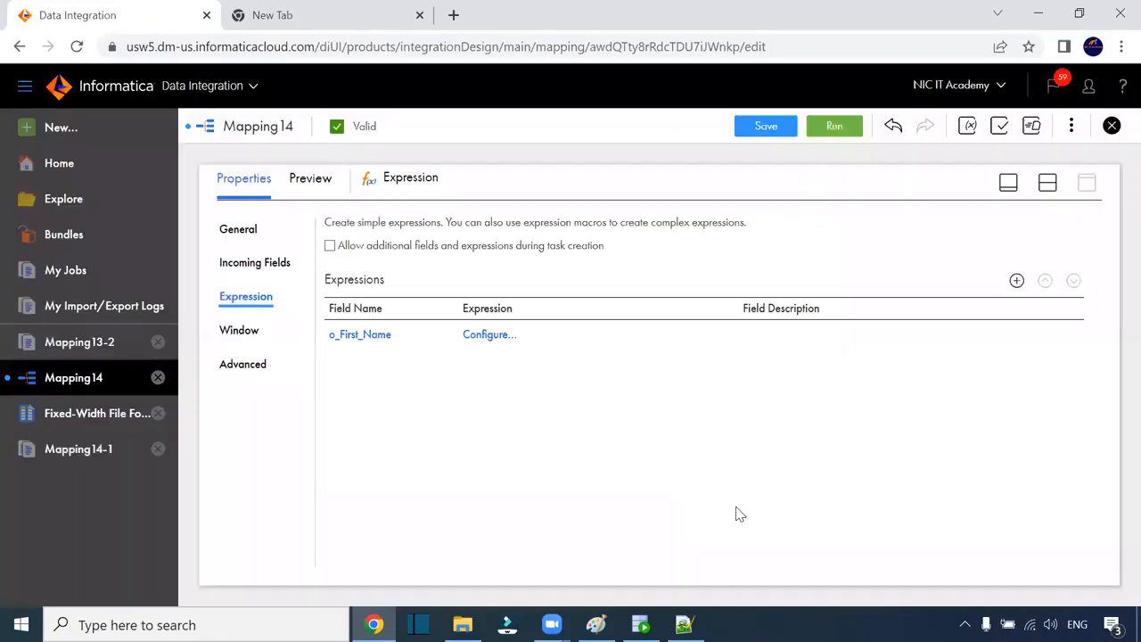
{"action": "left_click", "coordinate": [492, 337]}
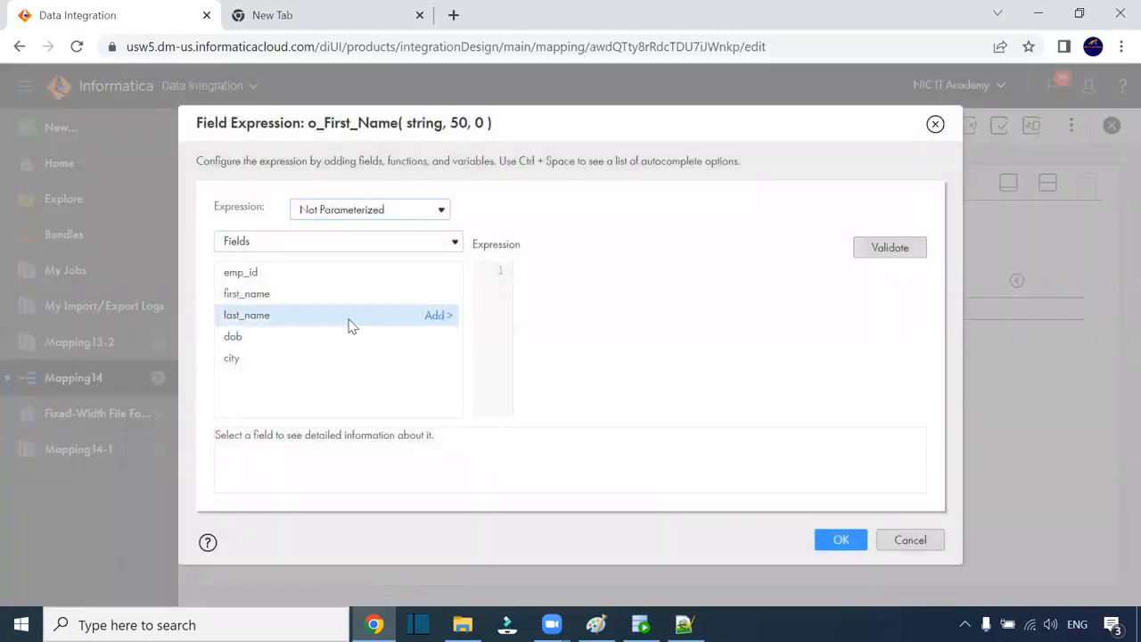
Step: Reopen o_First_Name's expression editor and browse the built-in String functions
{"action": "left_click", "coordinate": [935, 123]}
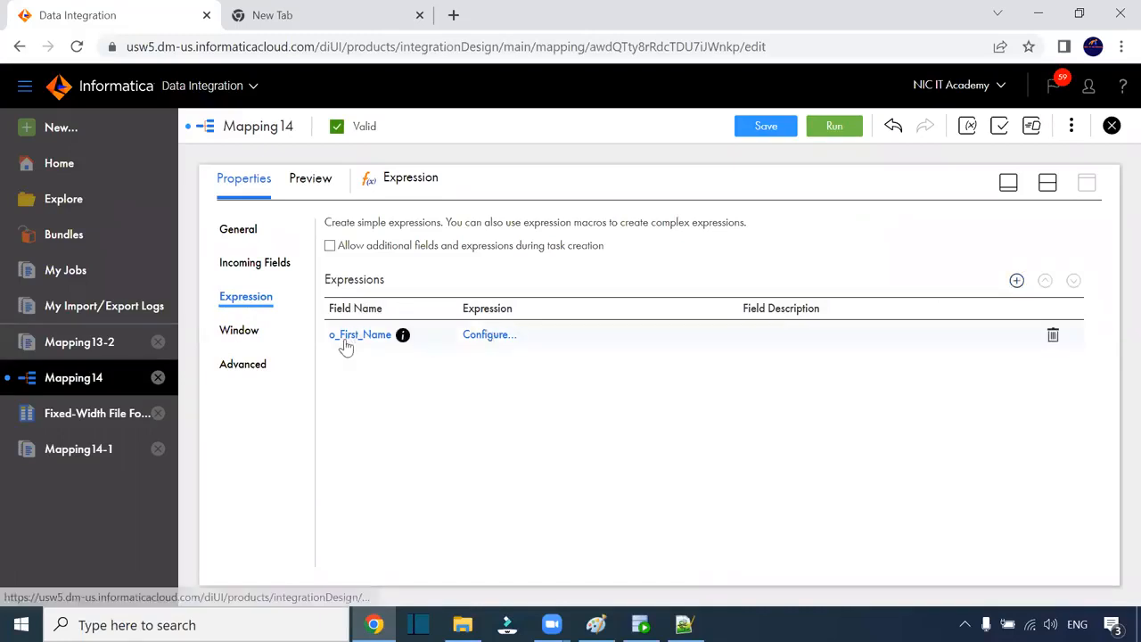
{"action": "left_click", "coordinate": [481, 343]}
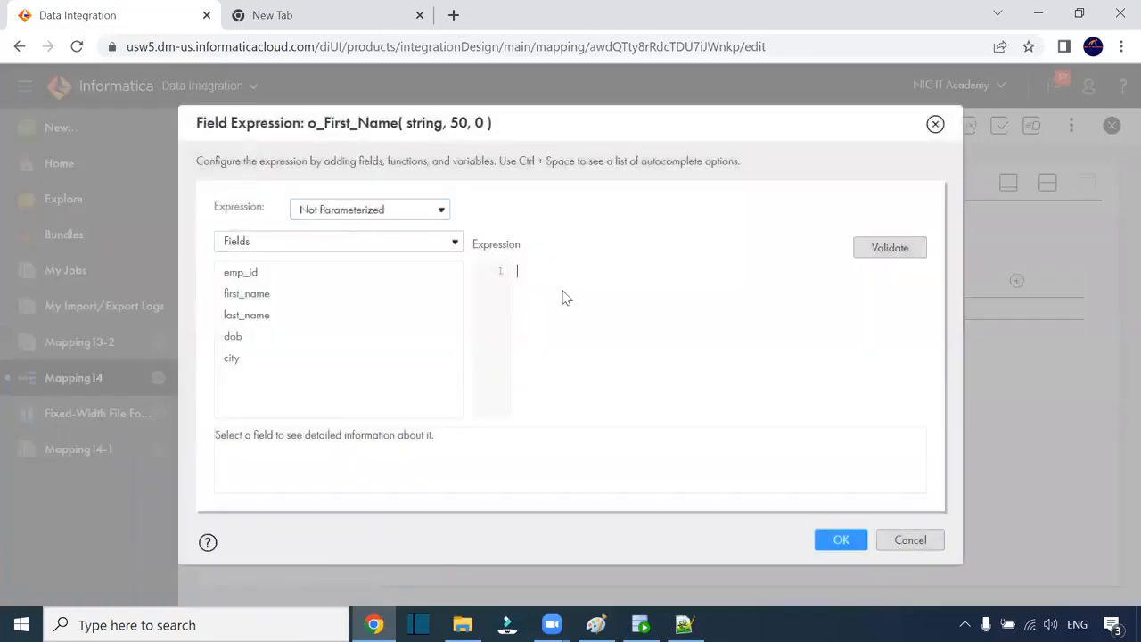
{"action": "key", "text": "ctrl+plus"}
{"action": "key", "text": "ctrl+plus"}
{"action": "key", "text": "ctrl+plus"}
{"action": "key", "text": "ctrl+plus"}
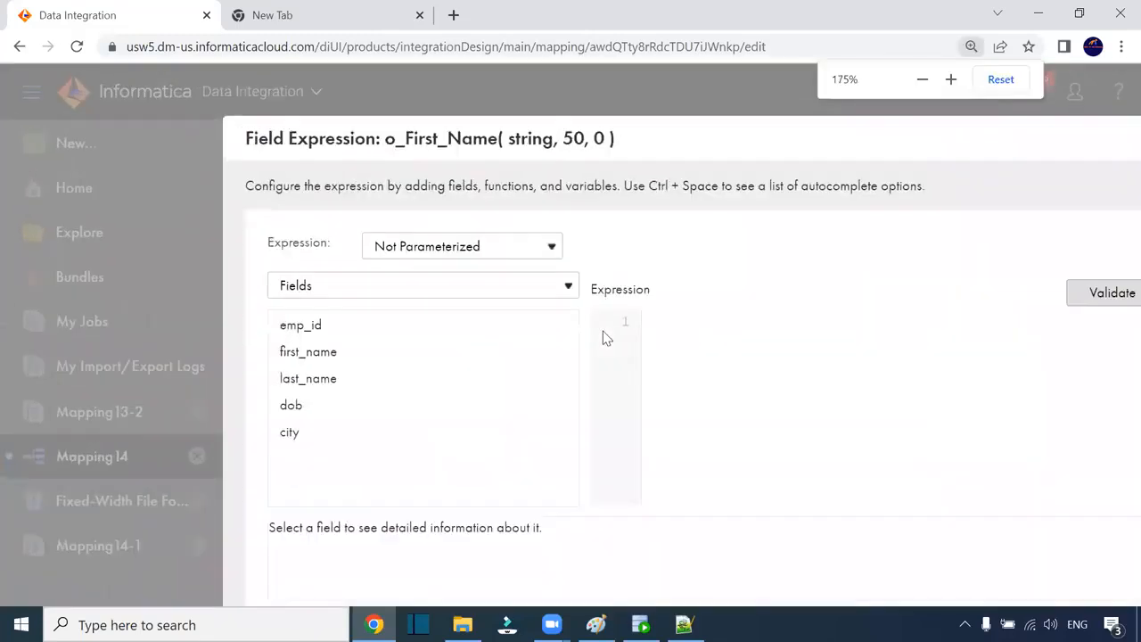
{"action": "key", "text": "ctrl+minus"}
{"action": "key", "text": "ctrl+minus"}
{"action": "key", "text": "ctrl+minus"}
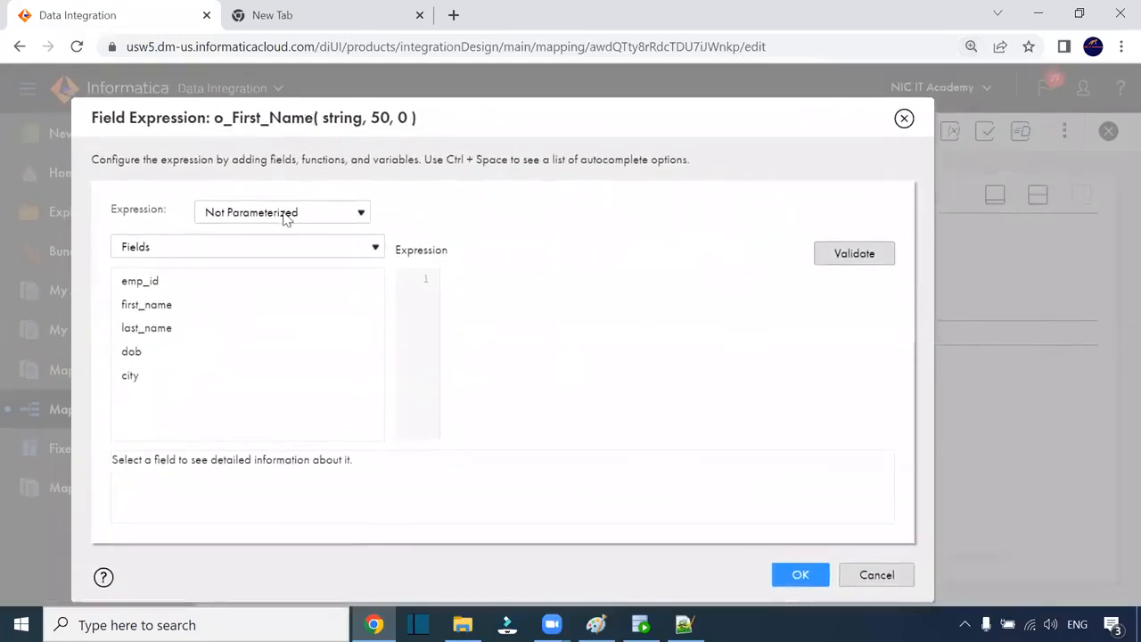
{"action": "left_click", "coordinate": [286, 220]}
{"action": "left_click", "coordinate": [272, 225]}
{"action": "left_click", "coordinate": [152, 251]}
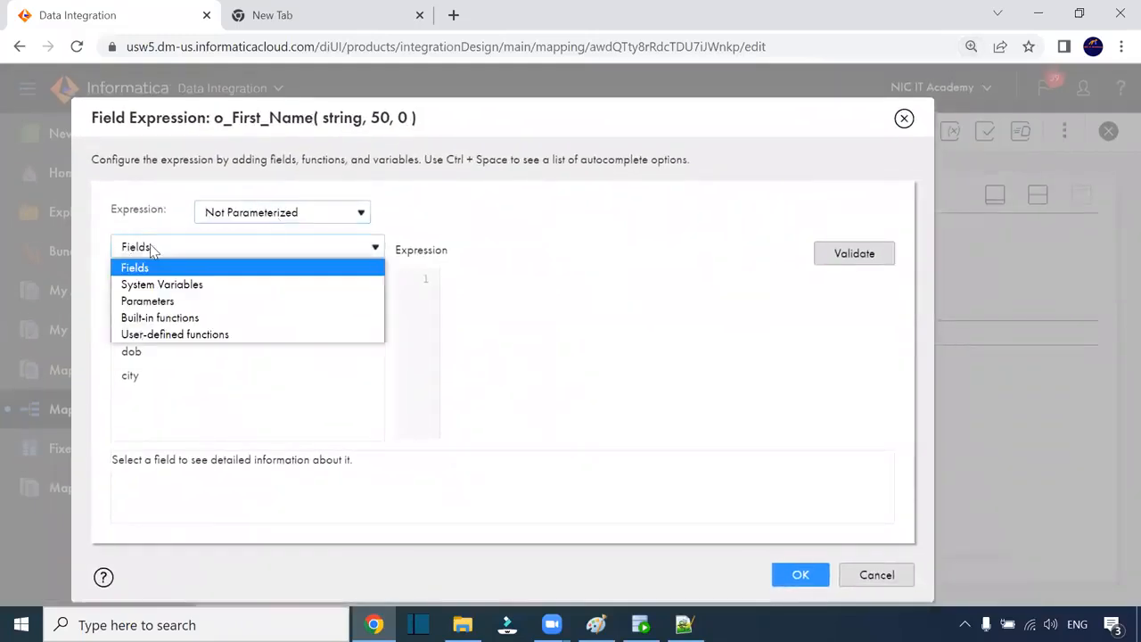
{"action": "left_click", "coordinate": [171, 324]}
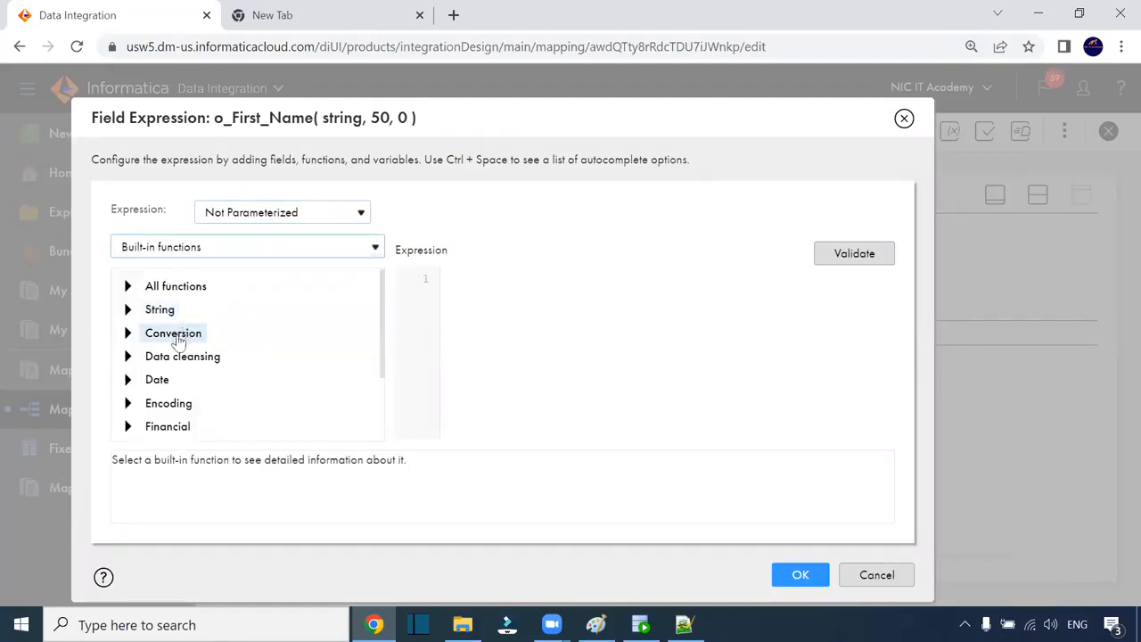
{"action": "left_click", "coordinate": [129, 308]}
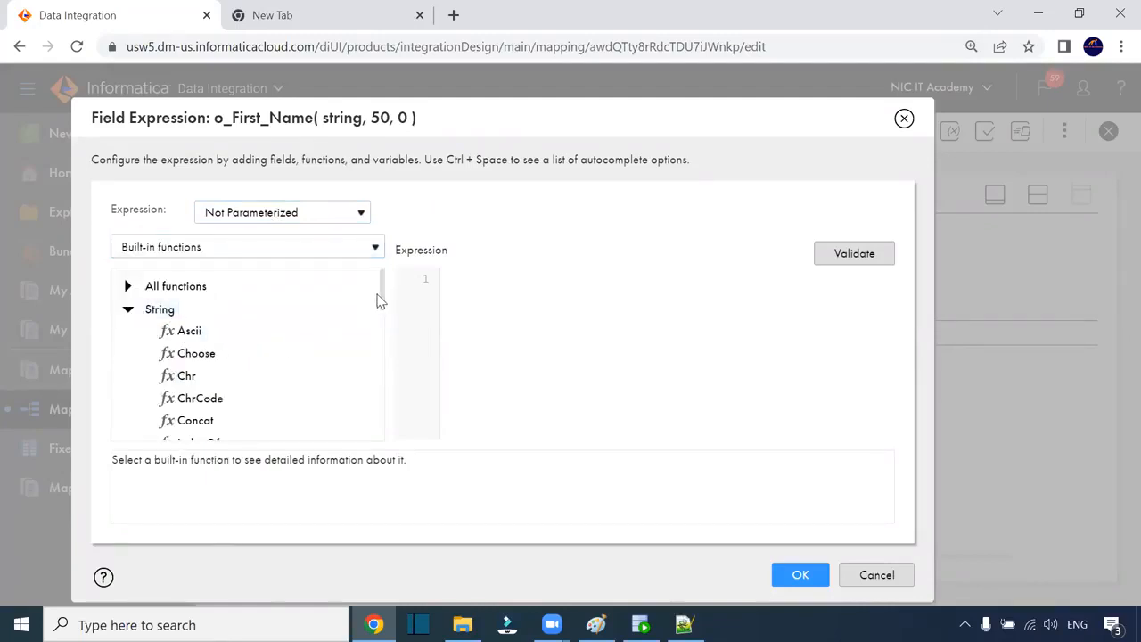
{"action": "left_click_drag", "start_coordinate": [381, 287], "coordinate": [381, 366]}
Step: Enter RTRIM(LTRIM(first_name)) as o_First_Name's expression, validate it and accept
{"action": "left_click", "coordinate": [472, 278]}
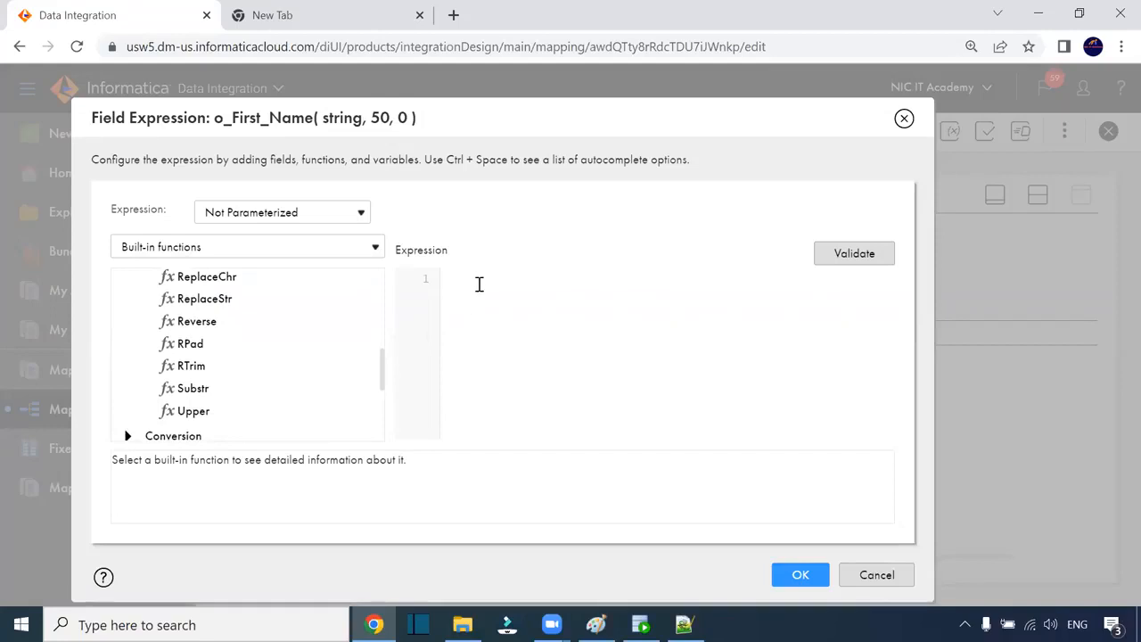
{"action": "type", "text": "LTRIM("}
{"action": "left_click", "coordinate": [254, 217]}
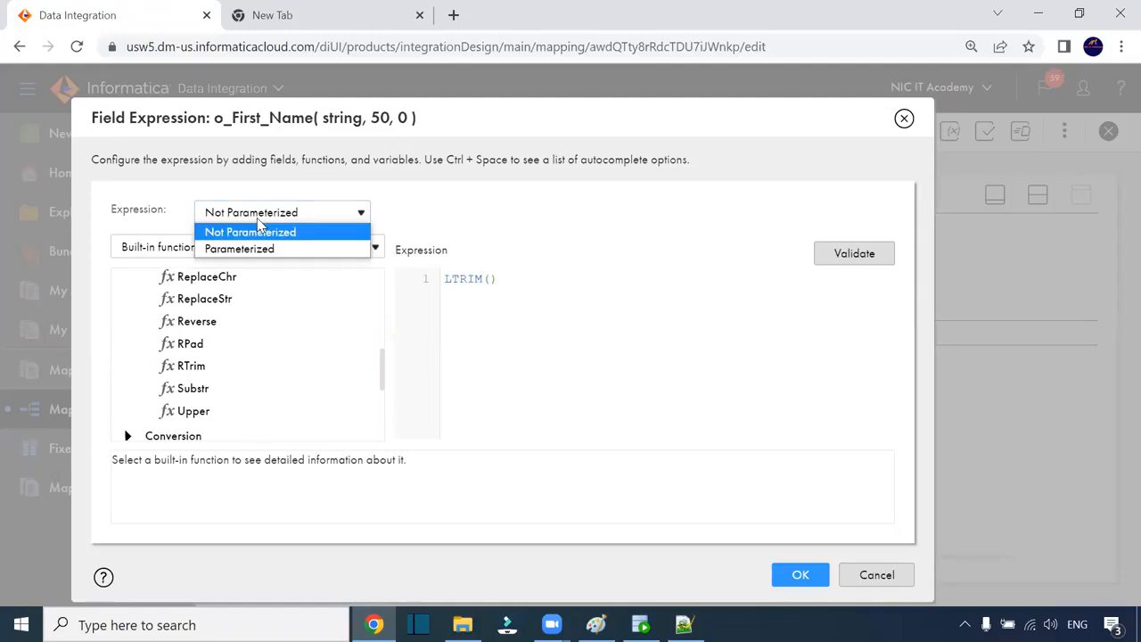
{"action": "left_click", "coordinate": [175, 228]}
{"action": "left_click", "coordinate": [185, 250]}
{"action": "left_click", "coordinate": [189, 264]}
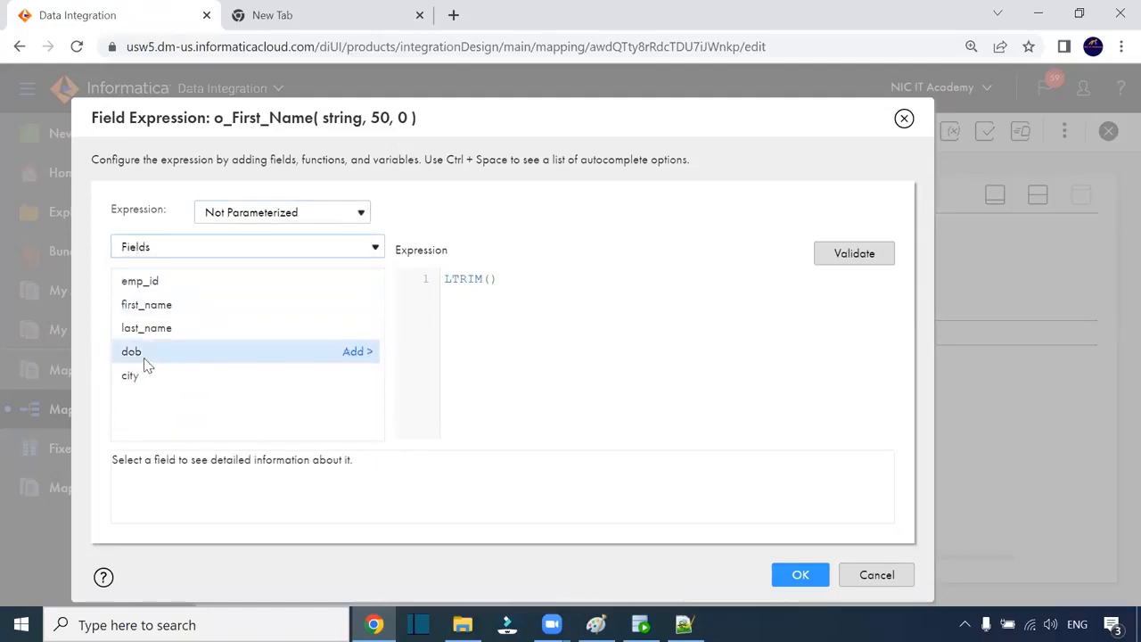
{"action": "left_click", "coordinate": [355, 304]}
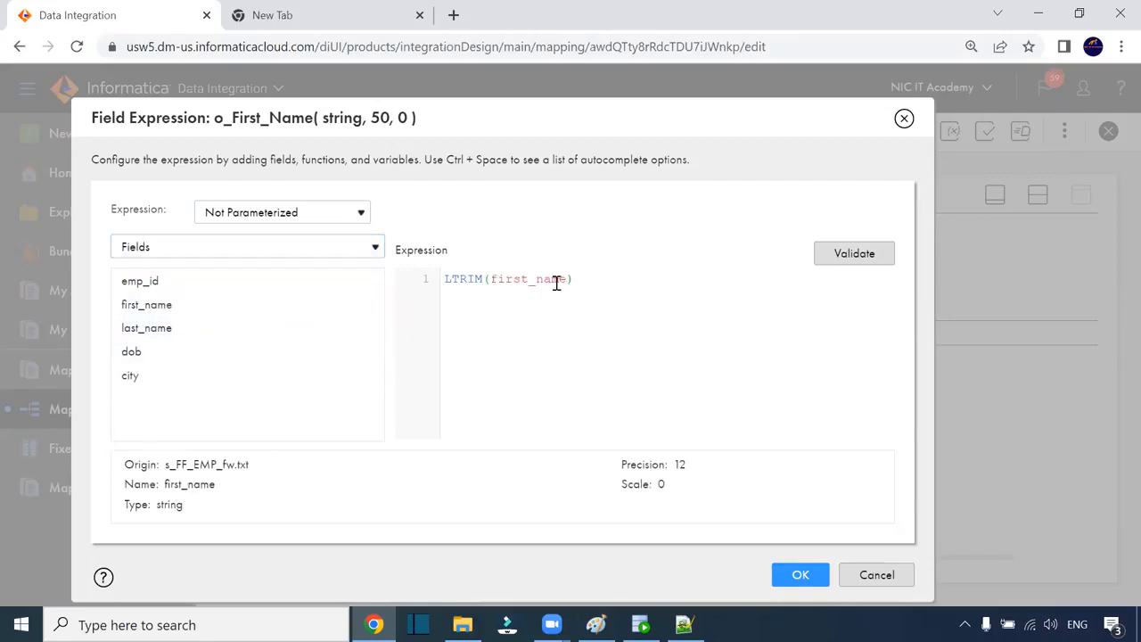
{"action": "key", "text": "Home"}
{"action": "type", "text": "RTRIM("}
{"action": "left_click", "coordinate": [821, 253]}
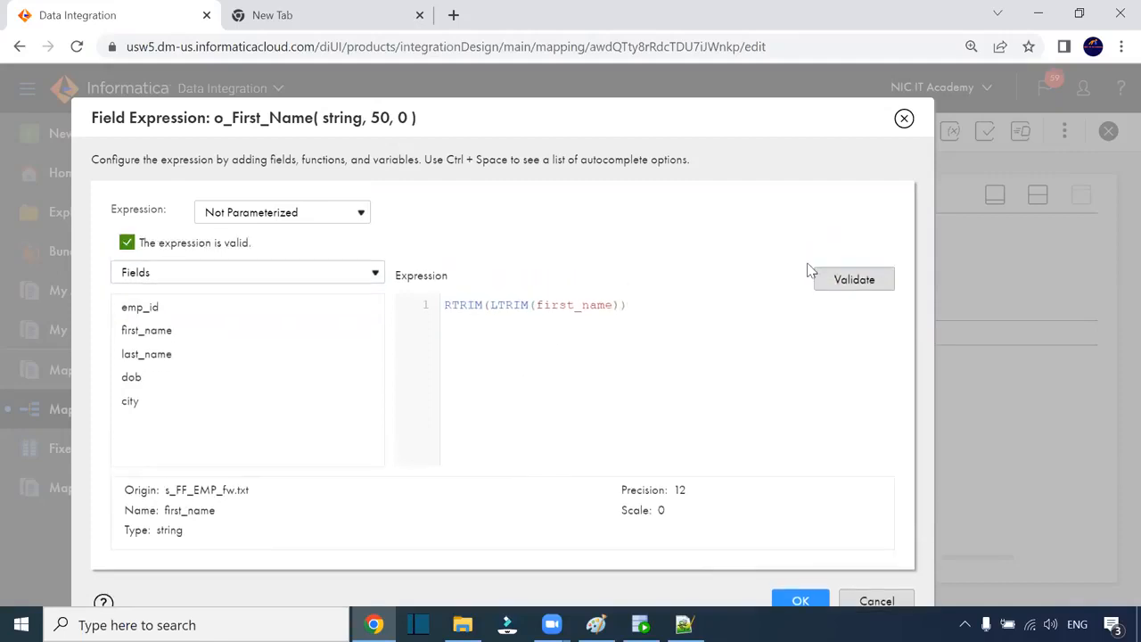
{"action": "left_click_drag", "start_coordinate": [638, 315], "coordinate": [428, 308]}
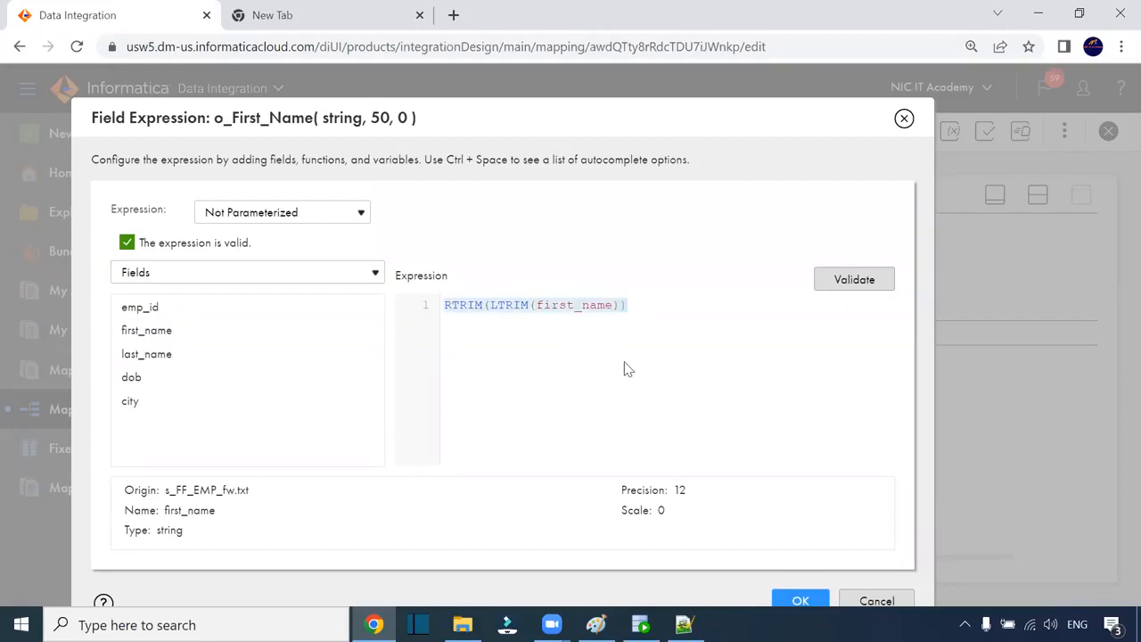
{"action": "left_click", "coordinate": [802, 600]}
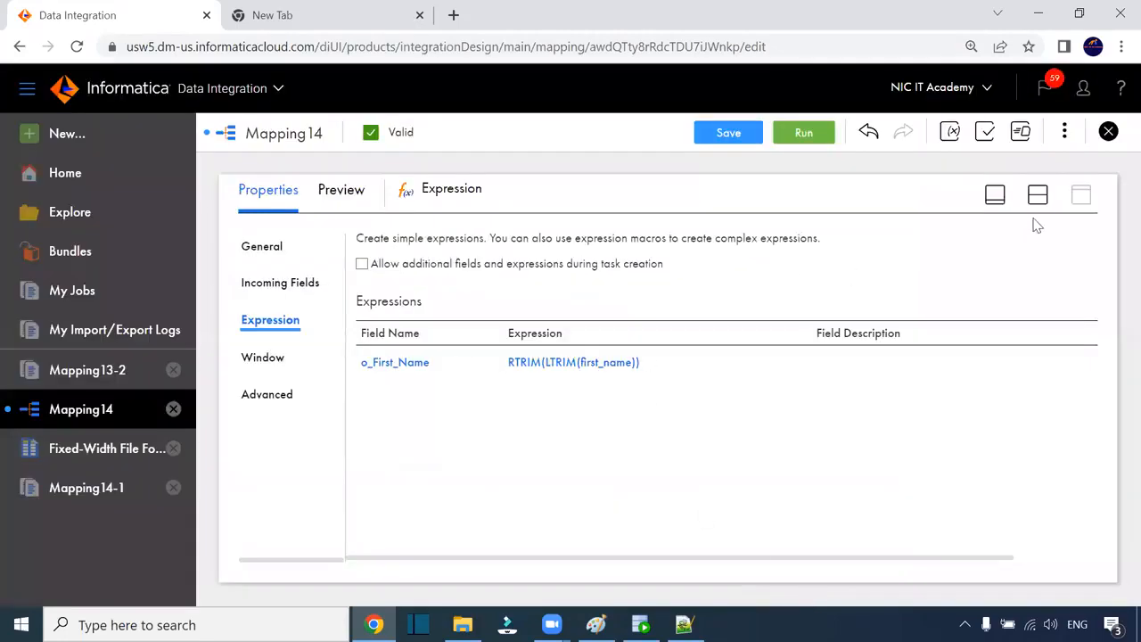
Step: Show the Target's field mapping, now listing six incoming fields including o_First_Name
{"action": "left_click", "coordinate": [1037, 195]}
{"action": "left_click", "coordinate": [808, 295]}
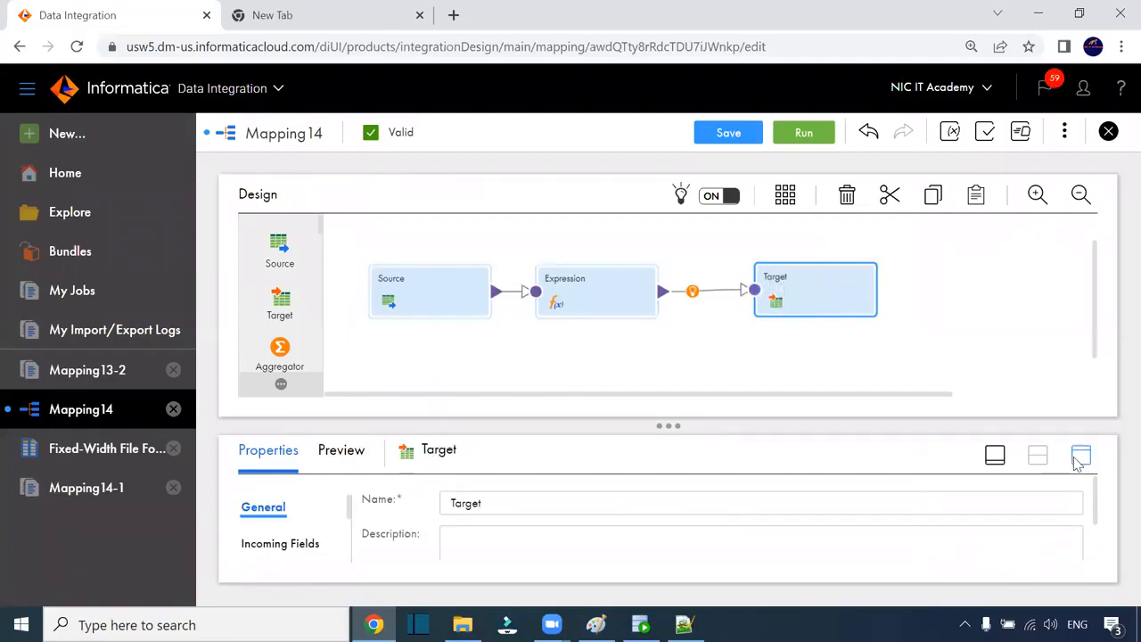
{"action": "left_click", "coordinate": [1078, 456]}
{"action": "left_click", "coordinate": [294, 395]}
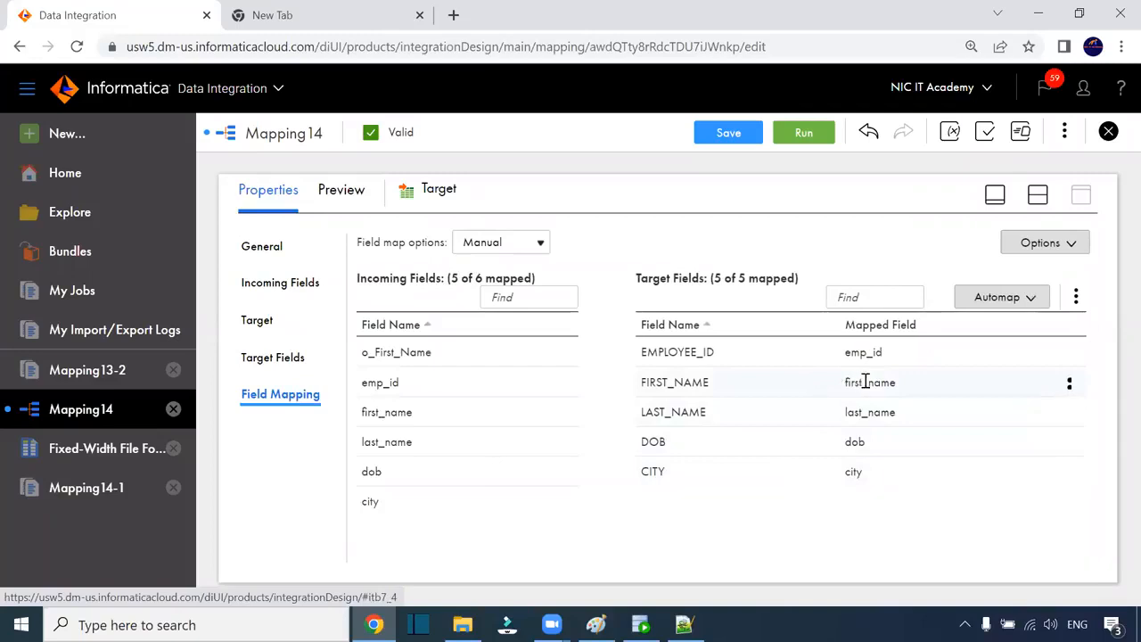
Step: Remap the Target's FIRST_NAME field from first_name to o_First_Name and save Mapping14
{"action": "left_click", "coordinate": [1068, 389]}
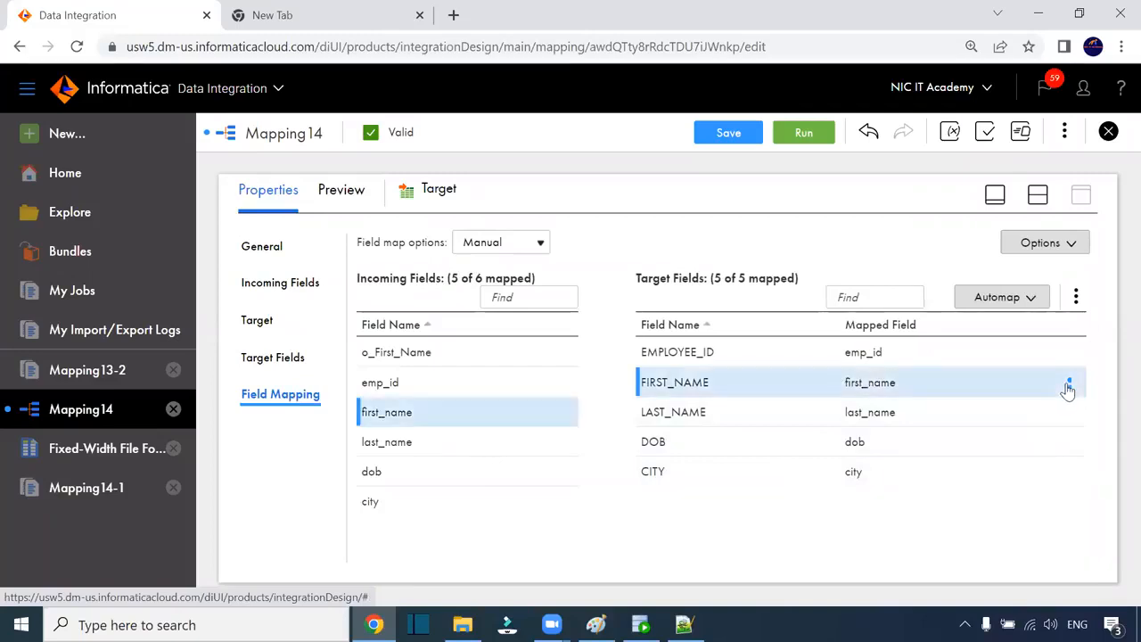
{"action": "left_click", "coordinate": [979, 416]}
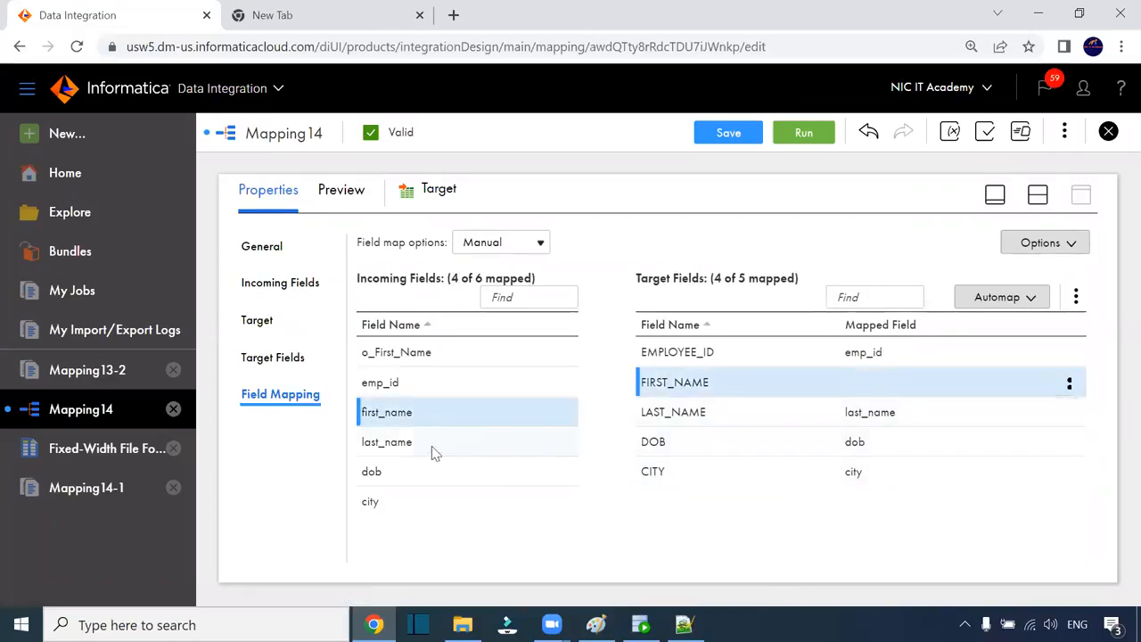
{"action": "left_click_drag", "start_coordinate": [395, 354], "coordinate": [827, 392]}
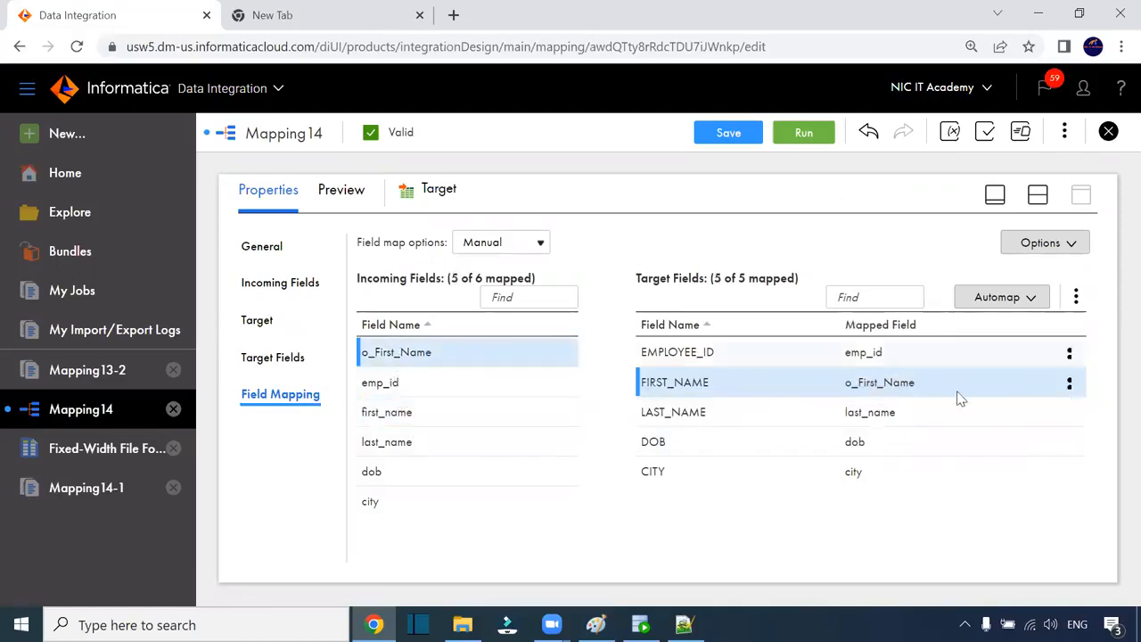
{"action": "mouse_move", "coordinate": [463, 356]}
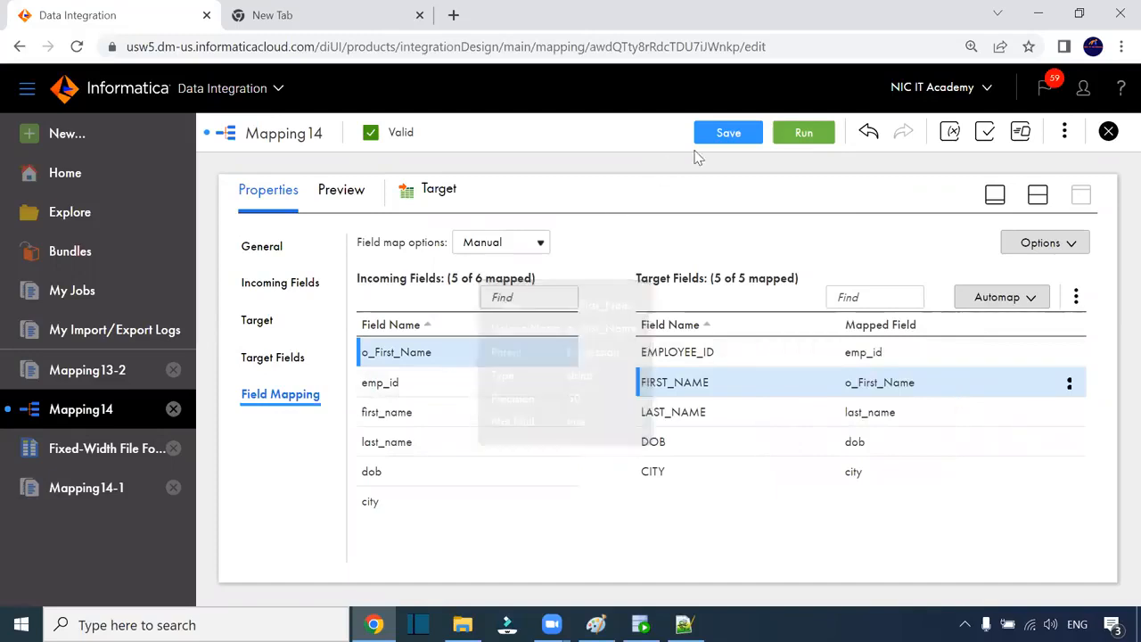
{"action": "left_click", "coordinate": [736, 133]}
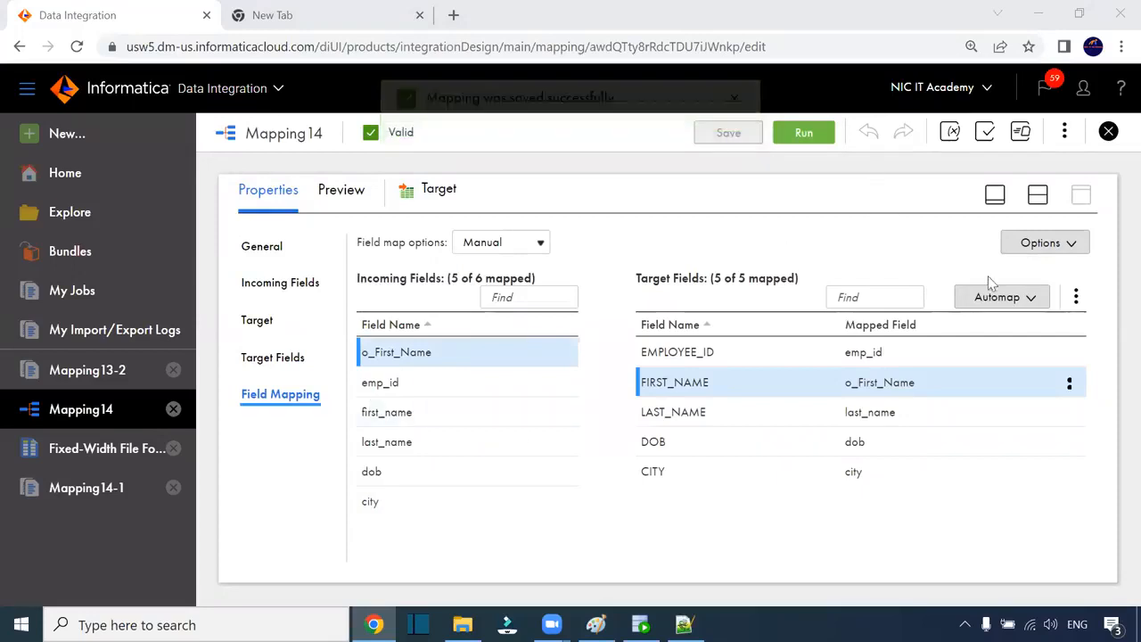
Step: Run Mapping14, confirm the Mapping14-2 job in My Jobs, and move to Oracle SQL Developer
{"action": "left_click", "coordinate": [803, 137]}
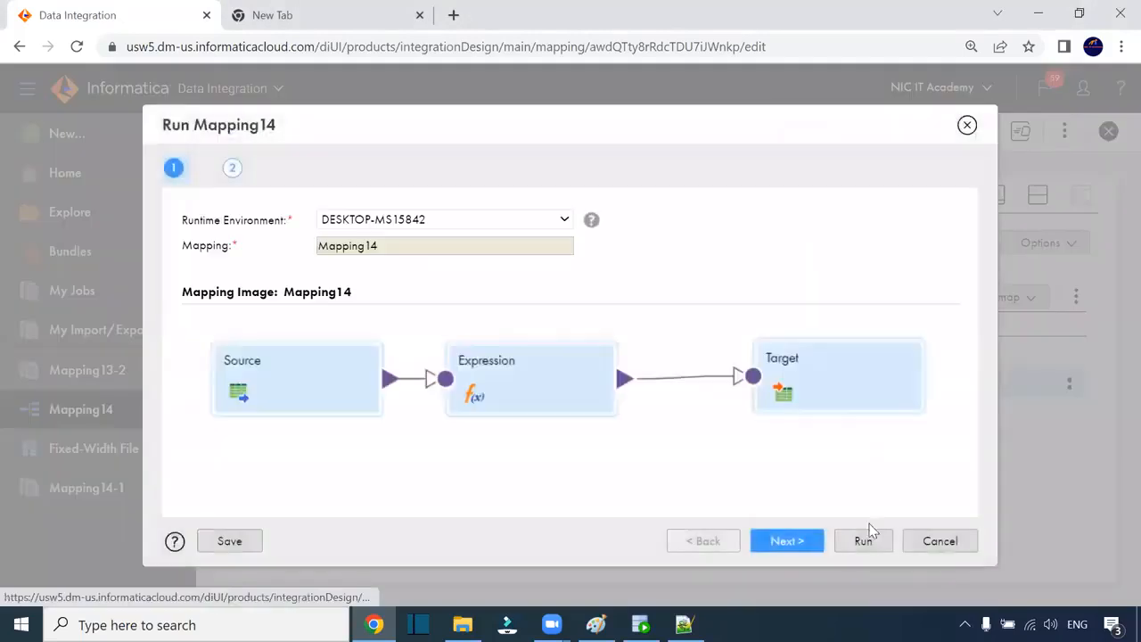
{"action": "left_click", "coordinate": [864, 540]}
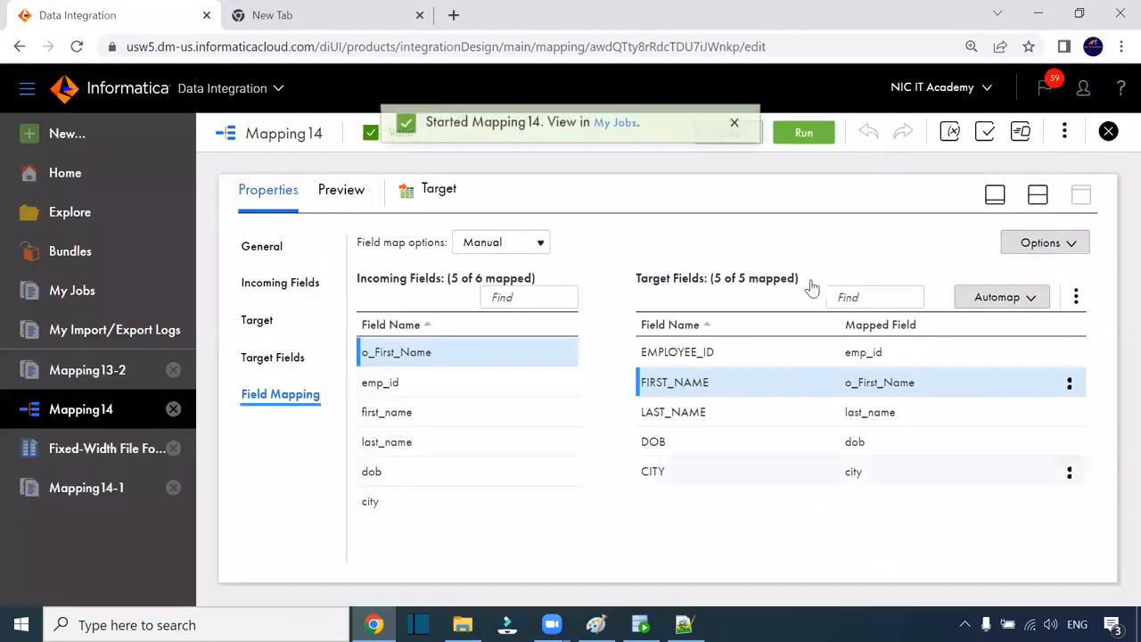
{"action": "left_click", "coordinate": [615, 131]}
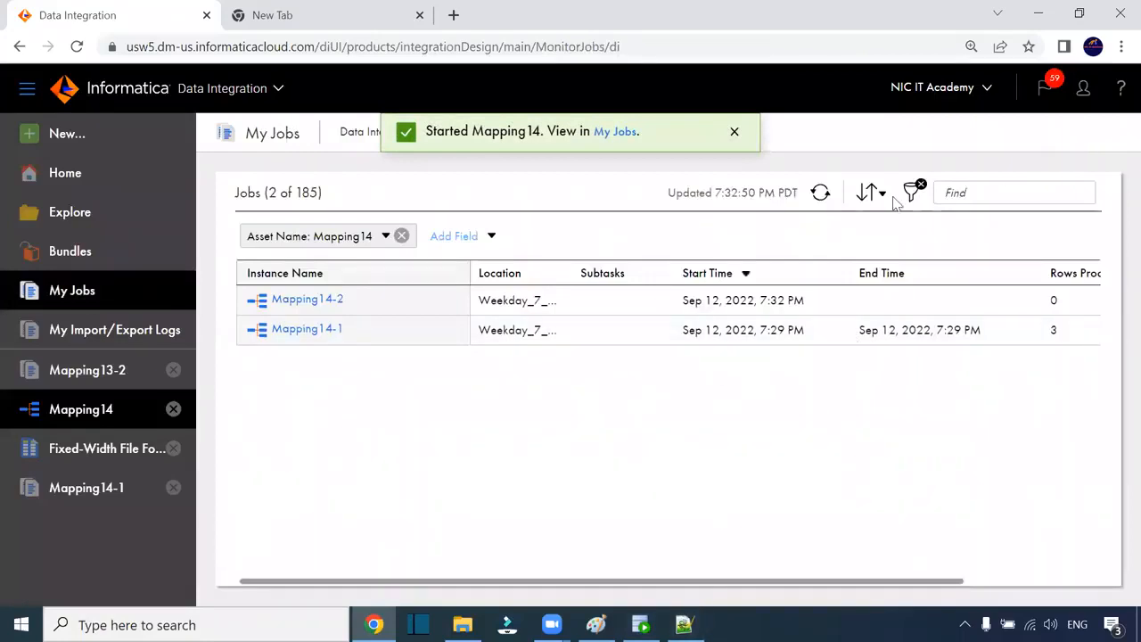
{"action": "left_click", "coordinate": [641, 624]}
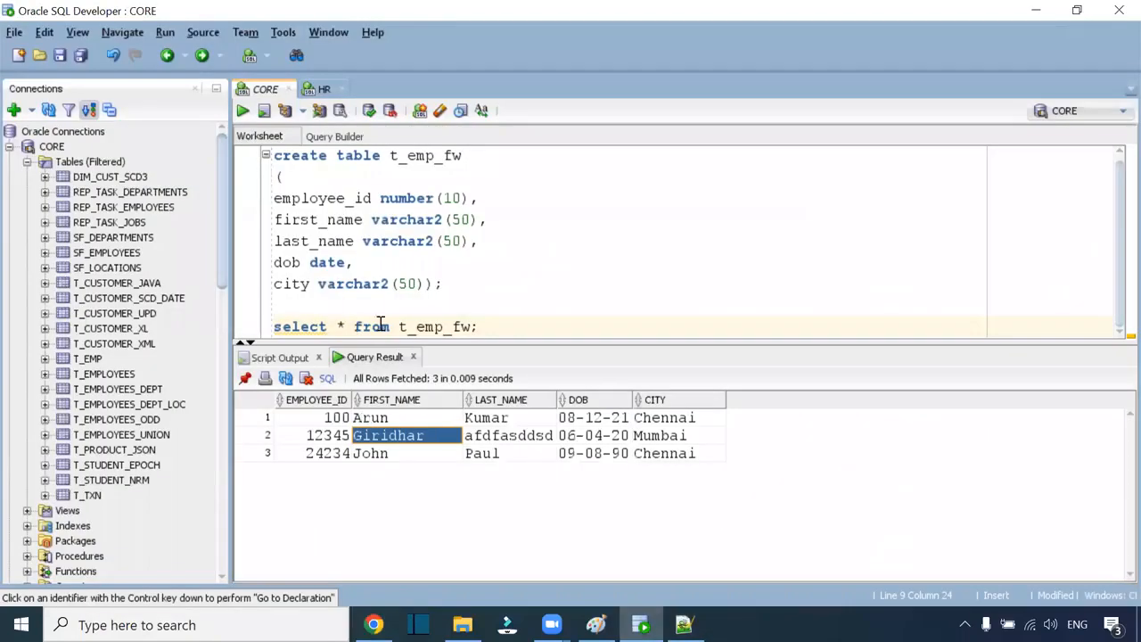
Step: Rerun the t_emp_fw query and check Arun's full FIRST_NAME value for trailing spaces
{"action": "key", "text": "ctrl+Return"}
{"action": "key", "text": "ctrl+Return"}
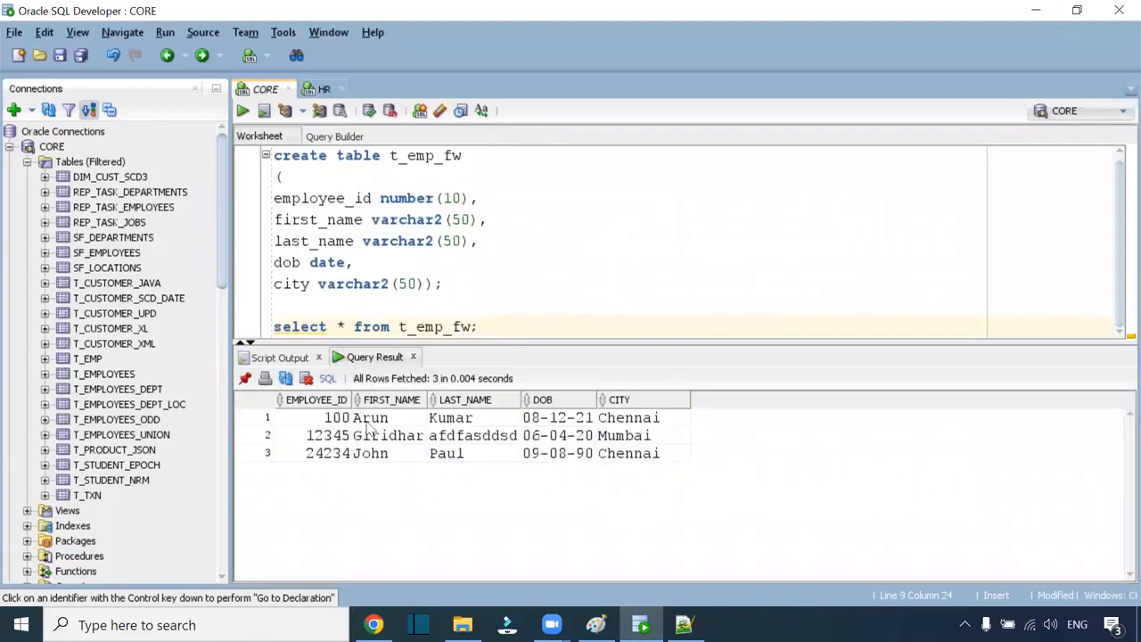
{"action": "left_click", "coordinate": [367, 424]}
{"action": "left_click", "coordinate": [416, 417]}
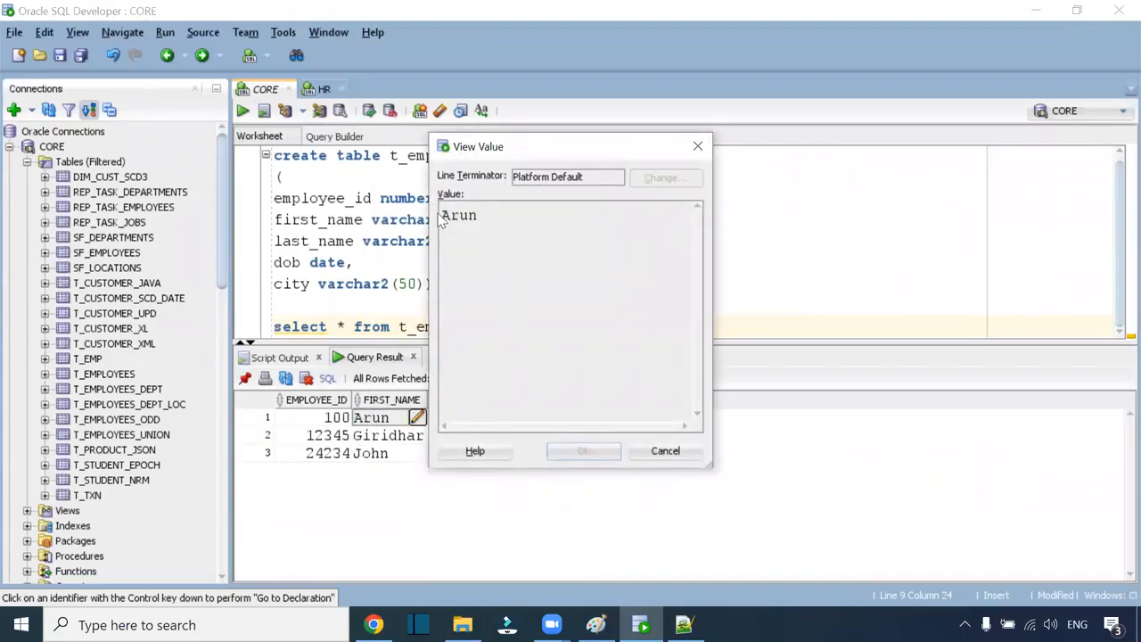
{"action": "left_click_drag", "start_coordinate": [442, 216], "coordinate": [495, 223]}
{"action": "left_click", "coordinate": [665, 450]}
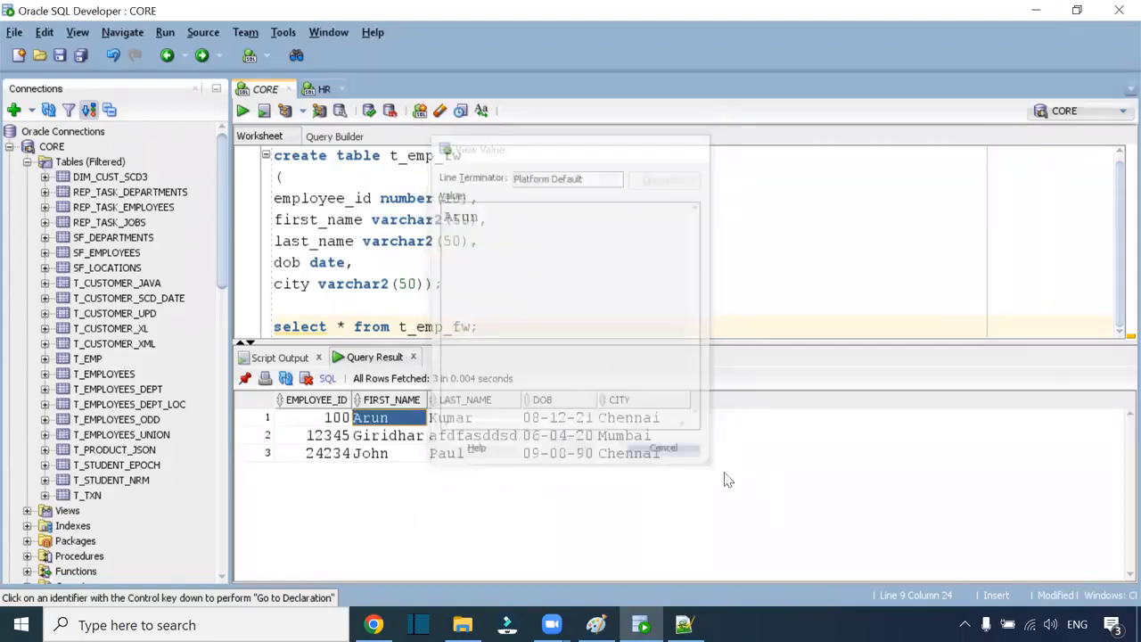
Step: Check the Mapping14-2 job details from the jobs list, then reopen the Mapping14 editor
{"action": "left_click", "coordinate": [373, 624]}
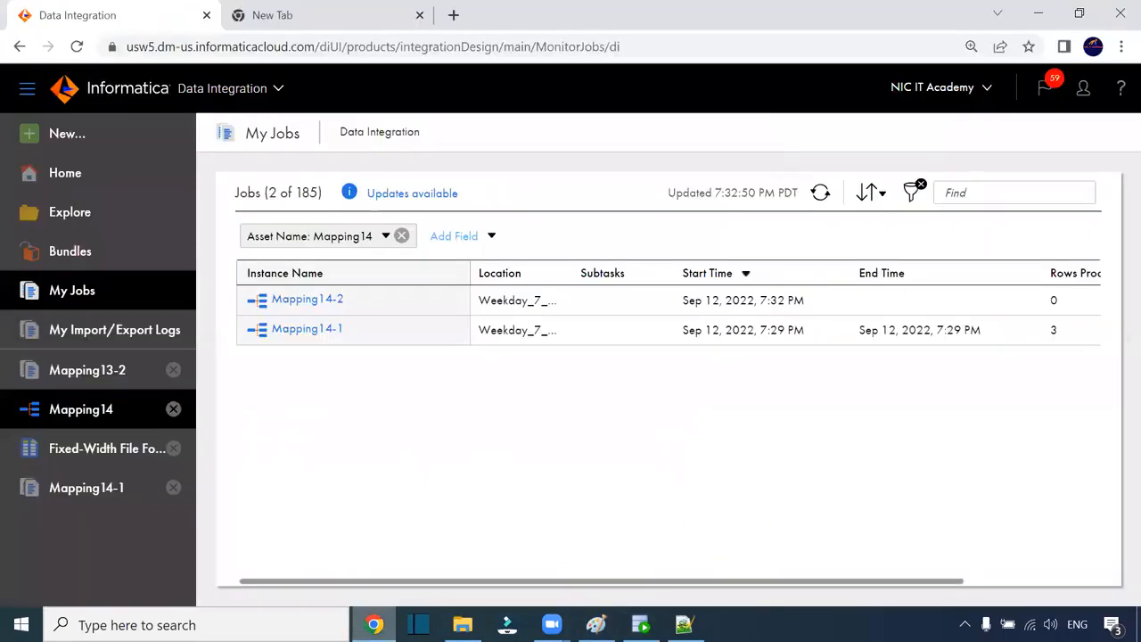
{"action": "left_click", "coordinate": [331, 301]}
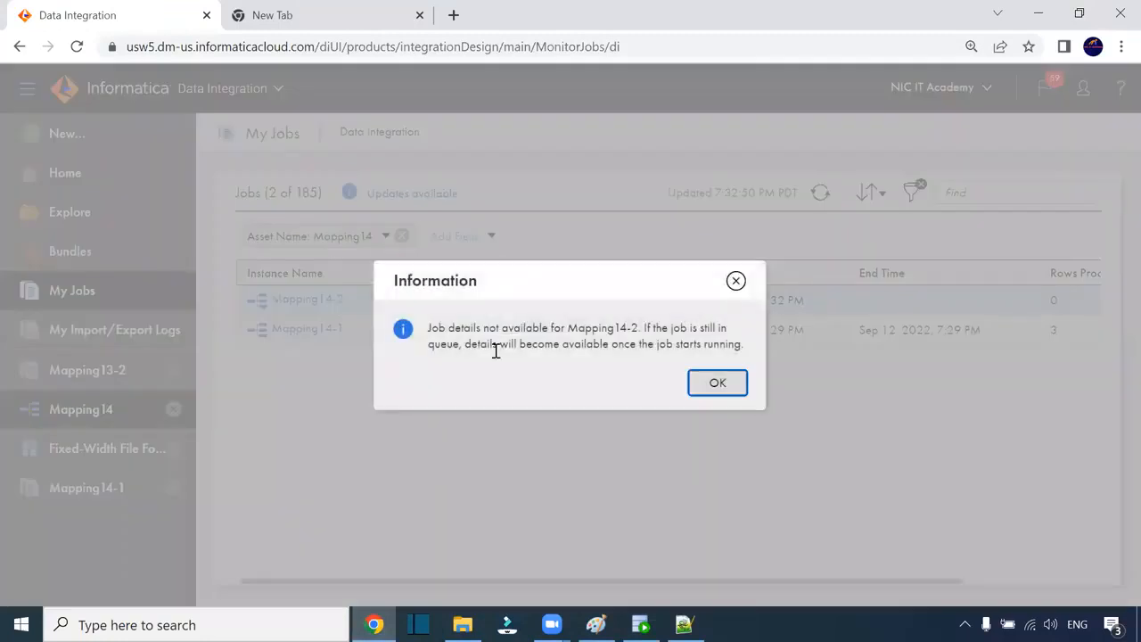
{"action": "left_click", "coordinate": [718, 383]}
{"action": "left_click", "coordinate": [327, 300]}
{"action": "left_click", "coordinate": [717, 382]}
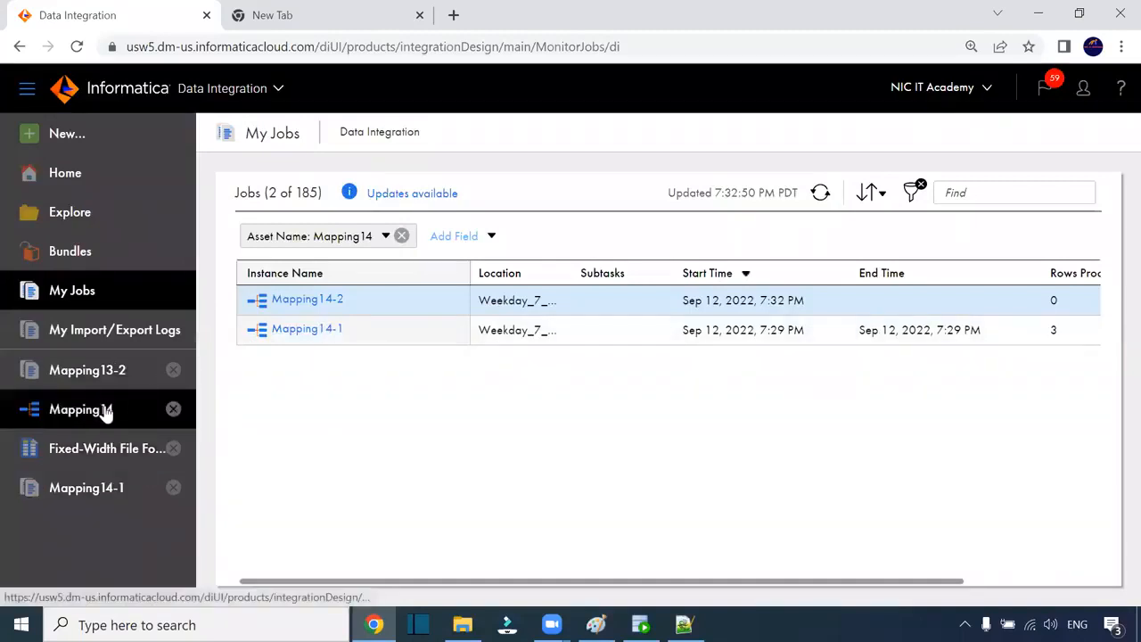
{"action": "left_click", "coordinate": [105, 411]}
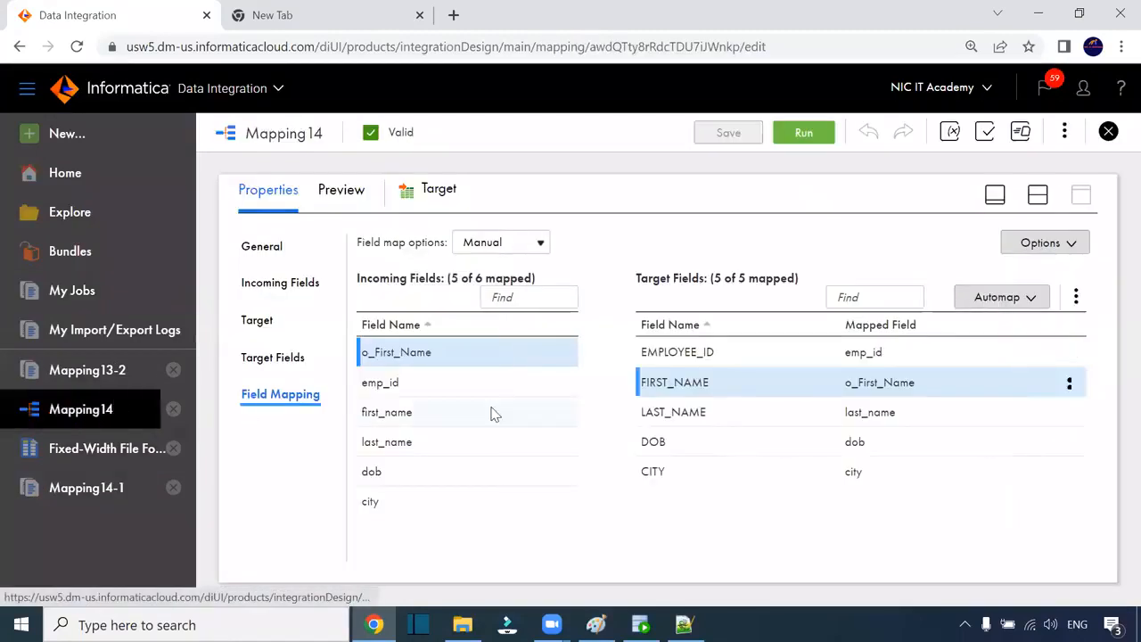
Step: Use the split layout and align the Source, Expression and Target nodes in one row
{"action": "left_click", "coordinate": [1038, 200]}
{"action": "left_click_drag", "start_coordinate": [448, 298], "coordinate": [425, 291]}
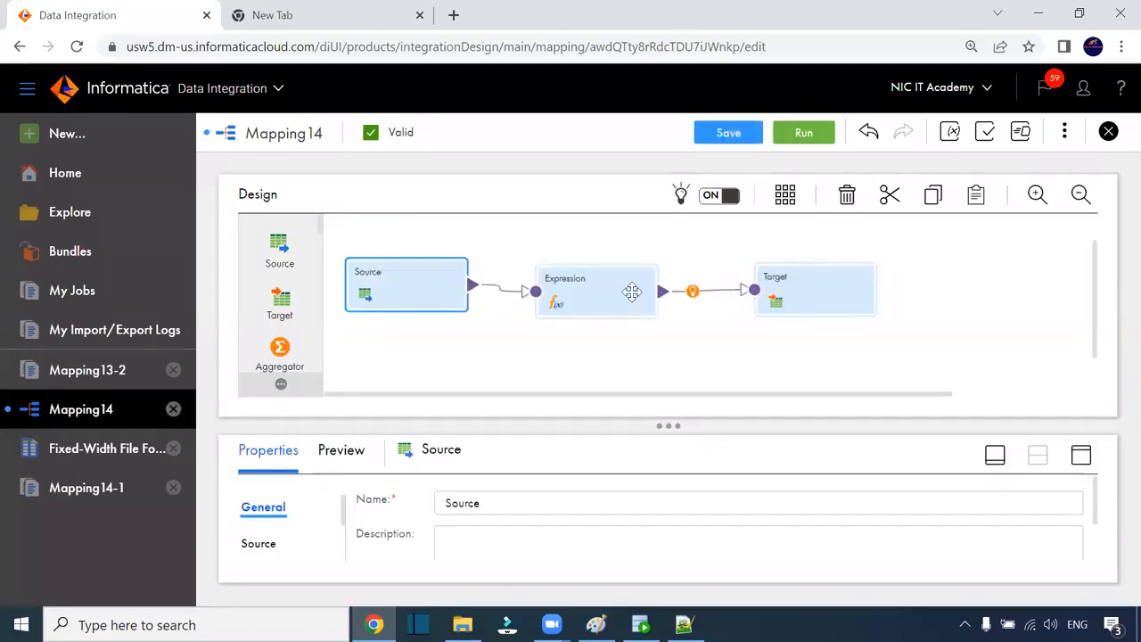
{"action": "left_click_drag", "start_coordinate": [626, 293], "coordinate": [635, 285]}
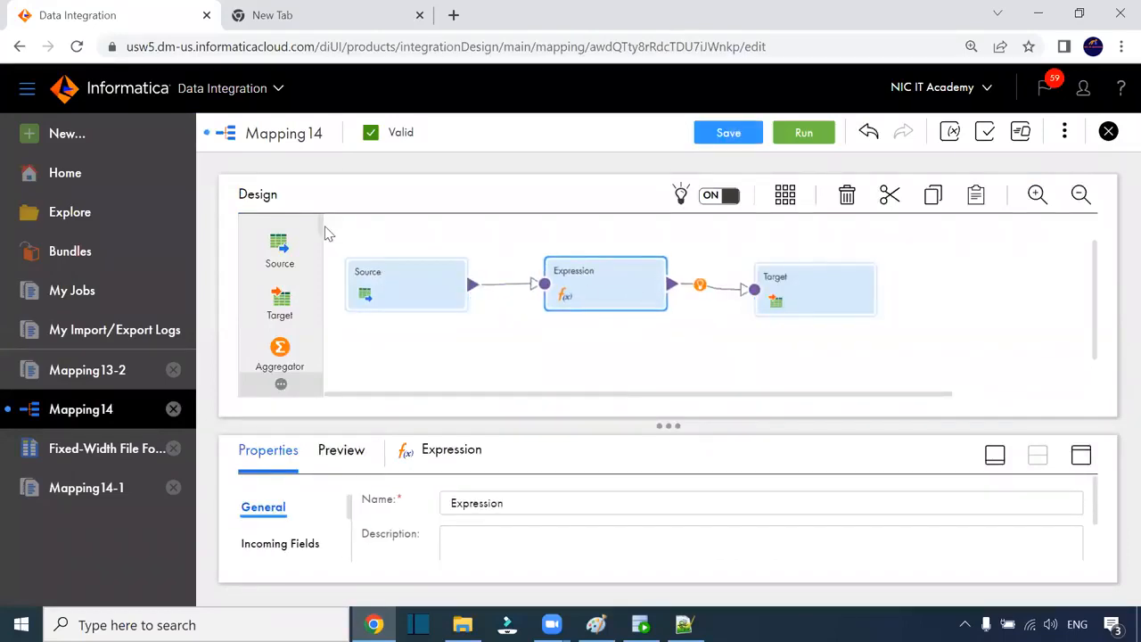
{"action": "mouse_move", "coordinate": [321, 223]}
{"action": "left_mouse_down"}
{"action": "mouse_move", "coordinate": [321, 342]}
{"action": "mouse_move", "coordinate": [318, 222]}
{"action": "left_mouse_up"}
{"action": "left_click", "coordinate": [679, 300]}
{"action": "left_click_drag", "start_coordinate": [790, 298], "coordinate": [799, 293]}
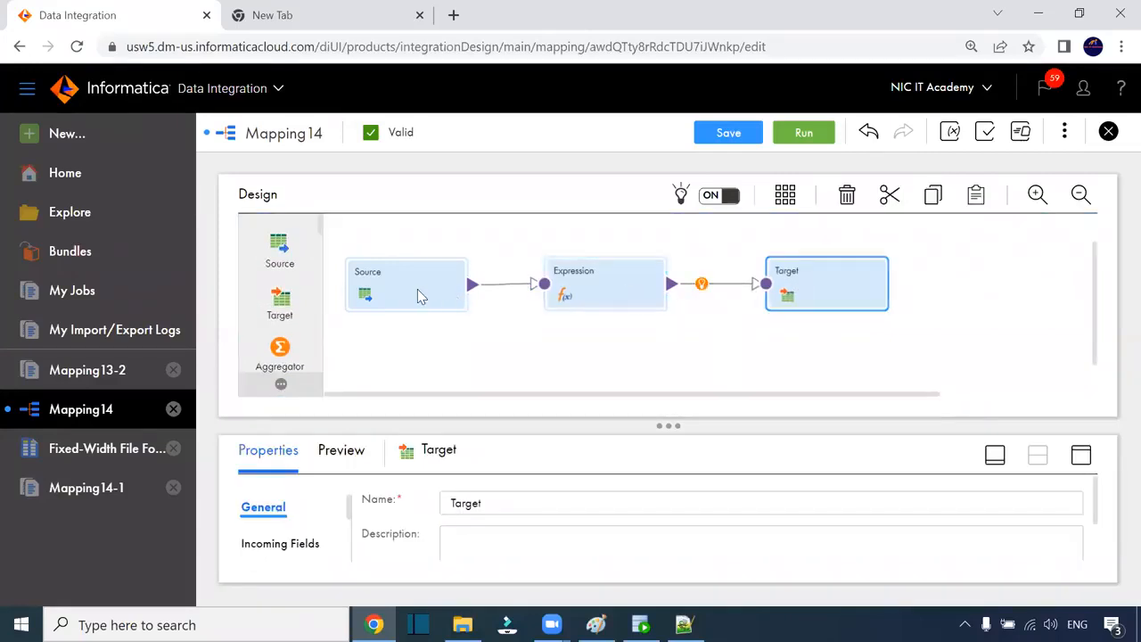
Step: Select the Expression transformation and expand its properties panel to full size
{"action": "left_click", "coordinate": [417, 288]}
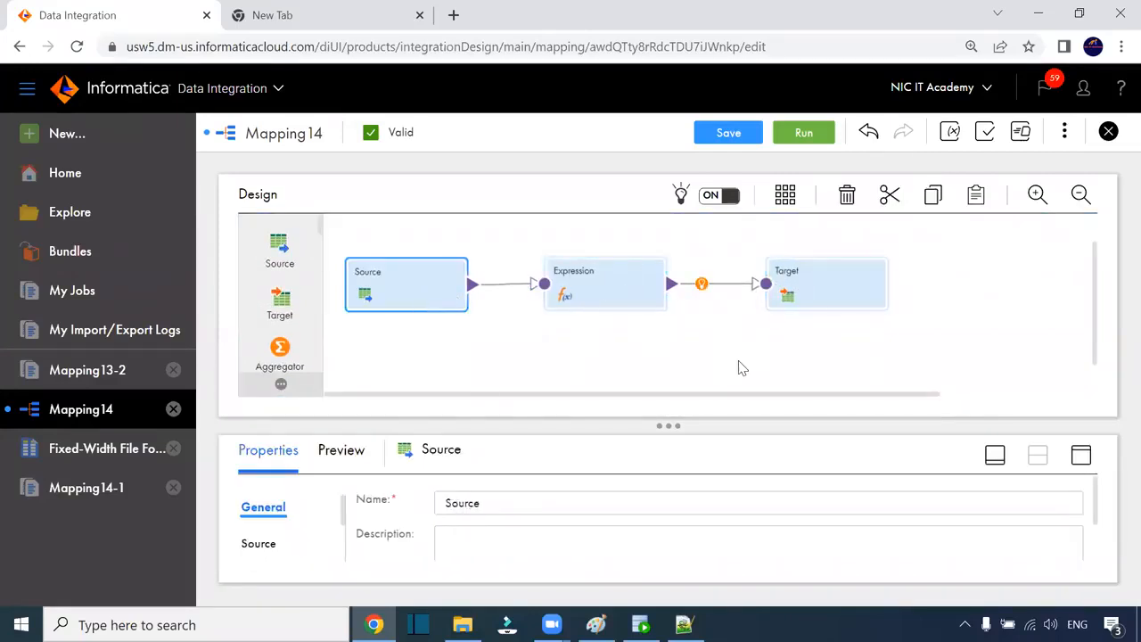
{"action": "left_click", "coordinate": [571, 278]}
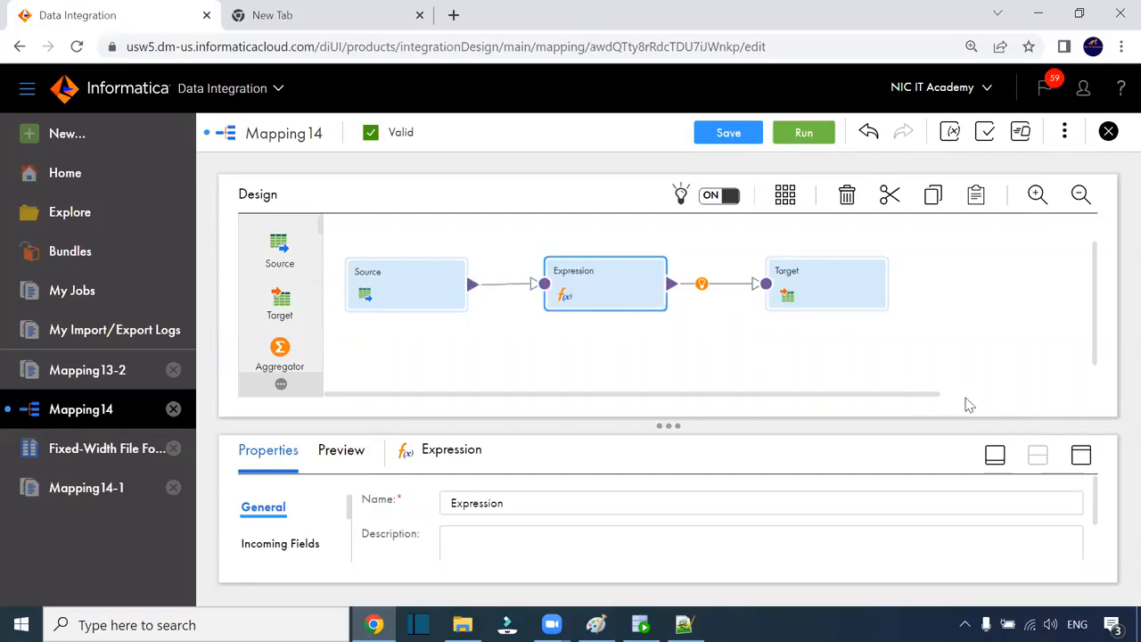
{"action": "left_click", "coordinate": [1081, 456]}
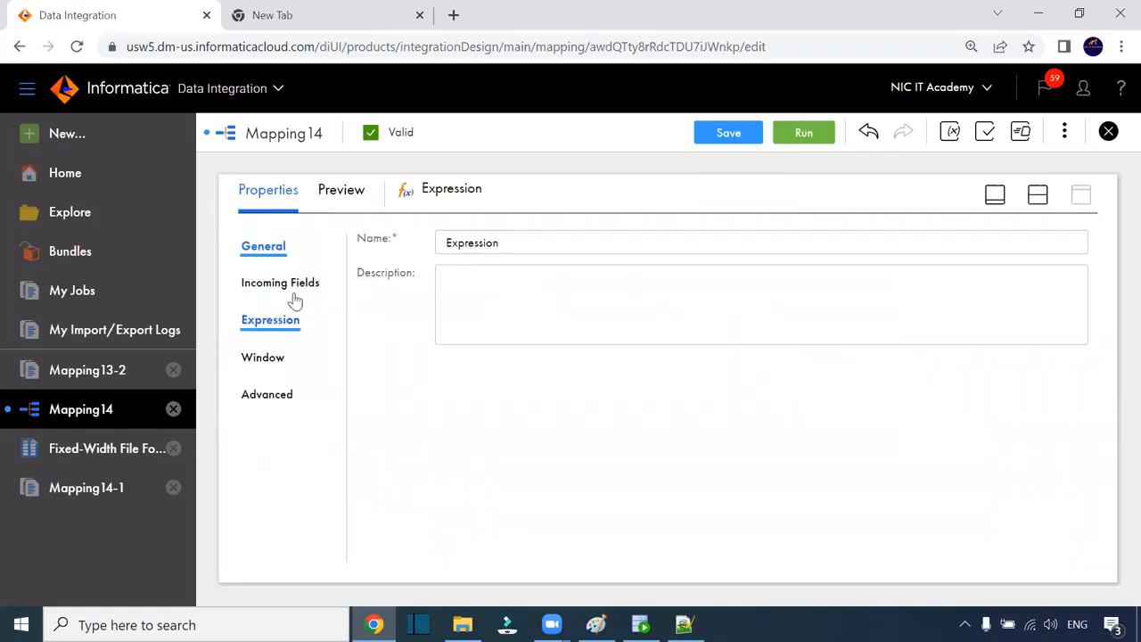
Step: Add a new Expression output field named o_Last_name with precision 50
{"action": "left_click", "coordinate": [270, 321]}
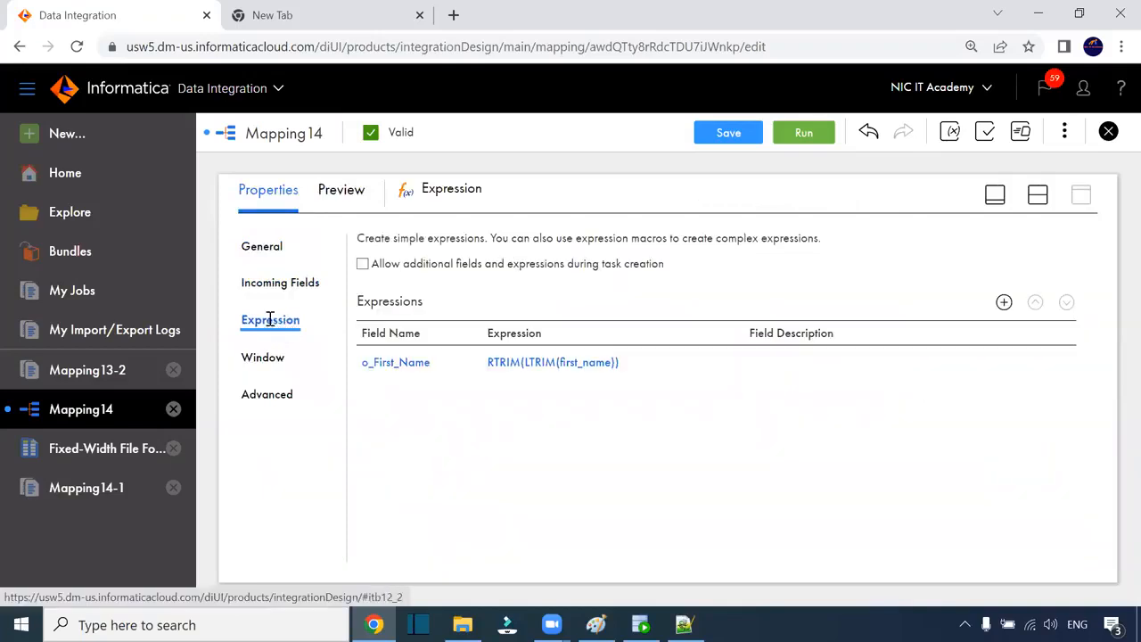
{"action": "left_click", "coordinate": [1004, 304]}
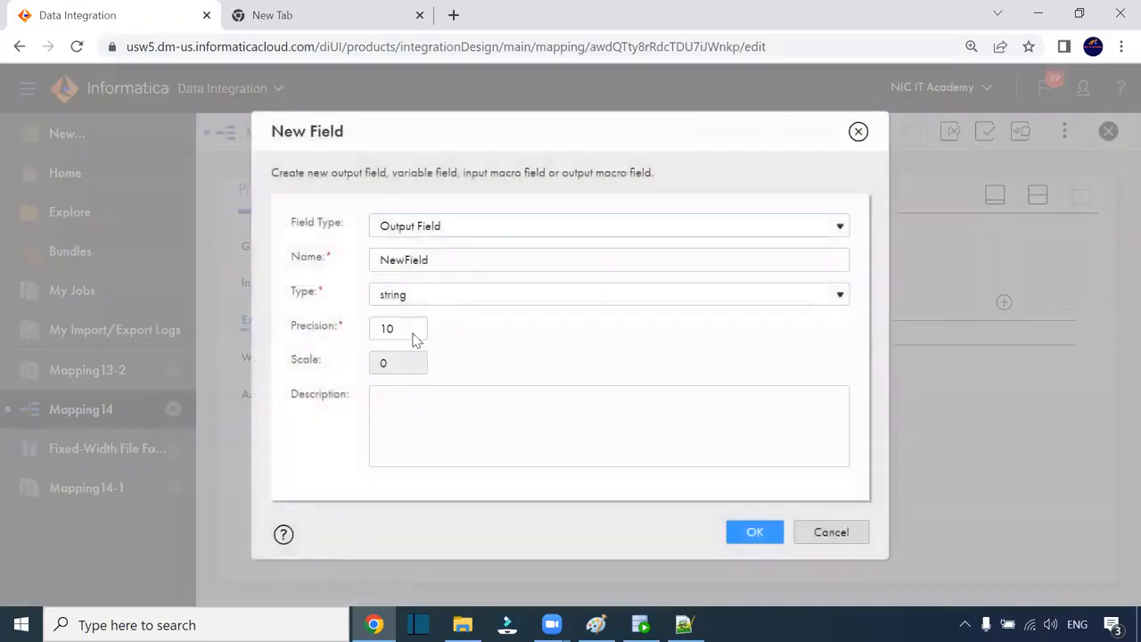
{"action": "left_click_drag", "start_coordinate": [445, 259], "coordinate": [374, 257]}
{"action": "type", "text": "o"}
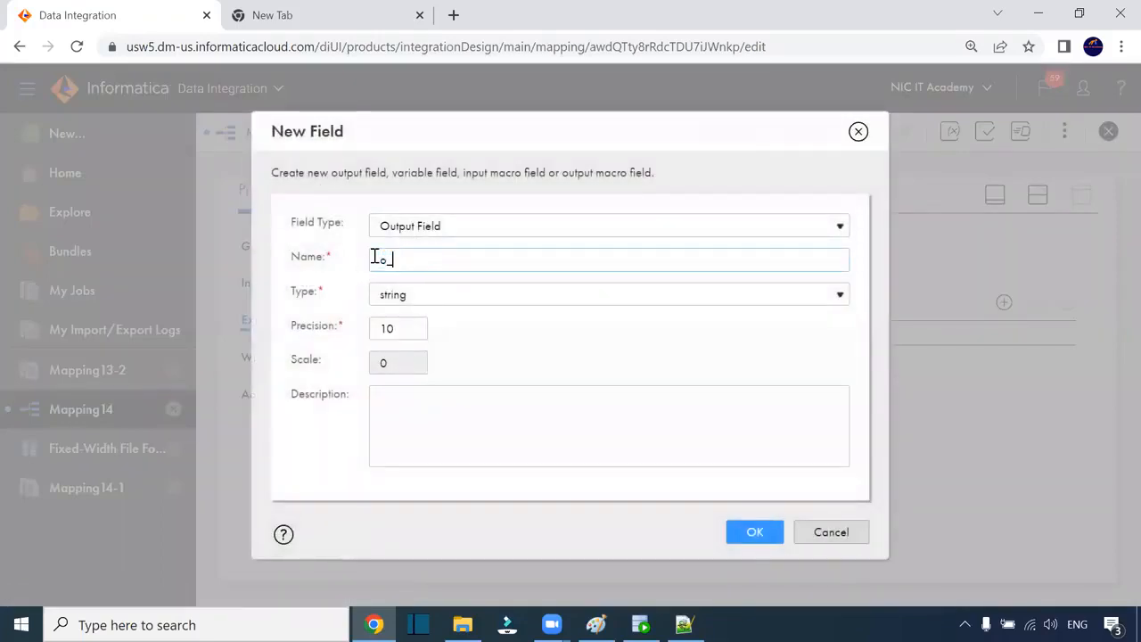
{"action": "type", "text": "_Last_name"}
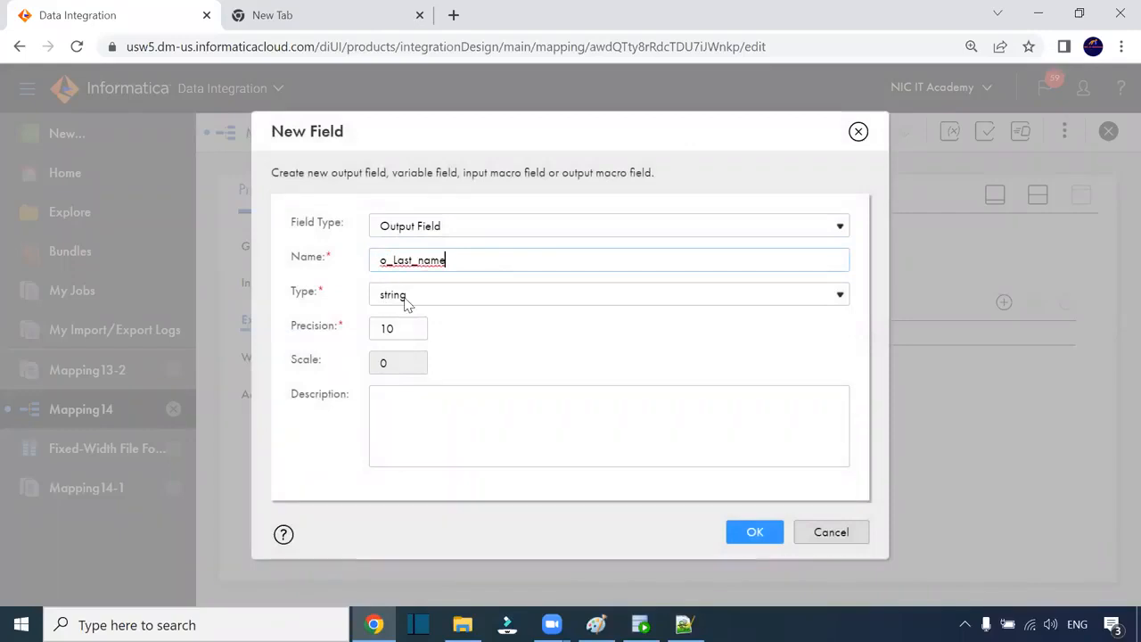
{"action": "left_click_drag", "start_coordinate": [406, 327], "coordinate": [376, 328]}
{"action": "type", "text": "50"}
{"action": "left_click", "coordinate": [751, 535]}
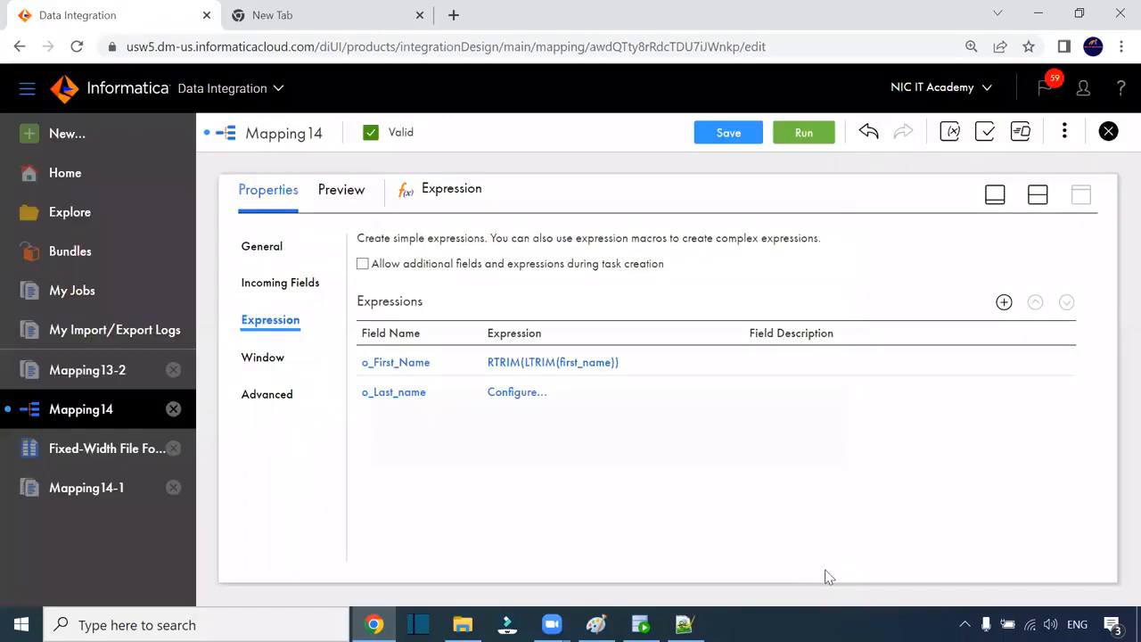
Step: Set o_Last_name's expression to RTRIM(LTRIM(last_name)), adapted from o_First_Name's, and validate it
{"action": "left_click", "coordinate": [517, 393]}
{"action": "left_click", "coordinate": [971, 104]}
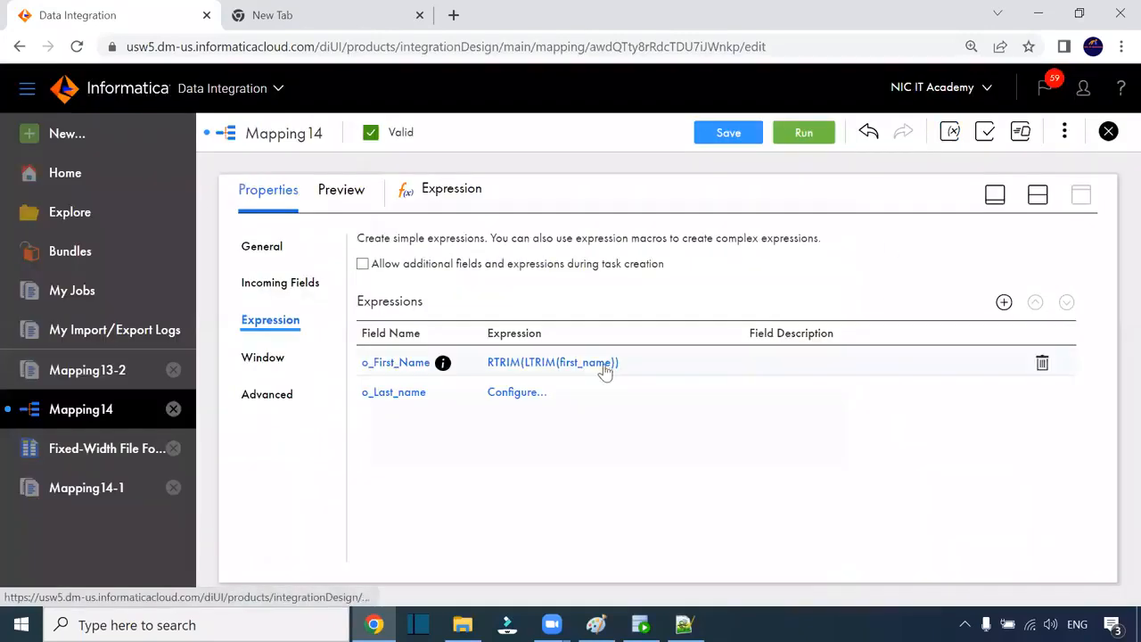
{"action": "left_click", "coordinate": [606, 362]}
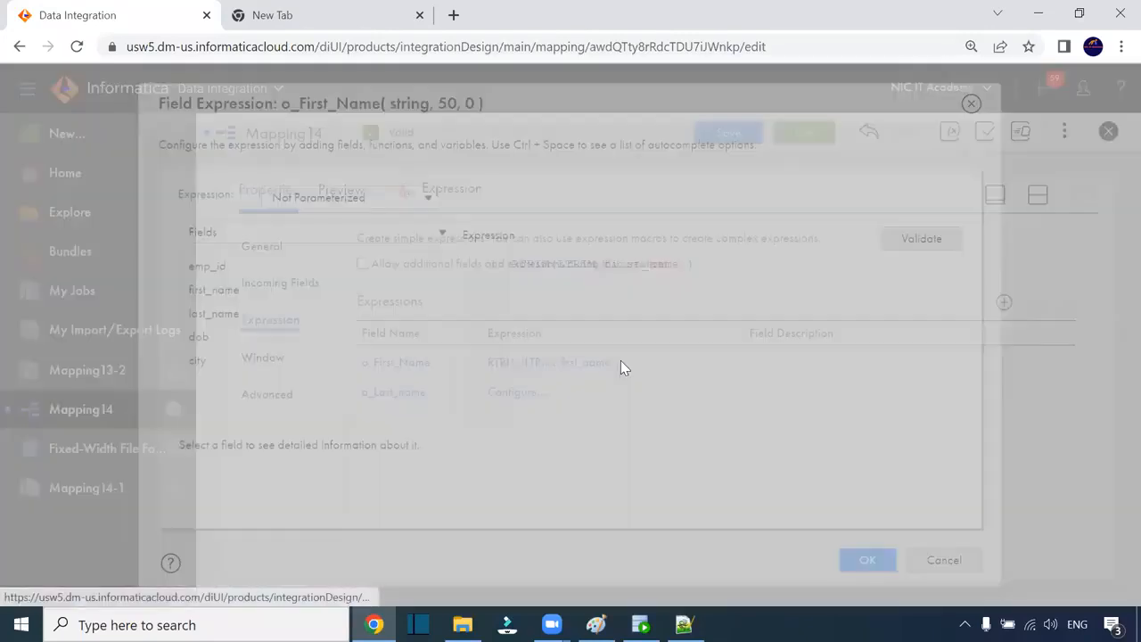
{"action": "left_click_drag", "start_coordinate": [710, 265], "coordinate": [488, 264]}
{"action": "key", "text": "ctrl+c"}
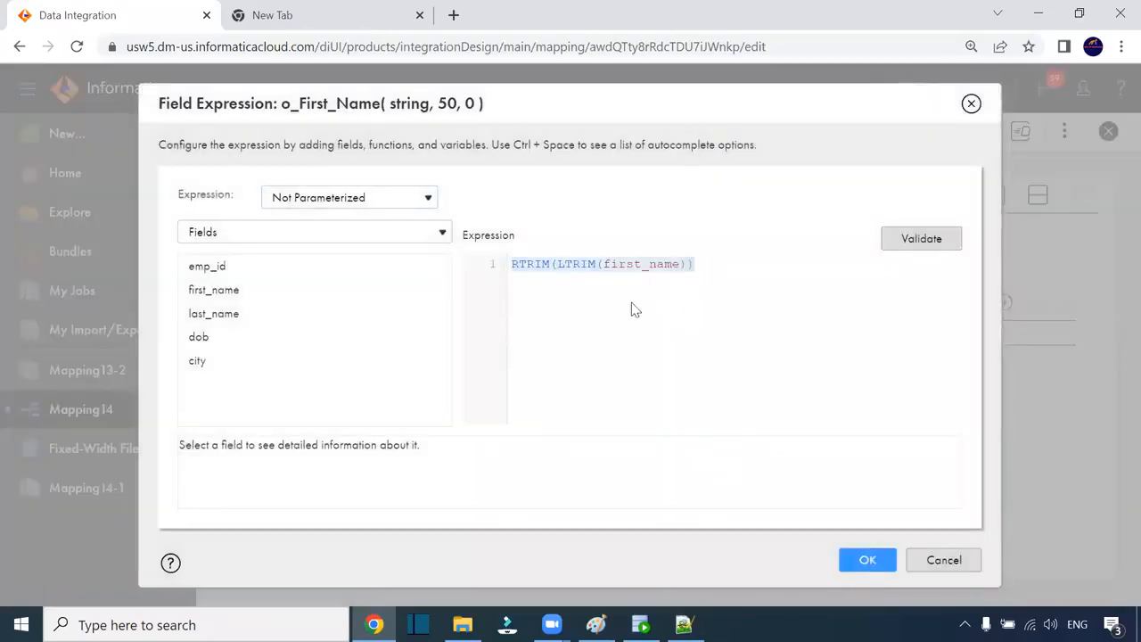
{"action": "left_click", "coordinate": [943, 560]}
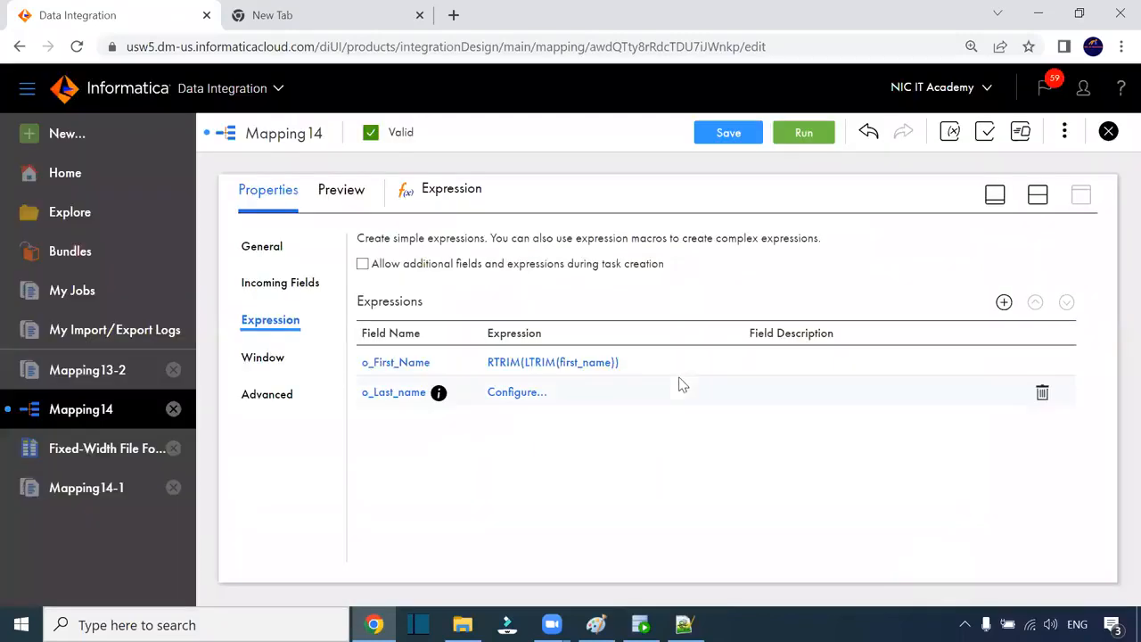
{"action": "left_click", "coordinate": [517, 393]}
{"action": "key", "text": "ctrl+v"}
{"action": "left_click_drag", "start_coordinate": [680, 265], "coordinate": [604, 264]}
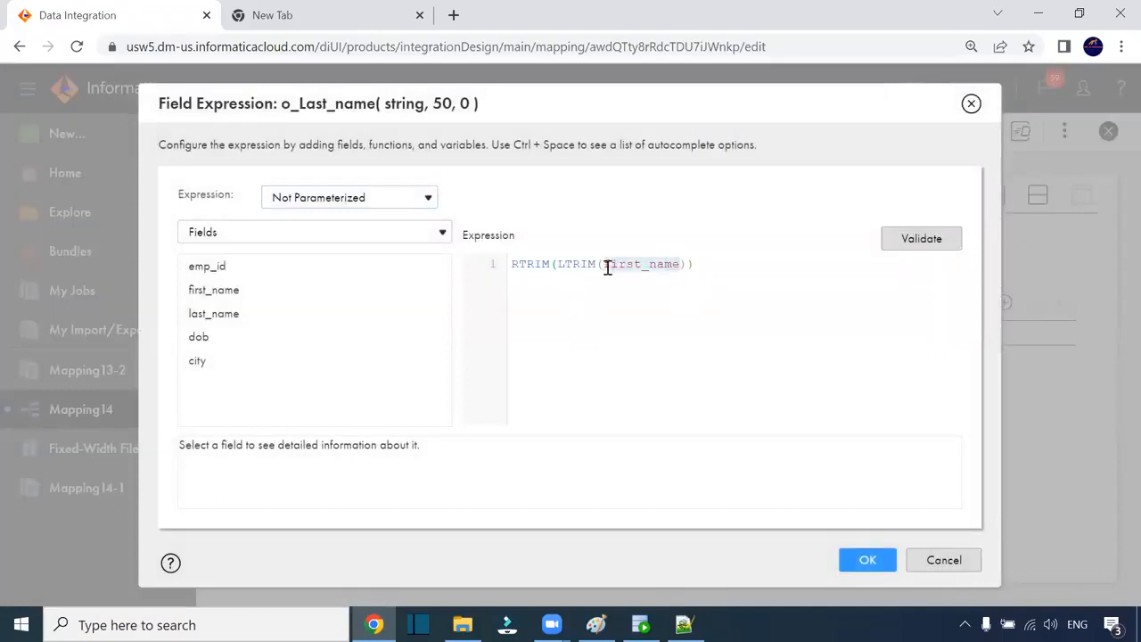
{"action": "left_click", "coordinate": [421, 315]}
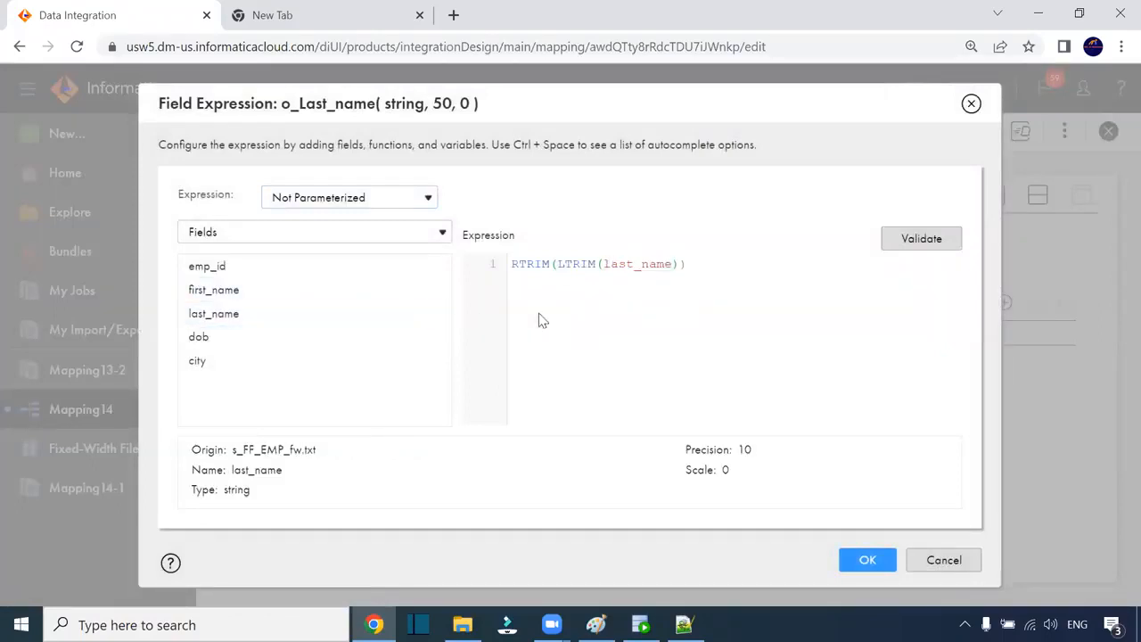
{"action": "left_click", "coordinate": [902, 239]}
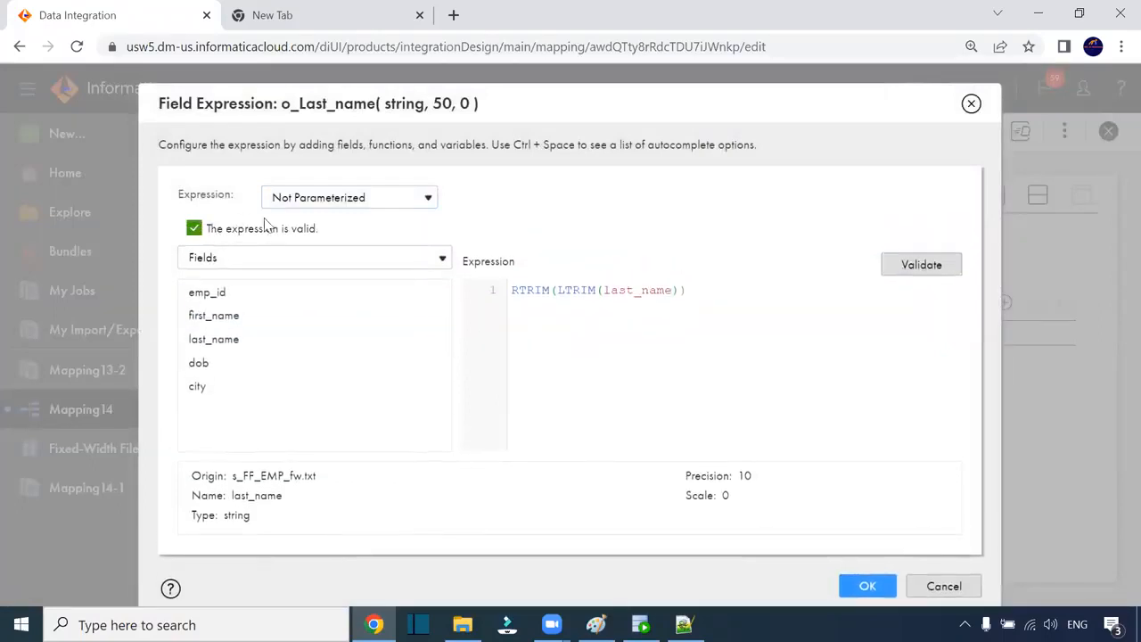
{"action": "left_click", "coordinate": [846, 586]}
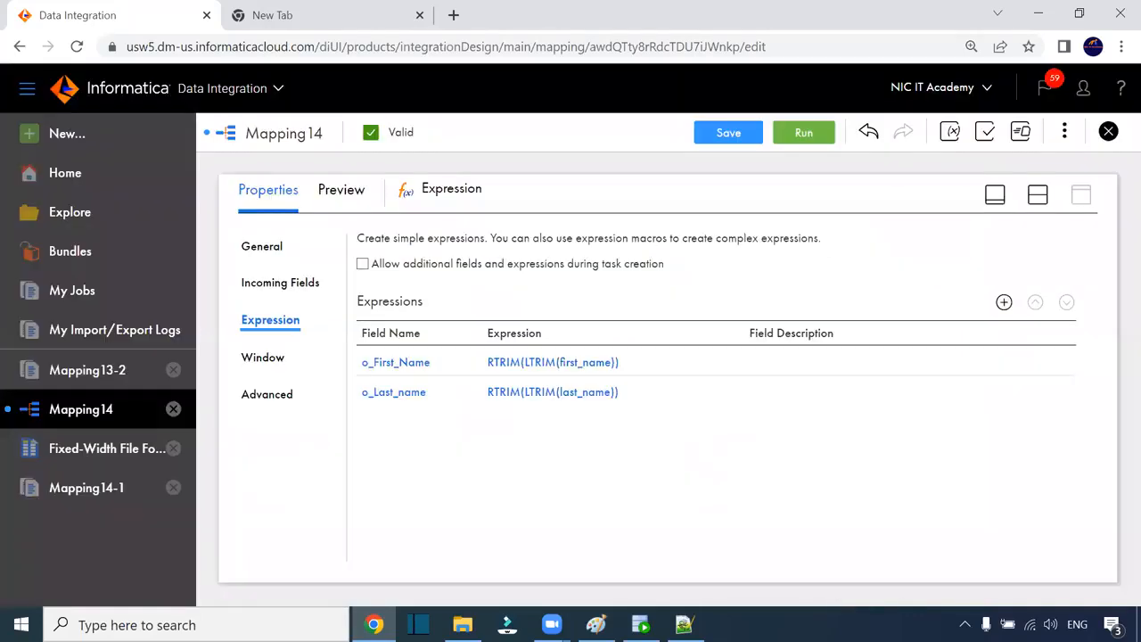
Step: Save Mapping14 and open the Target's Field Mapping in an expanded properties panel
{"action": "left_click", "coordinate": [723, 134]}
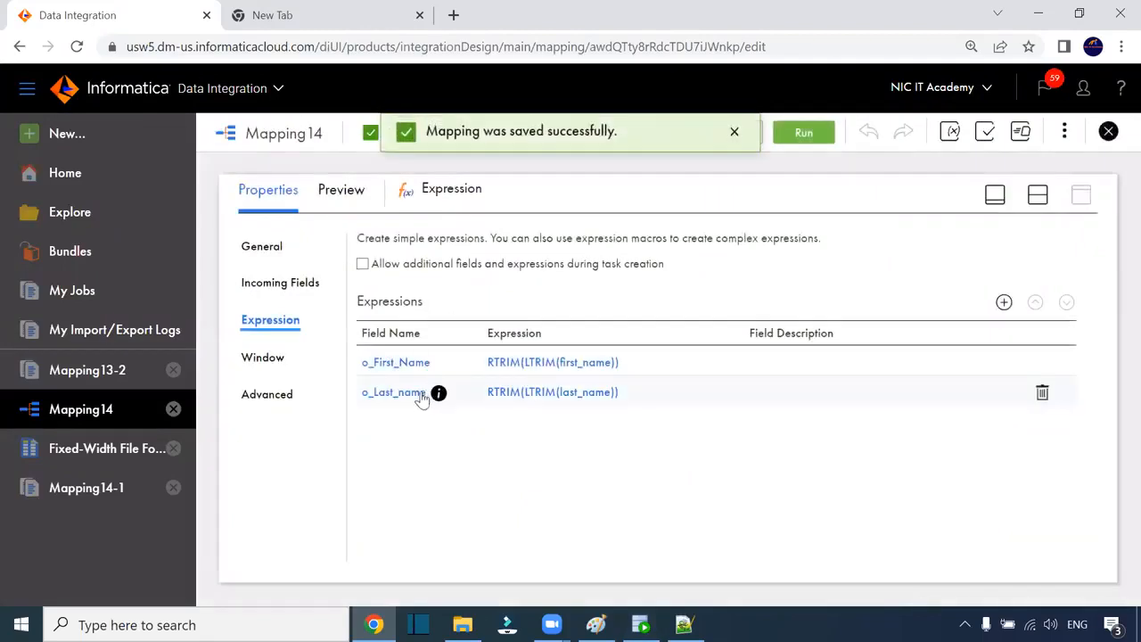
{"action": "left_click", "coordinate": [1038, 196]}
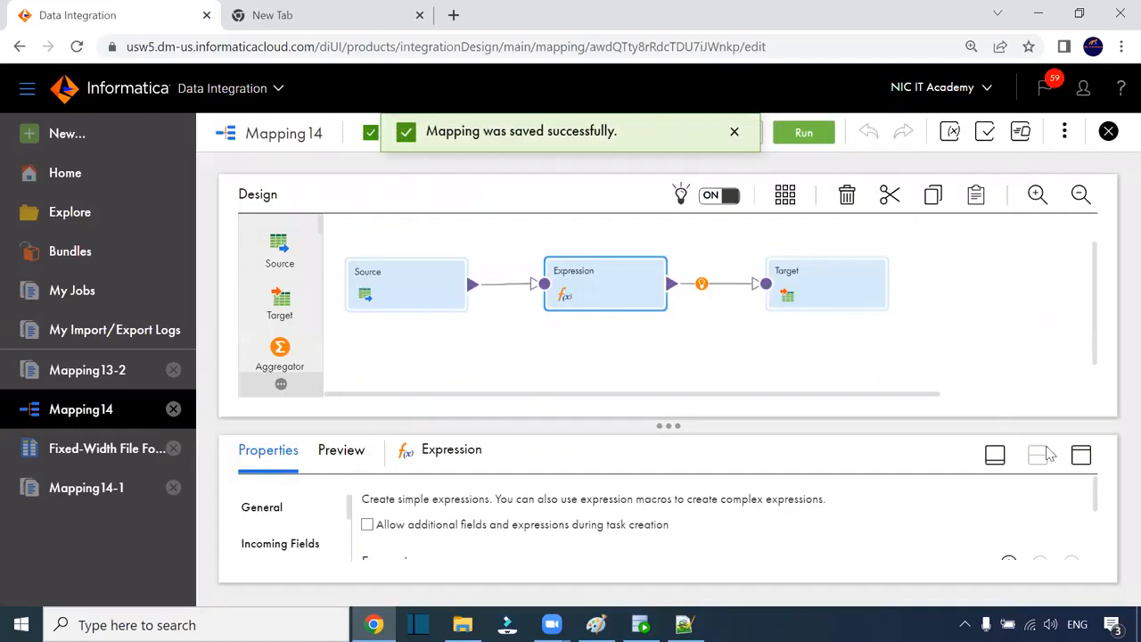
{"action": "left_click", "coordinate": [1080, 454]}
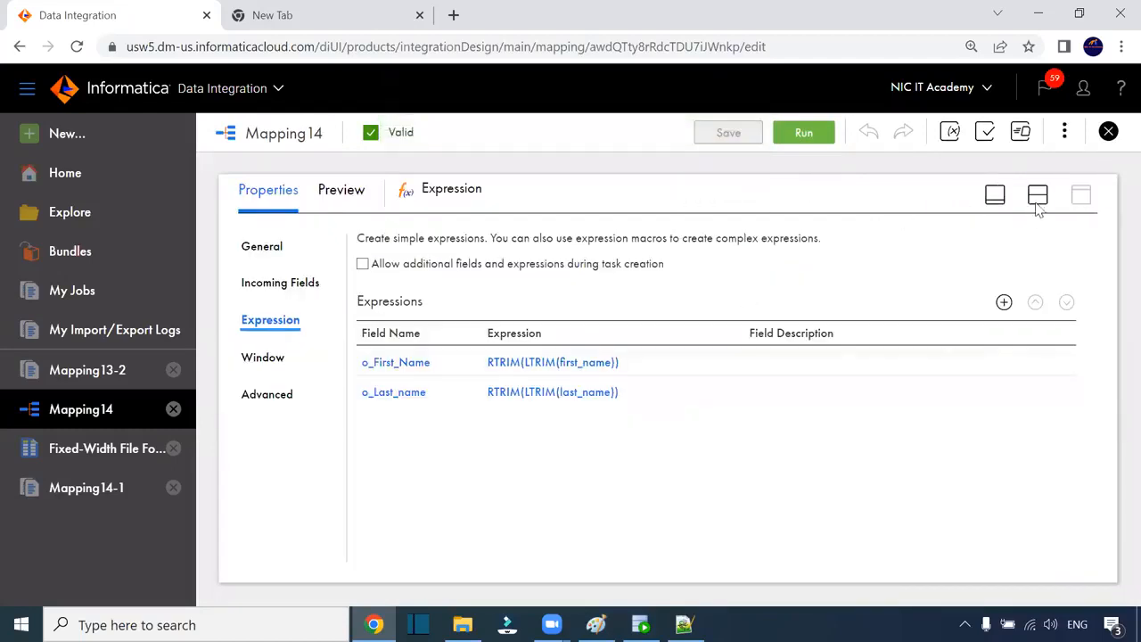
{"action": "left_click", "coordinate": [1037, 194]}
{"action": "left_click", "coordinate": [828, 282]}
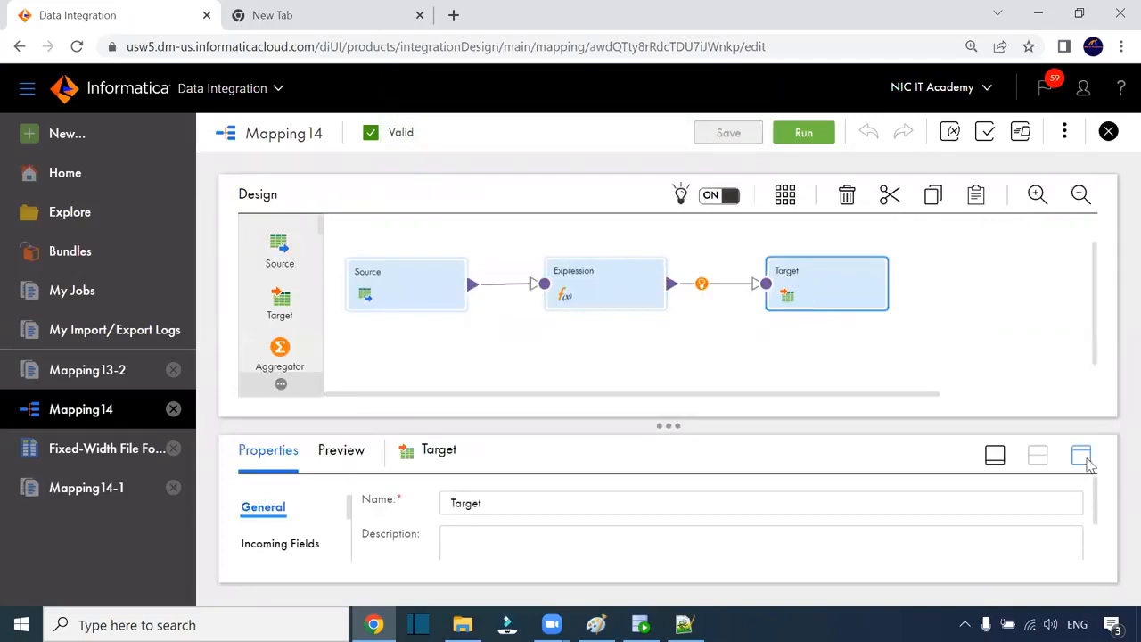
{"action": "left_click", "coordinate": [1080, 454]}
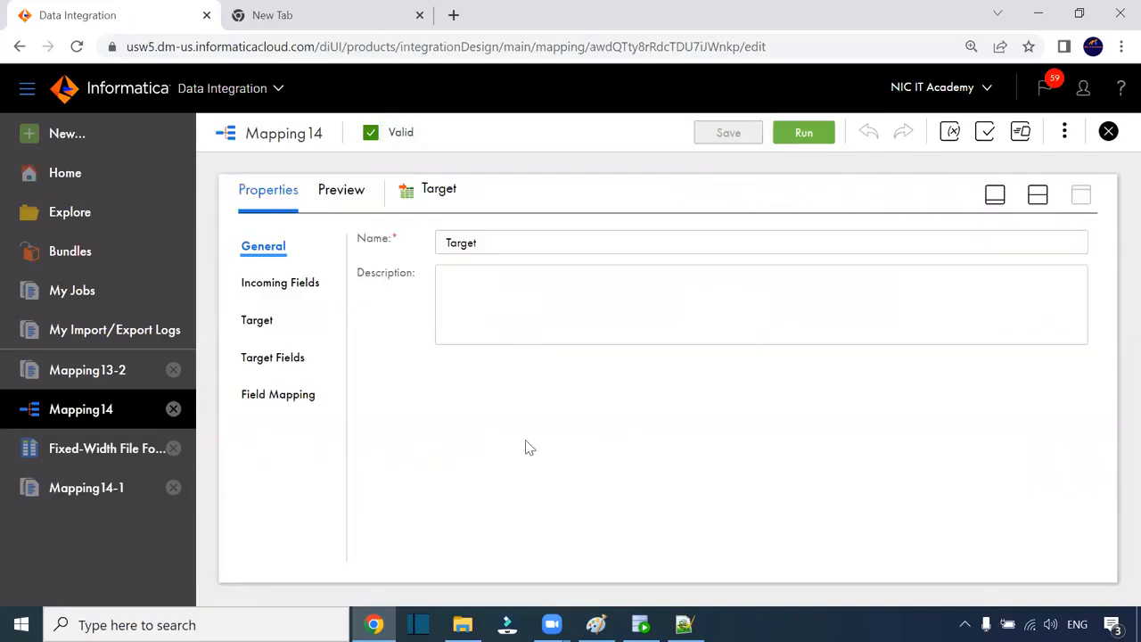
{"action": "left_click", "coordinate": [301, 403]}
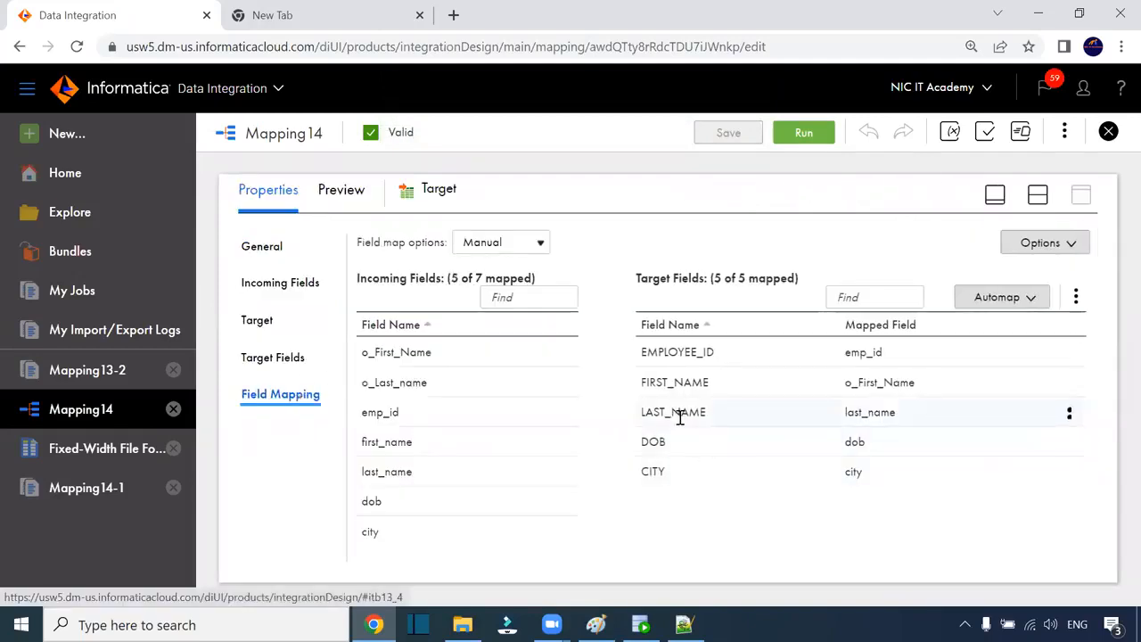
Step: Remap the Target's LAST_NAME from last_name to o_Last_name and save the mapping
{"action": "left_click_drag", "start_coordinate": [895, 415], "coordinate": [843, 414]}
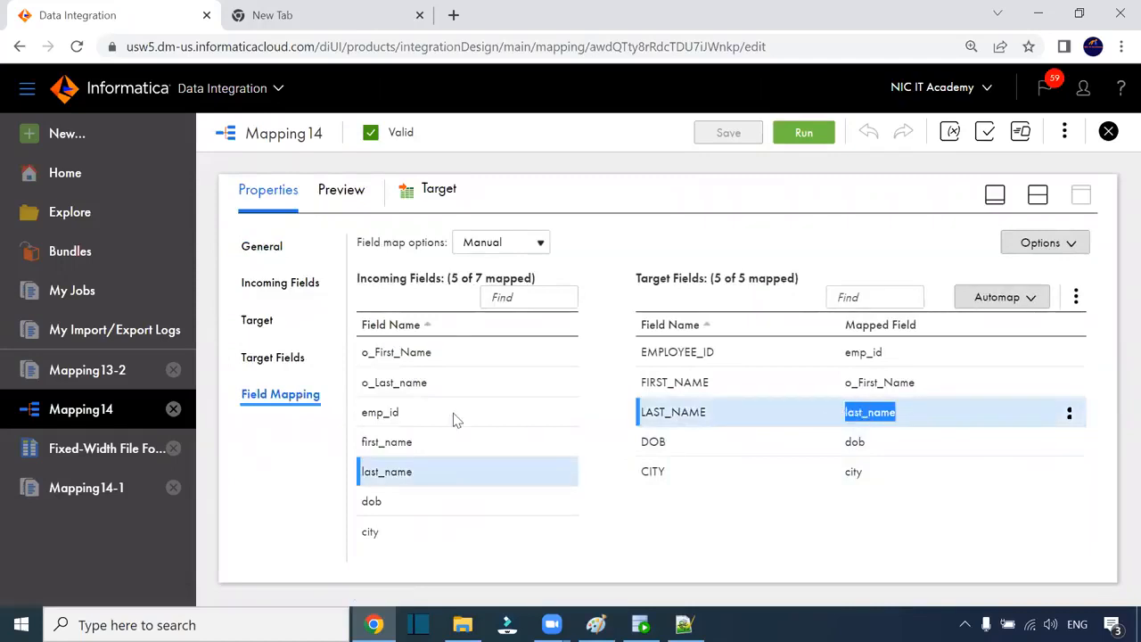
{"action": "left_click", "coordinate": [423, 382]}
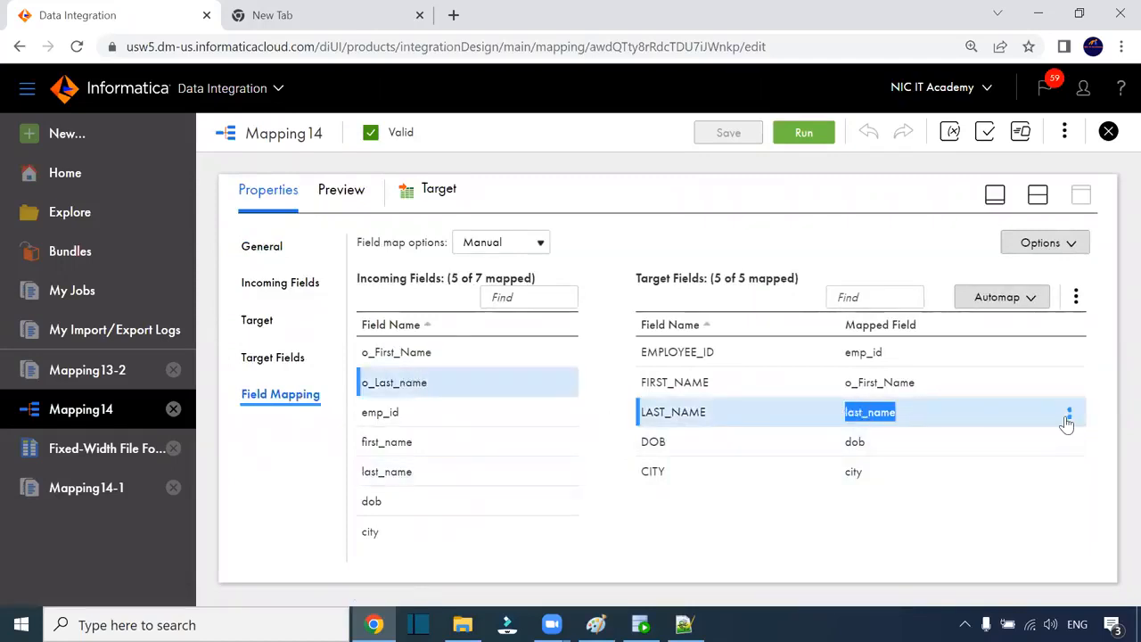
{"action": "left_click", "coordinate": [1070, 416]}
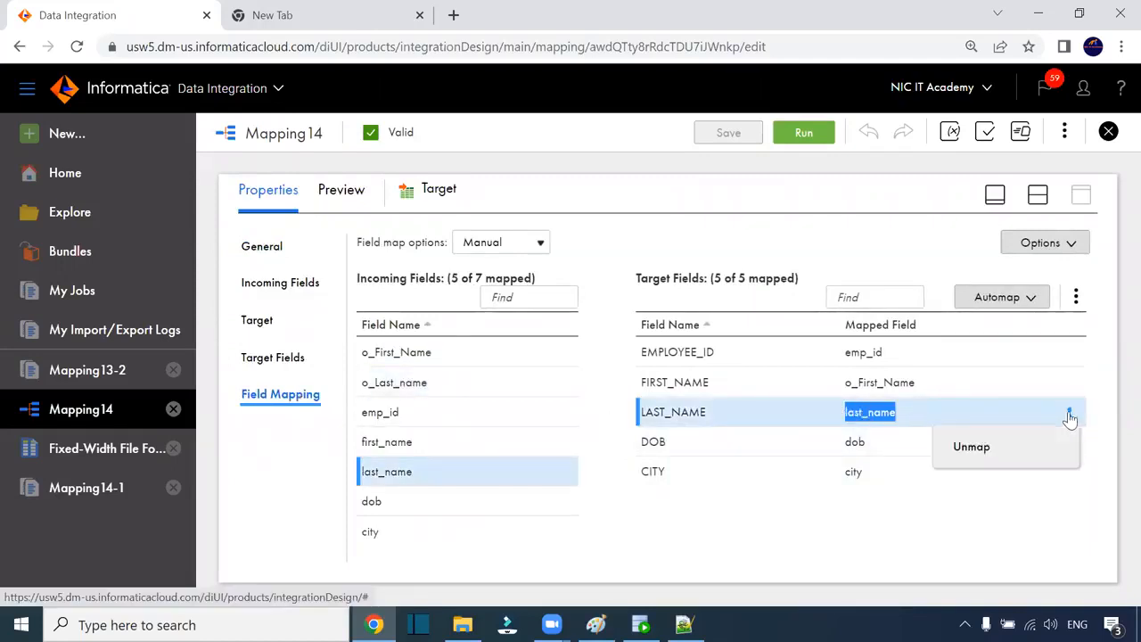
{"action": "left_click", "coordinate": [984, 450]}
{"action": "left_click_drag", "start_coordinate": [386, 382], "coordinate": [878, 416]}
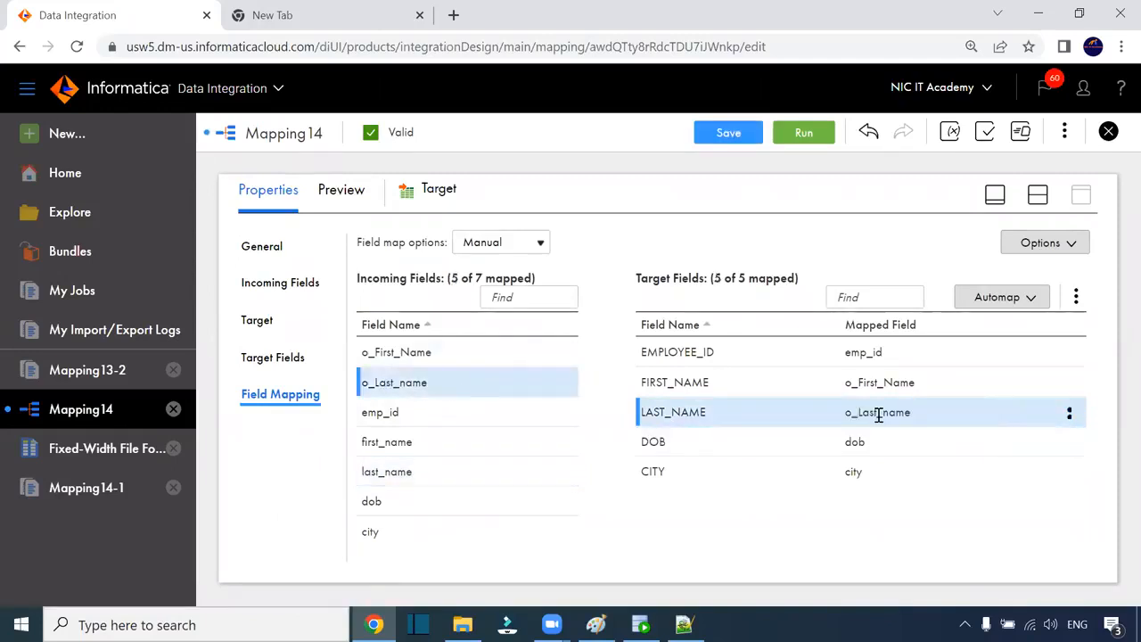
{"action": "left_click", "coordinate": [740, 132]}
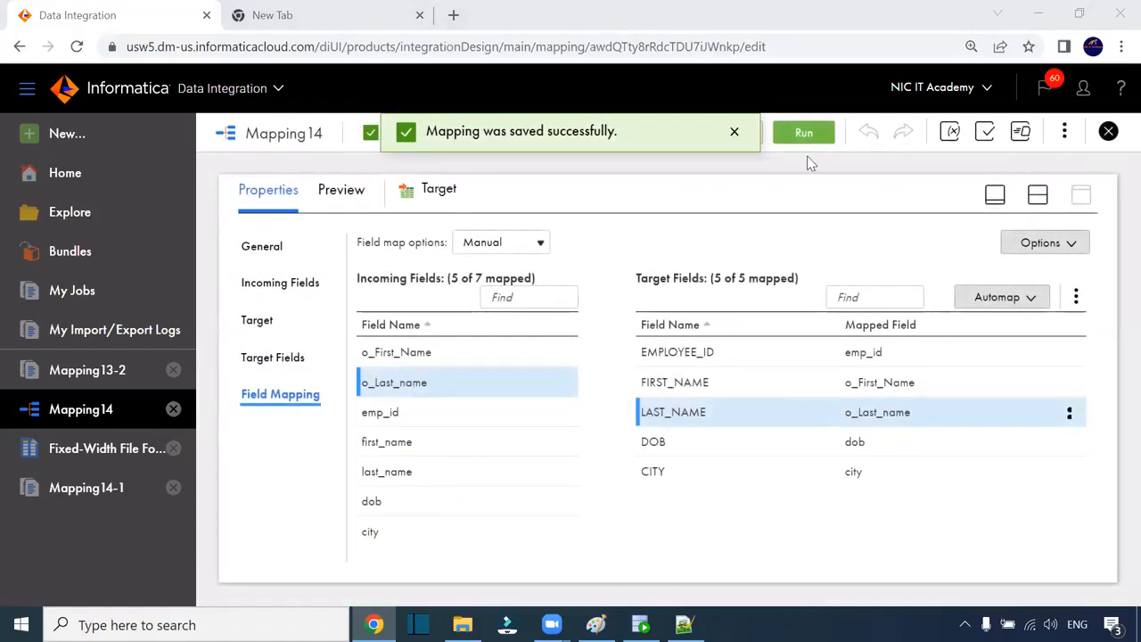
Step: Spread the Source, Expression and Target nodes apart to tidy the flow, then bring up Paint
{"action": "left_click", "coordinate": [1037, 195]}
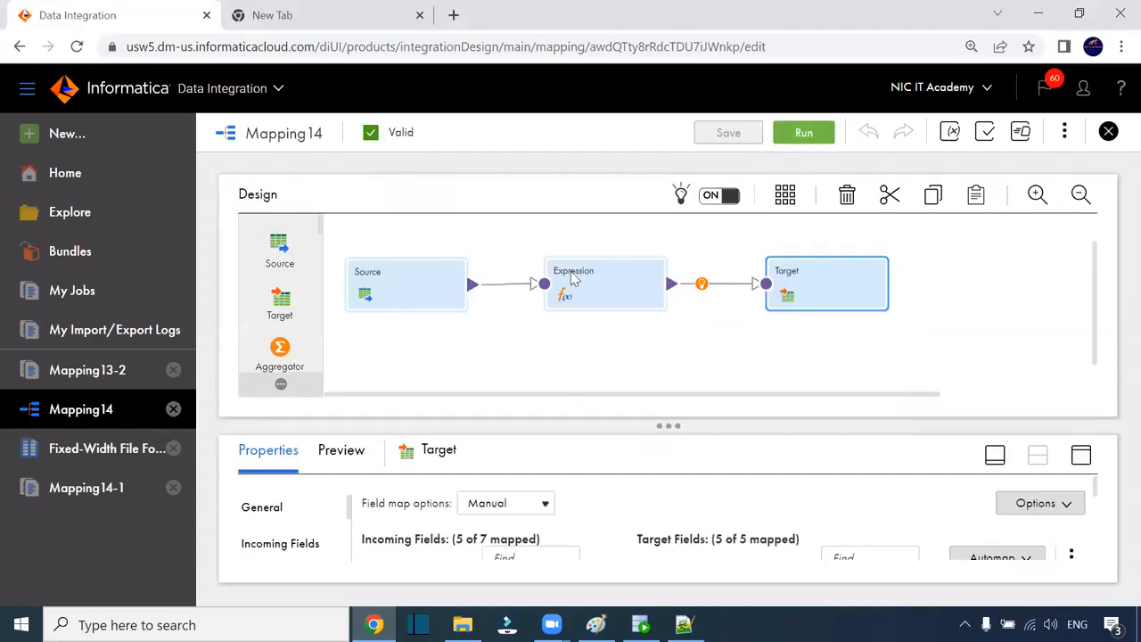
{"action": "left_click_drag", "start_coordinate": [832, 284], "coordinate": [869, 284]}
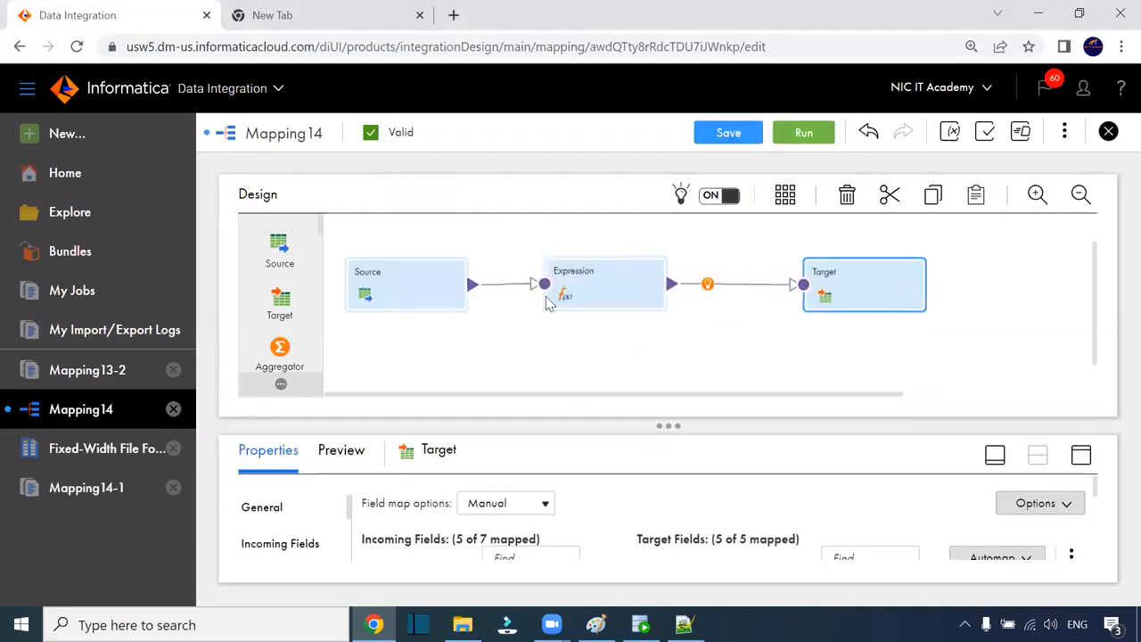
{"action": "left_click_drag", "start_coordinate": [413, 280], "coordinate": [414, 273]}
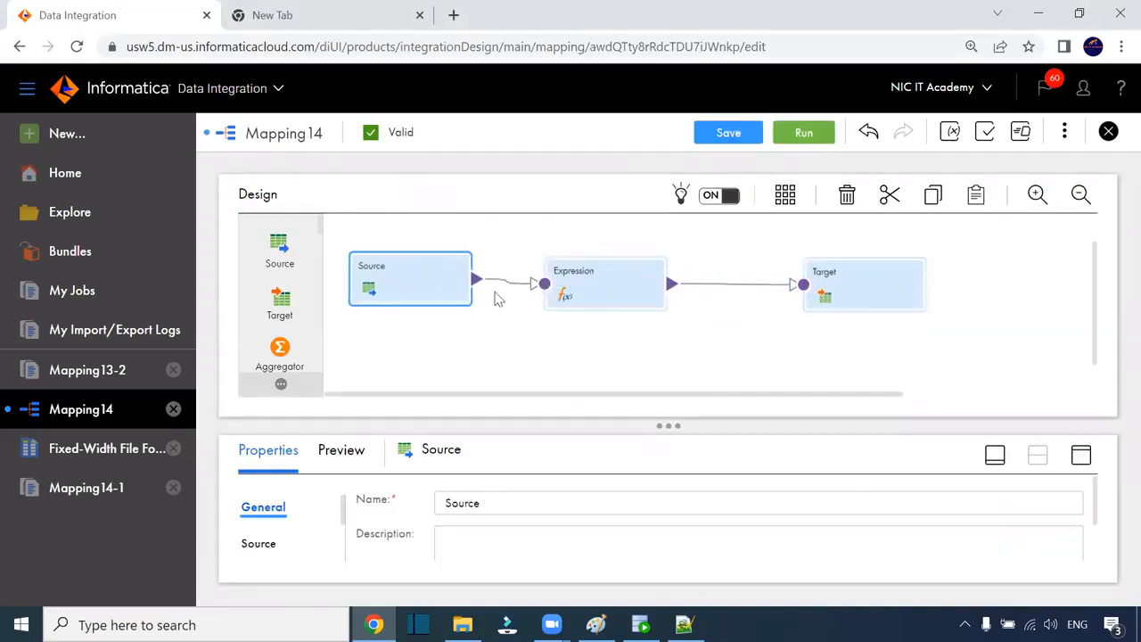
{"action": "left_click_drag", "start_coordinate": [613, 294], "coordinate": [631, 294]}
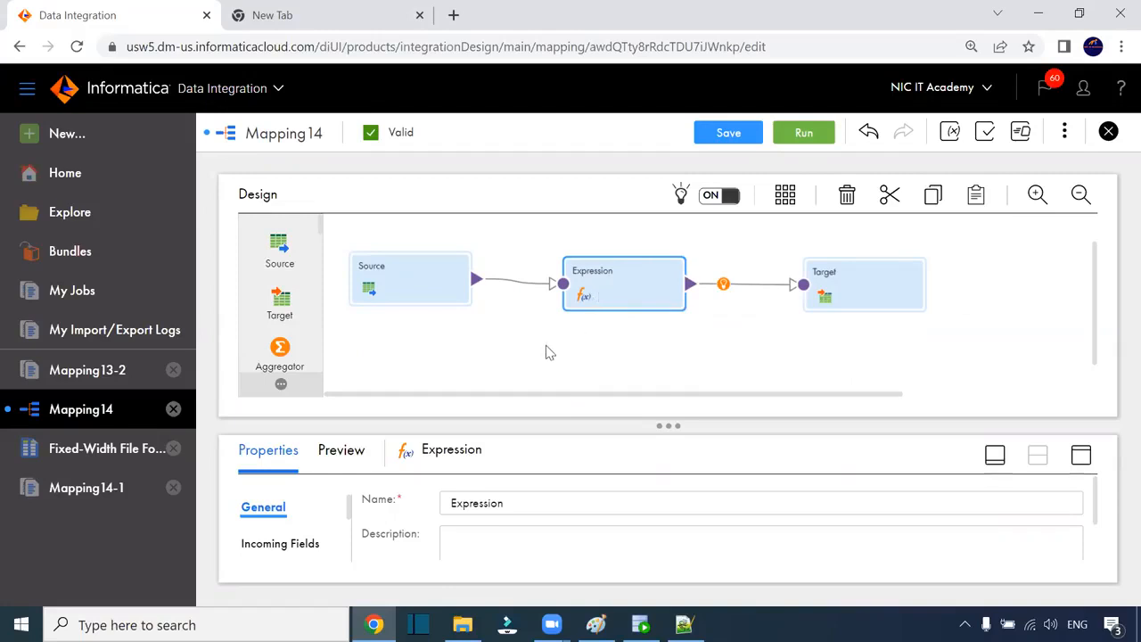
{"action": "left_click", "coordinate": [595, 624]}
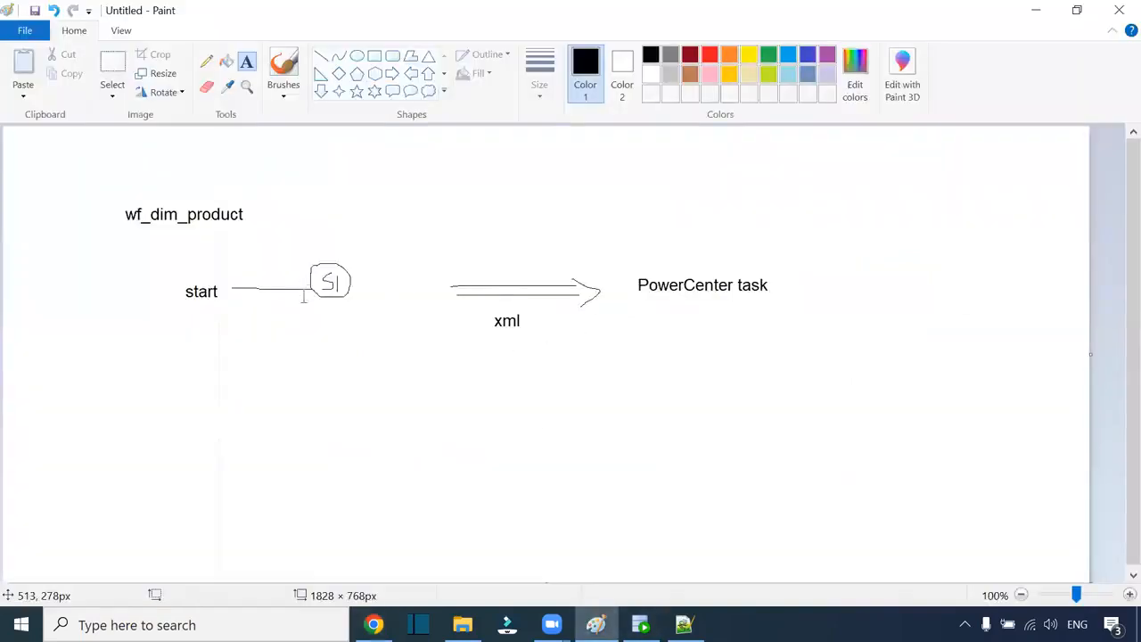
Step: Write the list '1. Multiple delimiter', '2. File List', '3. Fixed width' below the workflow sketch
{"action": "left_click", "coordinate": [110, 384]}
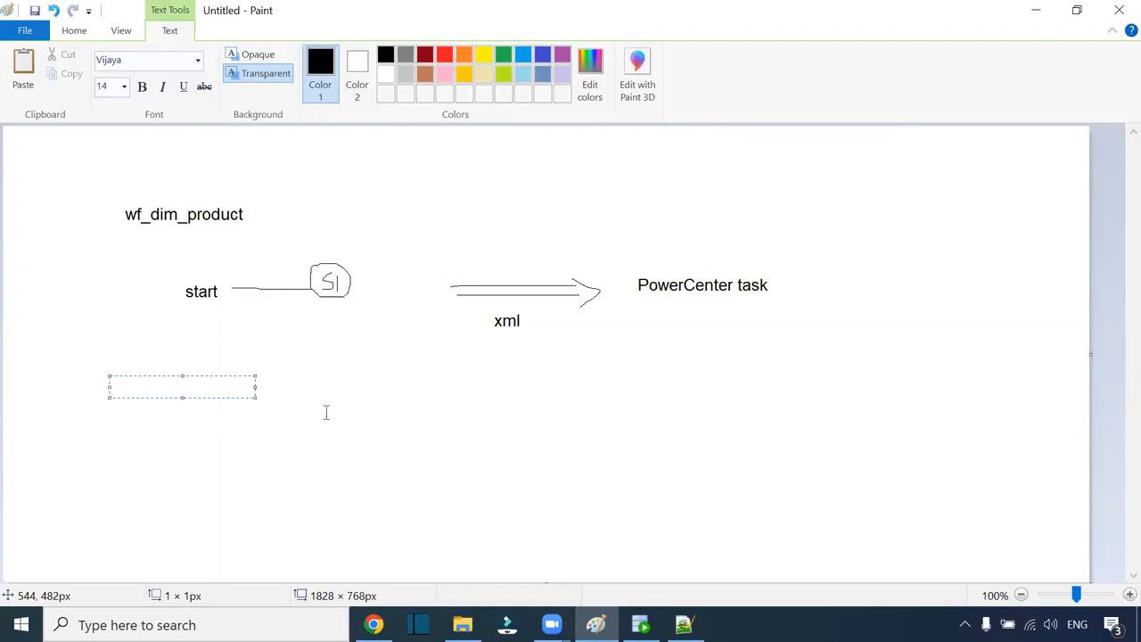
{"action": "type", "text": "M"}
{"action": "key", "text": "BackSpace"}
{"action": "type", "text": "1. Multiple "}
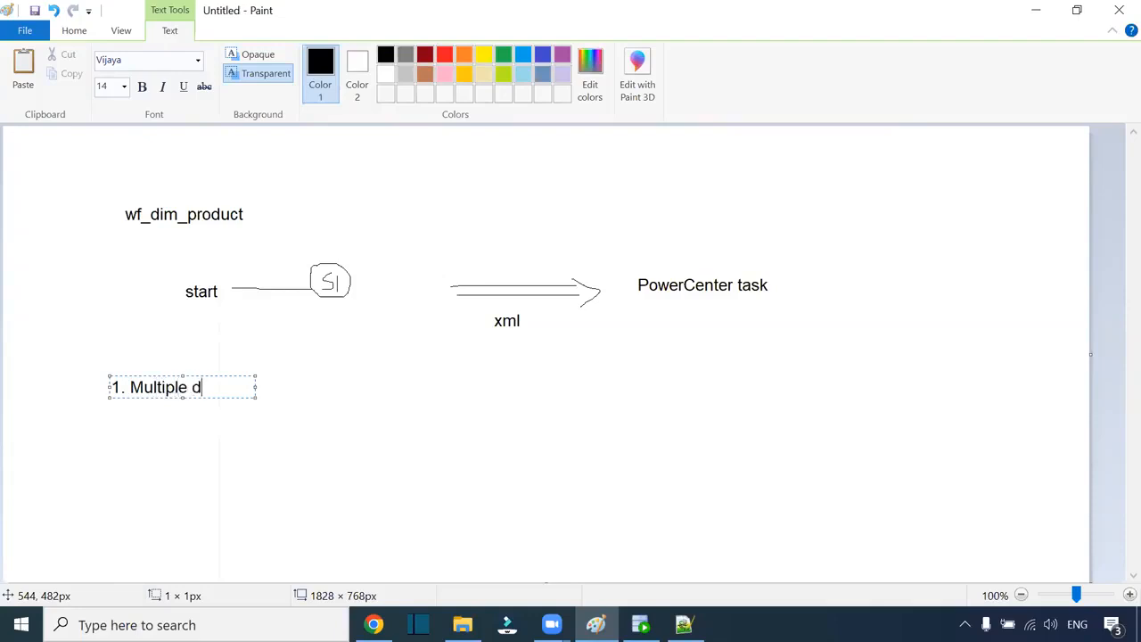
{"action": "type", "text": "delimiter"}
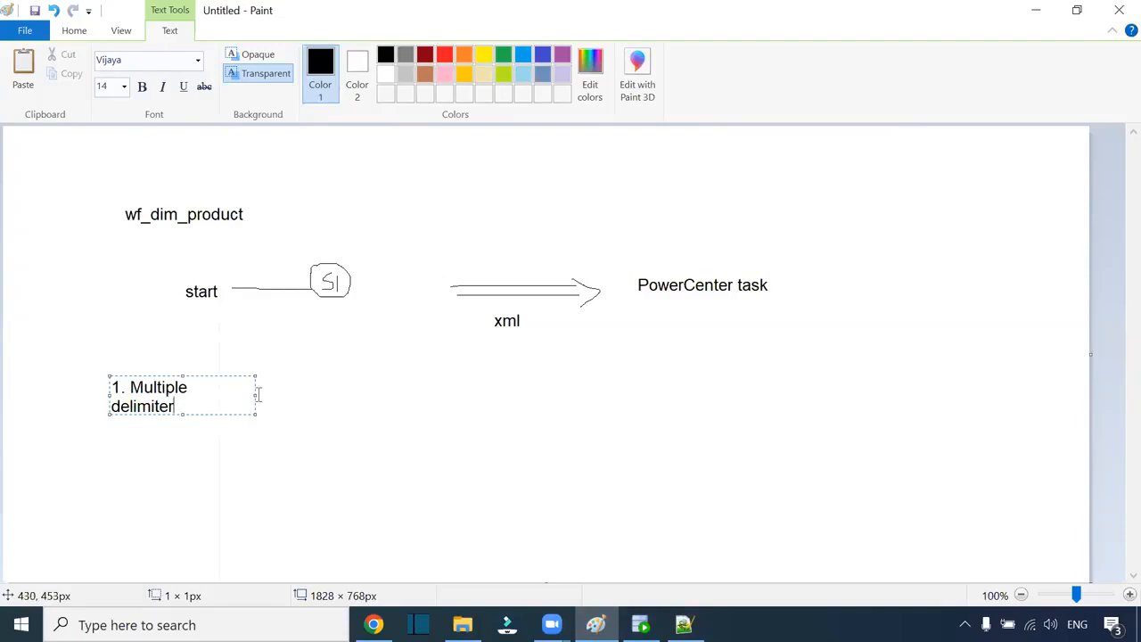
{"action": "left_click_drag", "start_coordinate": [254, 394], "coordinate": [526, 416]}
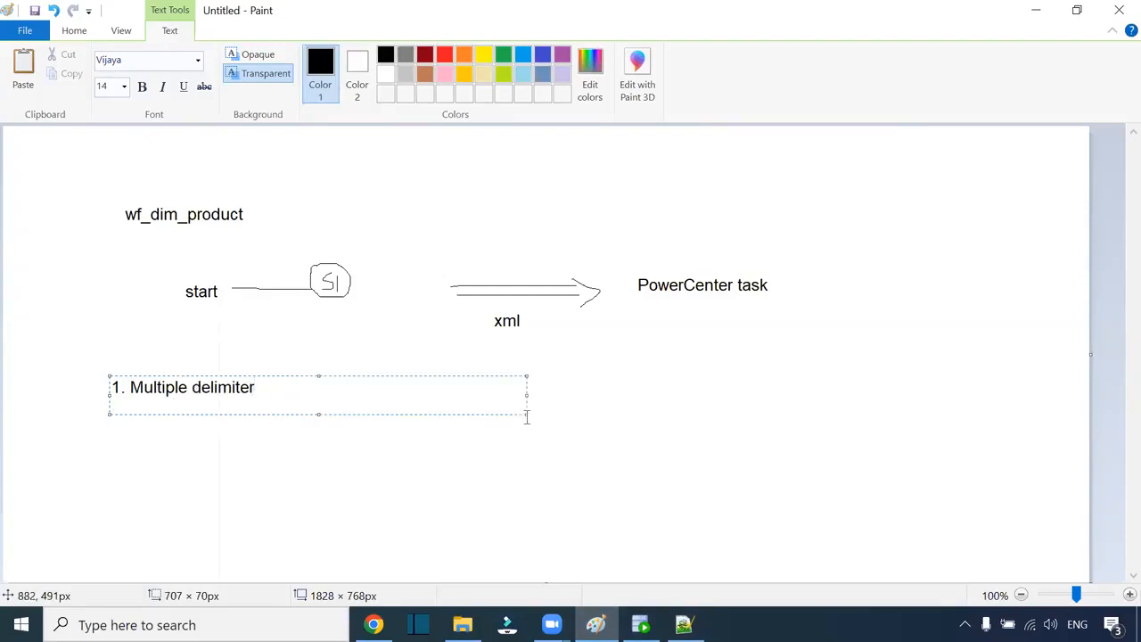
{"action": "key", "text": "Return"}
{"action": "type", "text": "2. File List"}
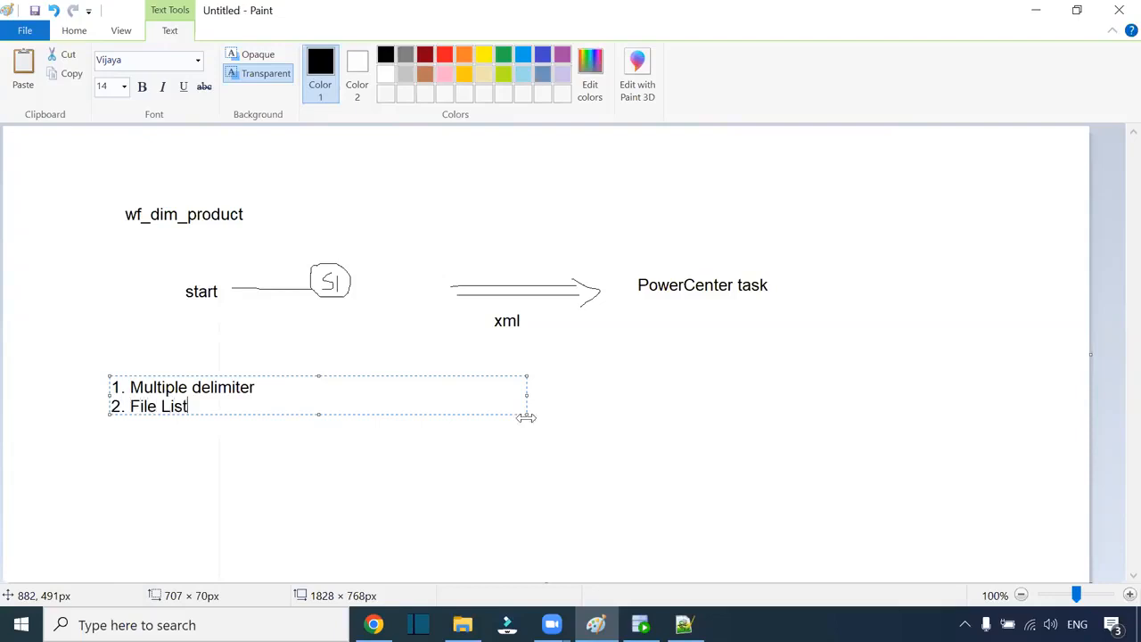
{"action": "key", "text": "Return"}
{"action": "type", "text": "3. Fi"}
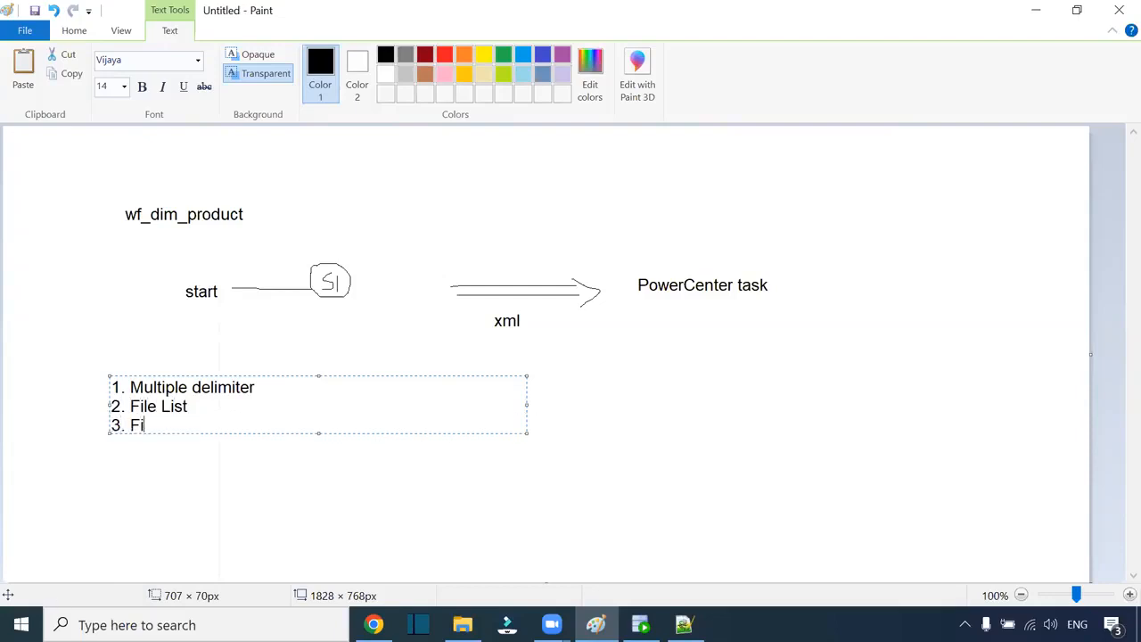
{"action": "type", "text": "xed widhth"}
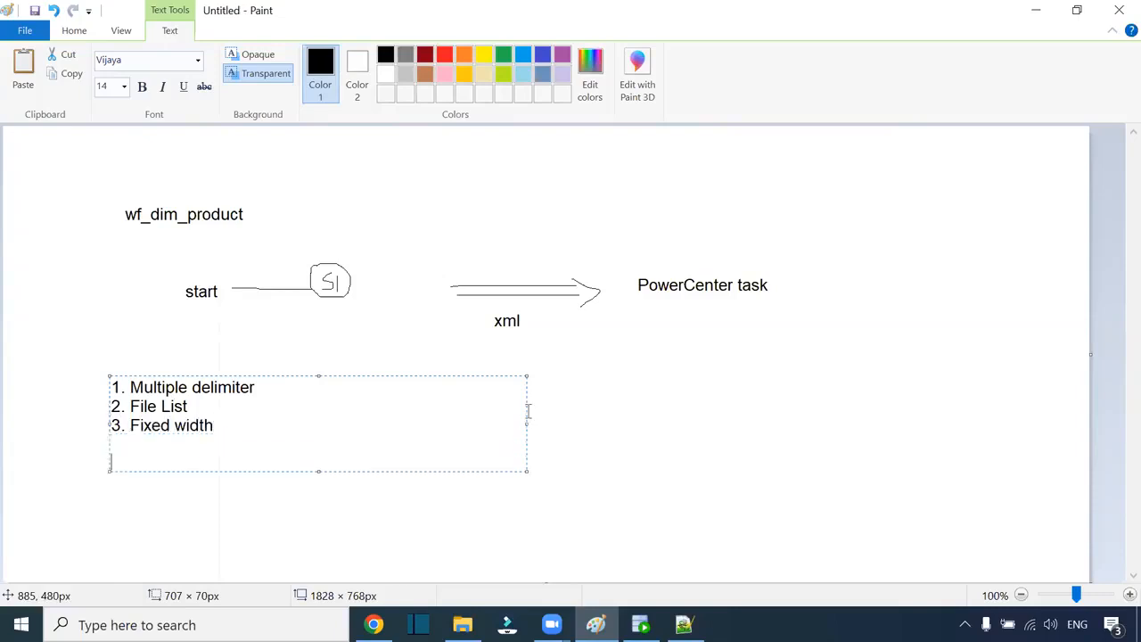
{"action": "left_click", "coordinate": [234, 326]}
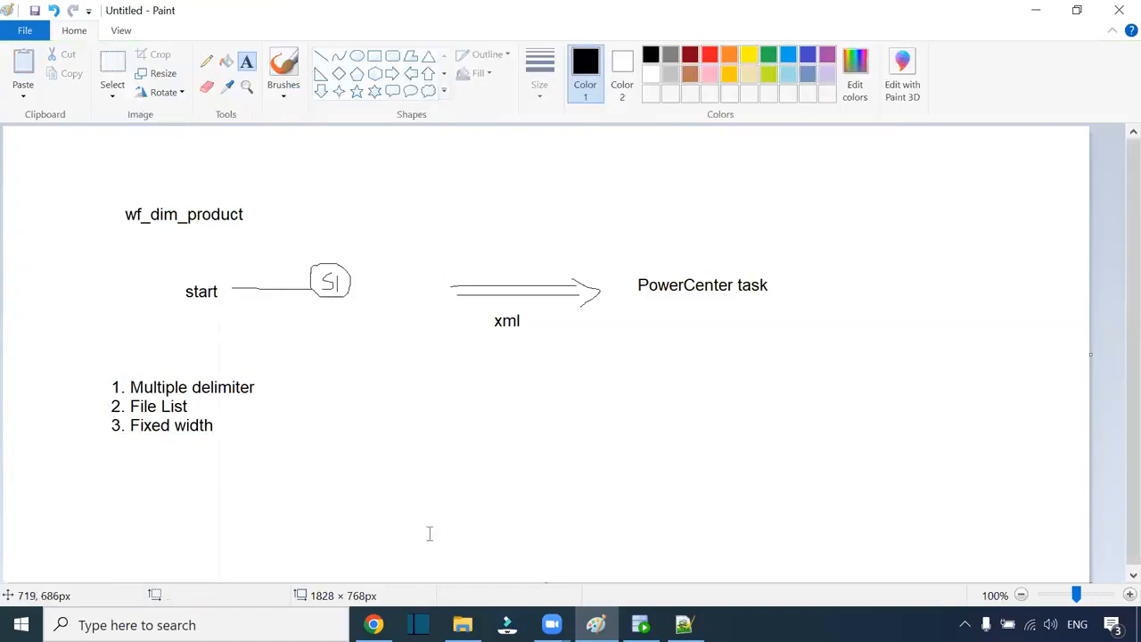
{"action": "left_click", "coordinate": [462, 624]}
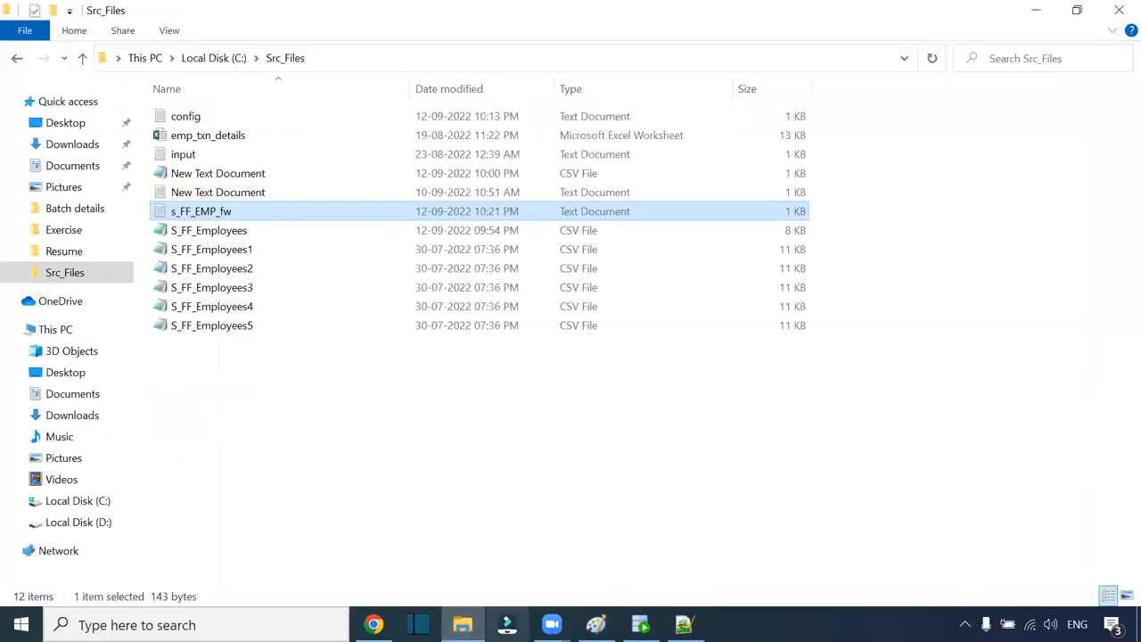
Step: Open s_FF_EMP_fw from the Src_Files folder in Notepad++ after a quick look in Notepad
{"action": "double_click", "coordinate": [218, 212]}
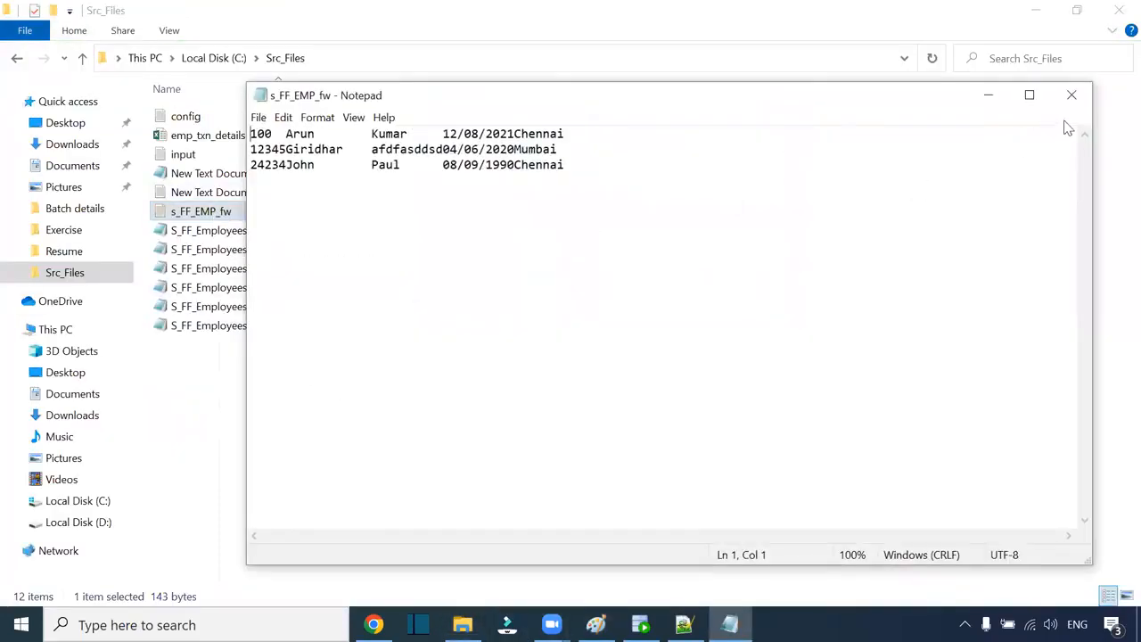
{"action": "left_click", "coordinate": [1069, 95]}
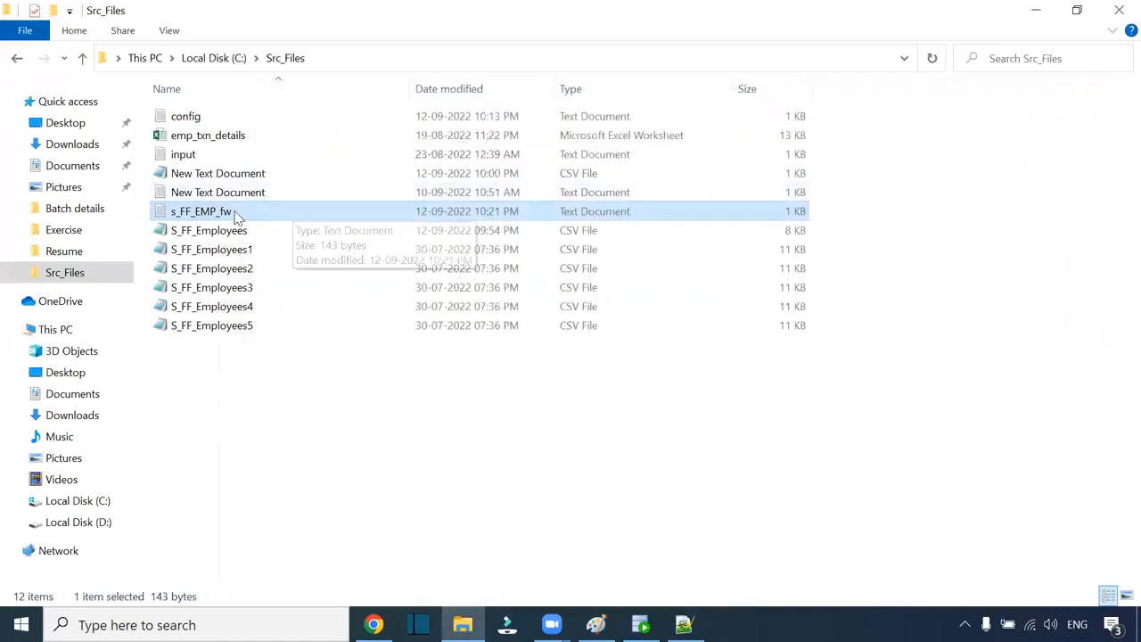
{"action": "right_click", "coordinate": [230, 214]}
{"action": "left_click", "coordinate": [303, 269]}
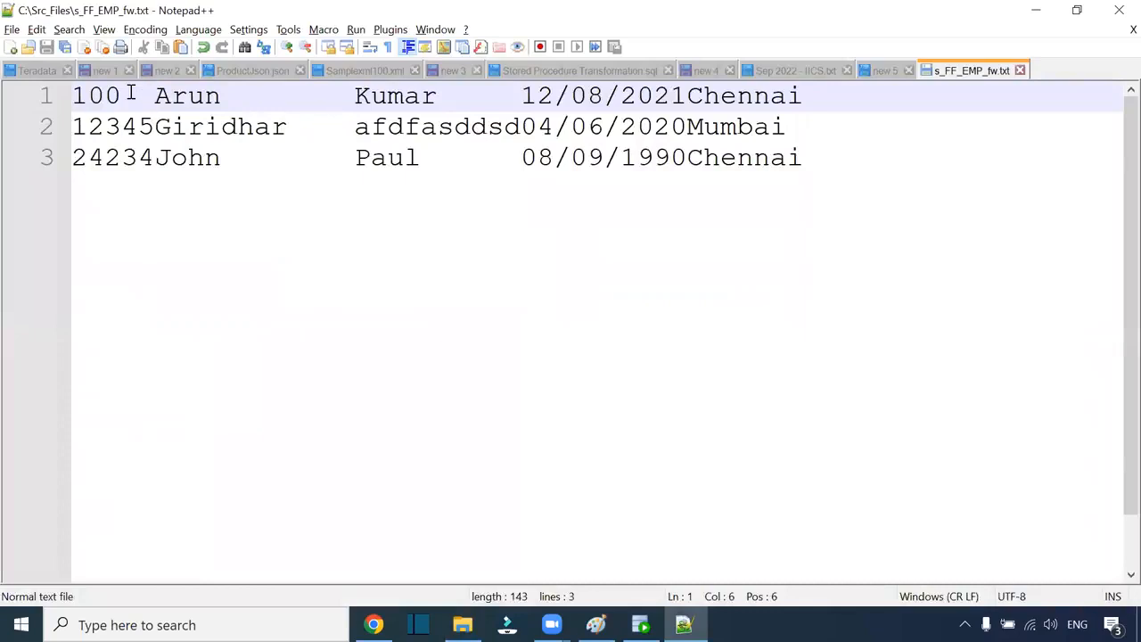
Step: Adjust the spaces before each row's last name in s_FF_EMP_fw so all three align, then return to Paint
{"action": "left_click_drag", "start_coordinate": [156, 96], "coordinate": [354, 95]}
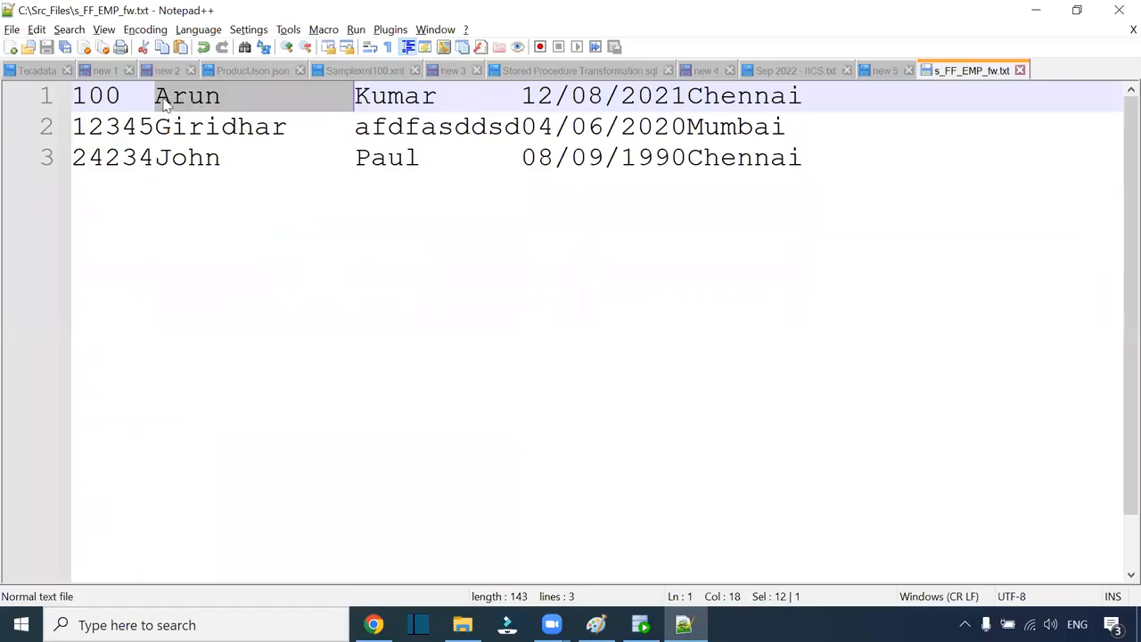
{"action": "left_click_drag", "start_coordinate": [156, 96], "coordinate": [356, 96]}
{"action": "left_click", "coordinate": [355, 97]}
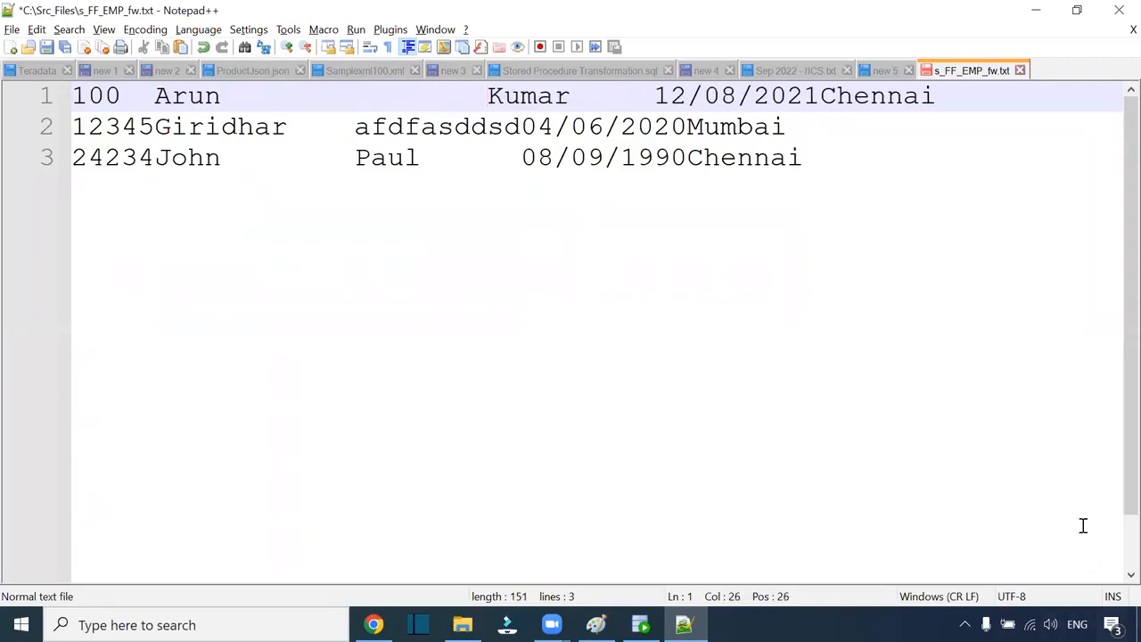
{"action": "left_click", "coordinate": [355, 128]}
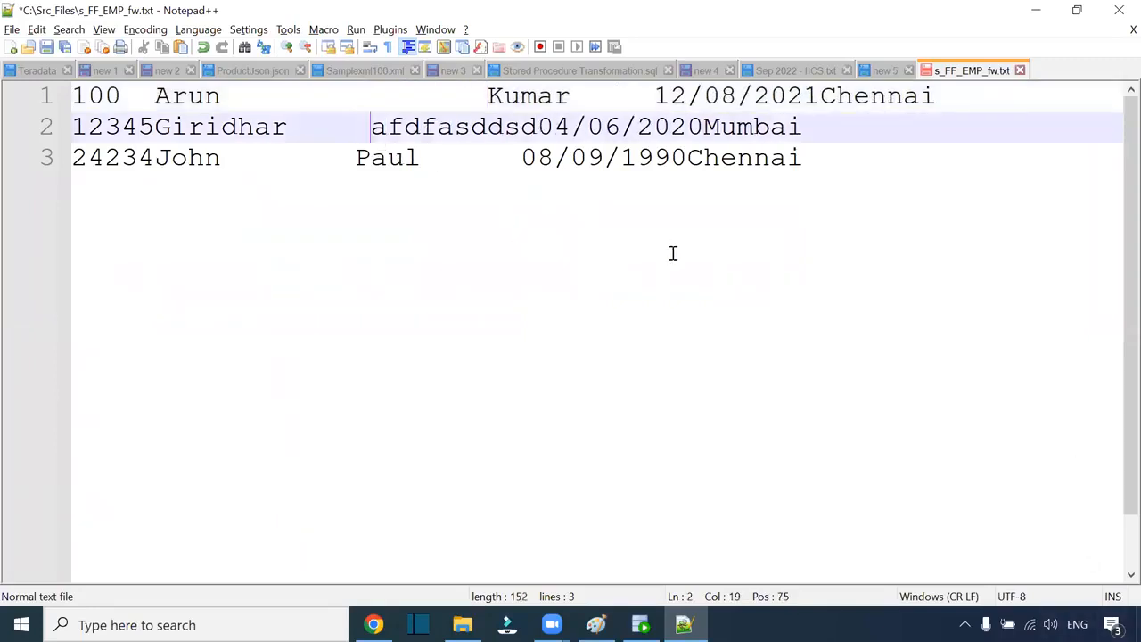
{"action": "left_click", "coordinate": [364, 162]}
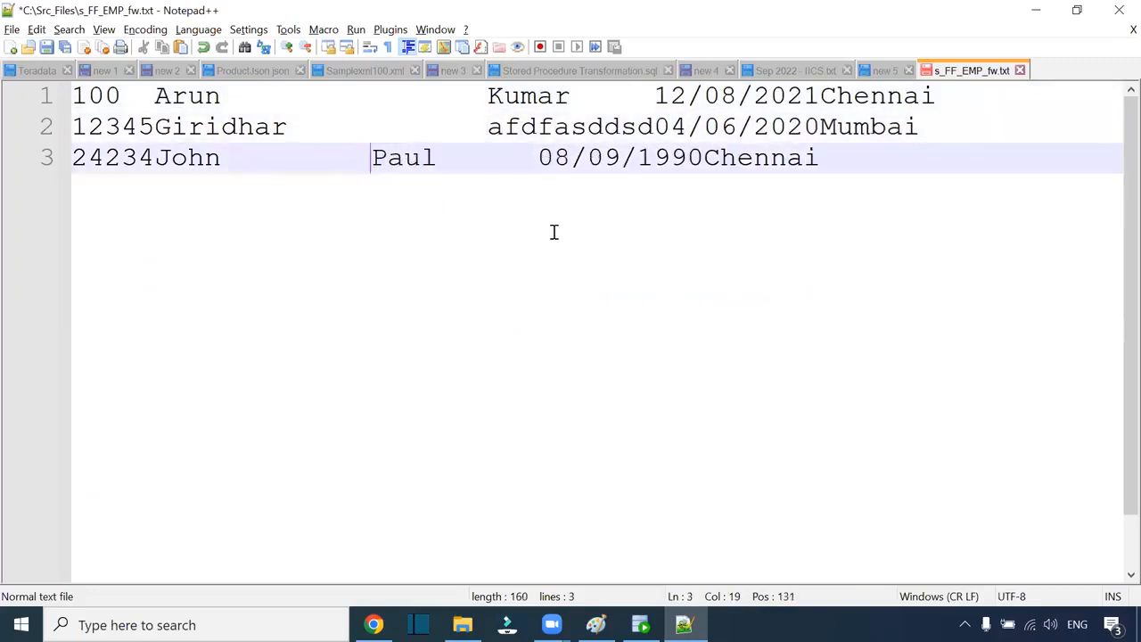
{"action": "key", "text": "BackSpace"}
{"action": "key", "text": "BackSpace"}
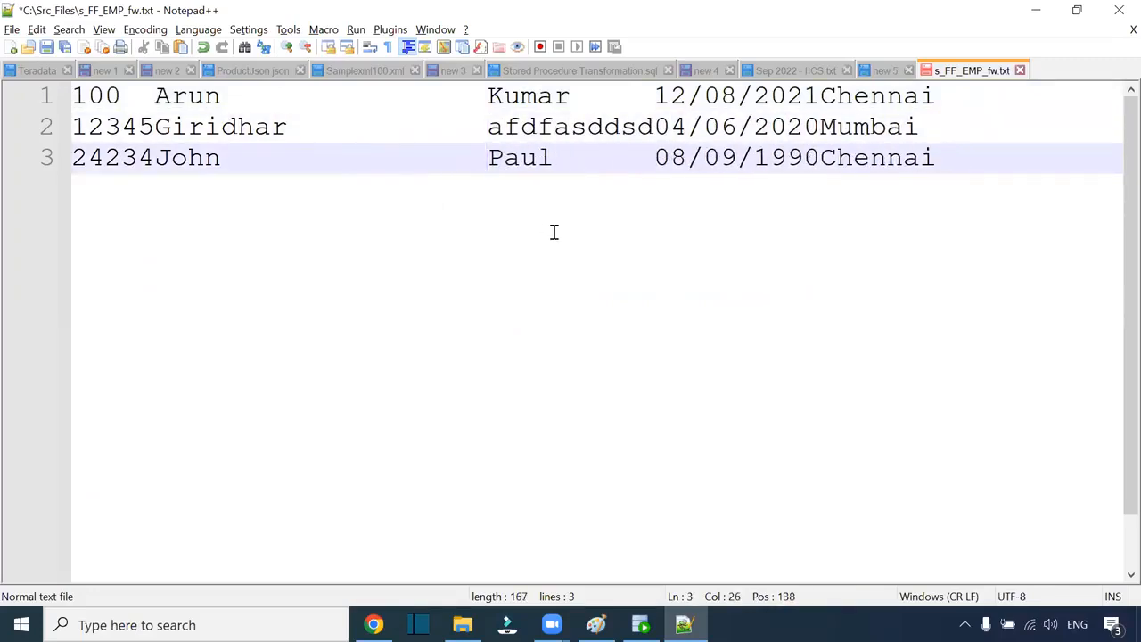
{"action": "left_click", "coordinate": [486, 96]}
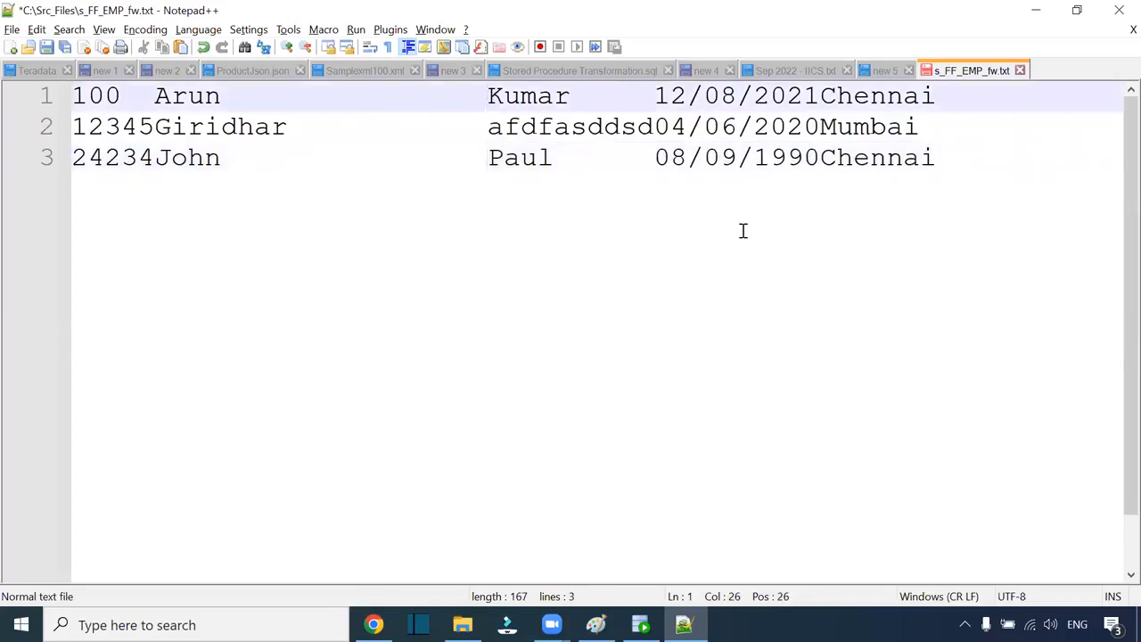
{"action": "key", "text": "Down"}
{"action": "key", "text": "Down"}
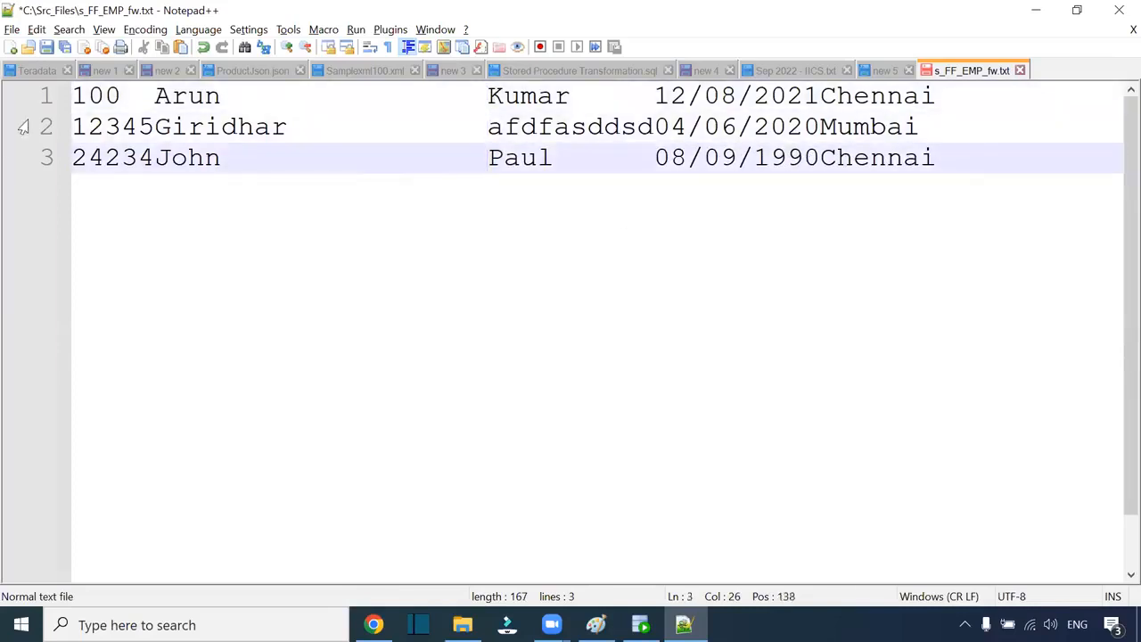
{"action": "left_click_drag", "start_coordinate": [155, 100], "coordinate": [488, 102]}
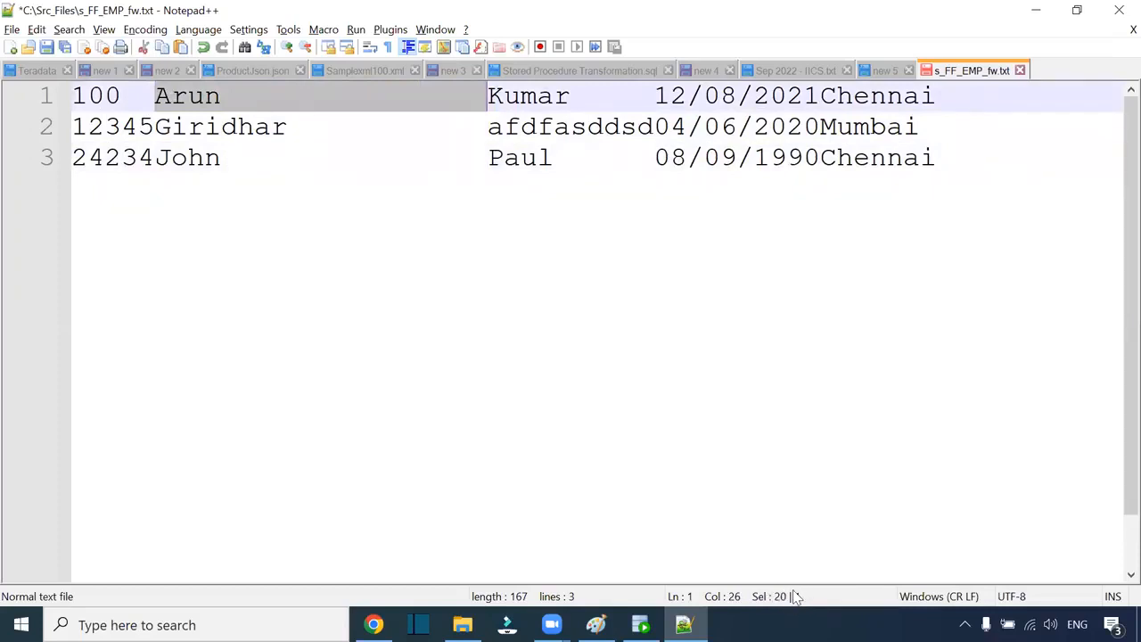
{"action": "left_click_drag", "start_coordinate": [78, 96], "coordinate": [489, 101]}
{"action": "left_click", "coordinate": [413, 138]}
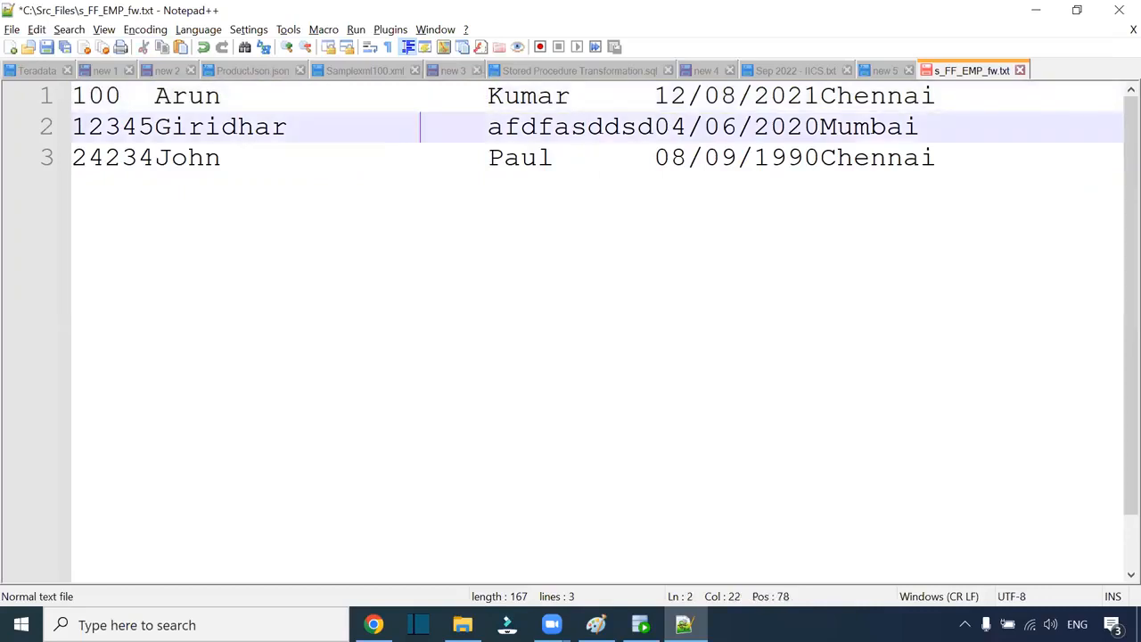
{"action": "key", "text": "alt+Tab"}
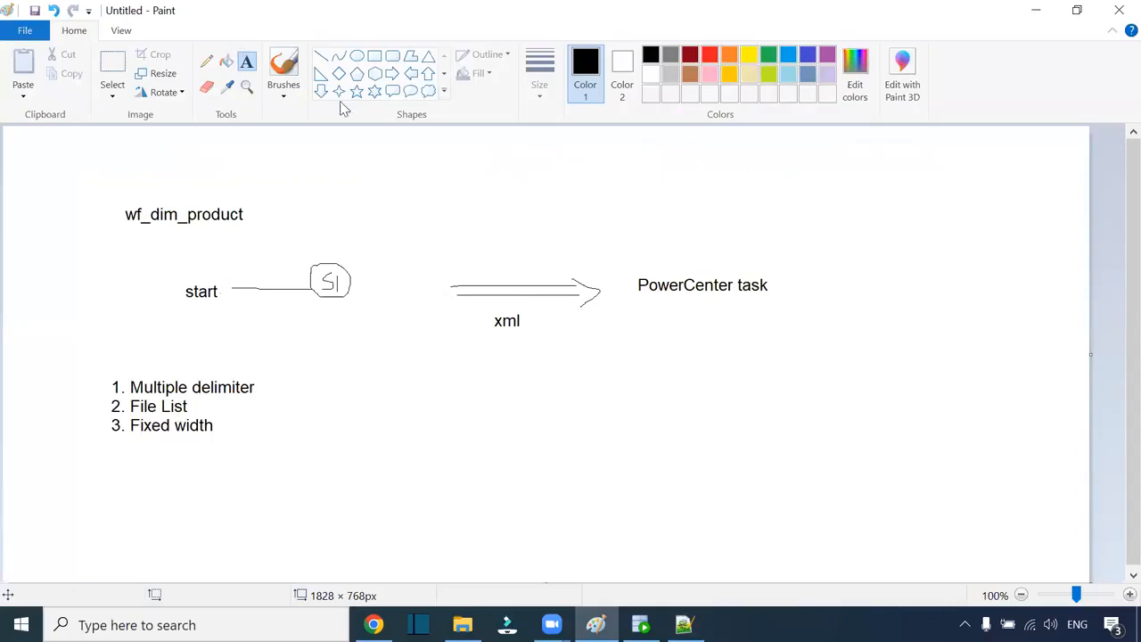
{"action": "key", "text": "alt+Tab"}
Step: Open the Target transformation's Preview tab in the Mapping14 design
{"action": "left_click", "coordinate": [374, 624]}
{"action": "left_click", "coordinate": [851, 284]}
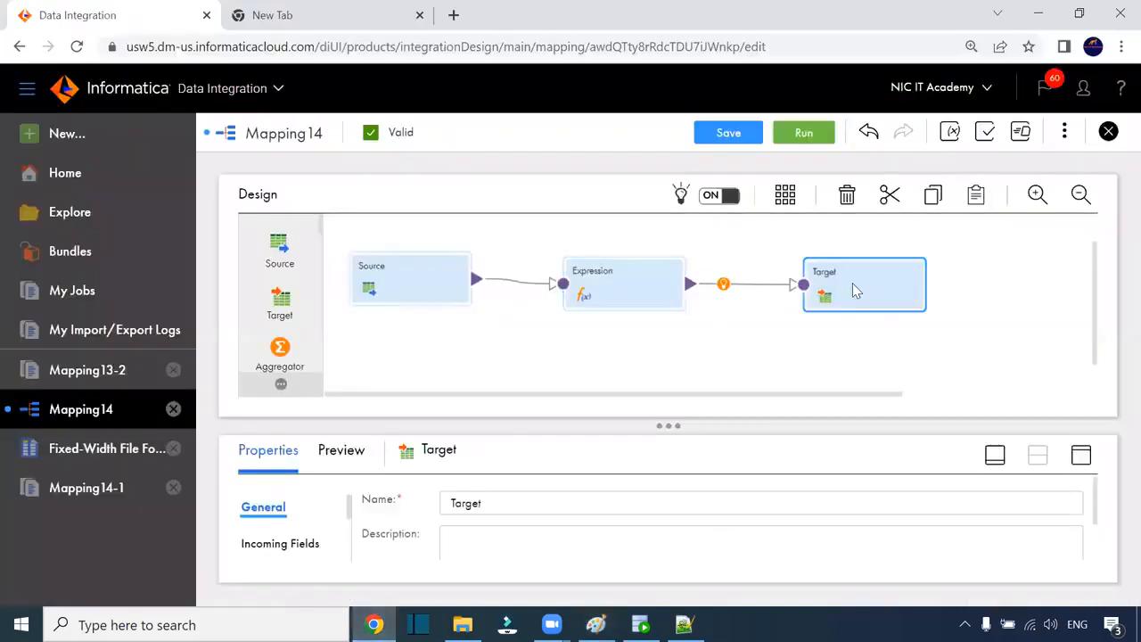
{"action": "left_click", "coordinate": [346, 451]}
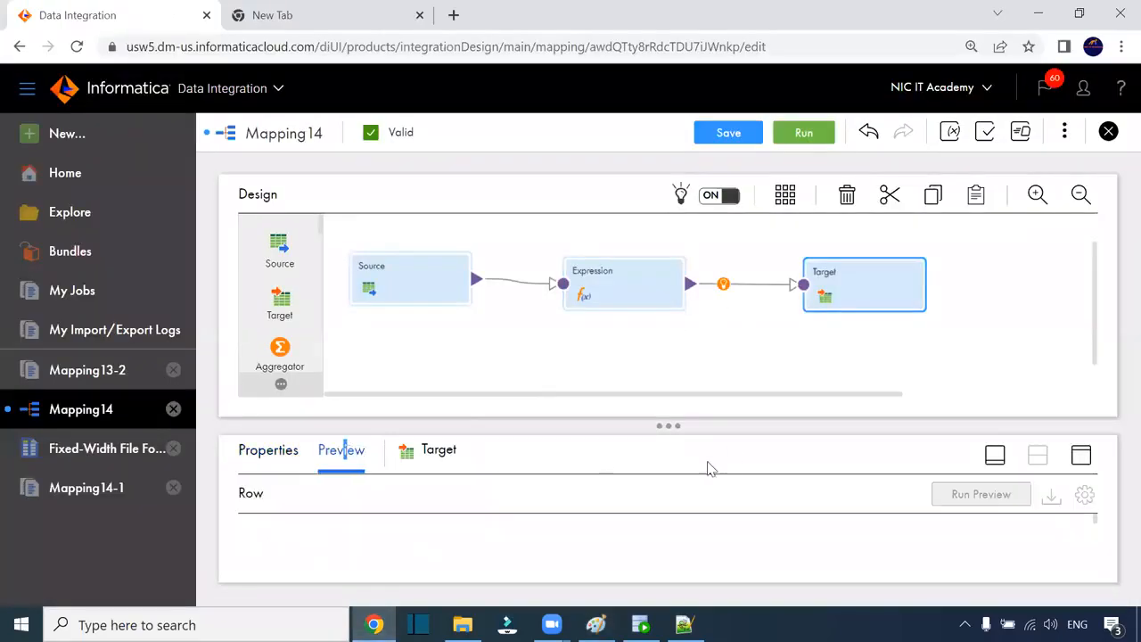
{"action": "left_click", "coordinate": [1080, 456]}
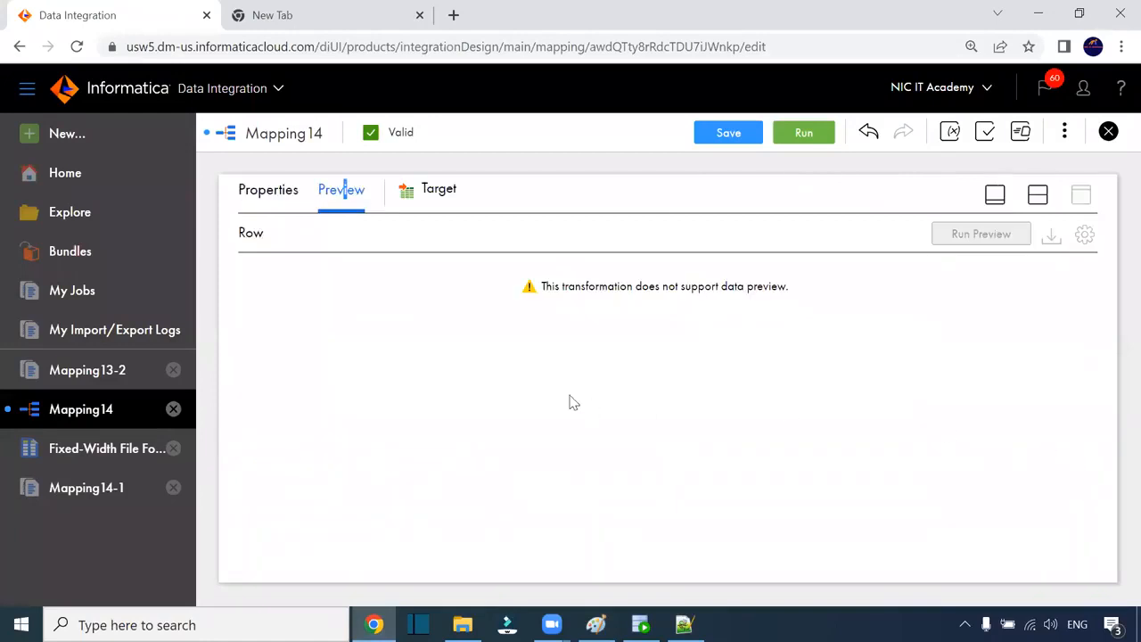
{"action": "left_click", "coordinate": [1039, 194]}
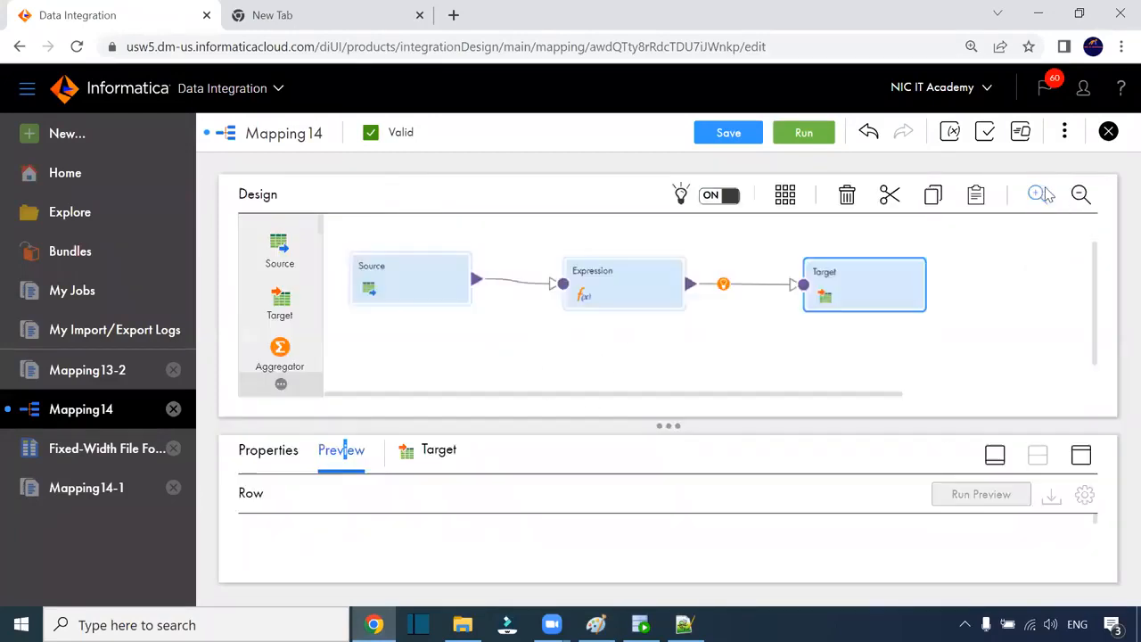
Step: Run a data preview of the Expression transformation, saving the mapping changes when prompted
{"action": "left_click", "coordinate": [643, 296]}
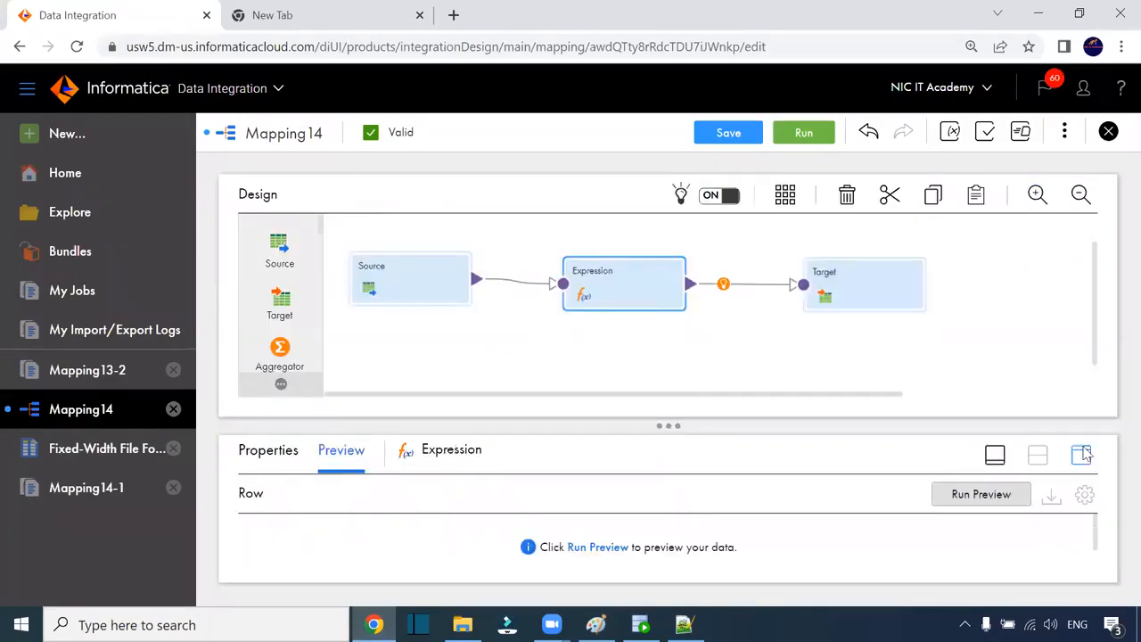
{"action": "left_click", "coordinate": [1081, 455]}
{"action": "left_click", "coordinate": [597, 290]}
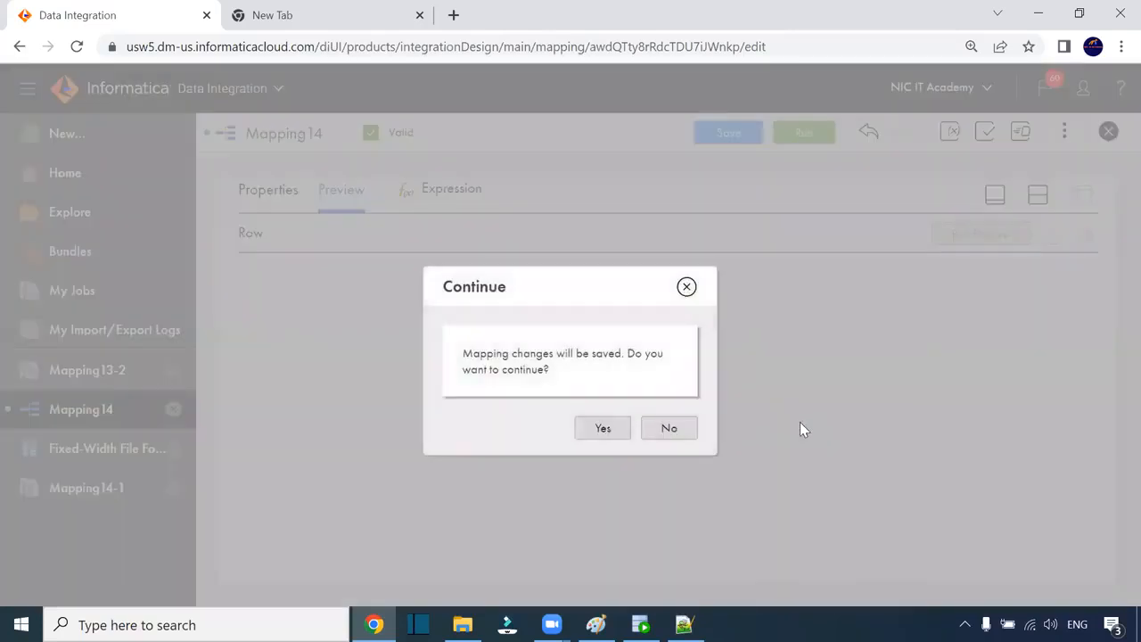
{"action": "left_click", "coordinate": [603, 429]}
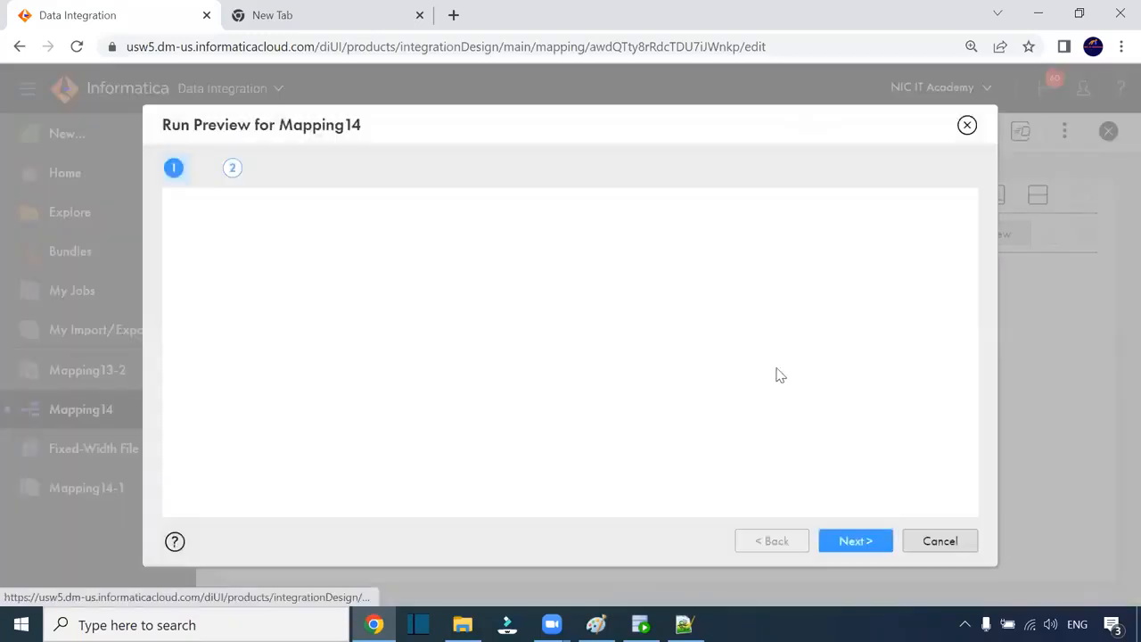
Step: Run the Expression preview with the default settings, returning three rows
{"action": "left_click", "coordinate": [852, 542]}
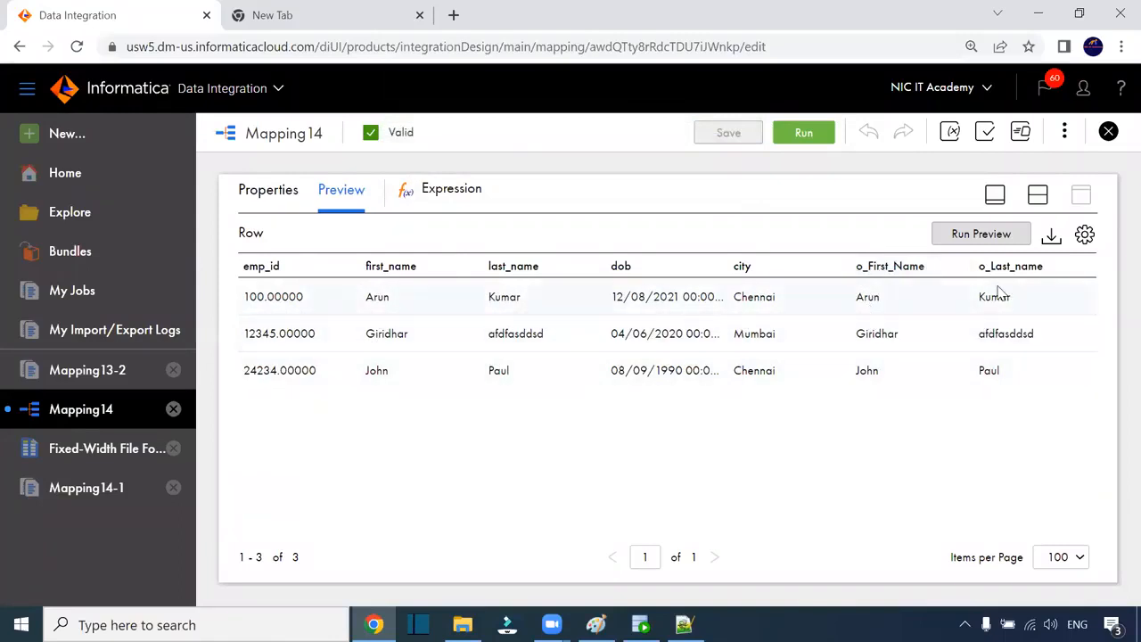
Step: Compare first_name with trimmed o_First_Name values in preview rows 1 and 2
{"action": "double_click", "coordinate": [392, 297]}
{"action": "left_click_drag", "start_coordinate": [854, 296], "coordinate": [947, 297]}
{"action": "left_click_drag", "start_coordinate": [856, 332], "coordinate": [912, 339]}
{"action": "left_click", "coordinate": [375, 336]}
{"action": "left_click_drag", "start_coordinate": [365, 335], "coordinate": [428, 345]}
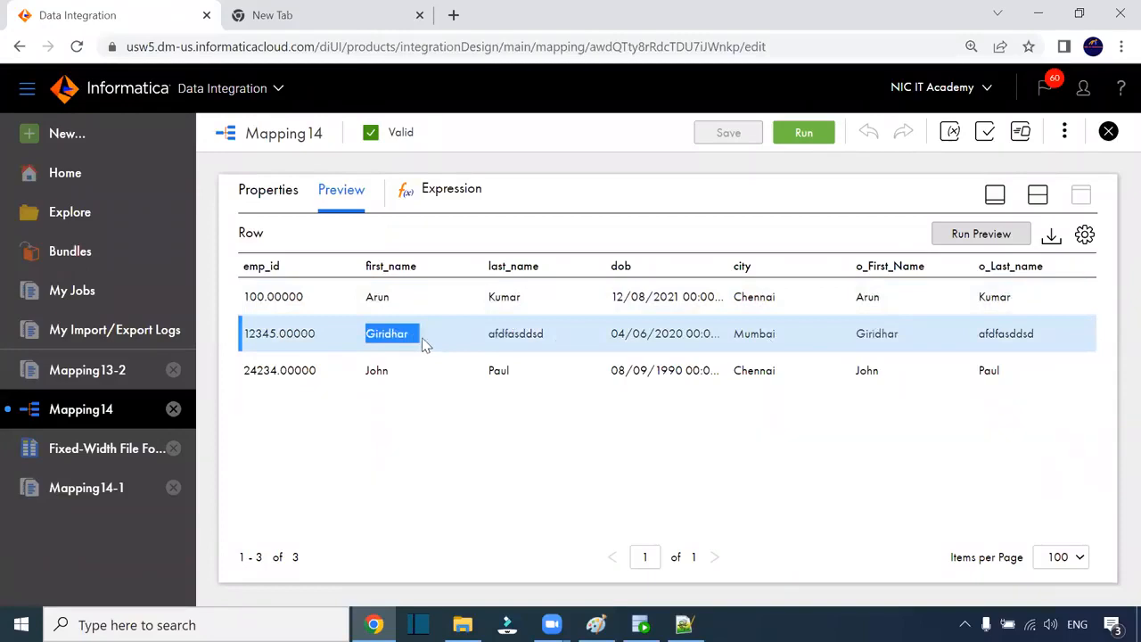
{"action": "left_click_drag", "start_coordinate": [858, 333], "coordinate": [947, 344]}
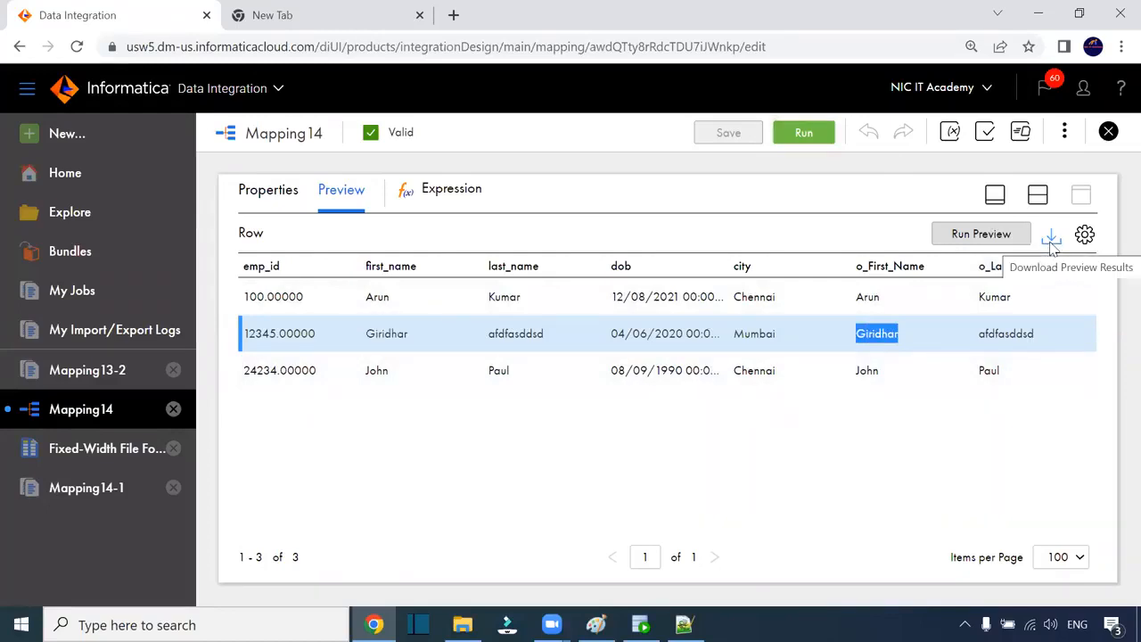
{"action": "left_click", "coordinate": [1037, 194]}
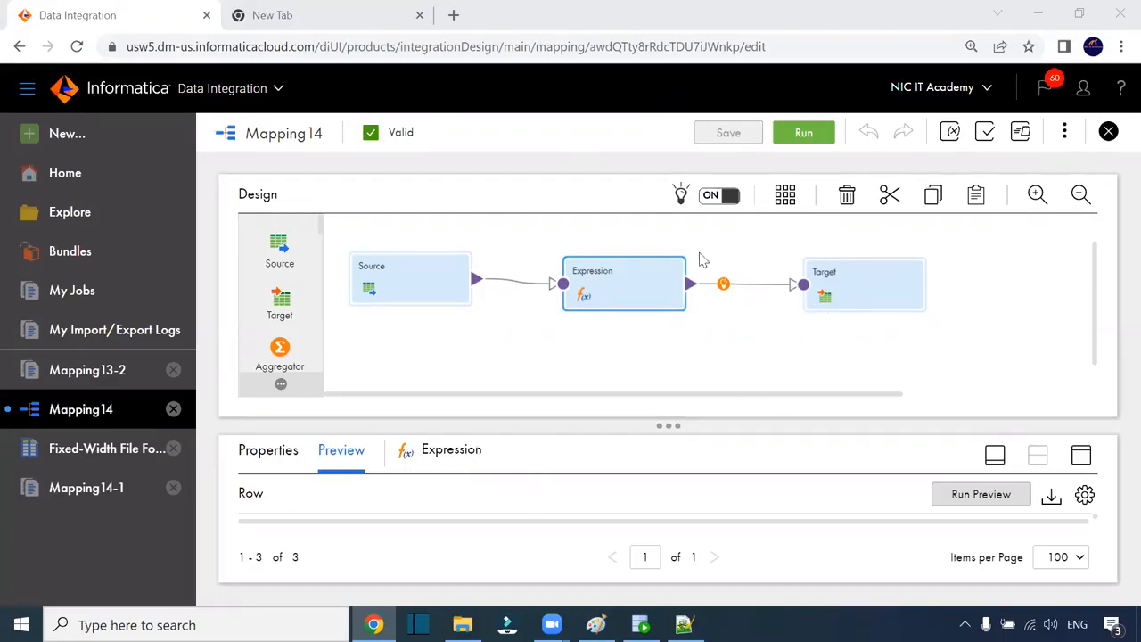
Step: Link the Source into the Expression and review its Include All Fields rule and output expressions
{"action": "left_click_drag", "start_coordinate": [481, 290], "coordinate": [607, 293]}
{"action": "left_click", "coordinate": [1068, 456]}
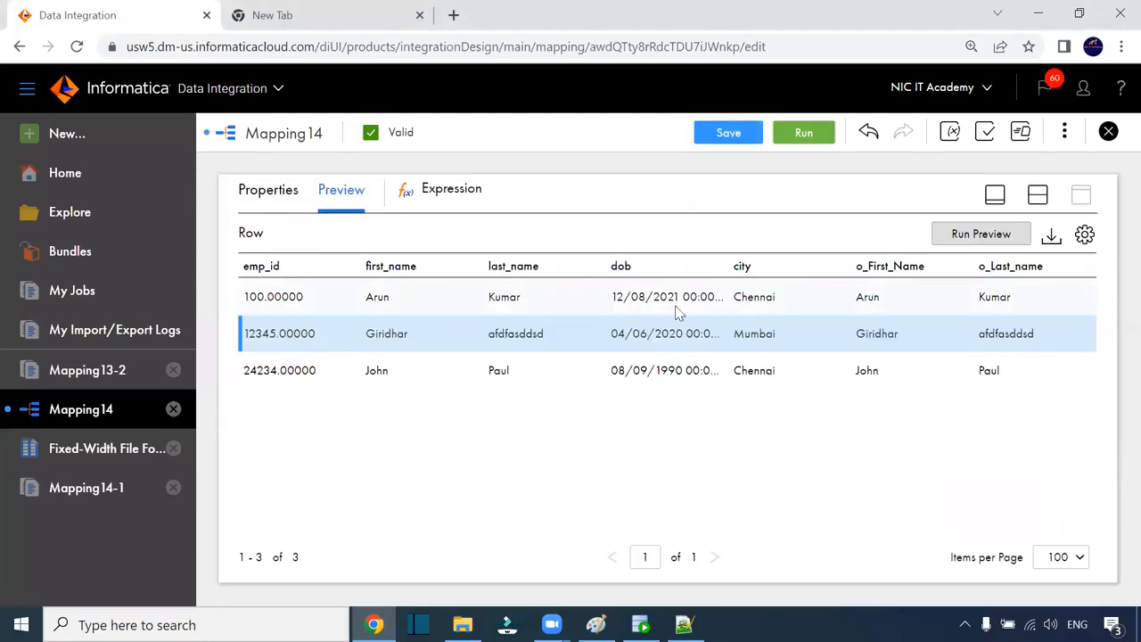
{"action": "left_click", "coordinate": [273, 203]}
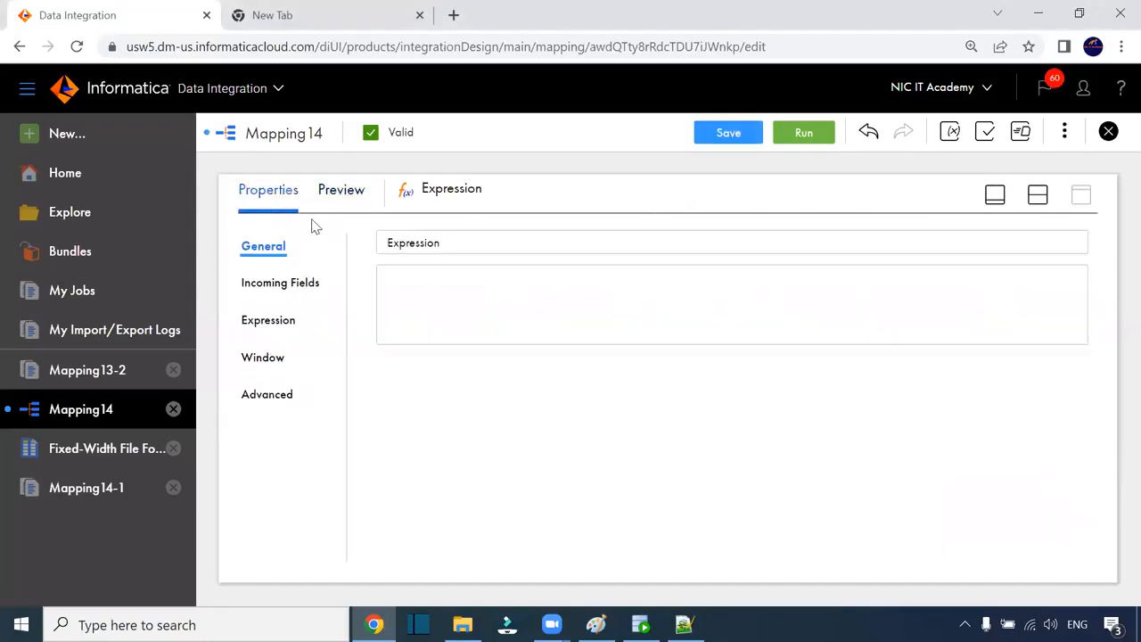
{"action": "left_click", "coordinate": [265, 283]}
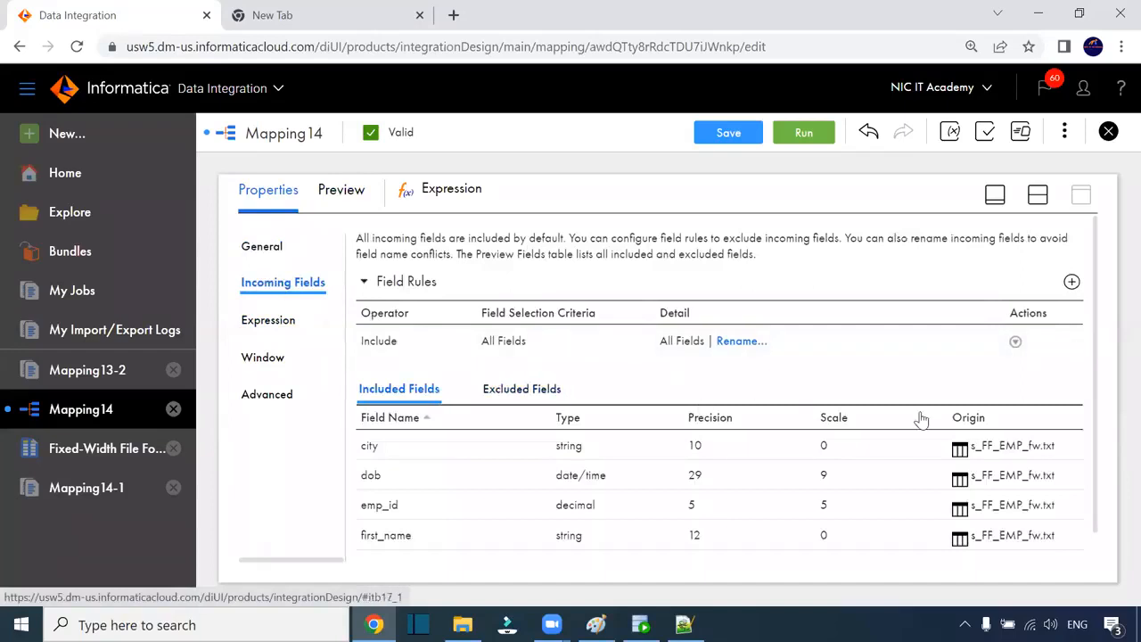
{"action": "scroll", "coordinate": [929, 434], "scroll_direction": "down", "scroll_amount": 1}
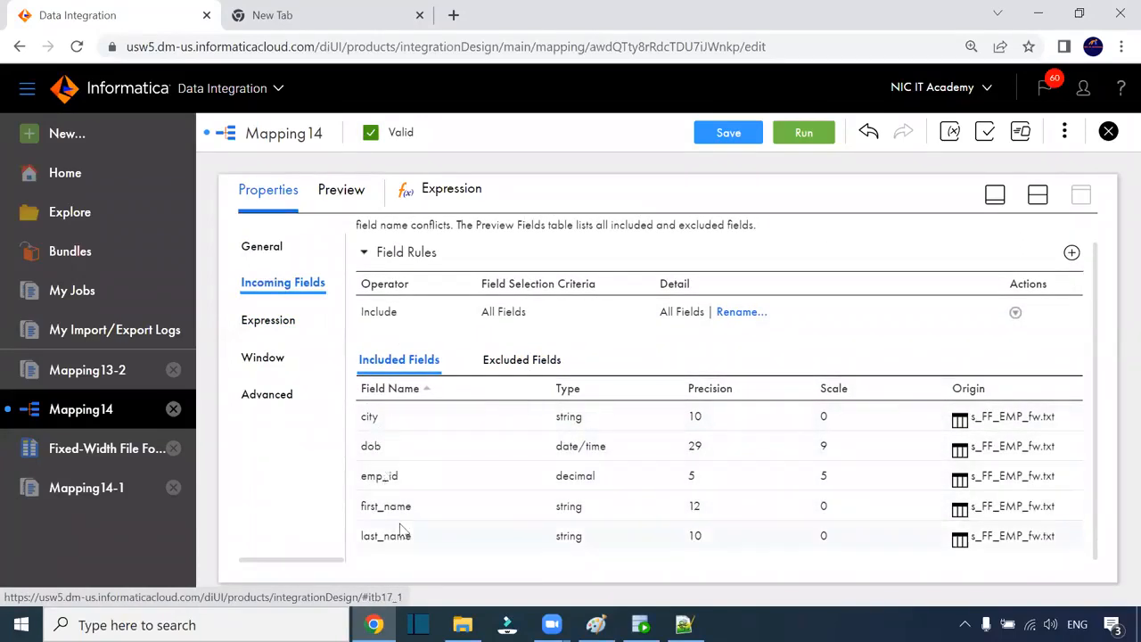
{"action": "left_click_drag", "start_coordinate": [364, 313], "coordinate": [674, 315]}
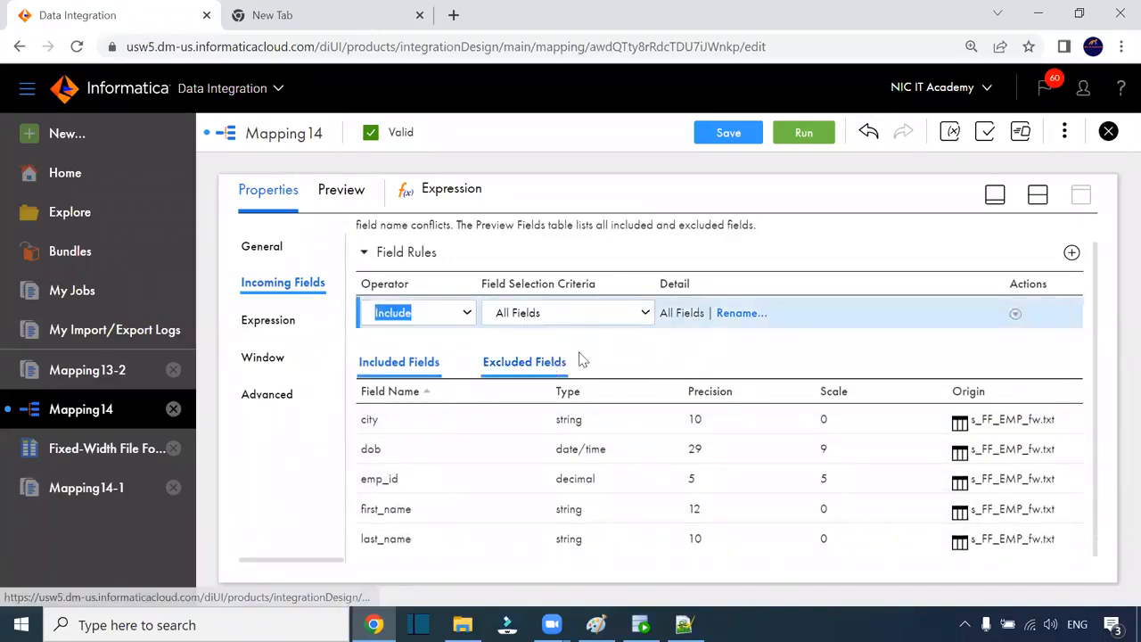
{"action": "left_click", "coordinate": [695, 346]}
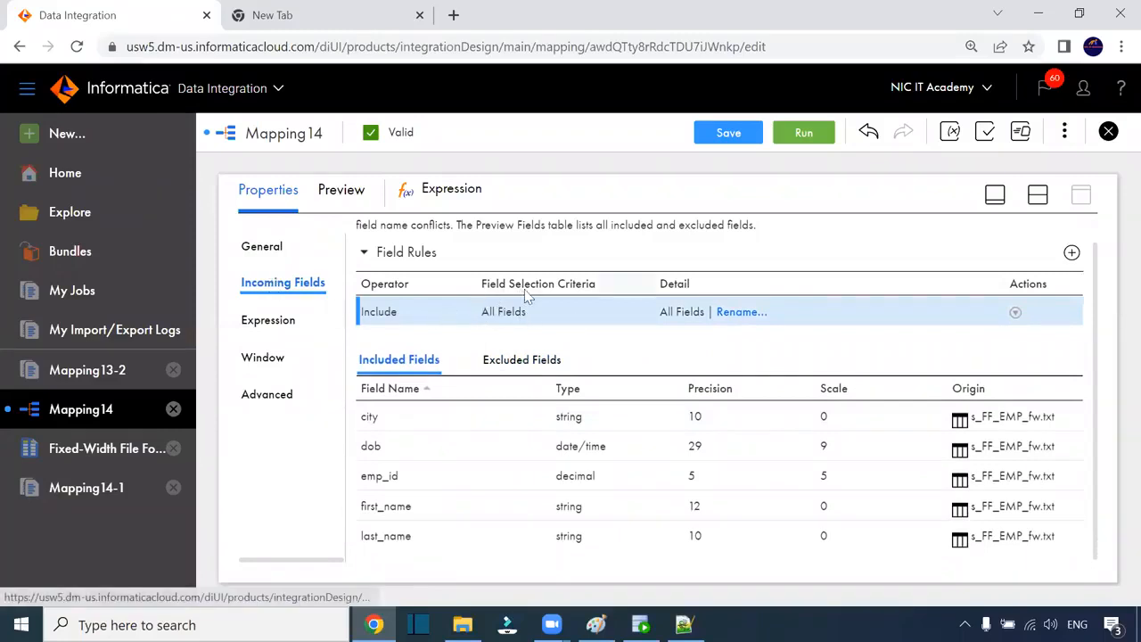
{"action": "left_click", "coordinate": [294, 322]}
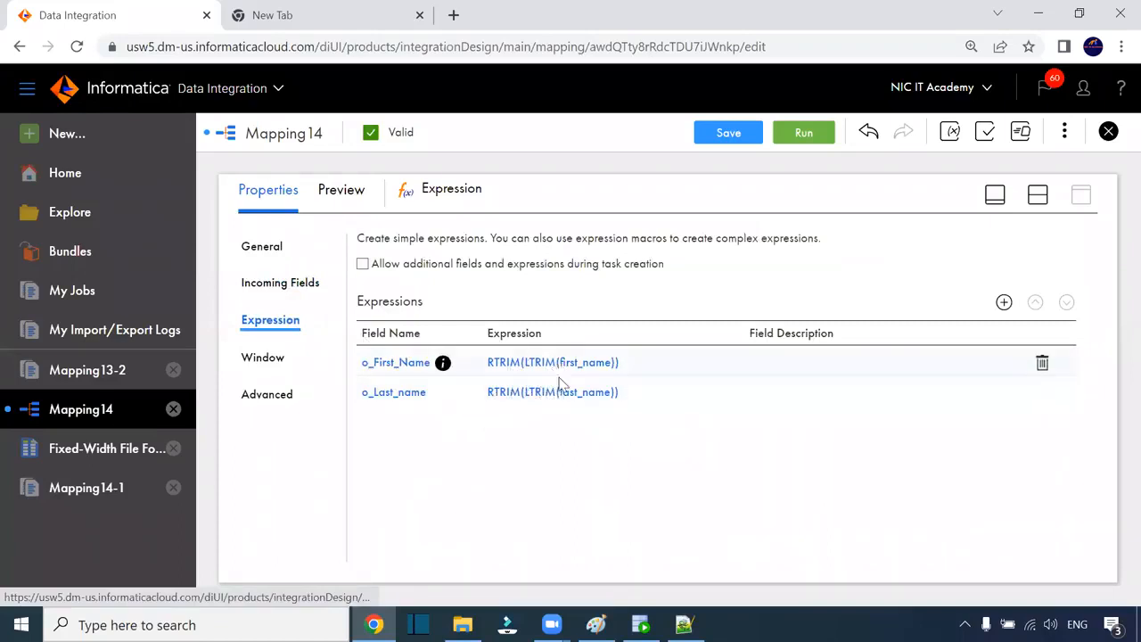
{"action": "left_click", "coordinate": [315, 283]}
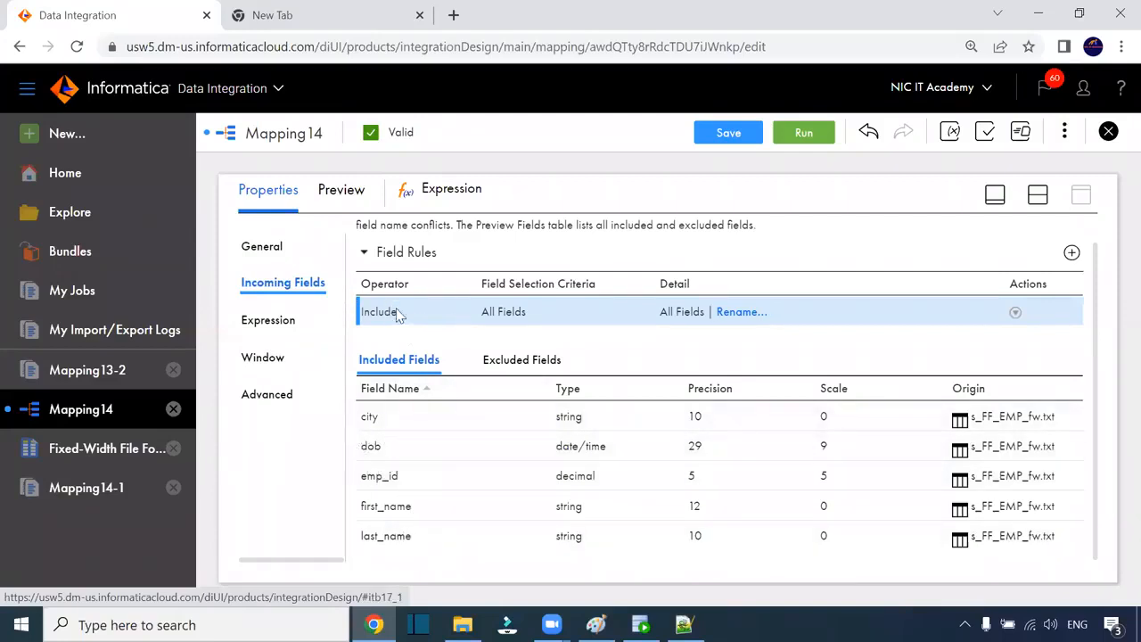
Step: Add an Include Named Fields rule, then delete it so only Include All Fields remains
{"action": "left_click", "coordinate": [1071, 253]}
{"action": "scroll", "coordinate": [516, 321], "scroll_direction": "up", "scroll_amount": 1}
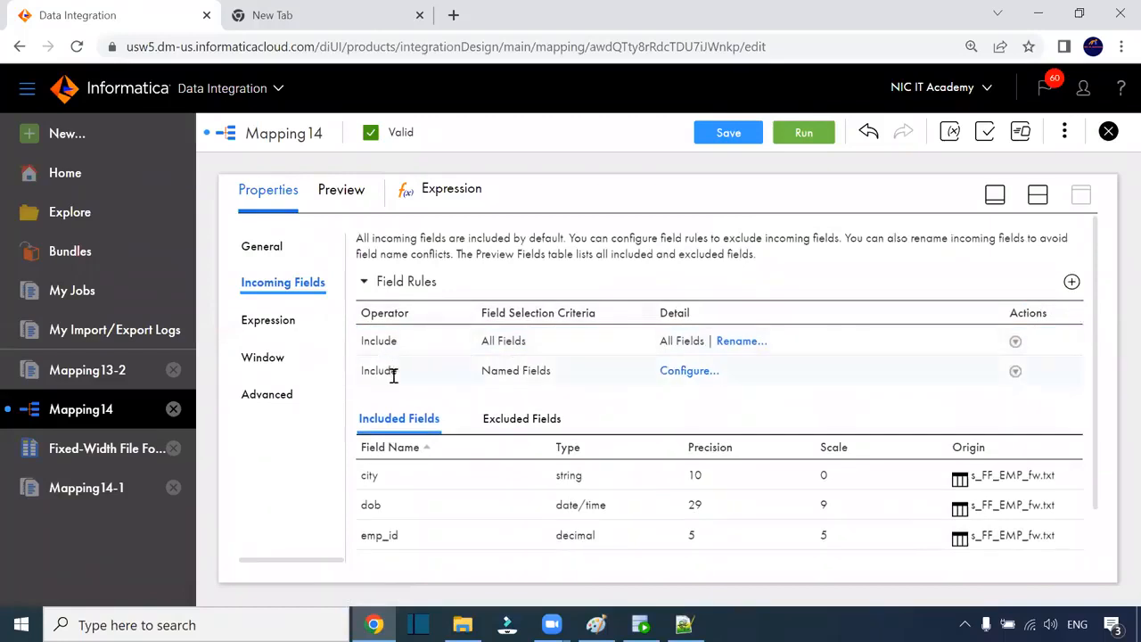
{"action": "left_click", "coordinate": [390, 372]}
{"action": "left_click", "coordinate": [410, 372]}
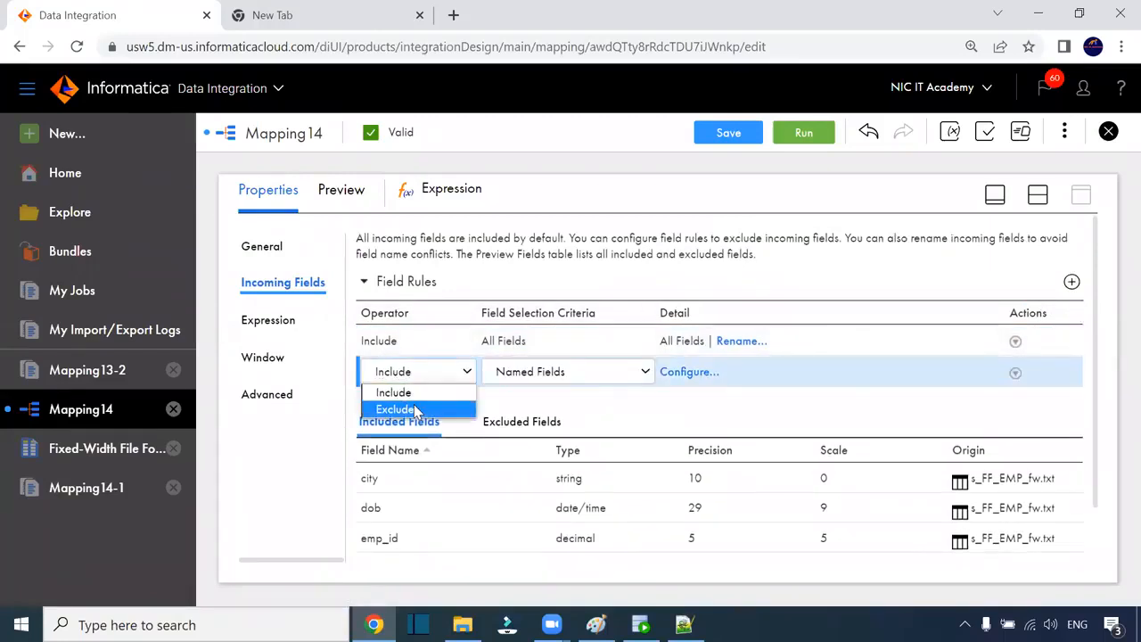
{"action": "left_click", "coordinate": [859, 404]}
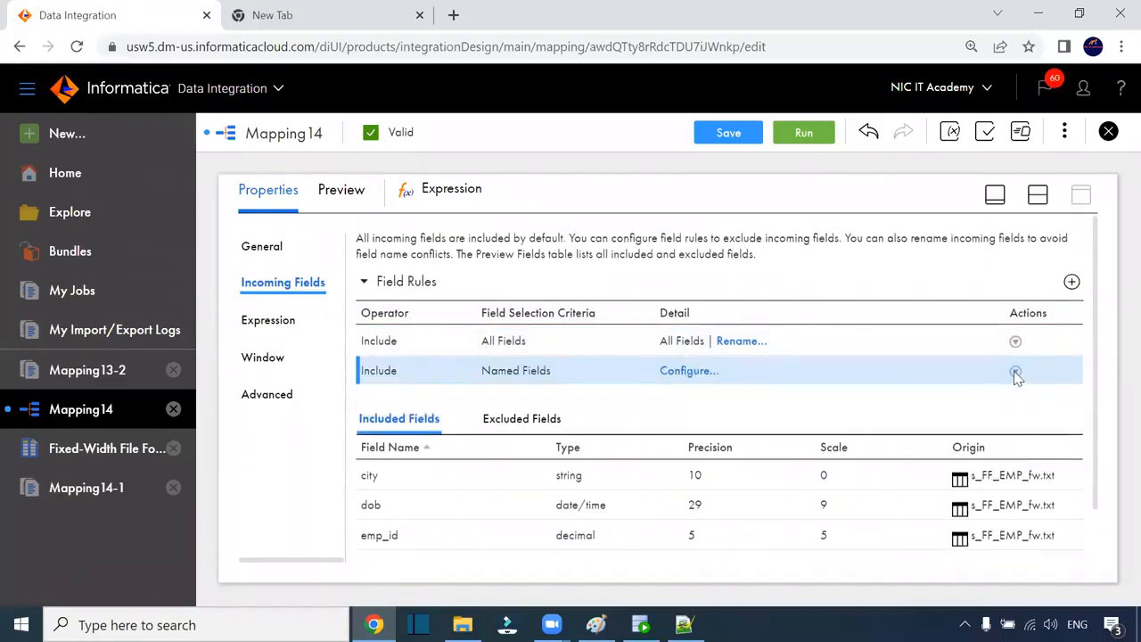
{"action": "left_click", "coordinate": [1015, 372]}
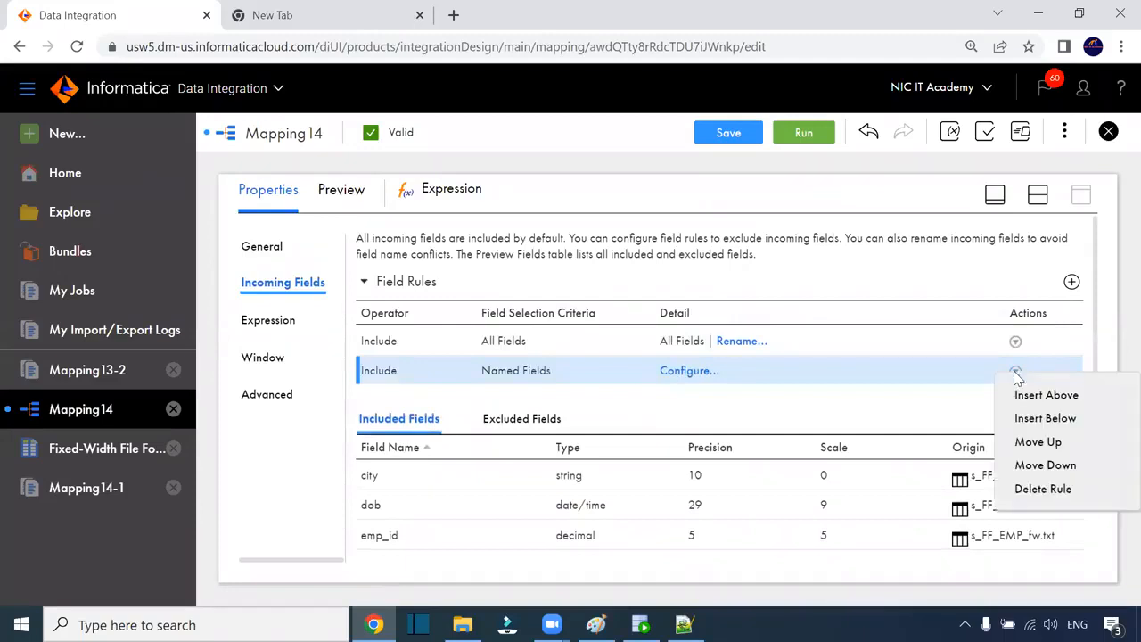
{"action": "left_click", "coordinate": [1043, 490]}
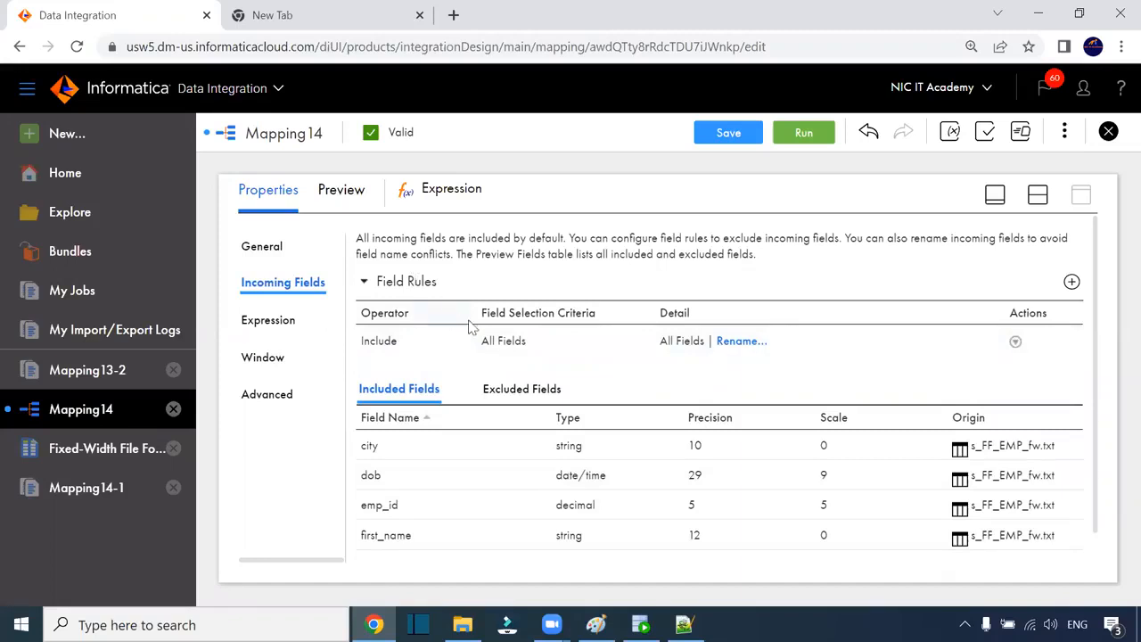
{"action": "scroll", "coordinate": [612, 298], "scroll_direction": "down", "scroll_amount": 1}
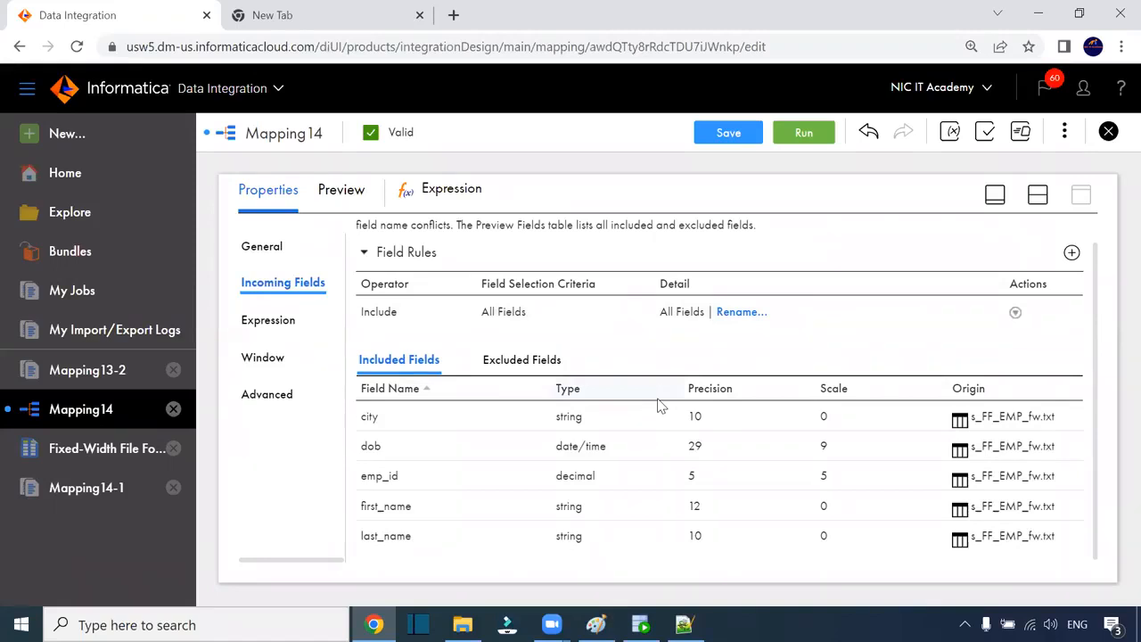
{"action": "left_click", "coordinate": [1037, 195]}
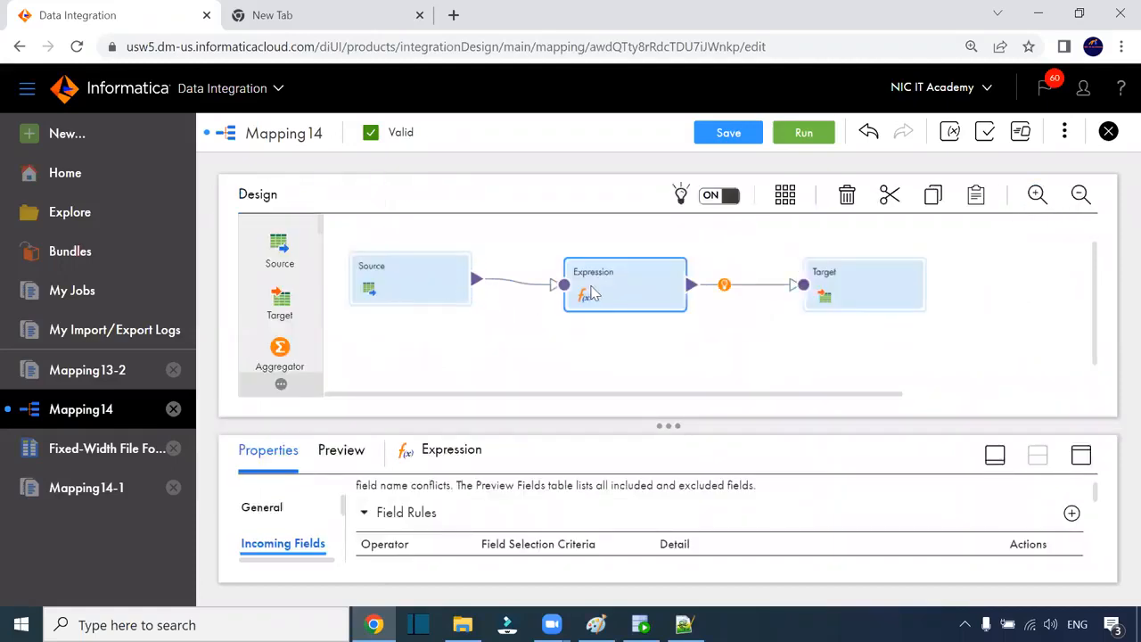
{"action": "scroll", "coordinate": [596, 298], "scroll_direction": "down", "scroll_amount": 1}
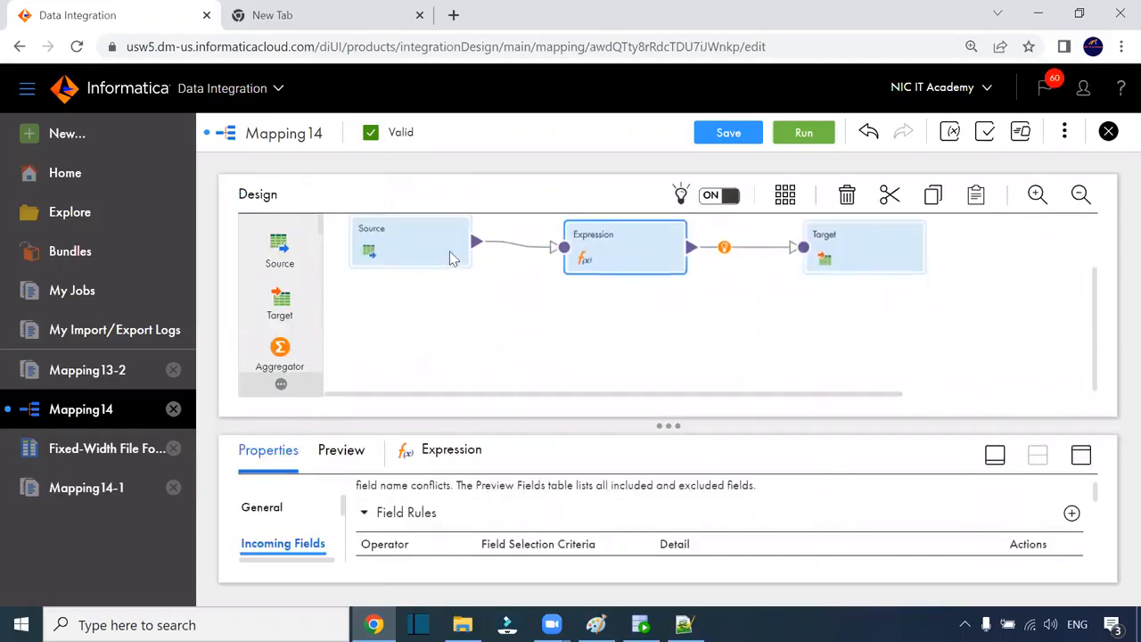
{"action": "left_click", "coordinate": [453, 255]}
{"action": "left_click", "coordinate": [621, 264]}
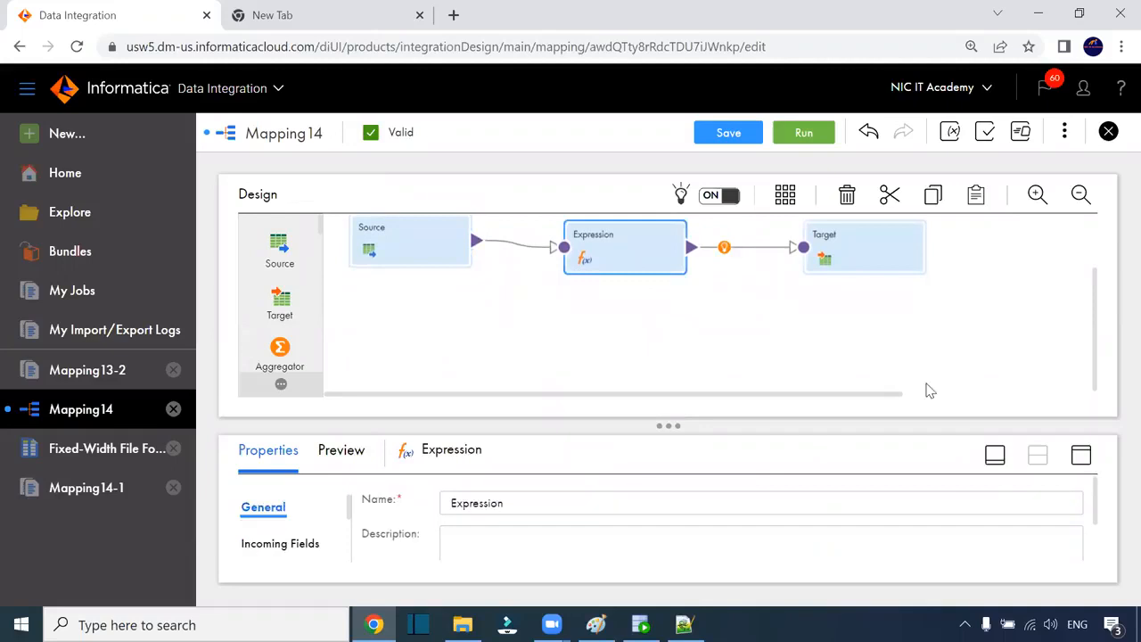
{"action": "left_click", "coordinate": [1080, 457]}
{"action": "left_click", "coordinate": [283, 284]}
{"action": "scroll", "coordinate": [534, 410], "scroll_direction": "down", "scroll_amount": 1}
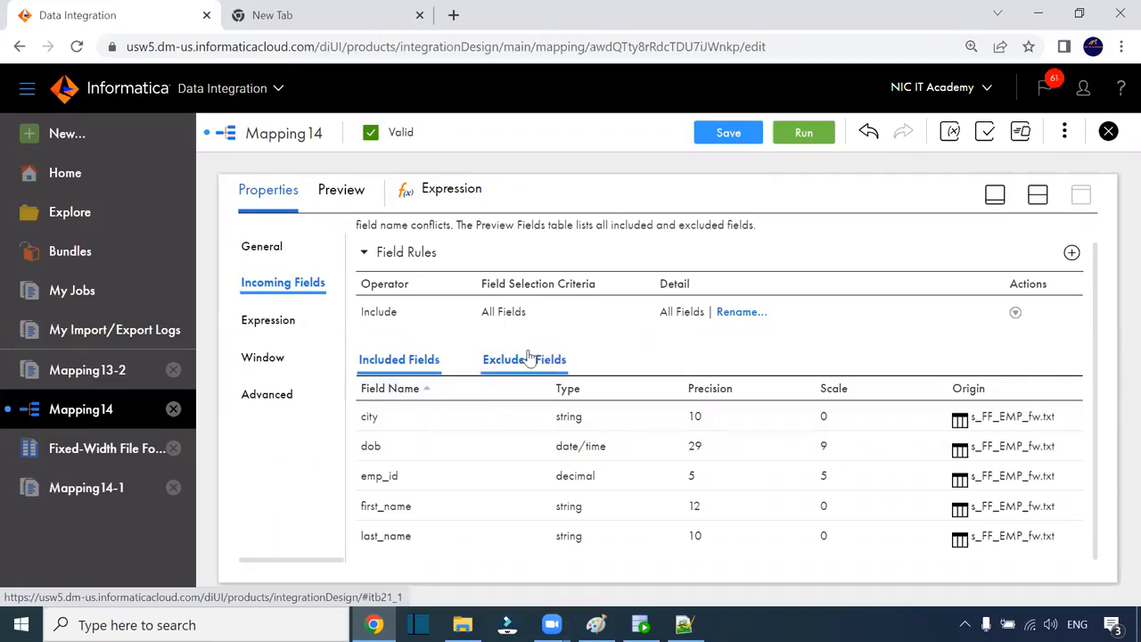
{"action": "left_click", "coordinate": [1037, 194]}
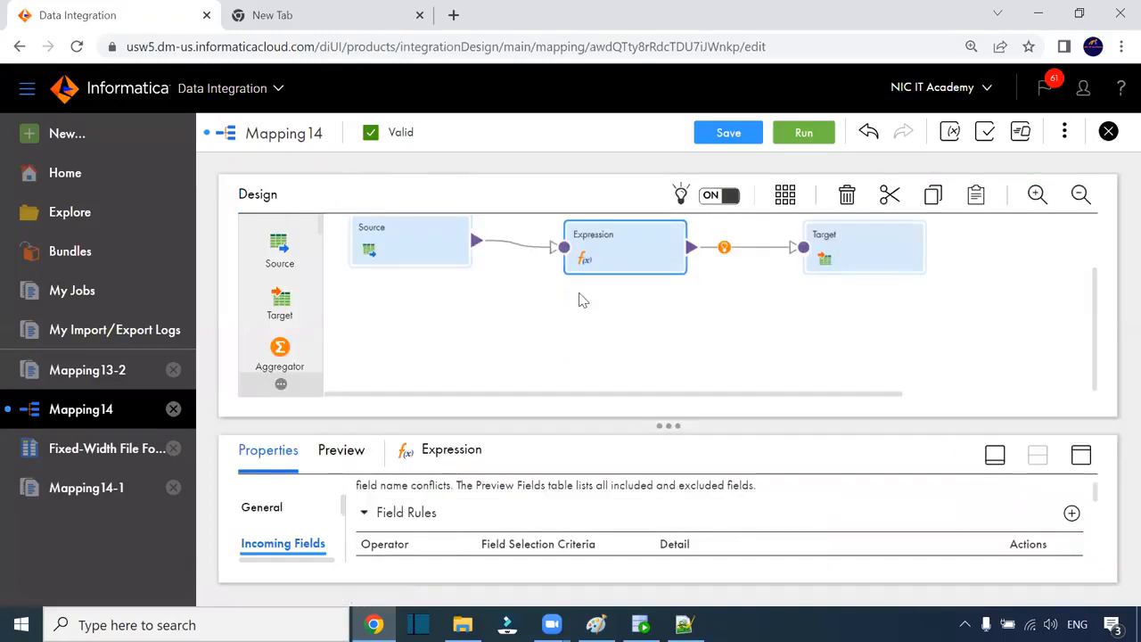
Step: Check which incoming fields feed EMPLOYEE_ID, FIRST_NAME, LAST_NAME, DOB and CITY in the Target's field mapping
{"action": "mouse_move", "coordinate": [520, 250]}
{"action": "left_click", "coordinate": [839, 260]}
{"action": "left_click", "coordinate": [1077, 457]}
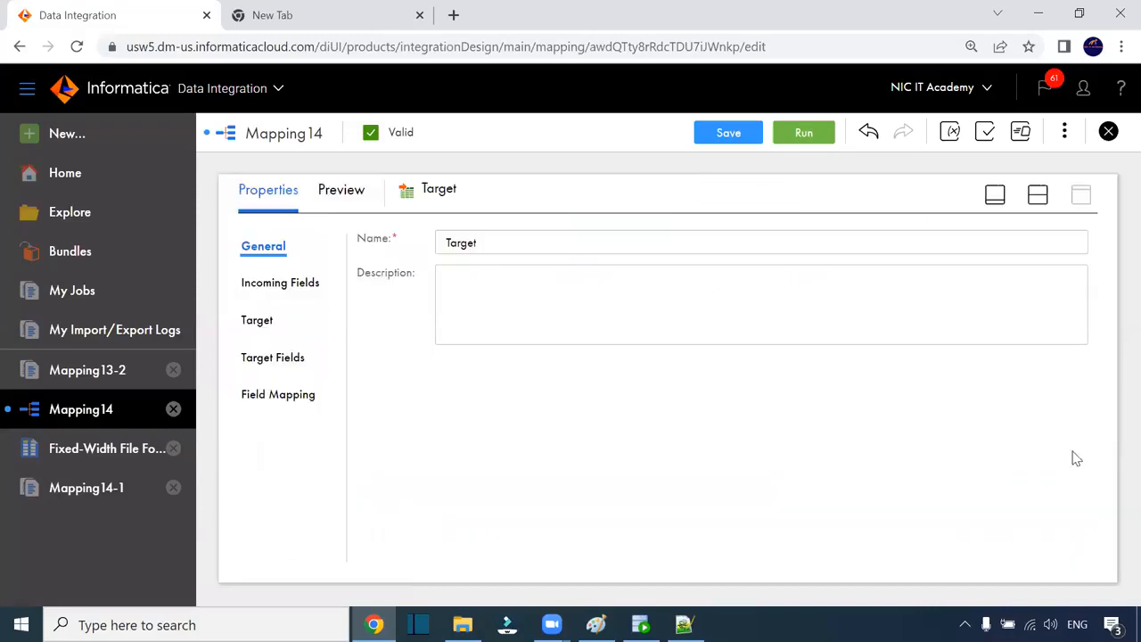
{"action": "left_click", "coordinate": [285, 355]}
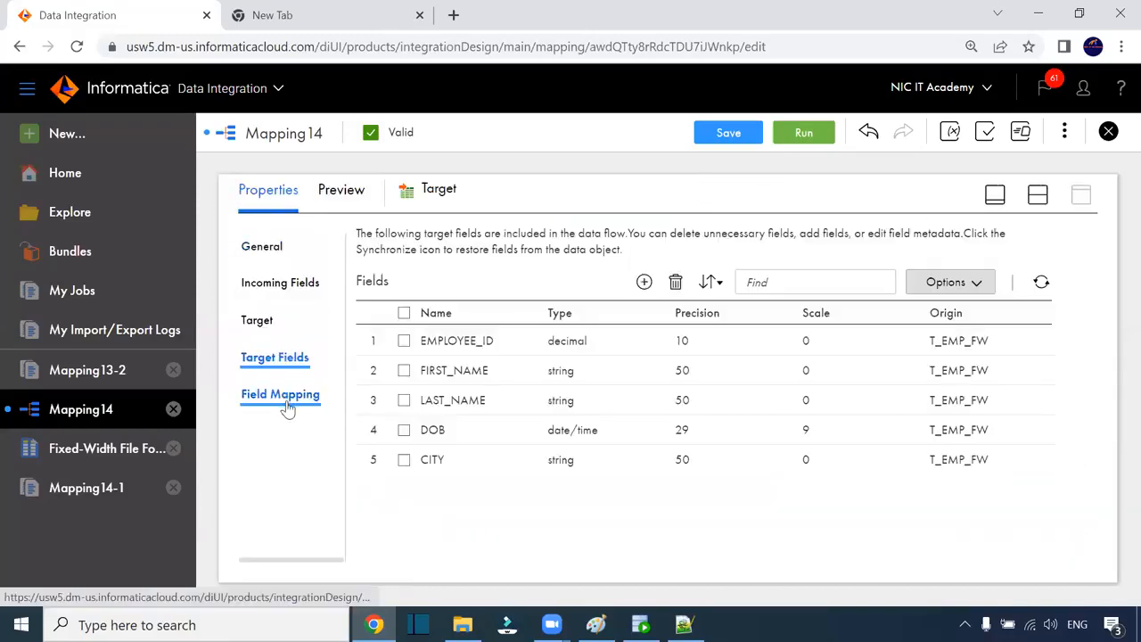
{"action": "left_click", "coordinate": [287, 407]}
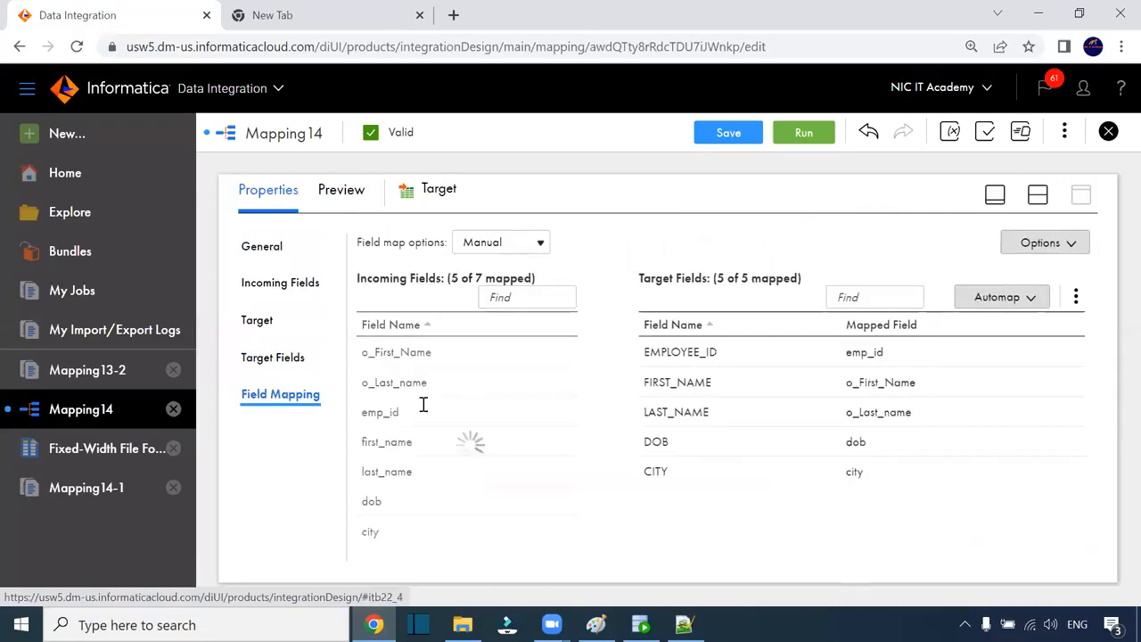
{"action": "left_click_drag", "start_coordinate": [642, 351], "coordinate": [720, 358]}
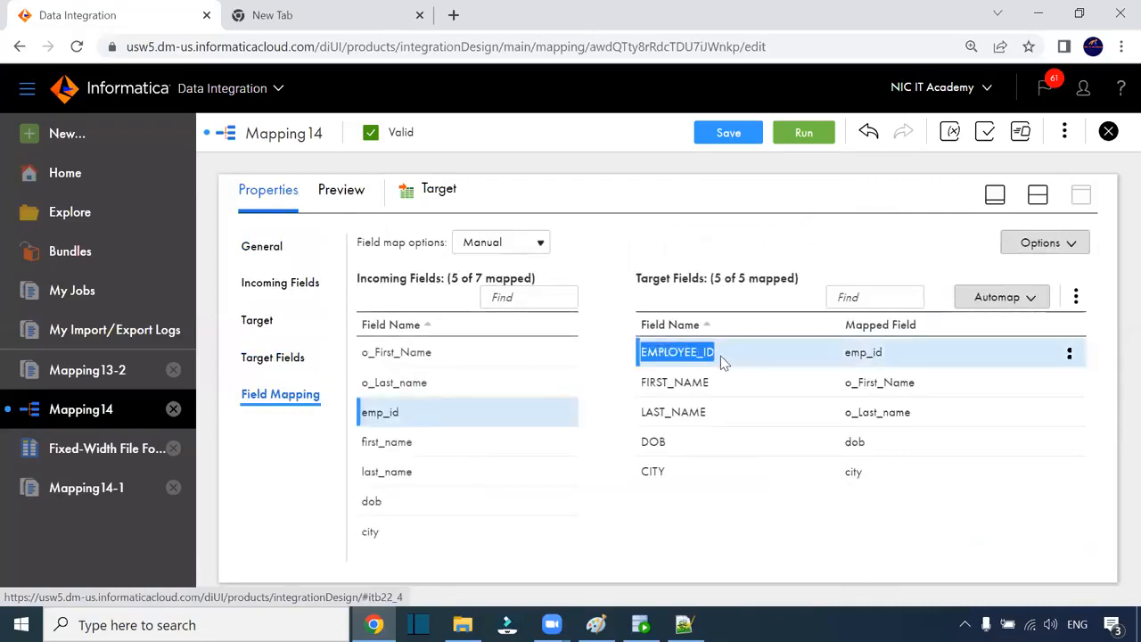
{"action": "left_click_drag", "start_coordinate": [642, 383], "coordinate": [718, 387]}
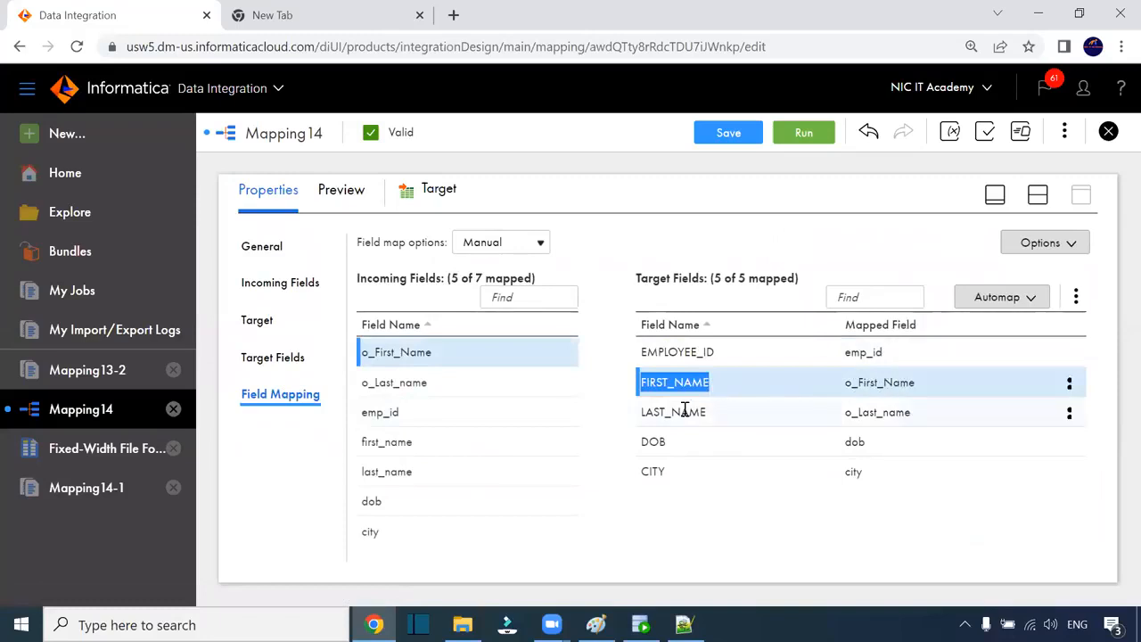
{"action": "left_click_drag", "start_coordinate": [652, 412], "coordinate": [733, 416]}
{"action": "left_click_drag", "start_coordinate": [650, 443], "coordinate": [726, 478]}
{"action": "left_click", "coordinate": [1039, 197]}
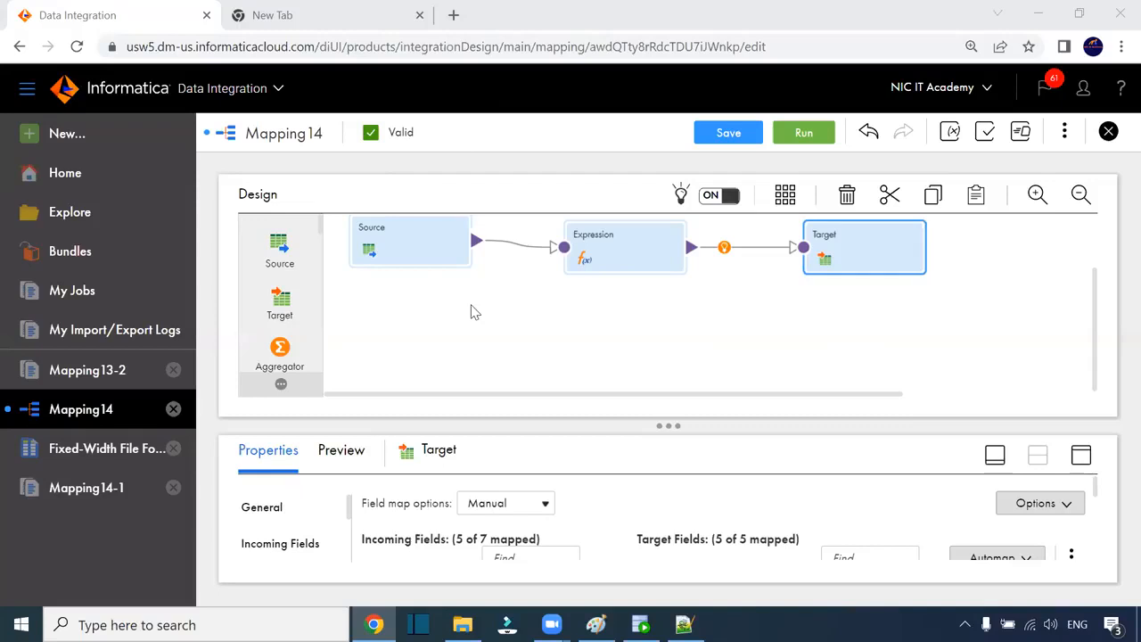
Step: Line up the Source, Expression and Target nodes in a neat row on the canvas
{"action": "left_click", "coordinate": [533, 279]}
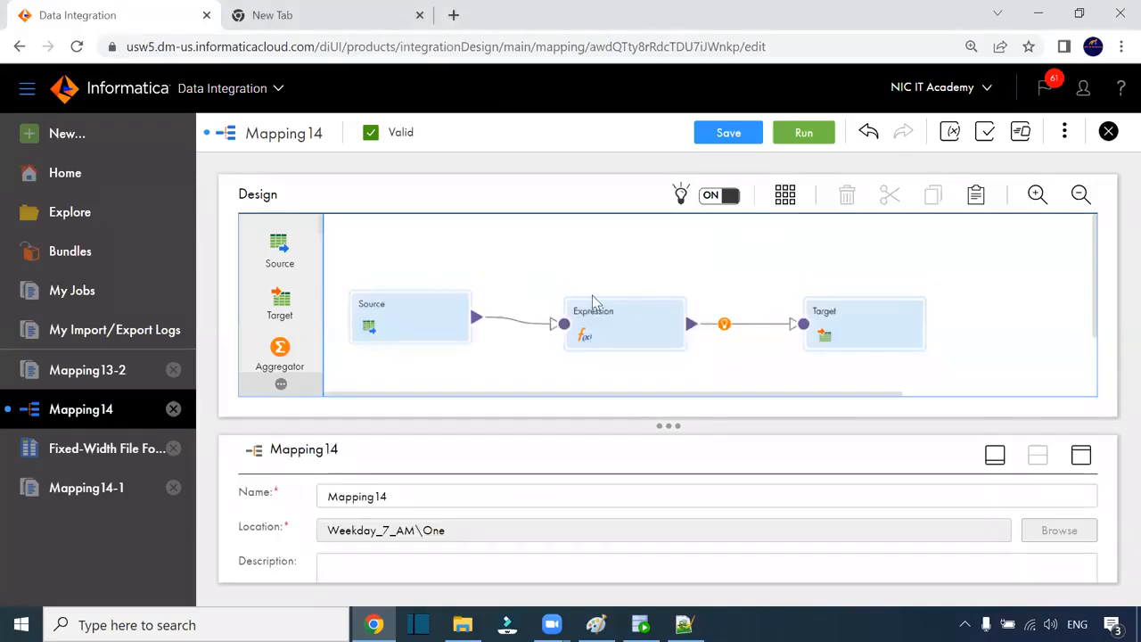
{"action": "left_click_drag", "start_coordinate": [610, 324], "coordinate": [609, 300]}
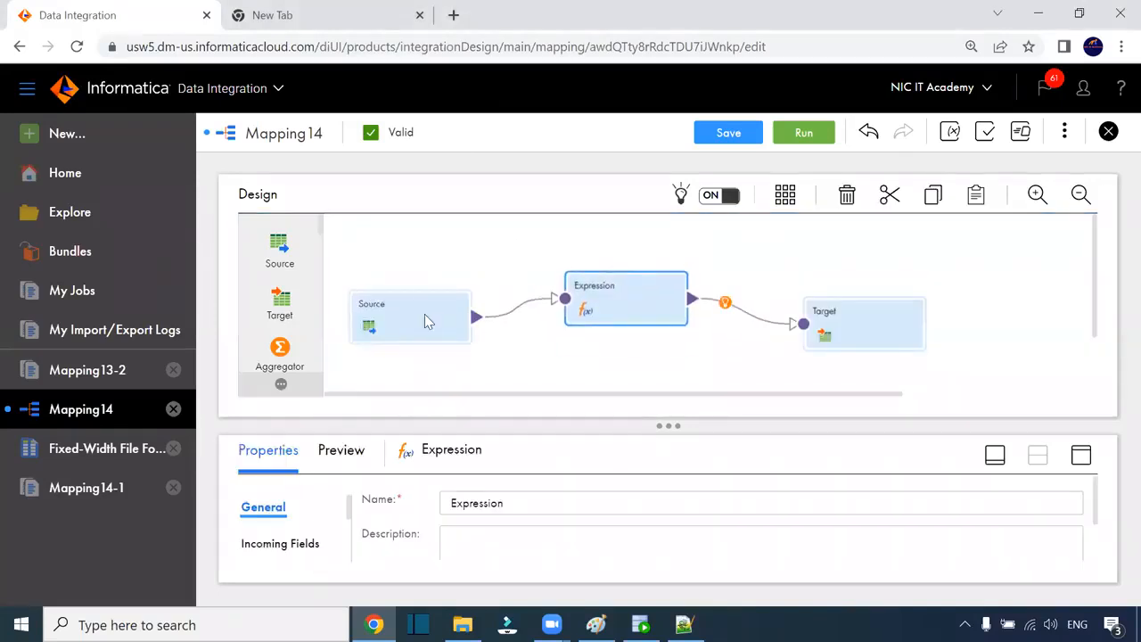
{"action": "left_click_drag", "start_coordinate": [424, 314], "coordinate": [423, 282]}
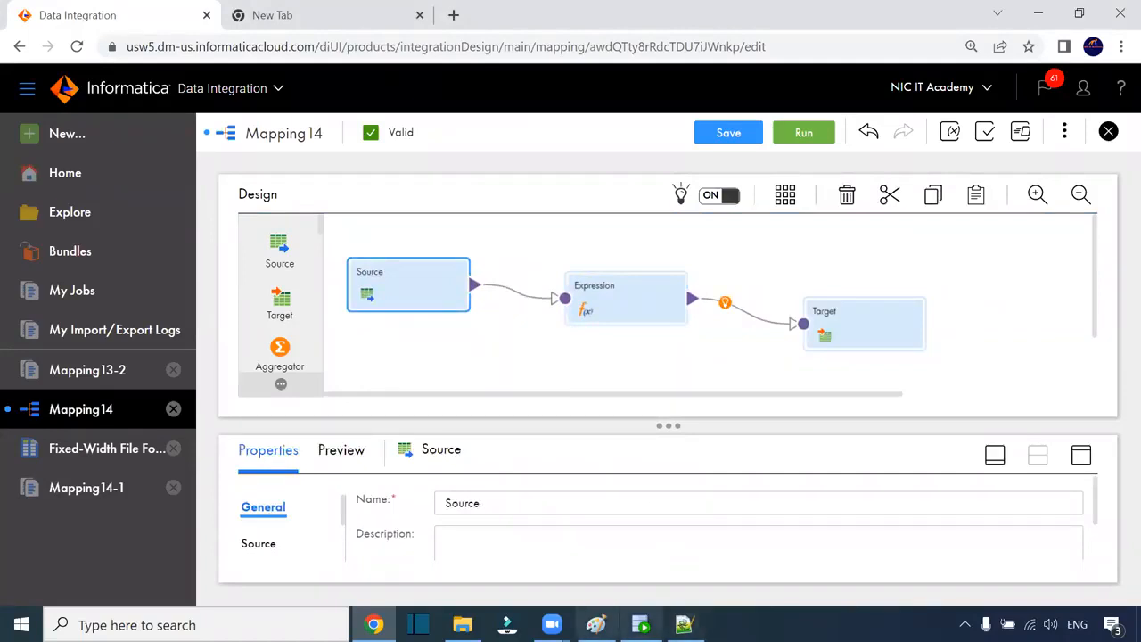
{"action": "left_click_drag", "start_coordinate": [845, 310], "coordinate": [863, 277]}
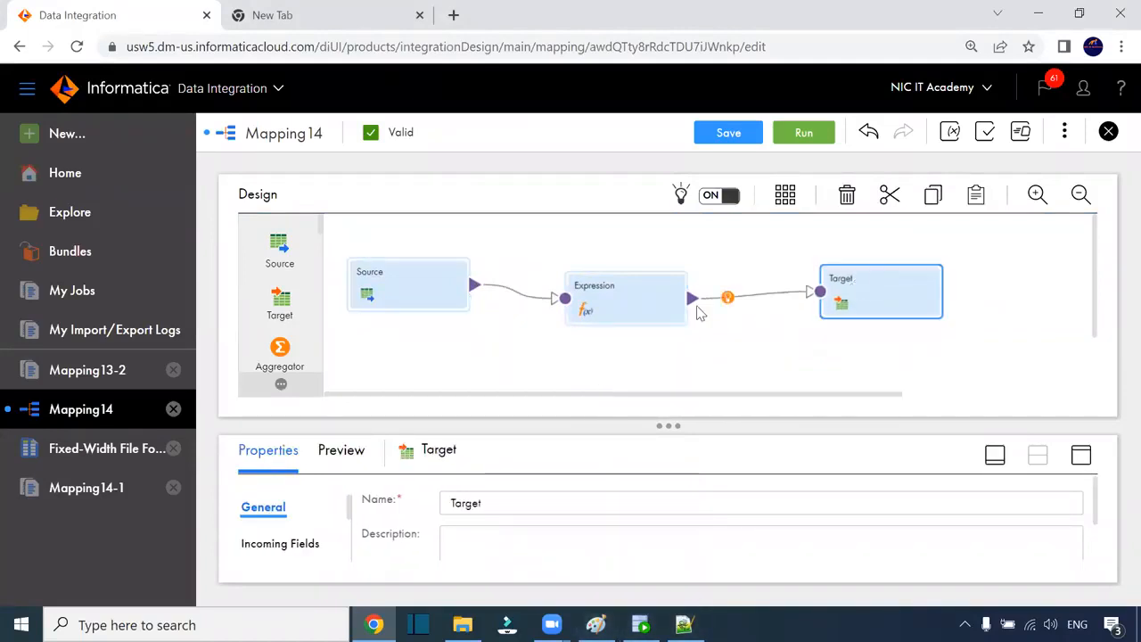
{"action": "left_click_drag", "start_coordinate": [629, 285], "coordinate": [635, 265]}
{"action": "left_click_drag", "start_coordinate": [413, 286], "coordinate": [407, 273]}
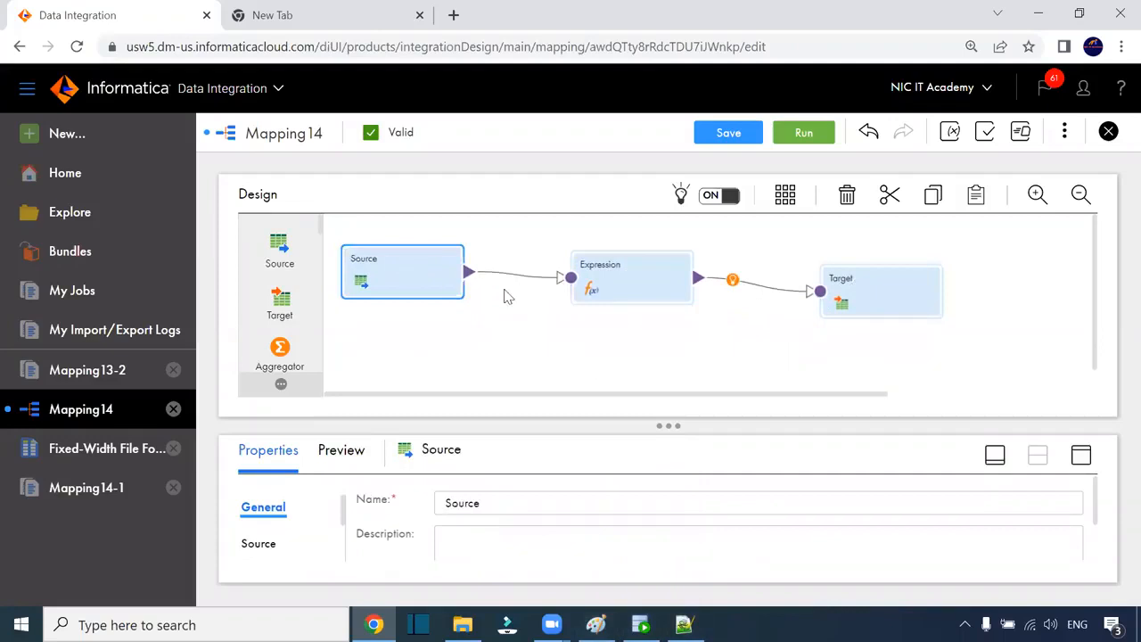
{"action": "left_click_drag", "start_coordinate": [869, 300], "coordinate": [887, 290]}
{"action": "left_click_drag", "start_coordinate": [629, 289], "coordinate": [643, 284]}
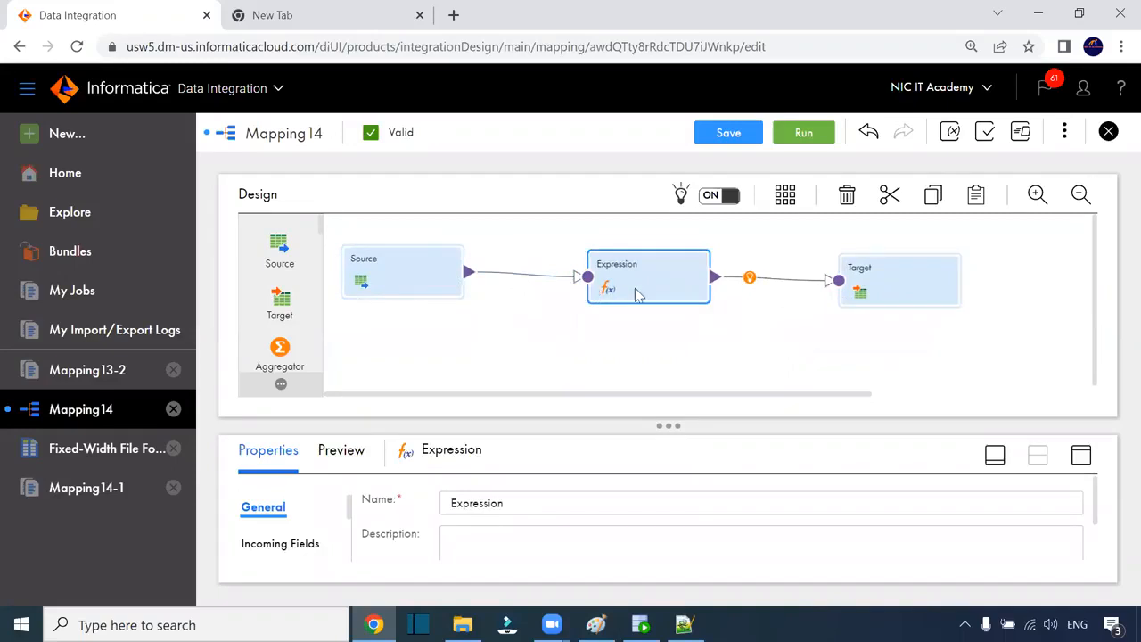
{"action": "left_click_drag", "start_coordinate": [896, 282], "coordinate": [933, 279]}
{"action": "left_click_drag", "start_coordinate": [643, 281], "coordinate": [647, 276]}
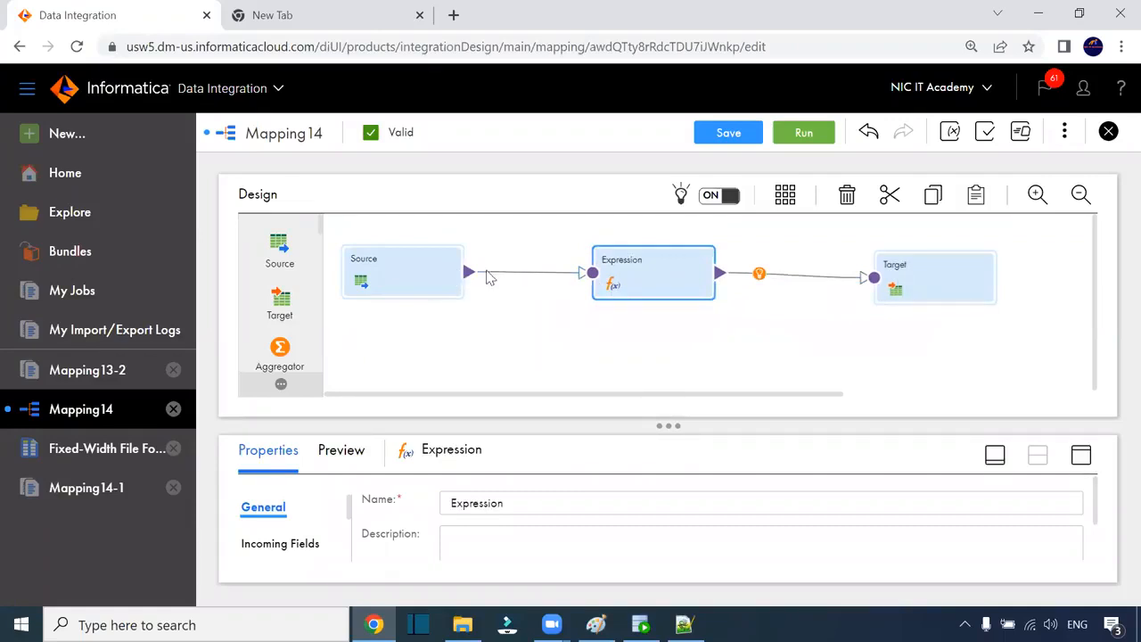
Step: Select the Expression node and expand its properties across the whole editor
{"action": "left_click", "coordinate": [392, 269]}
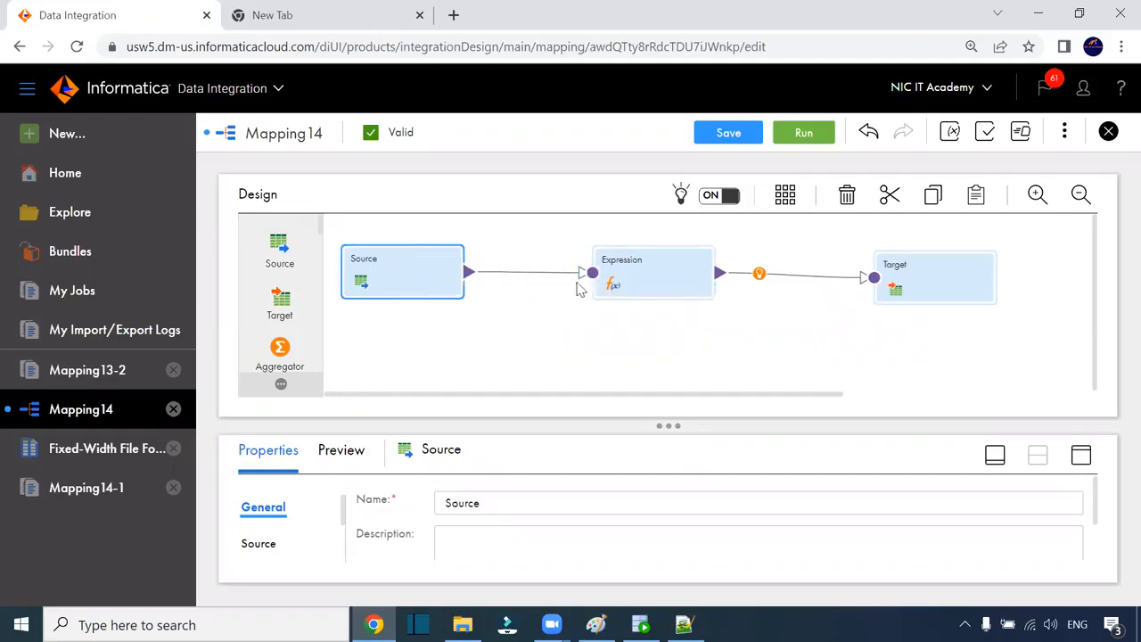
{"action": "left_click", "coordinate": [687, 287]}
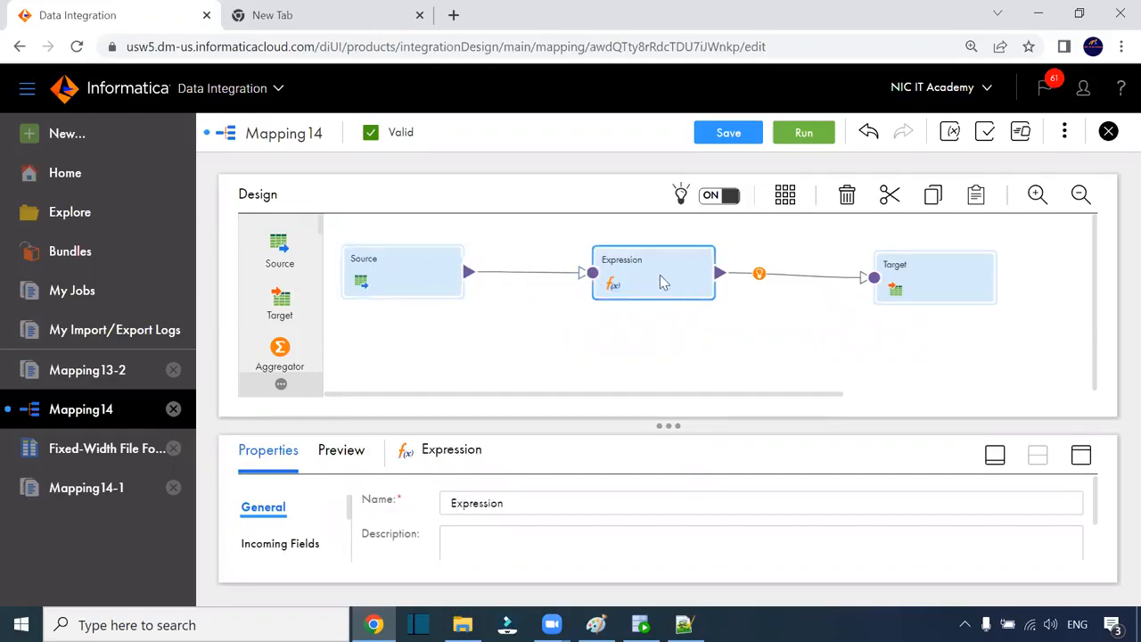
{"action": "left_click", "coordinate": [1079, 454]}
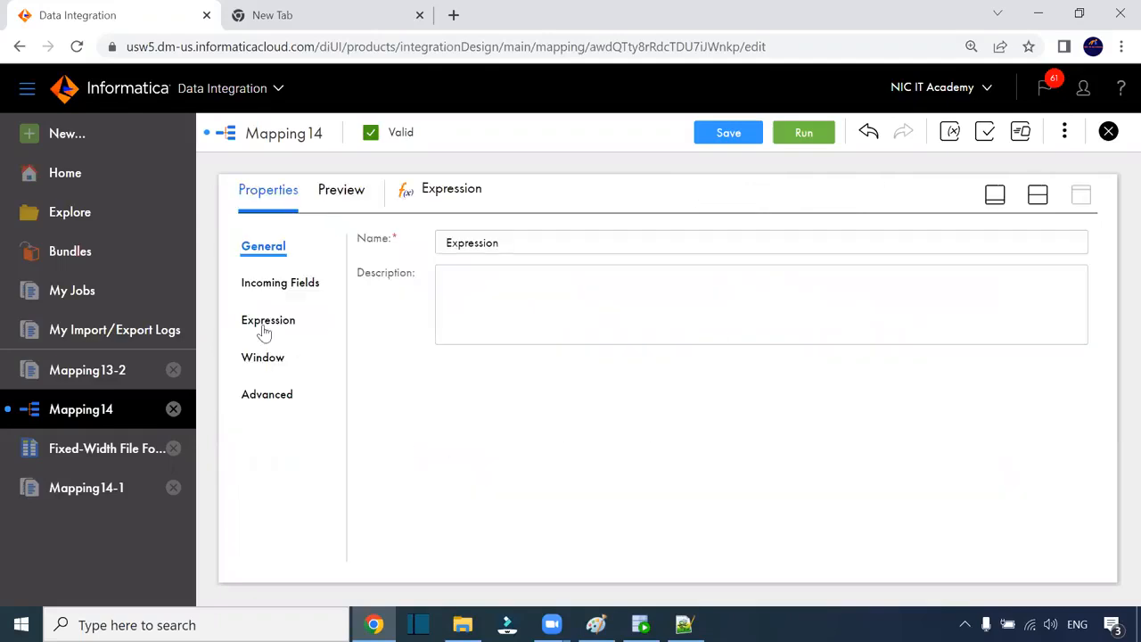
Step: Review the Expression's single Include All Fields rule, then restore the diagram above it
{"action": "left_click", "coordinate": [280, 283]}
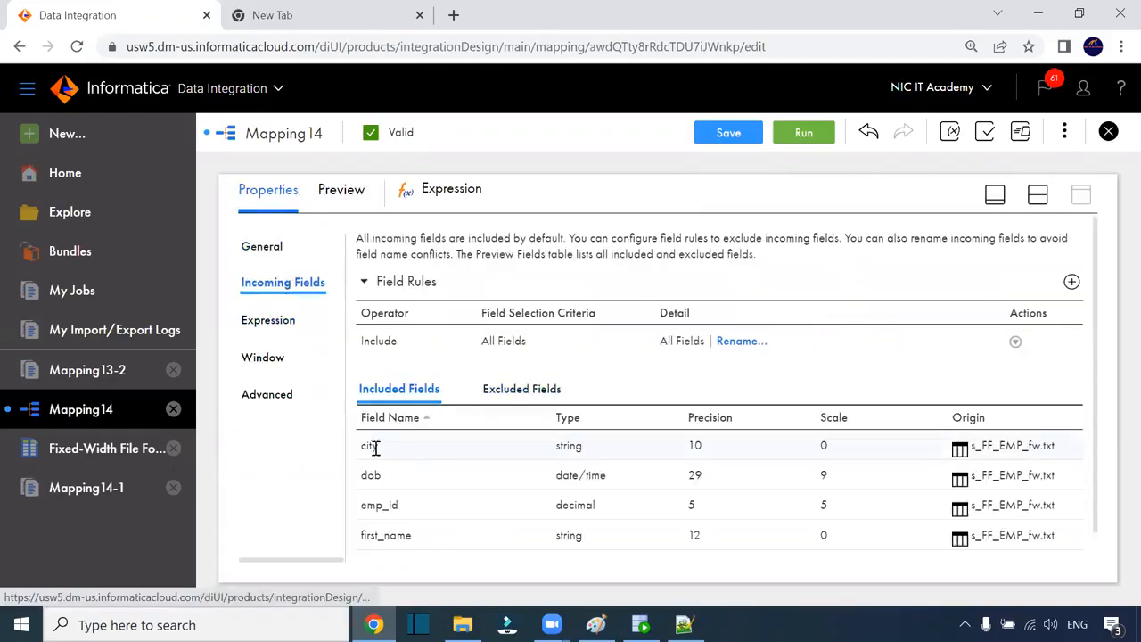
{"action": "scroll", "coordinate": [373, 449], "scroll_direction": "down", "scroll_amount": 1}
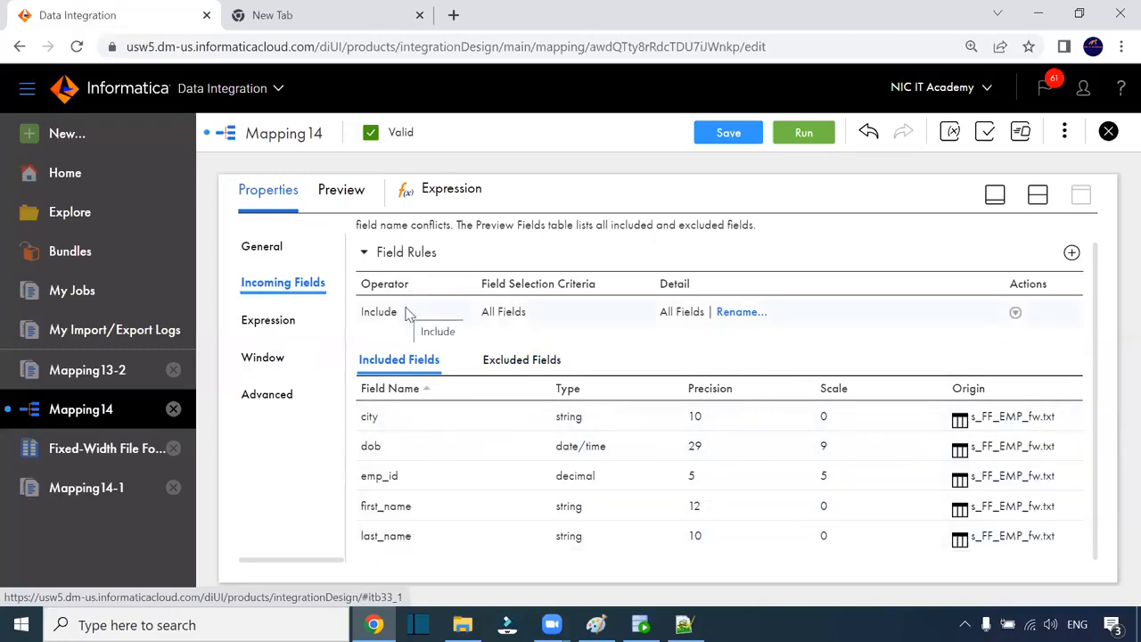
{"action": "left_click", "coordinate": [446, 119]}
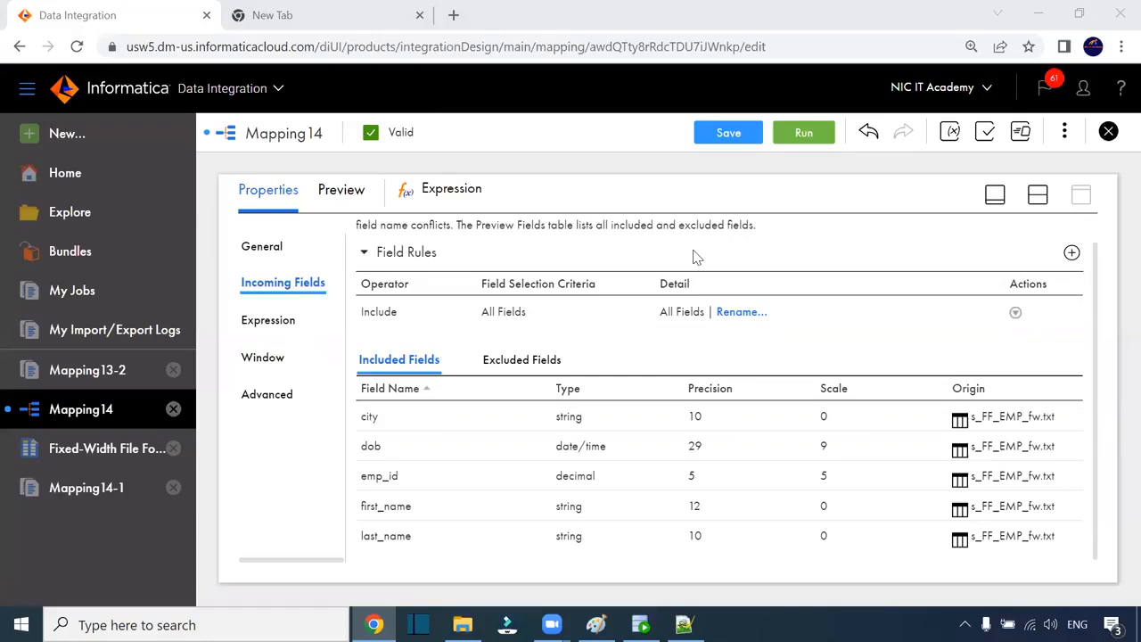
{"action": "left_click", "coordinate": [1037, 194]}
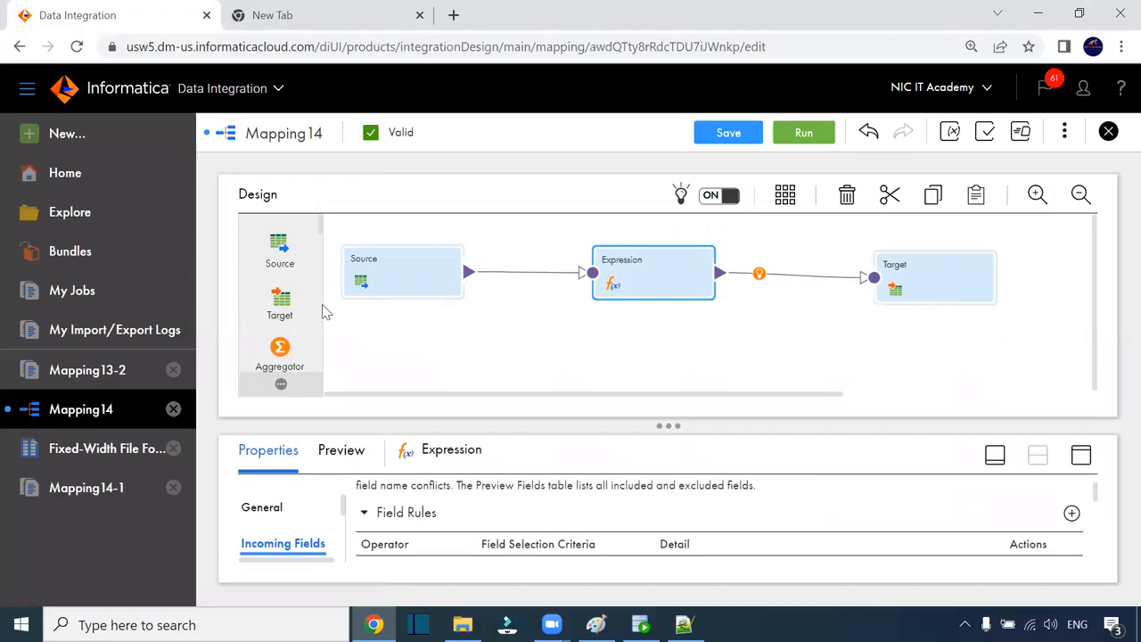
Step: Show the Expression's five included fields (city, dob, emp_id, first_name, last_name) full-size
{"action": "scroll", "coordinate": [282, 306], "scroll_direction": "down", "scroll_amount": 2}
{"action": "scroll", "coordinate": [281, 305], "scroll_direction": "down", "scroll_amount": 8}
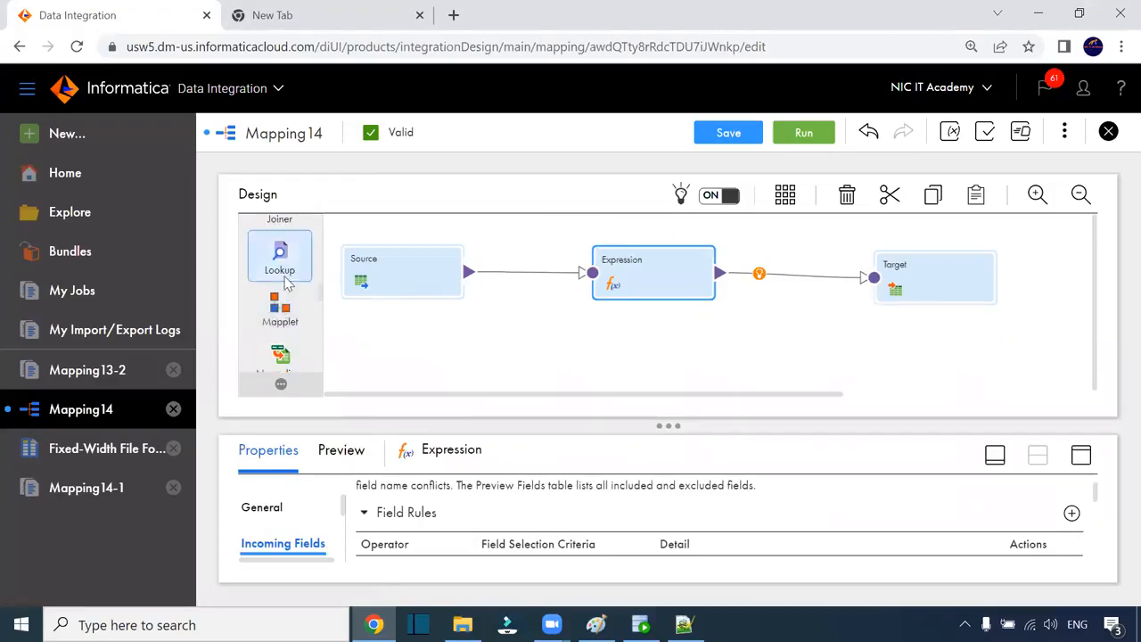
{"action": "scroll", "coordinate": [280, 331], "scroll_direction": "up", "scroll_amount": 5}
{"action": "scroll", "coordinate": [278, 325], "scroll_direction": "down", "scroll_amount": 5}
{"action": "scroll", "coordinate": [278, 322], "scroll_direction": "up", "scroll_amount": 10}
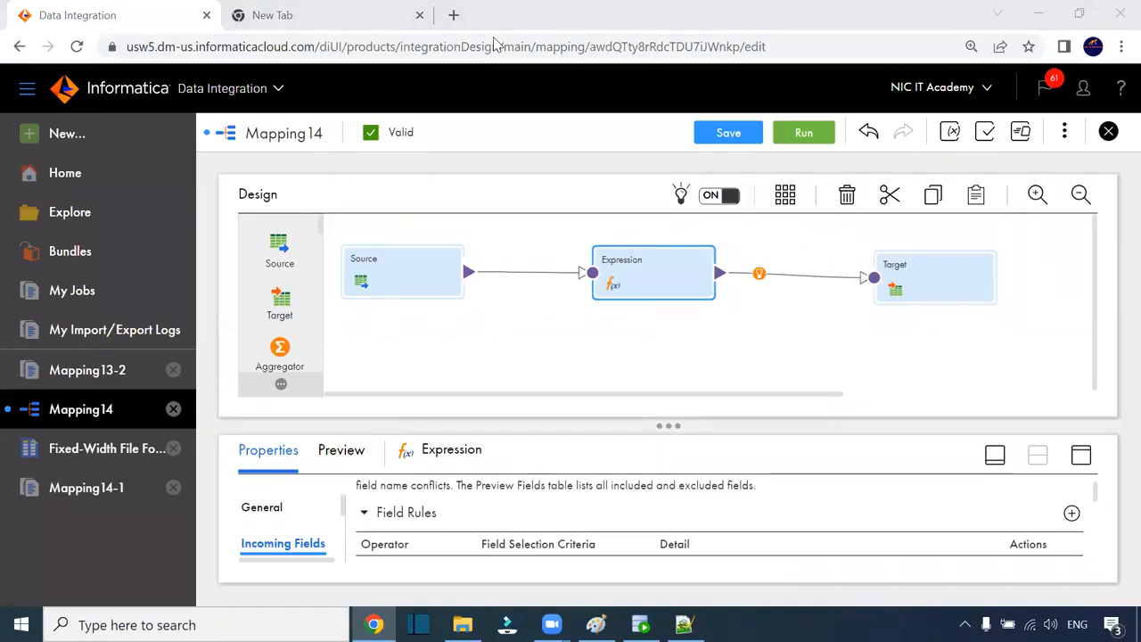
{"action": "left_click", "coordinate": [656, 278]}
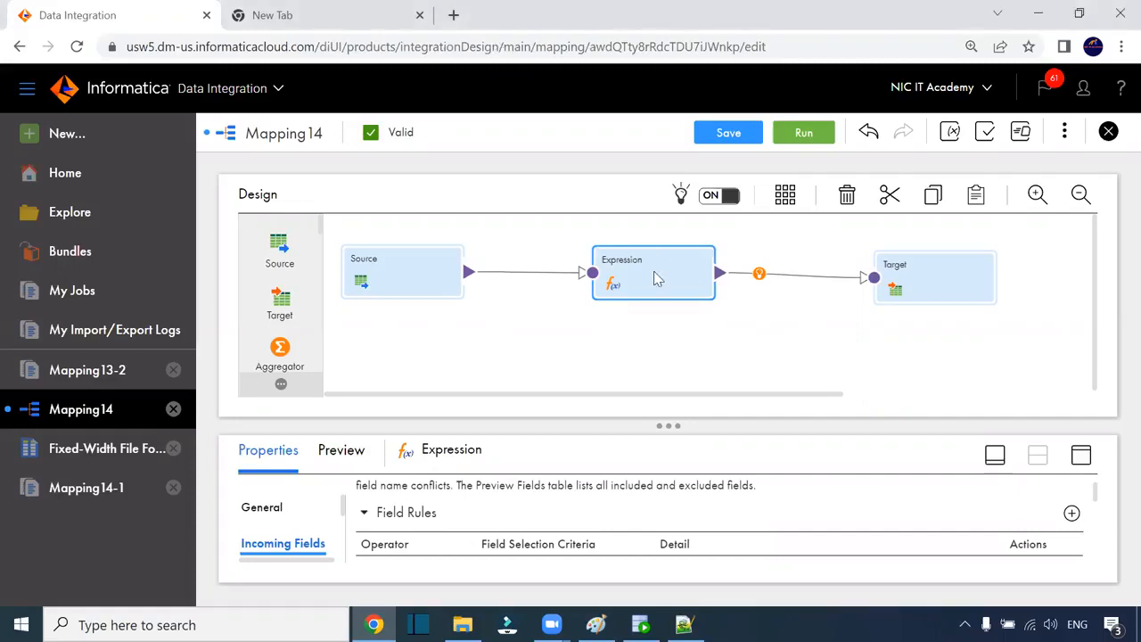
{"action": "left_click", "coordinate": [1080, 455]}
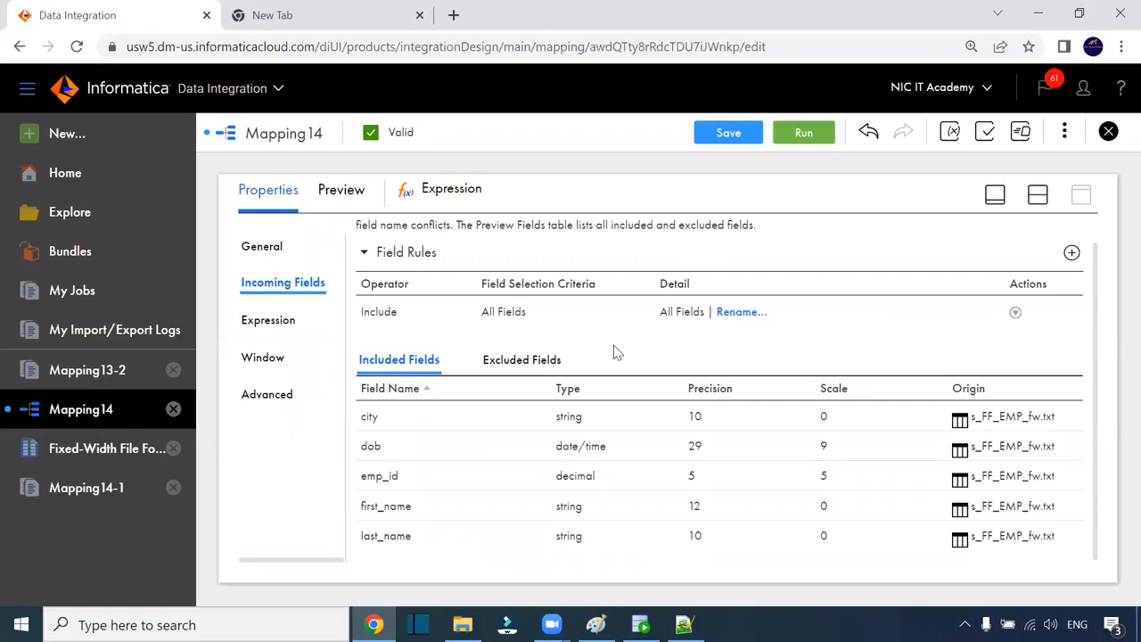
{"action": "left_click", "coordinate": [1037, 195]}
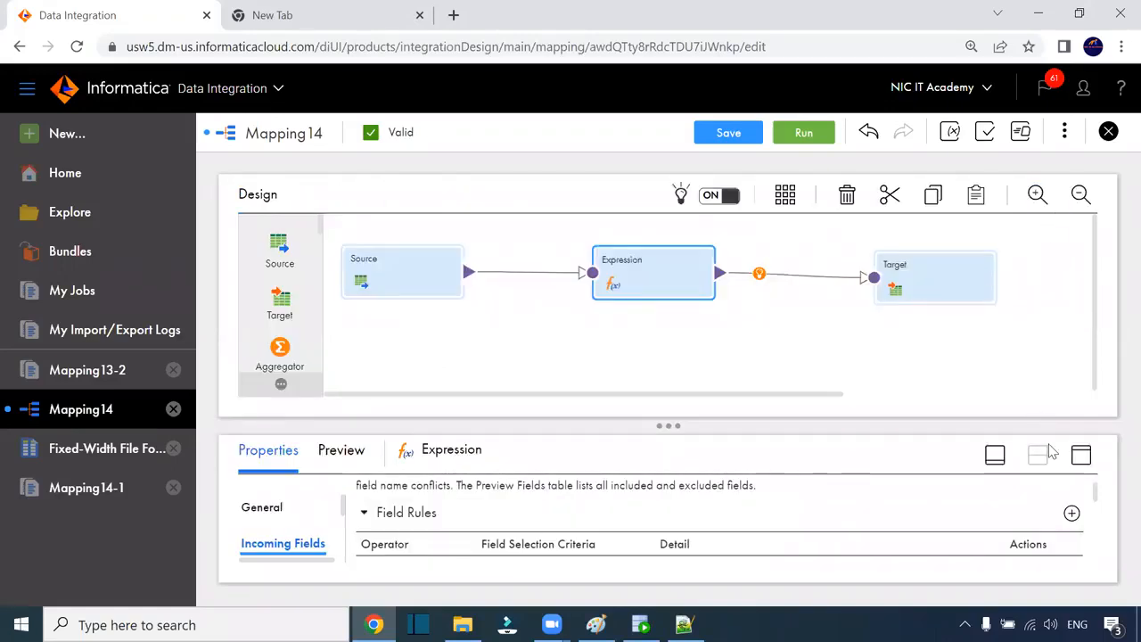
{"action": "left_click", "coordinate": [1080, 455]}
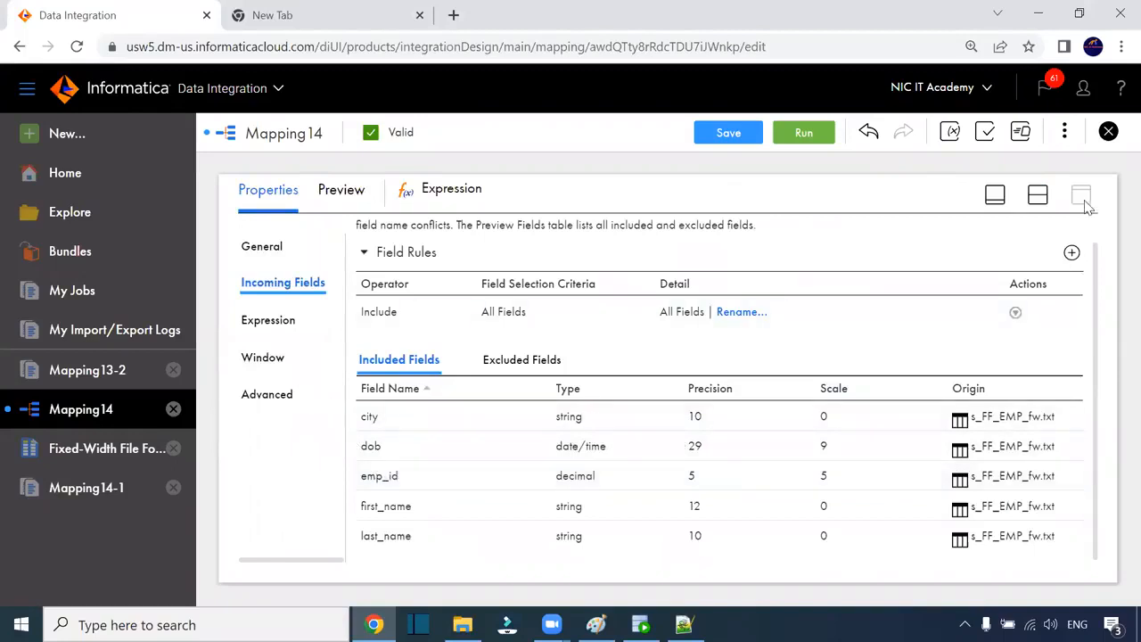
Step: Unmap the dob field from the Target's DOB, leaving 4 of 5 target fields mapped
{"action": "left_click", "coordinate": [1038, 195]}
{"action": "left_click", "coordinate": [941, 275]}
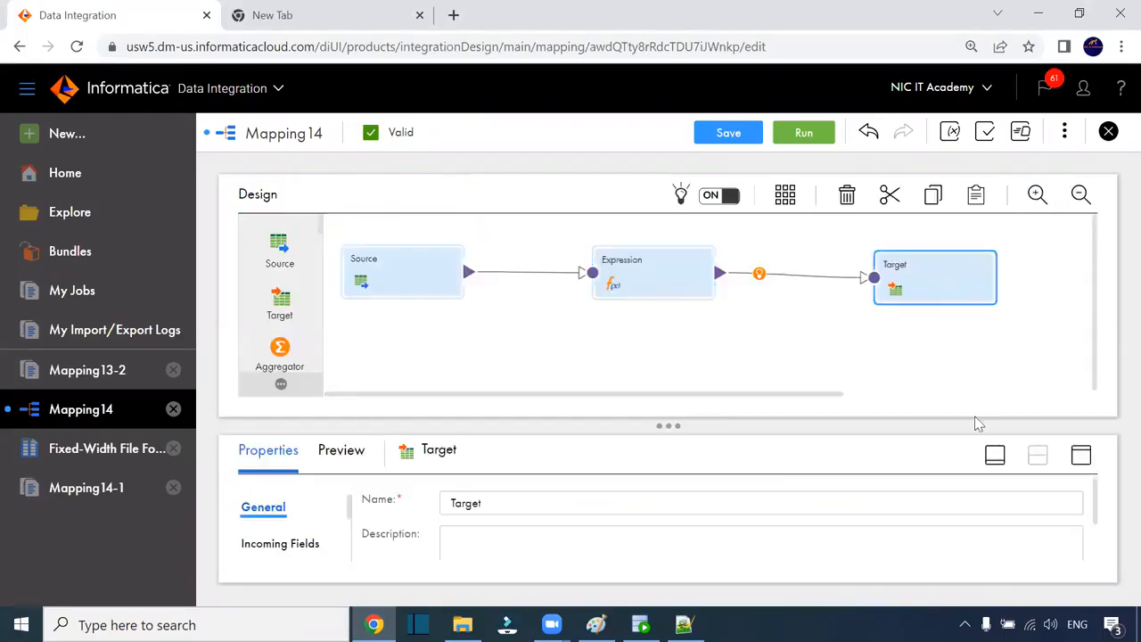
{"action": "left_click", "coordinate": [1080, 456]}
{"action": "left_click", "coordinate": [280, 394]}
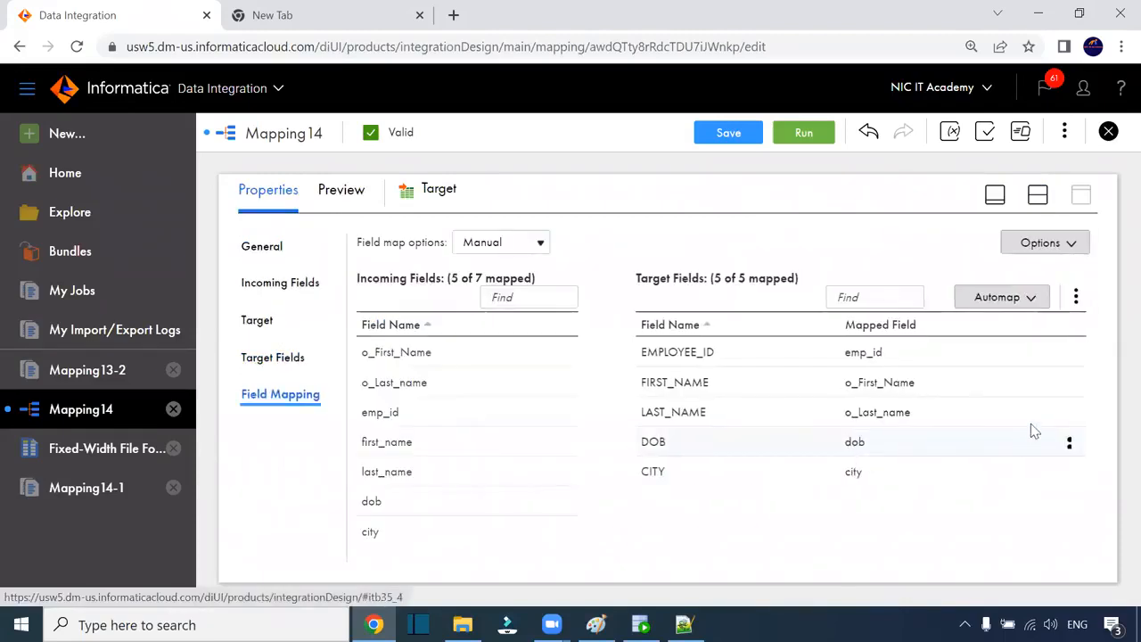
{"action": "left_click", "coordinate": [1068, 443]}
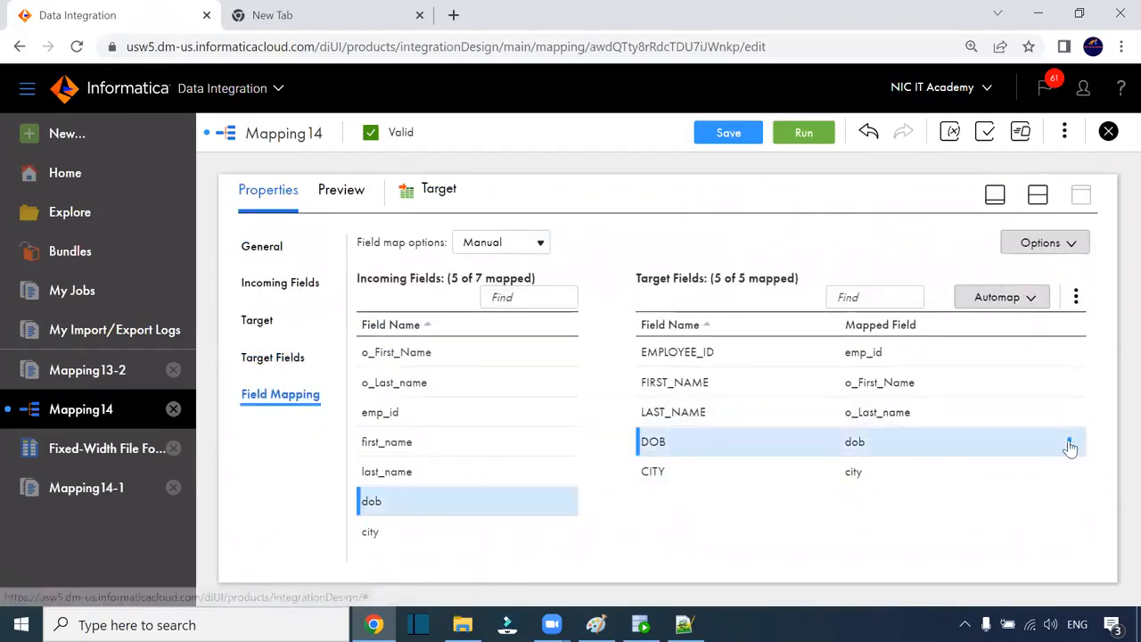
{"action": "left_click", "coordinate": [1068, 444]}
{"action": "left_click", "coordinate": [983, 473]}
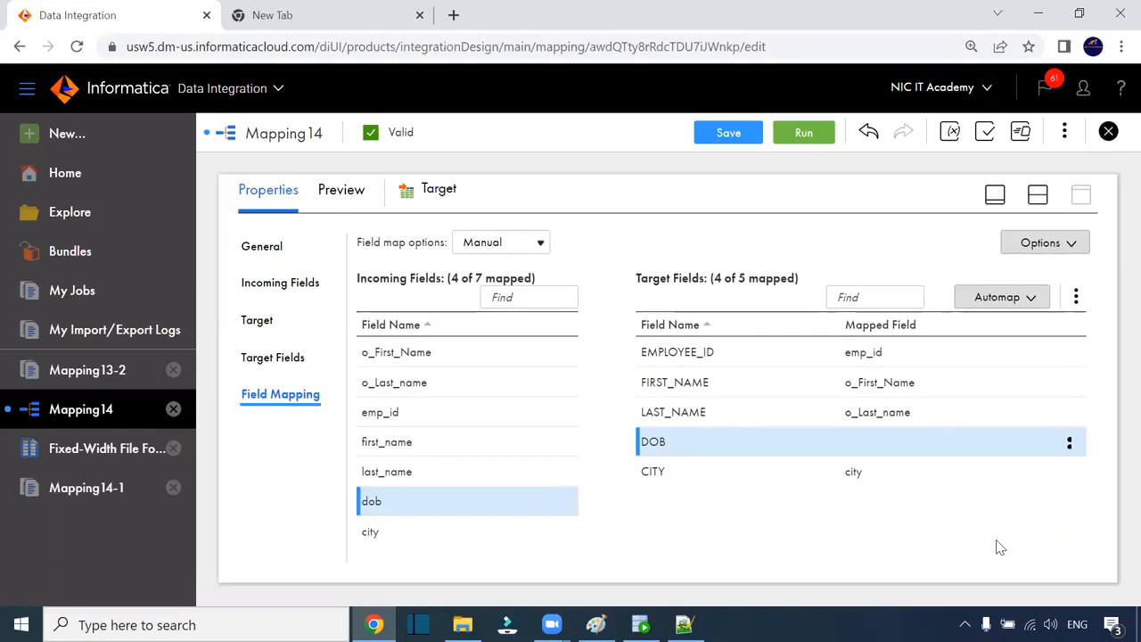
{"action": "mouse_move", "coordinate": [856, 441]}
{"action": "mouse_move", "coordinate": [697, 441]}
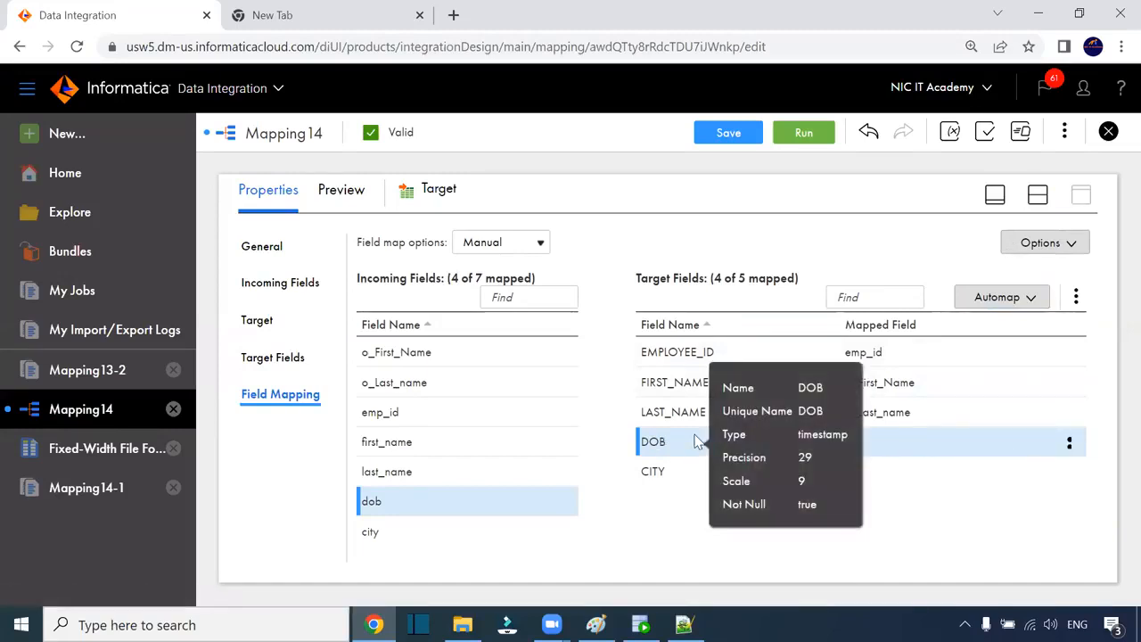
{"action": "mouse_move", "coordinate": [683, 414]}
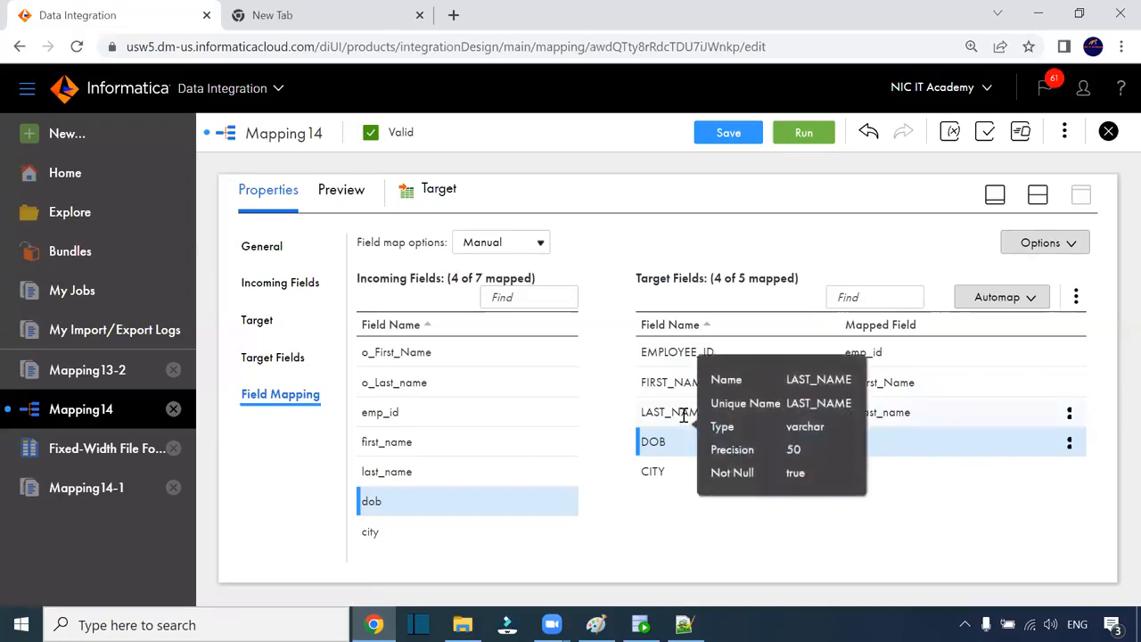
{"action": "mouse_move", "coordinate": [669, 378]}
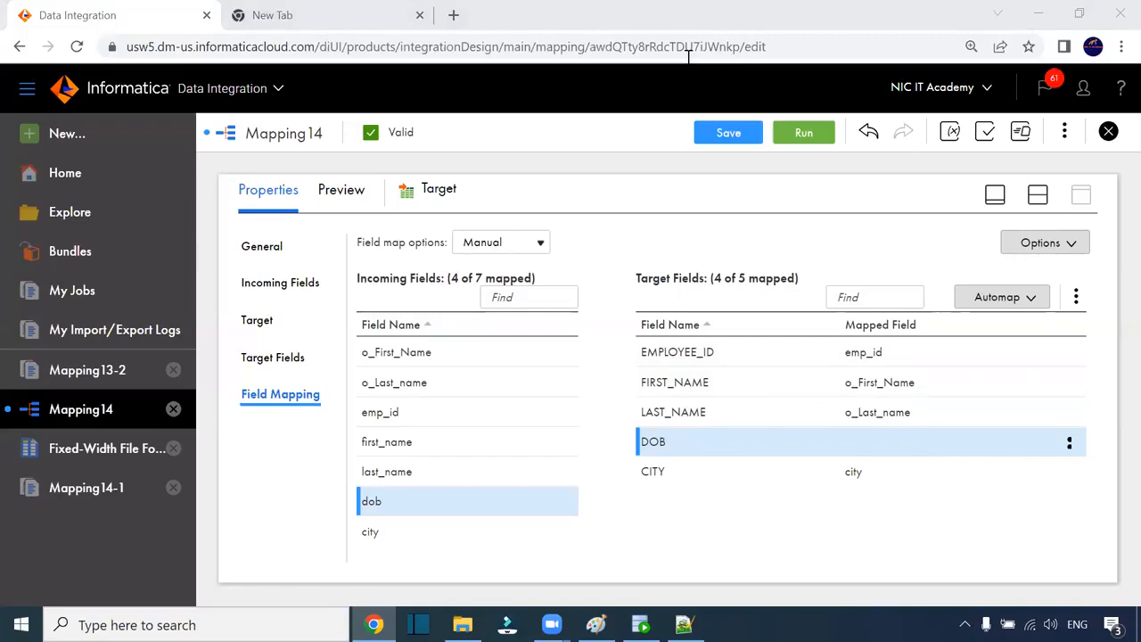
Step: In Paint, frame the Multiple delimiter, File List and Fixed width list with a rounded rectangle
{"action": "left_click", "coordinate": [595, 624]}
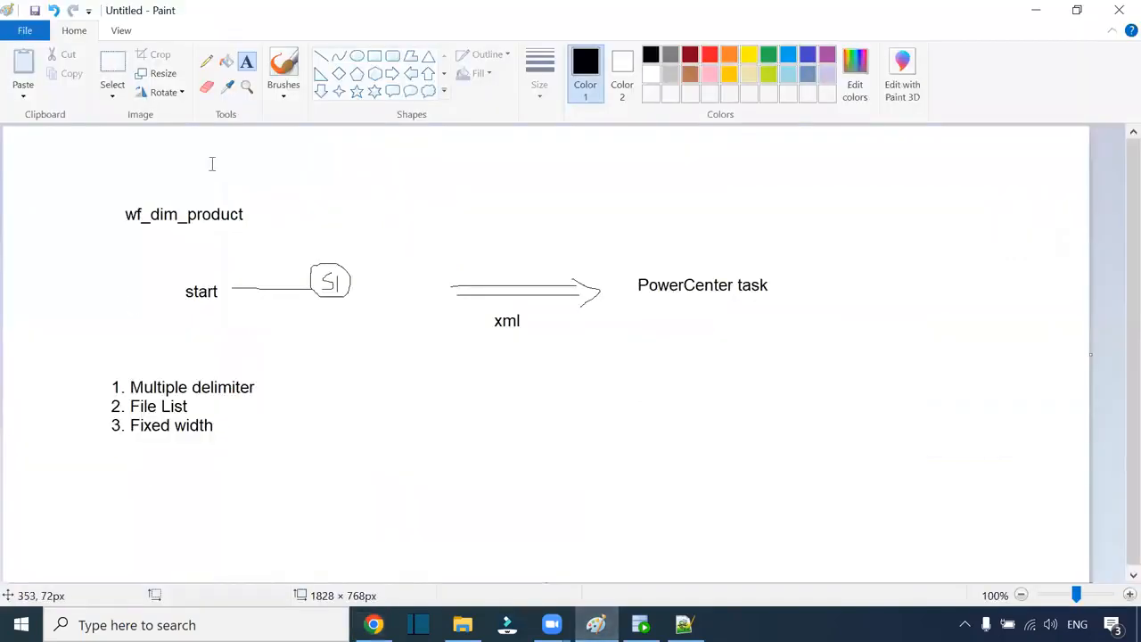
{"action": "left_click", "coordinate": [392, 56]}
{"action": "left_click_drag", "start_coordinate": [79, 348], "coordinate": [312, 482]}
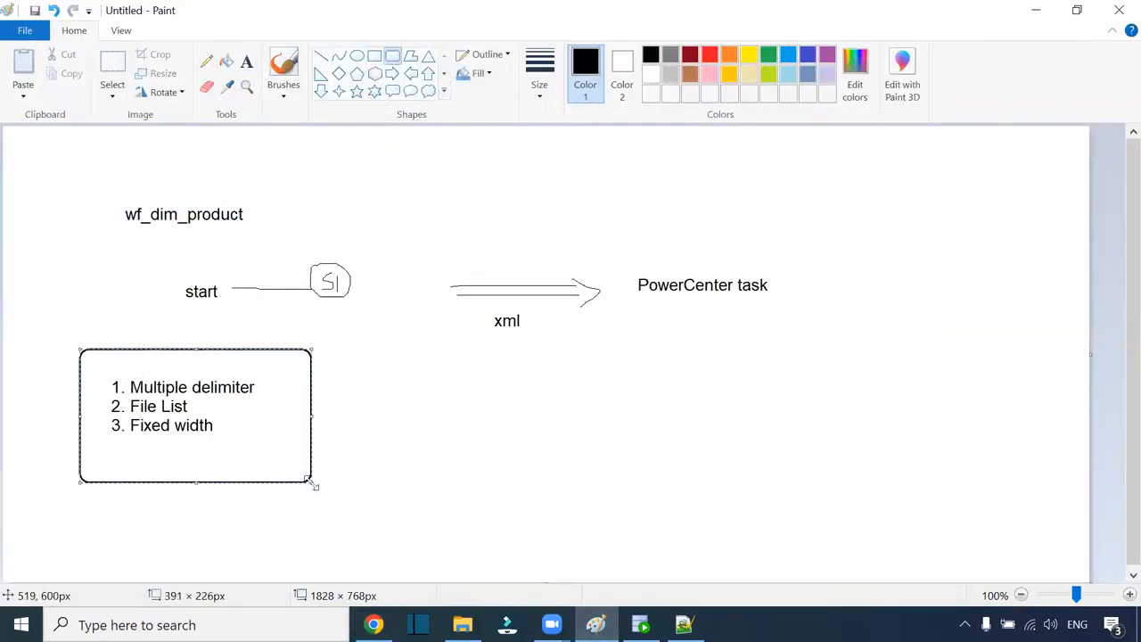
{"action": "left_click", "coordinate": [376, 500]}
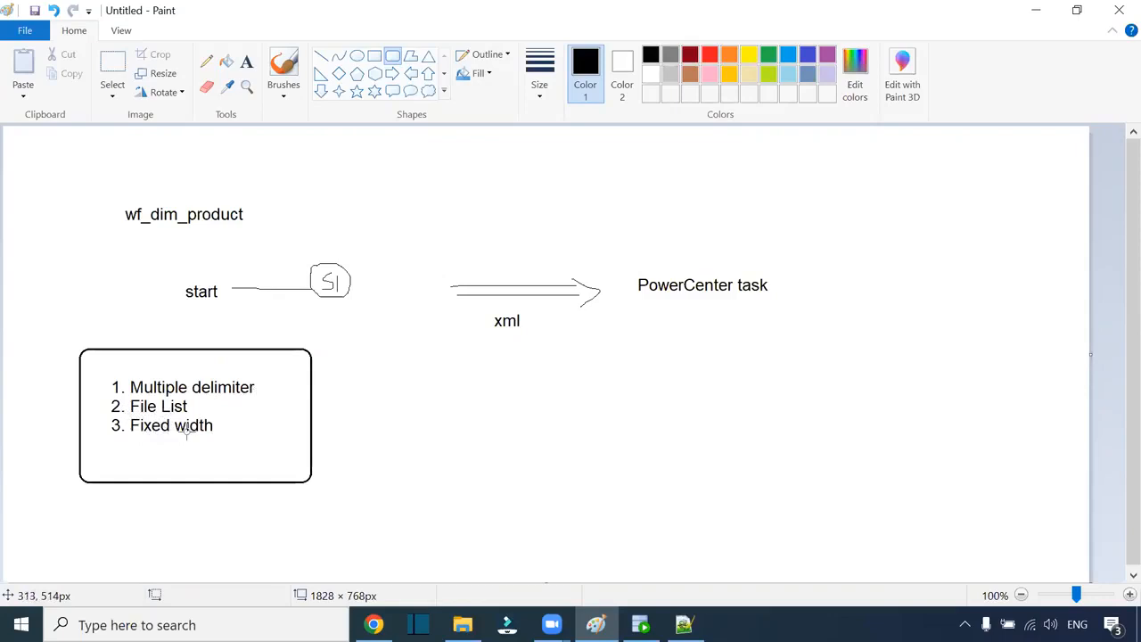
Step: In Src_Files, select config, s_FF_EMP_fw and the S_FF_Employees files, then issue Delete
{"action": "left_click", "coordinate": [462, 624]}
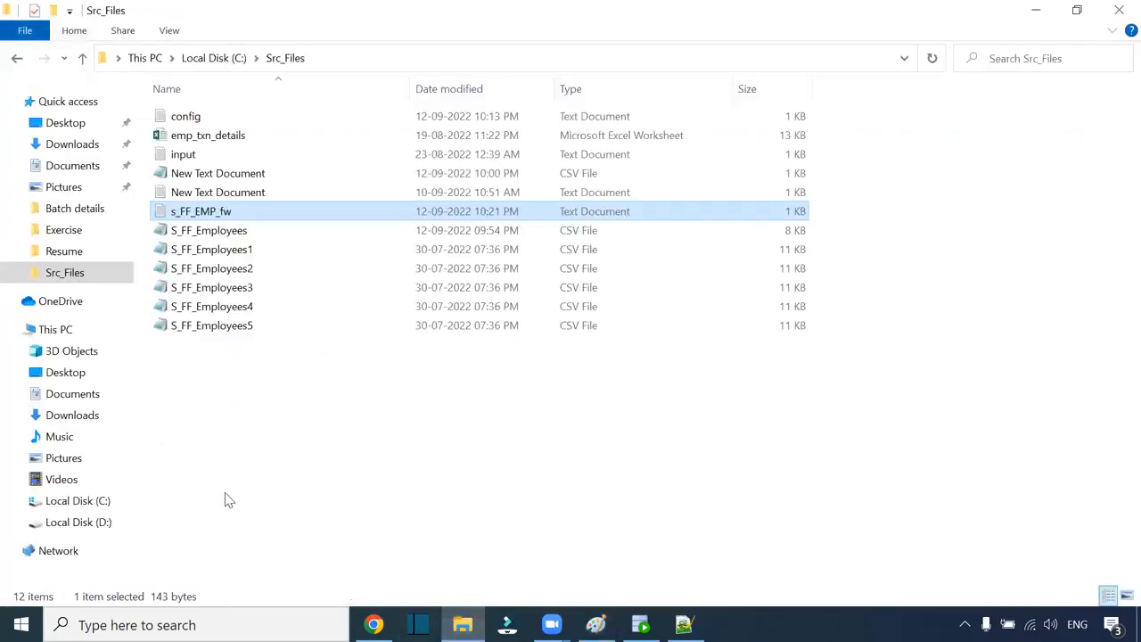
{"action": "left_click_drag", "start_coordinate": [268, 419], "coordinate": [199, 217]}
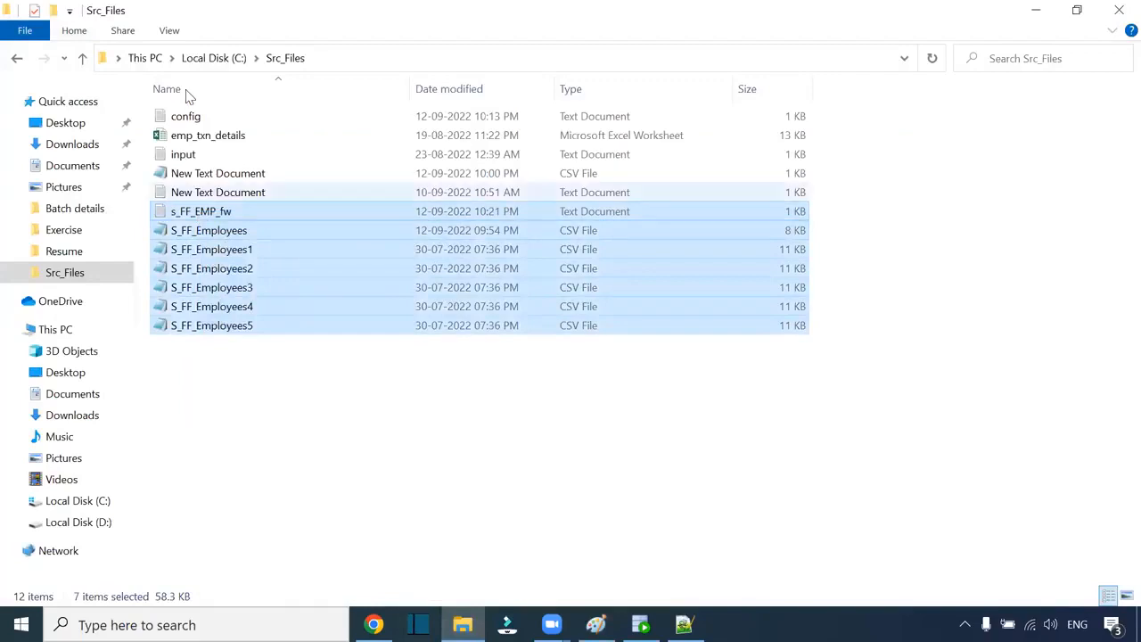
{"action": "left_click", "coordinate": [190, 116], "text": "ctrl"}
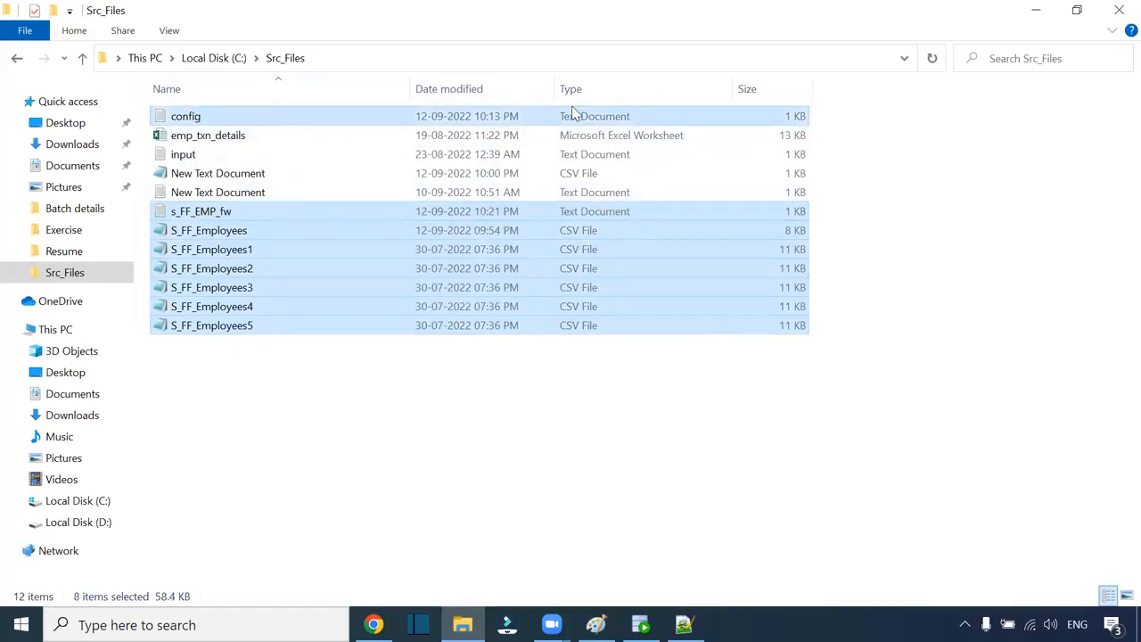
{"action": "key", "text": "Delete"}
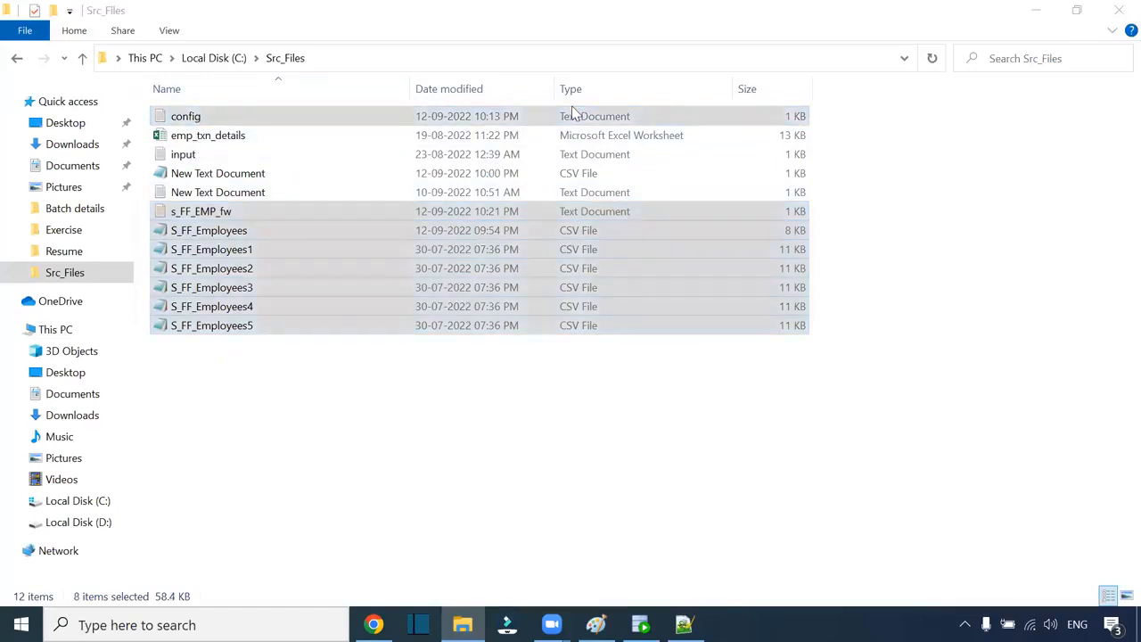